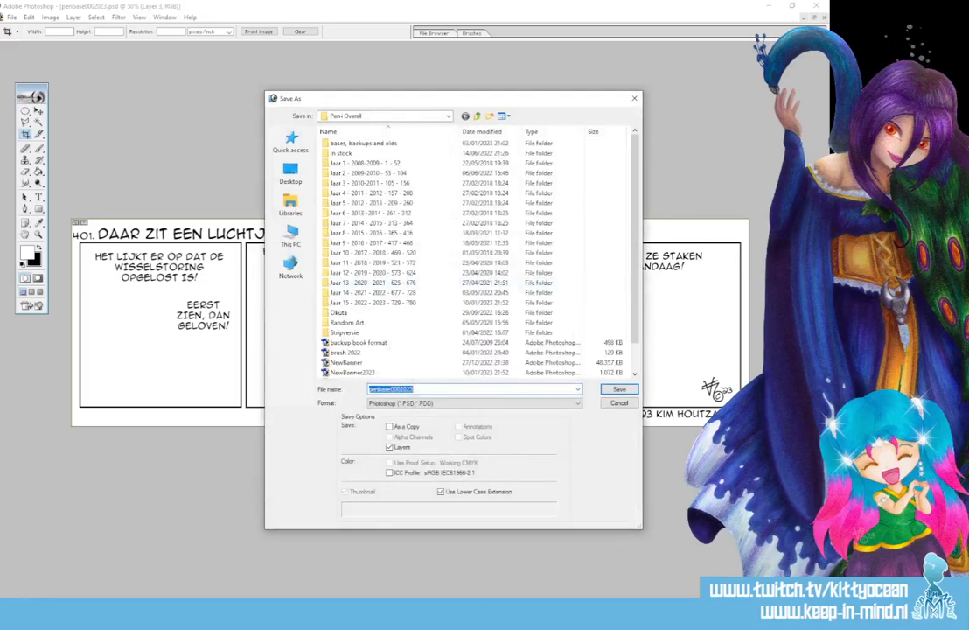
Save the comic strip as a Photoshop file named 767 in the folder "Jaar 15 - 2022 - 2023 - 729 - 780"
{"action": "key", "text": "alt+Tab"}
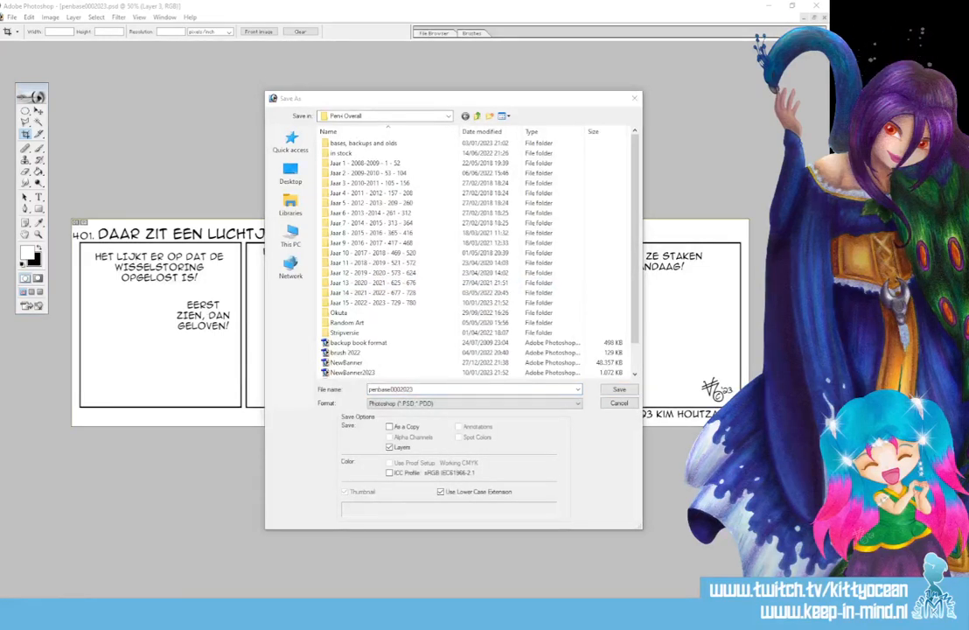
{"action": "double_click", "coordinate": [389, 304]}
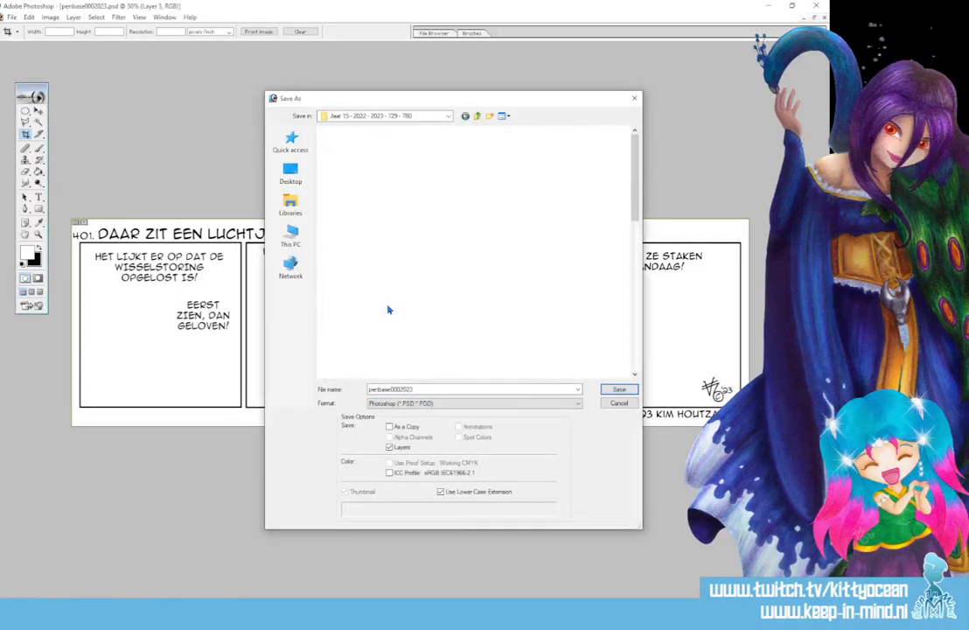
{"action": "scroll", "coordinate": [507, 315], "scroll_direction": "down", "scroll_amount": 5}
{"action": "left_click", "coordinate": [346, 346]}
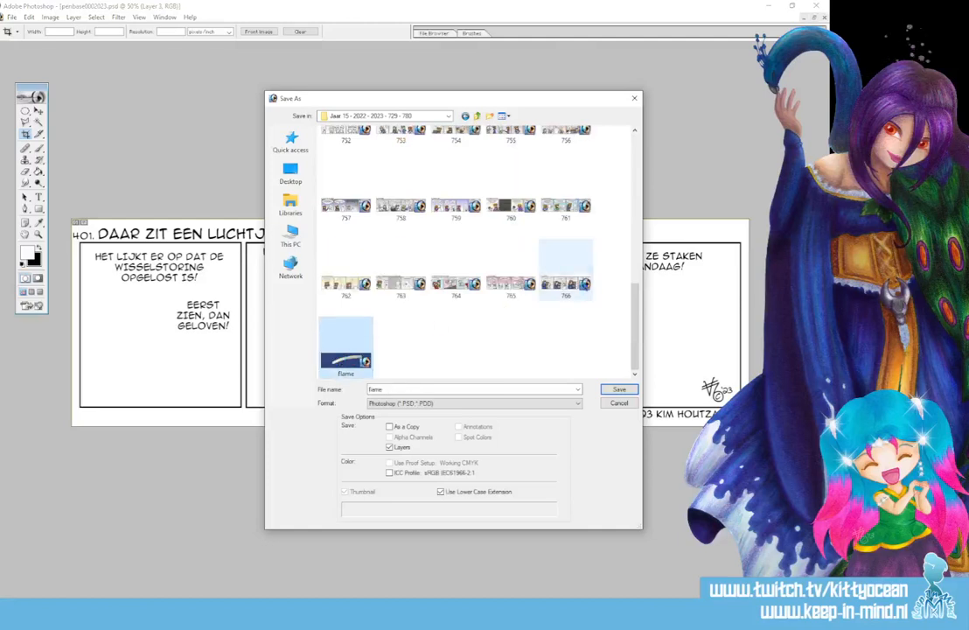
{"action": "left_click", "coordinate": [565, 272]}
{"action": "left_click", "coordinate": [376, 388]}
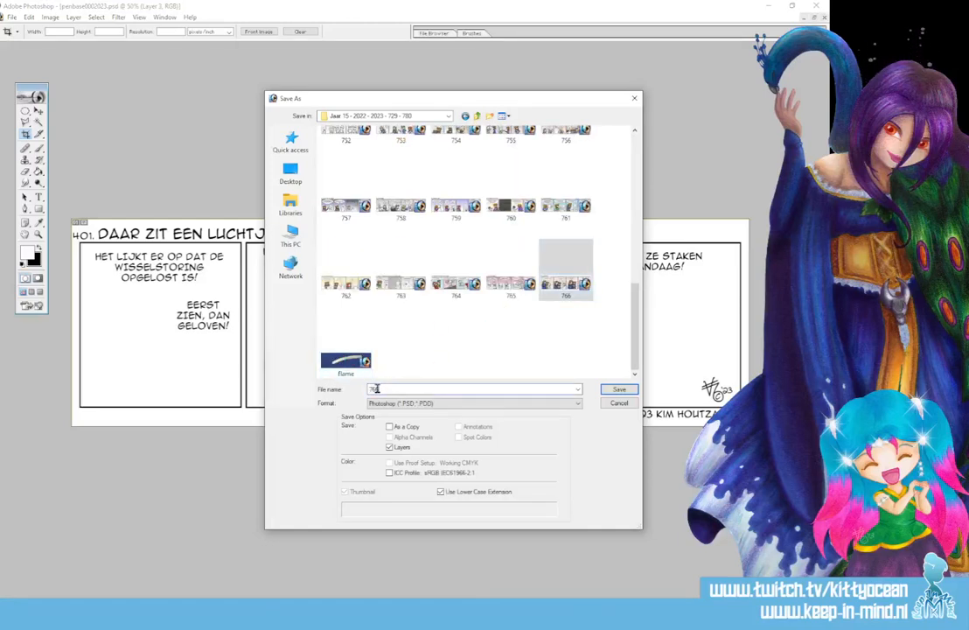
{"action": "key", "text": "BackSpace"}
{"action": "type", "text": "7"}
{"action": "key", "text": "Return"}
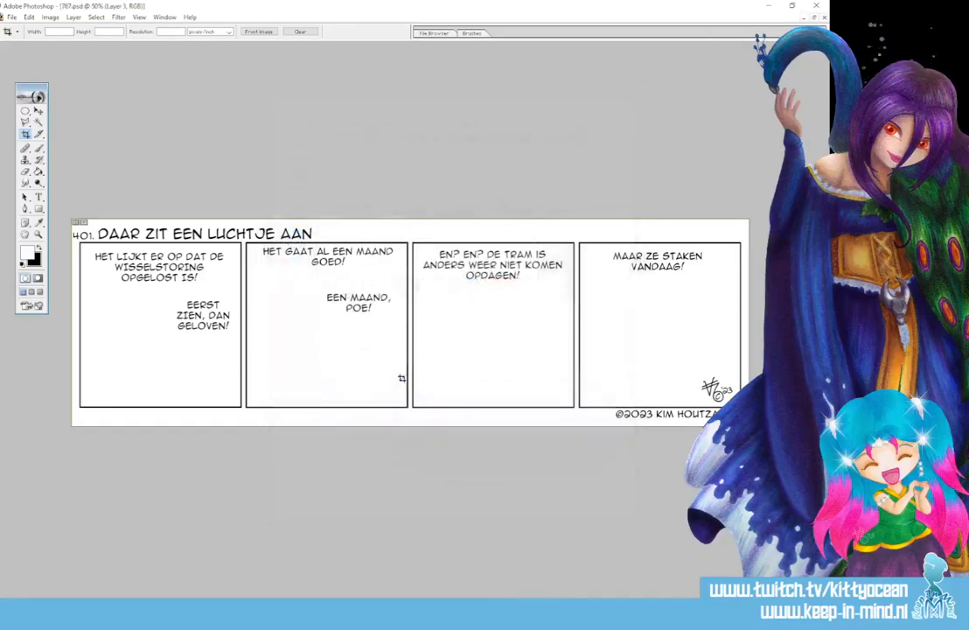
Change the strip number in front of the title to 767
{"action": "left_click", "coordinate": [38, 197]}
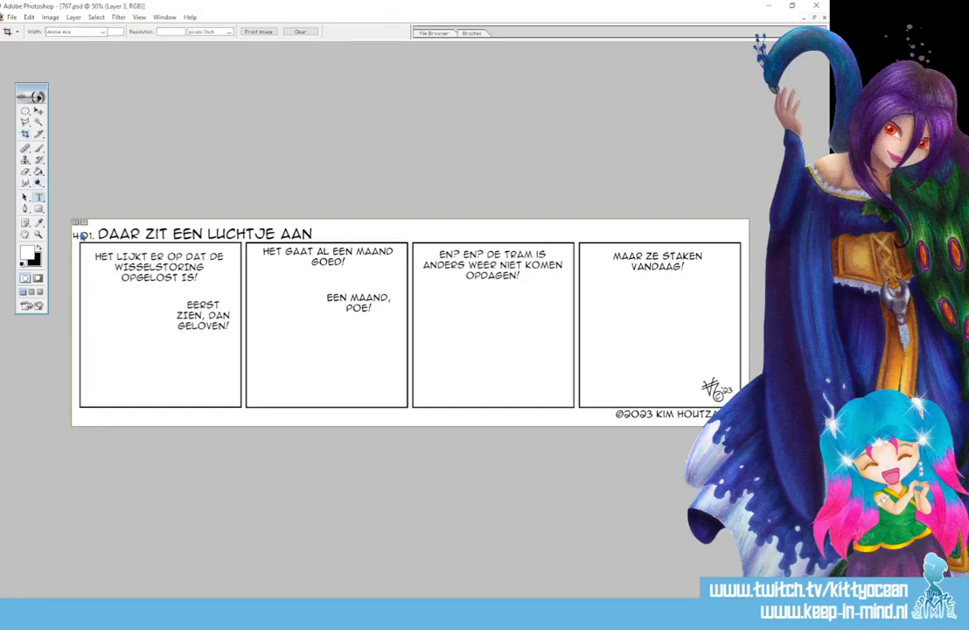
{"action": "double_click", "coordinate": [82, 234]}
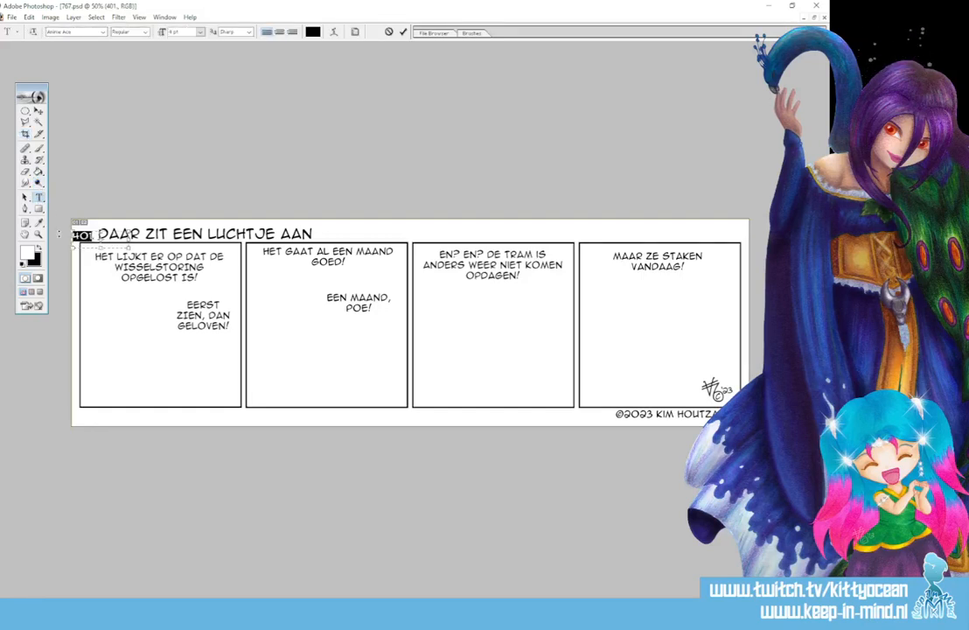
{"action": "type", "text": "767"}
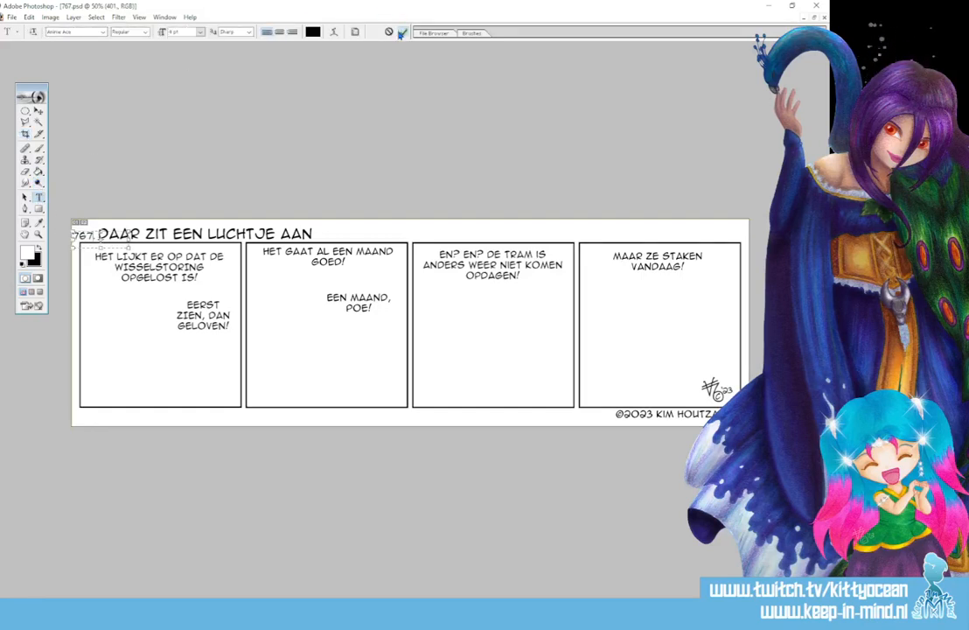
{"action": "left_click", "coordinate": [402, 32]}
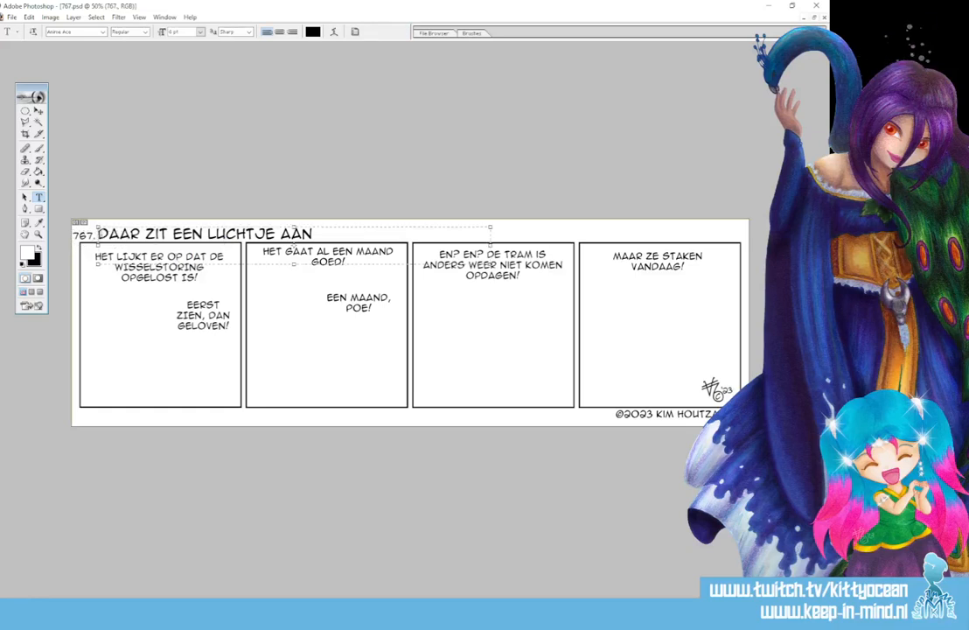
Replace the strip's title with "Pupdate*"
{"action": "left_click_drag", "start_coordinate": [98, 234], "coordinate": [356, 248]}
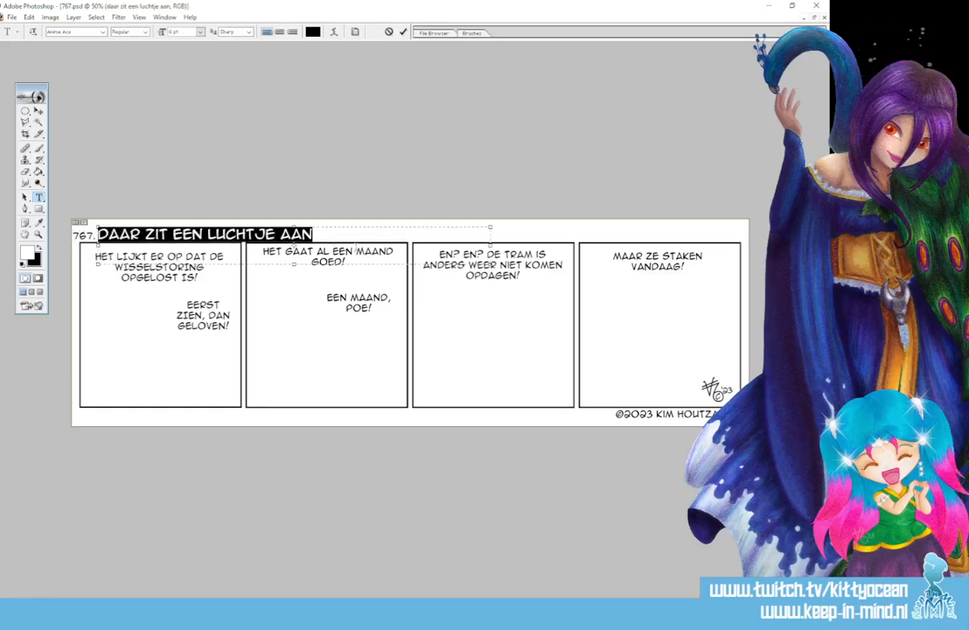
{"action": "type", "text": "PUP"}
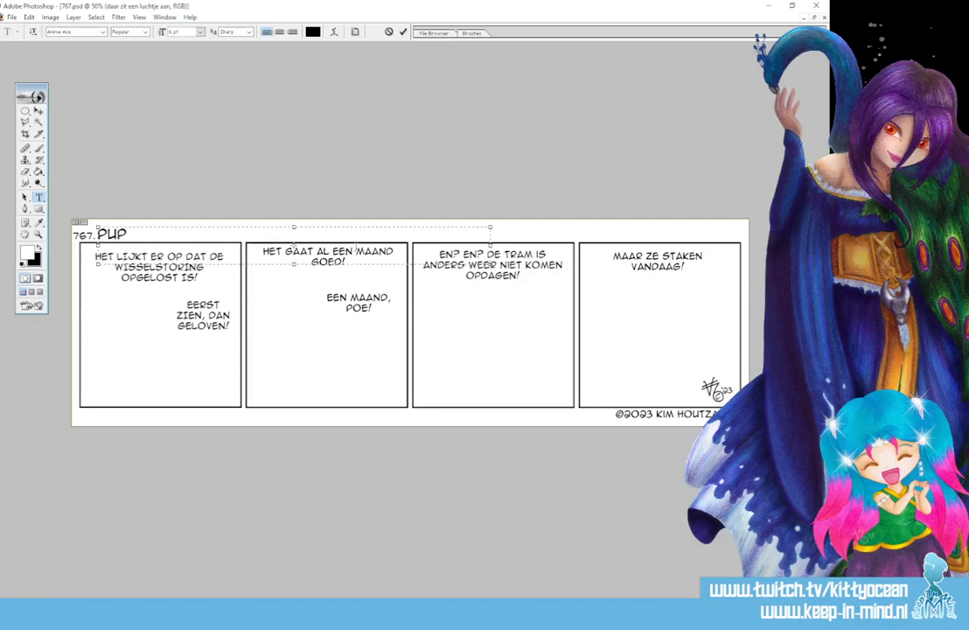
{"action": "type", "text": "DATE*"}
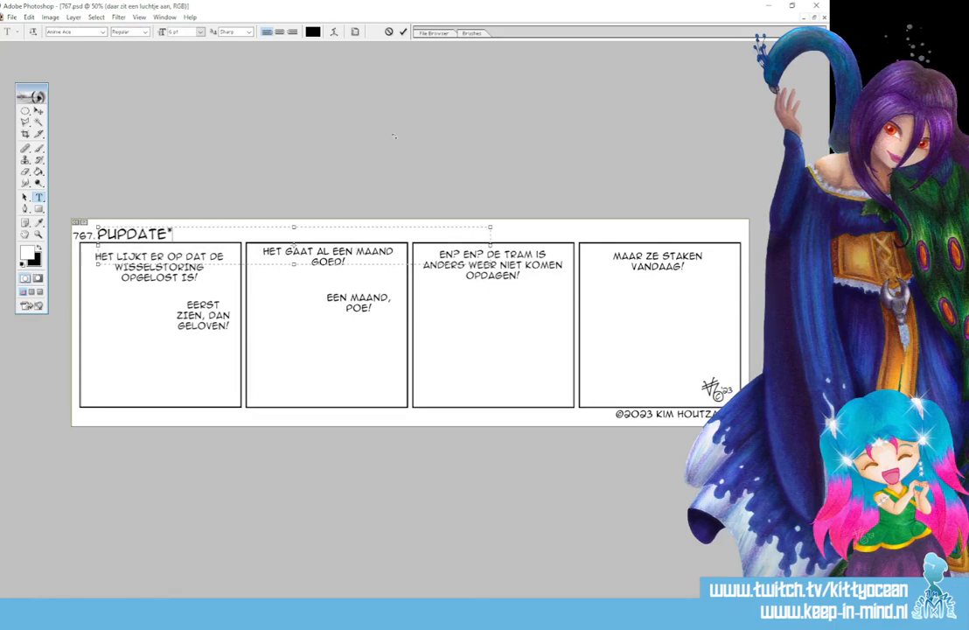
{"action": "key", "text": "ctrl+Return"}
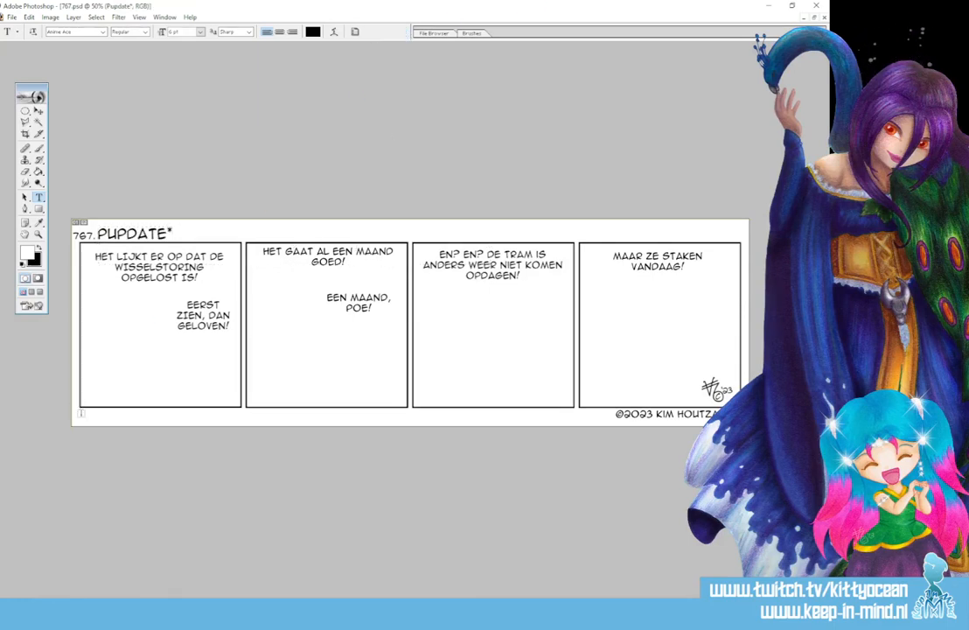
Add a footnote text box below the first panel, extending under the second, reading "*Pupdate: samentrekking"
{"action": "left_click_drag", "start_coordinate": [80, 411], "coordinate": [310, 426]}
{"action": "type", "text": "Pupdate"}
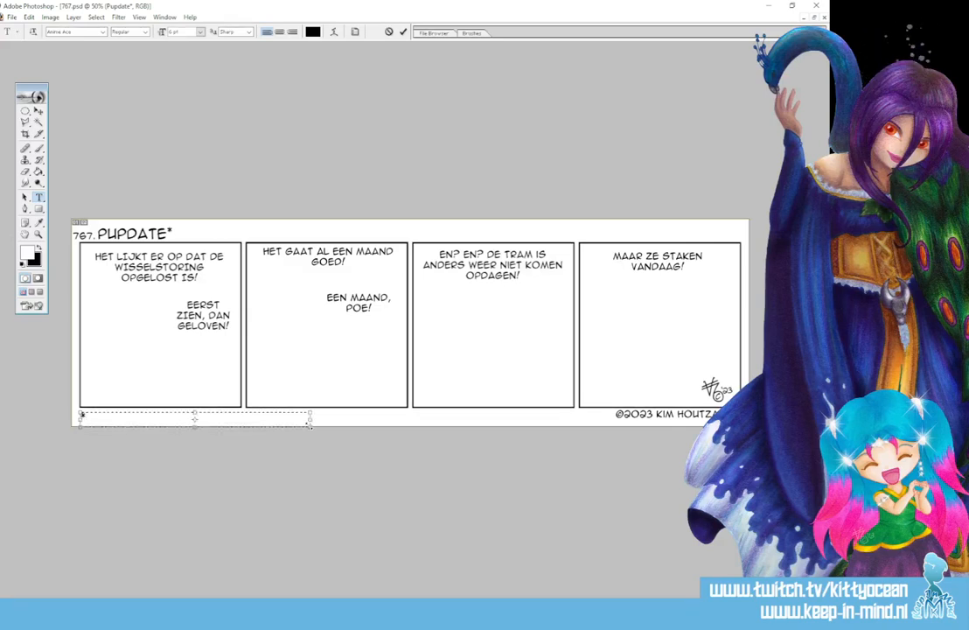
{"action": "type", "text": ":"}
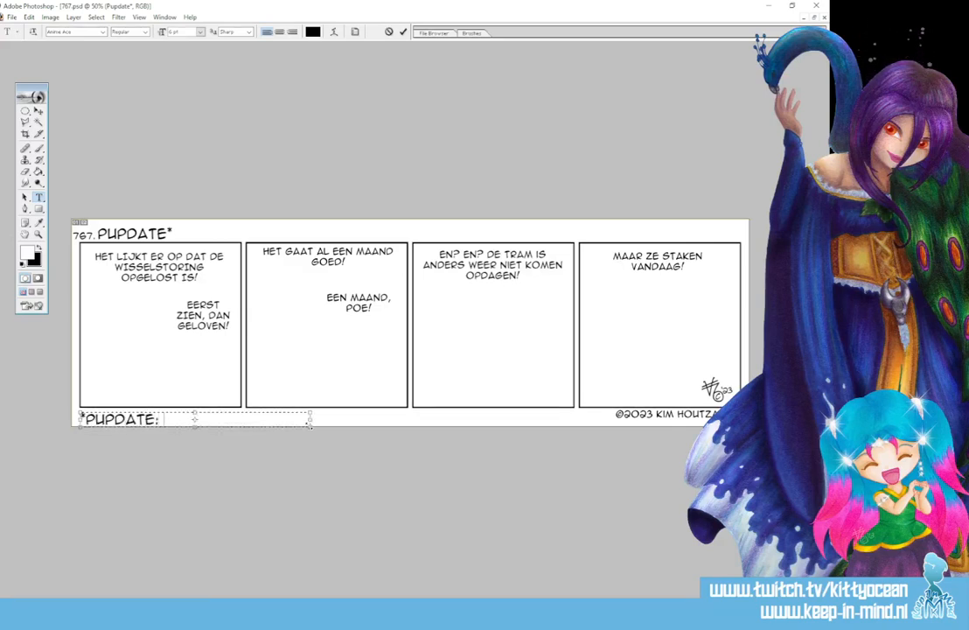
{"action": "type", "text": " samentrekking"}
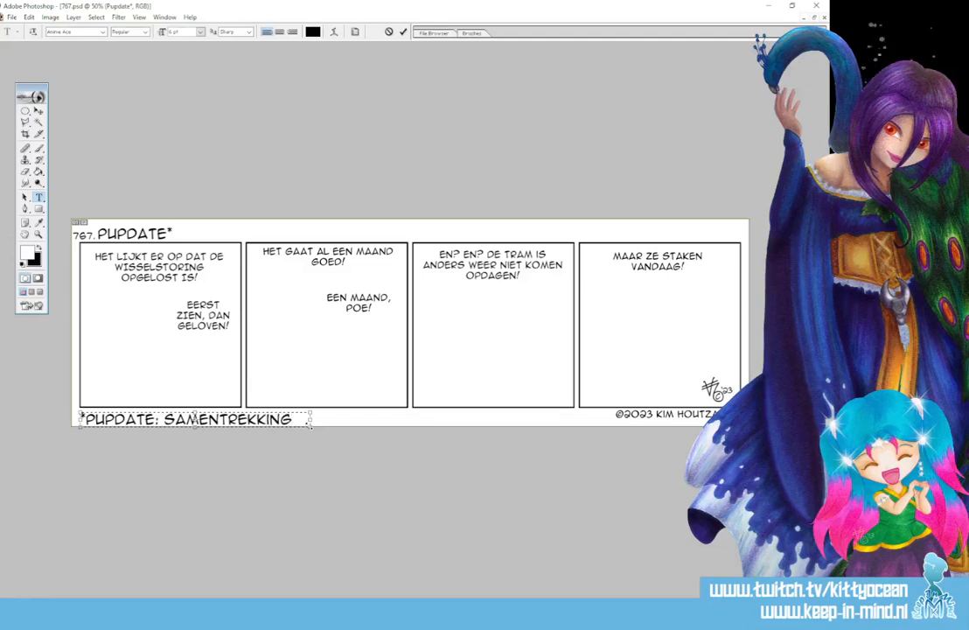
Set the font size of the whole footnote text to 3 pt
{"action": "key", "text": "ctrl+a"}
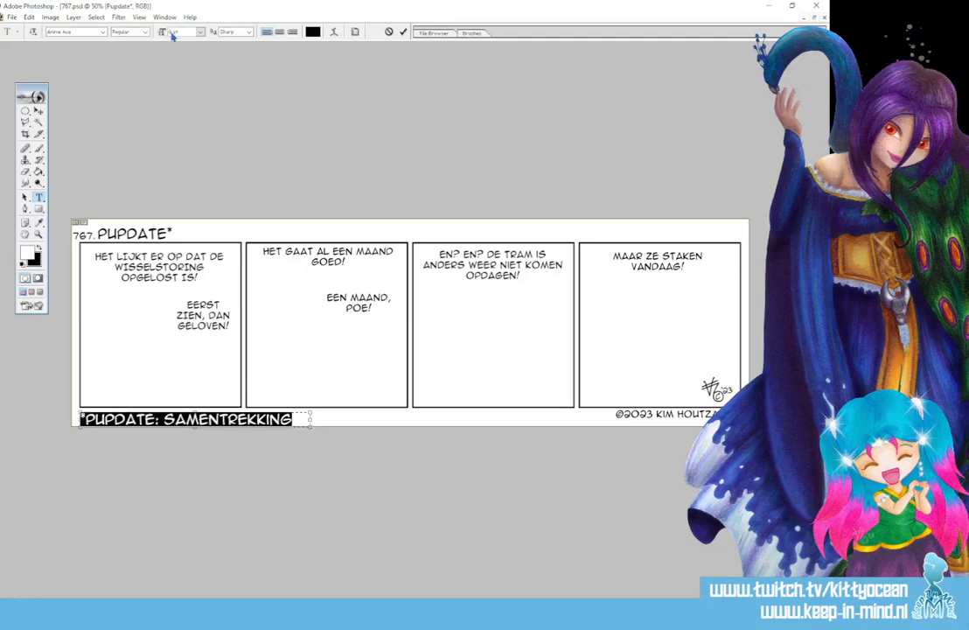
{"action": "type", "text": "2"}
{"action": "key", "text": "Return"}
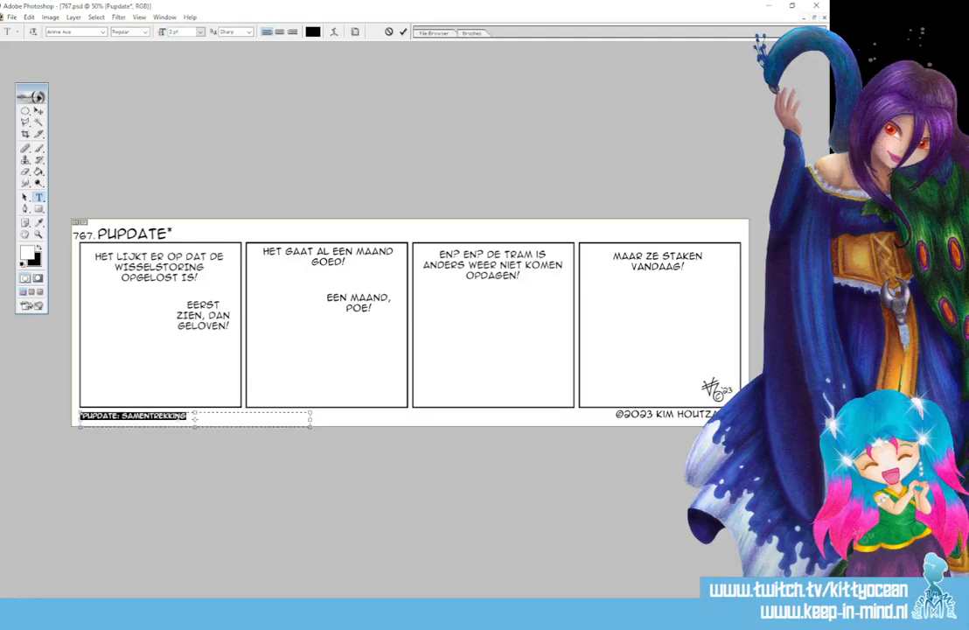
Complete the footnote with the words "van pup en update" and commit the text
{"action": "left_click", "coordinate": [212, 416]}
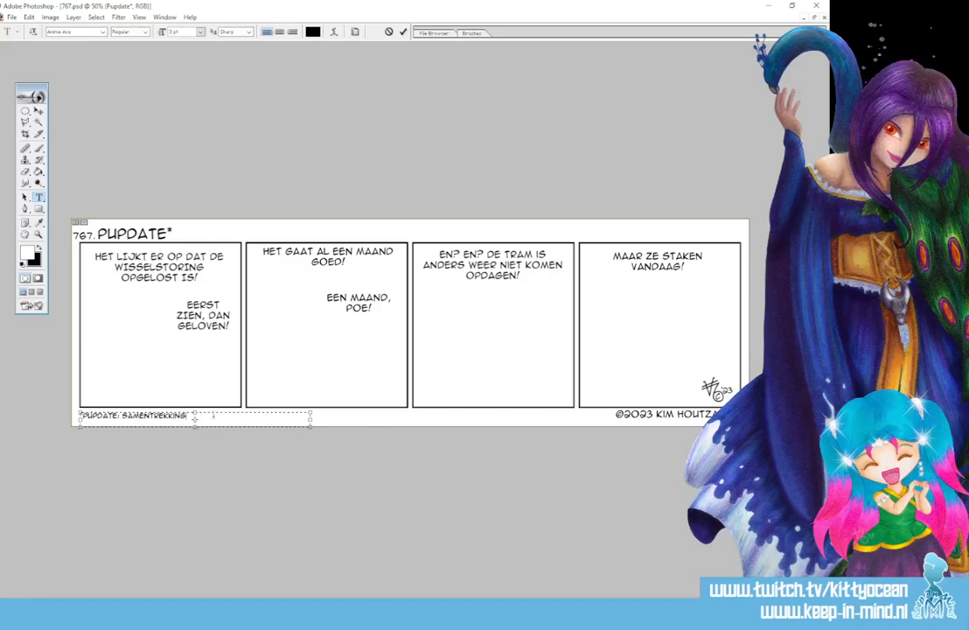
{"action": "type", "text": "VAN 9-1"}
{"action": "type", "text": "UP EN UPDAT"}
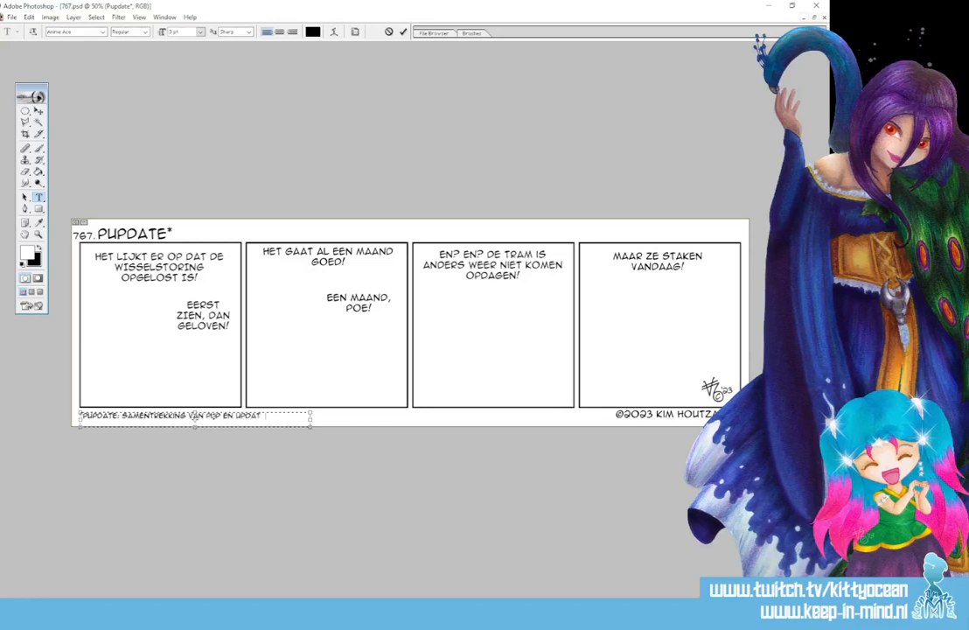
{"action": "type", "text": "E"}
{"action": "left_click", "coordinate": [402, 31]}
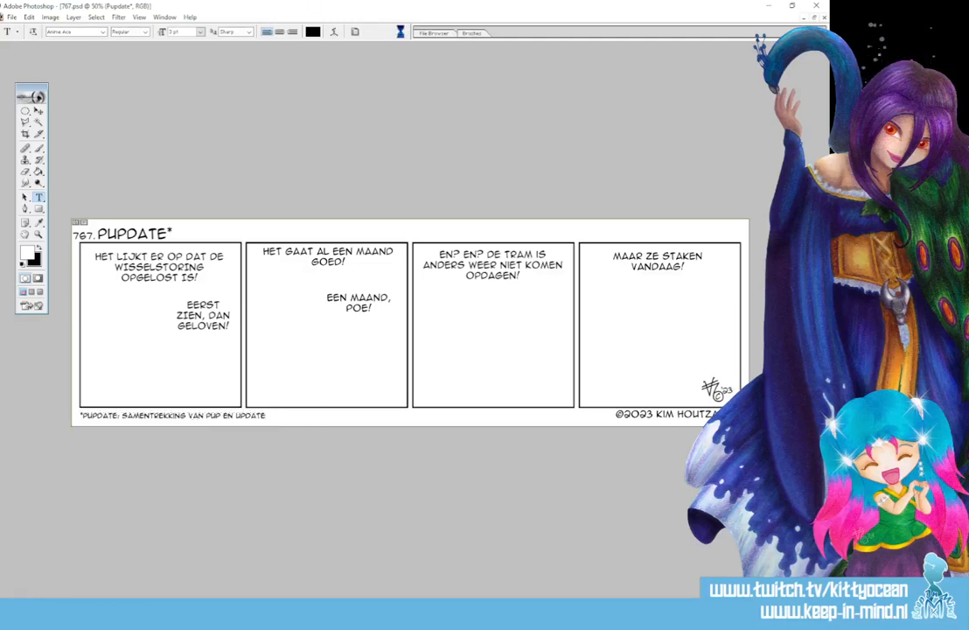
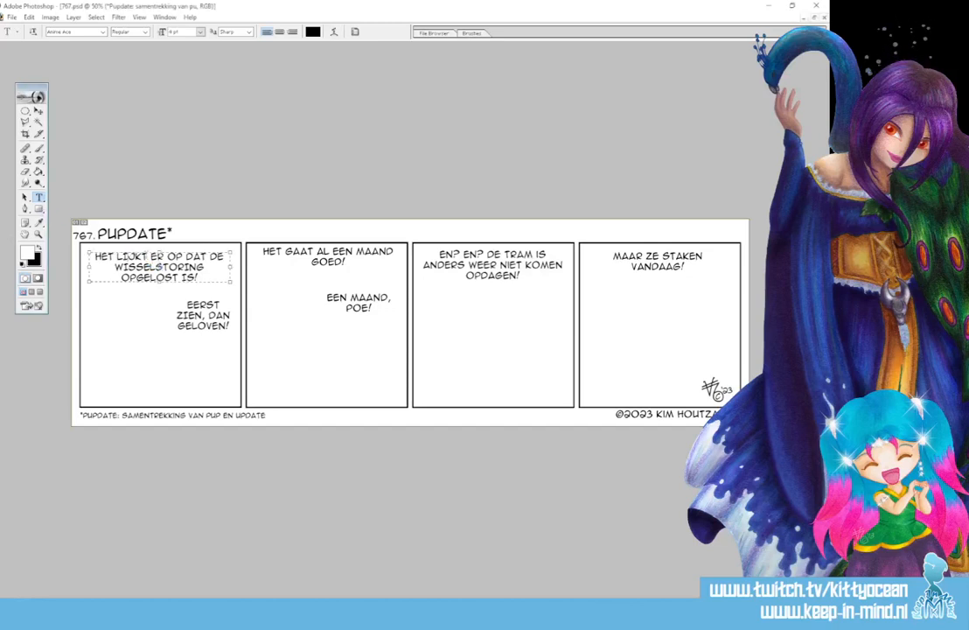
Replace the upper dialogue in the first panel with "HYPERNATREMIA..."
{"action": "left_click", "coordinate": [180, 261]}
{"action": "key", "text": "ctrl+a"}
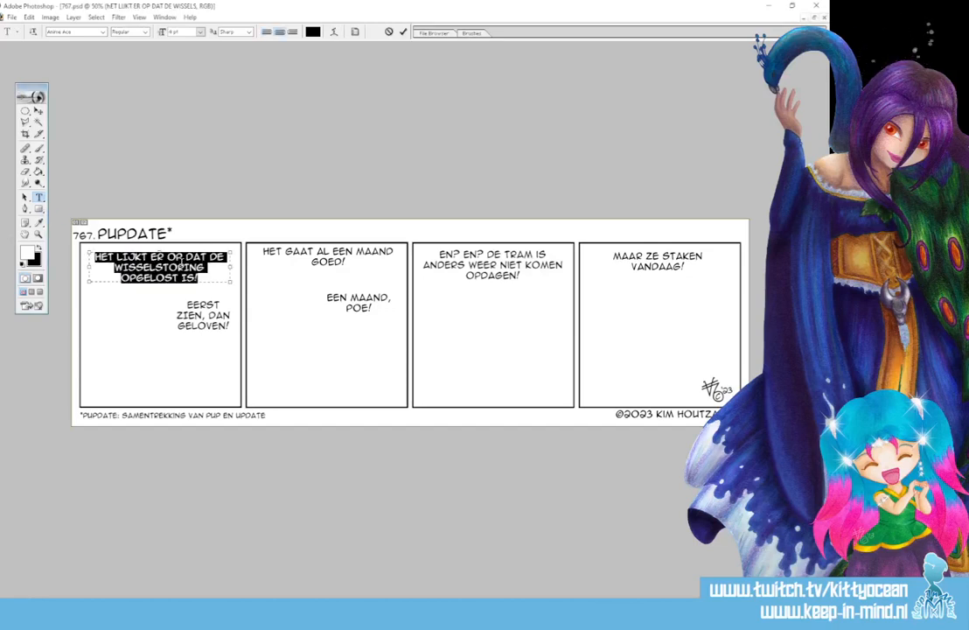
{"action": "type", "text": "HYPERNATREMIA"}
{"action": "type", "text": "..."}
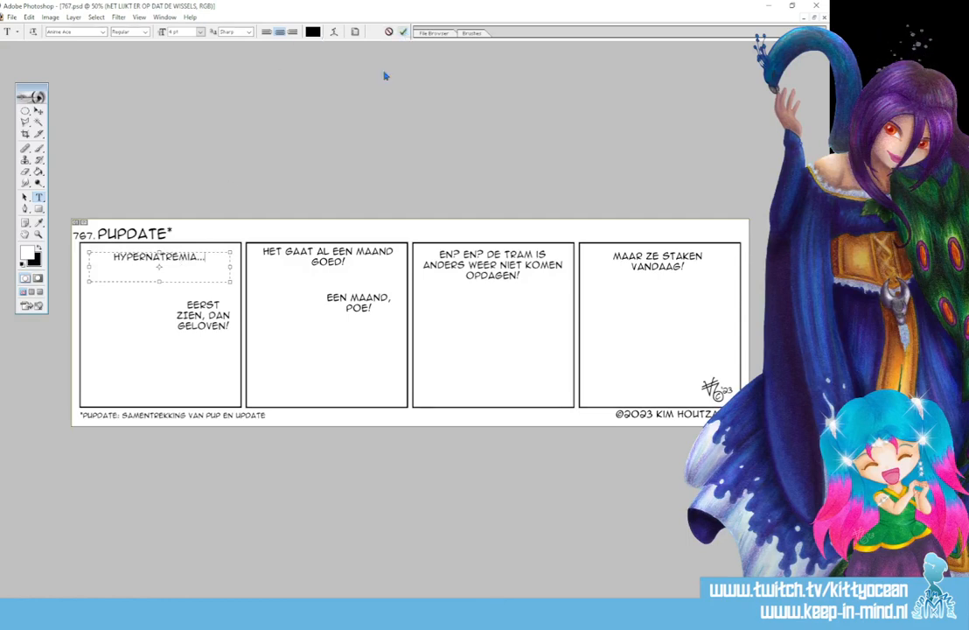
{"action": "left_click", "coordinate": [403, 31]}
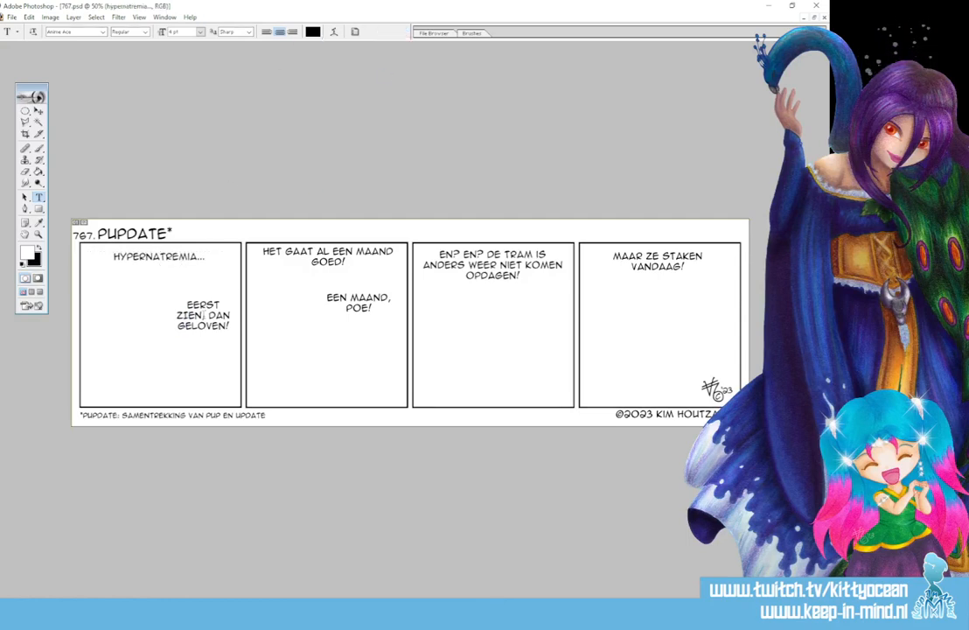
Replace the lower dialogue in the first panel with "TE VEEL ZOUT IN DE NIEREN..."
{"action": "left_click", "coordinate": [203, 313]}
{"action": "key", "text": "ctrl+a"}
{"action": "type", "text": "TE VEEL"}
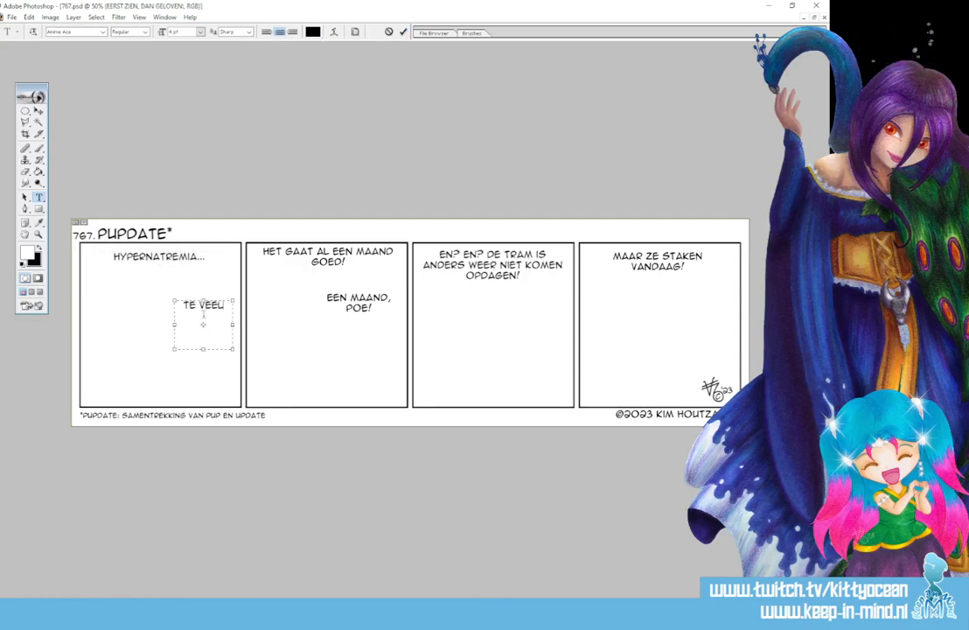
{"action": "type", "text": " ZOUT IN DE NIEREN..."}
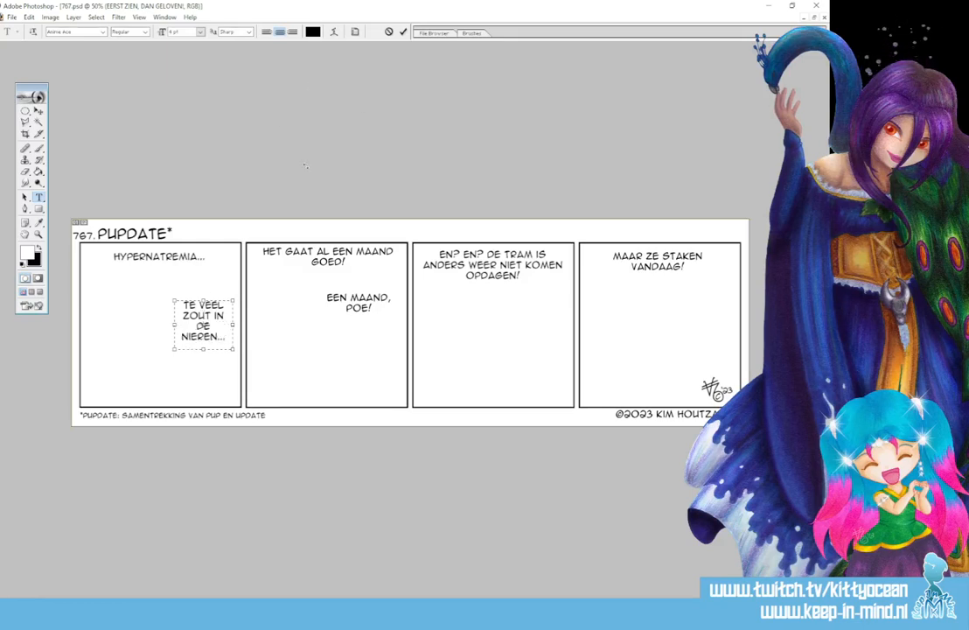
Widen the lower dialogue's text box to fit two lines and move the text to the first panel's bottom-right corner
{"action": "left_click_drag", "start_coordinate": [174, 299], "coordinate": [154, 303]}
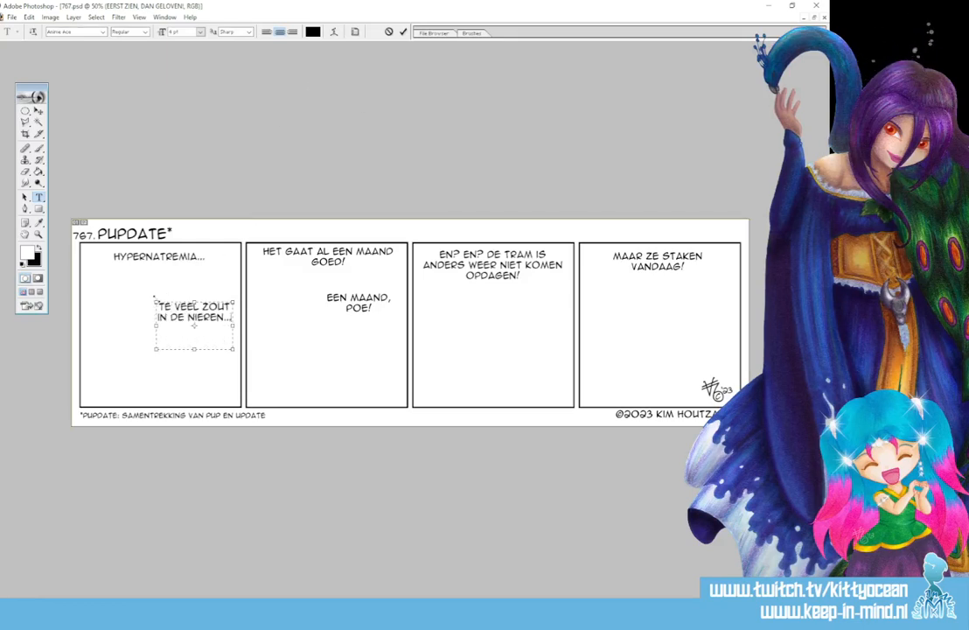
{"action": "left_click", "coordinate": [404, 31]}
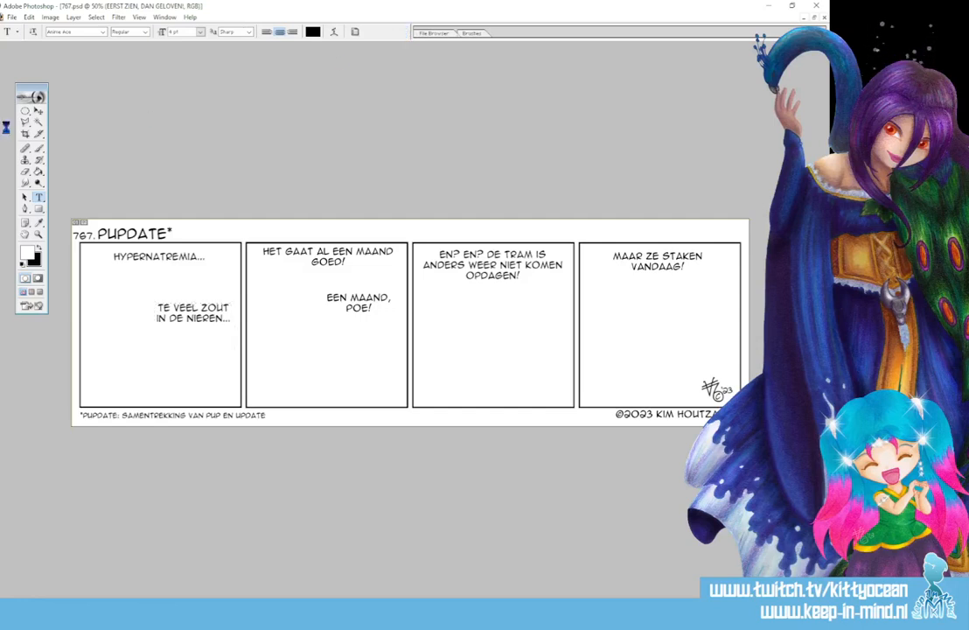
{"action": "left_click", "coordinate": [38, 111]}
{"action": "left_click_drag", "start_coordinate": [189, 319], "coordinate": [194, 382]}
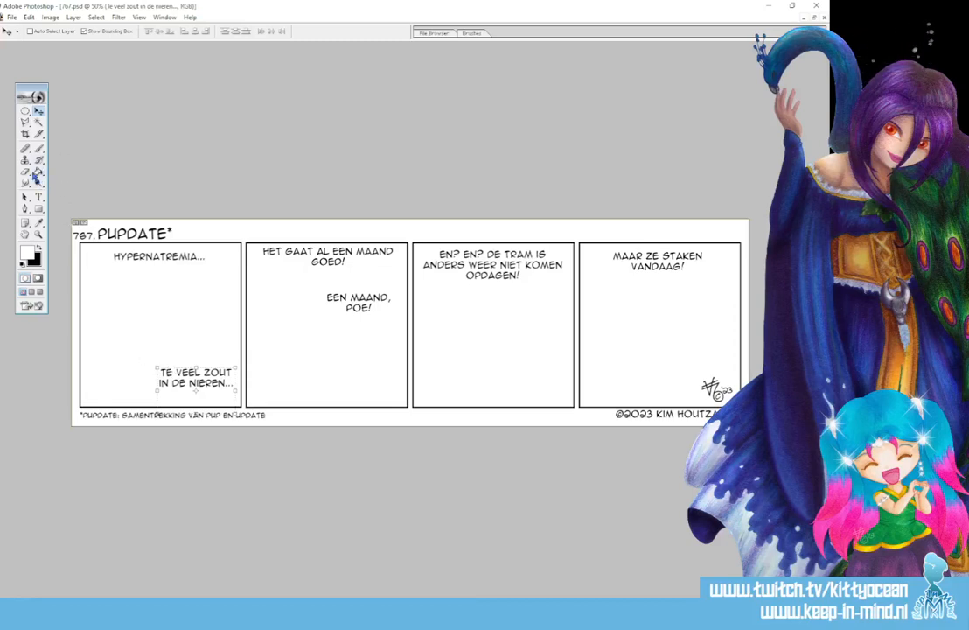
Replace the upper dialogue in the second panel with "MAAR WAARDOOR KOMT HET?"
{"action": "left_click", "coordinate": [39, 197]}
{"action": "left_click", "coordinate": [262, 254]}
{"action": "left_click_drag", "start_coordinate": [262, 252], "coordinate": [347, 264]}
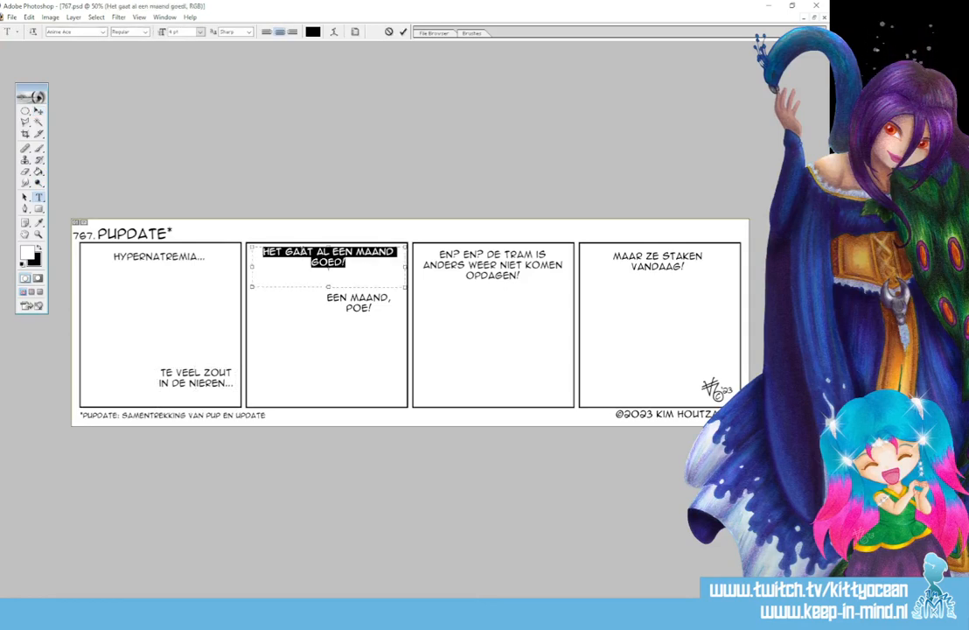
{"action": "type", "text": "MAAR"}
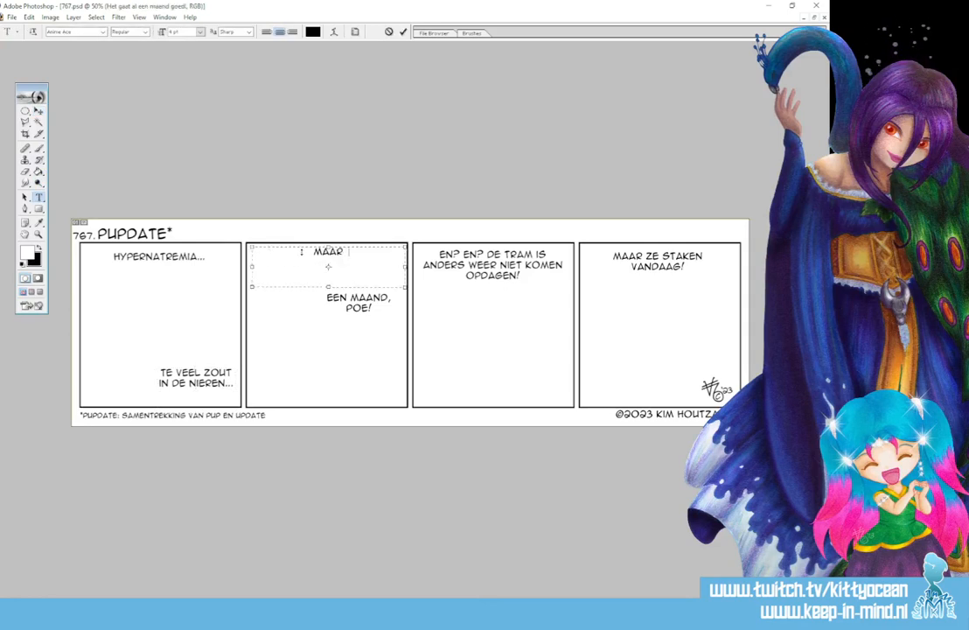
{"action": "type", "text": " WAARDOOR KOMT HET"}
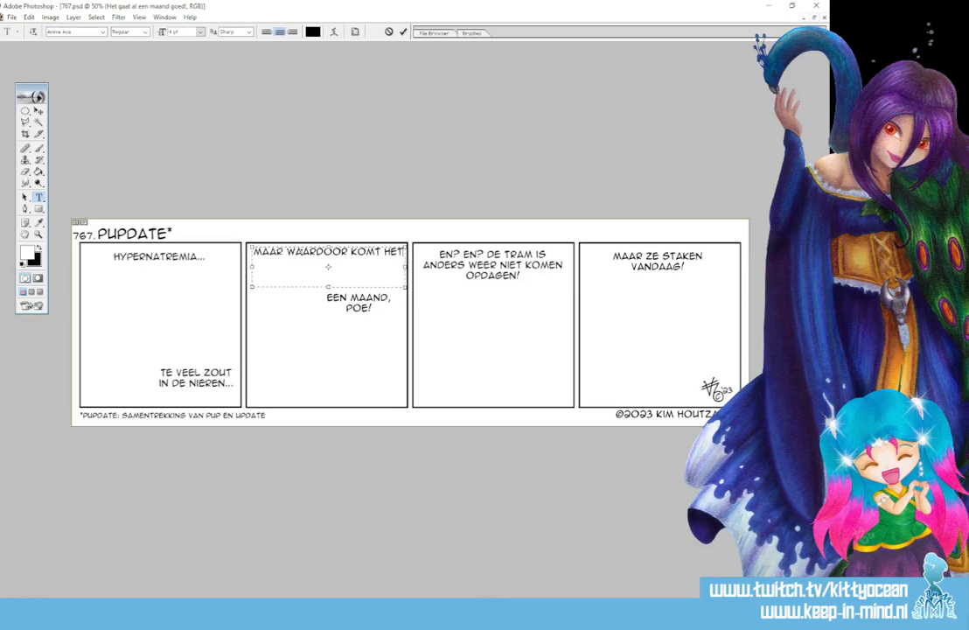
{"action": "type", "text": "?"}
{"action": "left_click", "coordinate": [403, 31]}
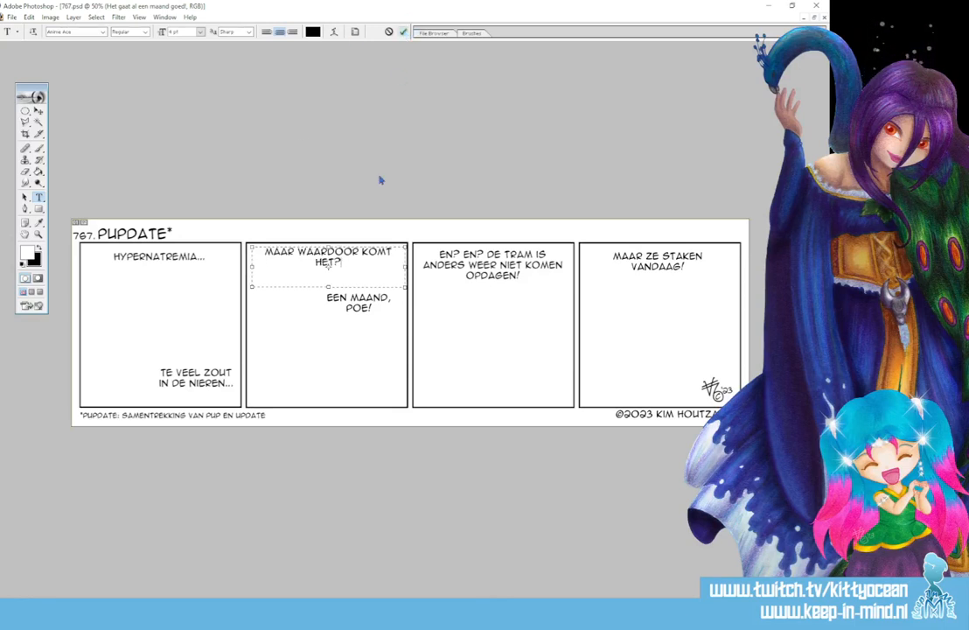
Replace the lower dialogue in the second panel with "DIE PUP IS ZO VROLIJK IN BLIJ..."
{"action": "left_click", "coordinate": [358, 302]}
{"action": "key", "text": "ctrl+a"}
{"action": "type", "text": "ZE IS"}
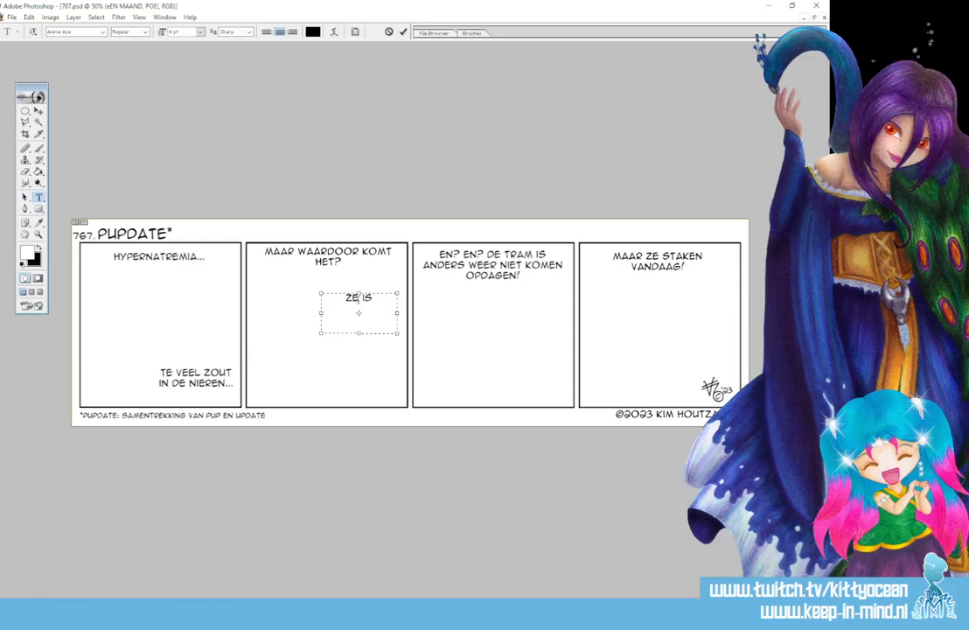
{"action": "key", "text": "BackSpace"}
{"action": "key", "text": "BackSpace"}
{"action": "key", "text": "BackSpace"}
{"action": "key", "text": "BackSpace"}
{"action": "key", "text": "BackSpace"}
{"action": "type", "text": "DIE PUP IS ZO"}
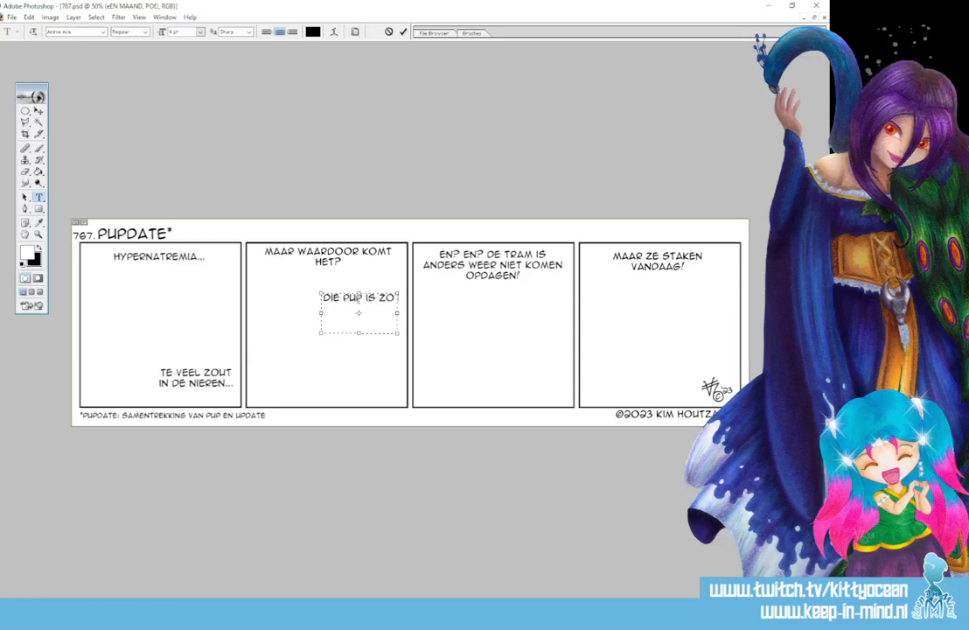
{"action": "type", "text": " VROLIJK IN"}
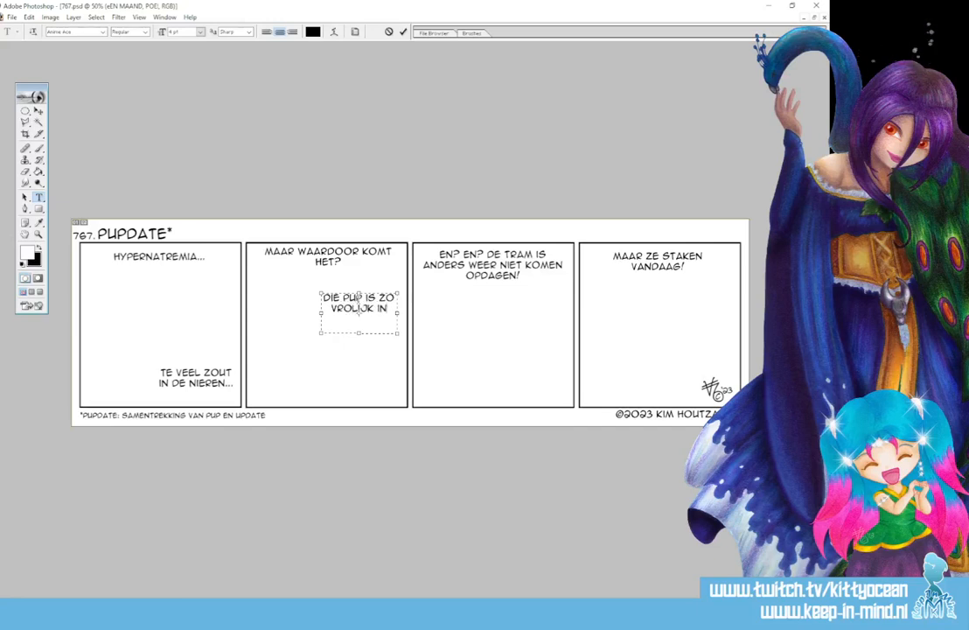
{"action": "type", "text": " BLIJ..."}
{"action": "left_click", "coordinate": [404, 32]}
Replace the dialogue in the third panel with "ALS IK DE OORZAAK NIET VIND..."
{"action": "left_click", "coordinate": [488, 259]}
{"action": "key", "text": "ctrl+a"}
{"action": "type", "text": "ALS IK"}
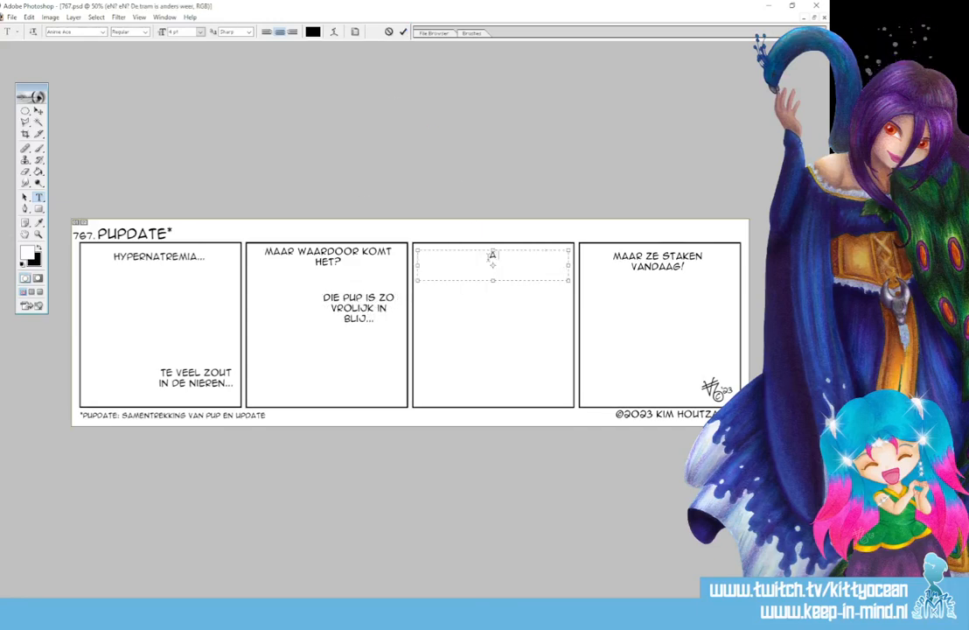
{"action": "type", "text": " DE OORZAAK"}
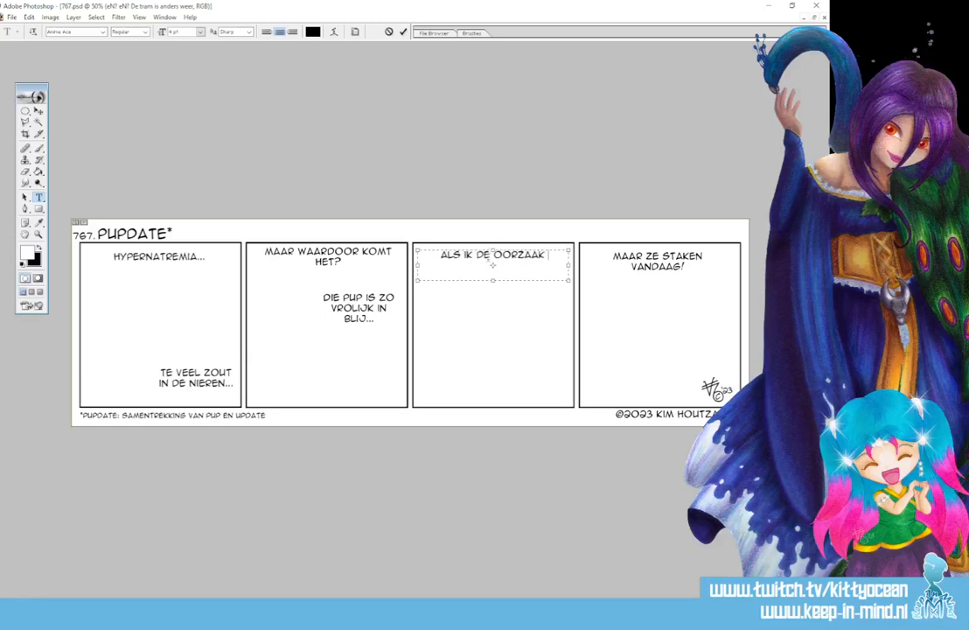
{"action": "type", "text": " NIET VIND..."}
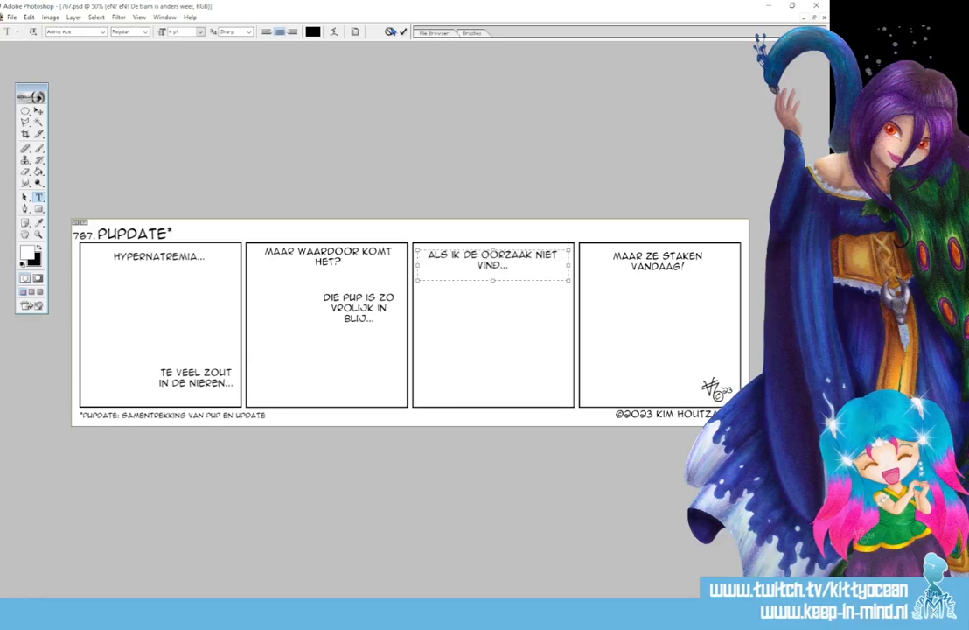
{"action": "left_click", "coordinate": [402, 34]}
Replace the dialogue in the fourth panel with "Kom op, kleintje... wat is er toch met je?"
{"action": "left_click", "coordinate": [657, 257]}
{"action": "key", "text": "ctrl+a"}
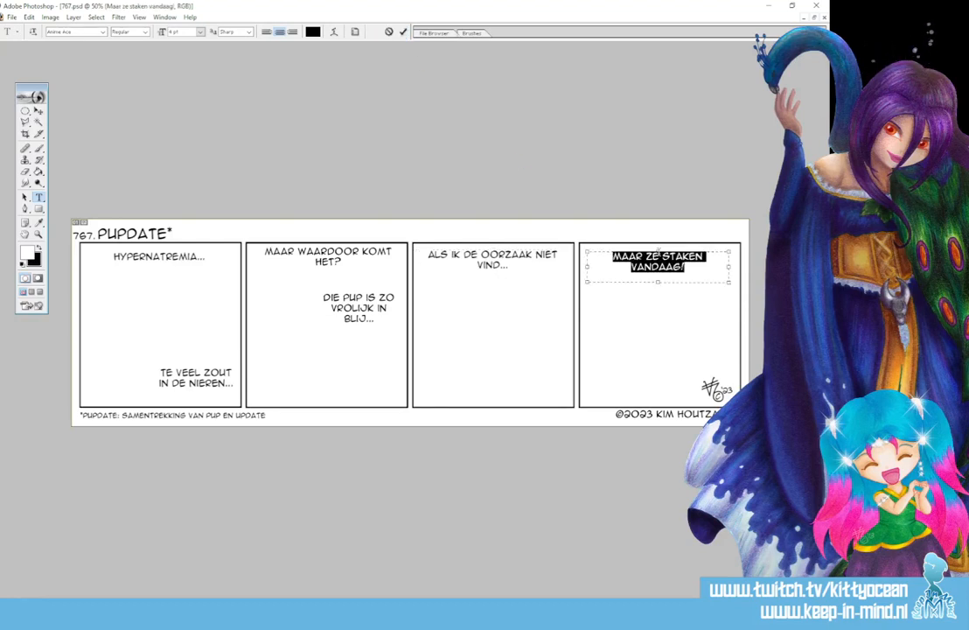
{"action": "type", "text": "Ok"}
{"action": "key", "text": "BackSpace"}
{"action": "key", "text": "BackSpace"}
{"action": "type", "text": "Kom op, "}
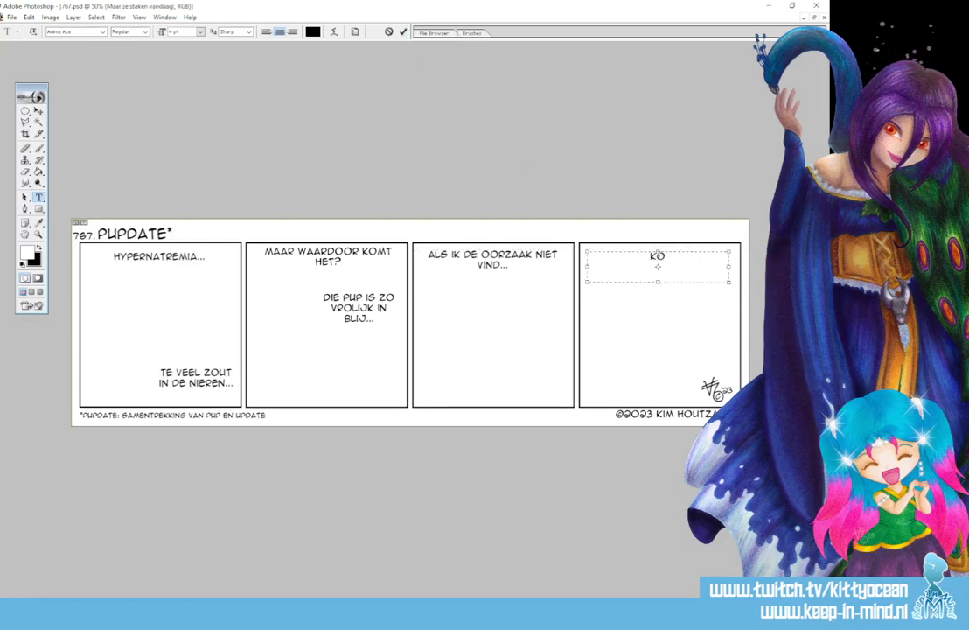
{"action": "type", "text": "kleintje..."}
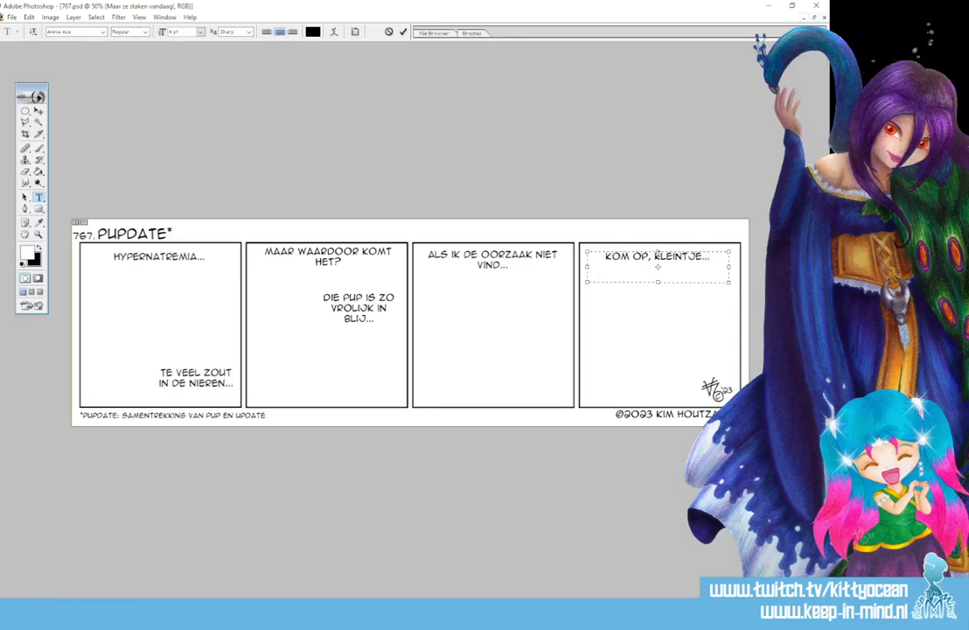
{"action": "type", "text": " wat is er toch "}
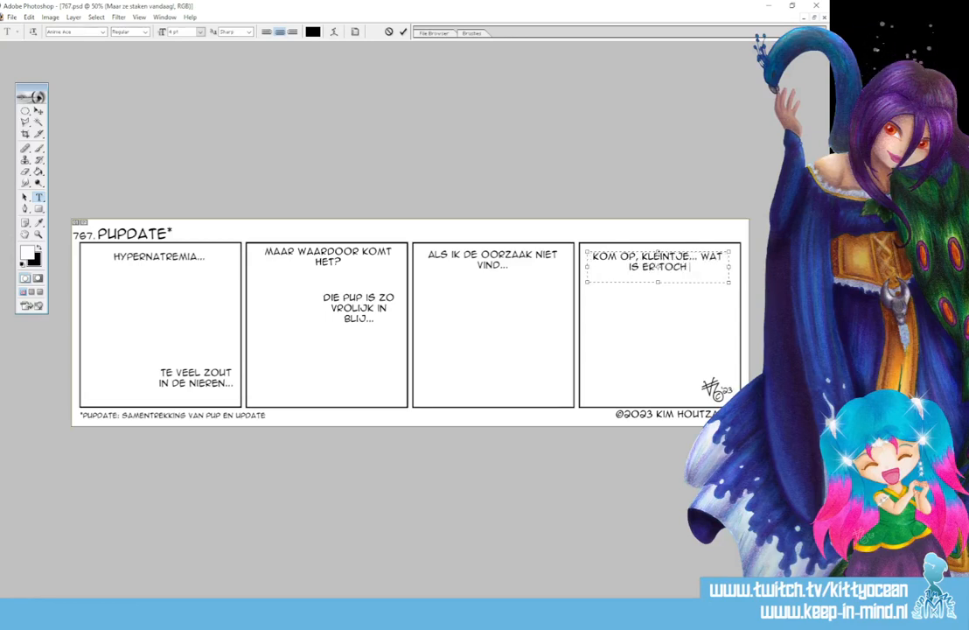
{"action": "type", "text": "met je?"}
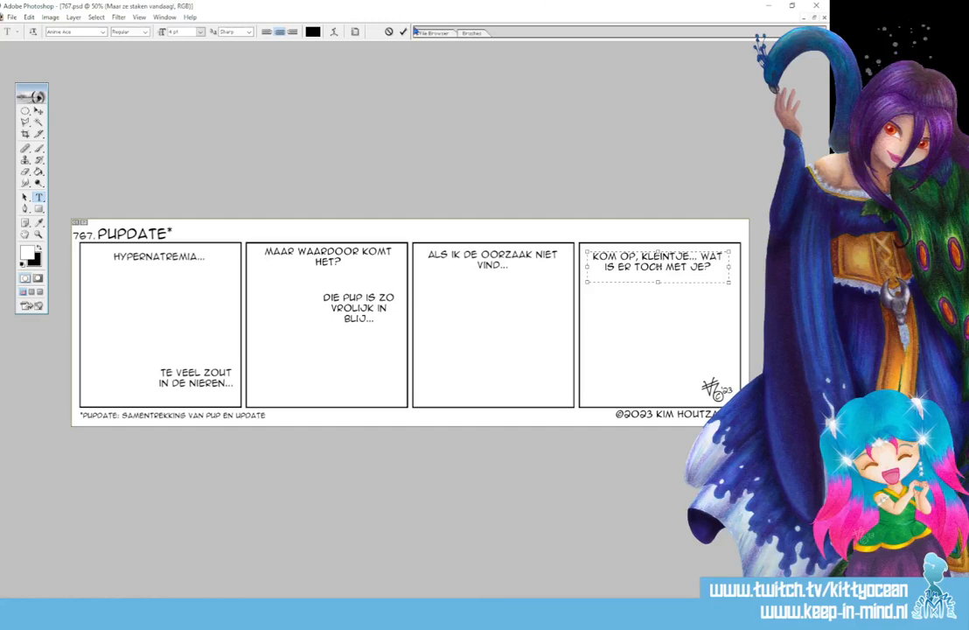
{"action": "left_click", "coordinate": [403, 31]}
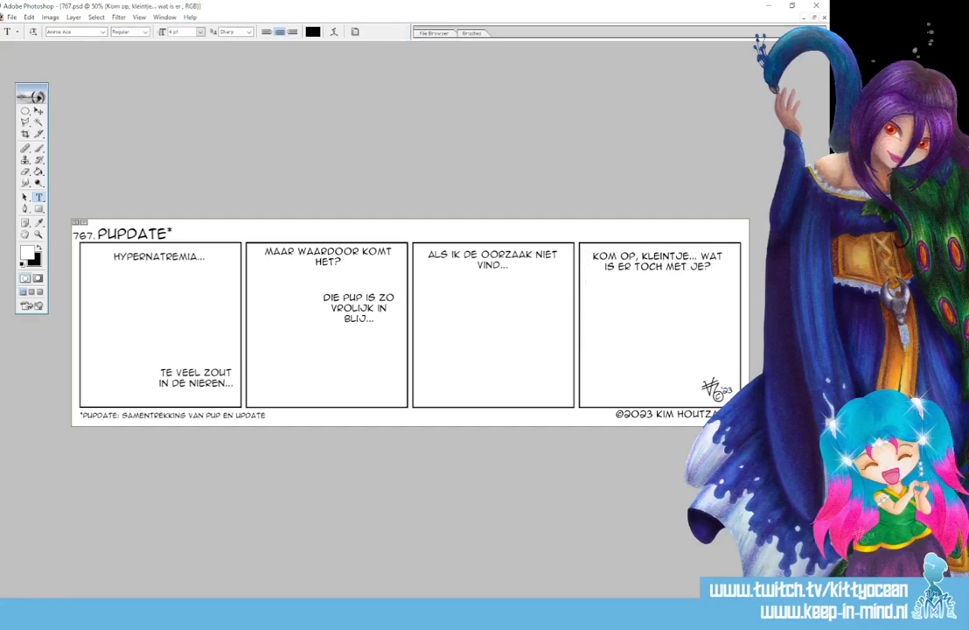
Capture the whole strip with the Snipping Tool and close the snip without saving it
{"action": "left_click", "coordinate": [268, 614]}
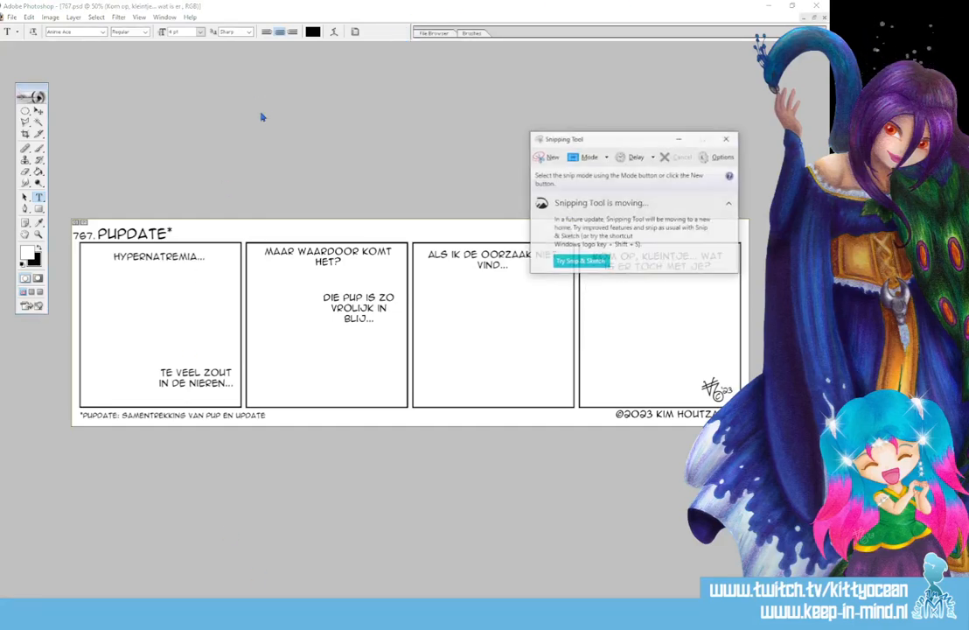
{"action": "left_click", "coordinate": [544, 157]}
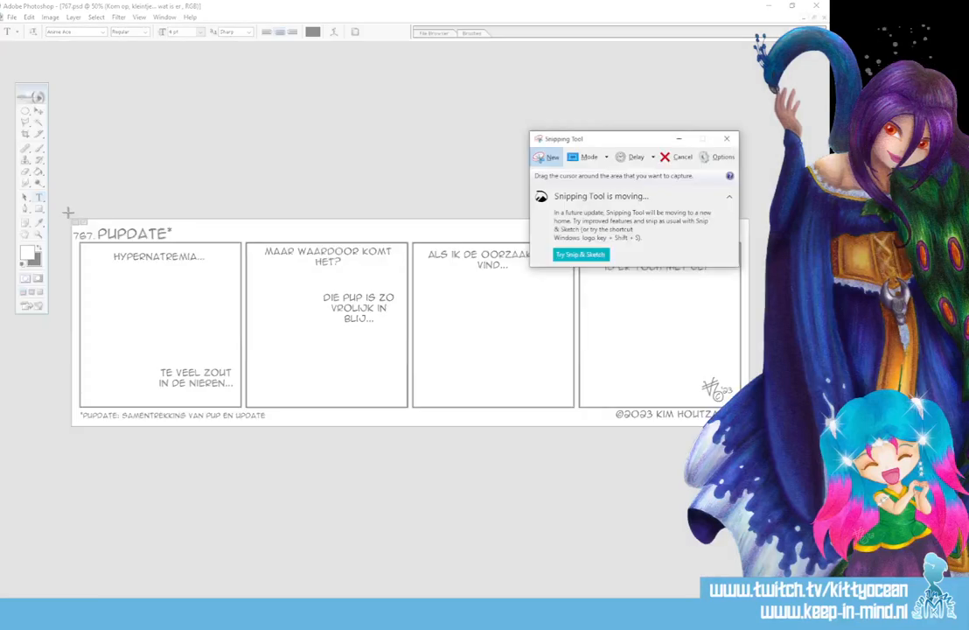
{"action": "left_click_drag", "start_coordinate": [67, 213], "coordinate": [693, 418]}
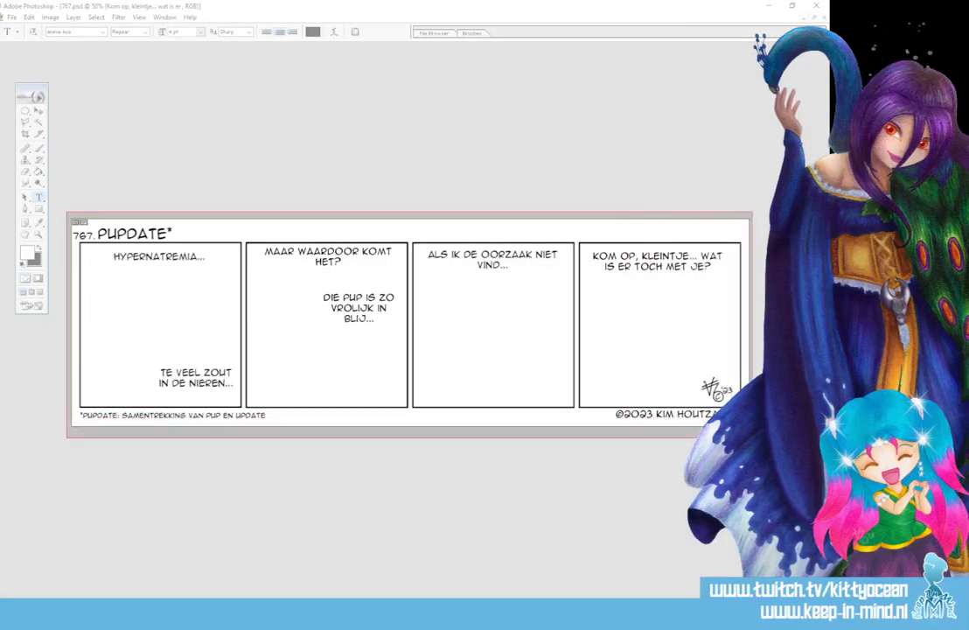
{"action": "left_click_drag", "start_coordinate": [753, 437], "coordinate": [757, 434]}
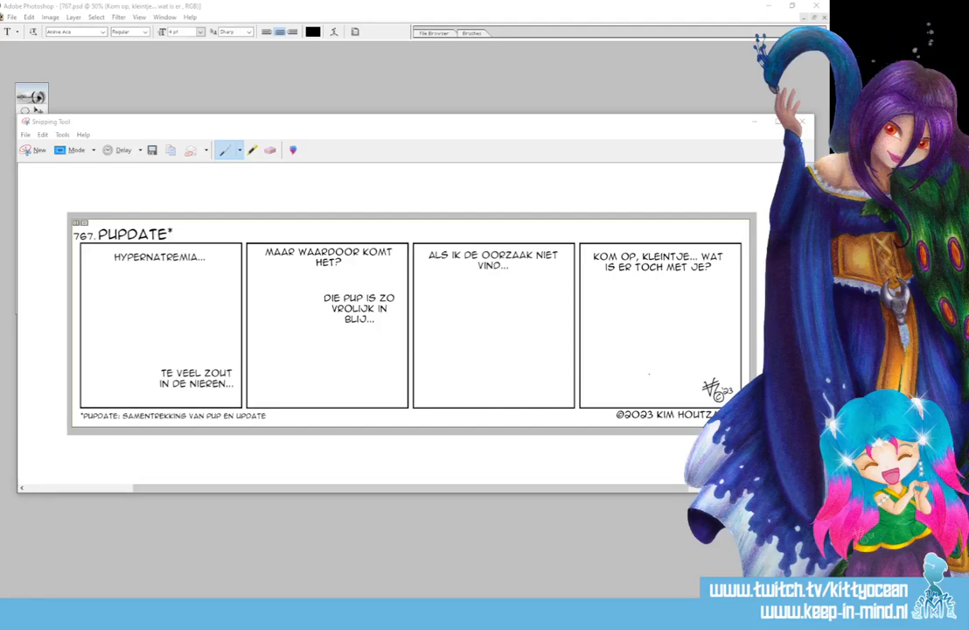
{"action": "left_click", "coordinate": [803, 122]}
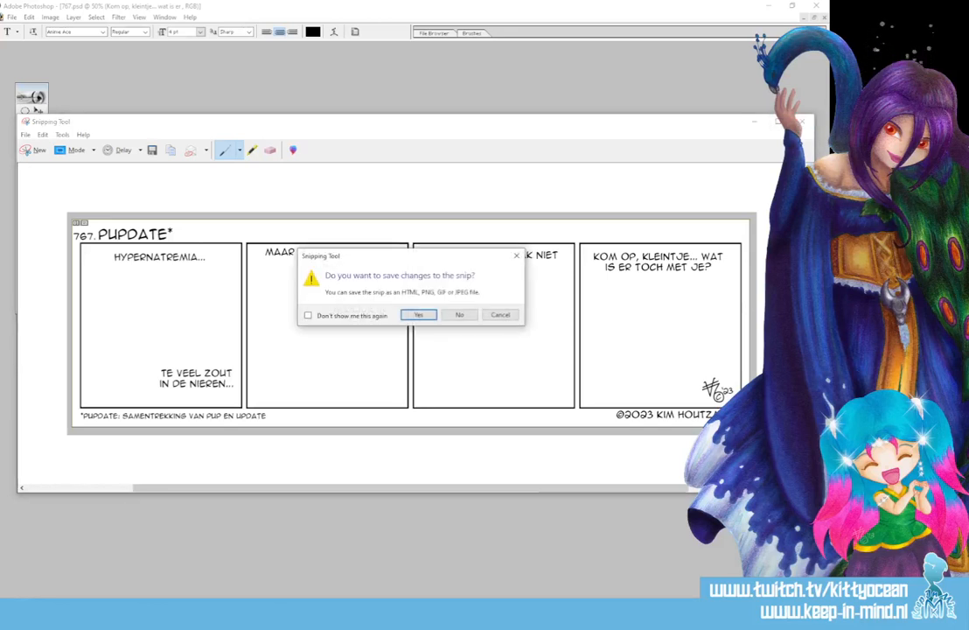
{"action": "left_click", "coordinate": [460, 315]}
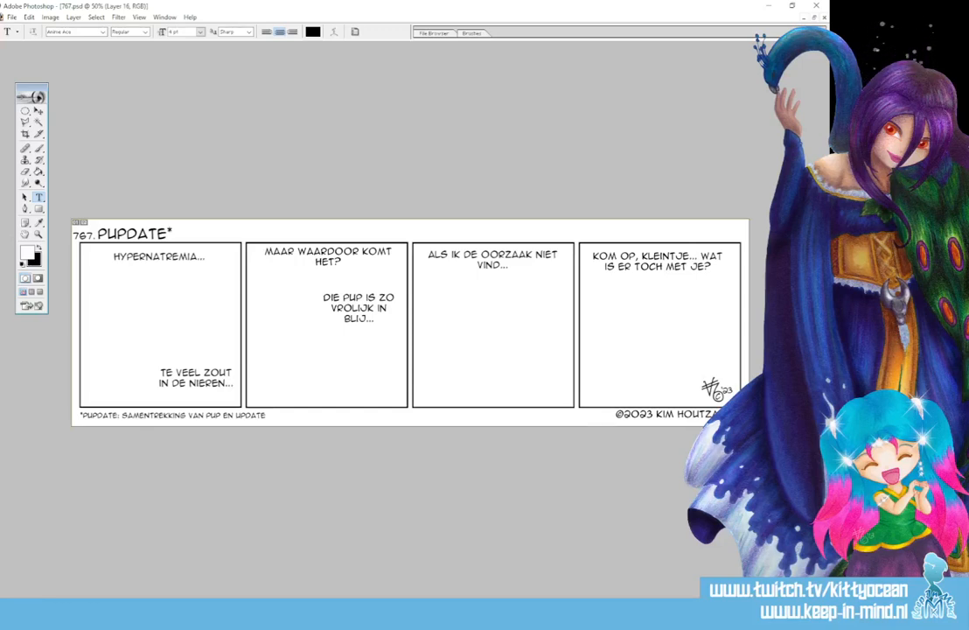
Name the new layer "sketch" and set the foreground colour to a muted red
{"action": "key", "text": "Return"}
{"action": "left_click", "coordinate": [27, 253]}
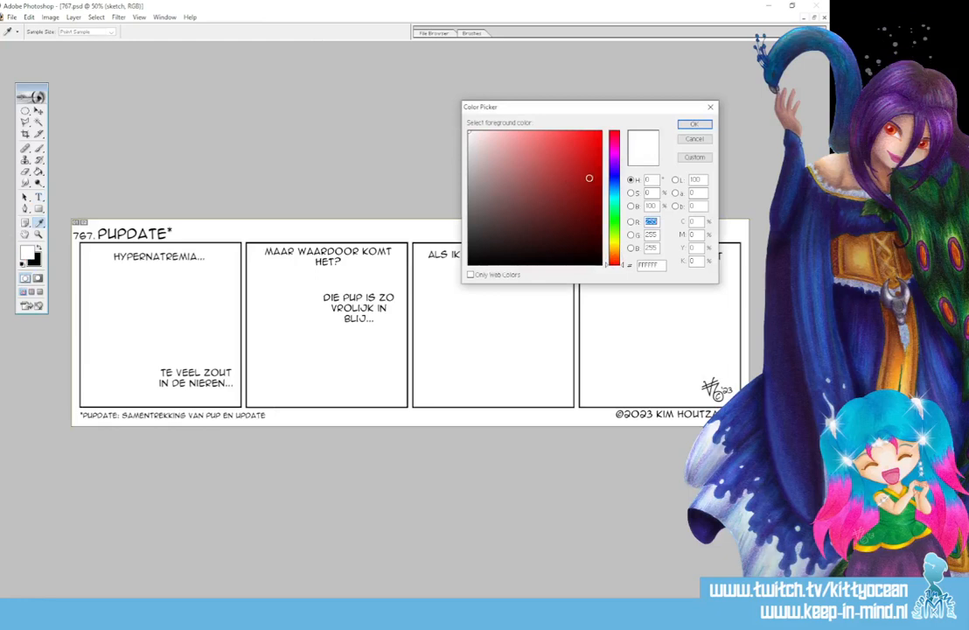
{"action": "left_click", "coordinate": [533, 158]}
{"action": "left_click", "coordinate": [709, 123]}
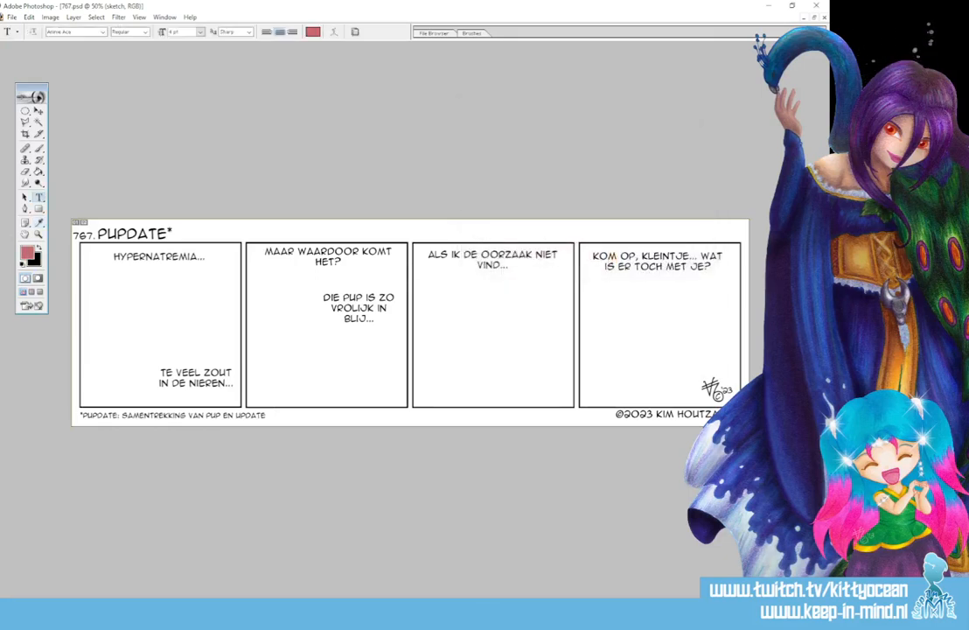
Choose the Brush tool with the 9 px tapered brush preset for sketching
{"action": "left_click", "coordinate": [38, 149]}
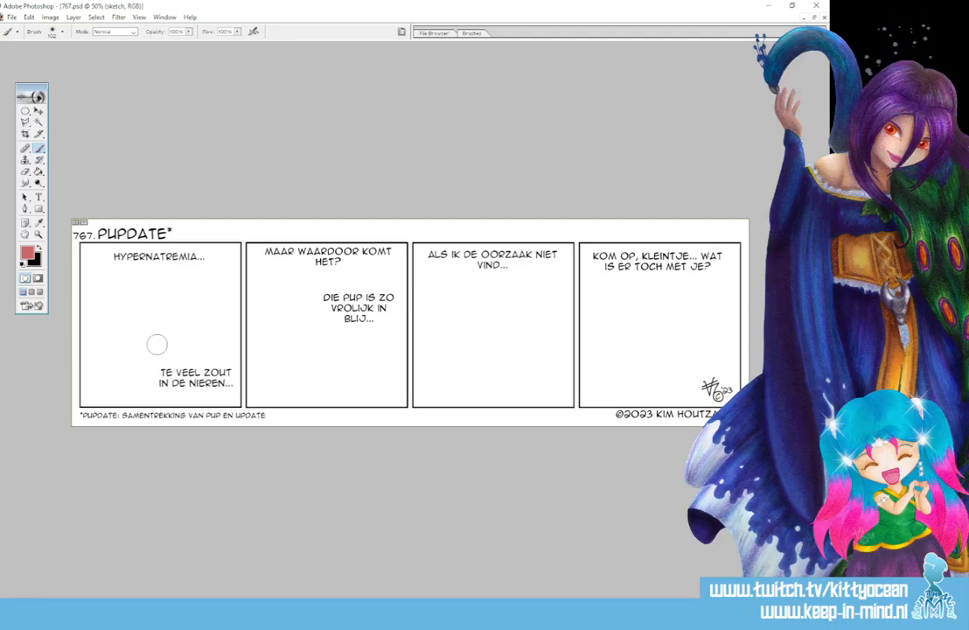
{"action": "left_click", "coordinate": [471, 32]}
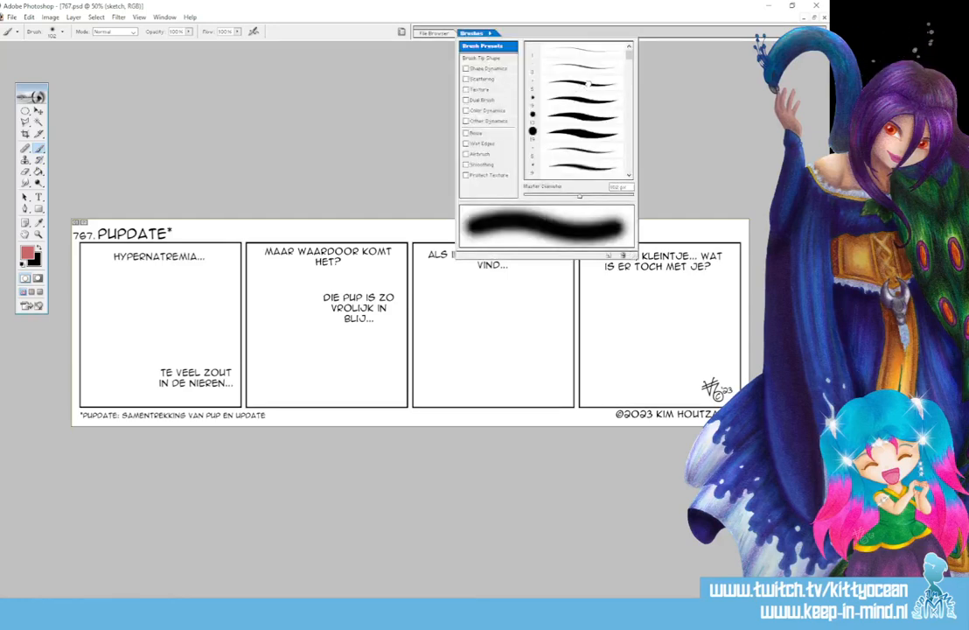
{"action": "left_click", "coordinate": [574, 81]}
{"action": "left_click", "coordinate": [551, 99]}
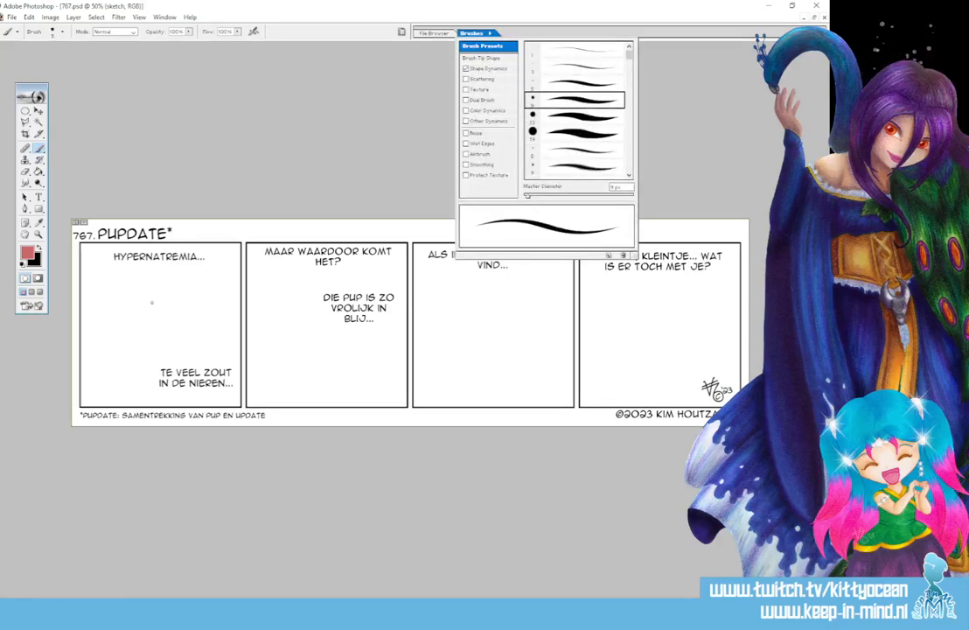
Sketch a figure with a round head, a flared body and a bent arm in the left half of the first panel
{"action": "mouse_move", "coordinate": [160, 298]}
{"action": "left_mouse_down"}
{"action": "mouse_move", "coordinate": [130, 290]}
{"action": "mouse_move", "coordinate": [112, 319]}
{"action": "mouse_move", "coordinate": [121, 337]}
{"action": "mouse_move", "coordinate": [147, 336]}
{"action": "mouse_move", "coordinate": [163, 307]}
{"action": "mouse_move", "coordinate": [115, 302]}
{"action": "mouse_move", "coordinate": [139, 341]}
{"action": "mouse_move", "coordinate": [102, 405]}
{"action": "left_mouse_up"}
{"action": "mouse_move", "coordinate": [120, 345]}
{"action": "left_mouse_down"}
{"action": "mouse_move", "coordinate": [111, 405]}
{"action": "mouse_move", "coordinate": [160, 366]}
{"action": "mouse_move", "coordinate": [165, 405]}
{"action": "left_mouse_up"}
{"action": "left_click_drag", "start_coordinate": [152, 344], "coordinate": [160, 405]}
{"action": "mouse_move", "coordinate": [120, 350]}
{"action": "left_mouse_down"}
{"action": "mouse_move", "coordinate": [110, 373]}
{"action": "mouse_move", "coordinate": [147, 368]}
{"action": "mouse_move", "coordinate": [140, 341]}
{"action": "mouse_move", "coordinate": [159, 347]}
{"action": "left_mouse_up"}
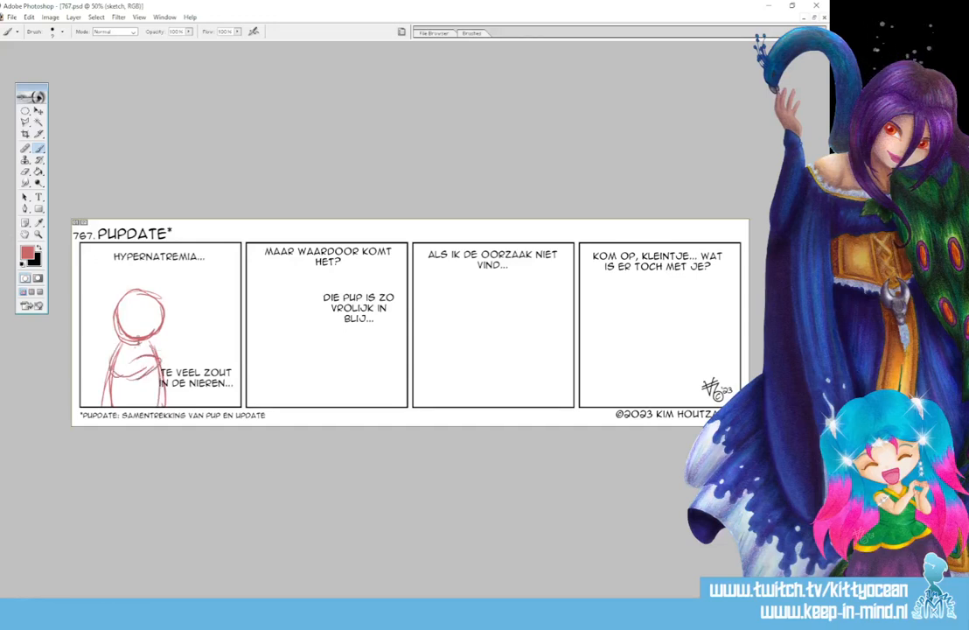
Sketch the first-panel figure's hand under its chin, the second bent arm and the lower body lines
{"action": "left_click_drag", "start_coordinate": [141, 338], "coordinate": [147, 350]}
{"action": "left_click_drag", "start_coordinate": [134, 342], "coordinate": [140, 353]}
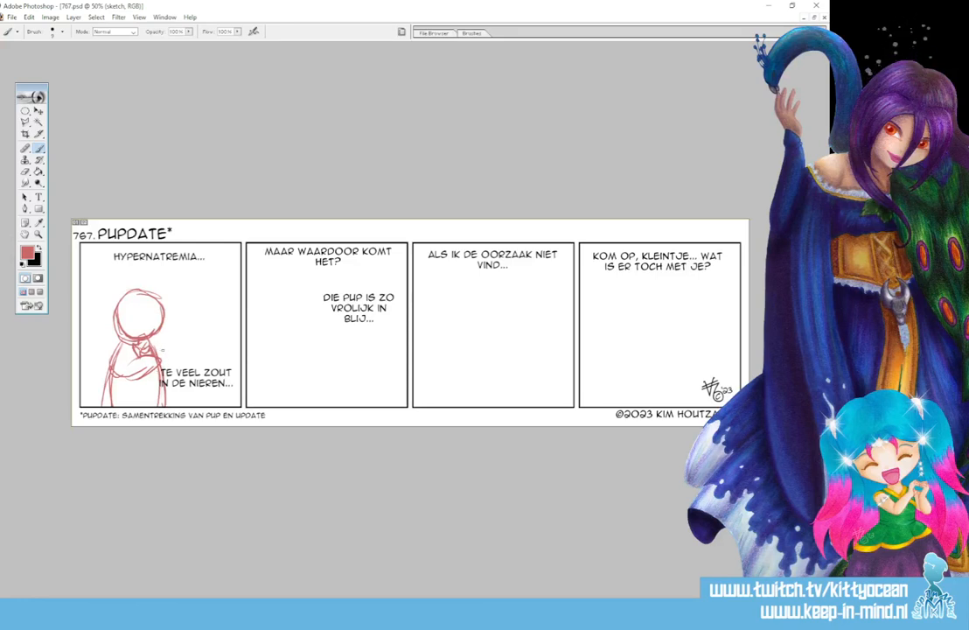
{"action": "mouse_move", "coordinate": [152, 353]}
{"action": "left_mouse_down"}
{"action": "mouse_move", "coordinate": [165, 349]}
{"action": "mouse_move", "coordinate": [165, 366]}
{"action": "mouse_move", "coordinate": [167, 357]}
{"action": "left_mouse_up"}
{"action": "left_click_drag", "start_coordinate": [167, 356], "coordinate": [171, 362]}
{"action": "mouse_move", "coordinate": [141, 314]}
{"action": "left_mouse_down"}
{"action": "mouse_move", "coordinate": [149, 318]}
{"action": "mouse_move", "coordinate": [111, 364]}
{"action": "mouse_move", "coordinate": [158, 363]}
{"action": "mouse_move", "coordinate": [136, 356]}
{"action": "left_mouse_up"}
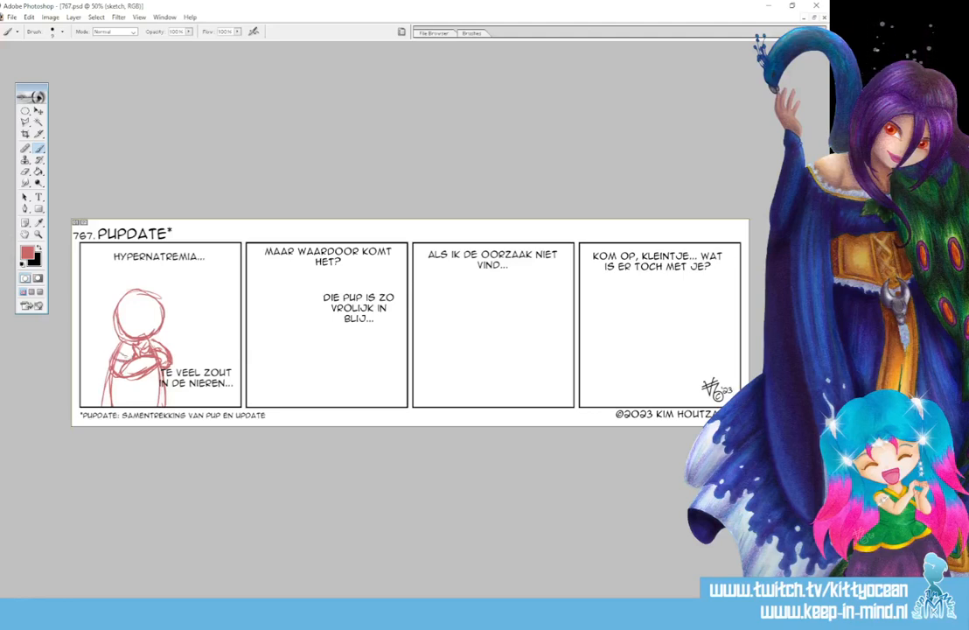
{"action": "left_click_drag", "start_coordinate": [164, 366], "coordinate": [164, 405]}
{"action": "mouse_move", "coordinate": [157, 364]}
{"action": "left_mouse_down"}
{"action": "mouse_move", "coordinate": [161, 404]}
{"action": "mouse_move", "coordinate": [151, 402]}
{"action": "left_mouse_up"}
Switch to File Explorer, open the finished strip 765.jpg as a reference and move its viewer window aside
{"action": "key", "text": "alt+Tab"}
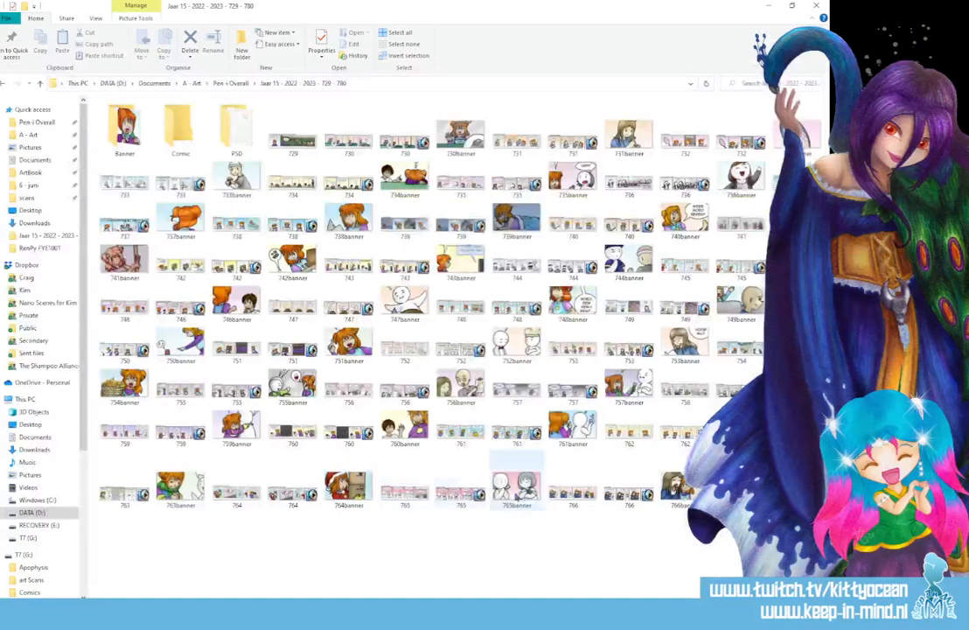
{"action": "left_click", "coordinate": [404, 490]}
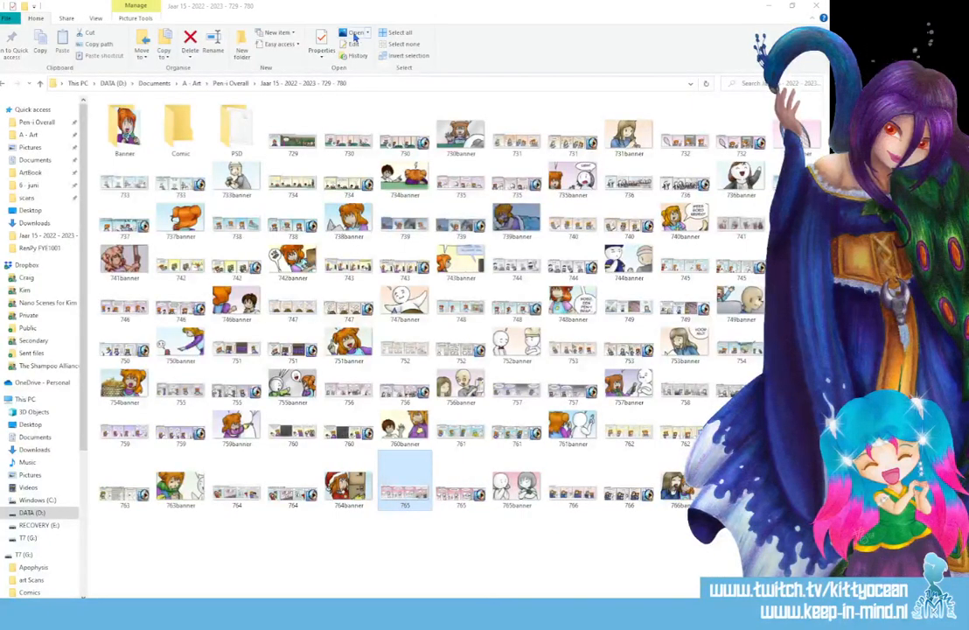
{"action": "left_click", "coordinate": [355, 33]}
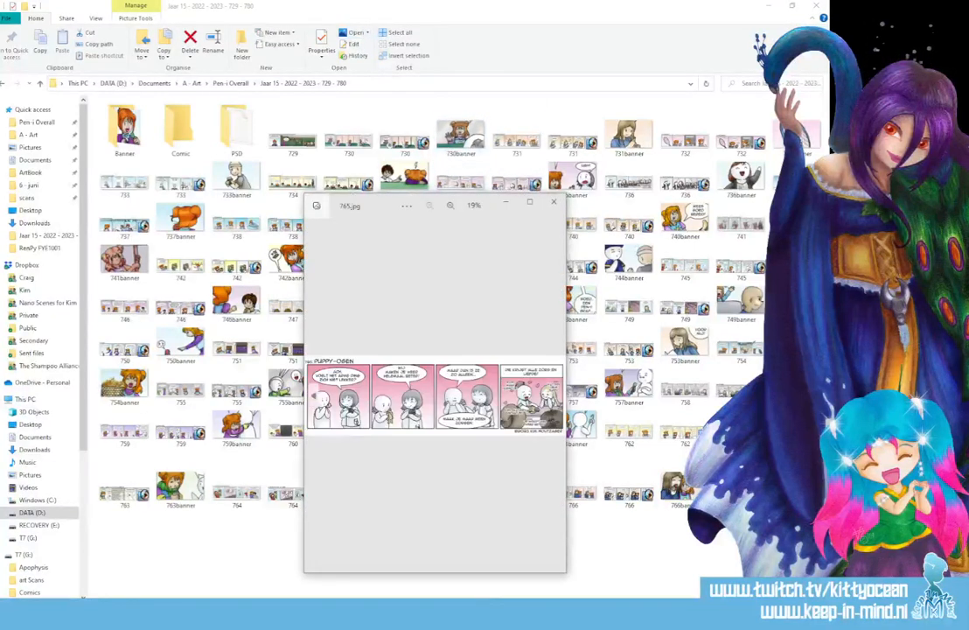
{"action": "left_click_drag", "start_coordinate": [381, 203], "coordinate": [918, 210]}
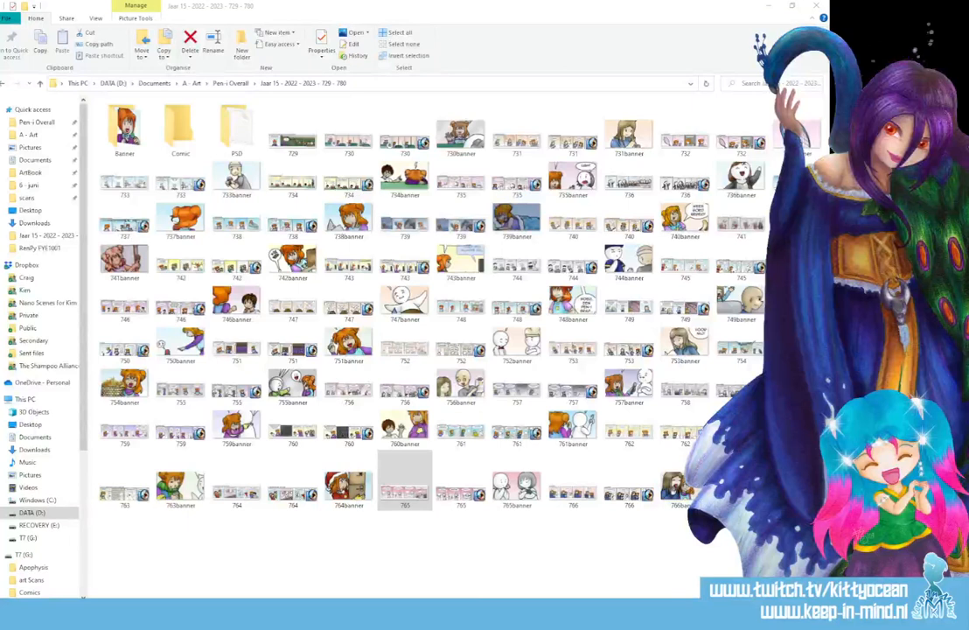
Return to Photoshop and sketch curved facial guidelines across the first-panel figure's head
{"action": "key", "text": "alt+Tab"}
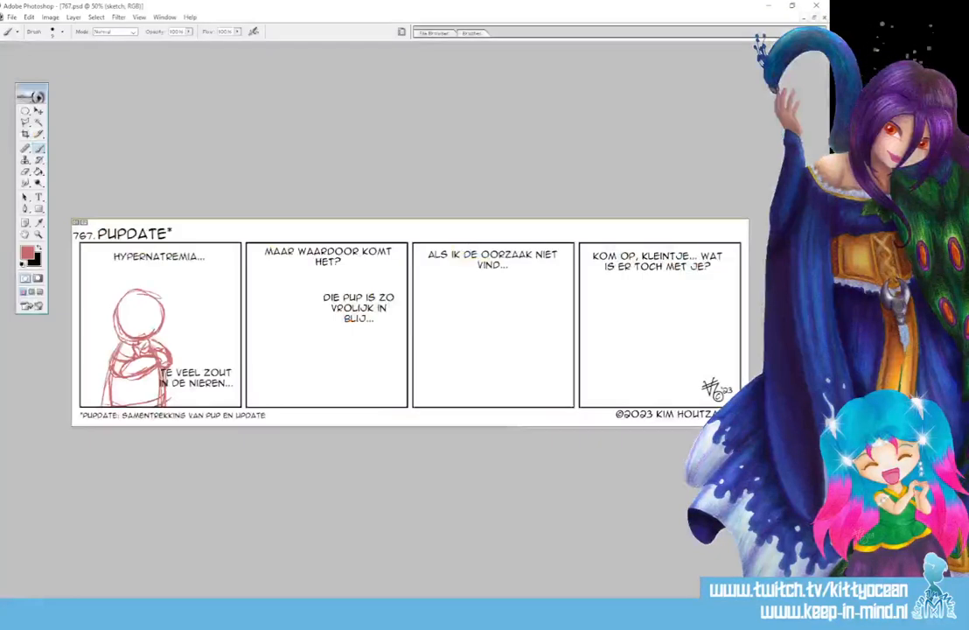
{"action": "mouse_move", "coordinate": [148, 295]}
{"action": "left_mouse_down"}
{"action": "mouse_move", "coordinate": [155, 334]}
{"action": "mouse_move", "coordinate": [163, 320]}
{"action": "mouse_move", "coordinate": [128, 338]}
{"action": "left_mouse_up"}
{"action": "mouse_move", "coordinate": [125, 324]}
{"action": "left_mouse_down"}
{"action": "mouse_move", "coordinate": [139, 336]}
{"action": "mouse_move", "coordinate": [168, 329]}
{"action": "left_mouse_up"}
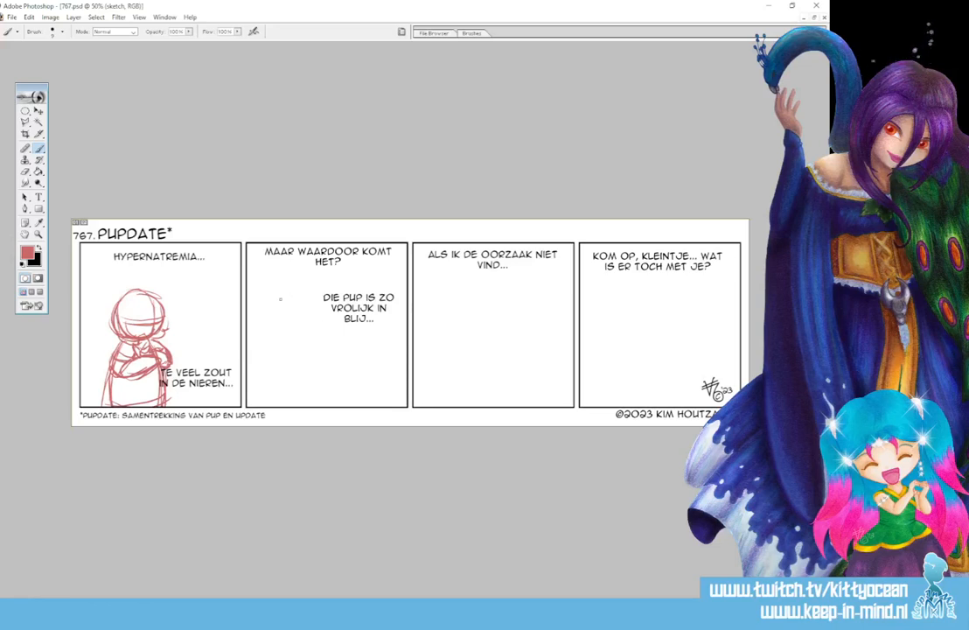
Sketch a second-panel figure with a round head, facial guidelines, a flared body and arms reaching out towards the lower dialogue
{"action": "mouse_move", "coordinate": [281, 299]}
{"action": "left_mouse_down"}
{"action": "mouse_move", "coordinate": [322, 296]}
{"action": "mouse_move", "coordinate": [276, 321]}
{"action": "mouse_move", "coordinate": [297, 292]}
{"action": "mouse_move", "coordinate": [284, 292]}
{"action": "mouse_move", "coordinate": [268, 328]}
{"action": "left_mouse_up"}
{"action": "mouse_move", "coordinate": [287, 292]}
{"action": "left_mouse_down"}
{"action": "mouse_move", "coordinate": [269, 329]}
{"action": "mouse_move", "coordinate": [281, 340]}
{"action": "left_mouse_up"}
{"action": "mouse_move", "coordinate": [273, 316]}
{"action": "left_mouse_down"}
{"action": "mouse_move", "coordinate": [306, 345]}
{"action": "mouse_move", "coordinate": [316, 337]}
{"action": "mouse_move", "coordinate": [292, 296]}
{"action": "mouse_move", "coordinate": [321, 300]}
{"action": "mouse_move", "coordinate": [317, 341]}
{"action": "mouse_move", "coordinate": [271, 338]}
{"action": "mouse_move", "coordinate": [268, 402]}
{"action": "left_mouse_up"}
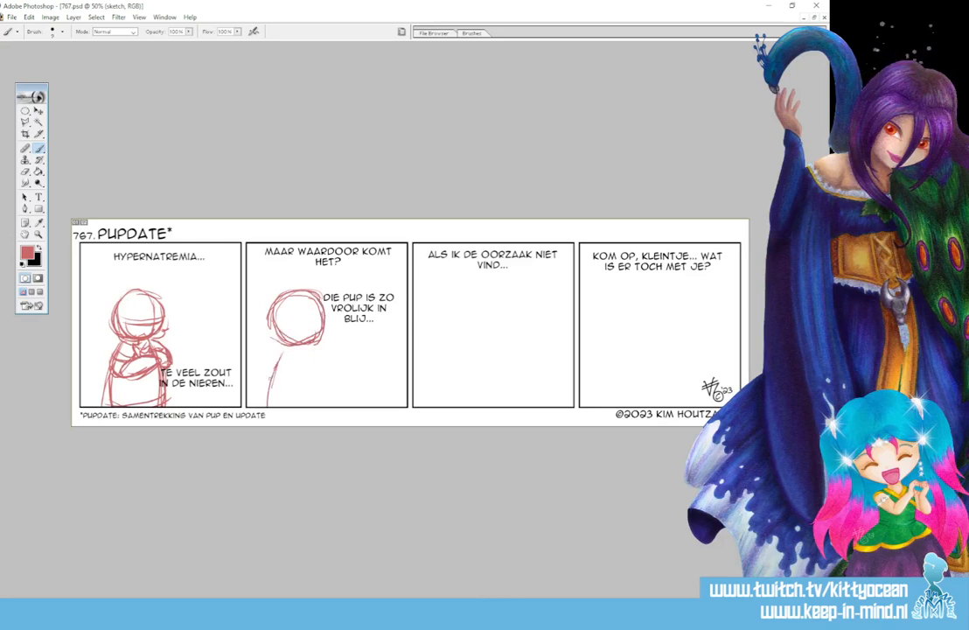
{"action": "left_click_drag", "start_coordinate": [318, 353], "coordinate": [328, 405]}
{"action": "mouse_move", "coordinate": [279, 348]}
{"action": "left_mouse_down"}
{"action": "mouse_move", "coordinate": [311, 372]}
{"action": "mouse_move", "coordinate": [332, 373]}
{"action": "mouse_move", "coordinate": [328, 343]}
{"action": "mouse_move", "coordinate": [302, 369]}
{"action": "mouse_move", "coordinate": [330, 365]}
{"action": "mouse_move", "coordinate": [352, 334]}
{"action": "mouse_move", "coordinate": [323, 360]}
{"action": "left_mouse_up"}
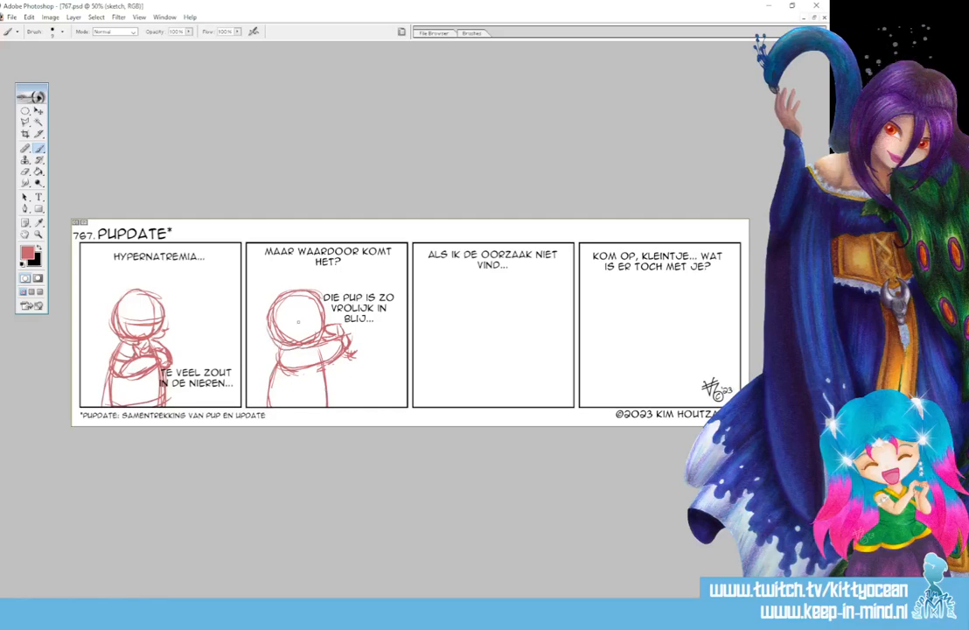
{"action": "left_click_drag", "start_coordinate": [289, 323], "coordinate": [336, 316]}
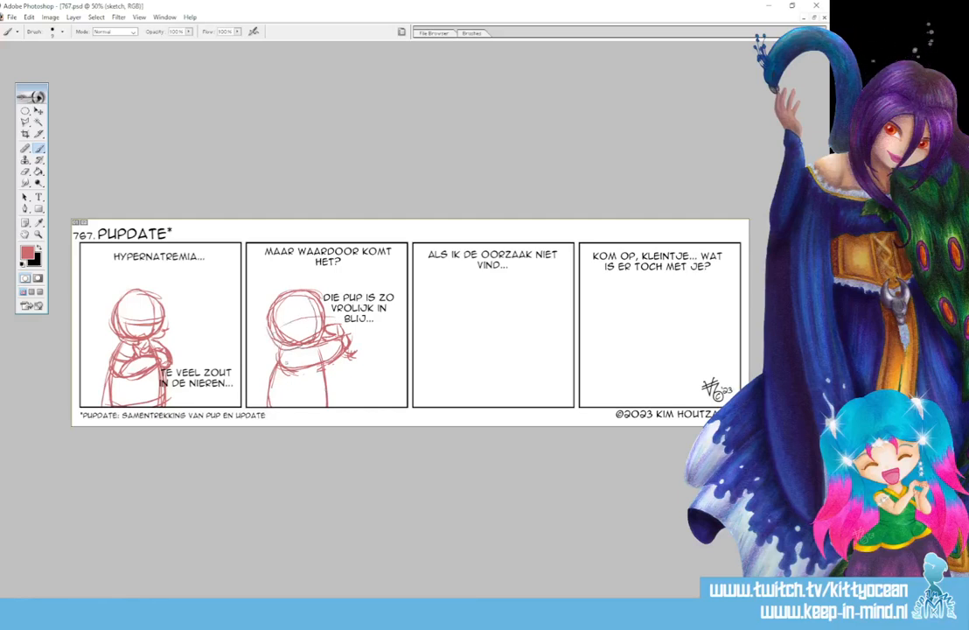
Add sleeve, body and hair lines with bangs to the second-panel figure's sketch
{"action": "left_click_drag", "start_coordinate": [301, 350], "coordinate": [294, 368]}
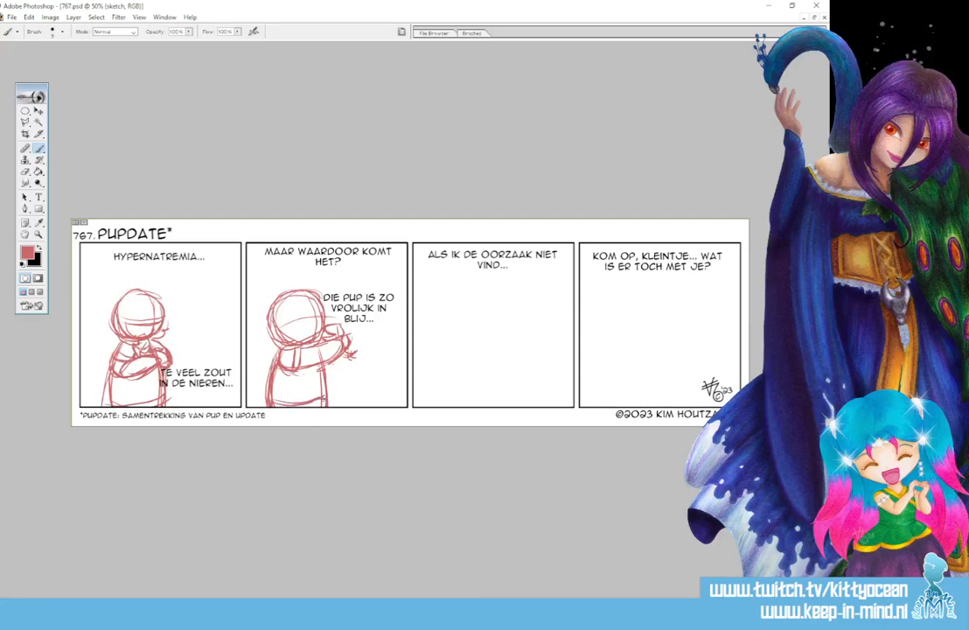
{"action": "left_click_drag", "start_coordinate": [284, 331], "coordinate": [281, 348]}
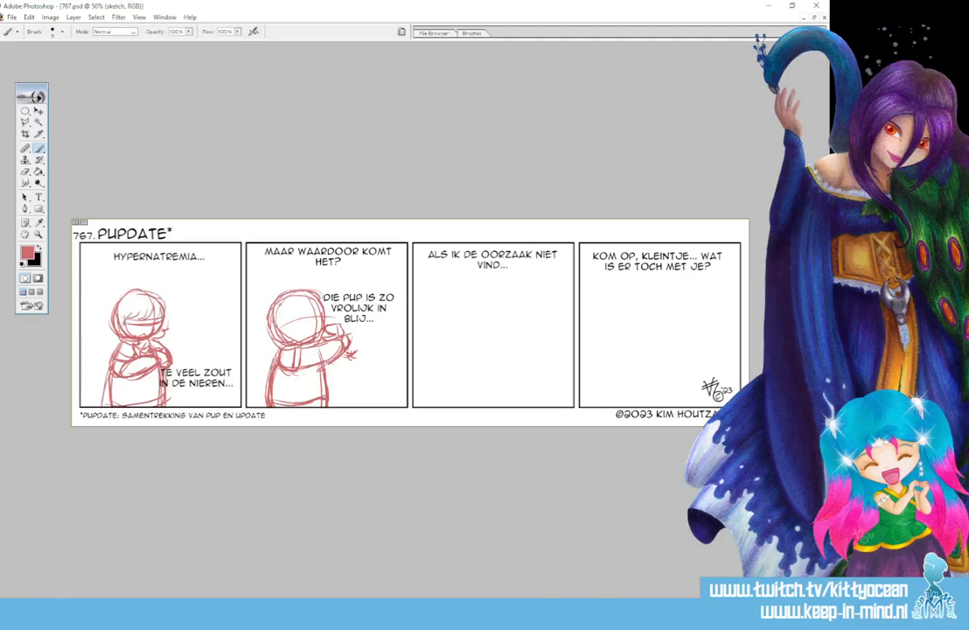
{"action": "left_click_drag", "start_coordinate": [281, 307], "coordinate": [300, 342]}
{"action": "mouse_move", "coordinate": [318, 290]}
{"action": "left_mouse_down"}
{"action": "mouse_move", "coordinate": [311, 308]}
{"action": "mouse_move", "coordinate": [284, 308]}
{"action": "mouse_move", "coordinate": [314, 290]}
{"action": "left_mouse_up"}
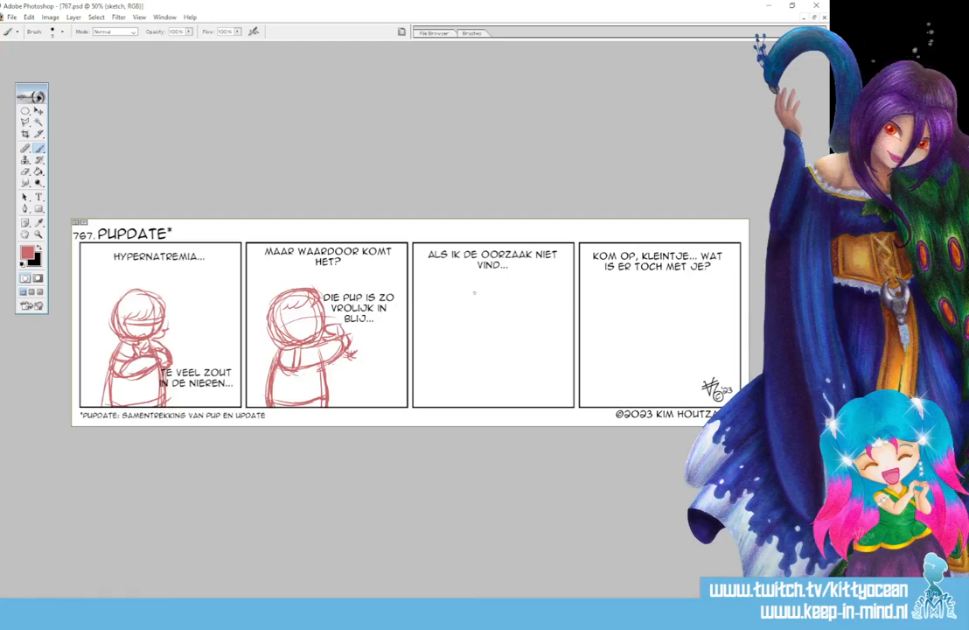
Sketch a third-panel figure with a round head, facial guidelines, bangs, a flared body and arms folded across the chest
{"action": "mouse_move", "coordinate": [506, 299]}
{"action": "left_mouse_down"}
{"action": "mouse_move", "coordinate": [480, 293]}
{"action": "mouse_move", "coordinate": [459, 326]}
{"action": "mouse_move", "coordinate": [473, 343]}
{"action": "mouse_move", "coordinate": [457, 313]}
{"action": "mouse_move", "coordinate": [513, 324]}
{"action": "mouse_move", "coordinate": [488, 344]}
{"action": "mouse_move", "coordinate": [508, 334]}
{"action": "mouse_move", "coordinate": [472, 293]}
{"action": "mouse_move", "coordinate": [469, 339]}
{"action": "mouse_move", "coordinate": [513, 323]}
{"action": "mouse_move", "coordinate": [495, 341]}
{"action": "left_mouse_up"}
{"action": "left_click_drag", "start_coordinate": [465, 325], "coordinate": [514, 326]}
{"action": "mouse_move", "coordinate": [471, 326]}
{"action": "left_mouse_down"}
{"action": "mouse_move", "coordinate": [507, 324]}
{"action": "mouse_move", "coordinate": [463, 371]}
{"action": "mouse_move", "coordinate": [458, 406]}
{"action": "left_mouse_up"}
{"action": "left_click_drag", "start_coordinate": [474, 349], "coordinate": [459, 406]}
{"action": "left_click_drag", "start_coordinate": [505, 358], "coordinate": [510, 406]}
{"action": "left_click_drag", "start_coordinate": [506, 359], "coordinate": [508, 409]}
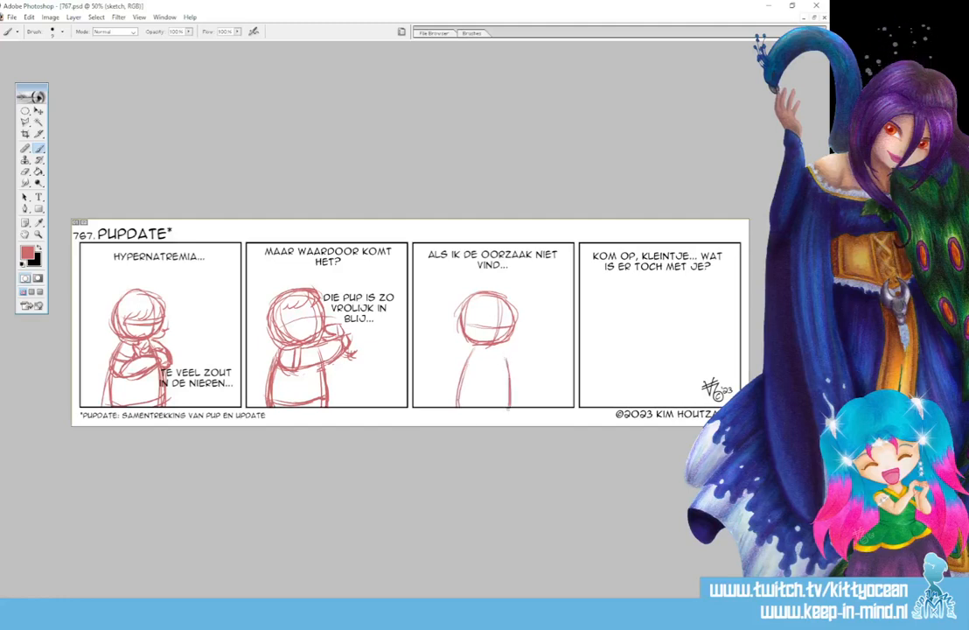
{"action": "mouse_move", "coordinate": [480, 348]}
{"action": "left_mouse_down"}
{"action": "mouse_move", "coordinate": [465, 368]}
{"action": "mouse_move", "coordinate": [473, 379]}
{"action": "mouse_move", "coordinate": [499, 376]}
{"action": "mouse_move", "coordinate": [508, 361]}
{"action": "left_mouse_up"}
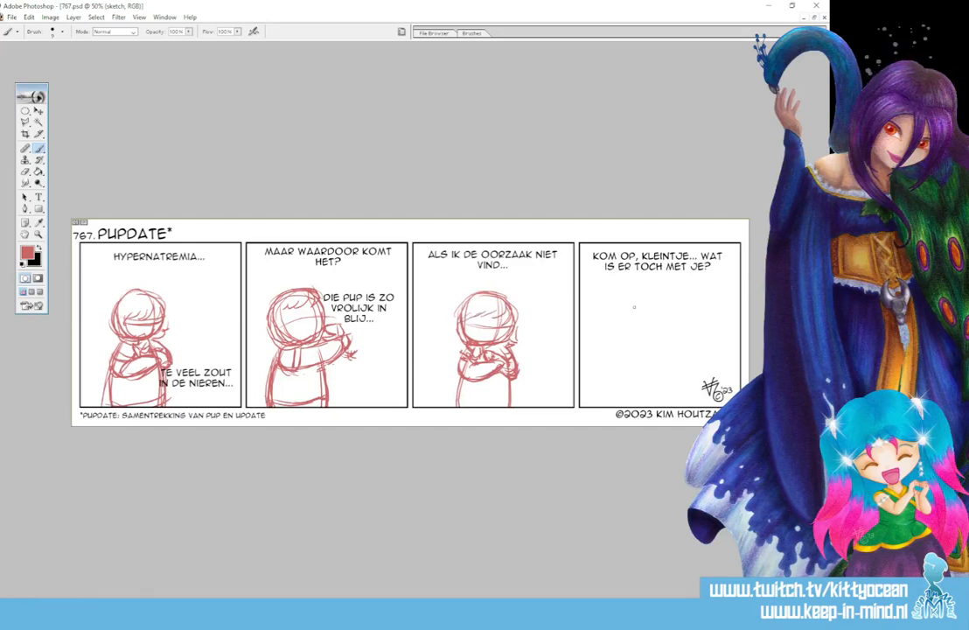
Sketch a fourth-panel figure with a round head, curved facial guidelines, a flared body and arms held together before the chest
{"action": "mouse_move", "coordinate": [645, 298]}
{"action": "left_mouse_down"}
{"action": "mouse_move", "coordinate": [687, 302]}
{"action": "mouse_move", "coordinate": [630, 337]}
{"action": "mouse_move", "coordinate": [683, 340]}
{"action": "mouse_move", "coordinate": [689, 312]}
{"action": "mouse_move", "coordinate": [680, 341]}
{"action": "left_mouse_up"}
{"action": "mouse_move", "coordinate": [680, 300]}
{"action": "left_mouse_down"}
{"action": "mouse_move", "coordinate": [689, 327]}
{"action": "mouse_move", "coordinate": [671, 347]}
{"action": "left_mouse_up"}
{"action": "mouse_move", "coordinate": [645, 299]}
{"action": "left_mouse_down"}
{"action": "mouse_move", "coordinate": [636, 336]}
{"action": "mouse_move", "coordinate": [690, 322]}
{"action": "left_mouse_up"}
{"action": "left_click_drag", "start_coordinate": [651, 352], "coordinate": [639, 407]}
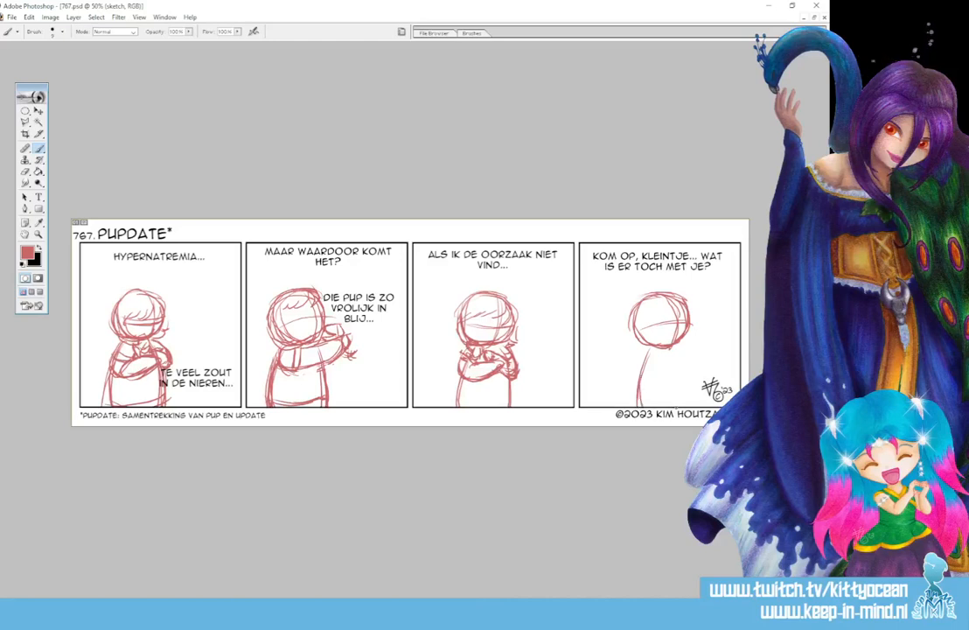
{"action": "left_click_drag", "start_coordinate": [684, 347], "coordinate": [699, 406]}
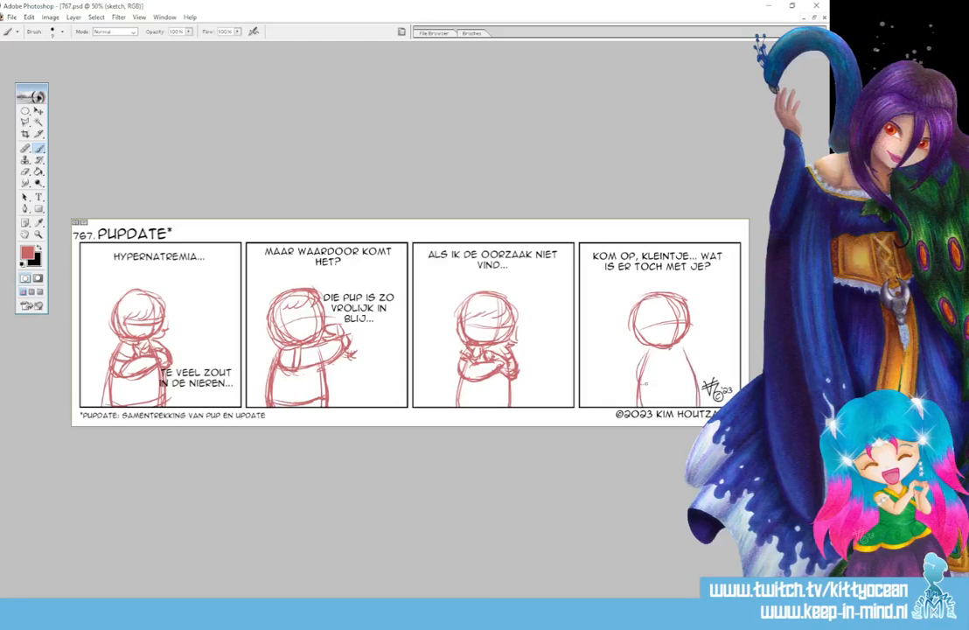
{"action": "mouse_move", "coordinate": [642, 357]}
{"action": "left_mouse_down"}
{"action": "mouse_move", "coordinate": [675, 375]}
{"action": "mouse_move", "coordinate": [692, 360]}
{"action": "left_mouse_up"}
{"action": "mouse_move", "coordinate": [691, 361]}
{"action": "left_mouse_down"}
{"action": "mouse_move", "coordinate": [652, 379]}
{"action": "mouse_move", "coordinate": [661, 378]}
{"action": "mouse_move", "coordinate": [663, 354]}
{"action": "mouse_move", "coordinate": [661, 367]}
{"action": "left_mouse_up"}
{"action": "mouse_move", "coordinate": [655, 359]}
{"action": "left_mouse_down"}
{"action": "mouse_move", "coordinate": [665, 354]}
{"action": "mouse_move", "coordinate": [663, 374]}
{"action": "left_mouse_up"}
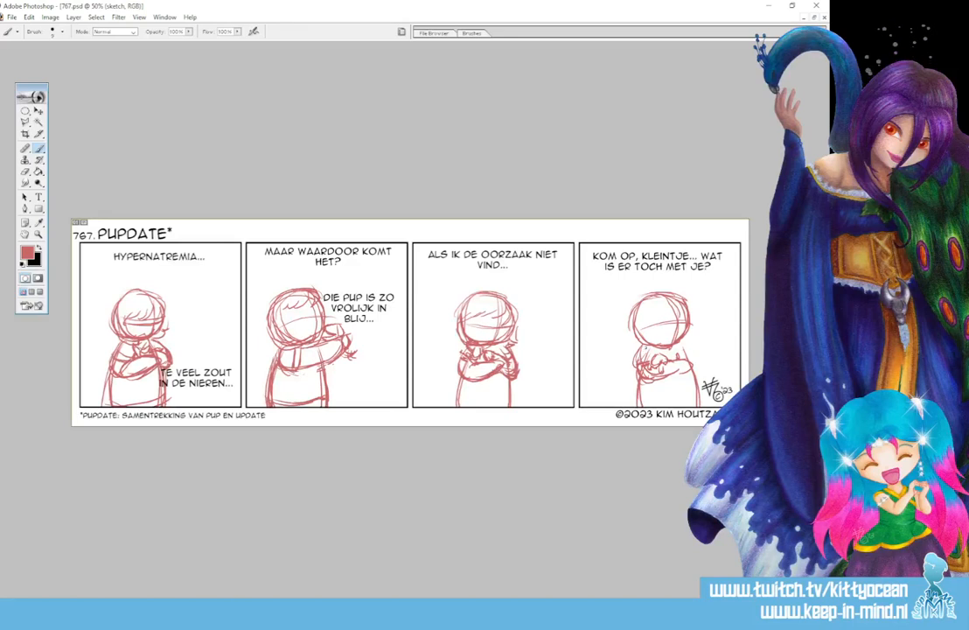
{"action": "mouse_move", "coordinate": [647, 347]}
{"action": "left_mouse_down"}
{"action": "mouse_move", "coordinate": [636, 375]}
{"action": "mouse_move", "coordinate": [655, 381]}
{"action": "left_mouse_up"}
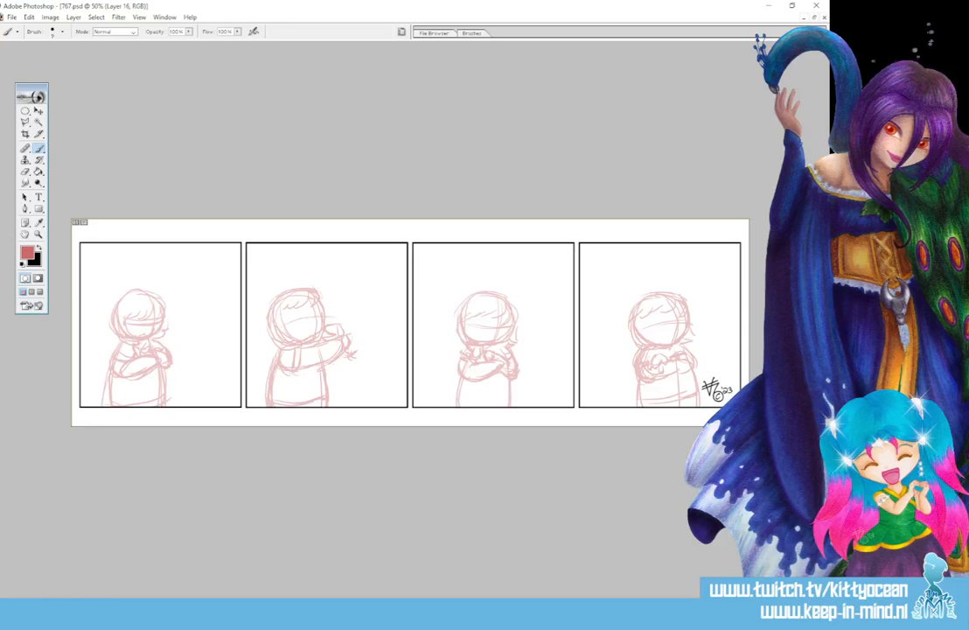
Name the new layer lineart, make black the drawing color and choose a brush preset for inking
{"action": "key", "text": "Return"}
{"action": "key", "text": "x"}
{"action": "left_click", "coordinate": [479, 34]}
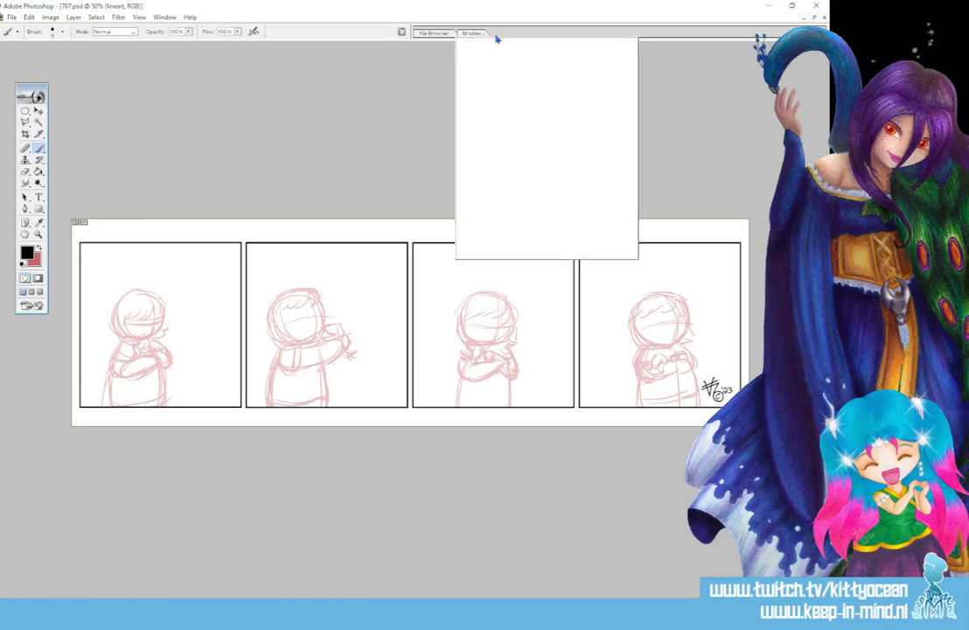
{"action": "left_click", "coordinate": [554, 85]}
{"action": "left_click", "coordinate": [370, 27]}
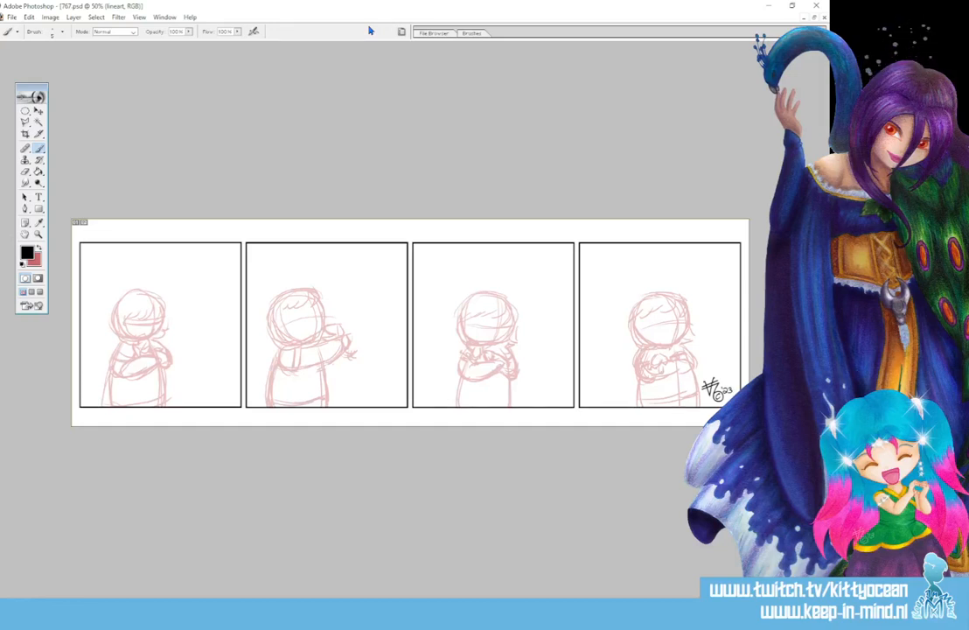
Ink the first-panel figure's two eyes and slanted eyebrows at 300% zoom
{"action": "key", "text": "ctrl+plus"}
{"action": "key", "text": "ctrl+plus"}
{"action": "key", "text": "ctrl+plus"}
{"action": "key", "text": "ctrl+plus"}
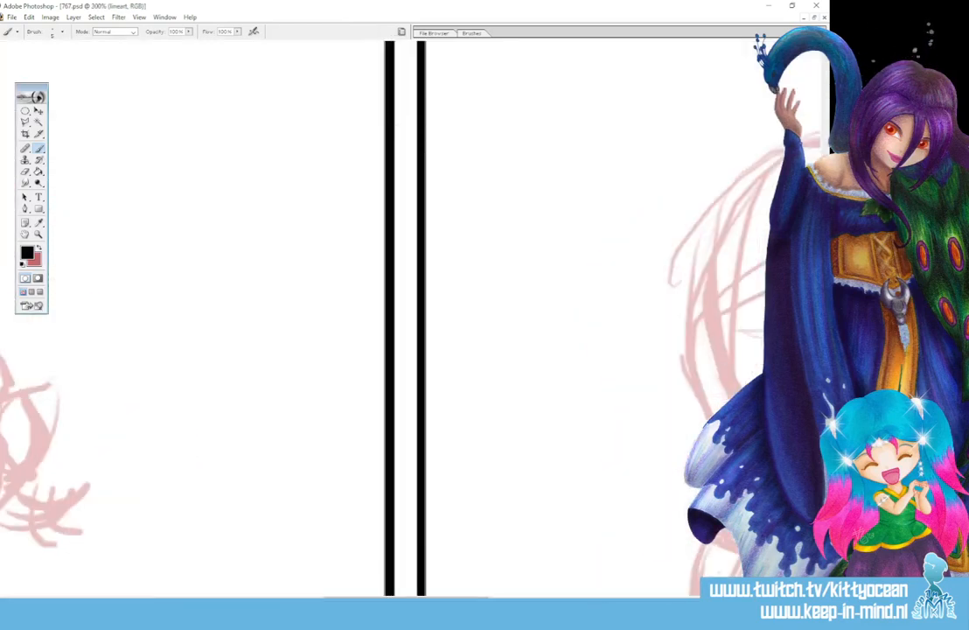
{"action": "left_click_drag", "start_coordinate": [406, 599], "coordinate": [91, 599]}
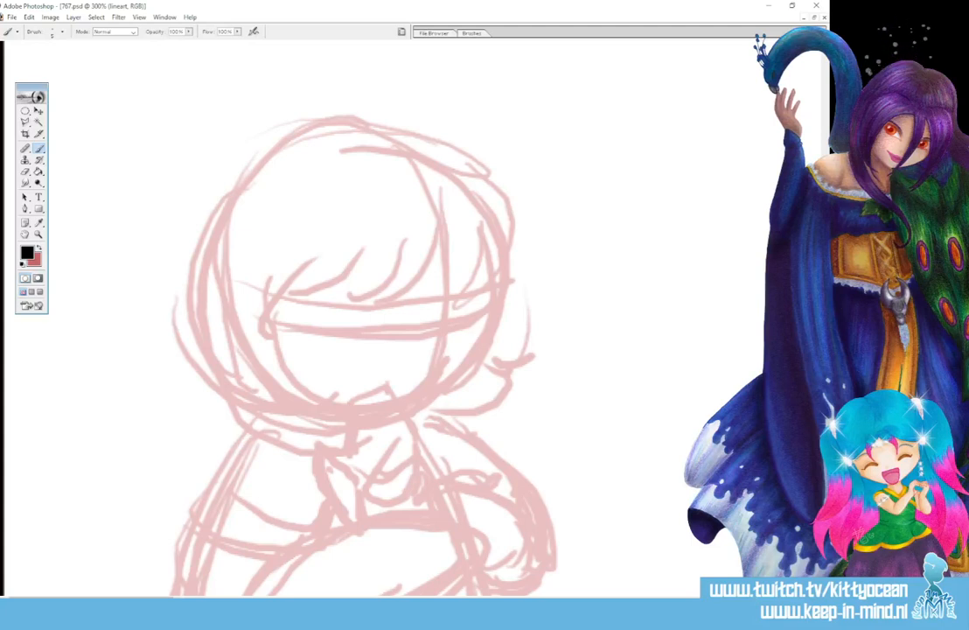
{"action": "left_click_drag", "start_coordinate": [377, 312], "coordinate": [378, 343]}
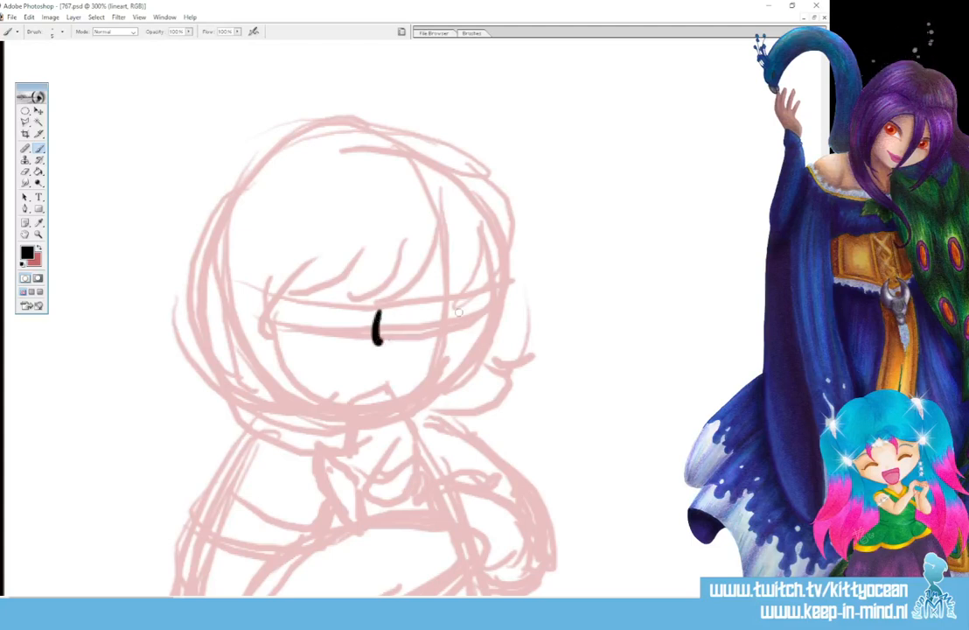
{"action": "left_click_drag", "start_coordinate": [460, 314], "coordinate": [456, 342]}
{"action": "left_click_drag", "start_coordinate": [357, 300], "coordinate": [378, 292]}
{"action": "left_click_drag", "start_coordinate": [460, 293], "coordinate": [480, 298]}
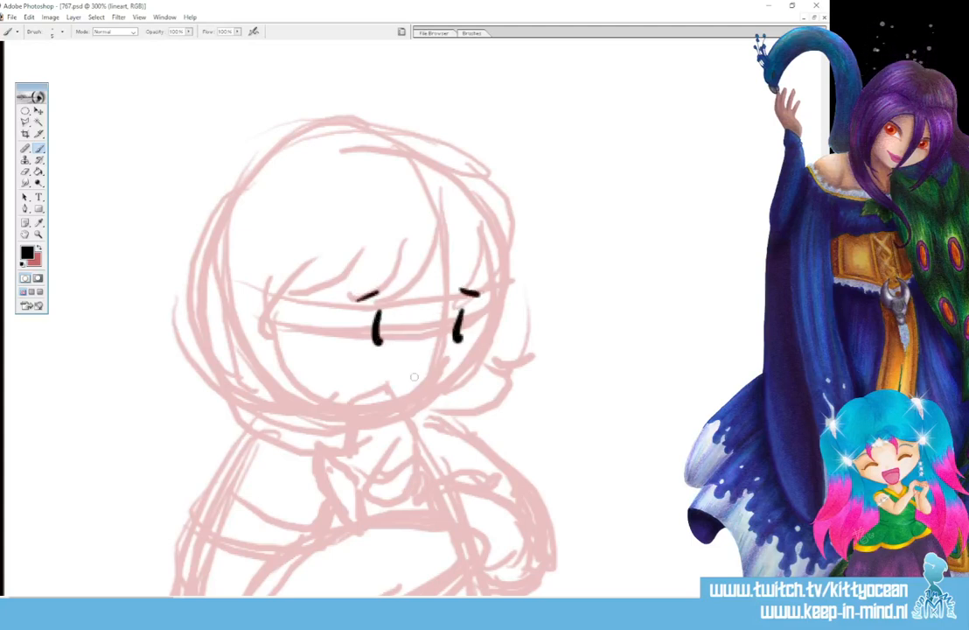
Ink the first-panel figure's raised hand under the chin with its fingers, knuckle details and wrist lines
{"action": "mouse_move", "coordinate": [381, 444]}
{"action": "left_mouse_down"}
{"action": "mouse_move", "coordinate": [369, 492]}
{"action": "mouse_move", "coordinate": [408, 483]}
{"action": "mouse_move", "coordinate": [397, 500]}
{"action": "mouse_move", "coordinate": [408, 425]}
{"action": "mouse_move", "coordinate": [382, 391]}
{"action": "left_mouse_up"}
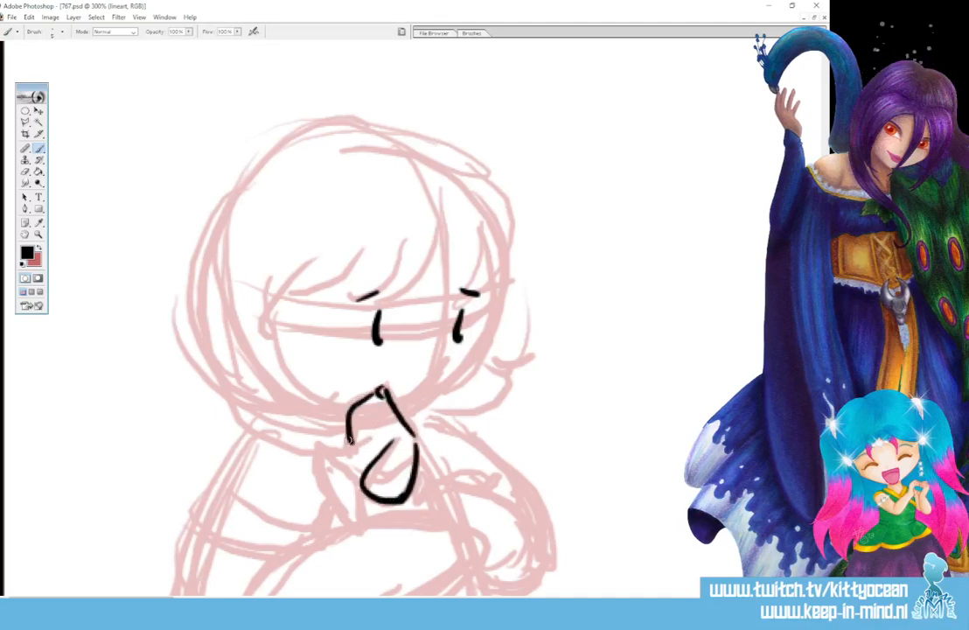
{"action": "mouse_move", "coordinate": [381, 391]}
{"action": "left_mouse_down"}
{"action": "mouse_move", "coordinate": [355, 467]}
{"action": "mouse_move", "coordinate": [340, 448]}
{"action": "mouse_move", "coordinate": [350, 512]}
{"action": "mouse_move", "coordinate": [389, 442]}
{"action": "left_mouse_up"}
{"action": "left_click_drag", "start_coordinate": [319, 444], "coordinate": [332, 465]}
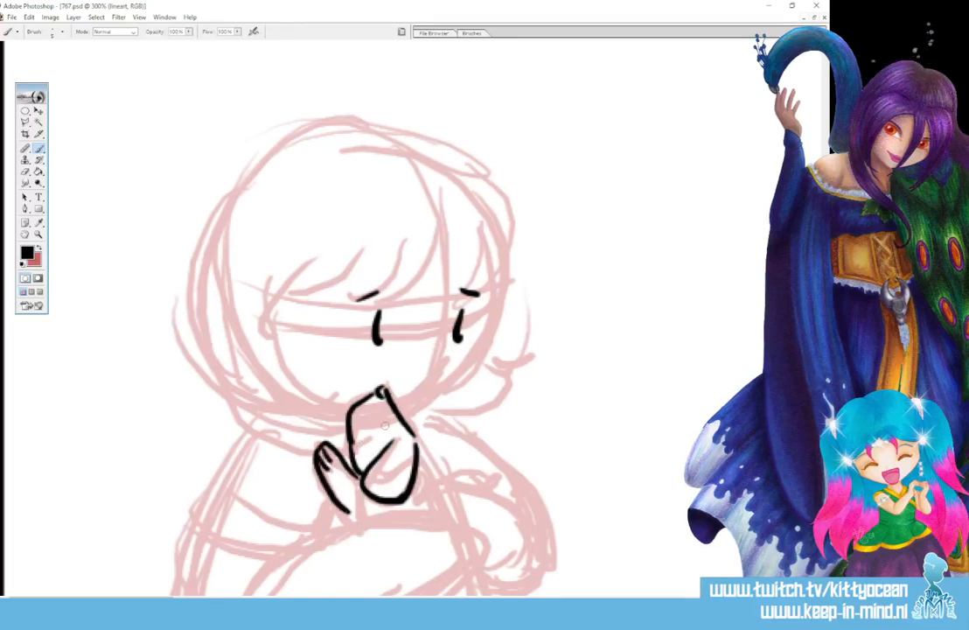
{"action": "mouse_move", "coordinate": [376, 425]}
{"action": "left_mouse_down"}
{"action": "mouse_move", "coordinate": [413, 435]}
{"action": "mouse_move", "coordinate": [436, 505]}
{"action": "left_mouse_up"}
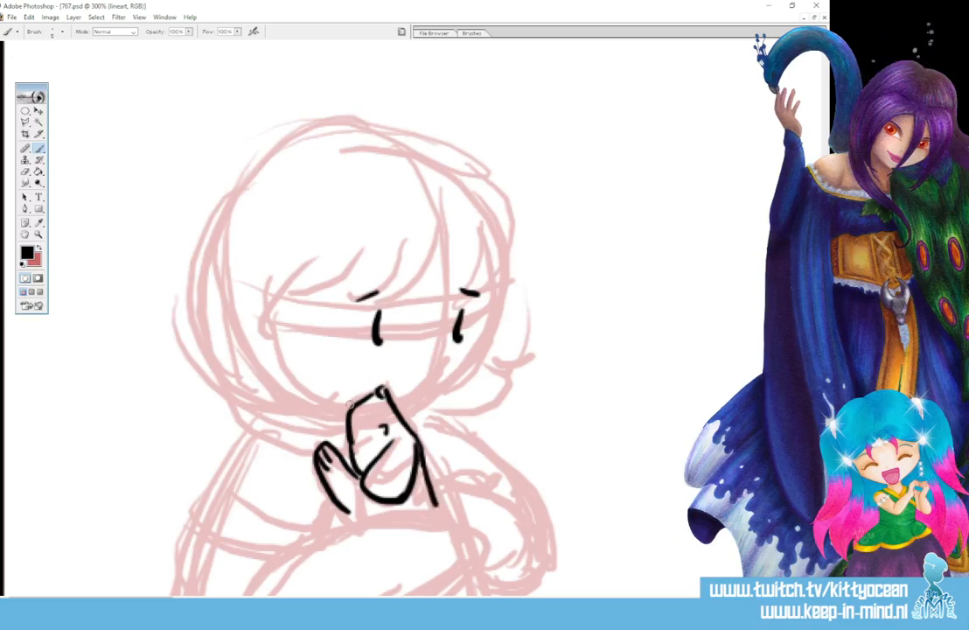
{"action": "left_click_drag", "start_coordinate": [350, 403], "coordinate": [360, 398]}
Ink the first-panel figure's face contour and the rounded outer hair outline with a curled tip beside the chin
{"action": "mouse_move", "coordinate": [491, 303]}
{"action": "left_mouse_down"}
{"action": "mouse_move", "coordinate": [469, 368]}
{"action": "mouse_move", "coordinate": [398, 411]}
{"action": "left_mouse_up"}
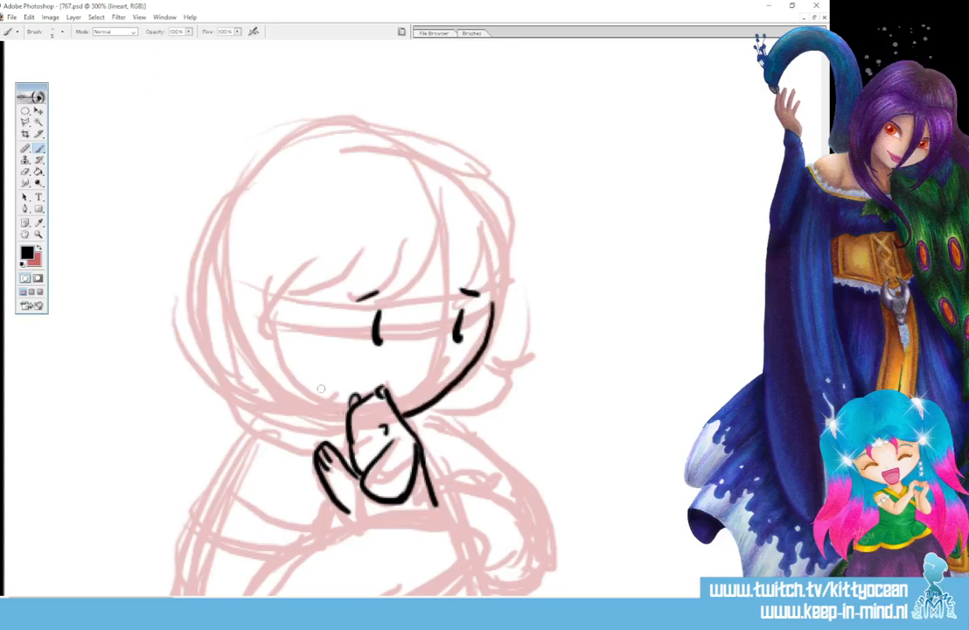
{"action": "left_click_drag", "start_coordinate": [293, 274], "coordinate": [337, 413]}
{"action": "mouse_move", "coordinate": [230, 333]}
{"action": "left_mouse_down"}
{"action": "mouse_move", "coordinate": [286, 422]}
{"action": "mouse_move", "coordinate": [337, 424]}
{"action": "left_mouse_up"}
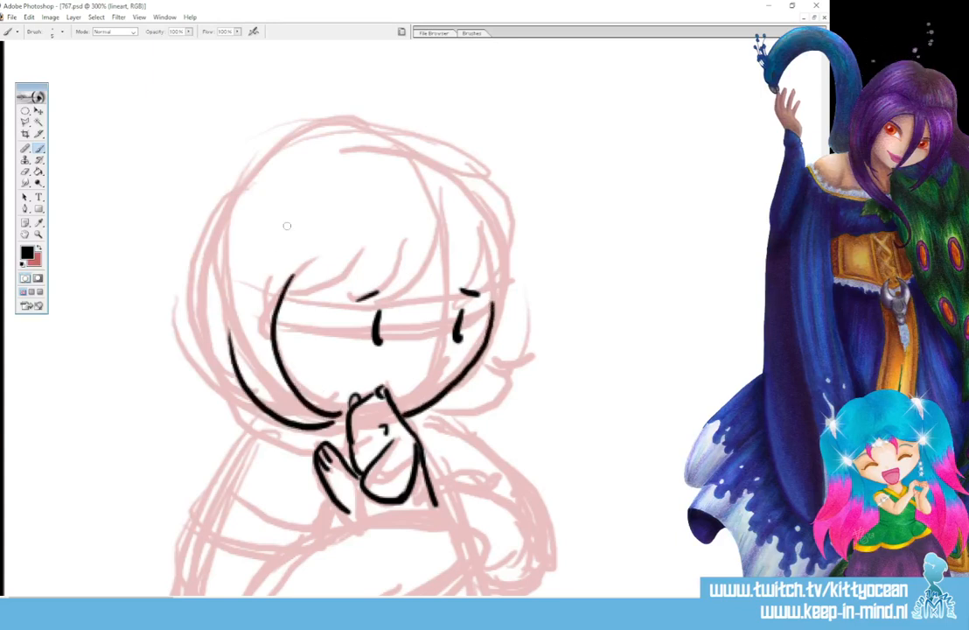
{"action": "mouse_move", "coordinate": [409, 147]}
{"action": "left_mouse_down"}
{"action": "mouse_move", "coordinate": [357, 131]}
{"action": "mouse_move", "coordinate": [179, 189]}
{"action": "mouse_move", "coordinate": [188, 358]}
{"action": "mouse_move", "coordinate": [302, 429]}
{"action": "mouse_move", "coordinate": [419, 147]}
{"action": "mouse_move", "coordinate": [503, 199]}
{"action": "mouse_move", "coordinate": [480, 372]}
{"action": "mouse_move", "coordinate": [491, 420]}
{"action": "mouse_move", "coordinate": [468, 418]}
{"action": "left_mouse_up"}
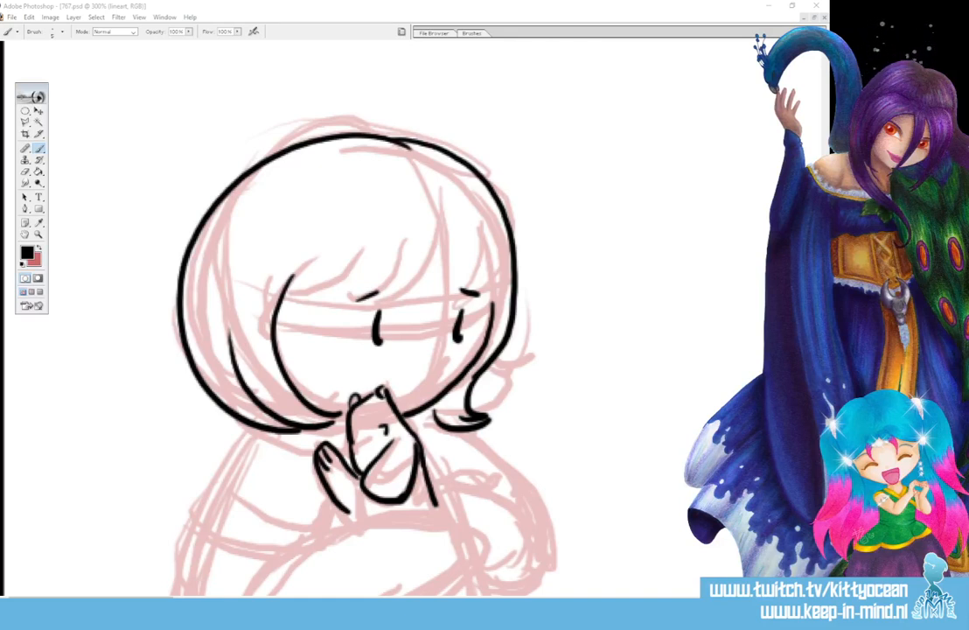
Ink the first-panel figure's bangs as curved strands with pointed tips across the forehead
{"action": "left_click_drag", "start_coordinate": [509, 234], "coordinate": [451, 294]}
{"action": "left_click_drag", "start_coordinate": [477, 227], "coordinate": [426, 300]}
{"action": "mouse_move", "coordinate": [471, 230]}
{"action": "left_mouse_down"}
{"action": "mouse_move", "coordinate": [462, 256]}
{"action": "mouse_move", "coordinate": [383, 293]}
{"action": "left_mouse_up"}
{"action": "mouse_move", "coordinate": [427, 232]}
{"action": "left_mouse_down"}
{"action": "mouse_move", "coordinate": [405, 265]}
{"action": "mouse_move", "coordinate": [354, 296]}
{"action": "left_mouse_up"}
{"action": "mouse_move", "coordinate": [404, 236]}
{"action": "left_mouse_down"}
{"action": "mouse_move", "coordinate": [376, 267]}
{"action": "mouse_move", "coordinate": [320, 289]}
{"action": "left_mouse_up"}
{"action": "left_click_drag", "start_coordinate": [371, 241], "coordinate": [277, 328]}
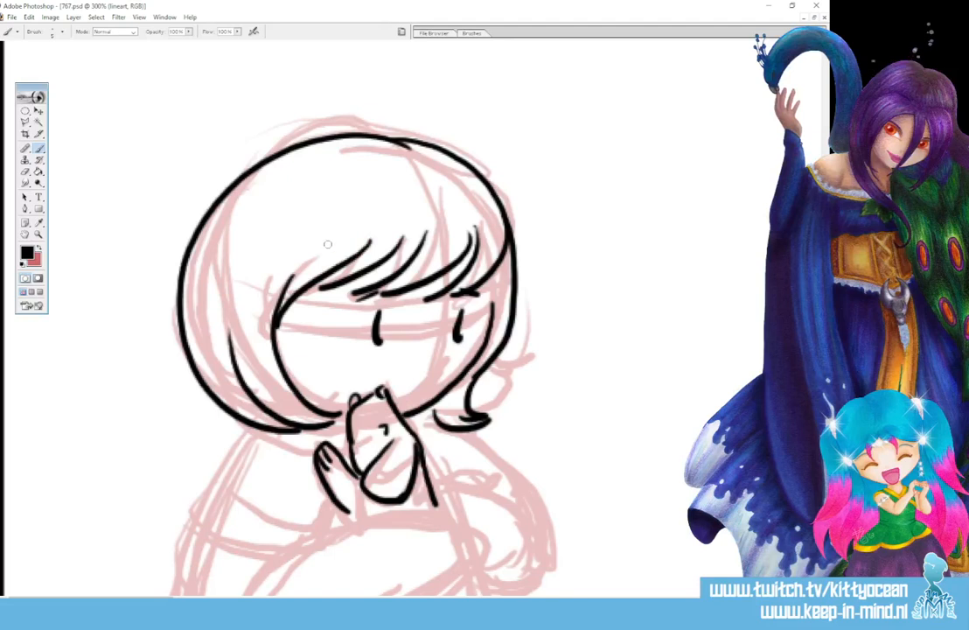
{"action": "mouse_move", "coordinate": [310, 288]}
{"action": "left_mouse_down"}
{"action": "mouse_move", "coordinate": [479, 287]}
{"action": "mouse_move", "coordinate": [487, 307]}
{"action": "mouse_move", "coordinate": [506, 288]}
{"action": "left_mouse_up"}
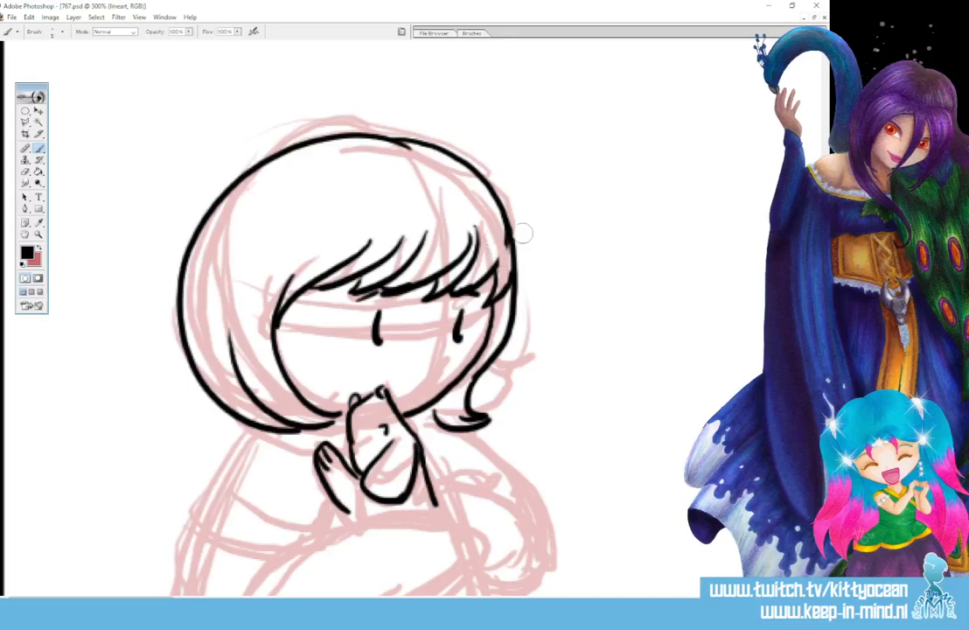
{"action": "left_click", "coordinate": [415, 398]}
Ink a small mark beside the raised hand, the near shoulder with its hemmed short sleeve, and the bent forearm
{"action": "scroll", "coordinate": [350, 315], "scroll_direction": "down", "scroll_amount": 5}
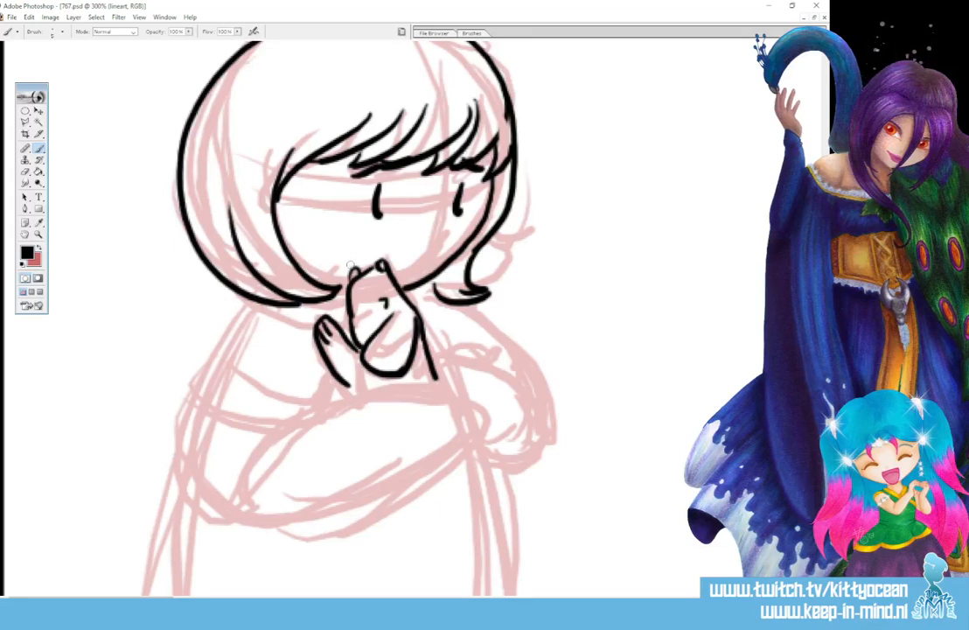
{"action": "left_click_drag", "start_coordinate": [401, 272], "coordinate": [409, 270]}
{"action": "mouse_move", "coordinate": [262, 302]}
{"action": "left_mouse_down"}
{"action": "mouse_move", "coordinate": [222, 325]}
{"action": "mouse_move", "coordinate": [187, 403]}
{"action": "mouse_move", "coordinate": [275, 437]}
{"action": "left_mouse_up"}
{"action": "left_click_drag", "start_coordinate": [190, 387], "coordinate": [289, 421]}
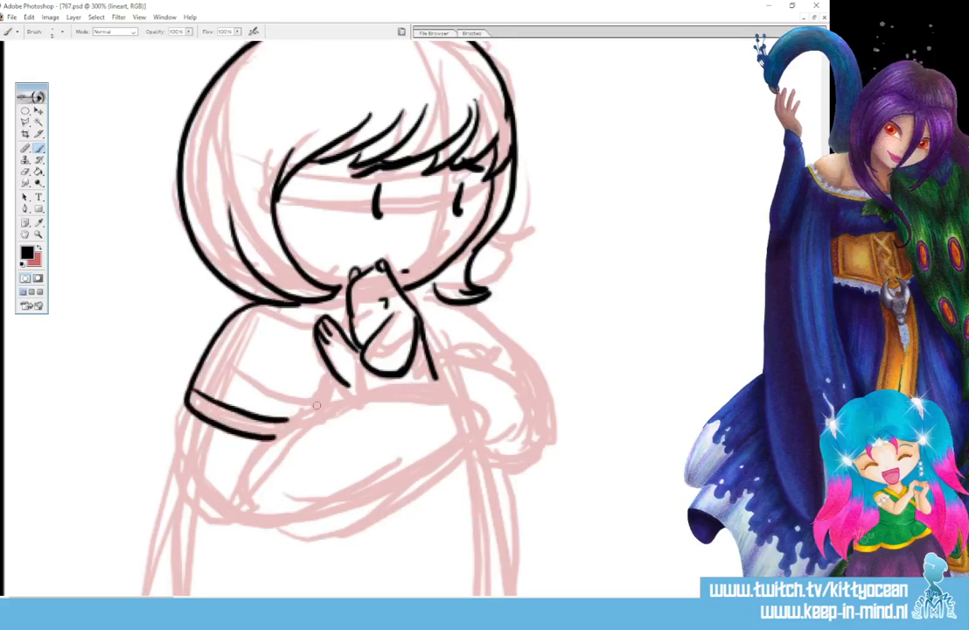
{"action": "mouse_move", "coordinate": [238, 461]}
{"action": "left_mouse_down"}
{"action": "mouse_move", "coordinate": [385, 389]}
{"action": "mouse_move", "coordinate": [442, 381]}
{"action": "mouse_move", "coordinate": [461, 395]}
{"action": "mouse_move", "coordinate": [466, 427]}
{"action": "mouse_move", "coordinate": [411, 476]}
{"action": "mouse_move", "coordinate": [322, 519]}
{"action": "mouse_move", "coordinate": [252, 526]}
{"action": "mouse_move", "coordinate": [213, 496]}
{"action": "mouse_move", "coordinate": [194, 418]}
{"action": "left_mouse_up"}
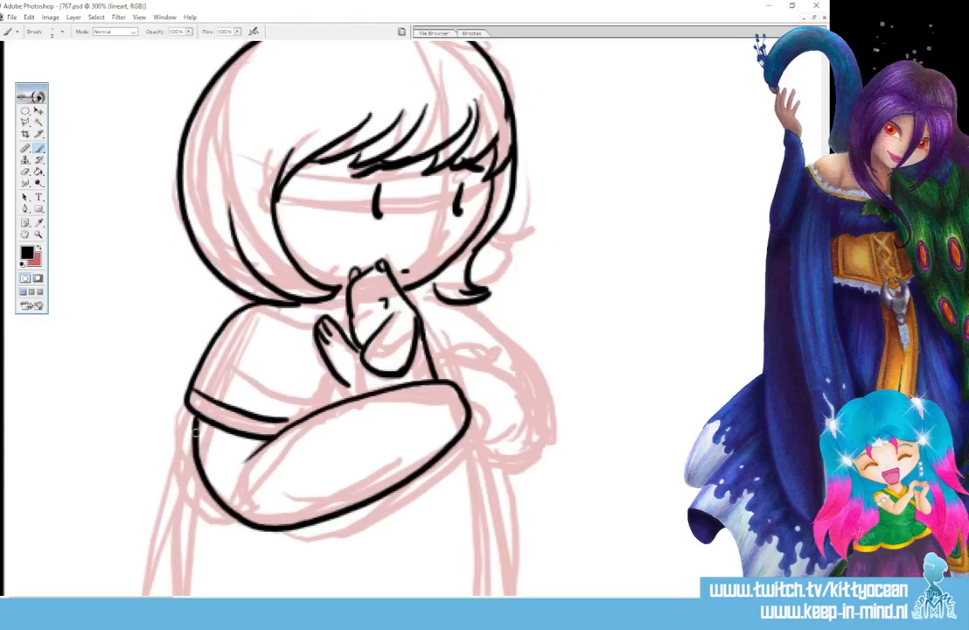
Ink the near sleeve's inner edge, reshape the raised wrist's line and ink the upper edge of the far hand
{"action": "left_click_drag", "start_coordinate": [330, 359], "coordinate": [320, 408]}
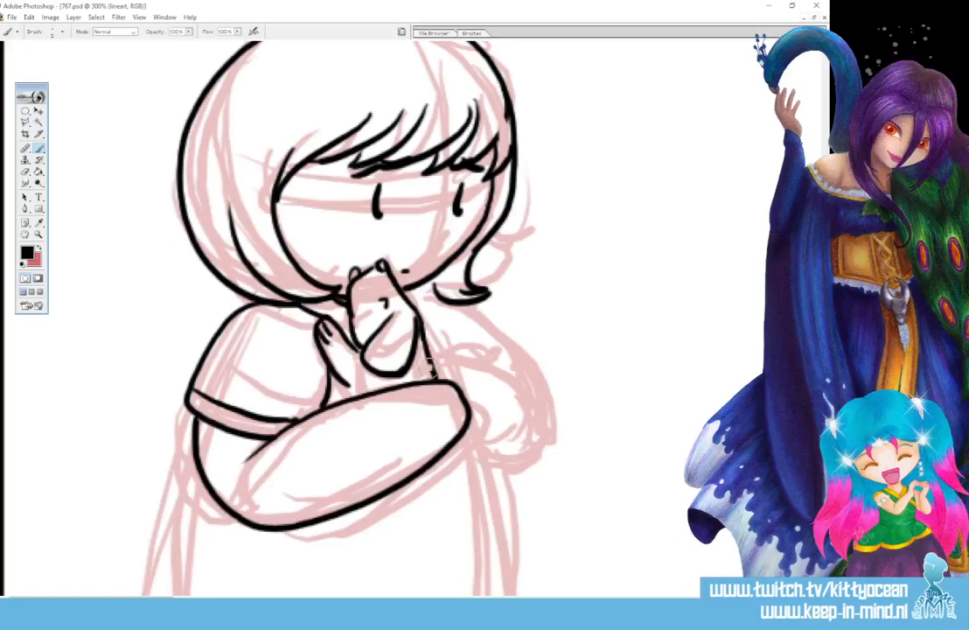
{"action": "left_click_drag", "start_coordinate": [420, 331], "coordinate": [430, 375]}
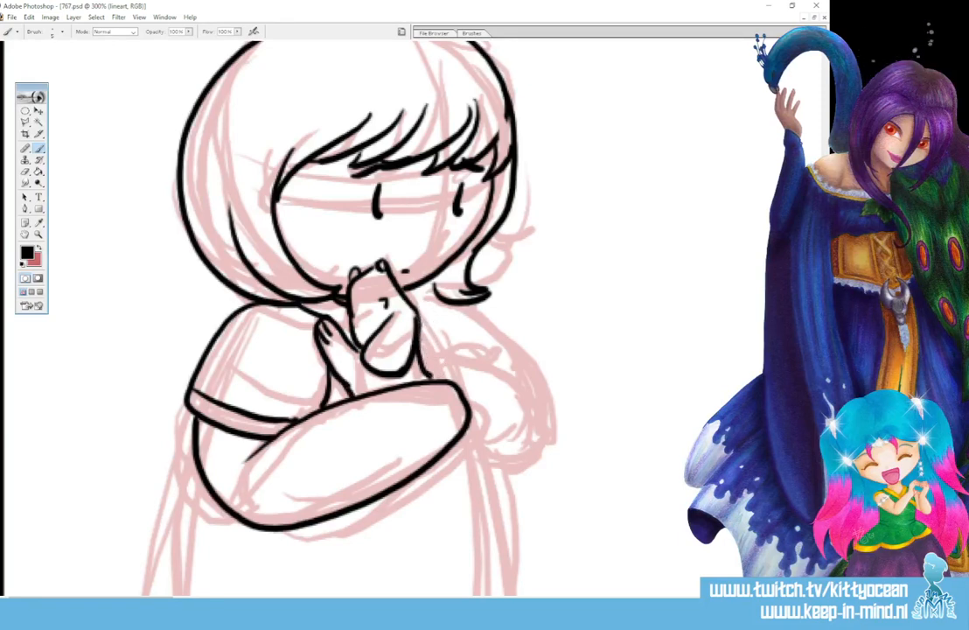
{"action": "mouse_move", "coordinate": [424, 362]}
{"action": "left_mouse_down"}
{"action": "mouse_move", "coordinate": [464, 361]}
{"action": "mouse_move", "coordinate": [473, 380]}
{"action": "mouse_move", "coordinate": [434, 380]}
{"action": "left_mouse_up"}
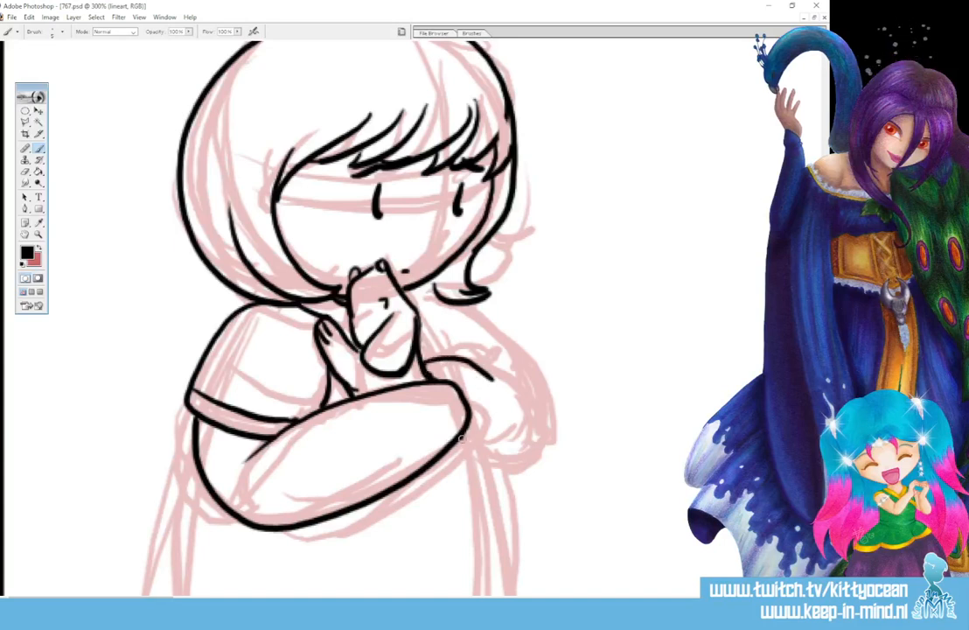
{"action": "mouse_move", "coordinate": [462, 439]}
{"action": "left_mouse_down"}
{"action": "mouse_move", "coordinate": [523, 434]}
{"action": "mouse_move", "coordinate": [489, 334]}
{"action": "mouse_move", "coordinate": [413, 294]}
{"action": "left_mouse_up"}
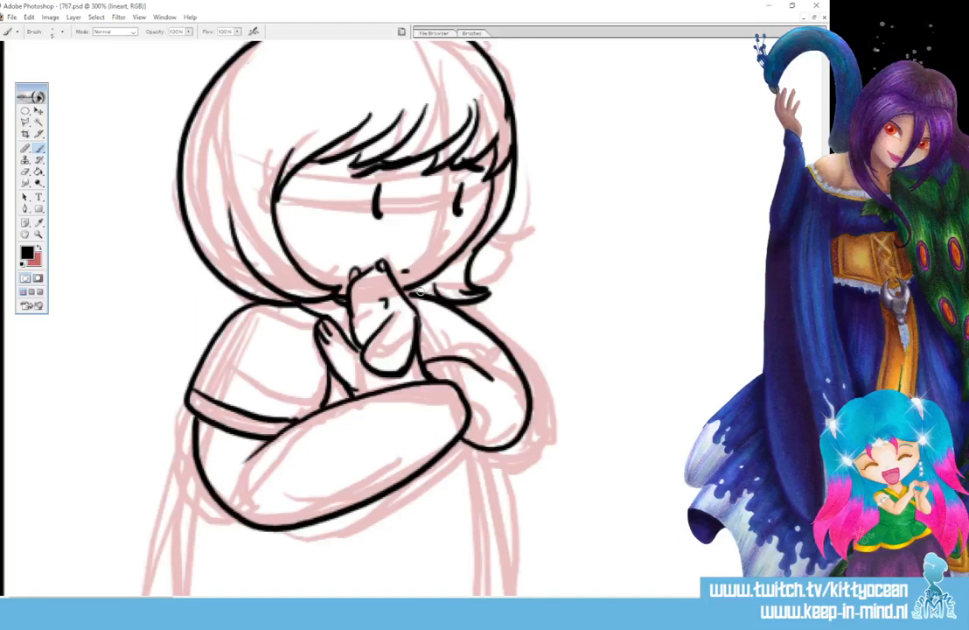
{"action": "key", "text": "ctrl+alt+z"}
{"action": "key", "text": "ctrl+alt+z"}
Ink the far arm from the shoulder around the elbow, with its inner forearm line and a short sleeve cuff
{"action": "mouse_move", "coordinate": [420, 291]}
{"action": "left_mouse_down"}
{"action": "mouse_move", "coordinate": [473, 315]}
{"action": "mouse_move", "coordinate": [538, 393]}
{"action": "mouse_move", "coordinate": [490, 472]}
{"action": "mouse_move", "coordinate": [461, 435]}
{"action": "left_mouse_up"}
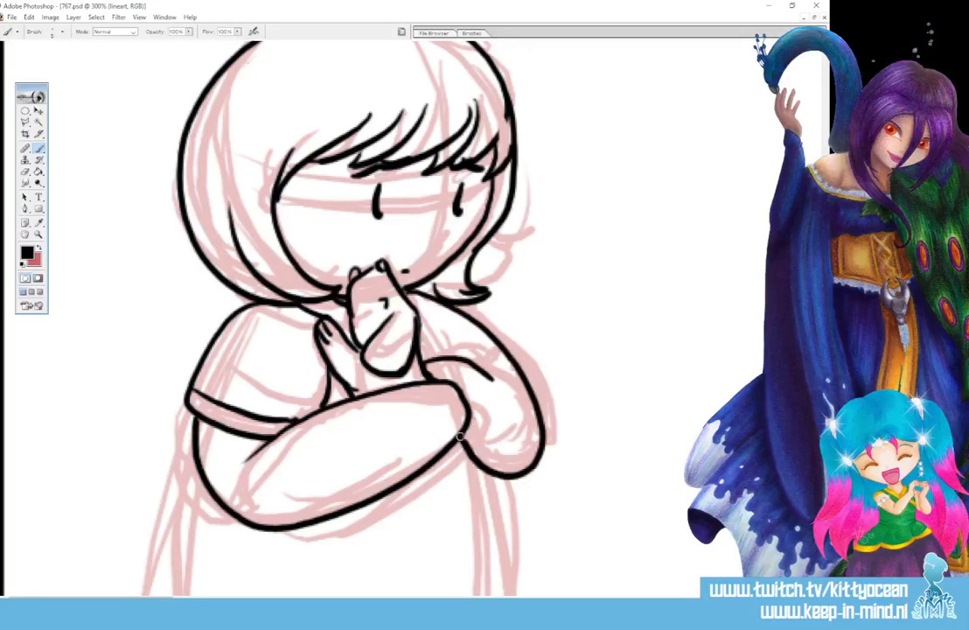
{"action": "left_click_drag", "start_coordinate": [498, 382], "coordinate": [529, 428]}
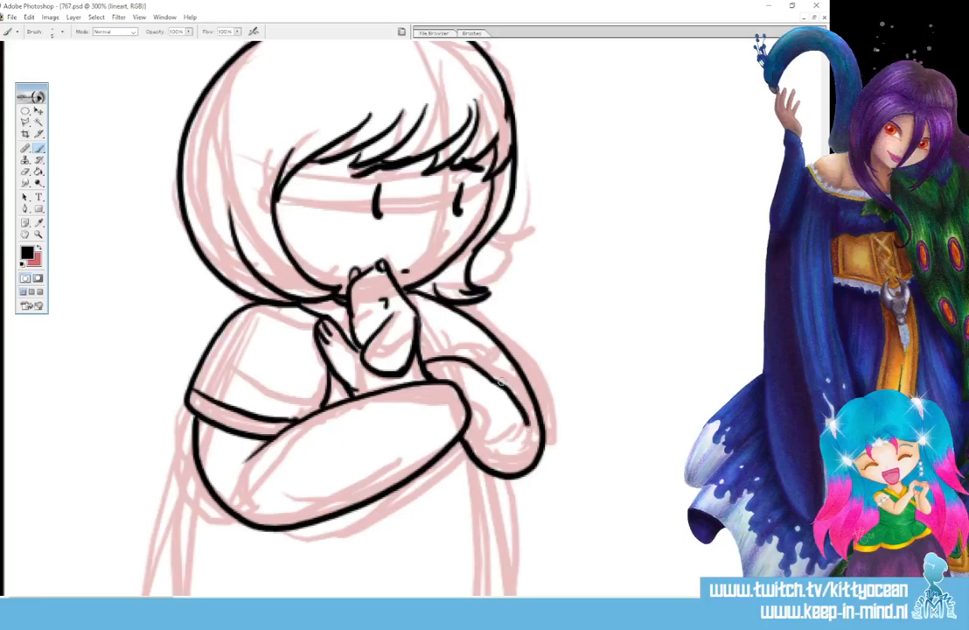
{"action": "mouse_move", "coordinate": [500, 379]}
{"action": "left_mouse_down"}
{"action": "mouse_move", "coordinate": [515, 358]}
{"action": "mouse_move", "coordinate": [505, 352]}
{"action": "mouse_move", "coordinate": [516, 364]}
{"action": "left_mouse_up"}
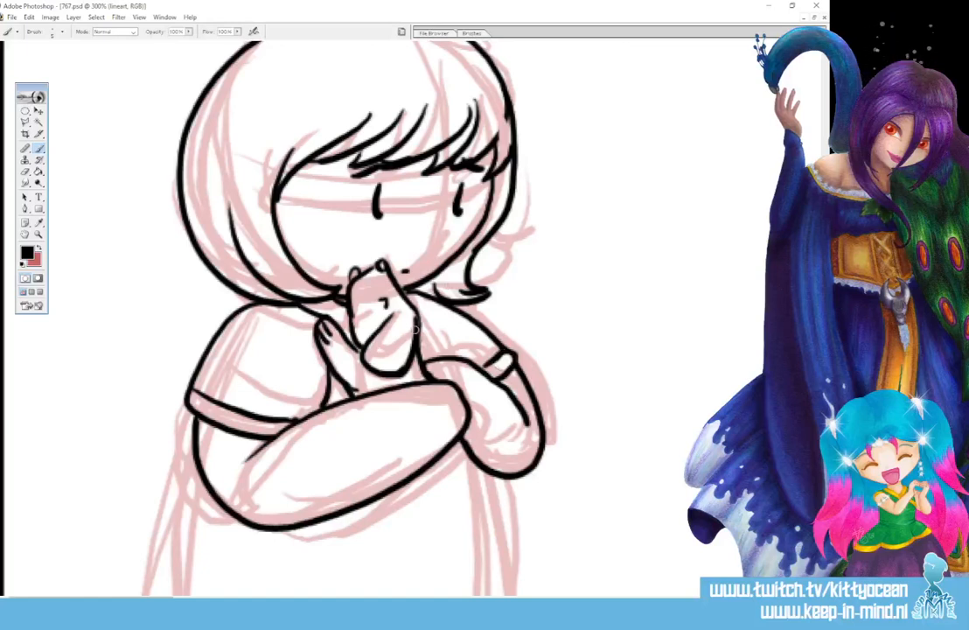
Ink the first-panel figure's torso sides and bottom hem, with the outer line behind it reaching down towards the panel border
{"action": "scroll", "coordinate": [368, 315], "scroll_direction": "down", "scroll_amount": 3}
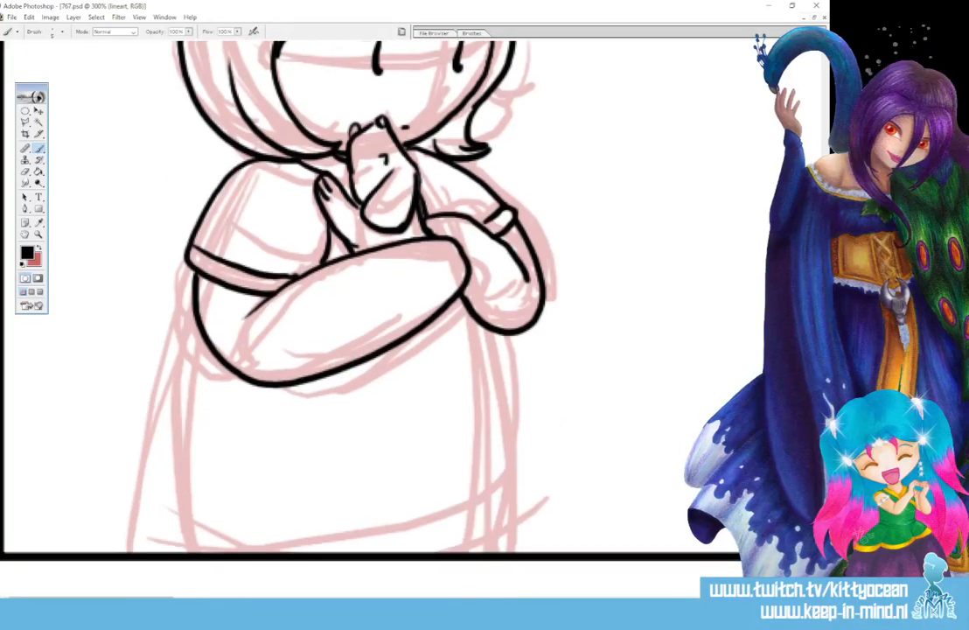
{"action": "left_click_drag", "start_coordinate": [469, 317], "coordinate": [478, 516]}
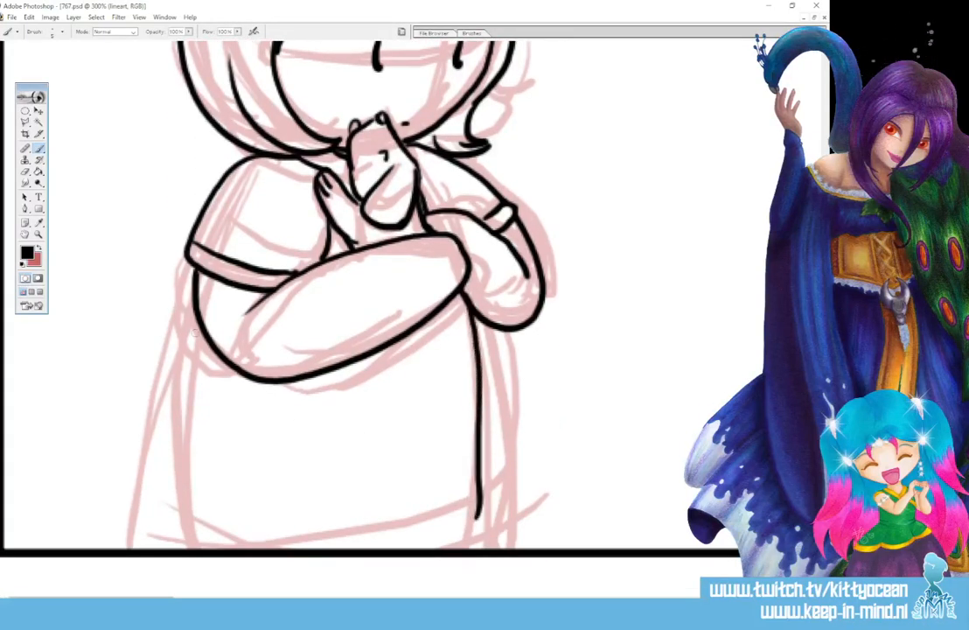
{"action": "mouse_move", "coordinate": [193, 276]}
{"action": "left_mouse_down"}
{"action": "mouse_move", "coordinate": [180, 497]}
{"action": "mouse_move", "coordinate": [199, 534]}
{"action": "mouse_move", "coordinate": [365, 543]}
{"action": "mouse_move", "coordinate": [477, 518]}
{"action": "left_mouse_up"}
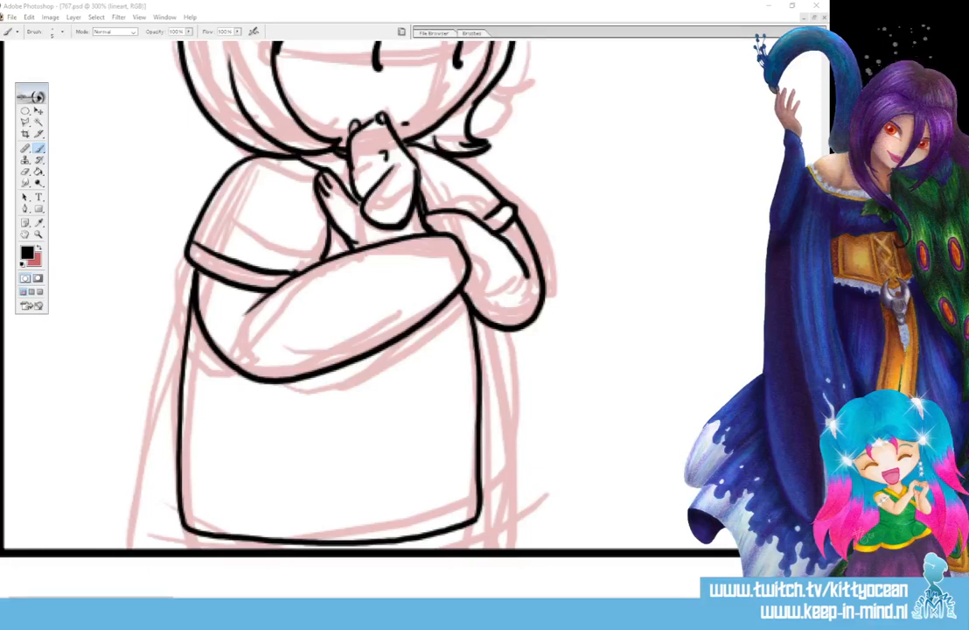
{"action": "mouse_move", "coordinate": [506, 331]}
{"action": "left_mouse_down"}
{"action": "mouse_move", "coordinate": [514, 516]}
{"action": "mouse_move", "coordinate": [500, 549]}
{"action": "left_mouse_up"}
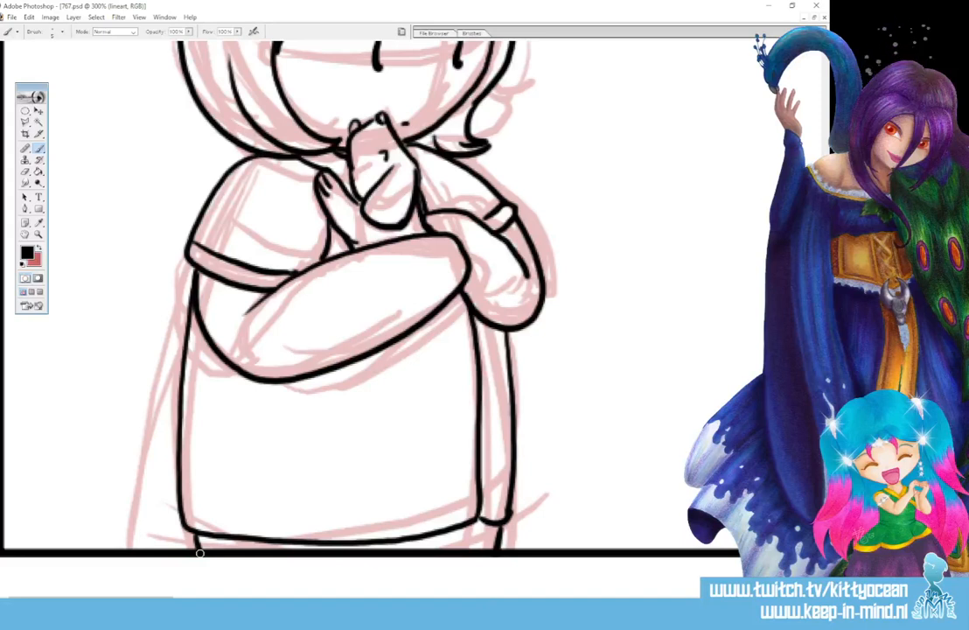
Ink the second-panel figure's rounded hair outline, with the inner strands curving to pointed ends beneath the chin
{"action": "scroll", "coordinate": [243, 288], "scroll_direction": "right", "scroll_amount": 5}
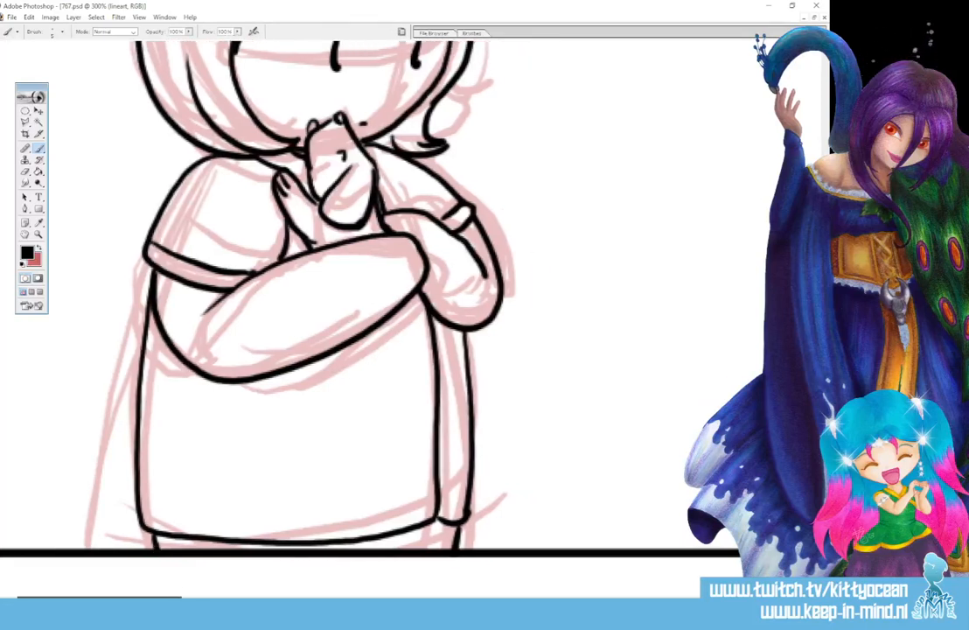
{"action": "scroll", "coordinate": [242, 288], "scroll_direction": "right", "scroll_amount": 2}
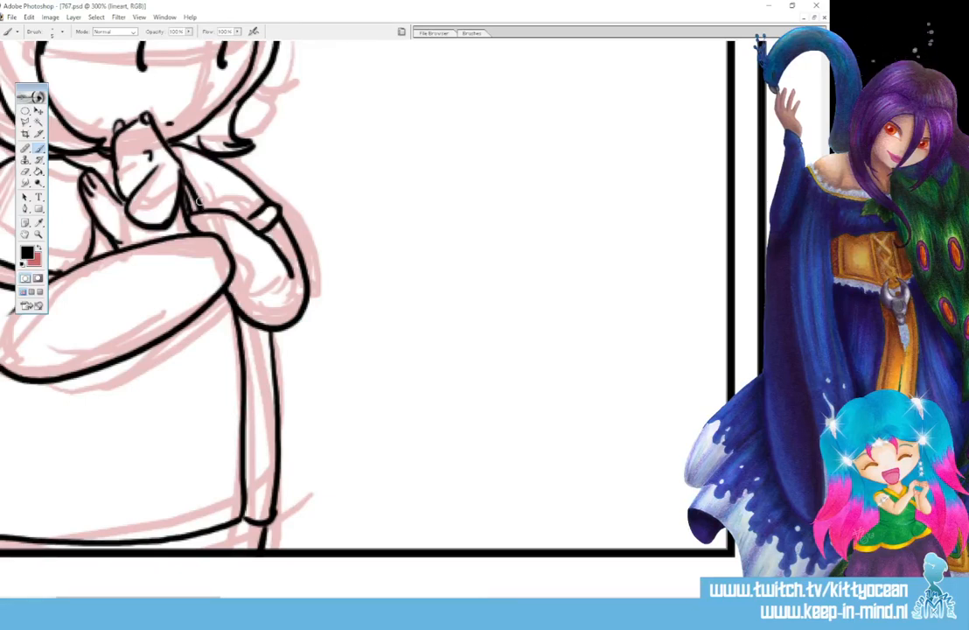
{"action": "scroll", "coordinate": [455, 516], "scroll_direction": "right", "scroll_amount": 10}
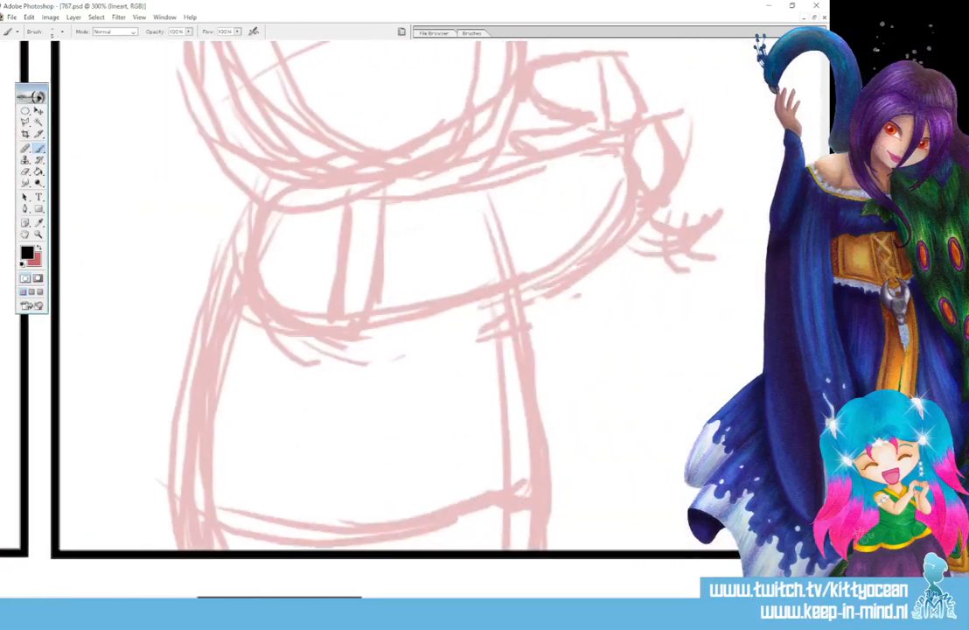
{"action": "scroll", "coordinate": [456, 516], "scroll_direction": "up", "scroll_amount": 5}
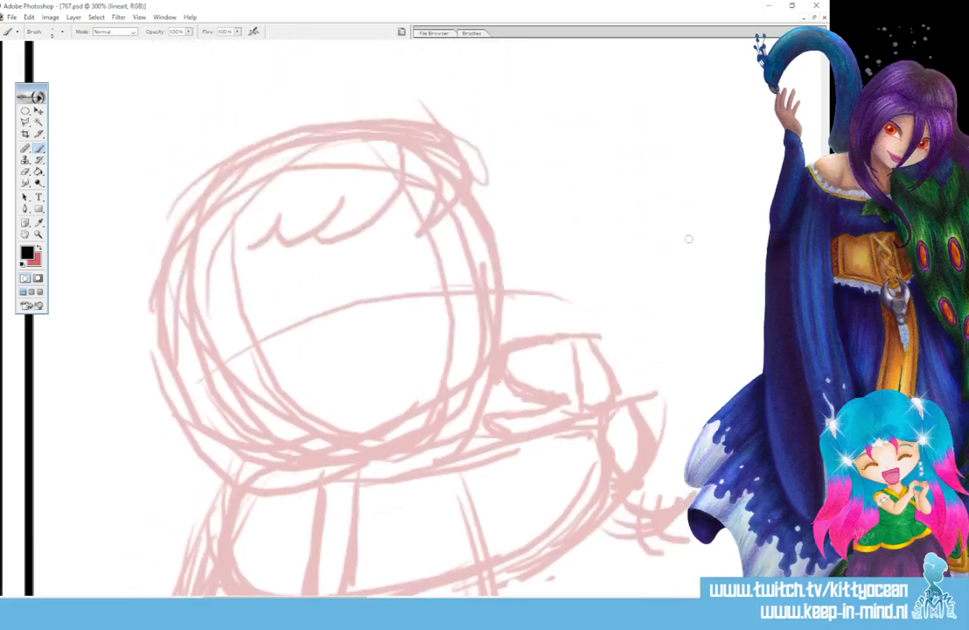
{"action": "mouse_move", "coordinate": [448, 242]}
{"action": "left_mouse_down"}
{"action": "mouse_move", "coordinate": [491, 195]}
{"action": "mouse_move", "coordinate": [448, 134]}
{"action": "mouse_move", "coordinate": [329, 128]}
{"action": "mouse_move", "coordinate": [194, 207]}
{"action": "mouse_move", "coordinate": [147, 348]}
{"action": "mouse_move", "coordinate": [390, 462]}
{"action": "left_mouse_up"}
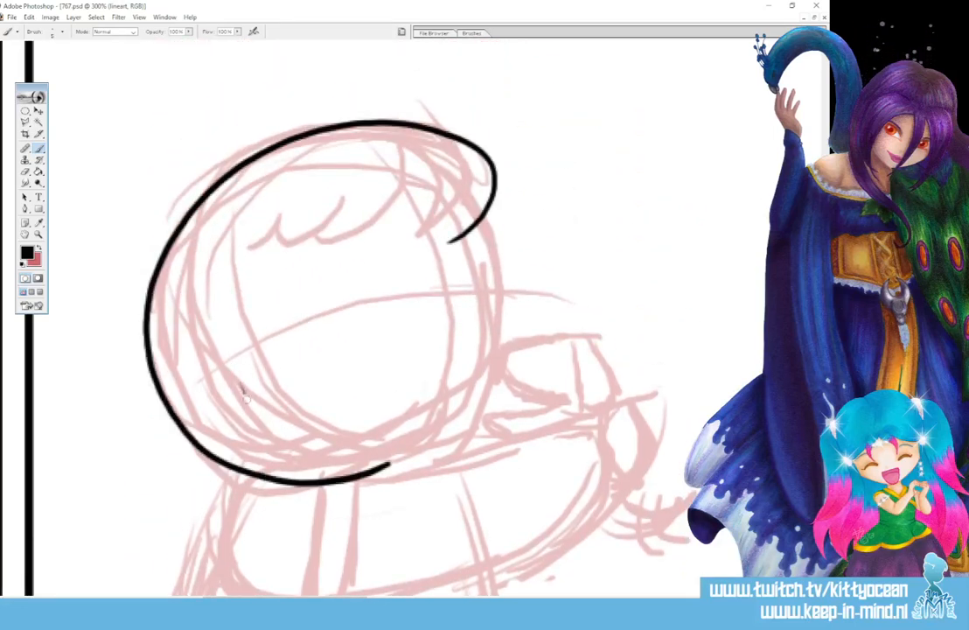
{"action": "left_click_drag", "start_coordinate": [243, 389], "coordinate": [385, 461]}
{"action": "mouse_move", "coordinate": [296, 412]}
{"action": "left_mouse_down"}
{"action": "mouse_move", "coordinate": [358, 432]}
{"action": "mouse_move", "coordinate": [404, 426]}
{"action": "mouse_move", "coordinate": [378, 456]}
{"action": "left_mouse_up"}
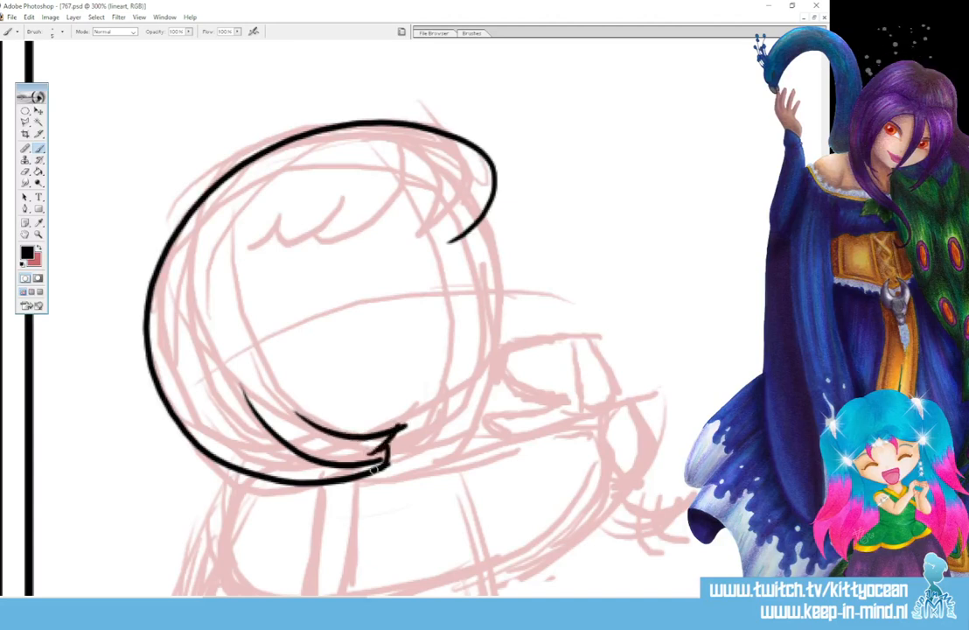
{"action": "mouse_move", "coordinate": [488, 225]}
{"action": "left_mouse_down"}
{"action": "mouse_move", "coordinate": [500, 305]}
{"action": "mouse_move", "coordinate": [494, 354]}
{"action": "left_mouse_up"}
{"action": "mouse_move", "coordinate": [387, 452]}
{"action": "left_mouse_down"}
{"action": "mouse_move", "coordinate": [459, 426]}
{"action": "mouse_move", "coordinate": [483, 393]}
{"action": "mouse_move", "coordinate": [491, 331]}
{"action": "left_mouse_up"}
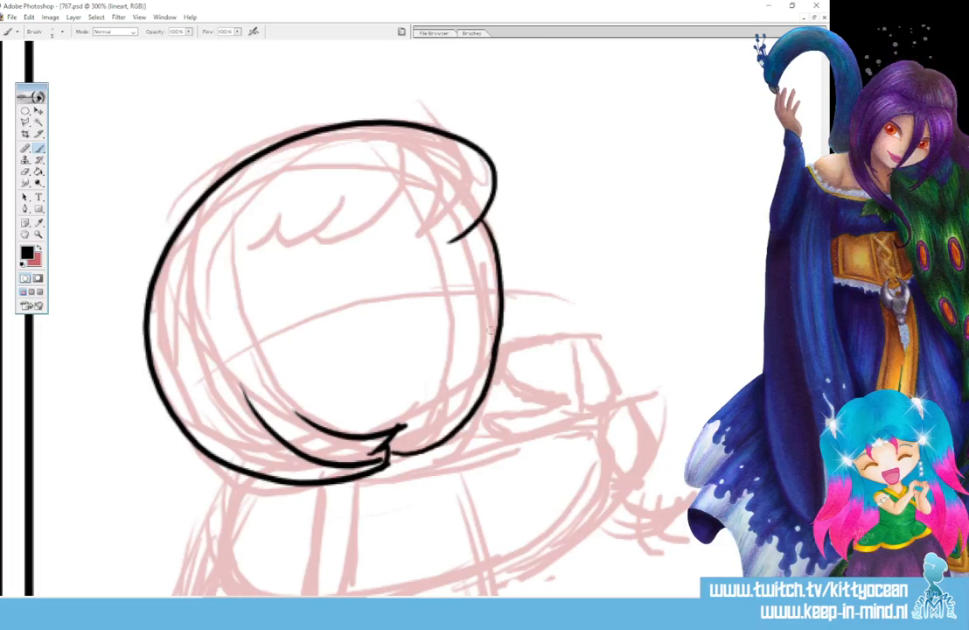
{"action": "key", "text": "ctrl+z"}
{"action": "key", "text": "ctrl+z"}
Ink the second-panel figure's face contour from forehead to chin, then the pointed bangs and the inner hair edge along the near cheek
{"action": "mouse_move", "coordinate": [477, 225]}
{"action": "left_mouse_down"}
{"action": "mouse_move", "coordinate": [498, 316]}
{"action": "mouse_move", "coordinate": [487, 375]}
{"action": "mouse_move", "coordinate": [456, 421]}
{"action": "mouse_move", "coordinate": [385, 453]}
{"action": "left_mouse_up"}
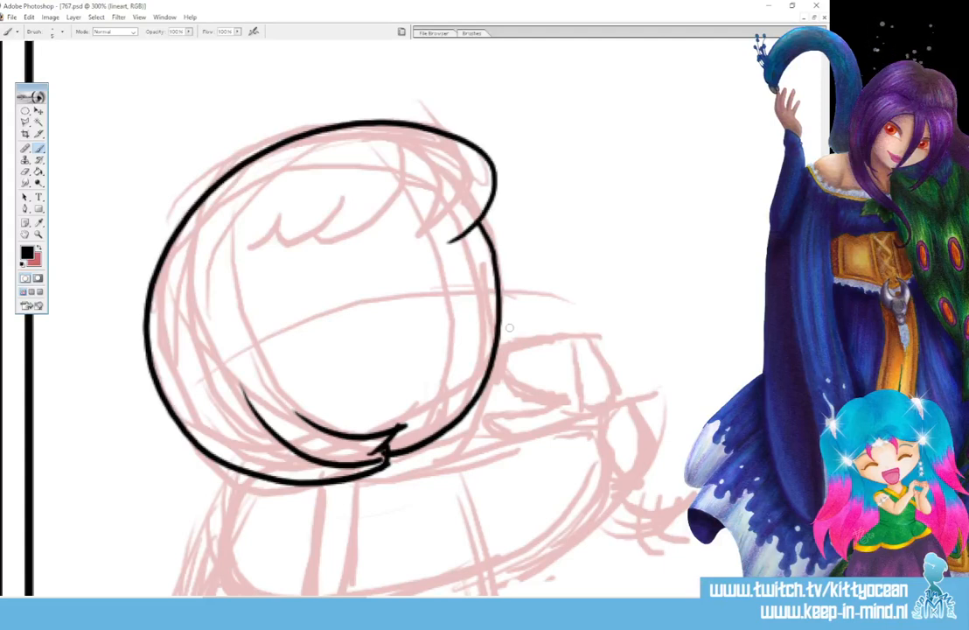
{"action": "left_click_drag", "start_coordinate": [467, 184], "coordinate": [433, 260]}
{"action": "left_click_drag", "start_coordinate": [421, 194], "coordinate": [359, 290]}
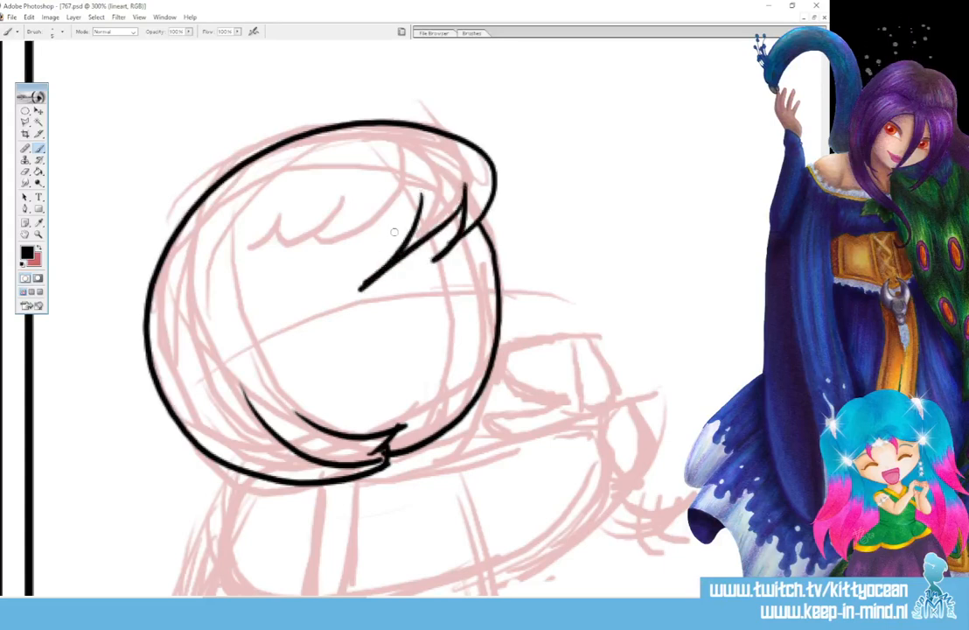
{"action": "mouse_move", "coordinate": [363, 221]}
{"action": "left_mouse_down"}
{"action": "mouse_move", "coordinate": [317, 303]}
{"action": "mouse_move", "coordinate": [308, 273]}
{"action": "mouse_move", "coordinate": [297, 331]}
{"action": "left_mouse_up"}
{"action": "left_click_drag", "start_coordinate": [294, 251], "coordinate": [295, 331]}
{"action": "mouse_move", "coordinate": [286, 293]}
{"action": "left_mouse_down"}
{"action": "mouse_move", "coordinate": [280, 336]}
{"action": "mouse_move", "coordinate": [375, 427]}
{"action": "left_mouse_up"}
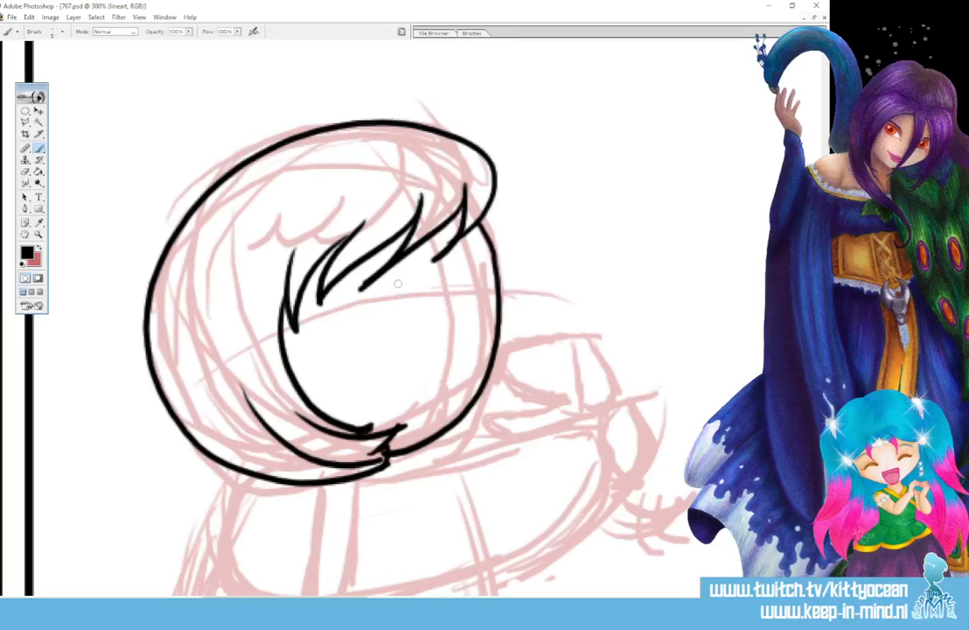
Ink the second-panel figure's eyes, short worried eyebrows and small round mouth, plus a hair strand beside the far cheek
{"action": "left_click_drag", "start_coordinate": [401, 292], "coordinate": [405, 319]}
{"action": "left_click_drag", "start_coordinate": [472, 282], "coordinate": [476, 312]}
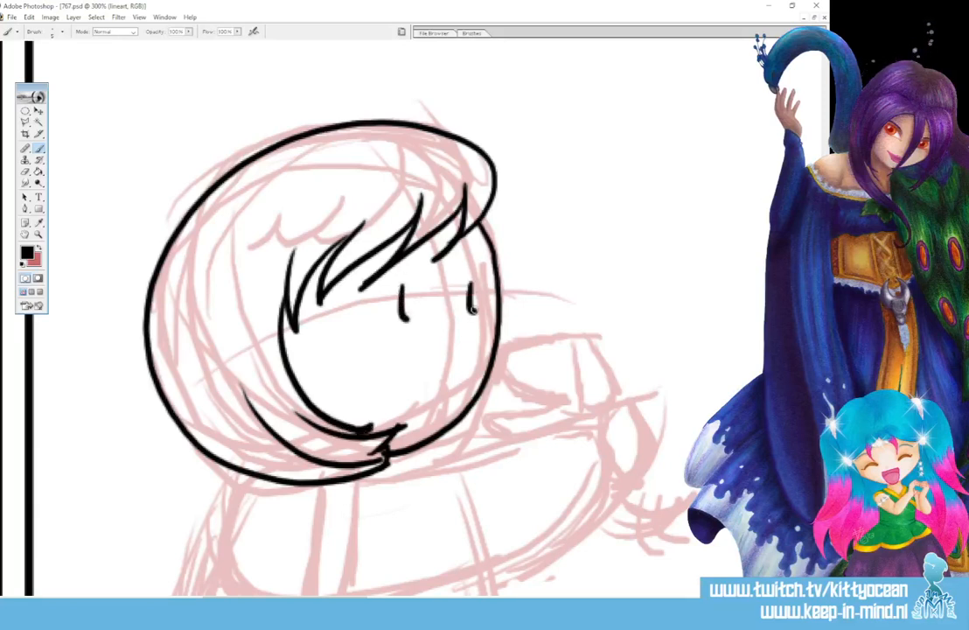
{"action": "left_click_drag", "start_coordinate": [401, 268], "coordinate": [375, 282]}
{"action": "mouse_move", "coordinate": [462, 259]}
{"action": "left_mouse_down"}
{"action": "mouse_move", "coordinate": [478, 262]}
{"action": "mouse_move", "coordinate": [511, 332]}
{"action": "left_mouse_up"}
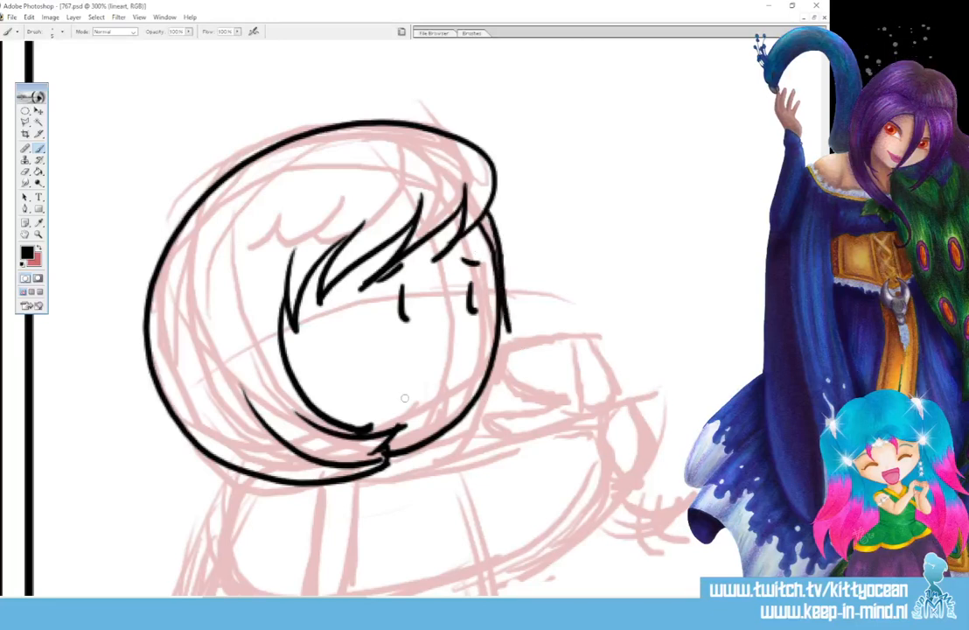
{"action": "left_click_drag", "start_coordinate": [409, 398], "coordinate": [405, 410]}
Ink the second-panel figure's near shoulder with its hemmed short sleeve and fold marks, and the outstretched forearm
{"action": "scroll", "coordinate": [363, 289], "scroll_direction": "down", "scroll_amount": 3}
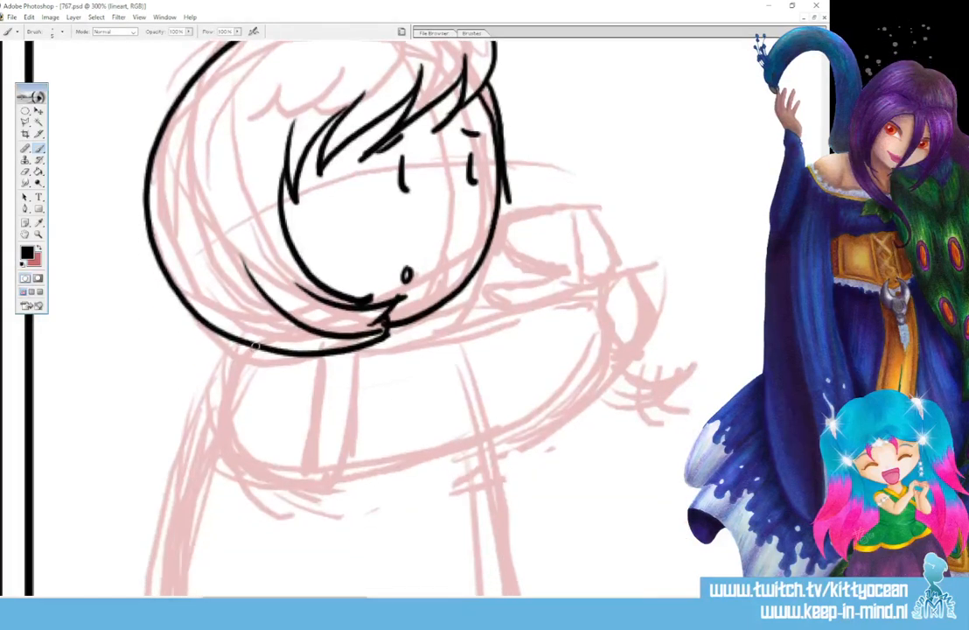
{"action": "mouse_move", "coordinate": [255, 346]}
{"action": "left_mouse_down"}
{"action": "mouse_move", "coordinate": [217, 381]}
{"action": "mouse_move", "coordinate": [229, 452]}
{"action": "mouse_move", "coordinate": [315, 488]}
{"action": "mouse_move", "coordinate": [357, 472]}
{"action": "left_mouse_up"}
{"action": "left_click_drag", "start_coordinate": [361, 348], "coordinate": [357, 477]}
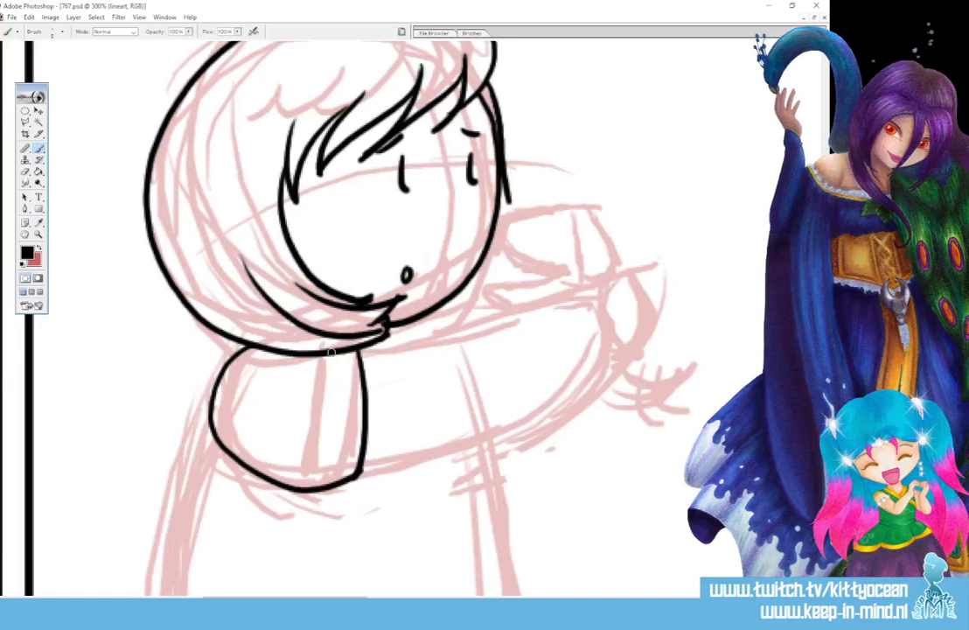
{"action": "left_click_drag", "start_coordinate": [331, 353], "coordinate": [335, 483]}
{"action": "left_click_drag", "start_coordinate": [235, 384], "coordinate": [232, 421]}
{"action": "left_click_drag", "start_coordinate": [265, 353], "coordinate": [252, 366]}
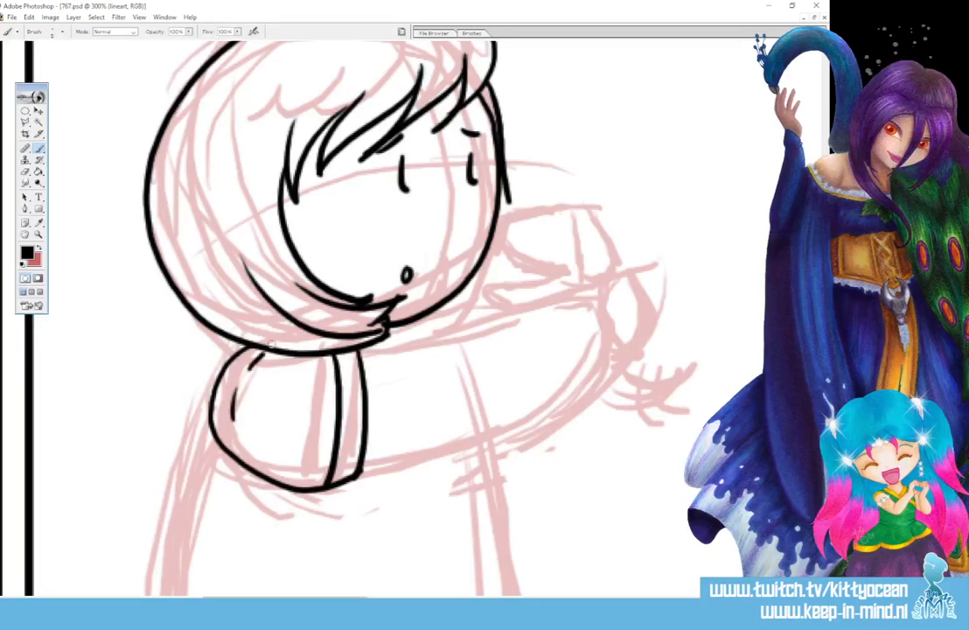
{"action": "mouse_move", "coordinate": [385, 343]}
{"action": "left_mouse_down"}
{"action": "mouse_move", "coordinate": [589, 305]}
{"action": "mouse_move", "coordinate": [601, 335]}
{"action": "mouse_move", "coordinate": [594, 370]}
{"action": "mouse_move", "coordinate": [523, 417]}
{"action": "mouse_move", "coordinate": [411, 459]}
{"action": "mouse_move", "coordinate": [357, 462]}
{"action": "left_mouse_up"}
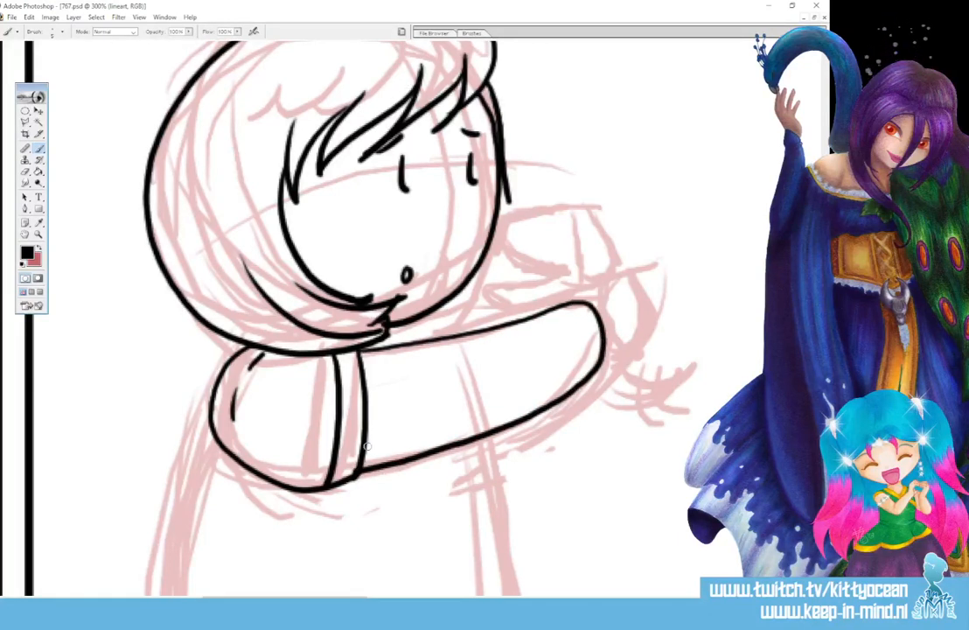
Ink the second-panel figure's torso sides and hem below the arm, with the outer line along its far side
{"action": "scroll", "coordinate": [368, 306], "scroll_direction": "down", "scroll_amount": 3}
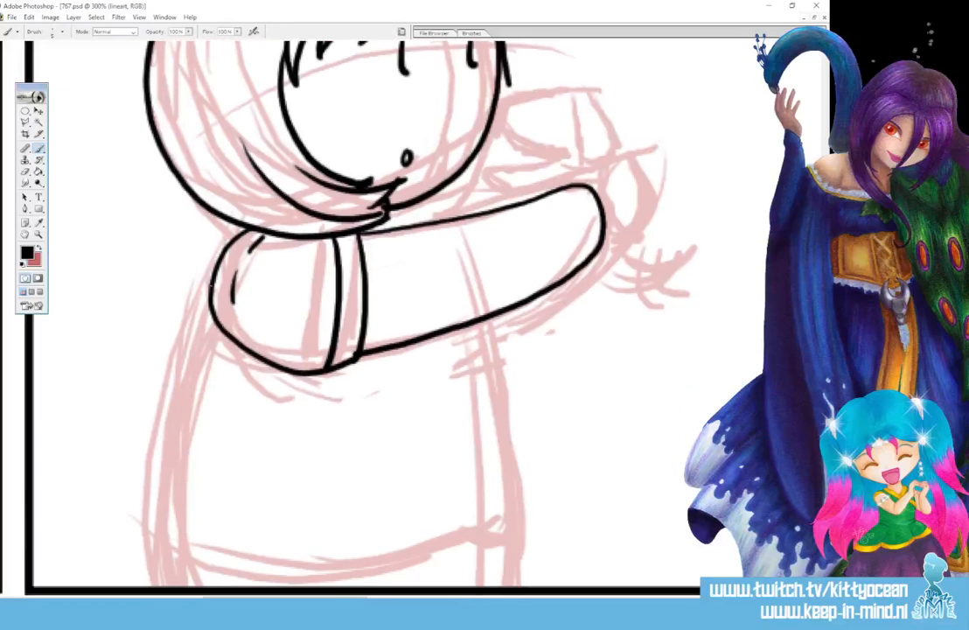
{"action": "mouse_move", "coordinate": [214, 284]}
{"action": "left_mouse_down"}
{"action": "mouse_move", "coordinate": [173, 425]}
{"action": "mouse_move", "coordinate": [163, 579]}
{"action": "mouse_move", "coordinate": [163, 571]}
{"action": "mouse_move", "coordinate": [350, 580]}
{"action": "mouse_move", "coordinate": [485, 550]}
{"action": "left_mouse_up"}
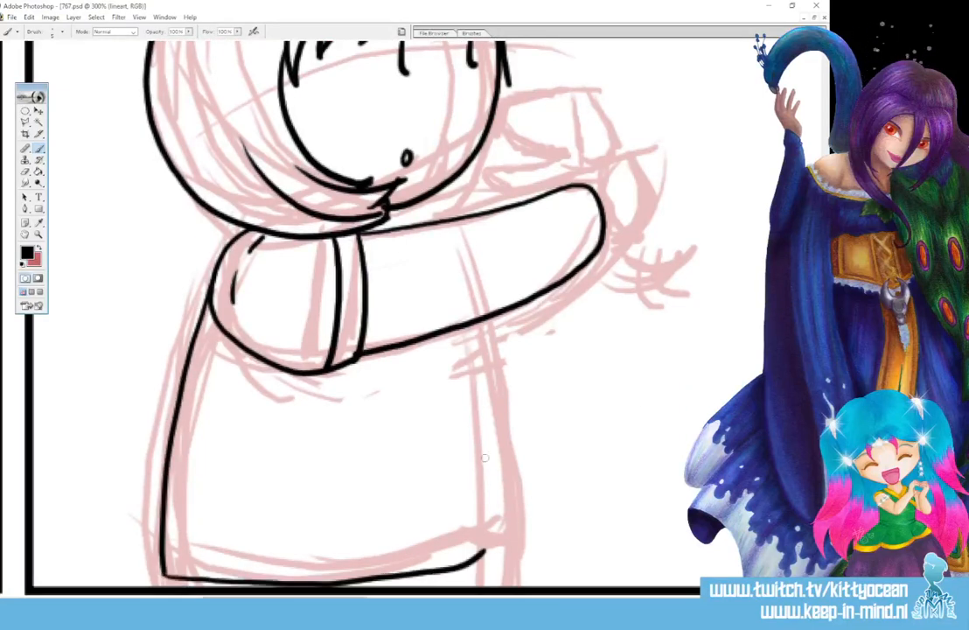
{"action": "left_click_drag", "start_coordinate": [470, 328], "coordinate": [480, 505]}
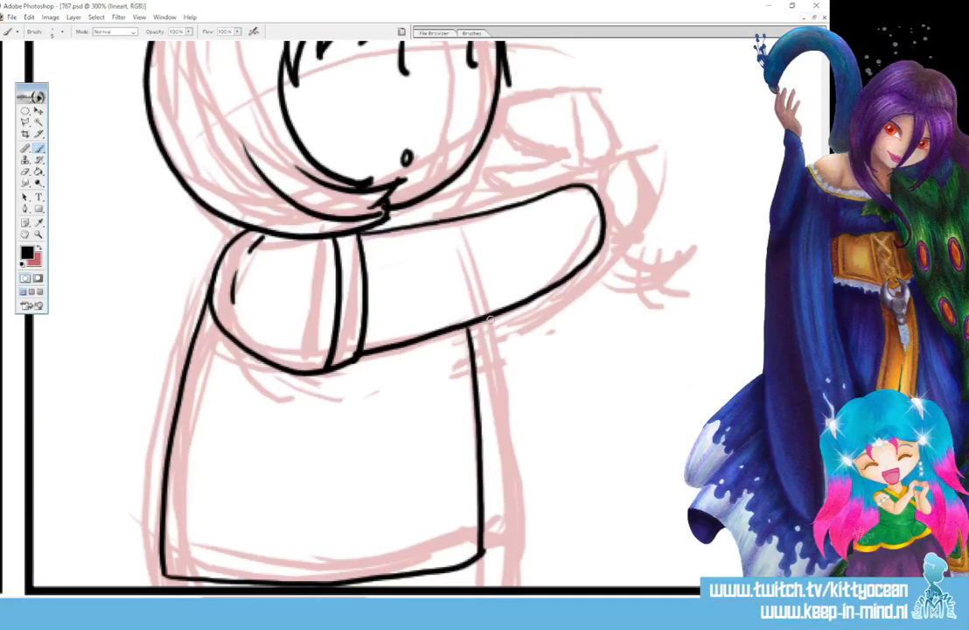
{"action": "mouse_move", "coordinate": [491, 330]}
{"action": "left_mouse_down"}
{"action": "mouse_move", "coordinate": [514, 564]}
{"action": "mouse_move", "coordinate": [502, 563]}
{"action": "mouse_move", "coordinate": [514, 567]}
{"action": "left_mouse_up"}
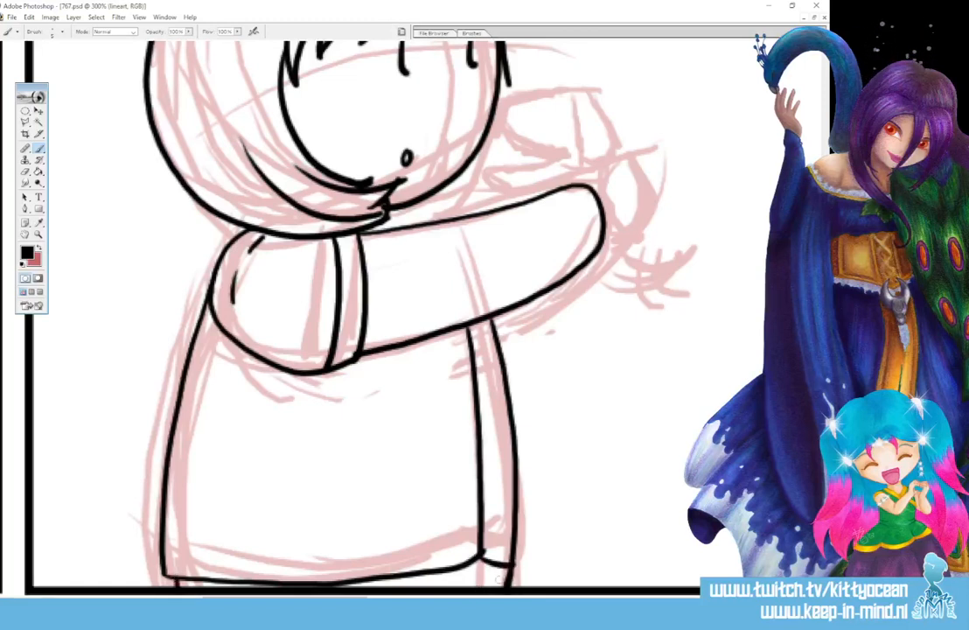
Ink the second-panel figure's small collar, an upright oval beyond the forearm's end and the far arm's upper edge
{"action": "scroll", "coordinate": [349, 315], "scroll_direction": "up", "scroll_amount": 5}
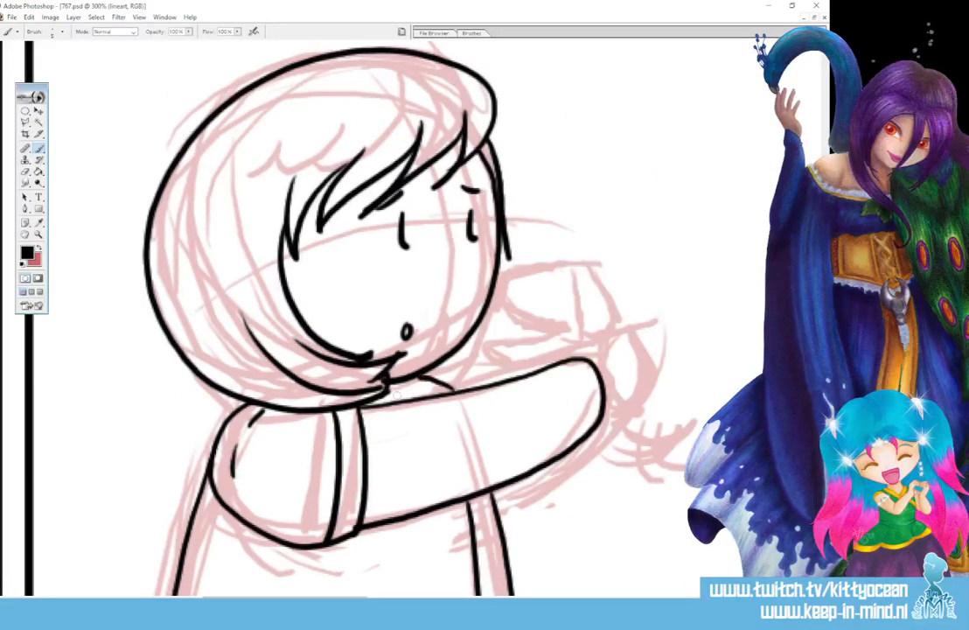
{"action": "mouse_move", "coordinate": [419, 376]}
{"action": "left_mouse_down"}
{"action": "mouse_move", "coordinate": [440, 391]}
{"action": "mouse_move", "coordinate": [401, 396]}
{"action": "left_mouse_up"}
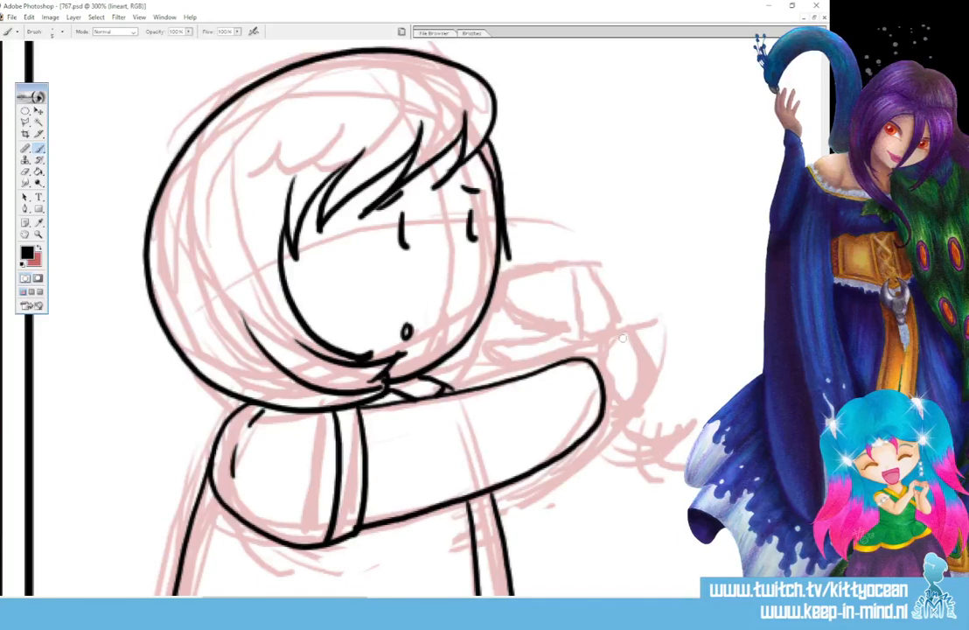
{"action": "mouse_move", "coordinate": [629, 333]}
{"action": "left_mouse_down"}
{"action": "mouse_move", "coordinate": [624, 383]}
{"action": "mouse_move", "coordinate": [646, 385]}
{"action": "mouse_move", "coordinate": [625, 333]}
{"action": "left_mouse_up"}
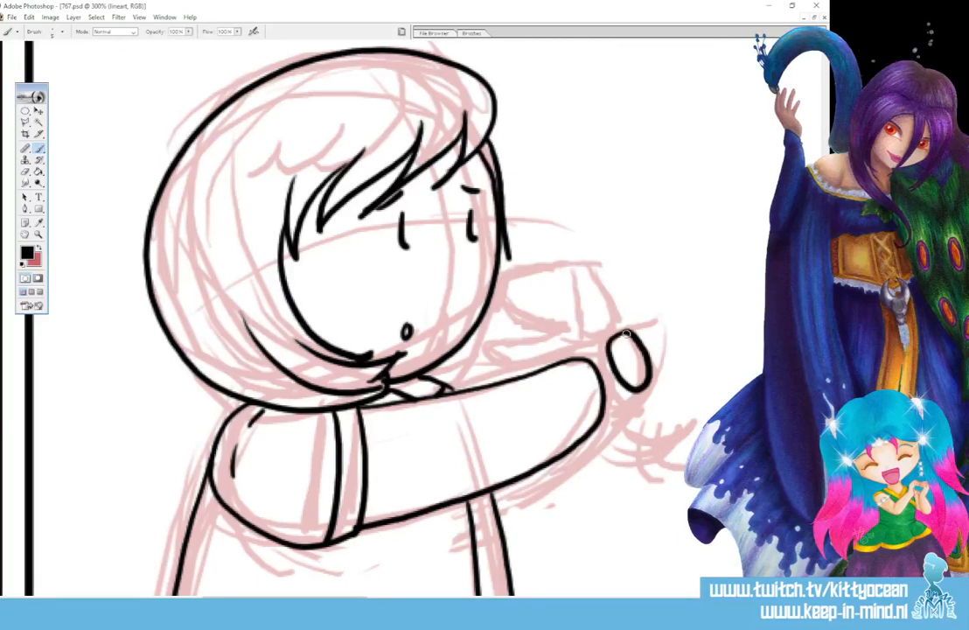
{"action": "left_click_drag", "start_coordinate": [429, 374], "coordinate": [503, 367]}
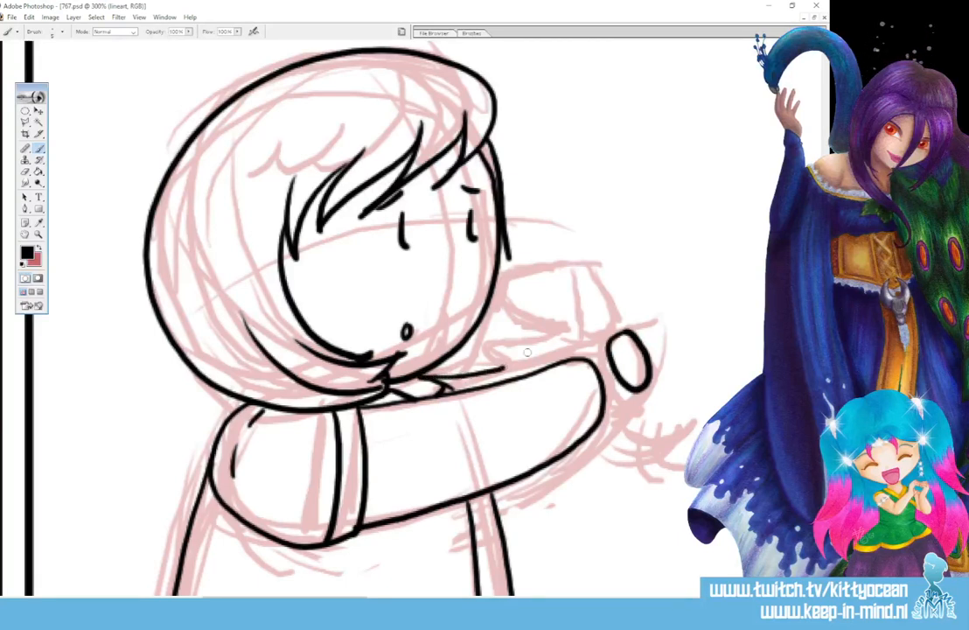
Ink the puppy's two front paws resting on the forearm, its tapered head and its hanging ear
{"action": "mouse_move", "coordinate": [573, 348]}
{"action": "left_mouse_down"}
{"action": "mouse_move", "coordinate": [534, 372]}
{"action": "mouse_move", "coordinate": [576, 357]}
{"action": "mouse_move", "coordinate": [534, 369]}
{"action": "mouse_move", "coordinate": [550, 364]}
{"action": "left_mouse_up"}
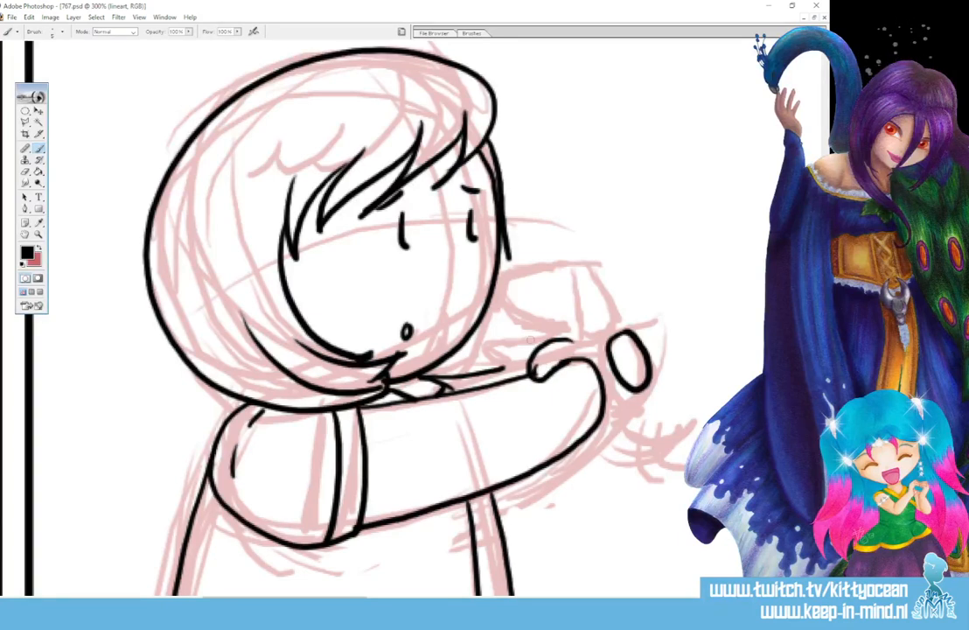
{"action": "mouse_move", "coordinate": [537, 343]}
{"action": "left_mouse_down"}
{"action": "mouse_move", "coordinate": [514, 352]}
{"action": "mouse_move", "coordinate": [509, 374]}
{"action": "mouse_move", "coordinate": [528, 370]}
{"action": "mouse_move", "coordinate": [514, 373]}
{"action": "left_mouse_up"}
{"action": "left_click_drag", "start_coordinate": [511, 279], "coordinate": [570, 269]}
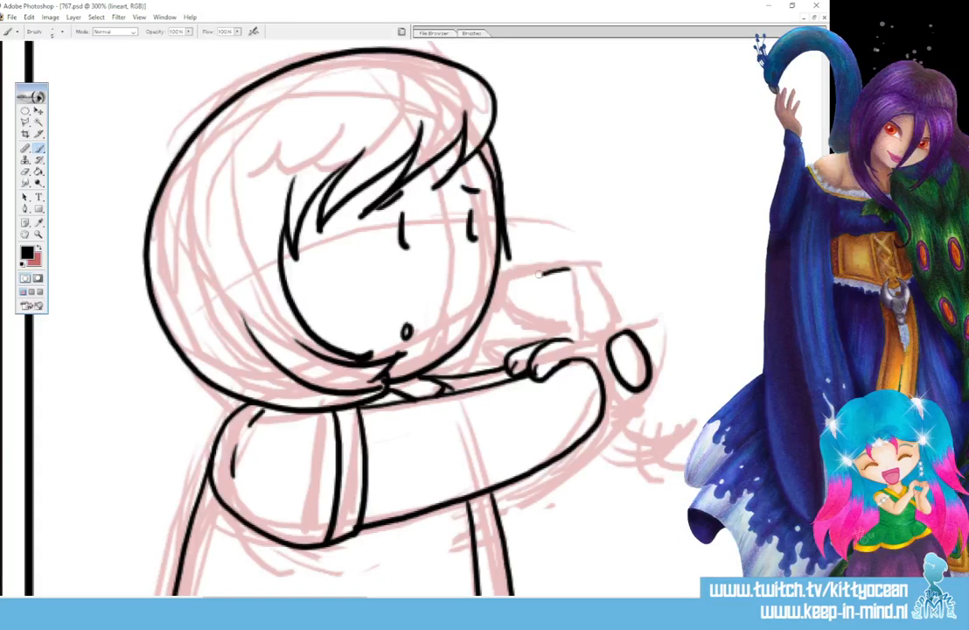
{"action": "mouse_move", "coordinate": [508, 280]}
{"action": "left_mouse_down"}
{"action": "mouse_move", "coordinate": [518, 311]}
{"action": "mouse_move", "coordinate": [558, 326]}
{"action": "left_mouse_up"}
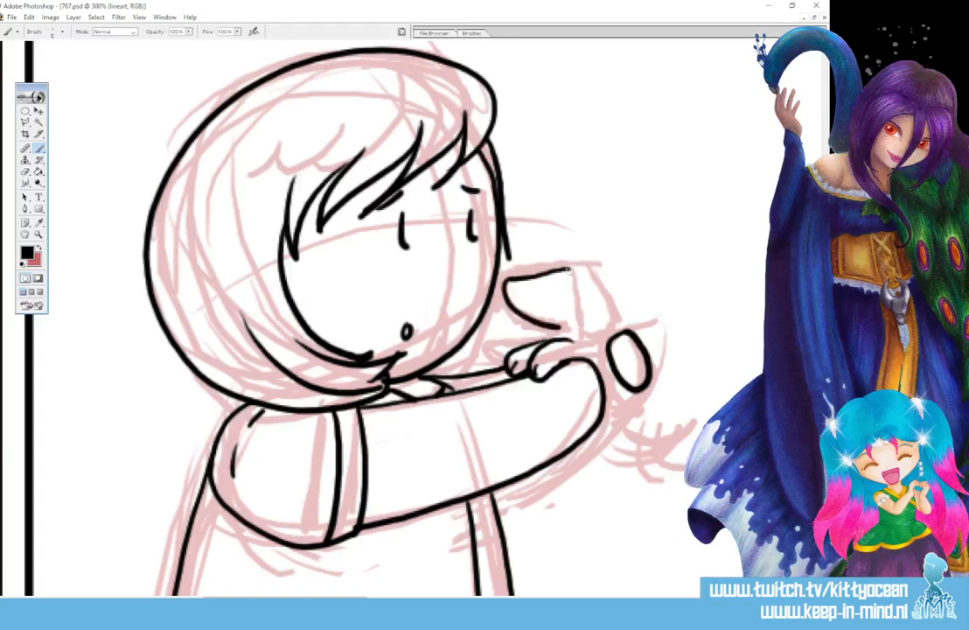
{"action": "mouse_move", "coordinate": [571, 272]}
{"action": "left_mouse_down"}
{"action": "mouse_move", "coordinate": [569, 325]}
{"action": "mouse_move", "coordinate": [615, 330]}
{"action": "mouse_move", "coordinate": [592, 274]}
{"action": "mouse_move", "coordinate": [615, 331]}
{"action": "left_mouse_up"}
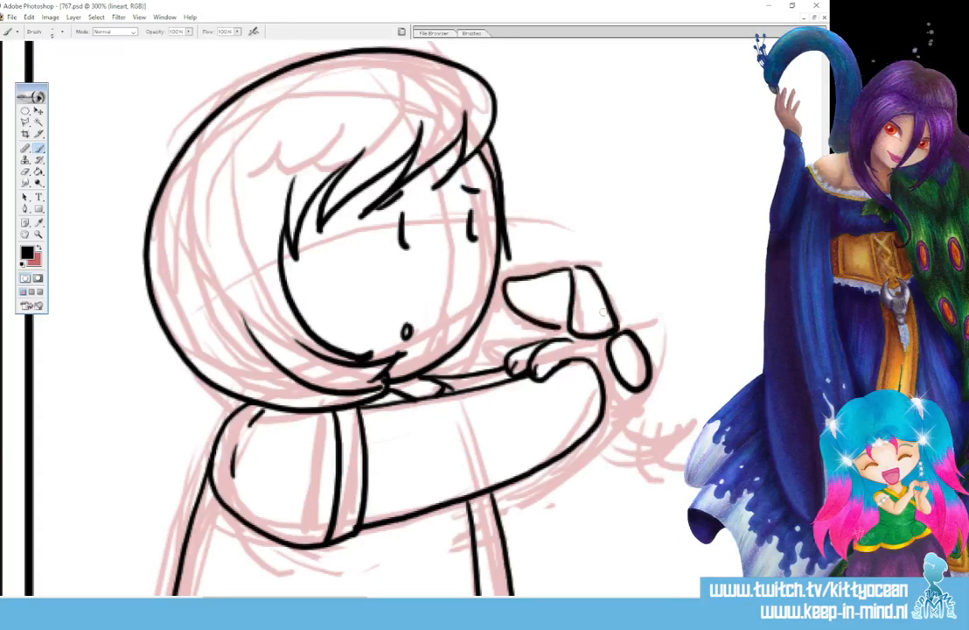
Ink the puppy's dot eye and a small notched mouth on the underside of its muzzle
{"action": "left_click", "coordinate": [553, 283]}
{"action": "left_click_drag", "start_coordinate": [515, 322], "coordinate": [551, 329]}
{"action": "key", "text": "ctrl+z"}
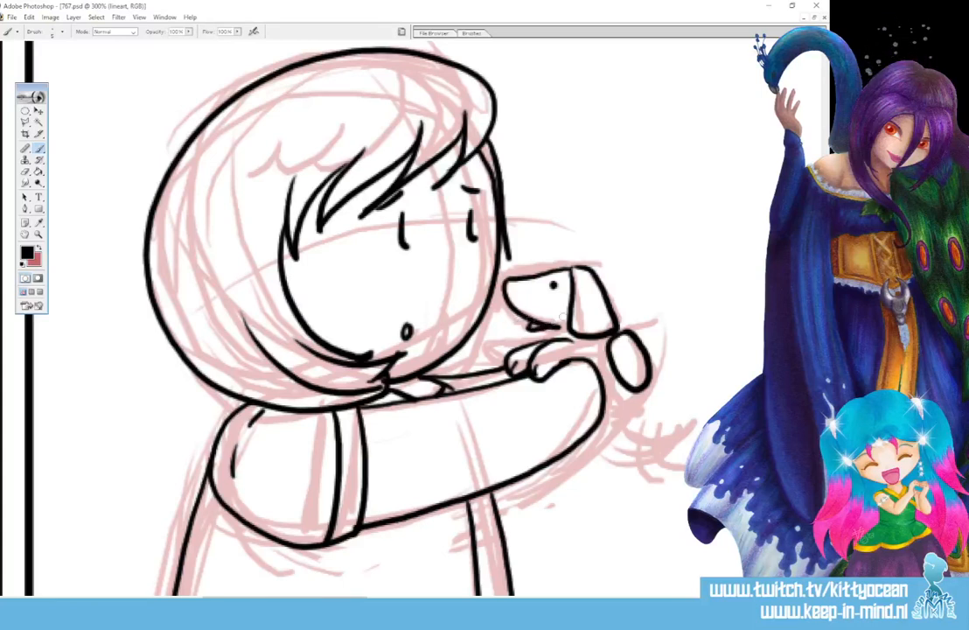
{"action": "key", "text": "ctrl+z"}
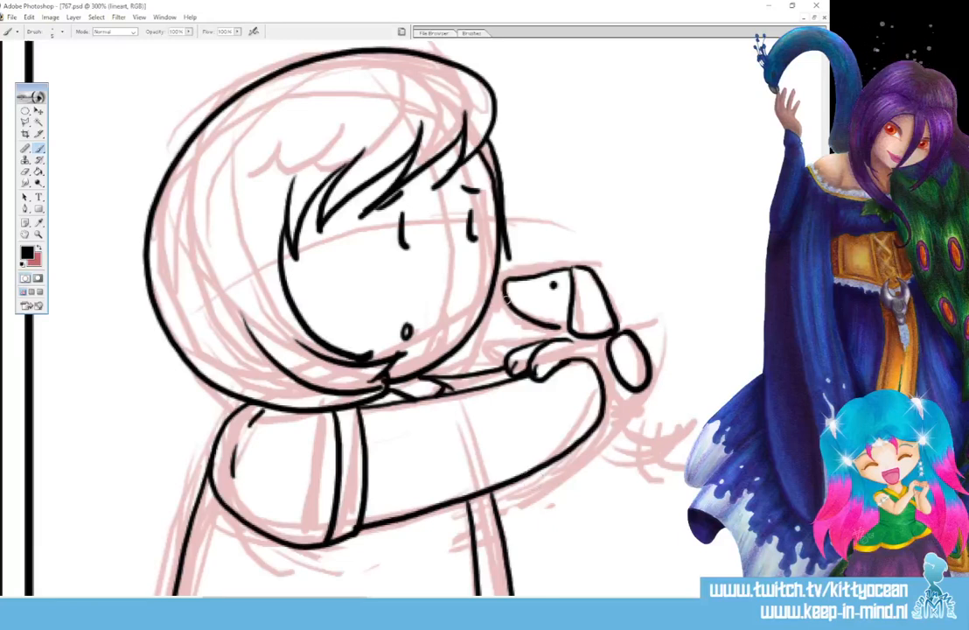
{"action": "left_click_drag", "start_coordinate": [511, 300], "coordinate": [528, 305]}
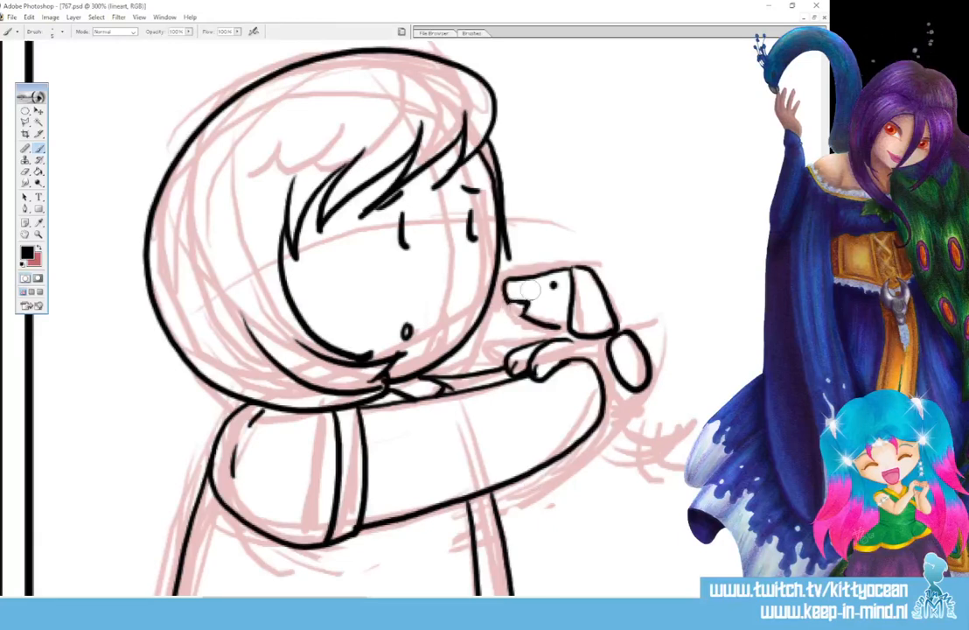
Ink the second-panel puppy's lower jaw and its tail hanging below the forearm, with short fur strokes at the tip
{"action": "mouse_move", "coordinate": [508, 301]}
{"action": "left_mouse_down"}
{"action": "mouse_move", "coordinate": [526, 304]}
{"action": "mouse_move", "coordinate": [517, 316]}
{"action": "left_mouse_up"}
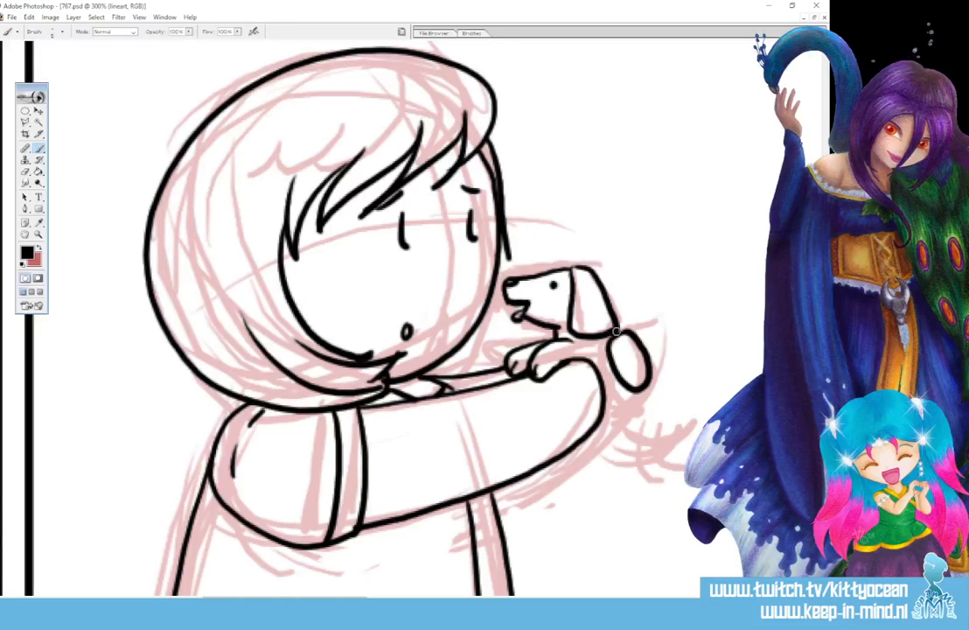
{"action": "mouse_move", "coordinate": [633, 391]}
{"action": "left_mouse_down"}
{"action": "mouse_move", "coordinate": [617, 426]}
{"action": "mouse_move", "coordinate": [584, 441]}
{"action": "mouse_move", "coordinate": [604, 417]}
{"action": "mouse_move", "coordinate": [660, 458]}
{"action": "mouse_move", "coordinate": [626, 472]}
{"action": "left_mouse_up"}
{"action": "left_click_drag", "start_coordinate": [642, 441], "coordinate": [634, 481]}
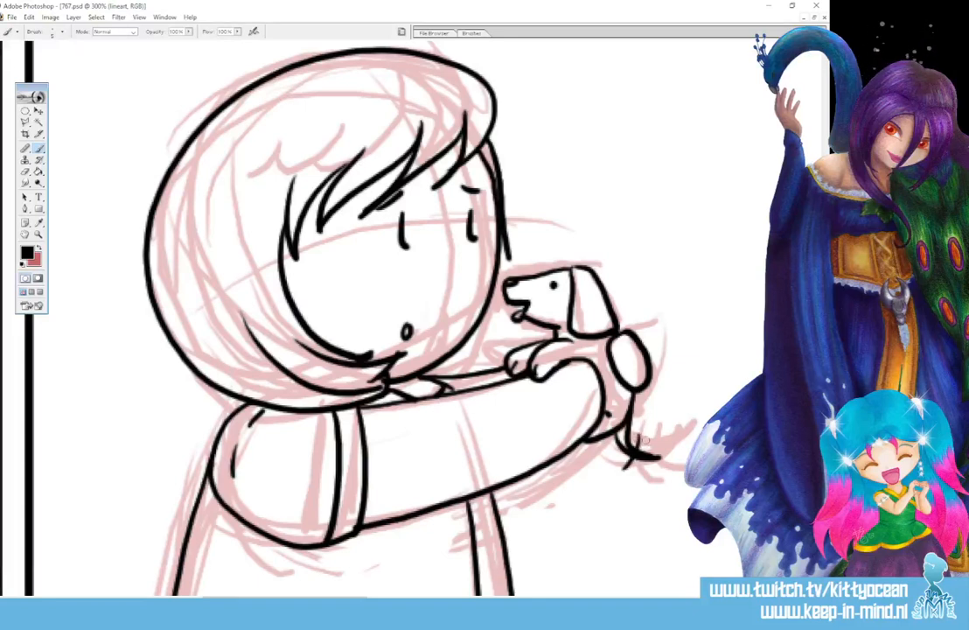
{"action": "left_click_drag", "start_coordinate": [617, 454], "coordinate": [615, 465]}
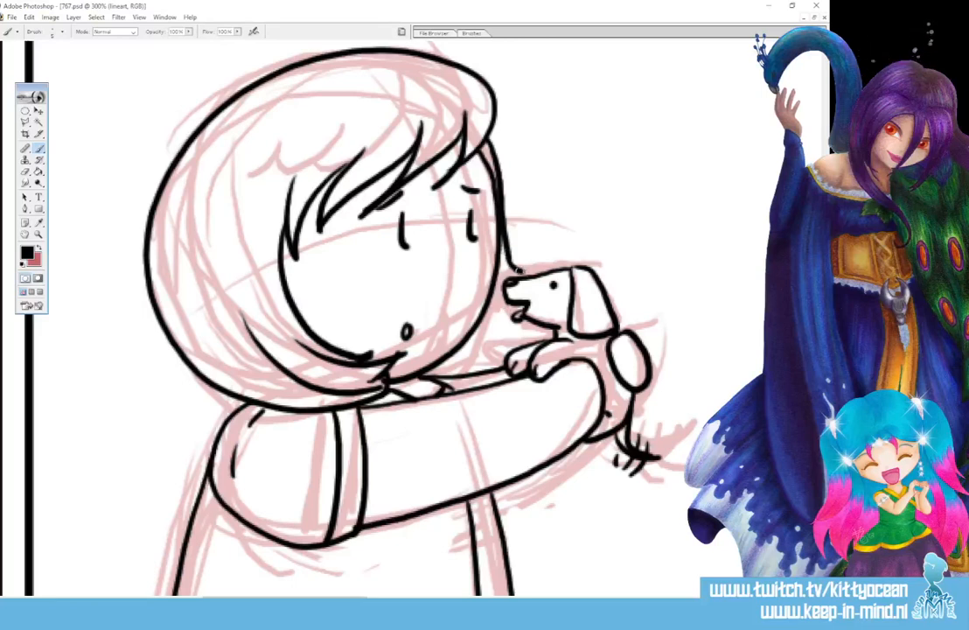
Ink the second-panel figure's pointed hair tips peeking out around the puppy's muzzle and below its chin
{"action": "left_click_drag", "start_coordinate": [518, 305], "coordinate": [520, 310]}
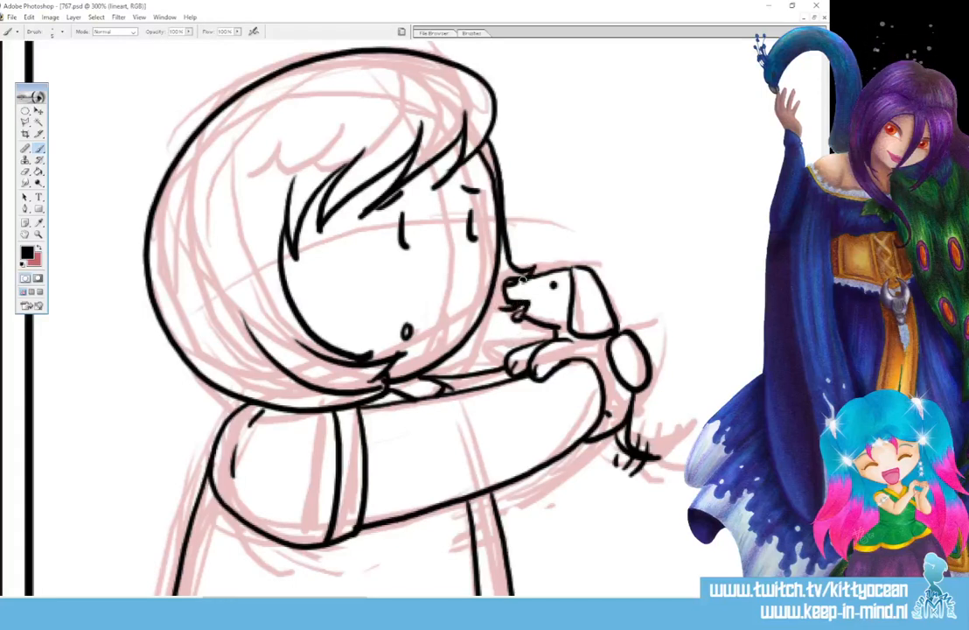
{"action": "mouse_move", "coordinate": [482, 347]}
{"action": "left_mouse_down"}
{"action": "mouse_move", "coordinate": [537, 323]}
{"action": "mouse_move", "coordinate": [503, 354]}
{"action": "mouse_move", "coordinate": [465, 373]}
{"action": "left_mouse_up"}
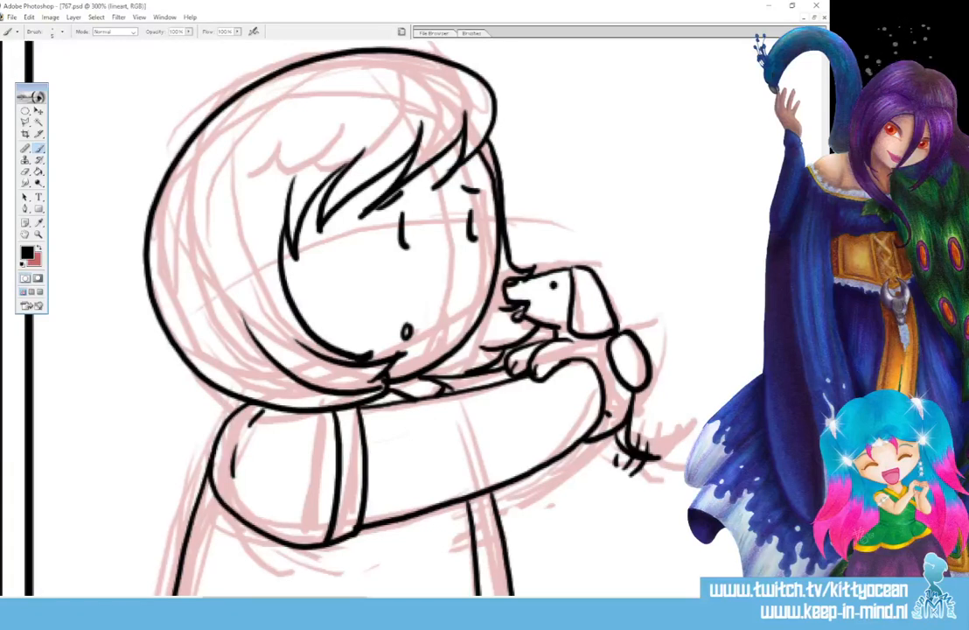
{"action": "scroll", "coordinate": [363, 315], "scroll_direction": "down", "scroll_amount": 5}
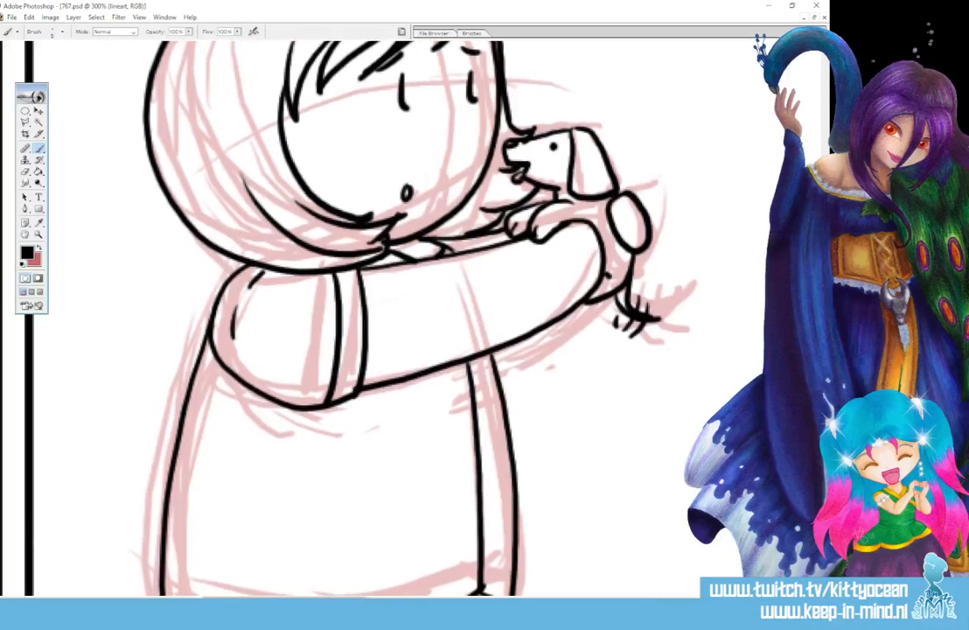
{"action": "left_click", "coordinate": [551, 144]}
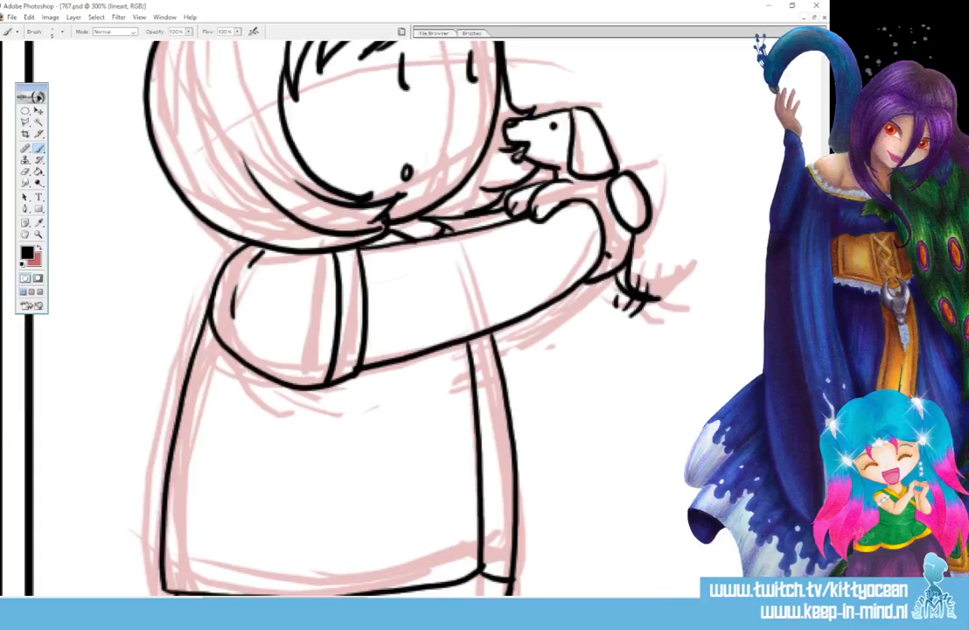
Ink the second-panel figure's far arm as a line along the near forearm's underside, plus a short stroke above the forearm
{"action": "left_click_drag", "start_coordinate": [604, 289], "coordinate": [494, 355]}
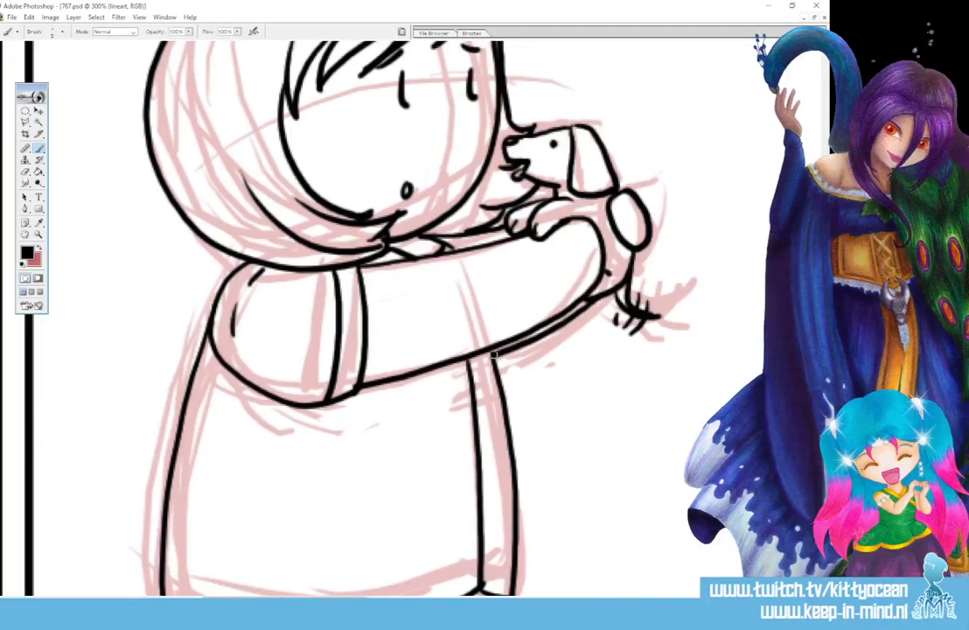
{"action": "mouse_move", "coordinate": [448, 246]}
{"action": "left_mouse_down"}
{"action": "mouse_move", "coordinate": [497, 223]}
{"action": "mouse_move", "coordinate": [472, 246]}
{"action": "left_mouse_up"}
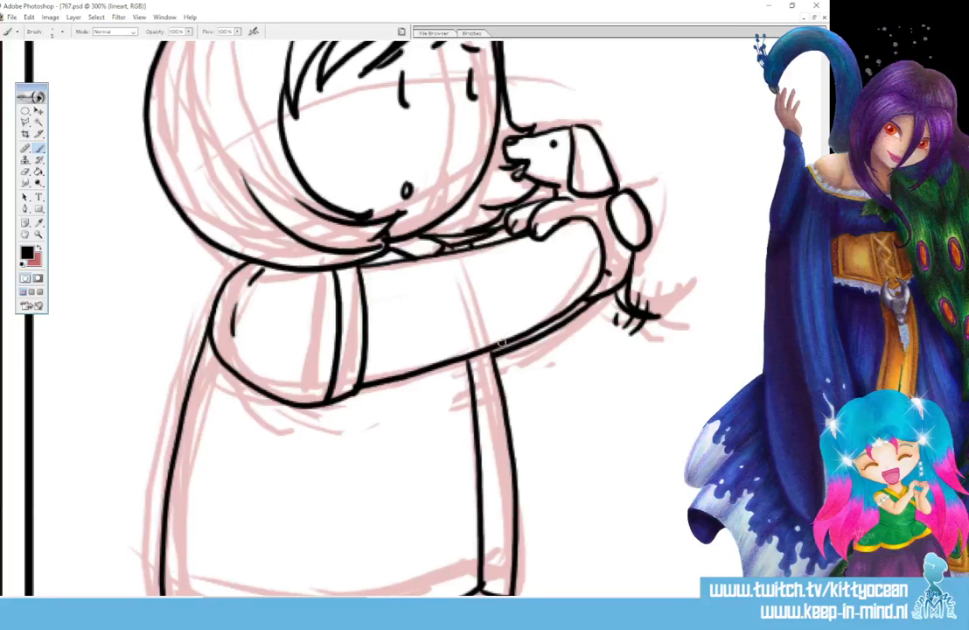
{"action": "left_click_drag", "start_coordinate": [501, 341], "coordinate": [505, 348]}
{"action": "scroll", "coordinate": [394, 315], "scroll_direction": "down", "scroll_amount": 2}
{"action": "scroll", "coordinate": [394, 315], "scroll_direction": "up", "scroll_amount": 5}
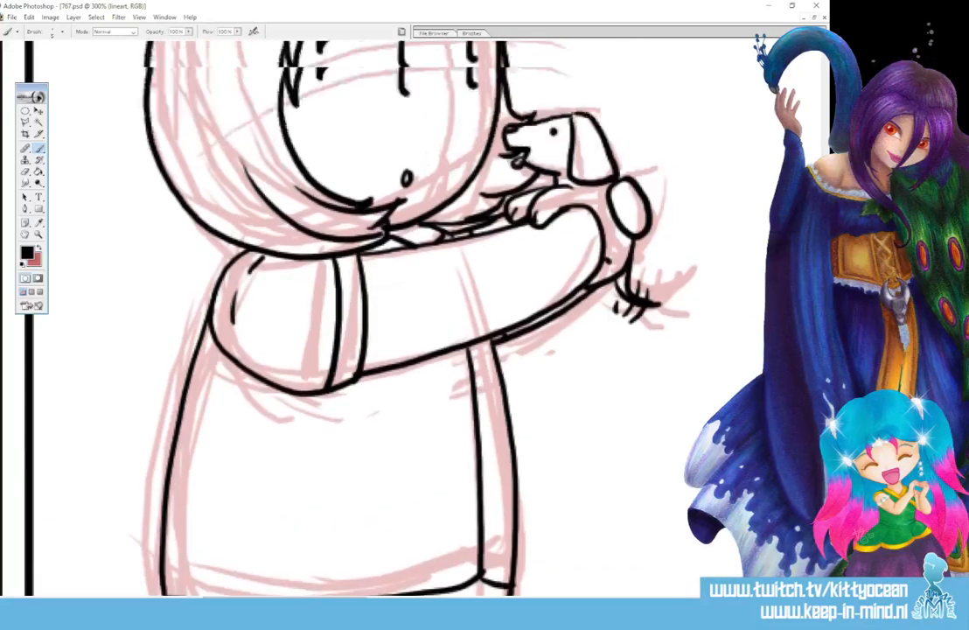
Ink the third-panel figure's large rounded head of hair, with two curved strands along its lower edge meeting the chin
{"action": "left_click_drag", "start_coordinate": [284, 599], "coordinate": [493, 599]}
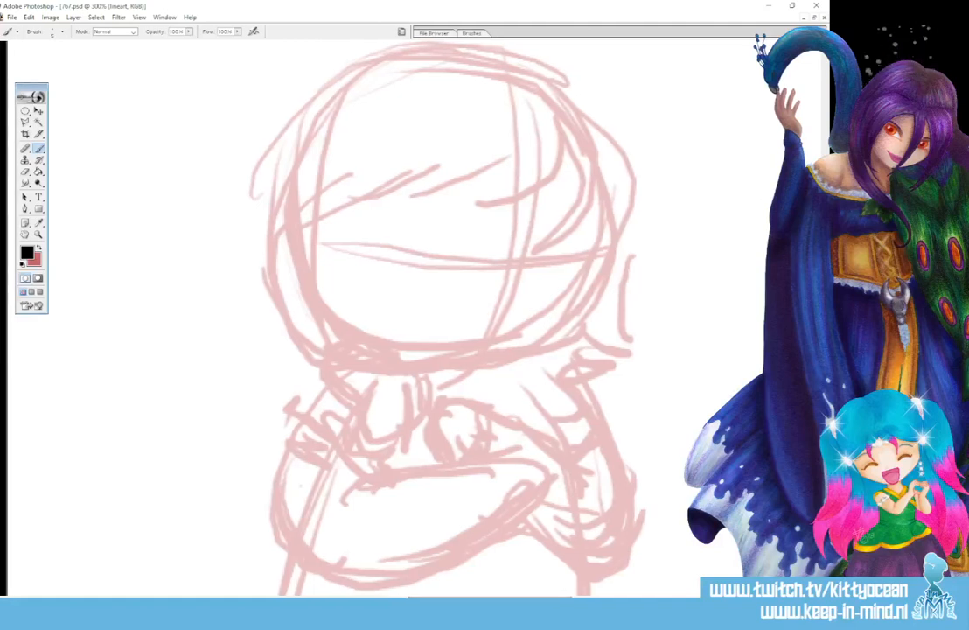
{"action": "scroll", "coordinate": [560, 233], "scroll_direction": "up", "scroll_amount": 3}
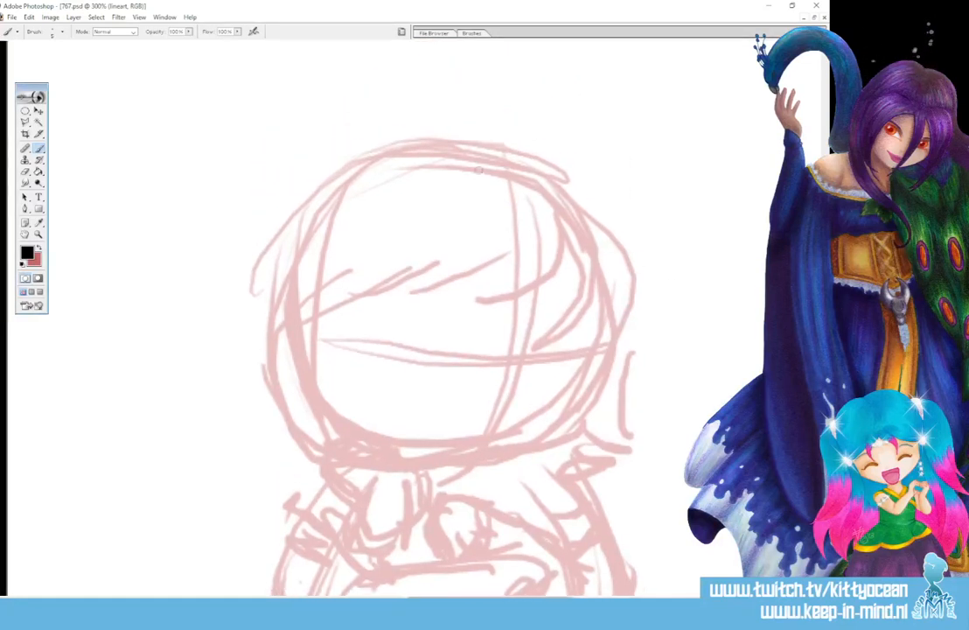
{"action": "mouse_move", "coordinate": [567, 348]}
{"action": "left_mouse_down"}
{"action": "mouse_move", "coordinate": [606, 308]}
{"action": "mouse_move", "coordinate": [602, 221]}
{"action": "mouse_move", "coordinate": [493, 158]}
{"action": "mouse_move", "coordinate": [376, 171]}
{"action": "mouse_move", "coordinate": [284, 251]}
{"action": "mouse_move", "coordinate": [389, 454]}
{"action": "left_mouse_up"}
{"action": "left_click_drag", "start_coordinate": [320, 382], "coordinate": [442, 454]}
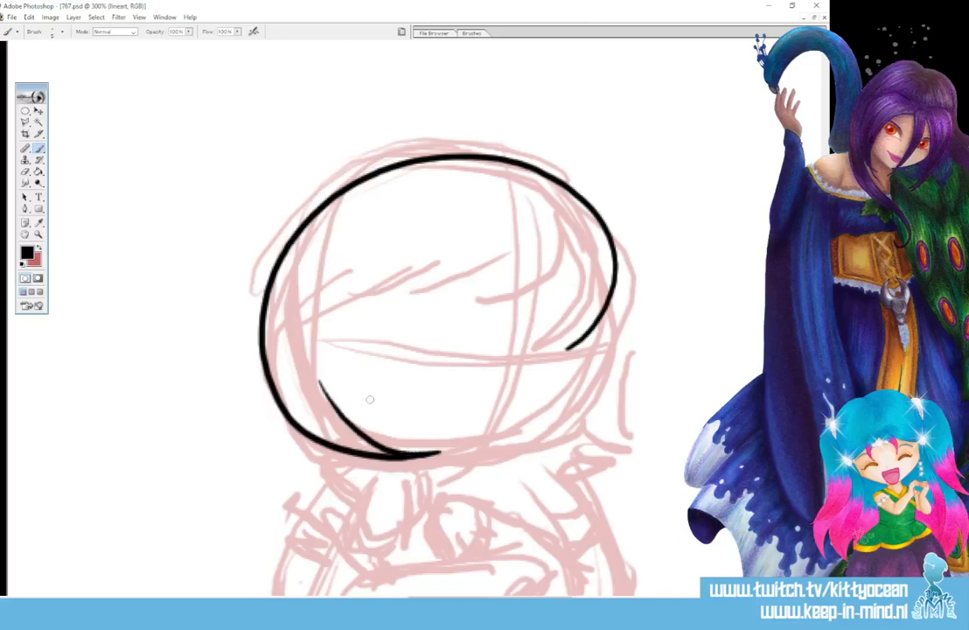
{"action": "left_click_drag", "start_coordinate": [372, 401], "coordinate": [477, 449]}
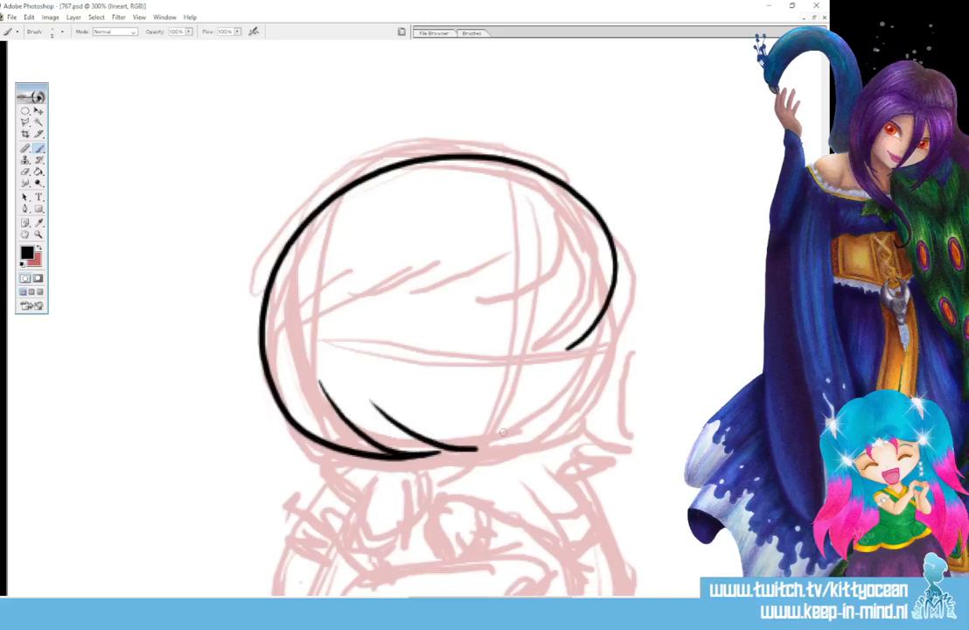
Ink the third-panel figure's swept, pointed bangs across the forehead and the curved side lock framing the face
{"action": "mouse_move", "coordinate": [588, 277]}
{"action": "left_mouse_down"}
{"action": "mouse_move", "coordinate": [560, 340]}
{"action": "mouse_move", "coordinate": [525, 346]}
{"action": "left_mouse_up"}
{"action": "left_click_drag", "start_coordinate": [567, 302], "coordinate": [466, 325]}
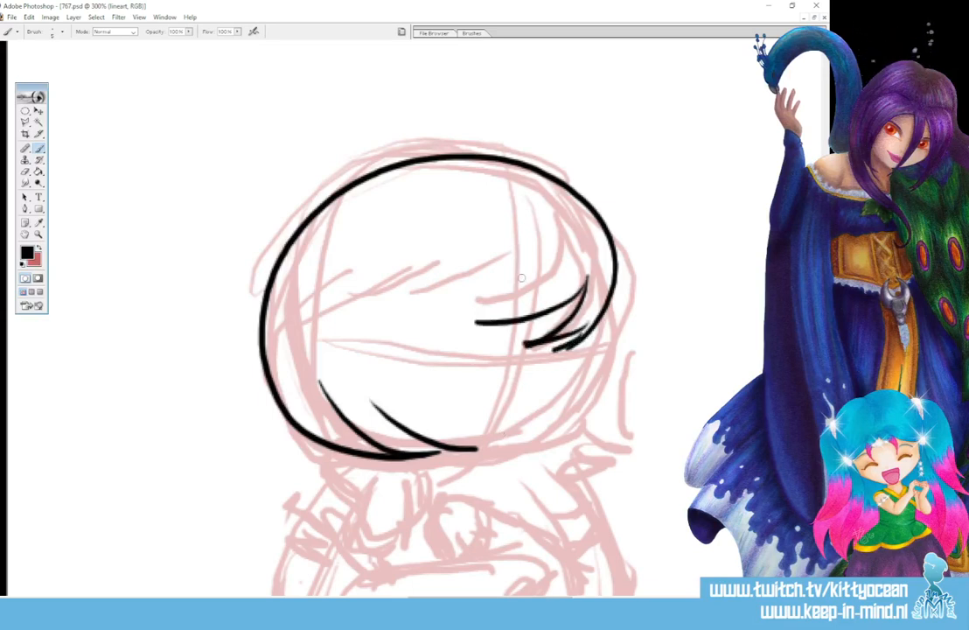
{"action": "left_click_drag", "start_coordinate": [521, 279], "coordinate": [466, 323]}
{"action": "left_click_drag", "start_coordinate": [516, 299], "coordinate": [401, 332]}
{"action": "left_click_drag", "start_coordinate": [465, 284], "coordinate": [398, 341]}
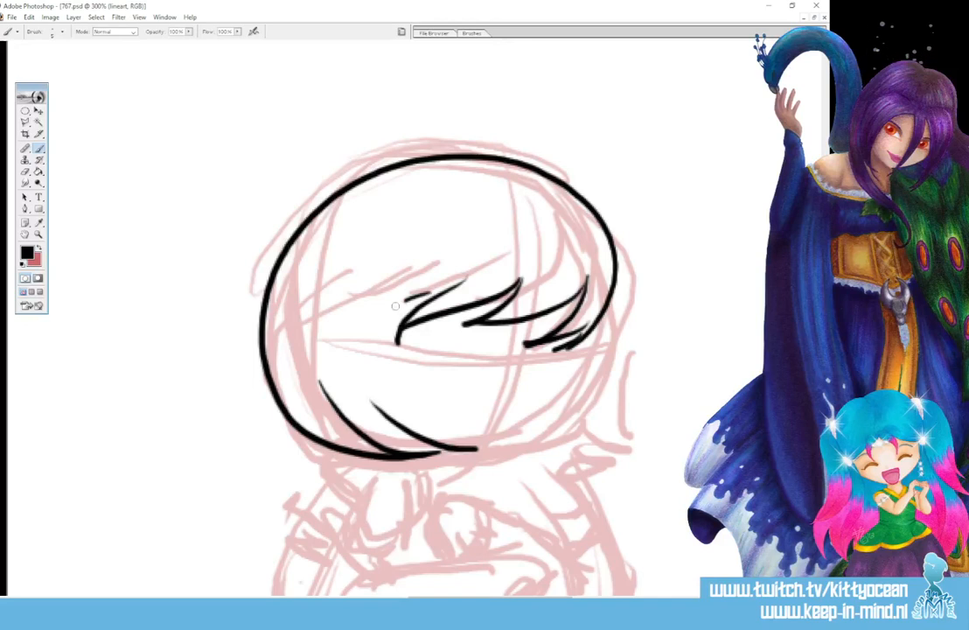
{"action": "left_click_drag", "start_coordinate": [428, 294], "coordinate": [388, 416]}
{"action": "left_click_drag", "start_coordinate": [402, 306], "coordinate": [376, 407]}
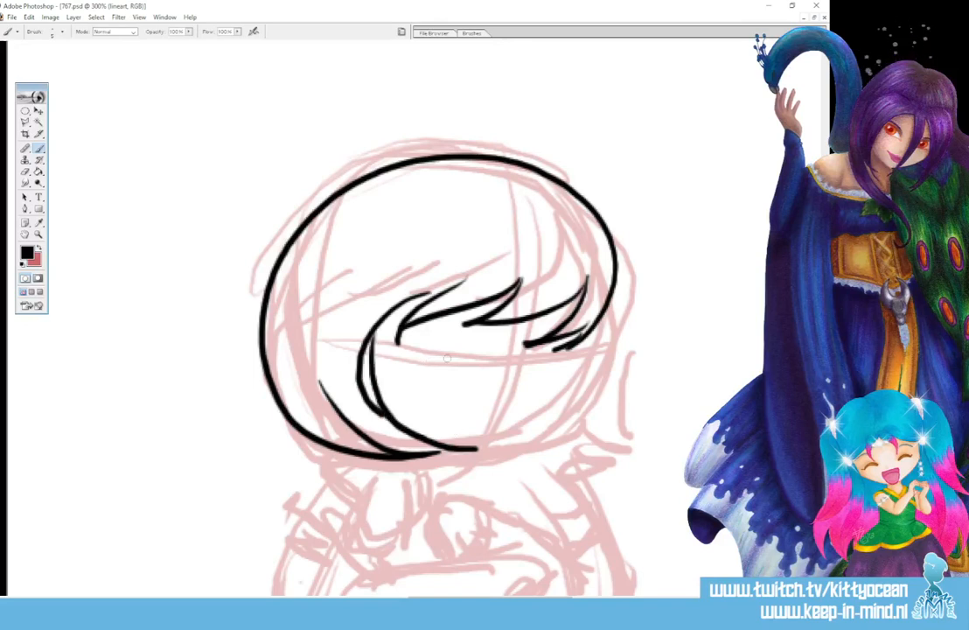
Ink the third-panel figure's two half-closed eyes beneath the bangs as short lower lines with small upright strokes
{"action": "left_click_drag", "start_coordinate": [432, 360], "coordinate": [473, 362]}
{"action": "left_click_drag", "start_coordinate": [531, 352], "coordinate": [567, 358]}
{"action": "mouse_move", "coordinate": [469, 350]}
{"action": "left_mouse_down"}
{"action": "mouse_move", "coordinate": [470, 361]}
{"action": "mouse_move", "coordinate": [477, 323]}
{"action": "left_mouse_up"}
{"action": "left_click_drag", "start_coordinate": [554, 337], "coordinate": [593, 323]}
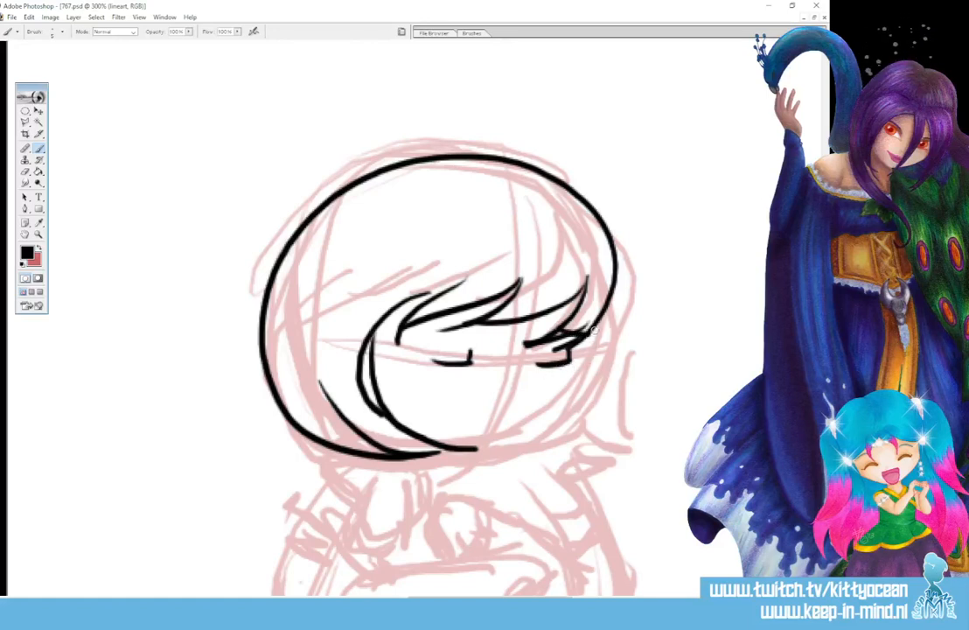
Ink the face's far contour as a full curve from the hair's edge around the cheek to the chin, replacing a tighter first attempt
{"action": "mouse_move", "coordinate": [595, 335]}
{"action": "left_mouse_down"}
{"action": "mouse_move", "coordinate": [564, 398]}
{"action": "mouse_move", "coordinate": [473, 447]}
{"action": "left_mouse_up"}
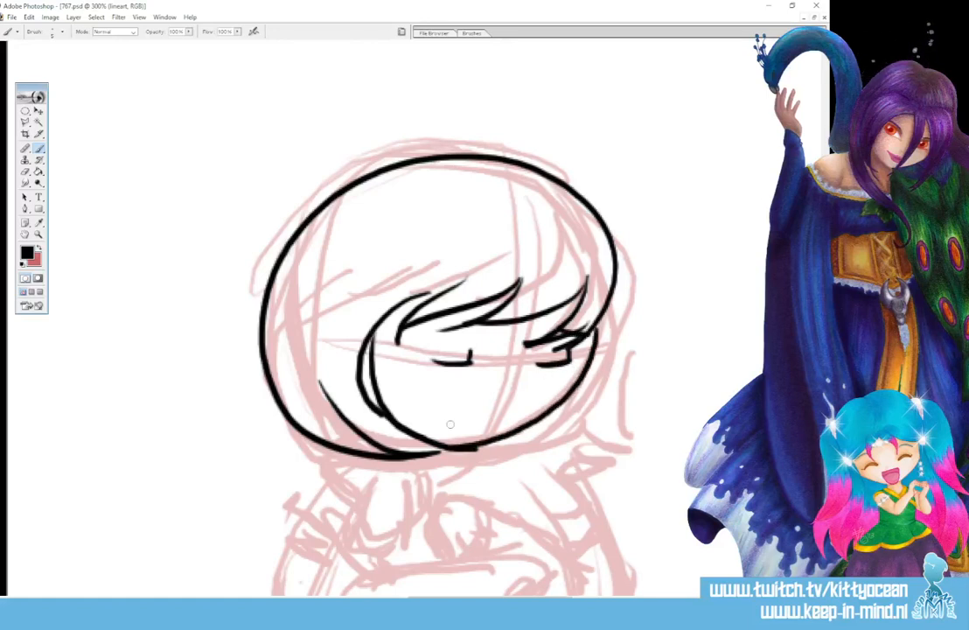
{"action": "key", "text": "ctrl+z"}
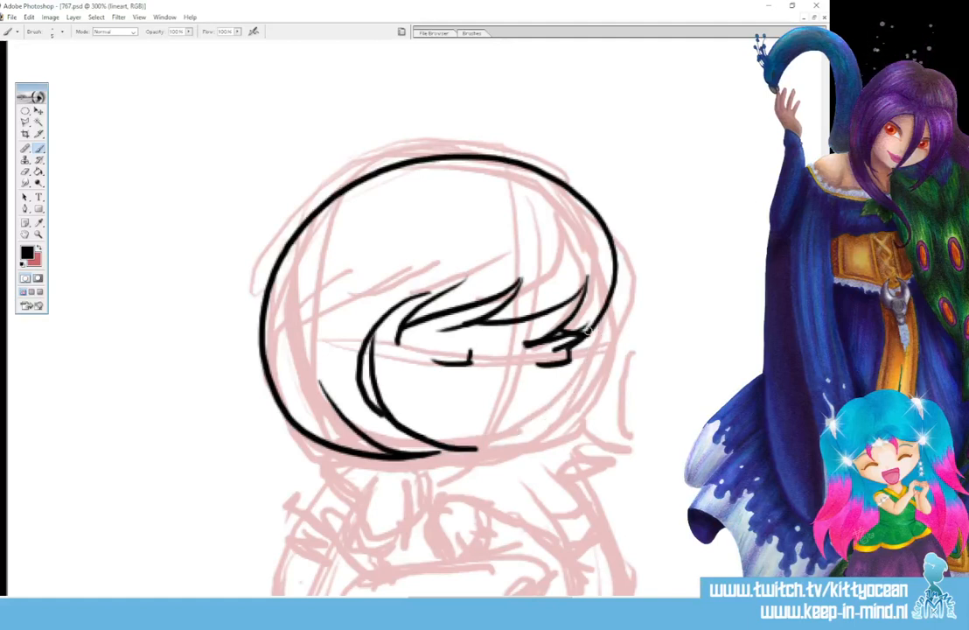
{"action": "mouse_move", "coordinate": [604, 308]}
{"action": "left_mouse_down"}
{"action": "mouse_move", "coordinate": [610, 340]}
{"action": "mouse_move", "coordinate": [586, 393]}
{"action": "mouse_move", "coordinate": [525, 444]}
{"action": "mouse_move", "coordinate": [454, 450]}
{"action": "left_mouse_up"}
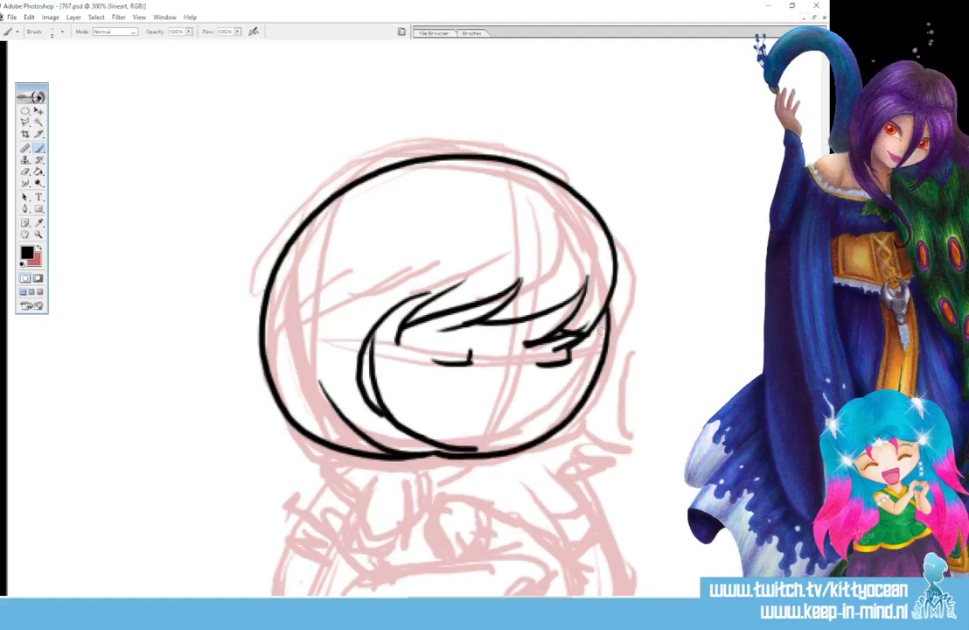
Ink a flicked hair tip behind the third-panel figure's jaw and a small hair bulge on the head's far side
{"action": "mouse_move", "coordinate": [597, 372]}
{"action": "left_mouse_down"}
{"action": "mouse_move", "coordinate": [595, 454]}
{"action": "mouse_move", "coordinate": [605, 456]}
{"action": "left_mouse_up"}
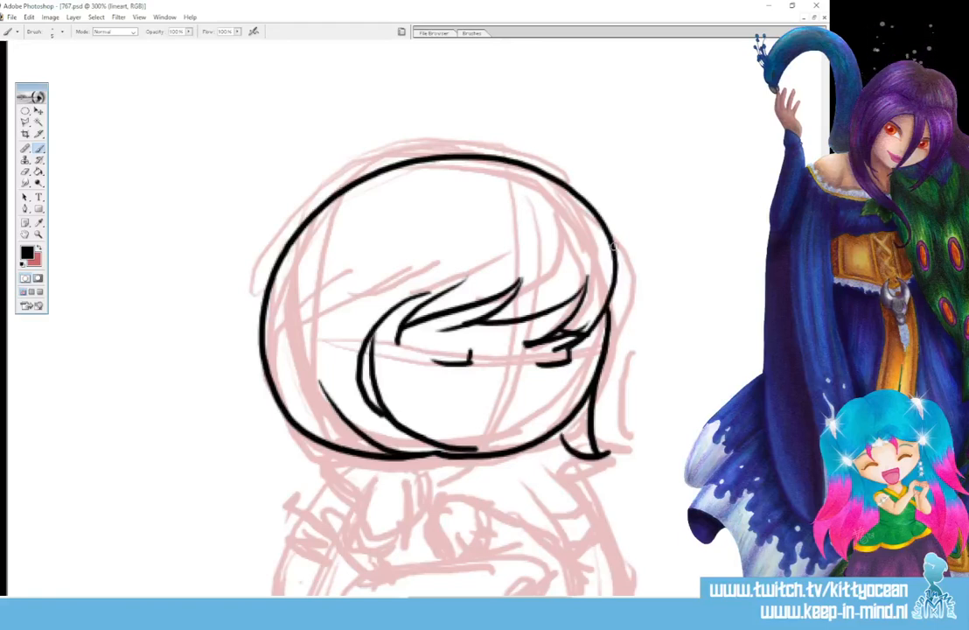
{"action": "left_click_drag", "start_coordinate": [612, 247], "coordinate": [610, 322]}
{"action": "left_click_drag", "start_coordinate": [604, 220], "coordinate": [625, 257]}
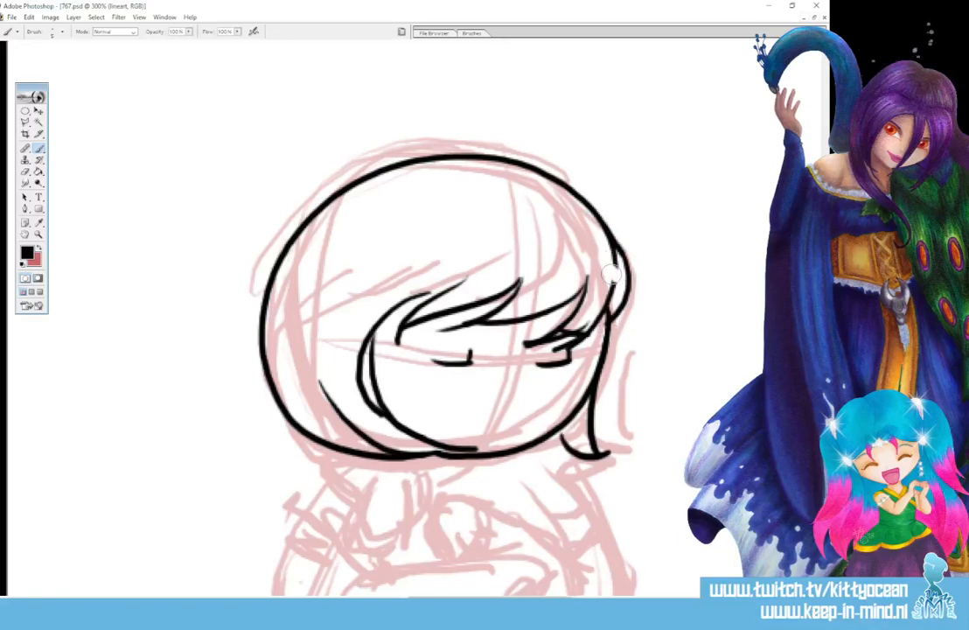
Ink the third-panel figure's tiny oval mouth and bold eyebrows, plus a second flicked hair tip beside the jaw
{"action": "left_click_drag", "start_coordinate": [454, 441], "coordinate": [460, 439]}
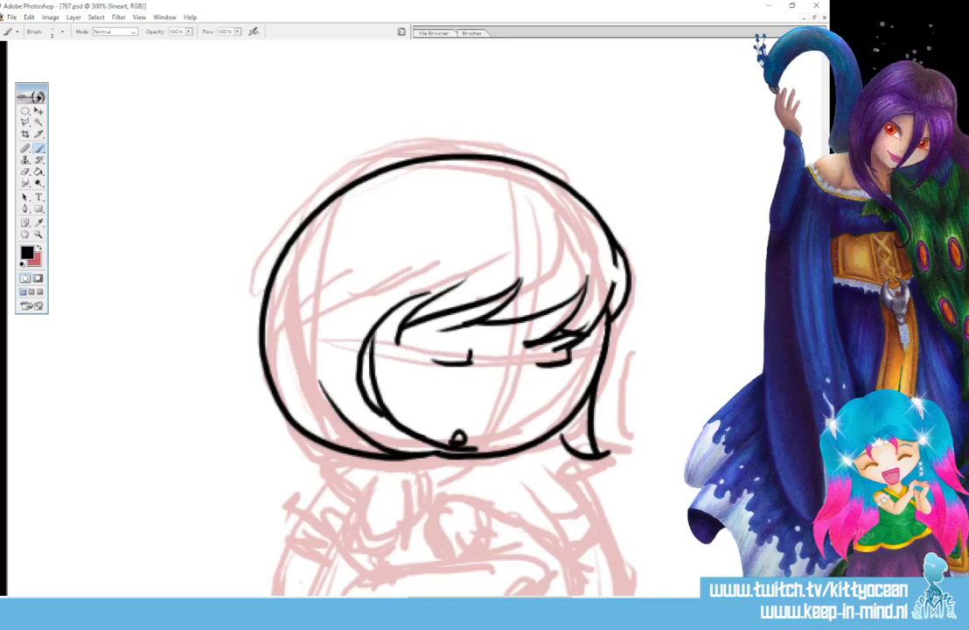
{"action": "left_click_drag", "start_coordinate": [465, 325], "coordinate": [431, 333]}
{"action": "left_click_drag", "start_coordinate": [570, 332], "coordinate": [593, 338]}
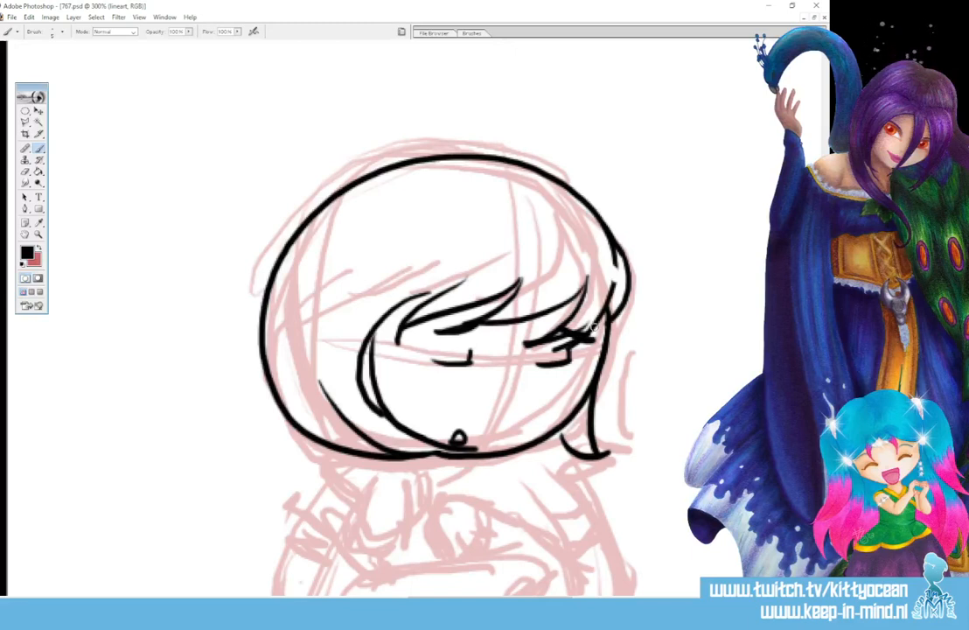
{"action": "scroll", "coordinate": [593, 326], "scroll_direction": "down", "scroll_amount": 3}
{"action": "mouse_move", "coordinate": [601, 281]}
{"action": "left_mouse_down"}
{"action": "mouse_move", "coordinate": [638, 325]}
{"action": "mouse_move", "coordinate": [594, 328]}
{"action": "mouse_move", "coordinate": [628, 324]}
{"action": "left_mouse_up"}
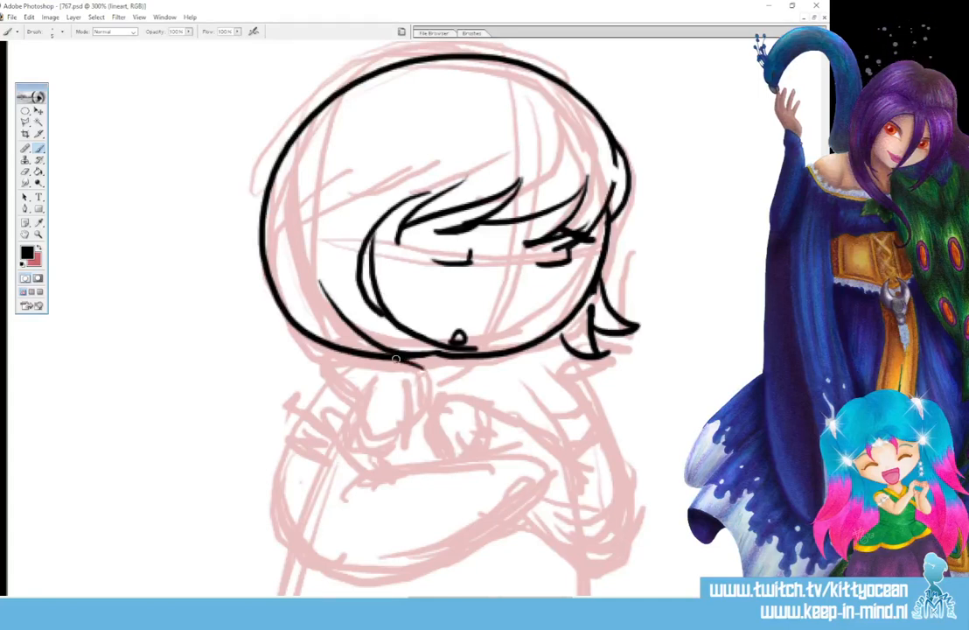
Ink the third-panel puppy under the chin, with its small muzzle, hanging oval ear, sloping back and raised front paw
{"action": "mouse_move", "coordinate": [423, 366]}
{"action": "left_mouse_down"}
{"action": "mouse_move", "coordinate": [357, 399]}
{"action": "mouse_move", "coordinate": [387, 445]}
{"action": "mouse_move", "coordinate": [413, 387]}
{"action": "mouse_move", "coordinate": [347, 359]}
{"action": "left_mouse_up"}
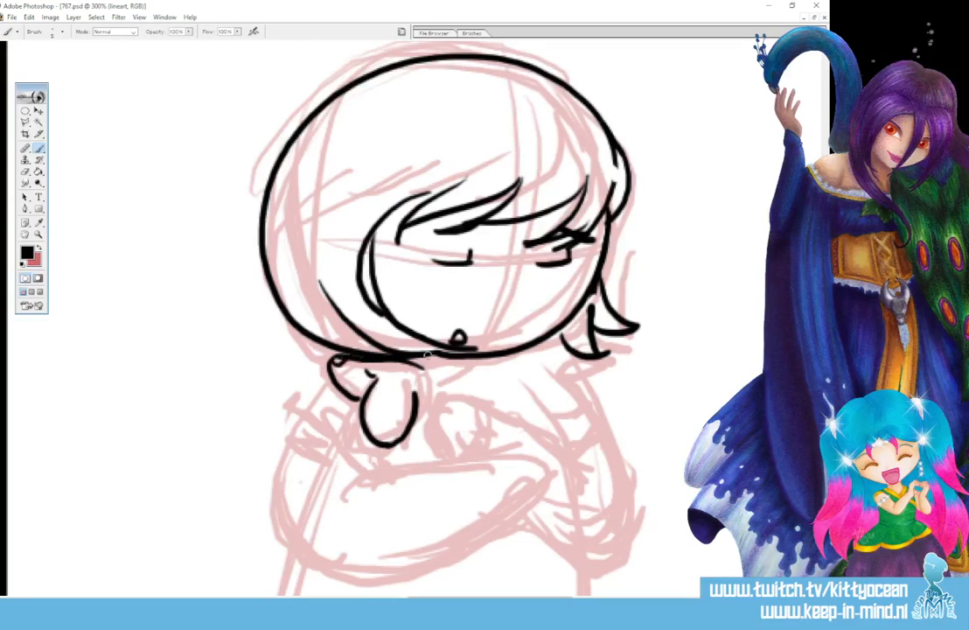
{"action": "left_click_drag", "start_coordinate": [421, 369], "coordinate": [445, 456]}
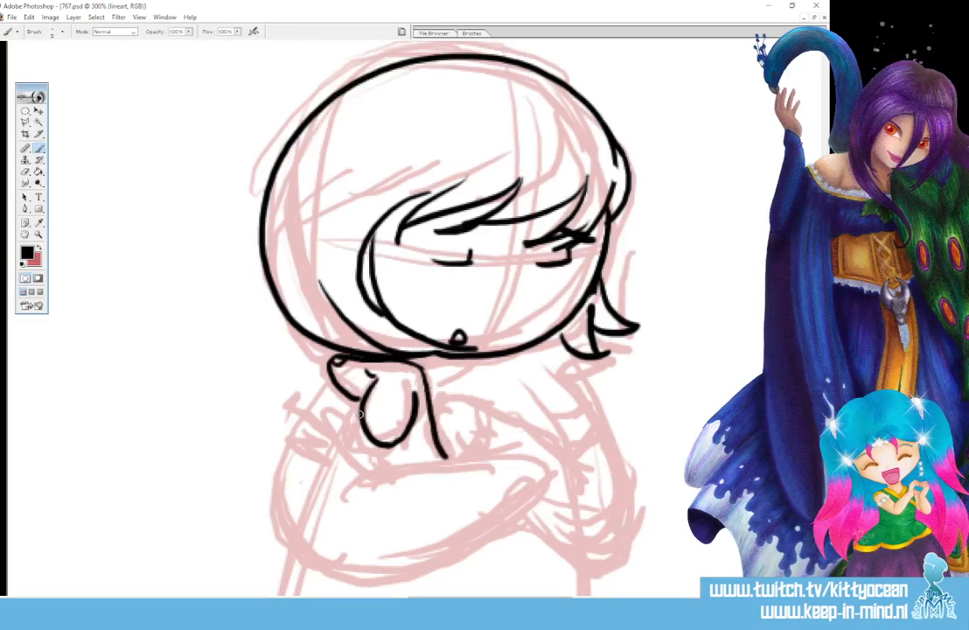
{"action": "left_click_drag", "start_coordinate": [335, 399], "coordinate": [364, 464]}
{"action": "mouse_move", "coordinate": [338, 404]}
{"action": "left_mouse_down"}
{"action": "mouse_move", "coordinate": [367, 410]}
{"action": "mouse_move", "coordinate": [356, 445]}
{"action": "mouse_move", "coordinate": [377, 465]}
{"action": "mouse_move", "coordinate": [351, 440]}
{"action": "mouse_move", "coordinate": [396, 465]}
{"action": "left_mouse_up"}
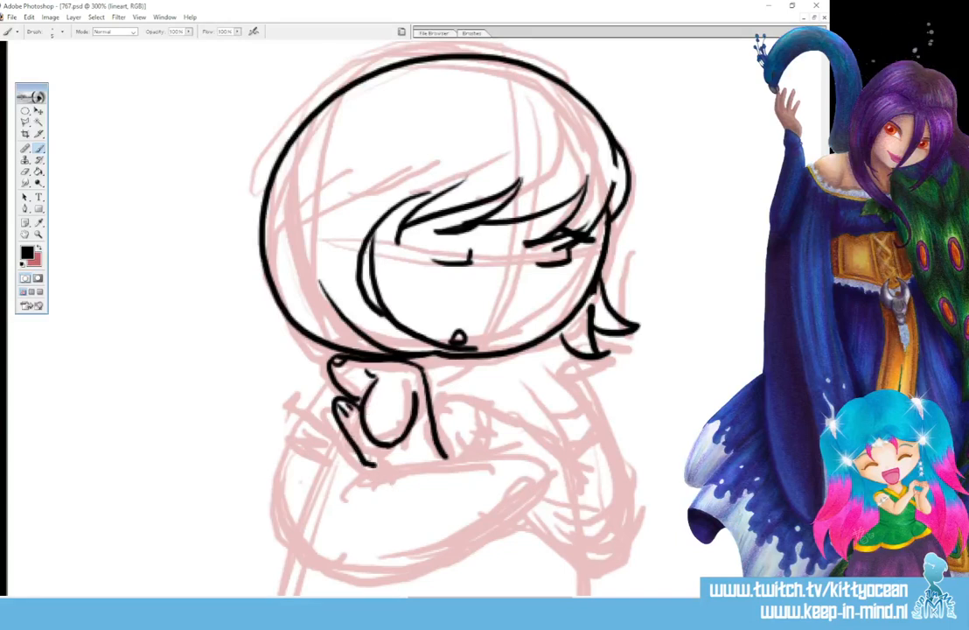
Ink the near arm's short sleeve and rounded forearm beneath the third-panel puppy, with a small paw at the puppy's rear
{"action": "mouse_move", "coordinate": [326, 382]}
{"action": "left_mouse_down"}
{"action": "mouse_move", "coordinate": [286, 436]}
{"action": "mouse_move", "coordinate": [342, 462]}
{"action": "left_mouse_up"}
{"action": "mouse_move", "coordinate": [294, 429]}
{"action": "left_mouse_down"}
{"action": "mouse_move", "coordinate": [344, 450]}
{"action": "mouse_move", "coordinate": [341, 480]}
{"action": "mouse_move", "coordinate": [467, 465]}
{"action": "mouse_move", "coordinate": [498, 476]}
{"action": "mouse_move", "coordinate": [505, 499]}
{"action": "mouse_move", "coordinate": [457, 536]}
{"action": "mouse_move", "coordinate": [398, 561]}
{"action": "mouse_move", "coordinate": [345, 563]}
{"action": "mouse_move", "coordinate": [294, 532]}
{"action": "mouse_move", "coordinate": [294, 453]}
{"action": "left_mouse_up"}
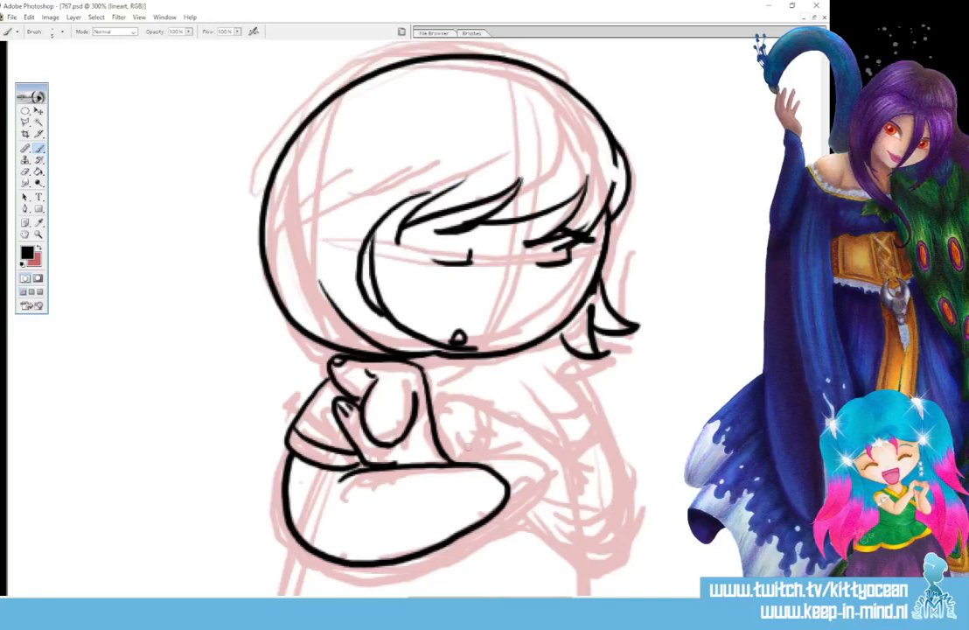
{"action": "mouse_move", "coordinate": [452, 462]}
{"action": "left_mouse_down"}
{"action": "mouse_move", "coordinate": [480, 449]}
{"action": "mouse_move", "coordinate": [468, 461]}
{"action": "mouse_move", "coordinate": [478, 457]}
{"action": "left_mouse_up"}
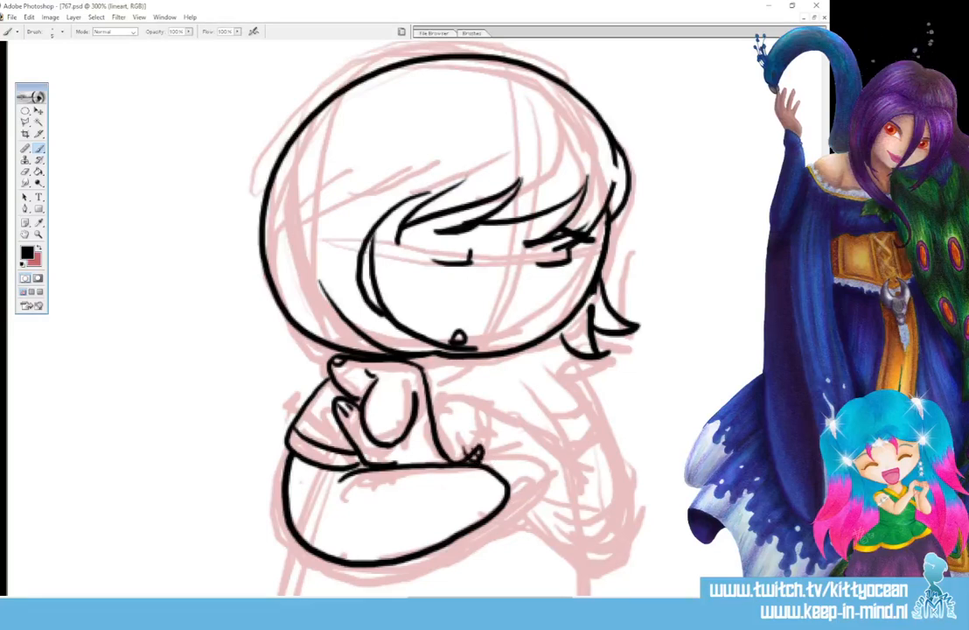
Ink the third-panel figure's far forearm curling behind the puppy, the collar and neckline, and the far sleeve with its cuff
{"action": "mouse_move", "coordinate": [592, 482]}
{"action": "left_mouse_down"}
{"action": "mouse_move", "coordinate": [455, 409]}
{"action": "mouse_move", "coordinate": [467, 461]}
{"action": "left_mouse_up"}
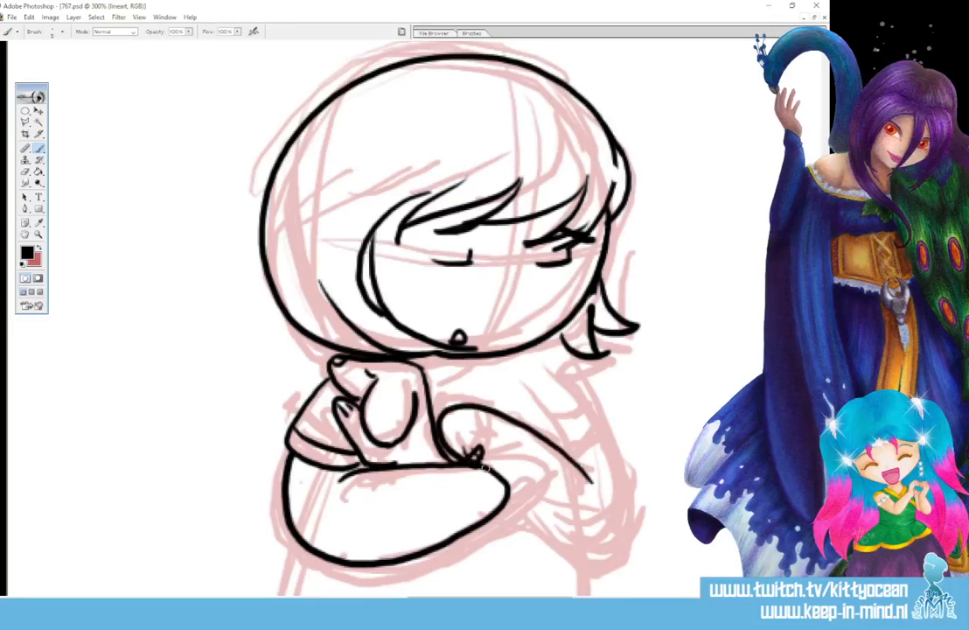
{"action": "mouse_move", "coordinate": [495, 496]}
{"action": "left_mouse_down"}
{"action": "mouse_move", "coordinate": [547, 532]}
{"action": "mouse_move", "coordinate": [599, 540]}
{"action": "mouse_move", "coordinate": [620, 504]}
{"action": "mouse_move", "coordinate": [608, 434]}
{"action": "mouse_move", "coordinate": [576, 391]}
{"action": "mouse_move", "coordinate": [513, 352]}
{"action": "left_mouse_up"}
{"action": "mouse_move", "coordinate": [429, 386]}
{"action": "left_mouse_down"}
{"action": "mouse_move", "coordinate": [490, 388]}
{"action": "mouse_move", "coordinate": [516, 354]}
{"action": "mouse_move", "coordinate": [487, 358]}
{"action": "mouse_move", "coordinate": [491, 366]}
{"action": "mouse_move", "coordinate": [469, 358]}
{"action": "mouse_move", "coordinate": [548, 417]}
{"action": "mouse_move", "coordinate": [563, 449]}
{"action": "mouse_move", "coordinate": [606, 430]}
{"action": "left_mouse_up"}
{"action": "left_click_drag", "start_coordinate": [567, 461], "coordinate": [615, 450]}
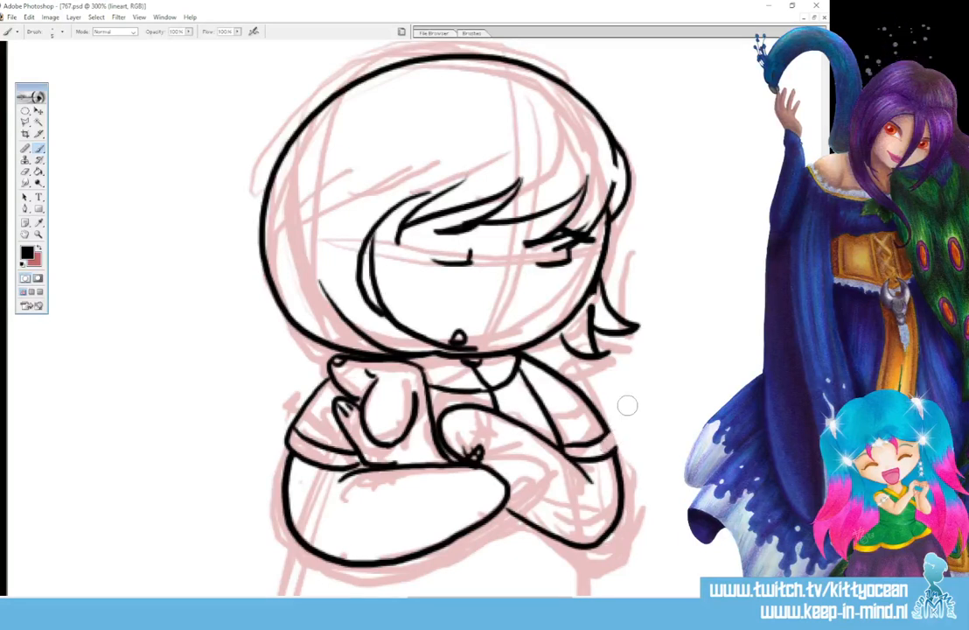
Ink the third-panel figure's shirt below the arms with its front opening, sides and hem, the leg tops, and a short stroke at the far shoulder
{"action": "scroll", "coordinate": [627, 405], "scroll_direction": "down", "scroll_amount": 5}
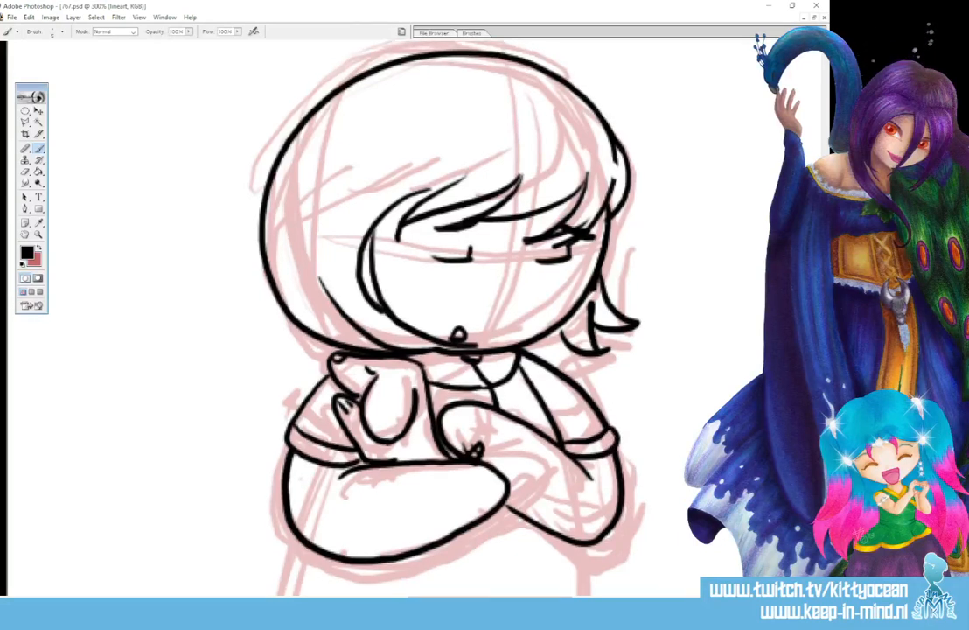
{"action": "left_click_drag", "start_coordinate": [510, 348], "coordinate": [503, 536]}
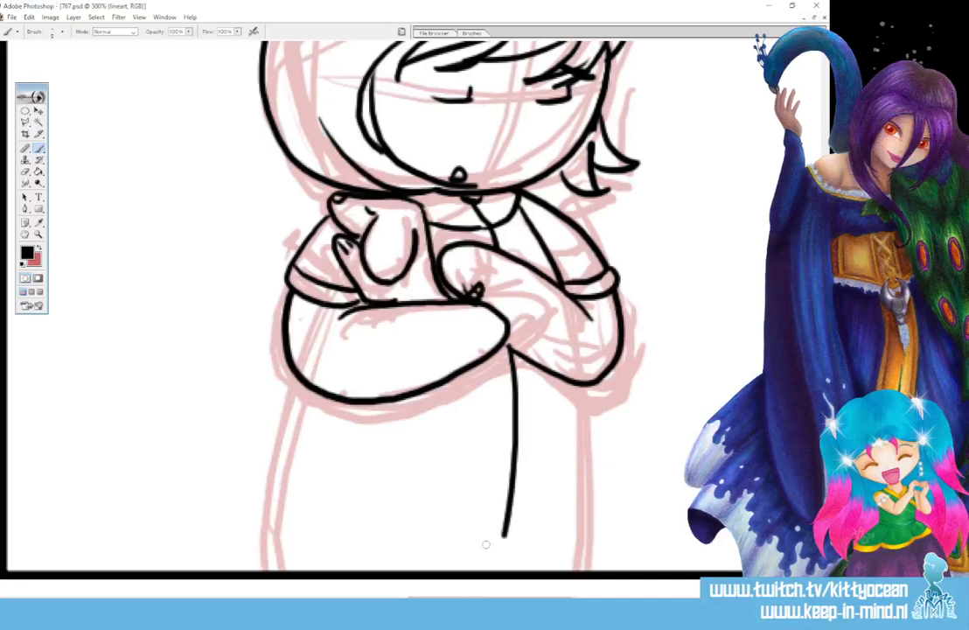
{"action": "mouse_move", "coordinate": [295, 371]}
{"action": "left_mouse_down"}
{"action": "mouse_move", "coordinate": [256, 508]}
{"action": "mouse_move", "coordinate": [299, 547]}
{"action": "mouse_move", "coordinate": [395, 561]}
{"action": "mouse_move", "coordinate": [469, 554]}
{"action": "mouse_move", "coordinate": [499, 536]}
{"action": "mouse_move", "coordinate": [538, 549]}
{"action": "left_mouse_up"}
{"action": "mouse_move", "coordinate": [594, 389]}
{"action": "left_mouse_down"}
{"action": "mouse_move", "coordinate": [599, 458]}
{"action": "mouse_move", "coordinate": [594, 570]}
{"action": "left_mouse_up"}
{"action": "left_click_drag", "start_coordinate": [272, 537], "coordinate": [281, 571]}
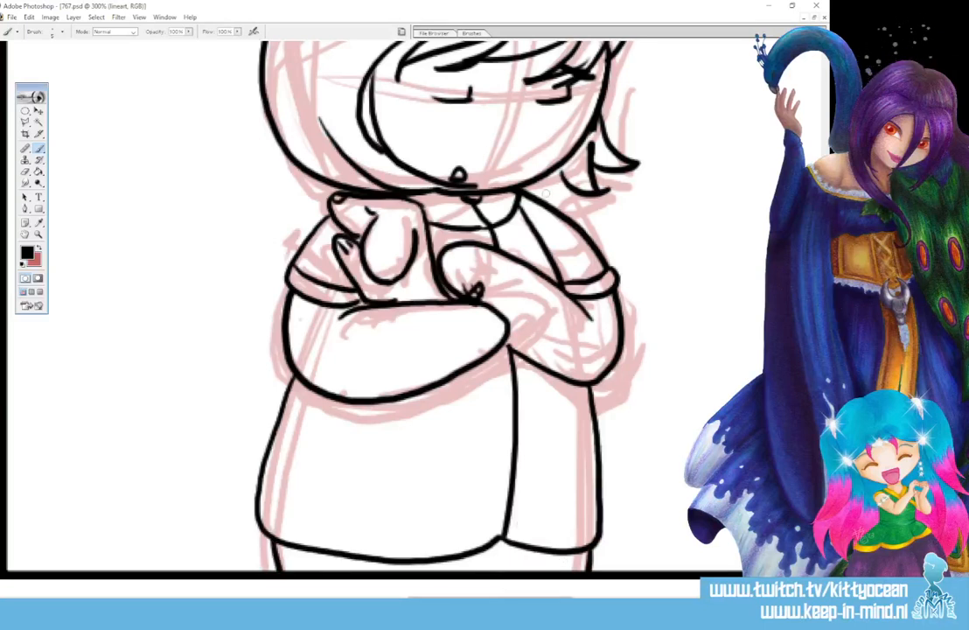
{"action": "left_click_drag", "start_coordinate": [533, 196], "coordinate": [584, 197]}
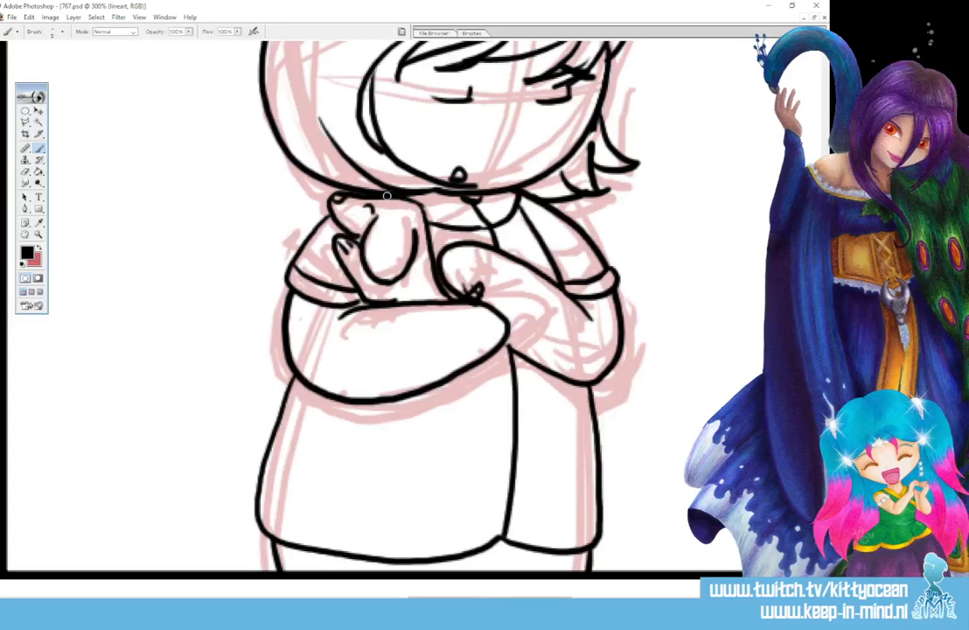
Ink the fourth-panel figure's large rounded head outline and the pointed hair lock sweeping under the cheek
{"action": "left_click_drag", "start_coordinate": [458, 598], "coordinate": [680, 599]}
{"action": "left_click_drag", "start_coordinate": [825, 507], "coordinate": [825, 450]}
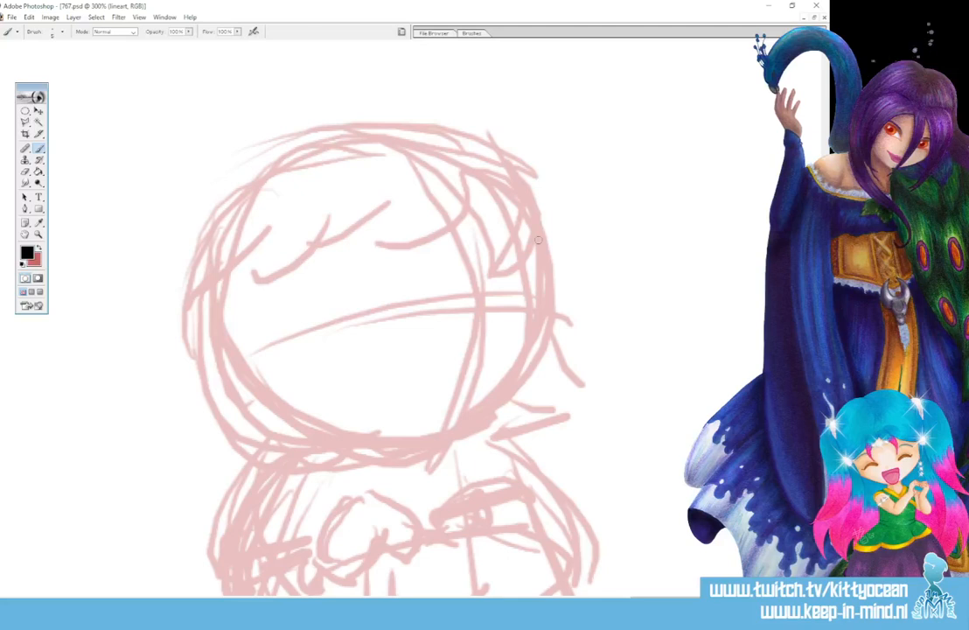
{"action": "mouse_move", "coordinate": [523, 273]}
{"action": "left_mouse_down"}
{"action": "mouse_move", "coordinate": [493, 153]}
{"action": "mouse_move", "coordinate": [280, 158]}
{"action": "mouse_move", "coordinate": [208, 360]}
{"action": "mouse_move", "coordinate": [405, 461]}
{"action": "left_mouse_up"}
{"action": "mouse_move", "coordinate": [269, 374]}
{"action": "left_mouse_down"}
{"action": "mouse_move", "coordinate": [298, 411]}
{"action": "mouse_move", "coordinate": [376, 425]}
{"action": "left_mouse_up"}
{"action": "left_click_drag", "start_coordinate": [308, 398], "coordinate": [420, 394]}
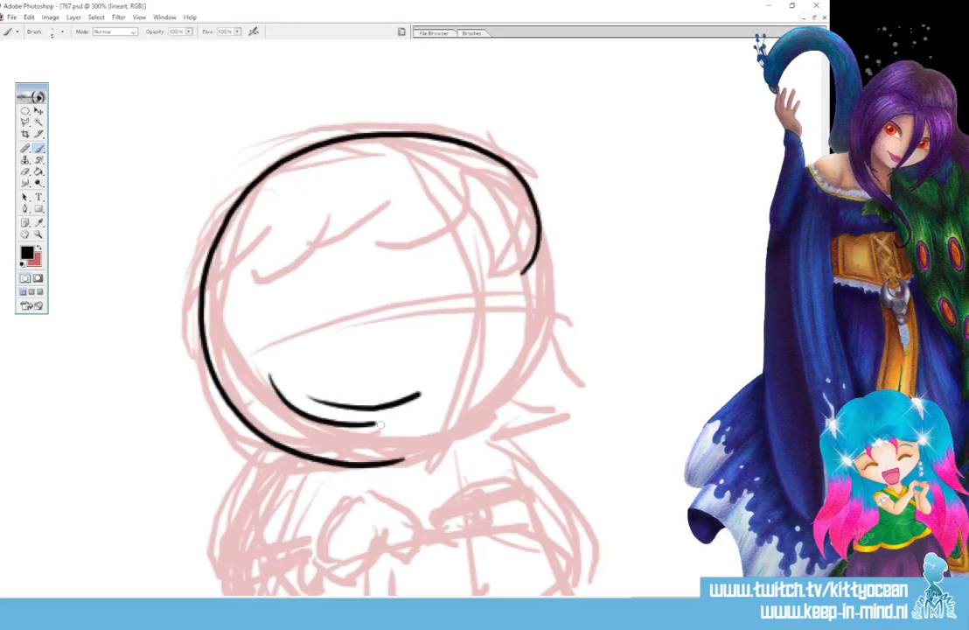
{"action": "left_click_drag", "start_coordinate": [377, 427], "coordinate": [424, 400]}
{"action": "left_click_drag", "start_coordinate": [371, 448], "coordinate": [426, 404]}
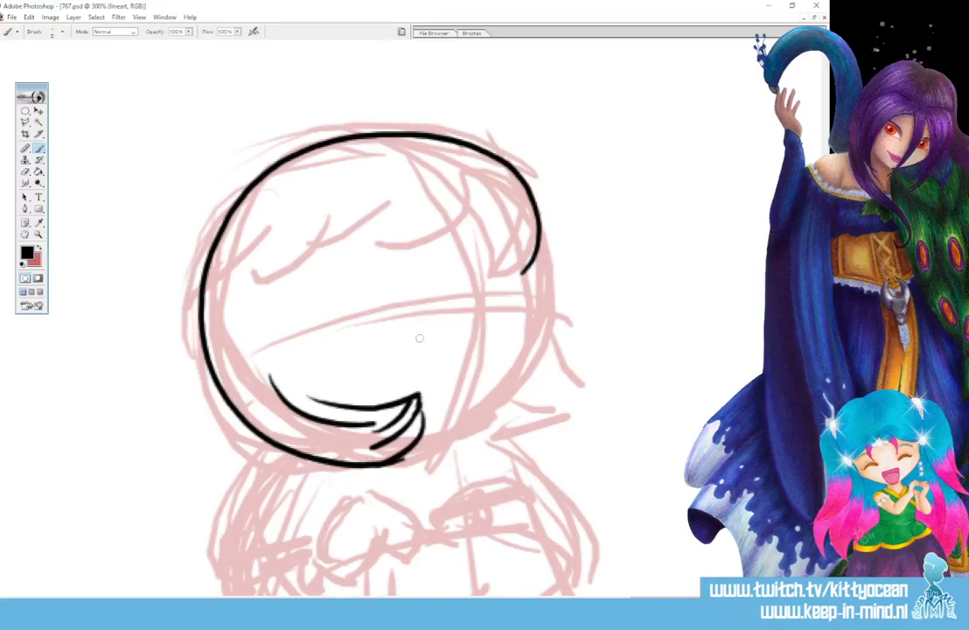
Ink the fourth-panel figure's pointed fringe strands and the curved side strand framing the face, cleaning up where it meets the lower lock
{"action": "mouse_move", "coordinate": [509, 198]}
{"action": "left_mouse_down"}
{"action": "mouse_move", "coordinate": [518, 229]}
{"action": "mouse_move", "coordinate": [489, 280]}
{"action": "left_mouse_up"}
{"action": "mouse_move", "coordinate": [539, 246]}
{"action": "left_mouse_down"}
{"action": "mouse_move", "coordinate": [531, 264]}
{"action": "mouse_move", "coordinate": [490, 280]}
{"action": "left_mouse_up"}
{"action": "left_click_drag", "start_coordinate": [515, 206], "coordinate": [426, 278]}
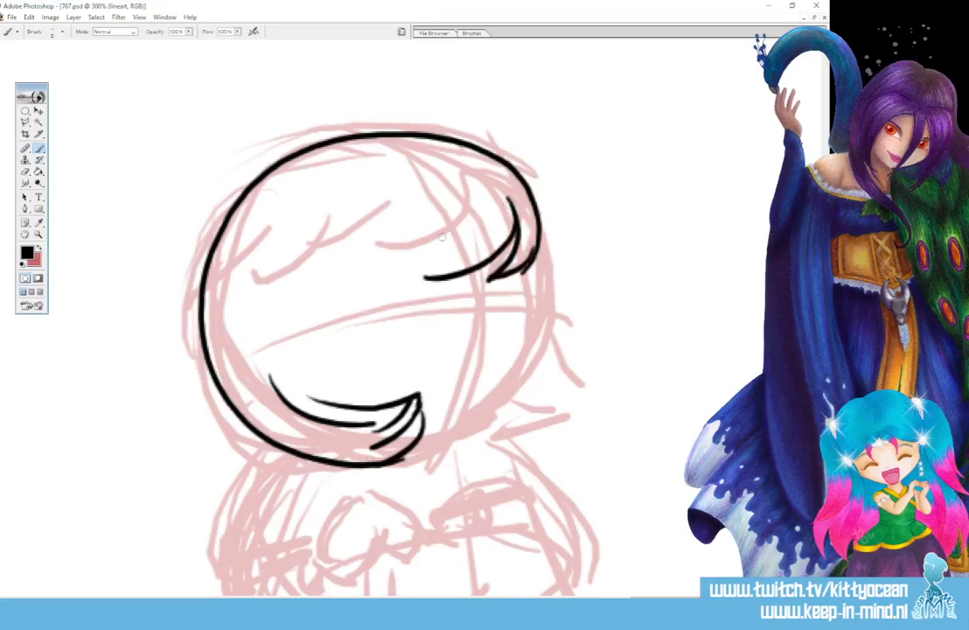
{"action": "left_click_drag", "start_coordinate": [456, 209], "coordinate": [411, 282]}
{"action": "mouse_move", "coordinate": [419, 213]}
{"action": "left_mouse_down"}
{"action": "mouse_move", "coordinate": [405, 268]}
{"action": "mouse_move", "coordinate": [350, 287]}
{"action": "left_mouse_up"}
{"action": "left_click_drag", "start_coordinate": [409, 263], "coordinate": [306, 368]}
{"action": "mouse_move", "coordinate": [317, 315]}
{"action": "left_mouse_down"}
{"action": "mouse_move", "coordinate": [325, 391]}
{"action": "mouse_move", "coordinate": [361, 412]}
{"action": "left_mouse_up"}
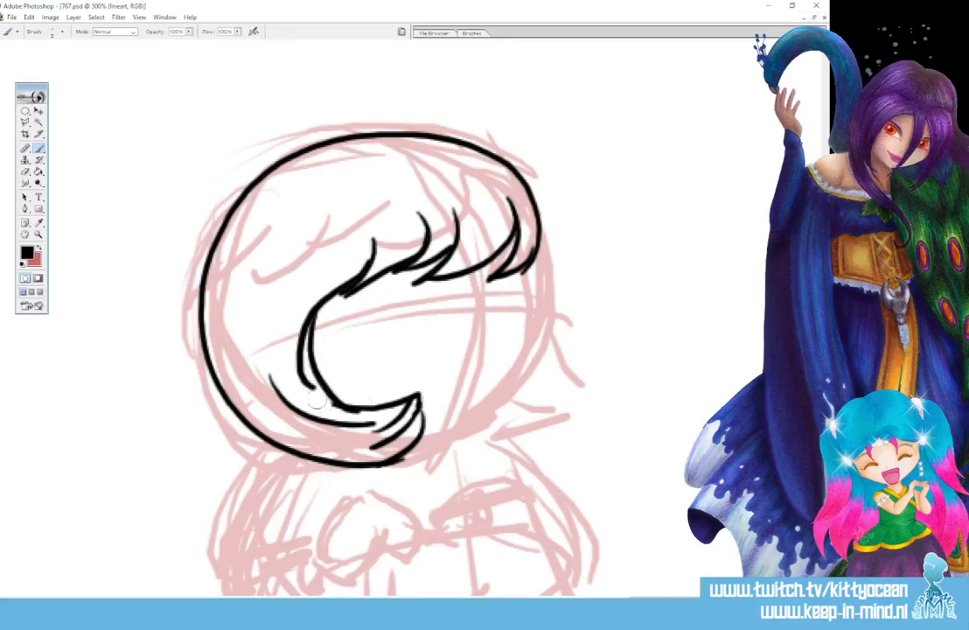
{"action": "left_click_drag", "start_coordinate": [337, 410], "coordinate": [391, 396]}
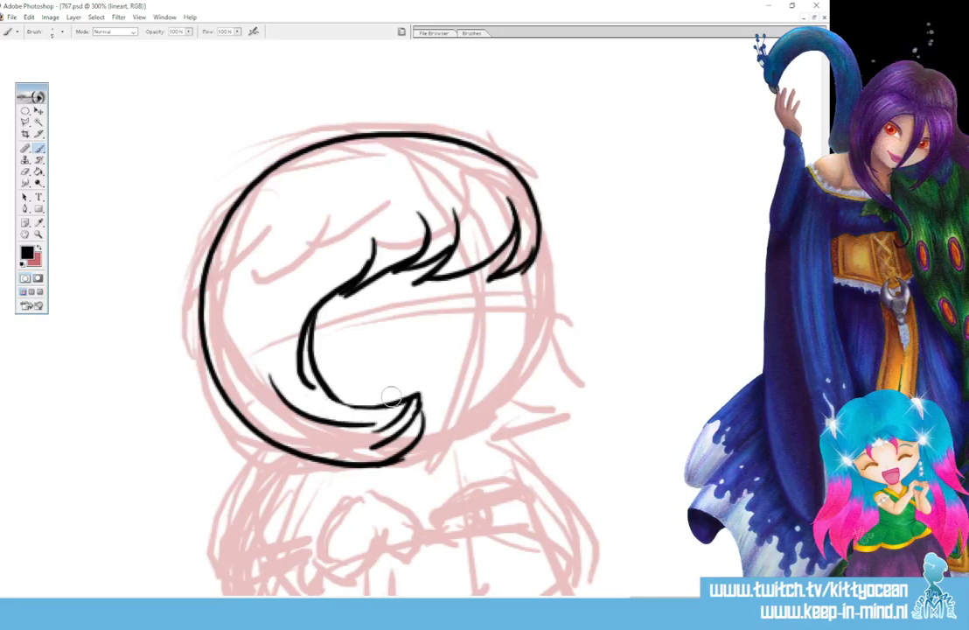
{"action": "mouse_move", "coordinate": [328, 390]}
{"action": "left_mouse_down"}
{"action": "mouse_move", "coordinate": [364, 406]}
{"action": "mouse_move", "coordinate": [357, 398]}
{"action": "mouse_move", "coordinate": [370, 392]}
{"action": "left_mouse_up"}
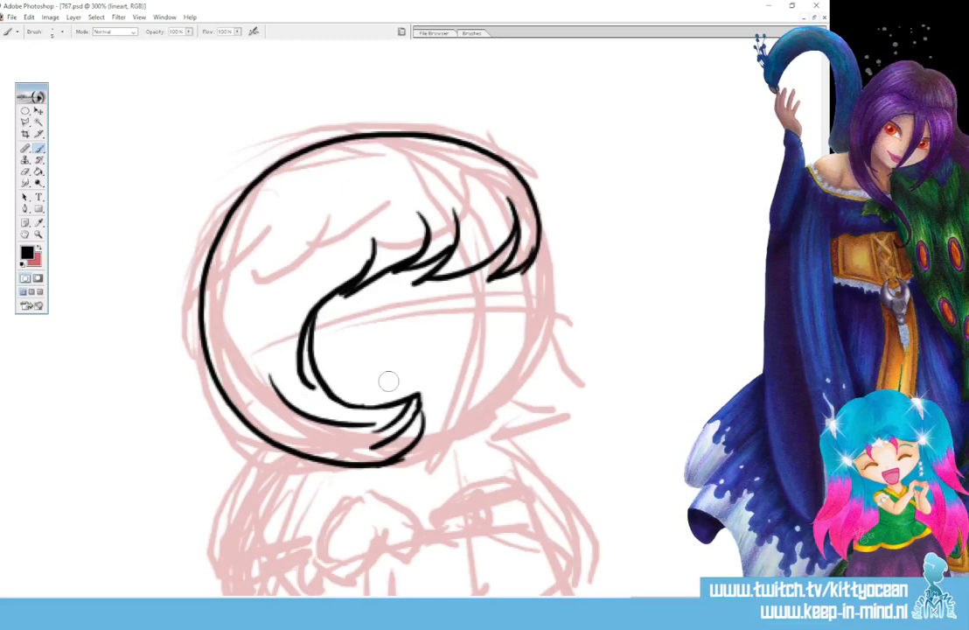
Ink the fourth-panel face's far edge with flicked hair tips beside the jaw, plus two small eyes and a tiny mouth
{"action": "mouse_move", "coordinate": [532, 263]}
{"action": "left_mouse_down"}
{"action": "mouse_move", "coordinate": [532, 315]}
{"action": "mouse_move", "coordinate": [513, 383]}
{"action": "mouse_move", "coordinate": [481, 412]}
{"action": "mouse_move", "coordinate": [420, 441]}
{"action": "left_mouse_up"}
{"action": "mouse_move", "coordinate": [537, 246]}
{"action": "left_mouse_down"}
{"action": "mouse_move", "coordinate": [533, 303]}
{"action": "mouse_move", "coordinate": [569, 414]}
{"action": "left_mouse_up"}
{"action": "left_click_drag", "start_coordinate": [512, 422], "coordinate": [574, 405]}
{"action": "mouse_move", "coordinate": [504, 440]}
{"action": "left_mouse_down"}
{"action": "mouse_move", "coordinate": [520, 446]}
{"action": "mouse_move", "coordinate": [564, 415]}
{"action": "left_mouse_up"}
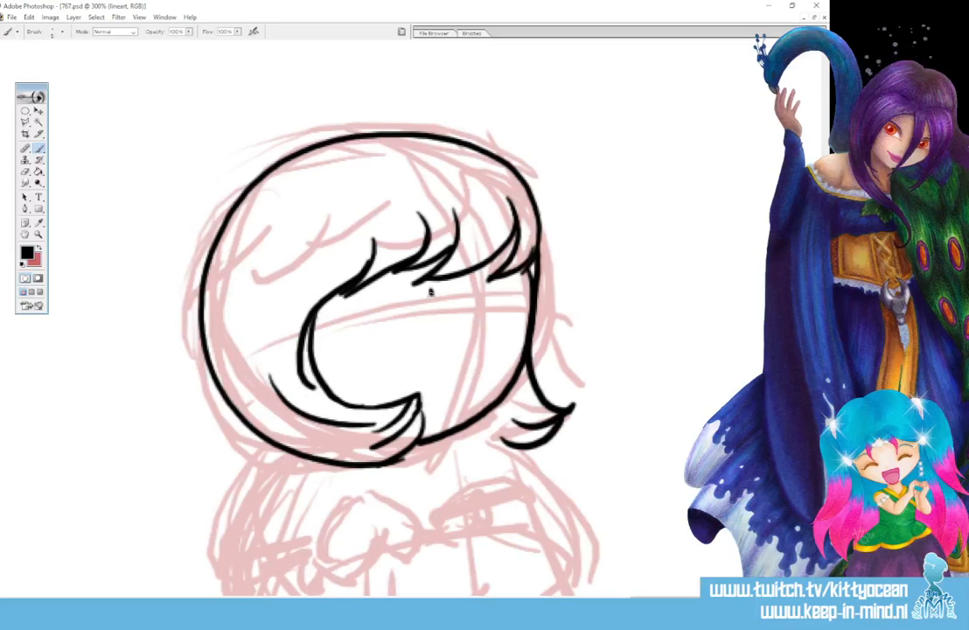
{"action": "left_click_drag", "start_coordinate": [431, 295], "coordinate": [446, 311]}
{"action": "left_click_drag", "start_coordinate": [501, 291], "coordinate": [514, 306]}
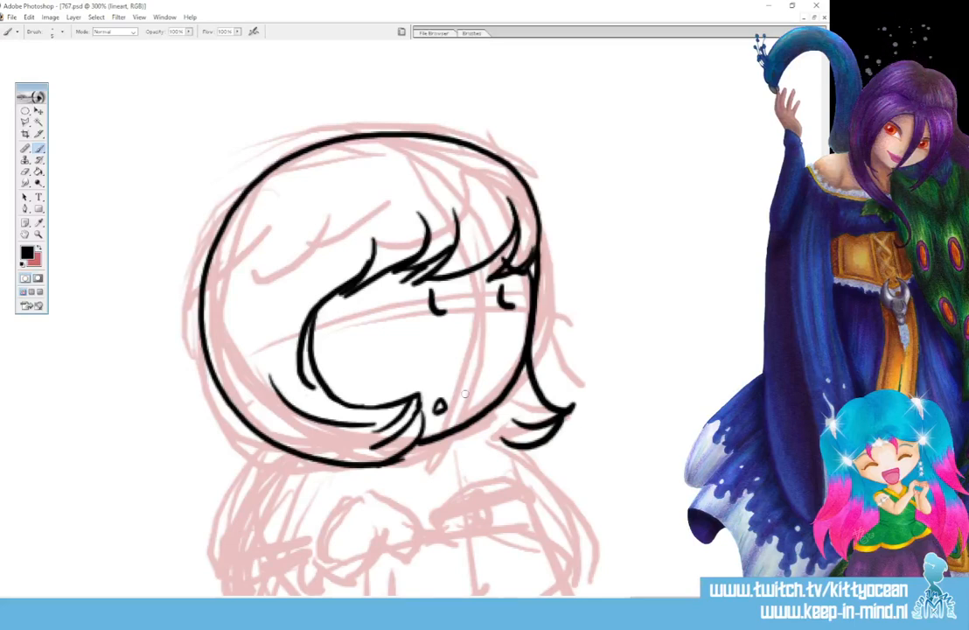
Ink the fourth-panel figure's collar and neckline below the chin, plus the near shoulder curving down to the sleeve
{"action": "scroll", "coordinate": [376, 324], "scroll_direction": "down", "scroll_amount": 3}
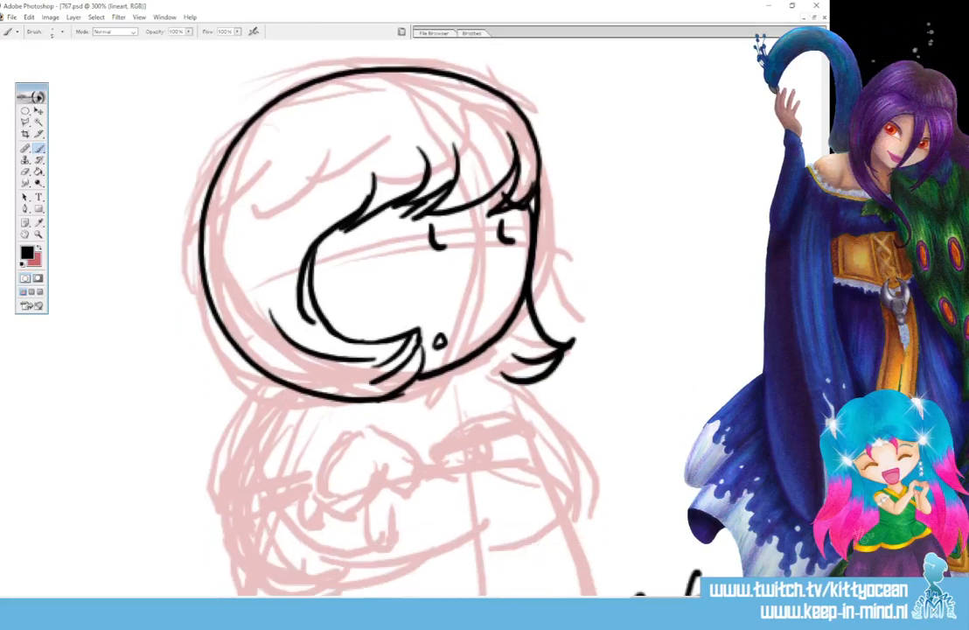
{"action": "scroll", "coordinate": [394, 315], "scroll_direction": "down", "scroll_amount": 2}
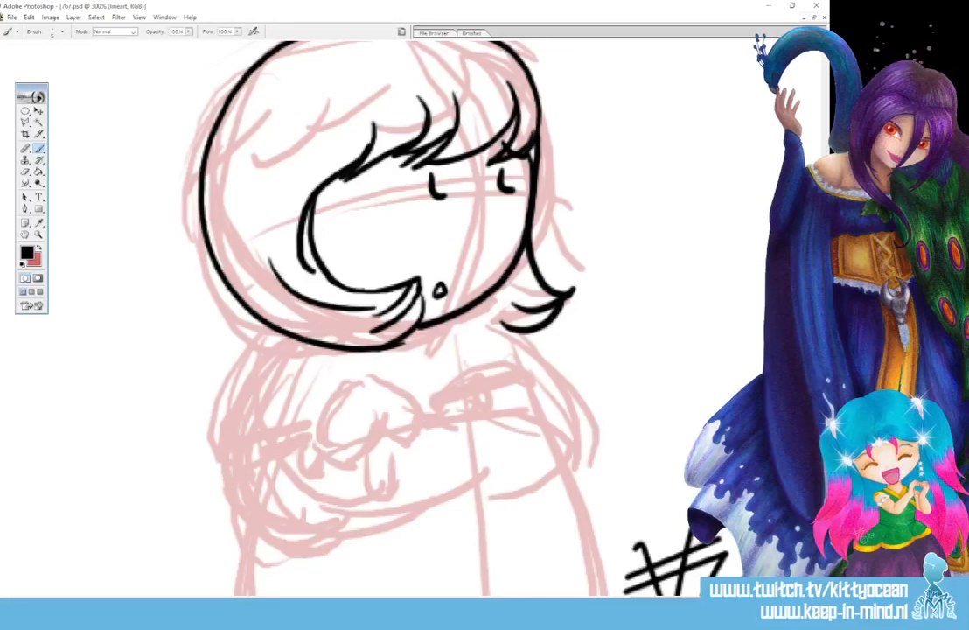
{"action": "scroll", "coordinate": [394, 315], "scroll_direction": "down", "scroll_amount": 4}
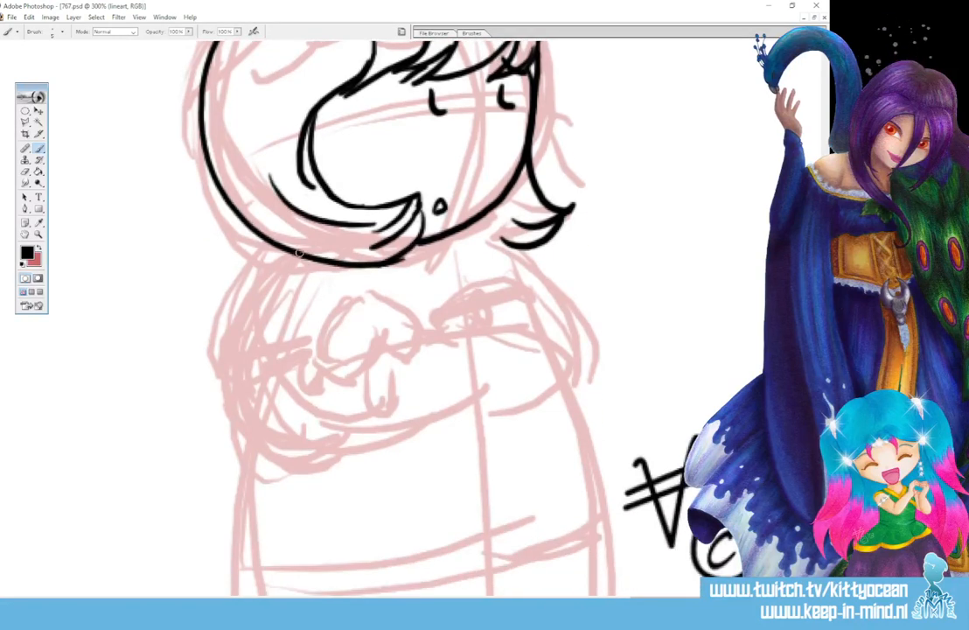
{"action": "left_click_drag", "start_coordinate": [297, 256], "coordinate": [424, 245]}
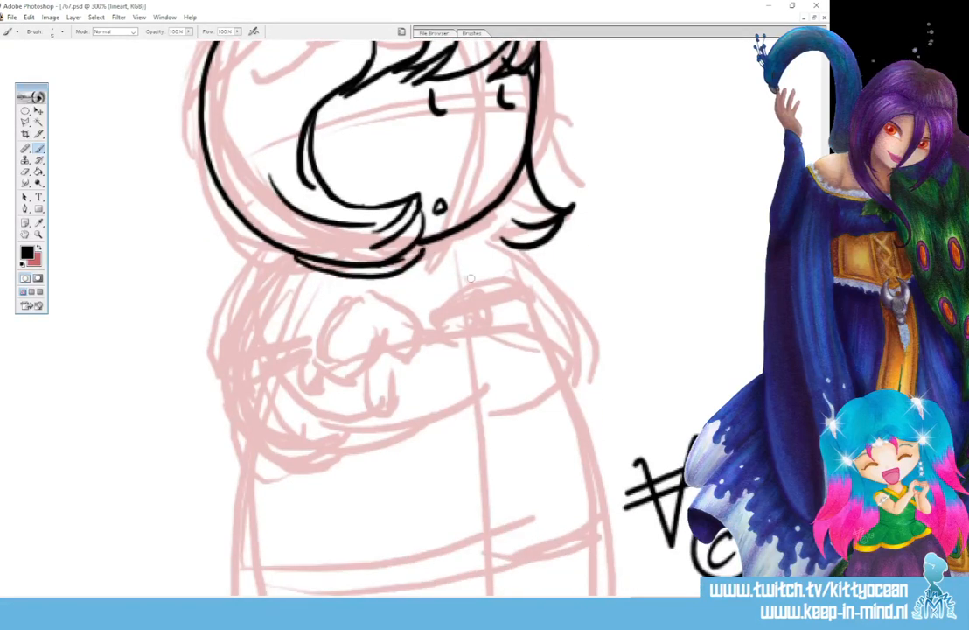
{"action": "key", "text": "ctrl+z"}
{"action": "left_click_drag", "start_coordinate": [438, 246], "coordinate": [440, 257]}
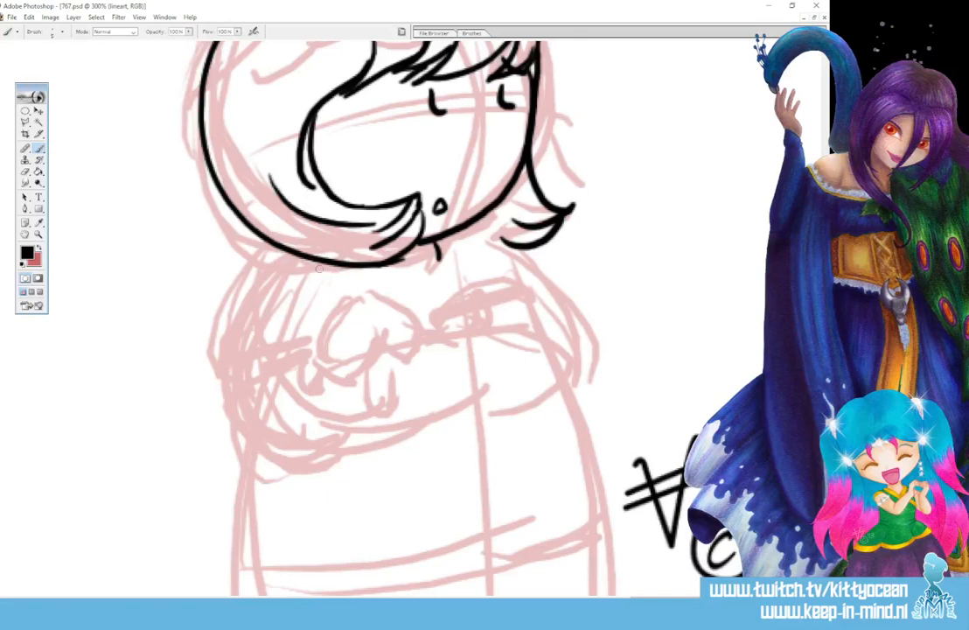
{"action": "mouse_move", "coordinate": [297, 256]}
{"action": "left_mouse_down"}
{"action": "mouse_move", "coordinate": [379, 273]}
{"action": "mouse_move", "coordinate": [472, 259]}
{"action": "mouse_move", "coordinate": [461, 251]}
{"action": "left_mouse_up"}
{"action": "left_click_drag", "start_coordinate": [281, 255], "coordinate": [226, 380]}
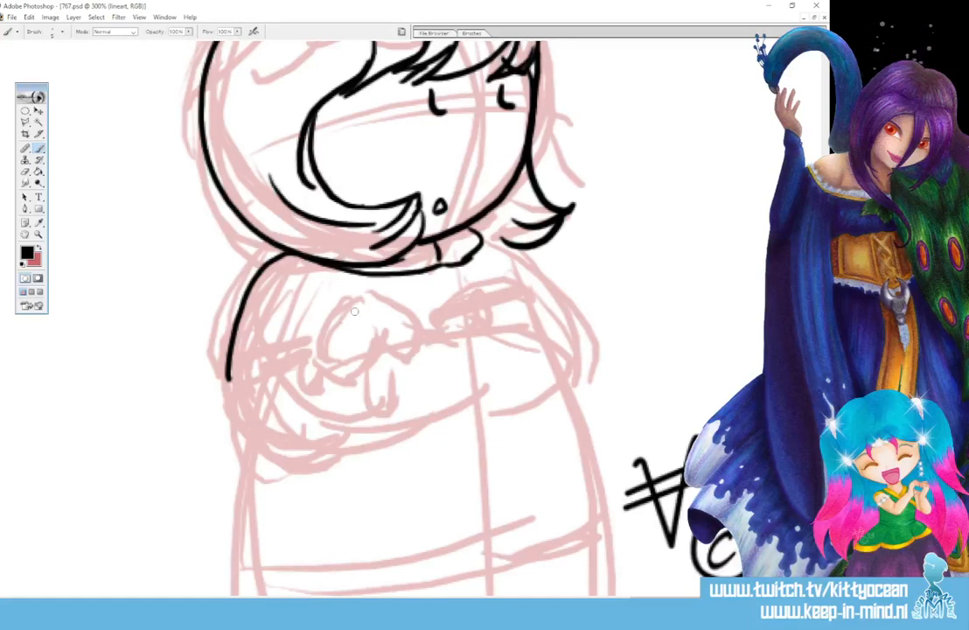
Ink the fourth-panel puppy's resting head with its nose, closed eye and hanging ear, and two small paws beneath the muzzle
{"action": "mouse_move", "coordinate": [358, 308]}
{"action": "left_mouse_down"}
{"action": "mouse_move", "coordinate": [313, 345]}
{"action": "mouse_move", "coordinate": [362, 357]}
{"action": "mouse_move", "coordinate": [395, 325]}
{"action": "mouse_move", "coordinate": [385, 355]}
{"action": "mouse_move", "coordinate": [363, 327]}
{"action": "mouse_move", "coordinate": [316, 341]}
{"action": "mouse_move", "coordinate": [322, 334]}
{"action": "left_mouse_up"}
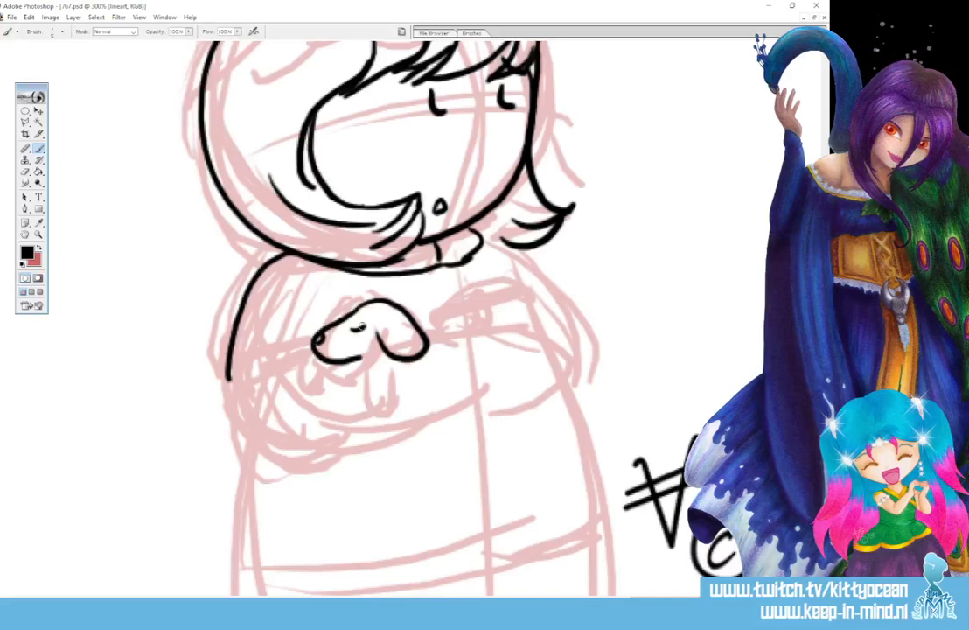
{"action": "mouse_move", "coordinate": [380, 344]}
{"action": "left_mouse_down"}
{"action": "mouse_move", "coordinate": [354, 381]}
{"action": "mouse_move", "coordinate": [387, 351]}
{"action": "mouse_move", "coordinate": [358, 380]}
{"action": "left_mouse_up"}
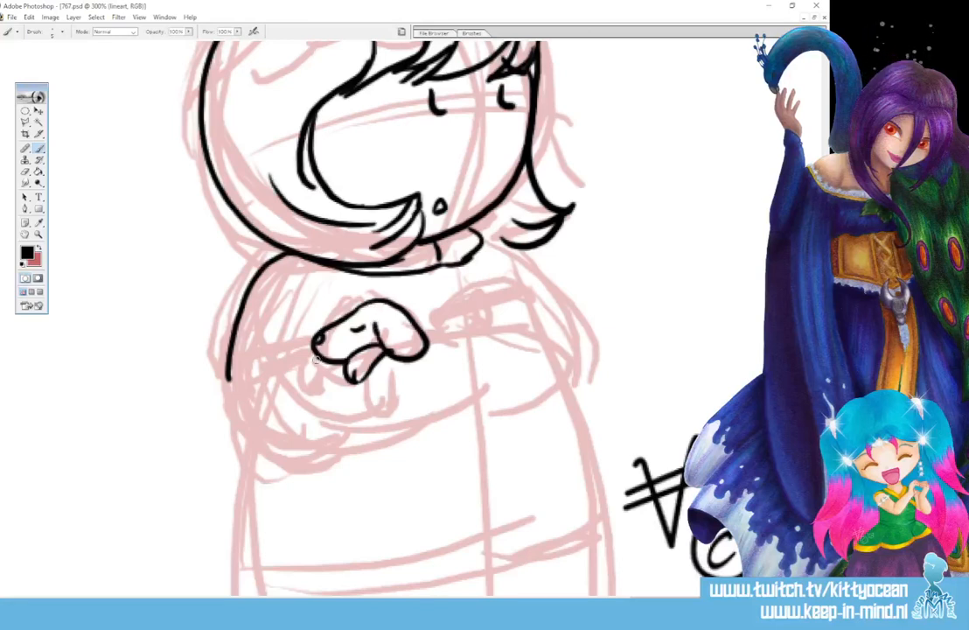
{"action": "left_click_drag", "start_coordinate": [315, 358], "coordinate": [339, 376]}
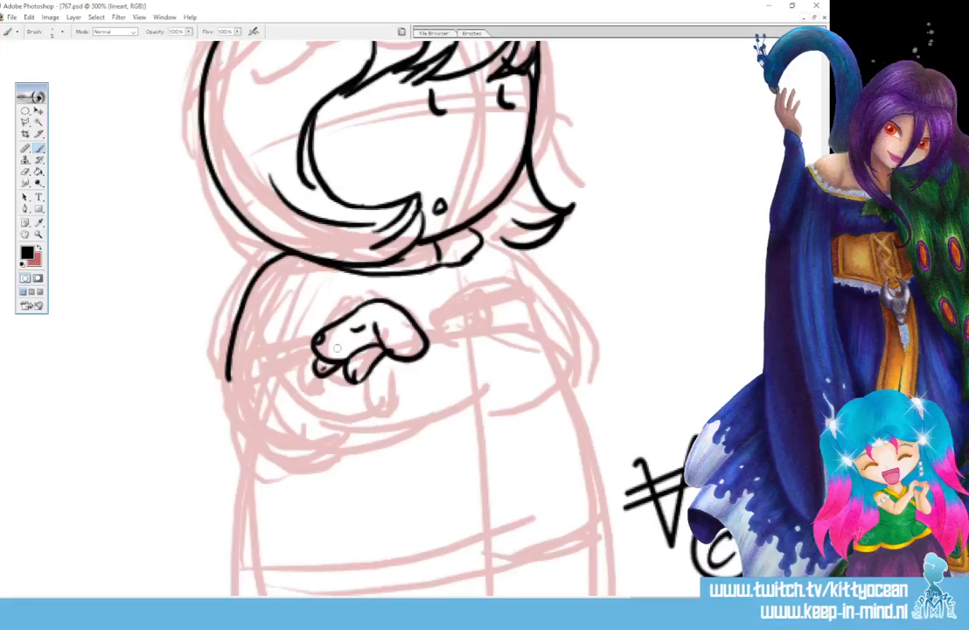
Ink the fourth-panel figure's near sleeve cuff, a short fold line above the puppy's muzzle, and the rounded forearm beneath the puppy
{"action": "mouse_move", "coordinate": [225, 394]}
{"action": "left_mouse_down"}
{"action": "mouse_move", "coordinate": [308, 344]}
{"action": "mouse_move", "coordinate": [321, 301]}
{"action": "left_mouse_up"}
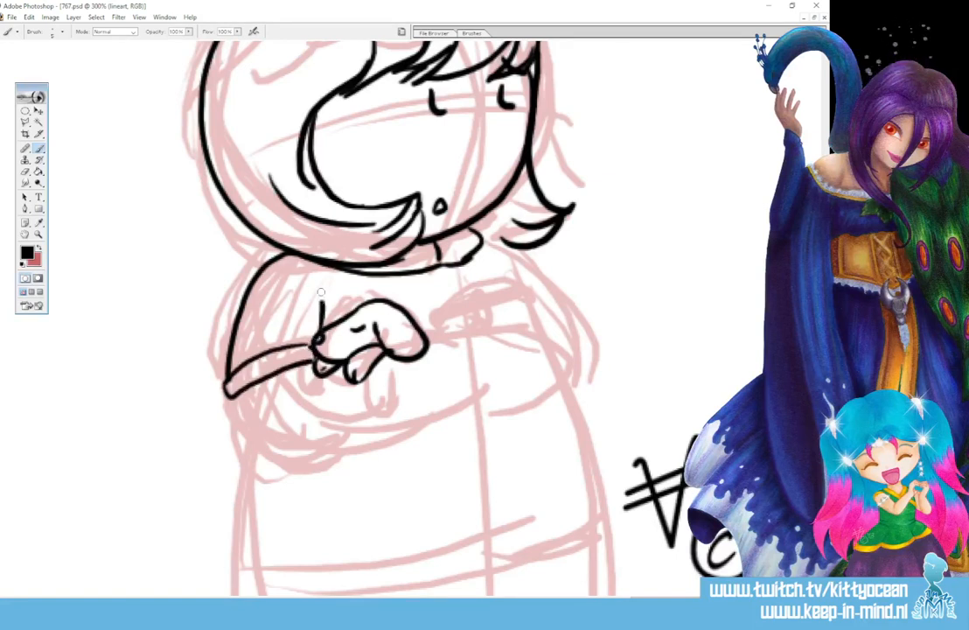
{"action": "mouse_move", "coordinate": [232, 396]}
{"action": "left_mouse_down"}
{"action": "mouse_move", "coordinate": [239, 413]}
{"action": "mouse_move", "coordinate": [389, 435]}
{"action": "mouse_move", "coordinate": [496, 383]}
{"action": "left_mouse_up"}
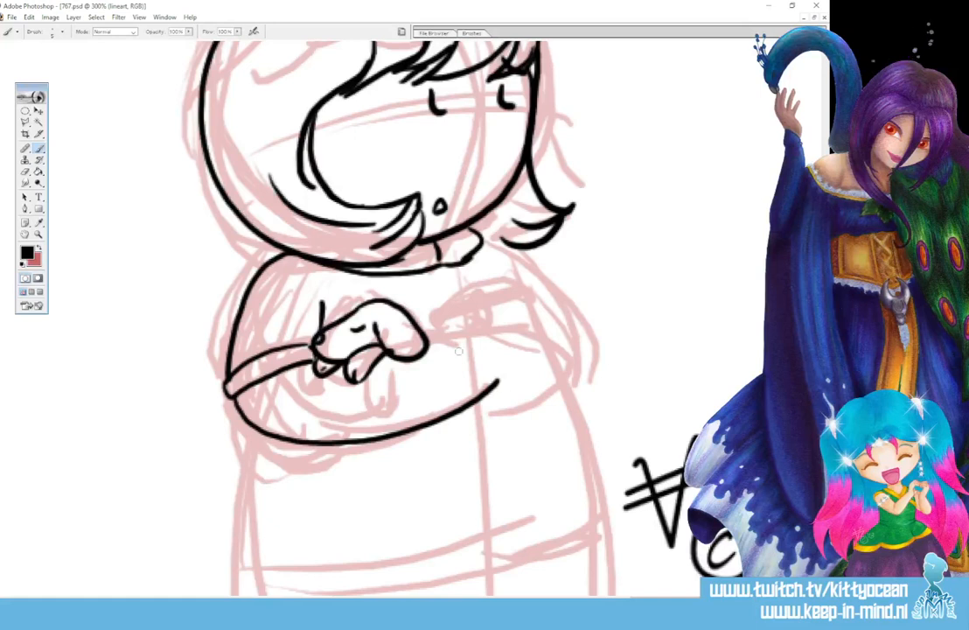
{"action": "mouse_move", "coordinate": [428, 344]}
{"action": "left_mouse_down"}
{"action": "mouse_move", "coordinate": [475, 340]}
{"action": "mouse_move", "coordinate": [496, 384]}
{"action": "left_mouse_up"}
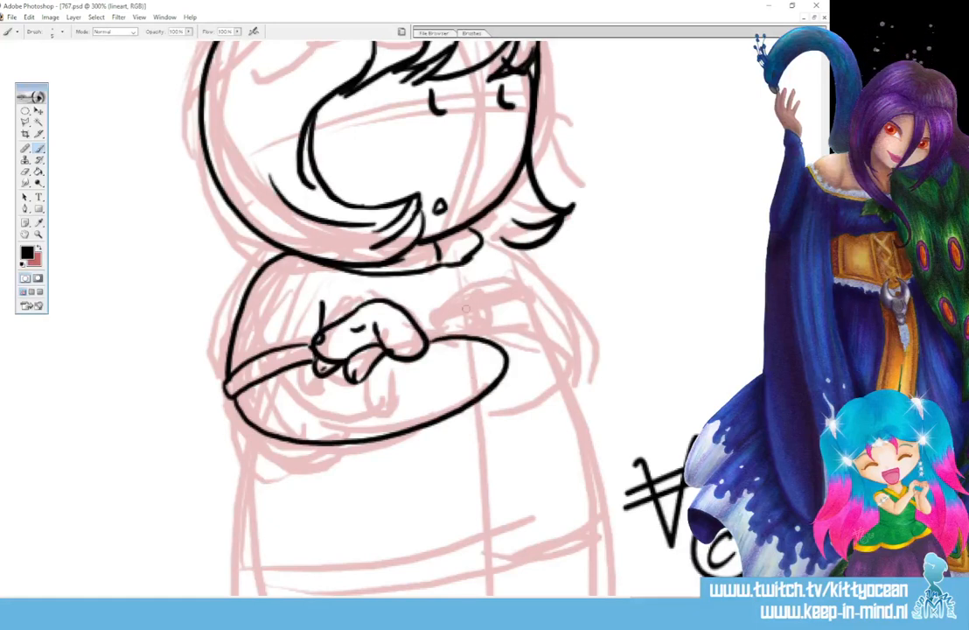
Ink the fourth-panel figure's far arm, with the forearm curving behind the puppy, the rounded outer outline, and the sleeve with its double cuff line
{"action": "mouse_move", "coordinate": [421, 324]}
{"action": "left_mouse_down"}
{"action": "mouse_move", "coordinate": [459, 313]}
{"action": "mouse_move", "coordinate": [510, 322]}
{"action": "mouse_move", "coordinate": [542, 351]}
{"action": "left_mouse_up"}
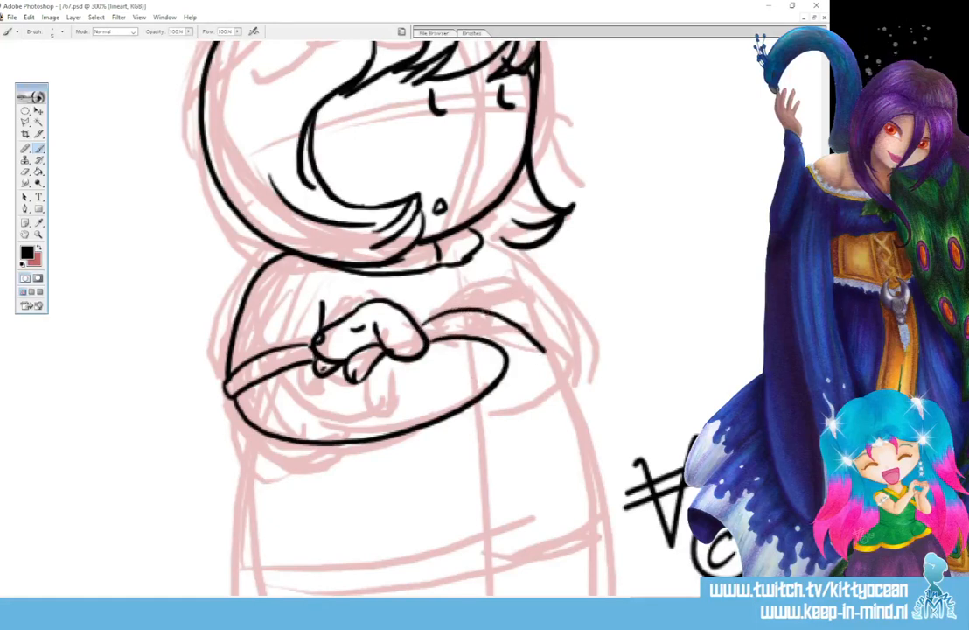
{"action": "mouse_move", "coordinate": [468, 409]}
{"action": "left_mouse_down"}
{"action": "mouse_move", "coordinate": [529, 421]}
{"action": "mouse_move", "coordinate": [582, 354]}
{"action": "mouse_move", "coordinate": [539, 269]}
{"action": "mouse_move", "coordinate": [457, 254]}
{"action": "left_mouse_up"}
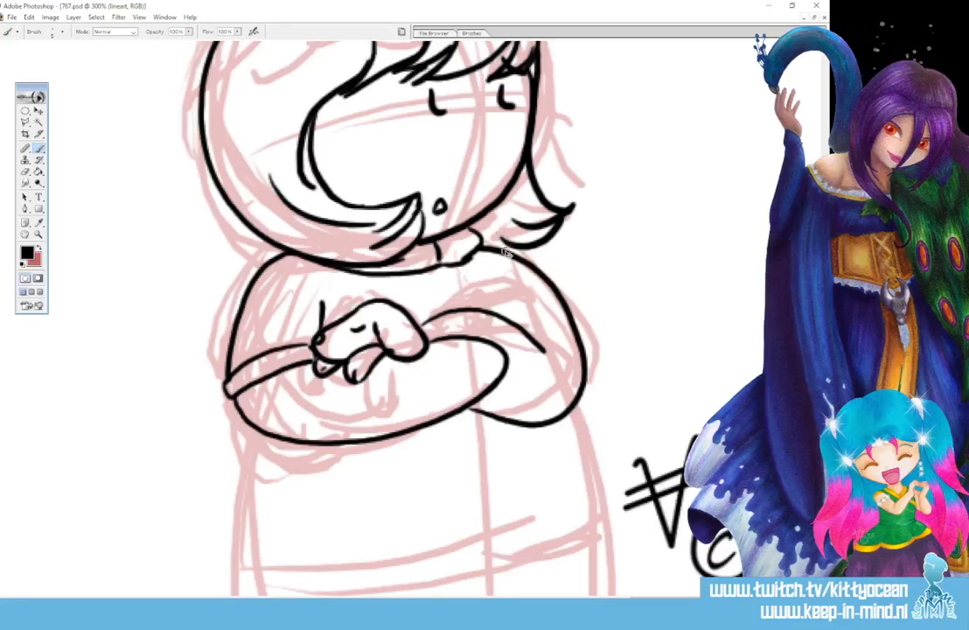
{"action": "key", "text": "ctrl+z"}
{"action": "mouse_move", "coordinate": [420, 208]}
{"action": "left_mouse_down"}
{"action": "mouse_move", "coordinate": [486, 244]}
{"action": "mouse_move", "coordinate": [575, 373]}
{"action": "mouse_move", "coordinate": [479, 394]}
{"action": "left_mouse_up"}
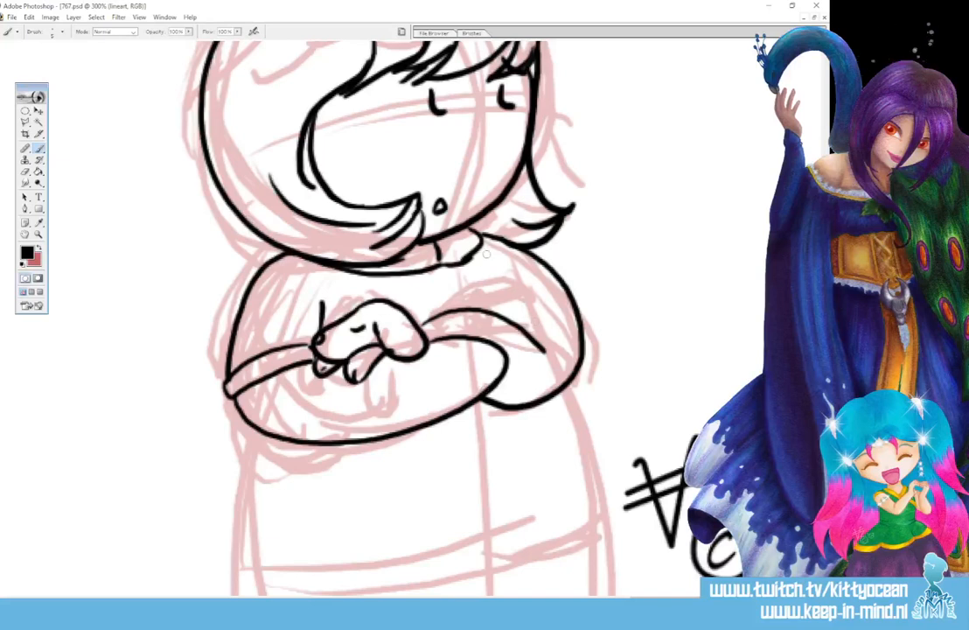
{"action": "mouse_move", "coordinate": [486, 259]}
{"action": "left_mouse_down"}
{"action": "mouse_move", "coordinate": [516, 312]}
{"action": "mouse_move", "coordinate": [570, 290]}
{"action": "left_mouse_up"}
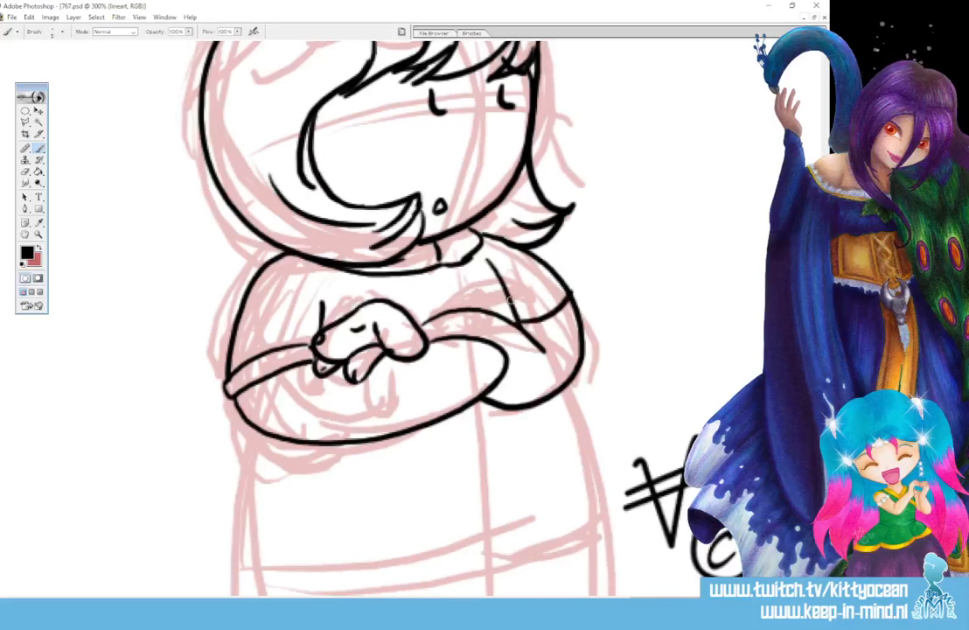
{"action": "left_click_drag", "start_coordinate": [520, 322], "coordinate": [572, 308]}
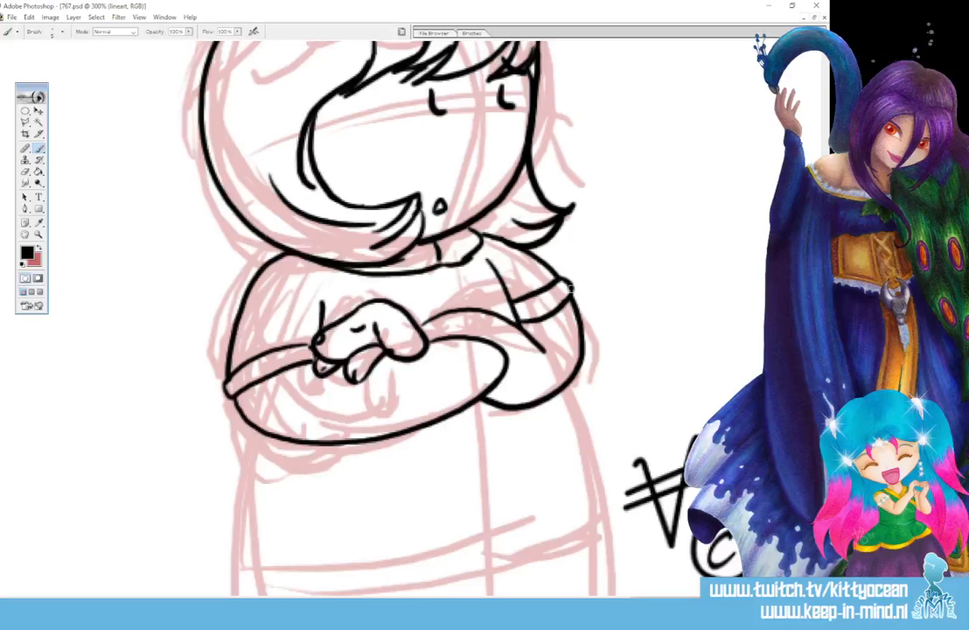
Ink the fourth-panel figure's shirt with its front opening, sides and curved hem, and the leg tops down to the panel border
{"action": "mouse_move", "coordinate": [437, 247]}
{"action": "left_mouse_down"}
{"action": "mouse_move", "coordinate": [487, 346]}
{"action": "mouse_move", "coordinate": [492, 422]}
{"action": "left_mouse_up"}
{"action": "scroll", "coordinate": [394, 315], "scroll_direction": "down", "scroll_amount": 3}
{"action": "mouse_move", "coordinate": [244, 309]}
{"action": "left_mouse_down"}
{"action": "mouse_move", "coordinate": [227, 354]}
{"action": "mouse_move", "coordinate": [325, 458]}
{"action": "mouse_move", "coordinate": [441, 457]}
{"action": "mouse_move", "coordinate": [492, 420]}
{"action": "mouse_move", "coordinate": [499, 438]}
{"action": "mouse_move", "coordinate": [506, 424]}
{"action": "left_mouse_up"}
{"action": "key", "text": "b"}
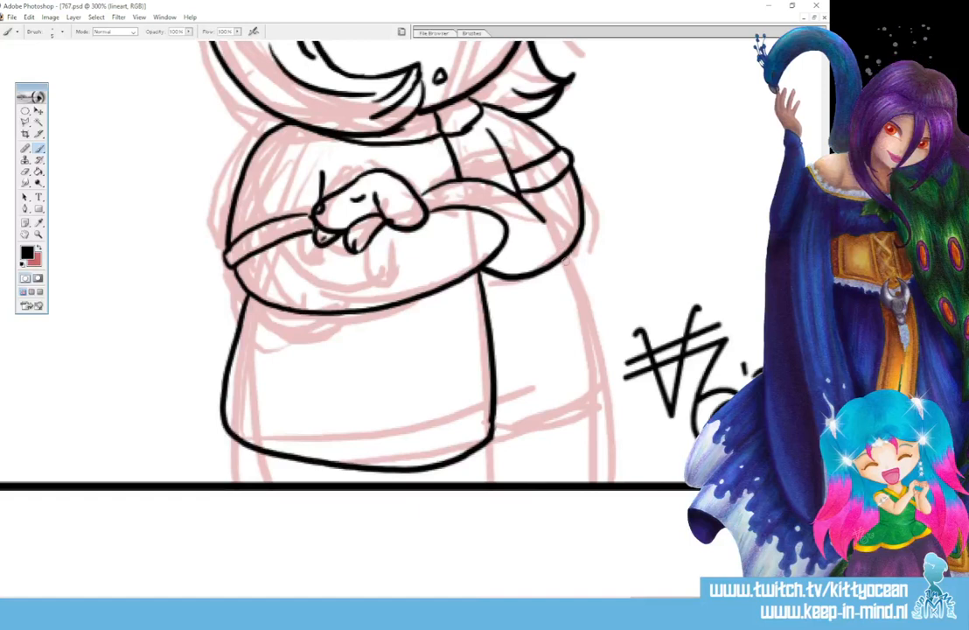
{"action": "mouse_move", "coordinate": [568, 254]}
{"action": "left_mouse_down"}
{"action": "mouse_move", "coordinate": [597, 314]}
{"action": "mouse_move", "coordinate": [594, 420]}
{"action": "left_mouse_up"}
{"action": "mouse_move", "coordinate": [494, 445]}
{"action": "left_mouse_down"}
{"action": "mouse_move", "coordinate": [521, 450]}
{"action": "mouse_move", "coordinate": [597, 419]}
{"action": "mouse_move", "coordinate": [573, 482]}
{"action": "left_mouse_up"}
{"action": "left_click_drag", "start_coordinate": [242, 444], "coordinate": [237, 480]}
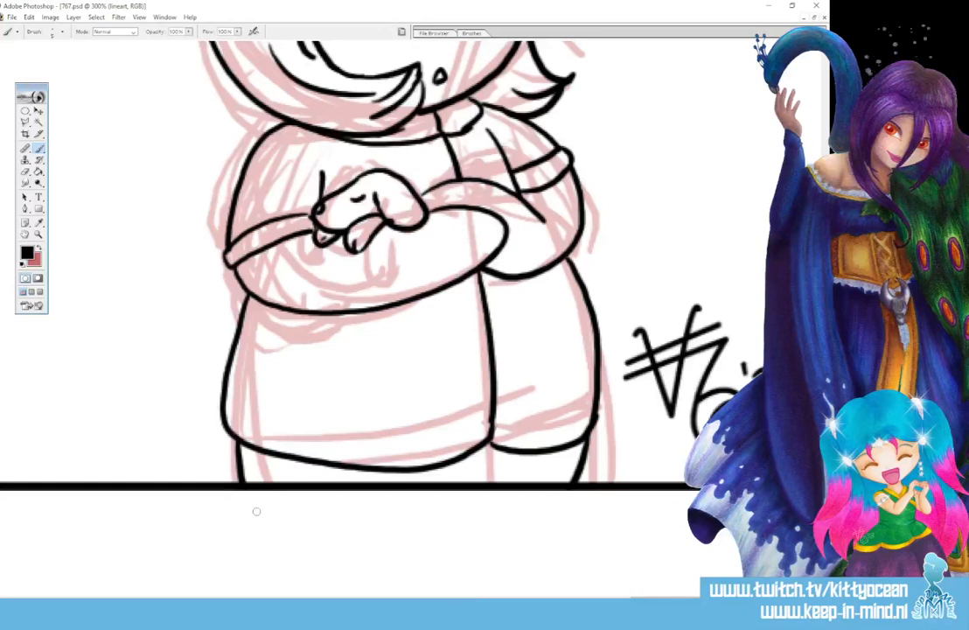
Duplicate the lineart layer as "lineart copy" in 767.psd and switch to the Elliptical Marquee tool
{"action": "key", "text": "ctrl+minus"}
{"action": "key", "text": "ctrl+minus"}
{"action": "key", "text": "ctrl+minus"}
{"action": "key", "text": "ctrl+minus"}
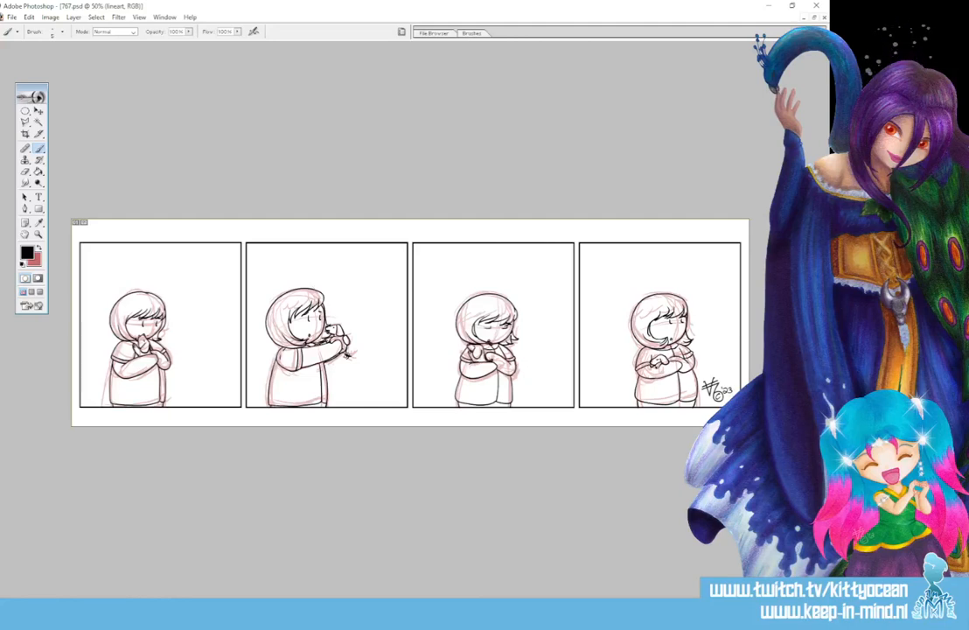
{"action": "key", "text": "ctrl+alt+j"}
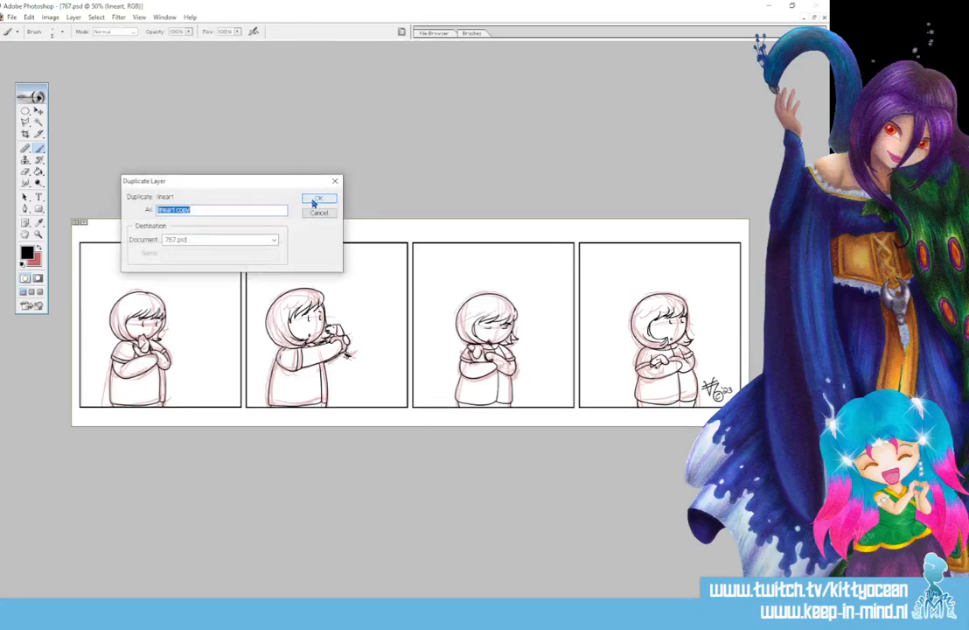
{"action": "left_click", "coordinate": [317, 200]}
{"action": "left_click", "coordinate": [25, 111]}
{"action": "left_click", "coordinate": [74, 106]}
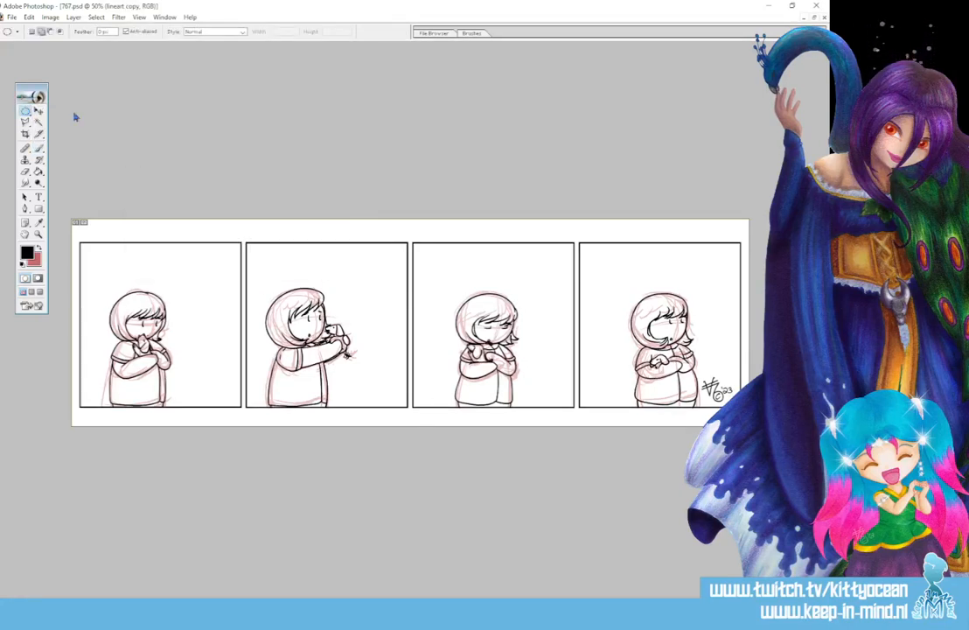
Select the second-panel figure with a rectangular marquee on lineart copy and scale it to about 95% in width and height
{"action": "key", "text": "shift+m"}
{"action": "left_click_drag", "start_coordinate": [253, 278], "coordinate": [370, 425]}
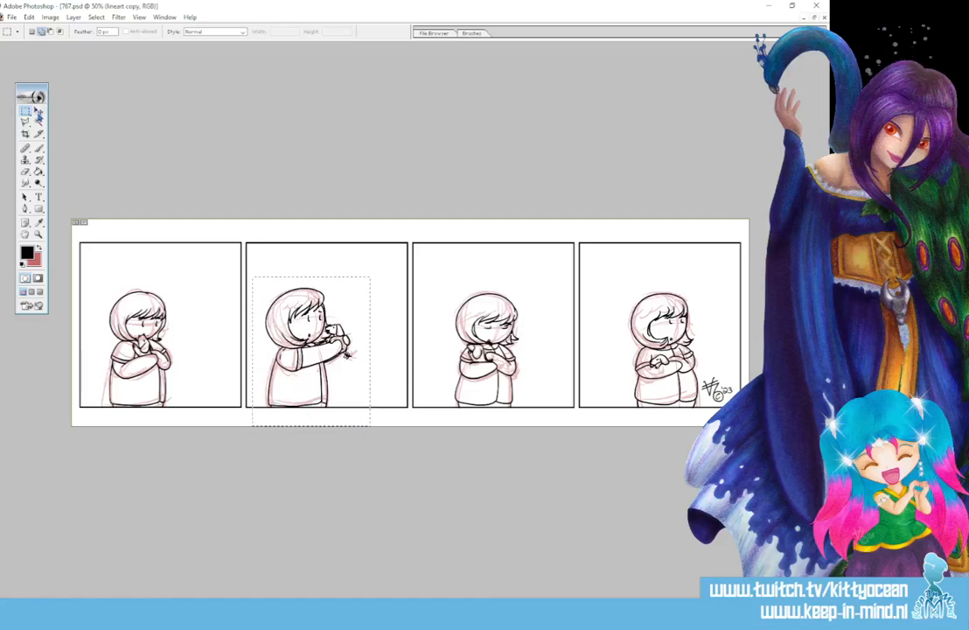
{"action": "key", "text": "v"}
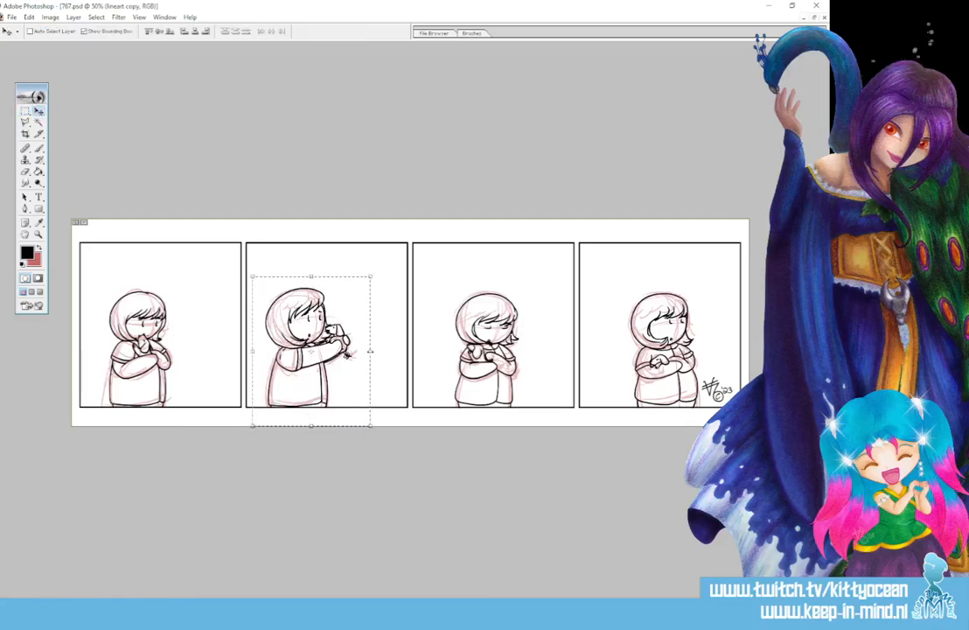
{"action": "left_click_drag", "start_coordinate": [370, 351], "coordinate": [365, 351]}
{"action": "left_click_drag", "start_coordinate": [308, 277], "coordinate": [309, 282]}
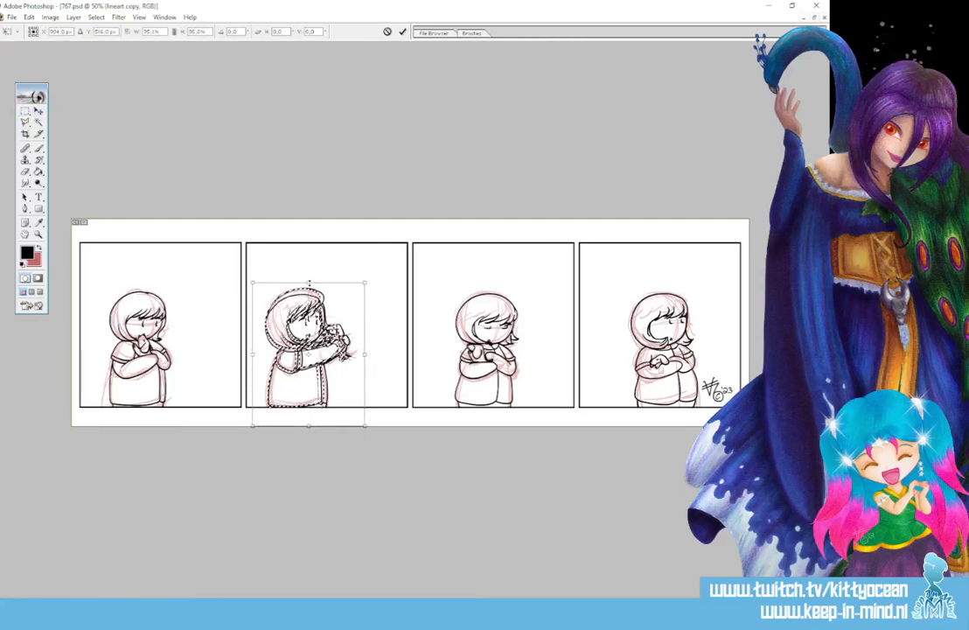
{"action": "key", "text": "Return"}
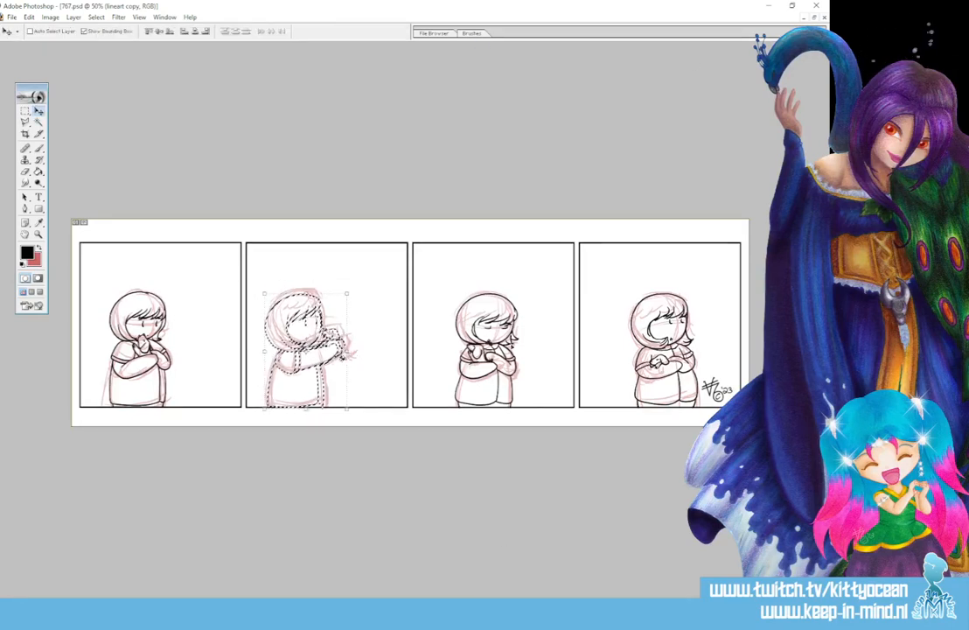
Narrow the second-panel figure slightly more from its back side and deselect it
{"action": "key", "text": "ctrl+t"}
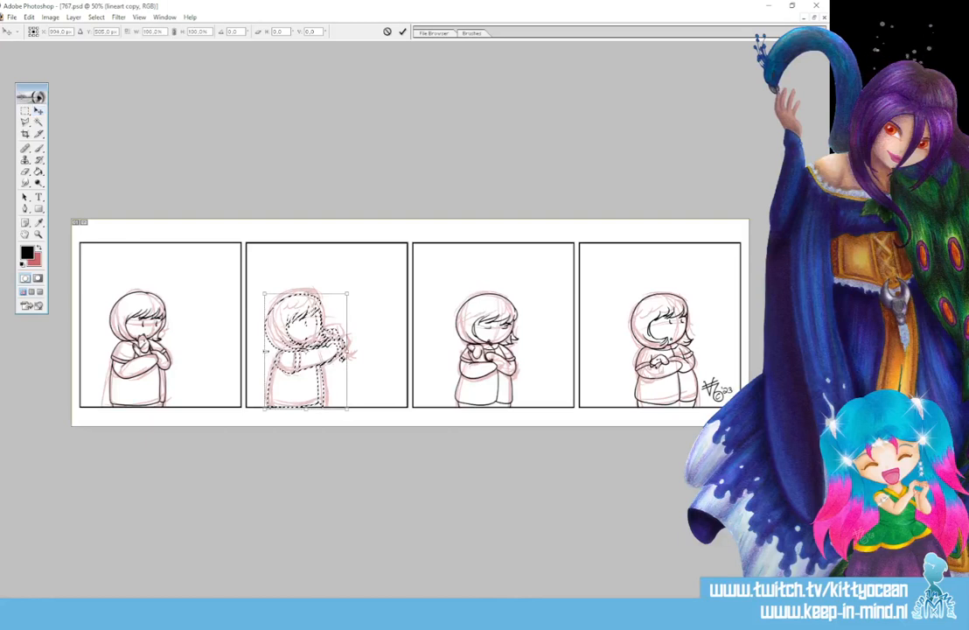
{"action": "left_click_drag", "start_coordinate": [264, 351], "coordinate": [267, 350]}
{"action": "left_click", "coordinate": [402, 31]}
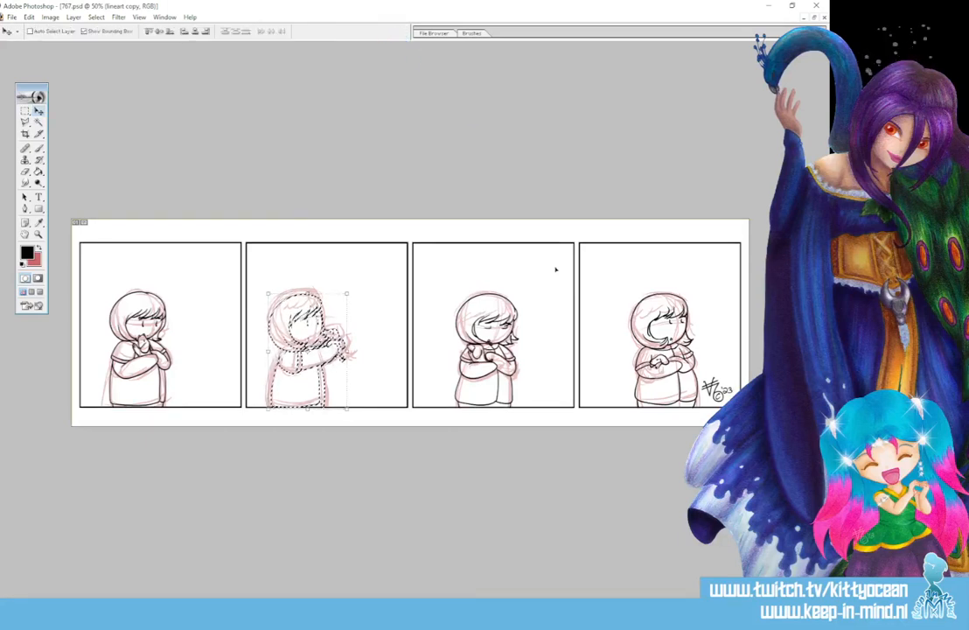
{"action": "key", "text": "ctrl+d"}
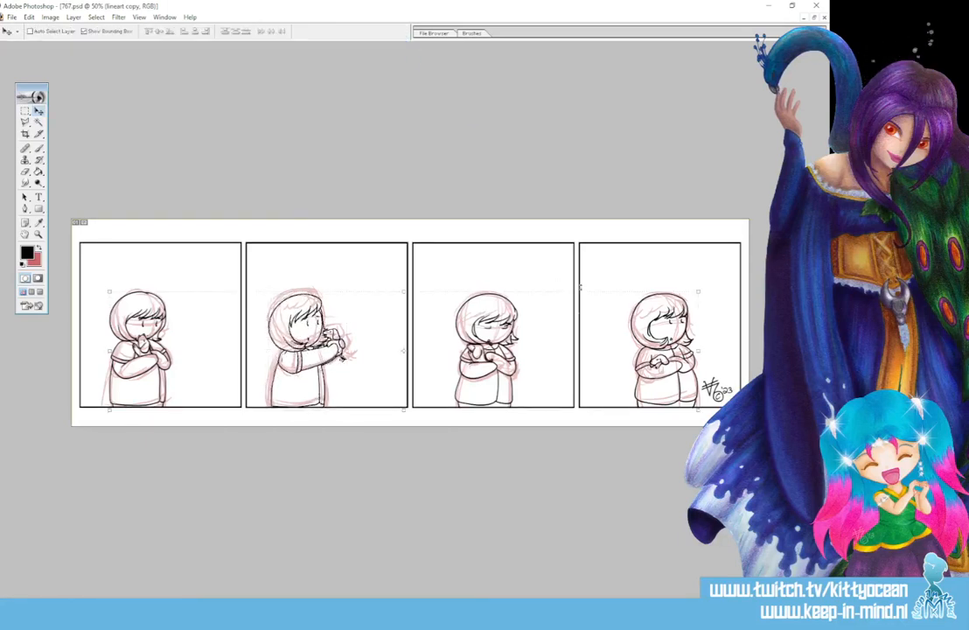
Select the fourth-panel figure with a rectangular marquee, narrow it to about 96.6% width from its front side, and deselect it
{"action": "left_click", "coordinate": [25, 111]}
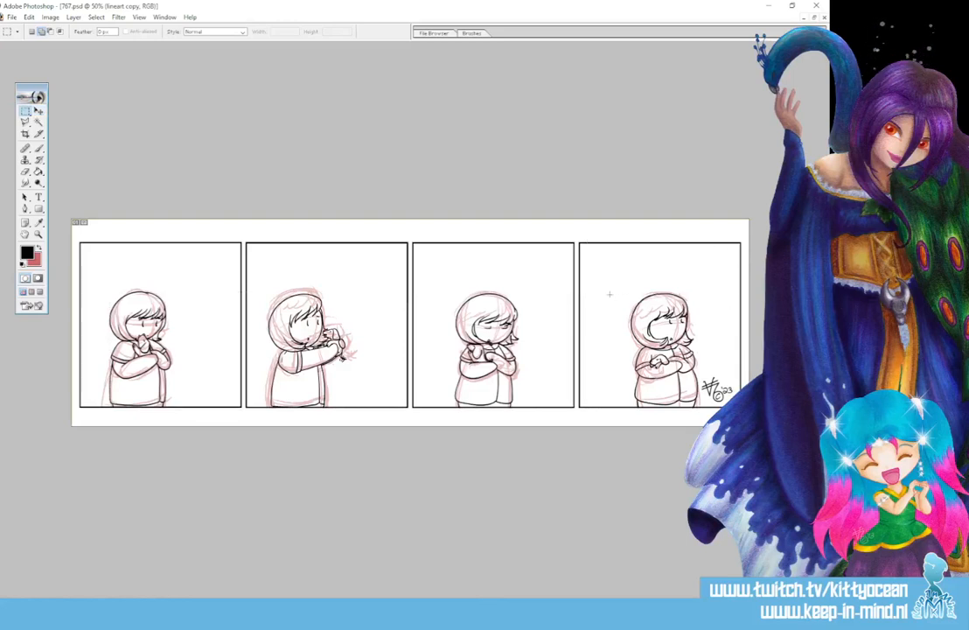
{"action": "left_click_drag", "start_coordinate": [620, 282], "coordinate": [713, 426]}
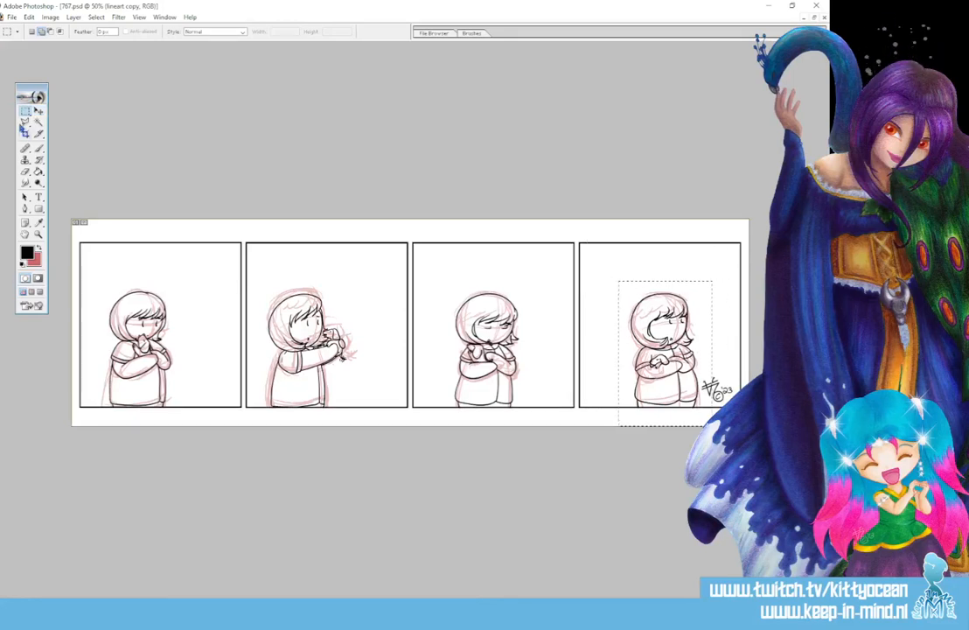
{"action": "left_click", "coordinate": [38, 111]}
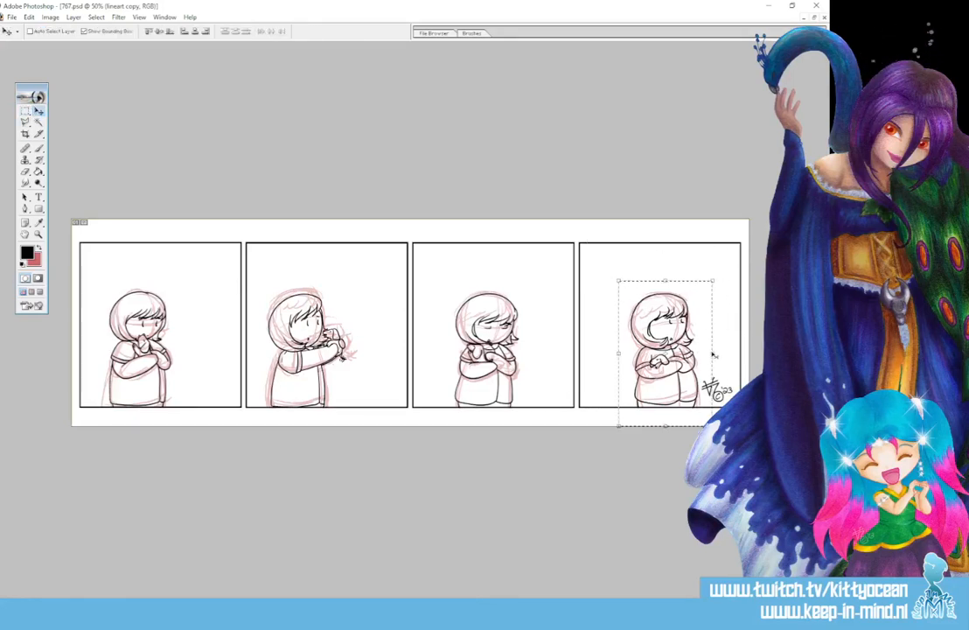
{"action": "left_click_drag", "start_coordinate": [713, 353], "coordinate": [710, 353]}
{"action": "key", "text": "Return"}
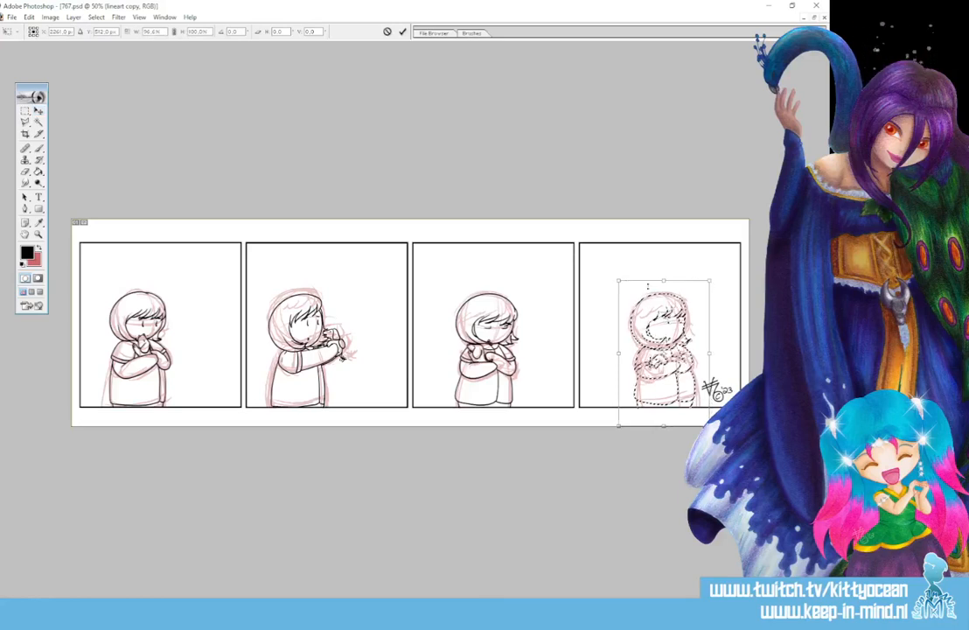
{"action": "left_click", "coordinate": [402, 32]}
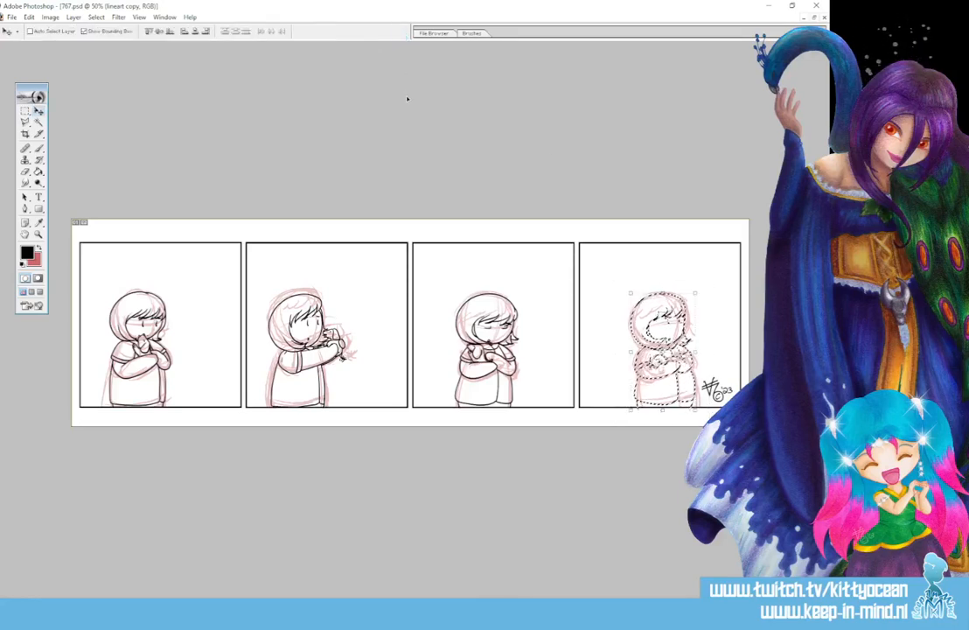
{"action": "key", "text": "ctrl+d"}
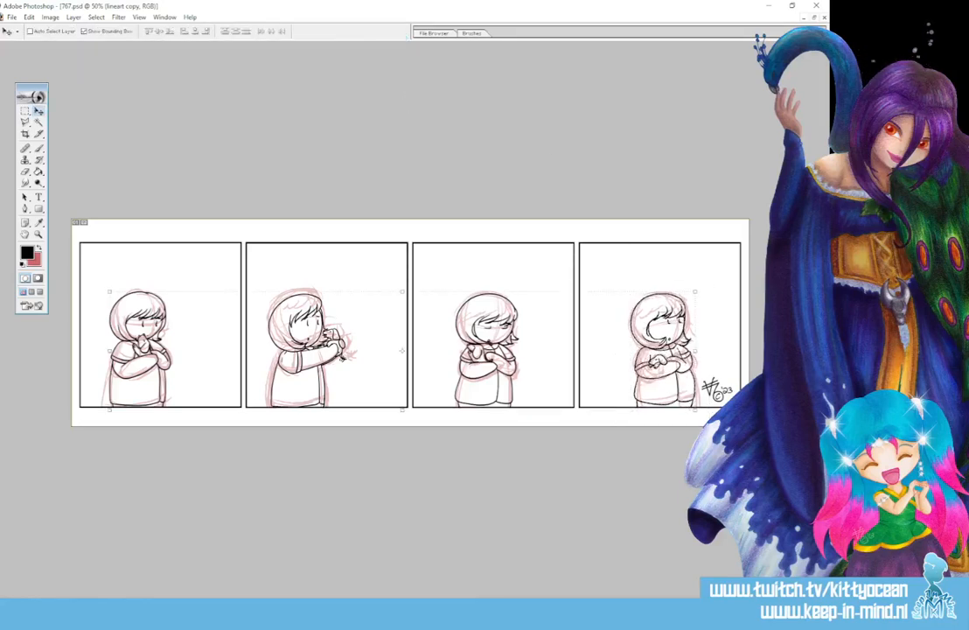
Reselect the fourth-panel figure and narrow it again to about 96.4% width from its back side
{"action": "left_click", "coordinate": [26, 111]}
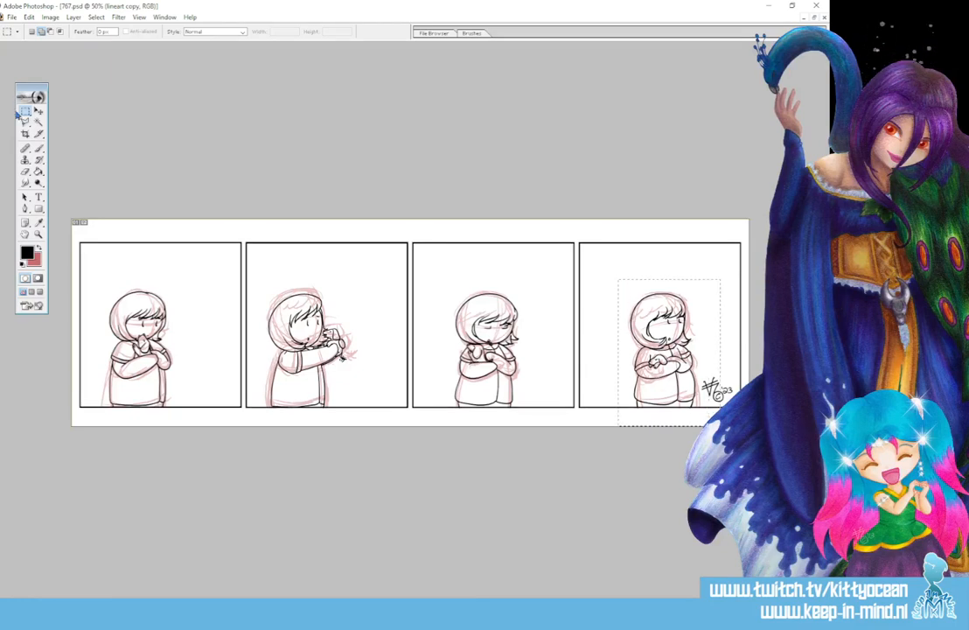
{"action": "key", "text": "ctrl+t"}
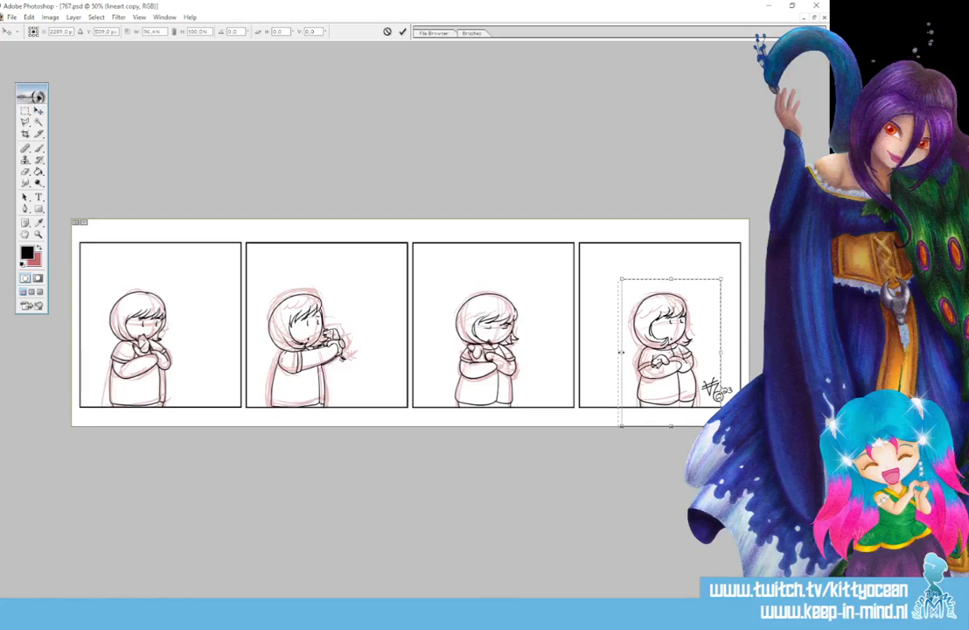
{"action": "left_click", "coordinate": [402, 32]}
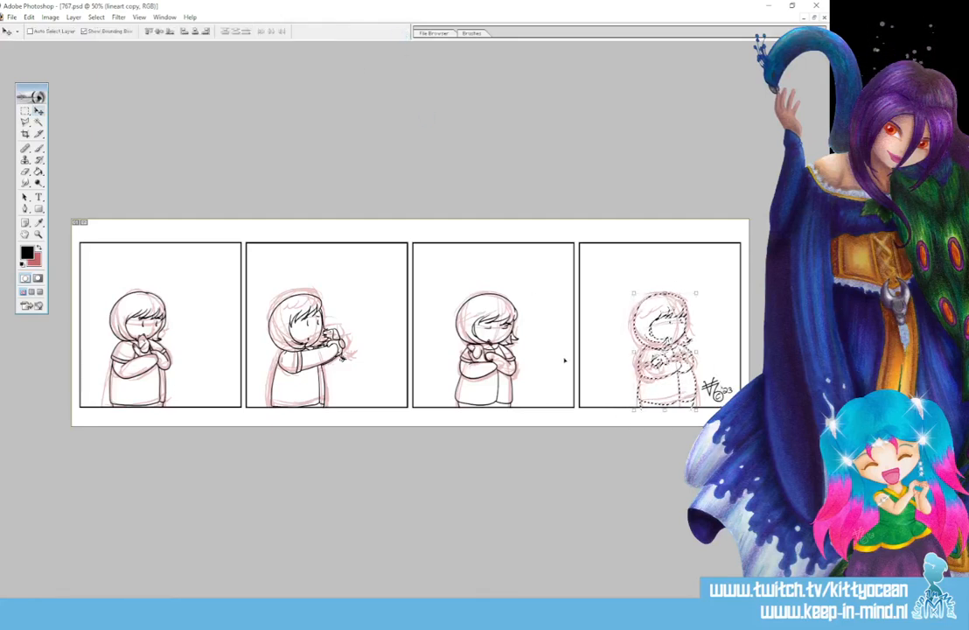
{"action": "key", "text": "ctrl+d"}
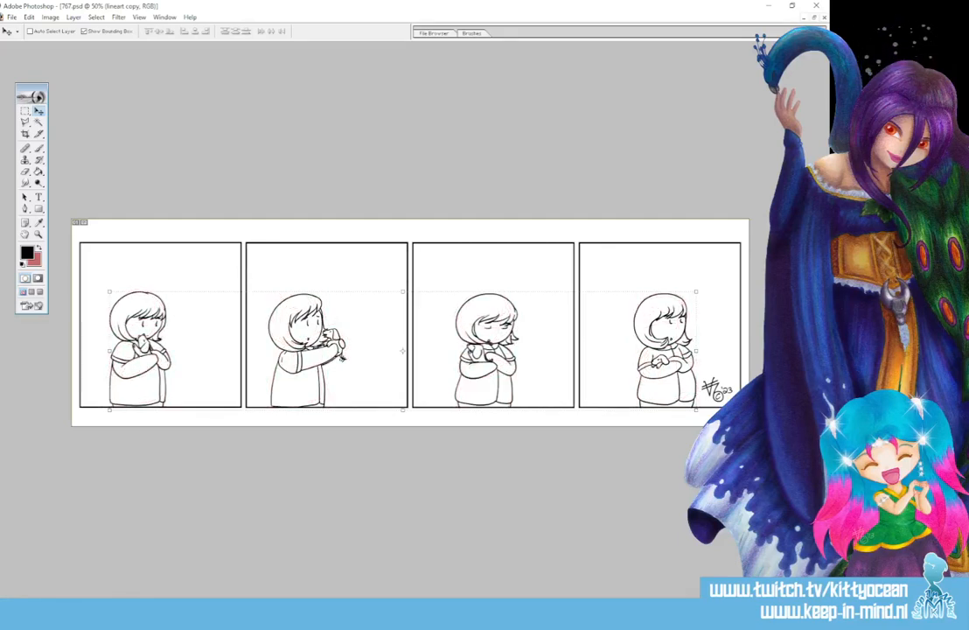
Merge the lineart copy layer down into Layer 17 and then into Layer 16
{"action": "key", "text": "ctrl+e"}
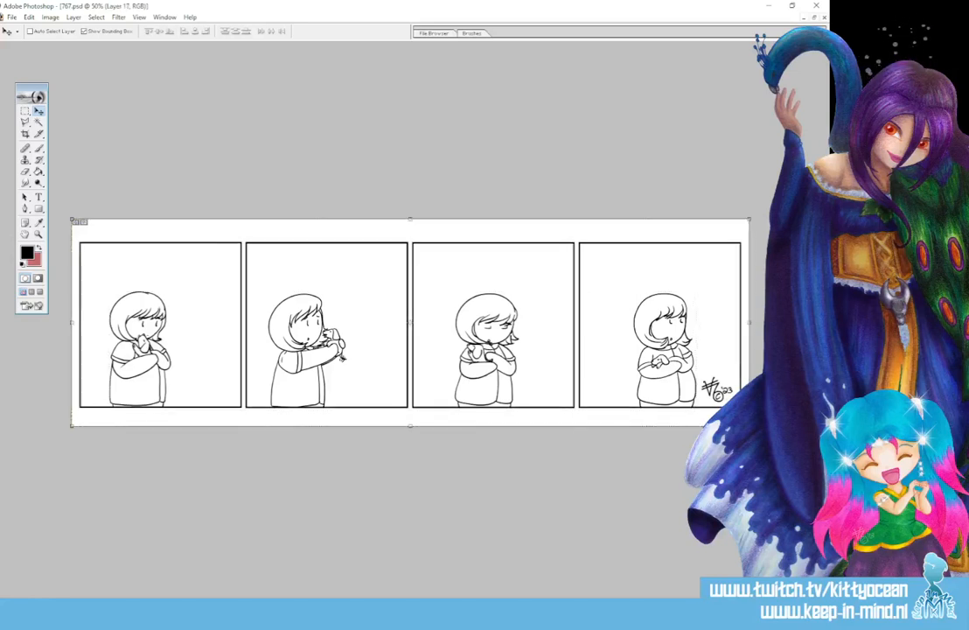
{"action": "key", "text": "ctrl+e"}
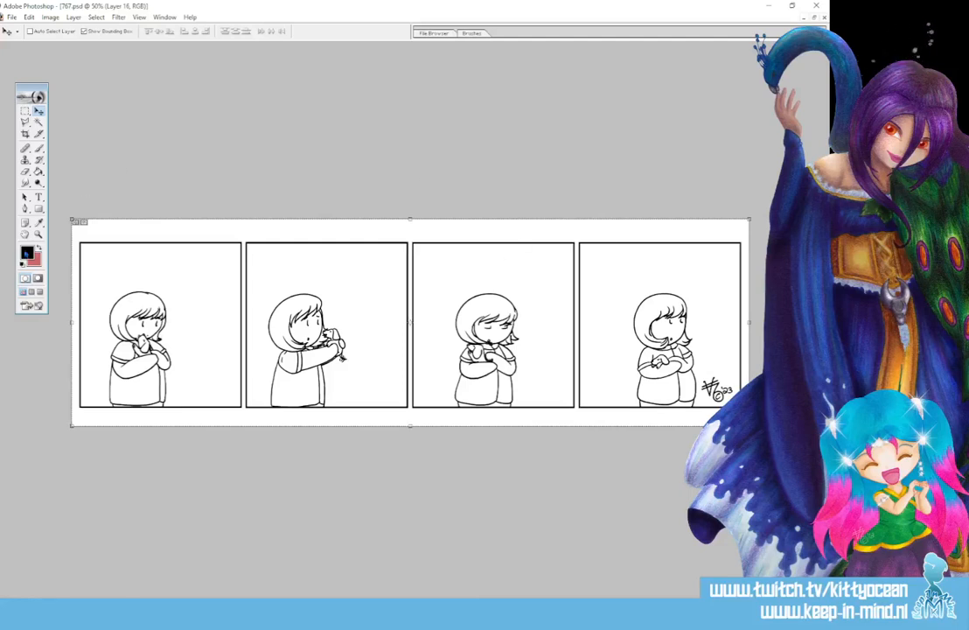
Fill the hair of the first- and second-panel figures with gray A6A6A6 using the Paint Bucket
{"action": "left_click", "coordinate": [38, 222]}
{"action": "left_click", "coordinate": [28, 252]}
{"action": "left_click", "coordinate": [449, 162]}
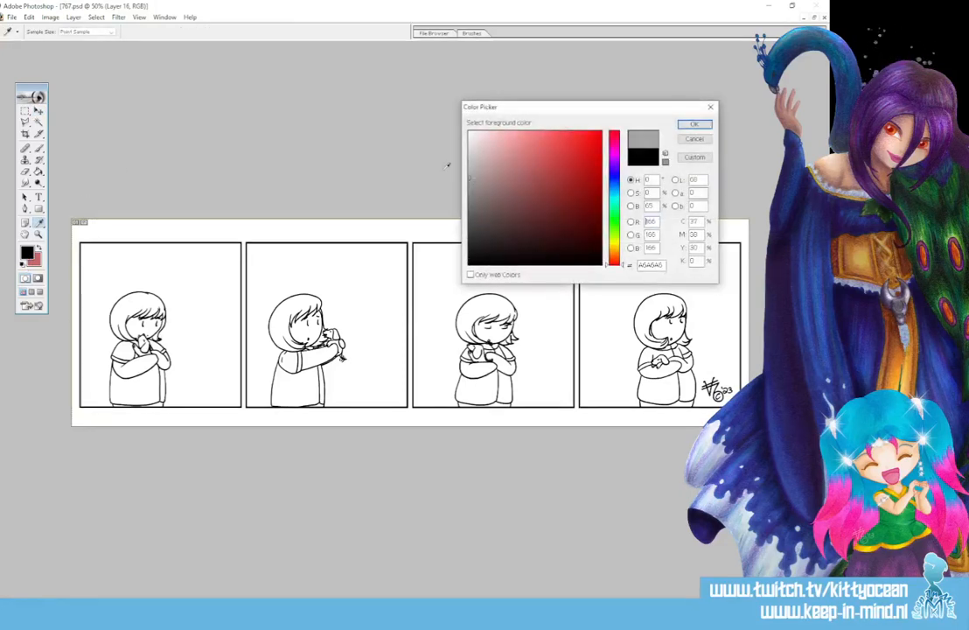
{"action": "left_click", "coordinate": [689, 126]}
{"action": "key", "text": "v"}
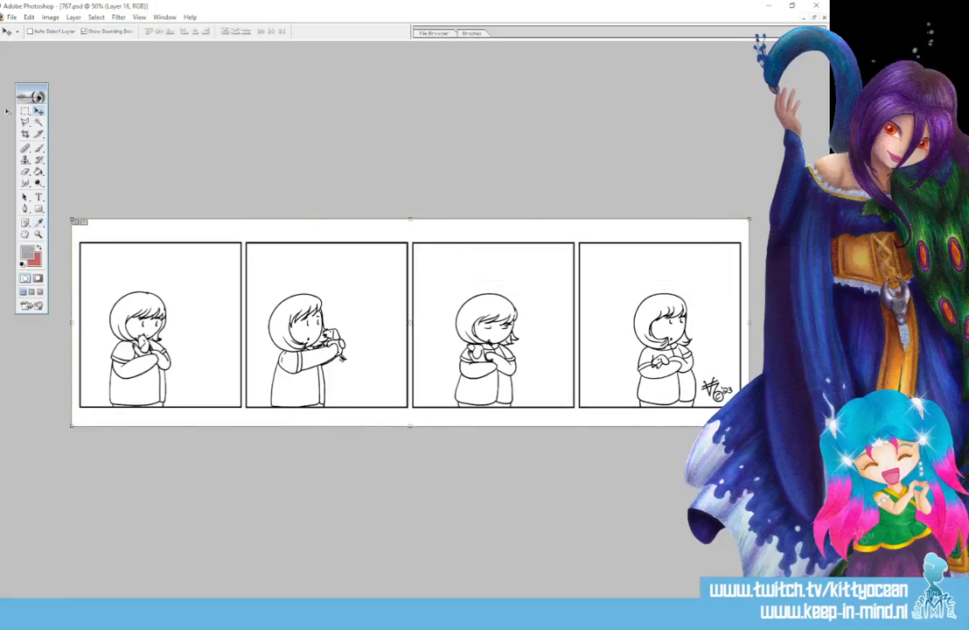
{"action": "left_click", "coordinate": [39, 172]}
{"action": "left_click", "coordinate": [304, 304]}
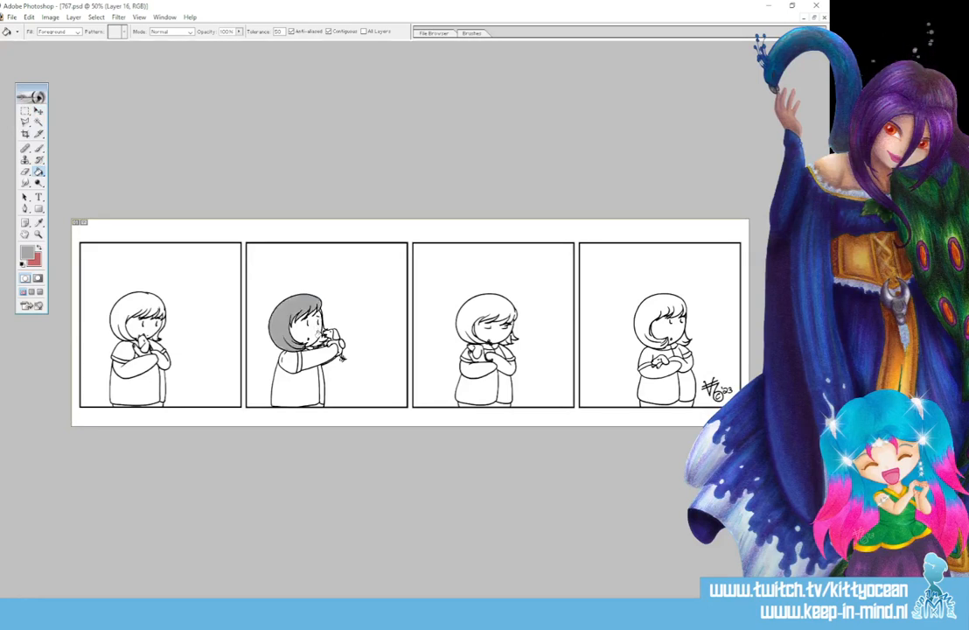
{"action": "left_click", "coordinate": [145, 300]}
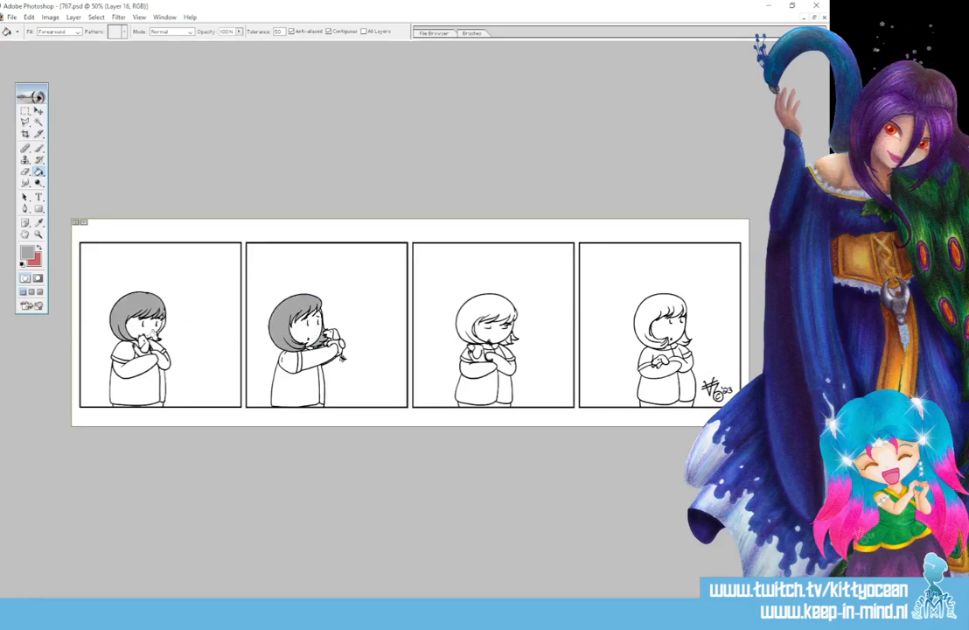
{"action": "left_click", "coordinate": [472, 305]}
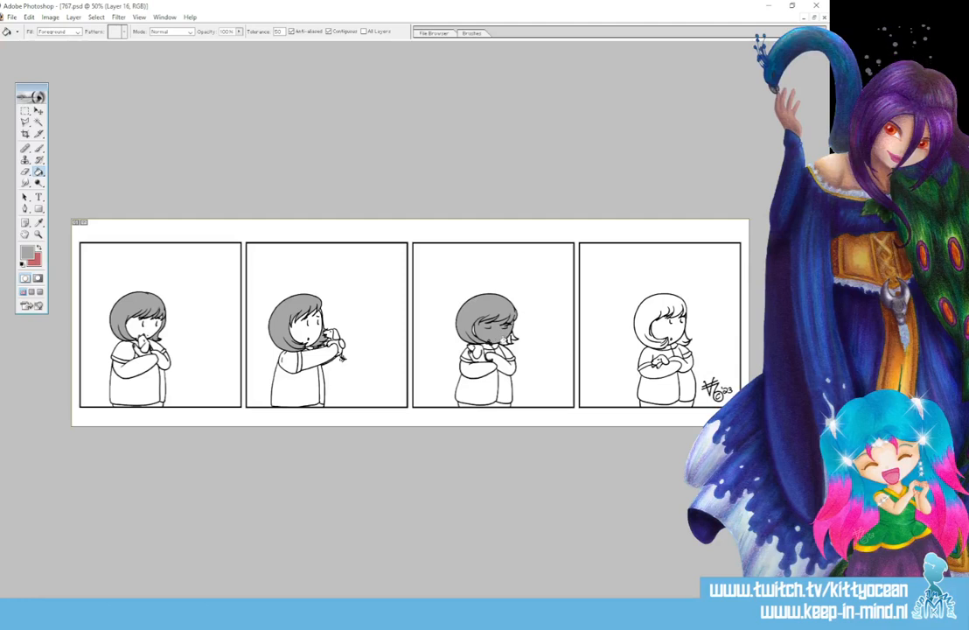
{"action": "key", "text": "ctrl+z"}
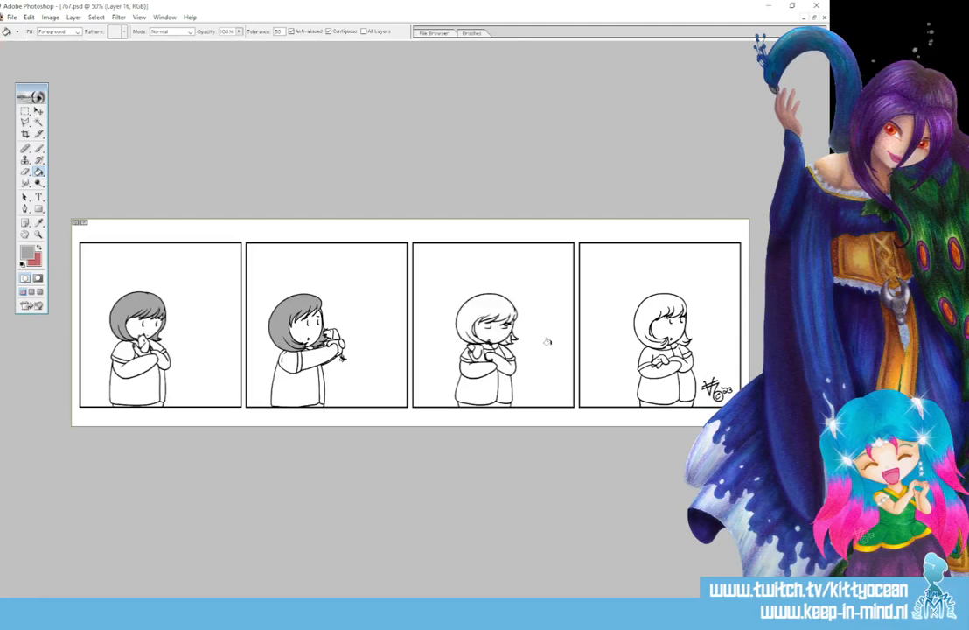
Set the foreground color to black and use the Brush to close the gap between the third-panel figure's hair and face
{"action": "left_click", "coordinate": [39, 247]}
{"action": "left_click", "coordinate": [26, 252]}
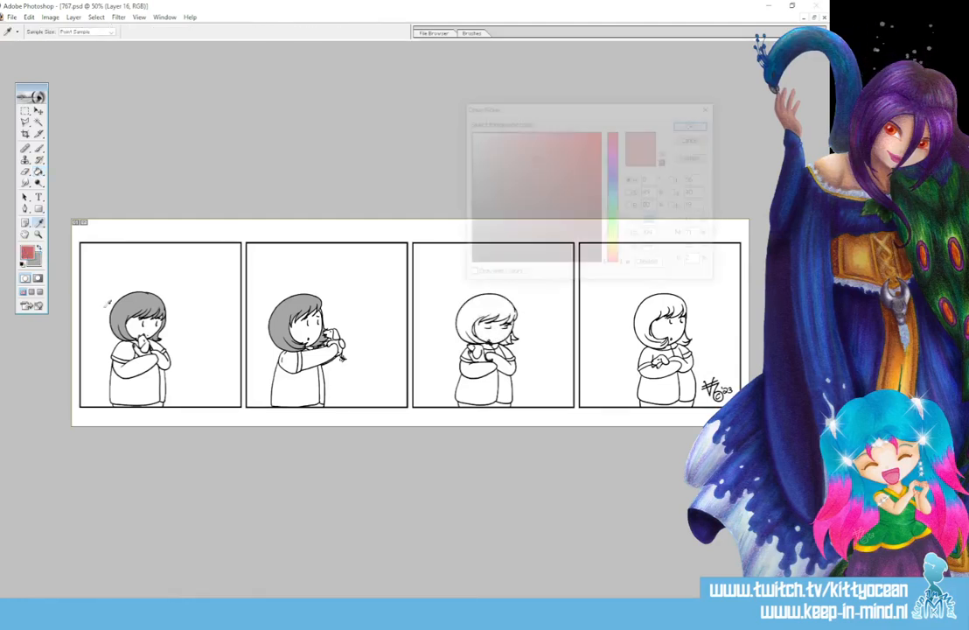
{"action": "left_click", "coordinate": [470, 264]}
{"action": "left_click", "coordinate": [687, 126]}
{"action": "key", "text": "b"}
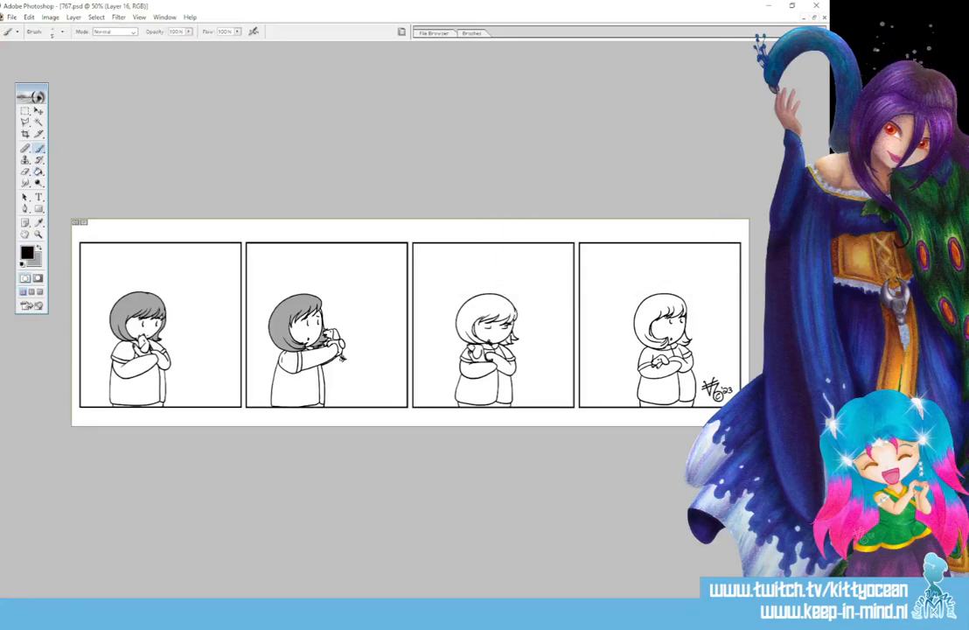
Fill the hair of the third- and fourth-panel figures with the same gray using the Paint Bucket
{"action": "left_click", "coordinate": [38, 172]}
{"action": "left_click", "coordinate": [40, 248]}
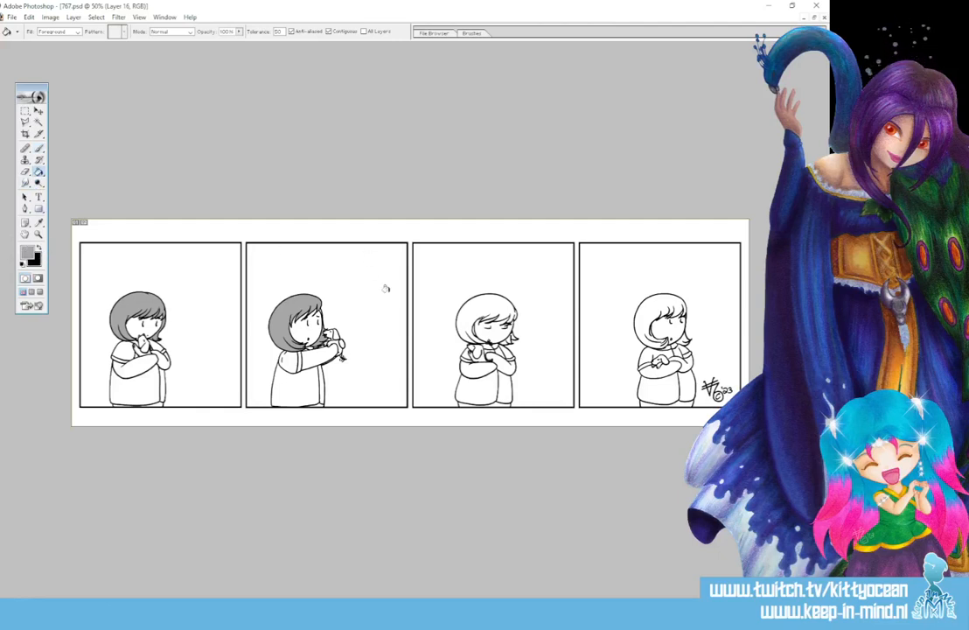
{"action": "left_click", "coordinate": [468, 304]}
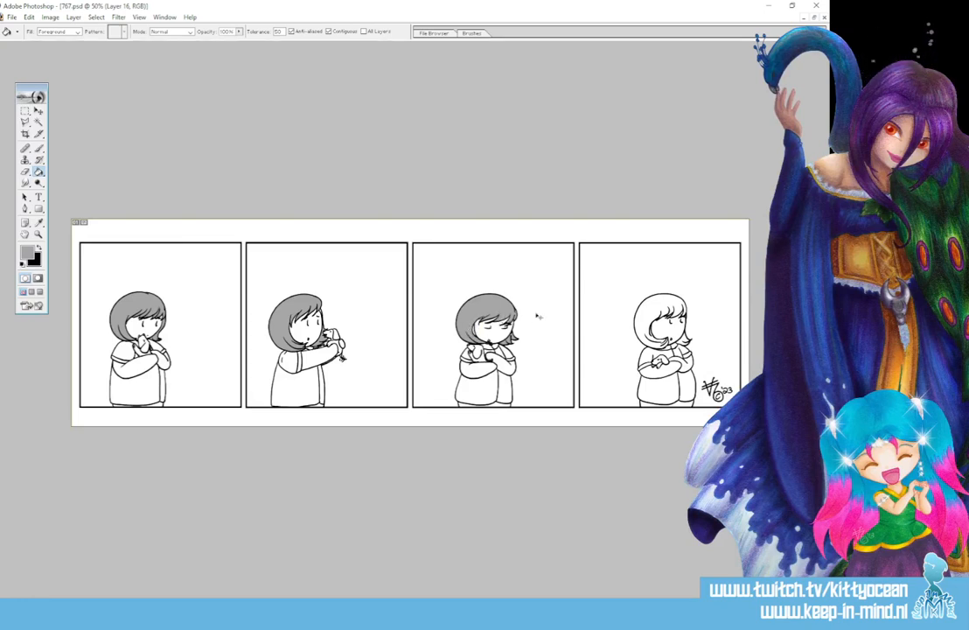
{"action": "left_click", "coordinate": [665, 306]}
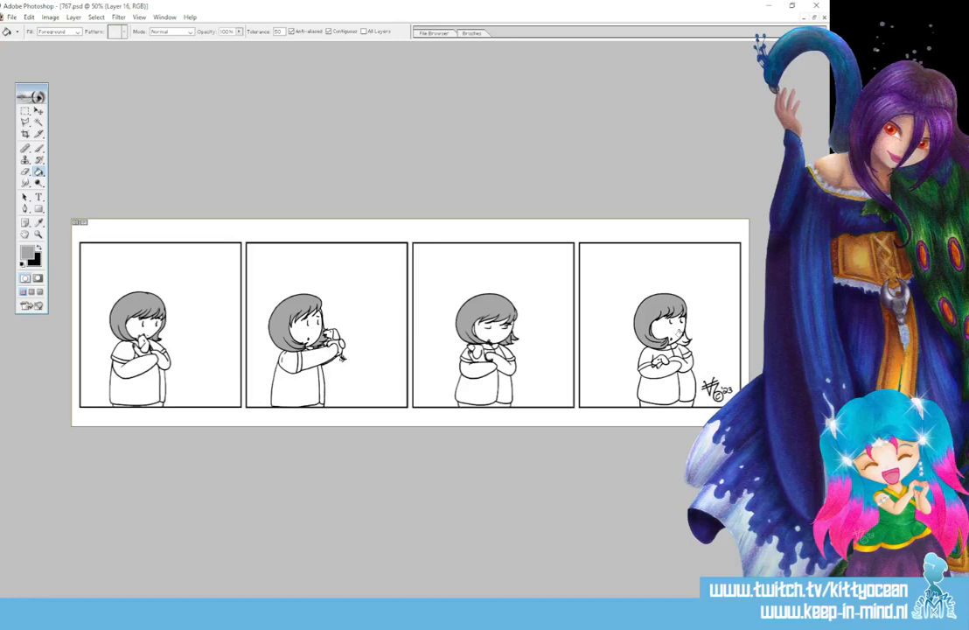
Fill the figures' sleeve cuffs and visible shirt collars with light blue AFCCD7 across the panels
{"action": "left_click", "coordinate": [27, 252]}
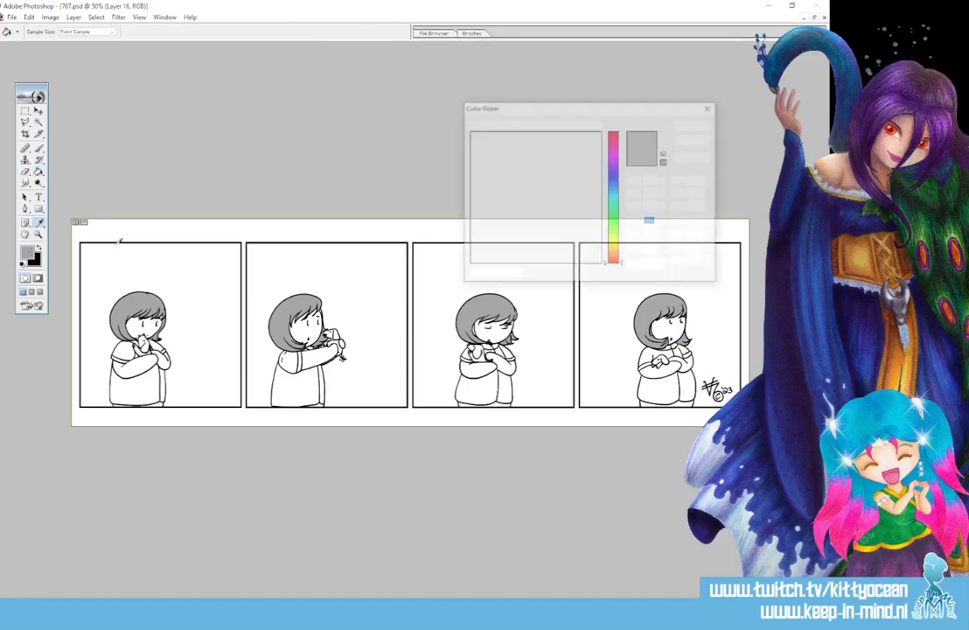
{"action": "left_click", "coordinate": [613, 192]}
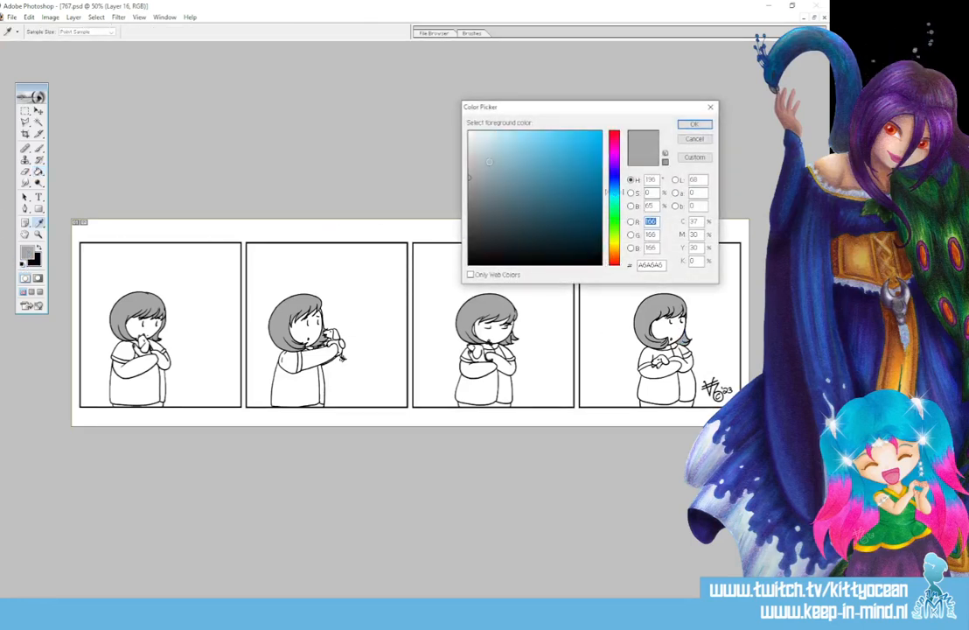
{"action": "left_click", "coordinate": [493, 153]}
{"action": "left_click", "coordinate": [687, 127]}
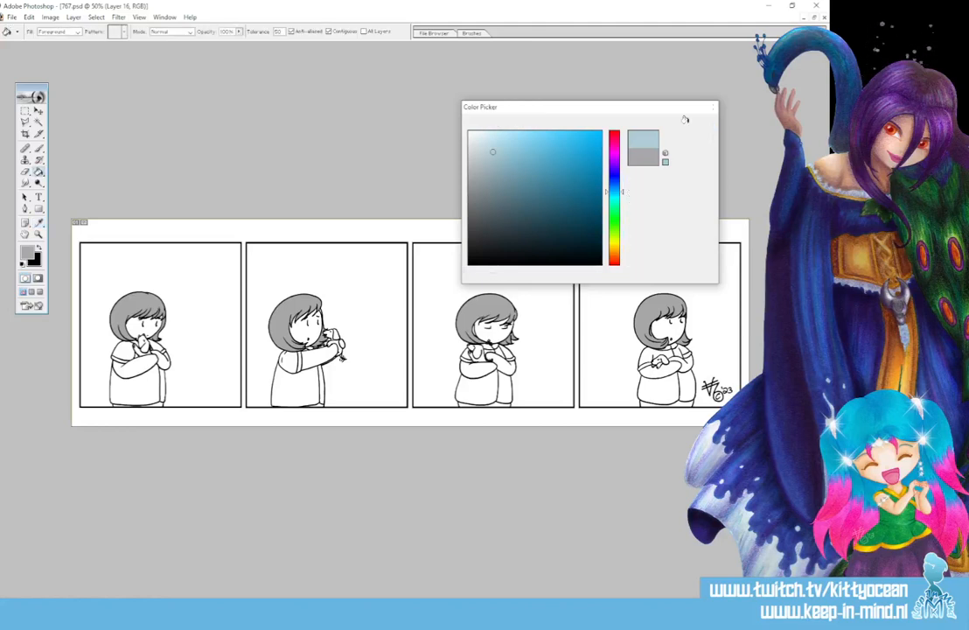
{"action": "left_click", "coordinate": [117, 354]}
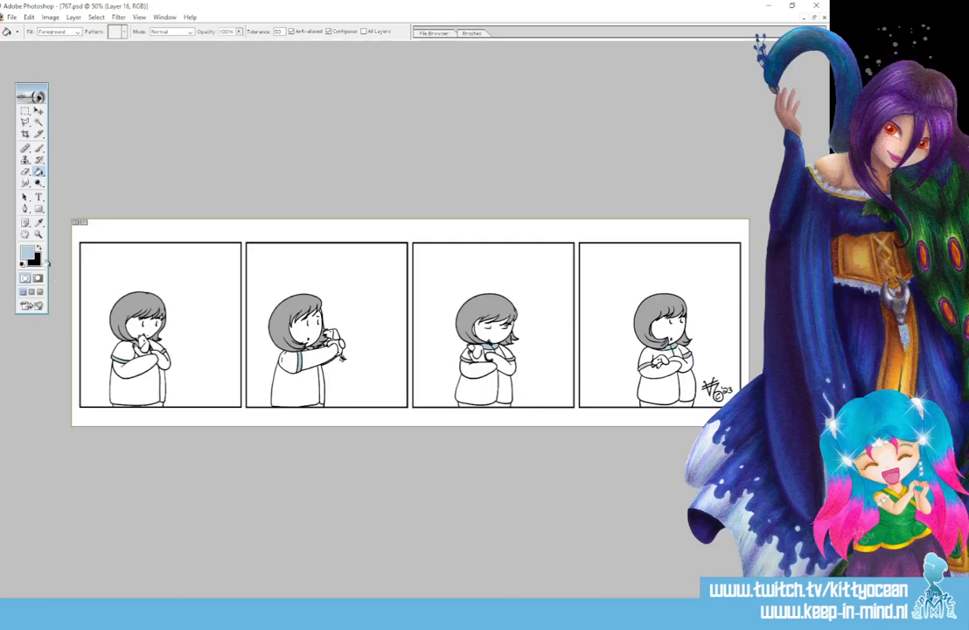
Fill the puppy in each of the four panels with dark gray 767676 using the Paint Bucket
{"action": "left_click", "coordinate": [39, 223]}
{"action": "left_click", "coordinate": [29, 252]}
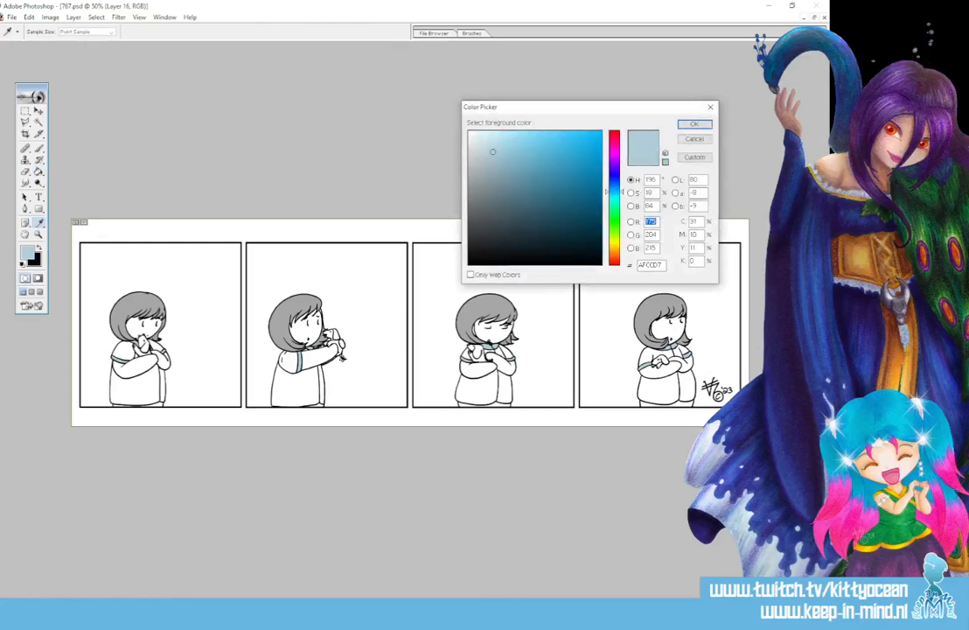
{"action": "key", "text": "alt+Tab"}
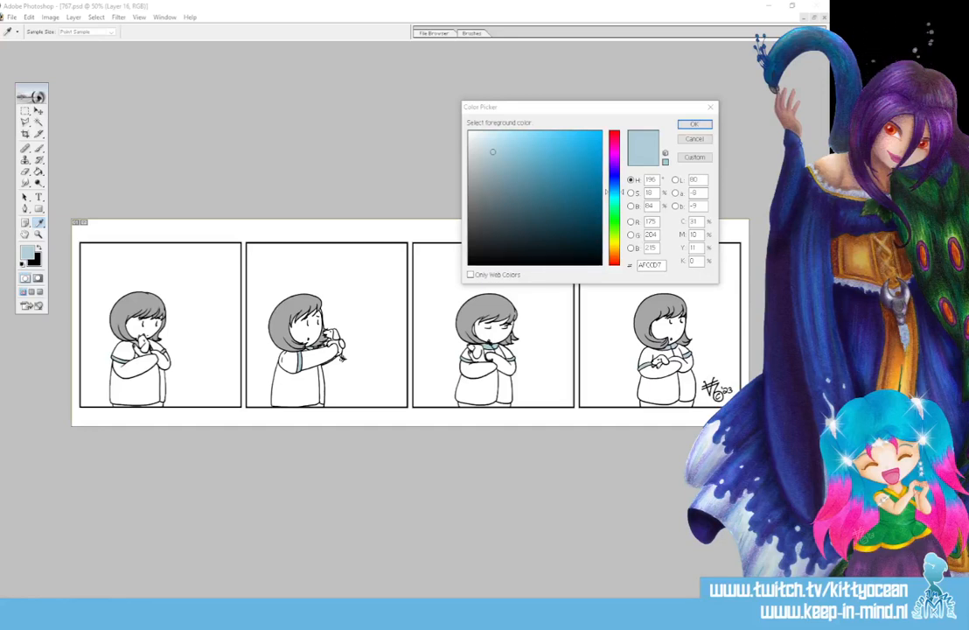
{"action": "key", "text": "Tab"}
{"action": "left_click", "coordinate": [468, 203]}
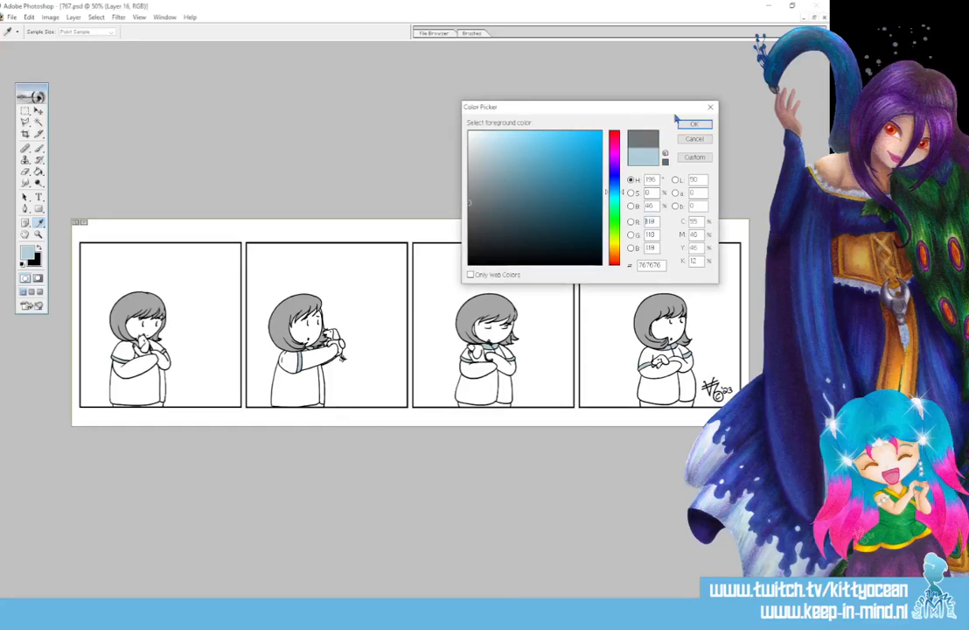
{"action": "left_click", "coordinate": [695, 125]}
{"action": "key", "text": "g"}
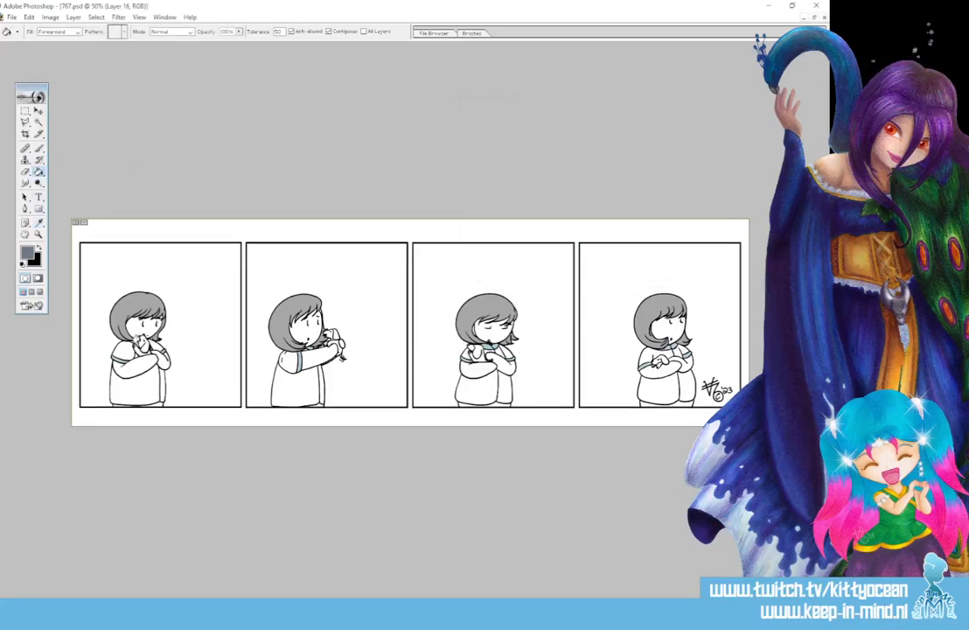
{"action": "left_click", "coordinate": [140, 347]}
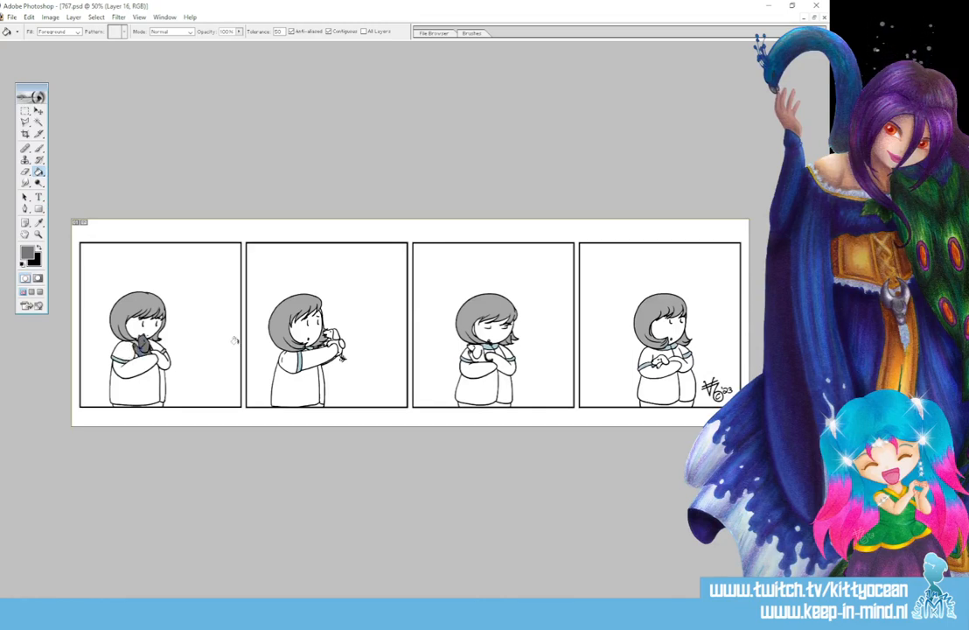
{"action": "left_click", "coordinate": [331, 336]}
{"action": "left_click", "coordinate": [475, 352]}
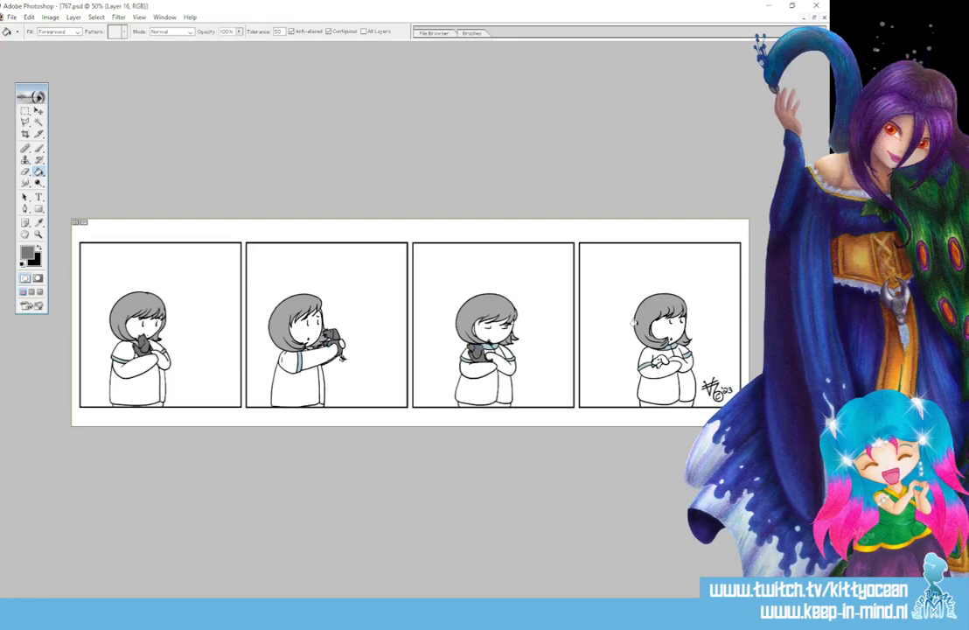
{"action": "left_click", "coordinate": [661, 359]}
Touch up the small unfilled spots on the puppies across the panels with the Brush in the same dark gray
{"action": "key", "text": "ctrl+plus"}
{"action": "key", "text": "ctrl+plus"}
{"action": "key", "text": "ctrl+plus"}
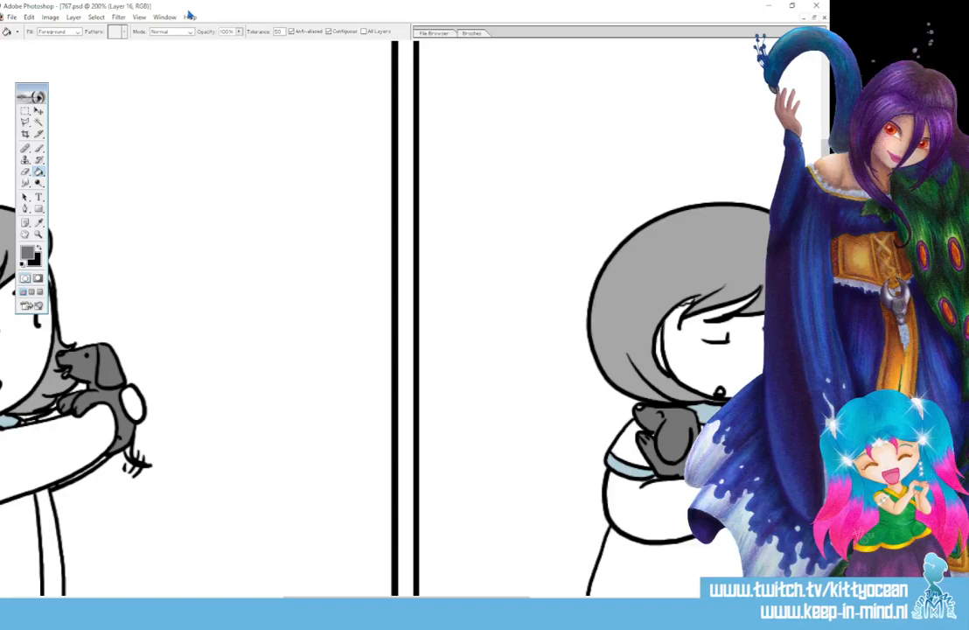
{"action": "left_click_drag", "start_coordinate": [394, 598], "coordinate": [143, 598]}
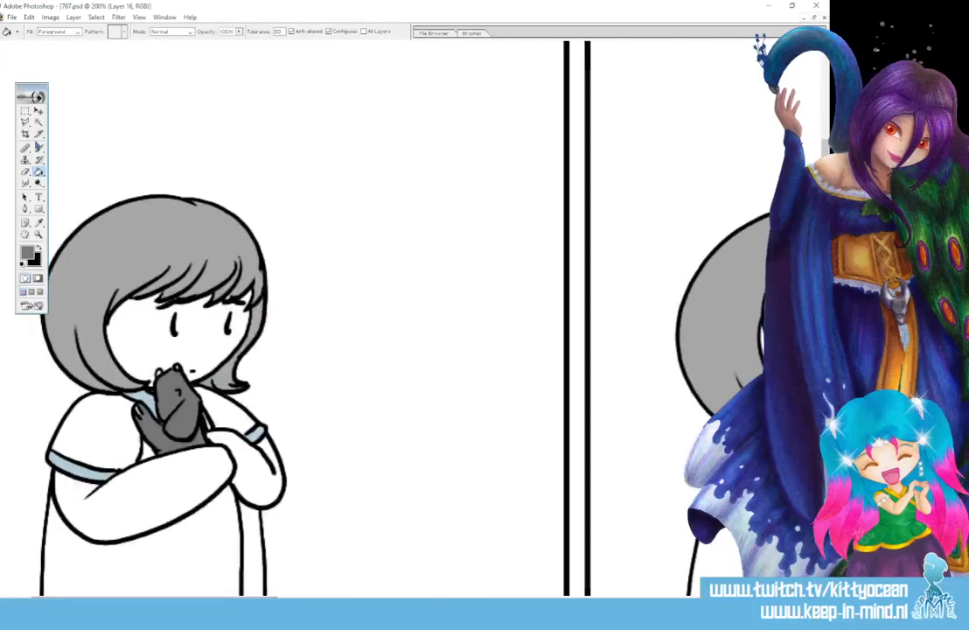
{"action": "key", "text": "b"}
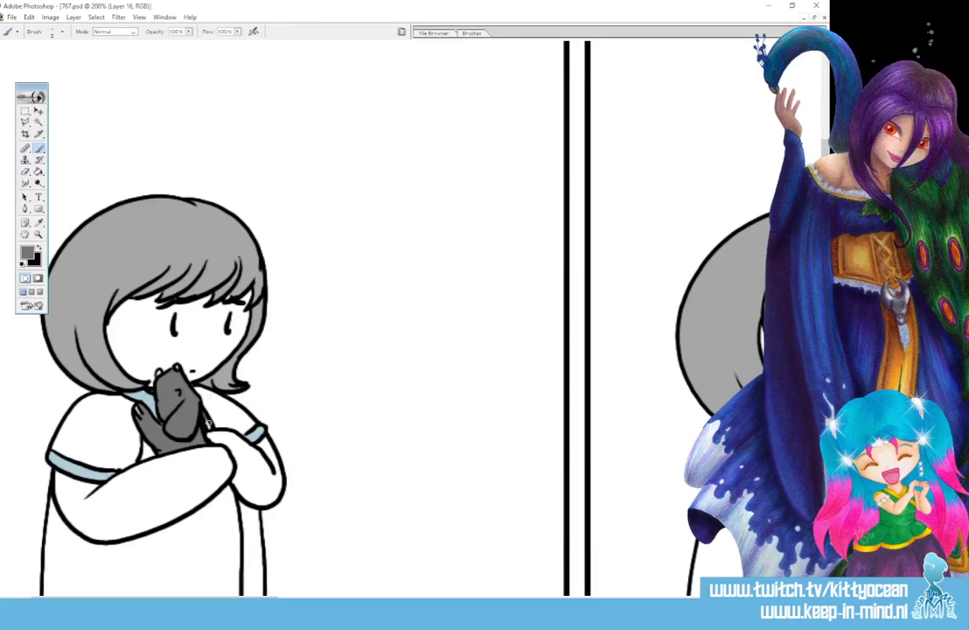
{"action": "mouse_move", "coordinate": [208, 424]}
{"action": "left_mouse_down"}
{"action": "mouse_move", "coordinate": [204, 414]}
{"action": "mouse_move", "coordinate": [208, 427]}
{"action": "left_mouse_up"}
{"action": "left_click_drag", "start_coordinate": [188, 599], "coordinate": [358, 599]}
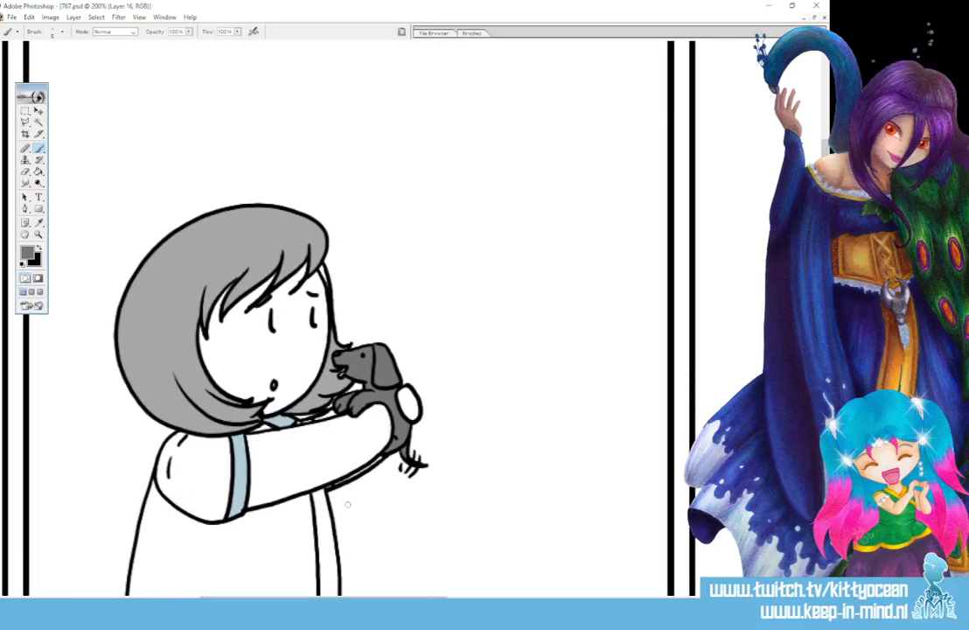
{"action": "left_click_drag", "start_coordinate": [384, 598], "coordinate": [579, 599]}
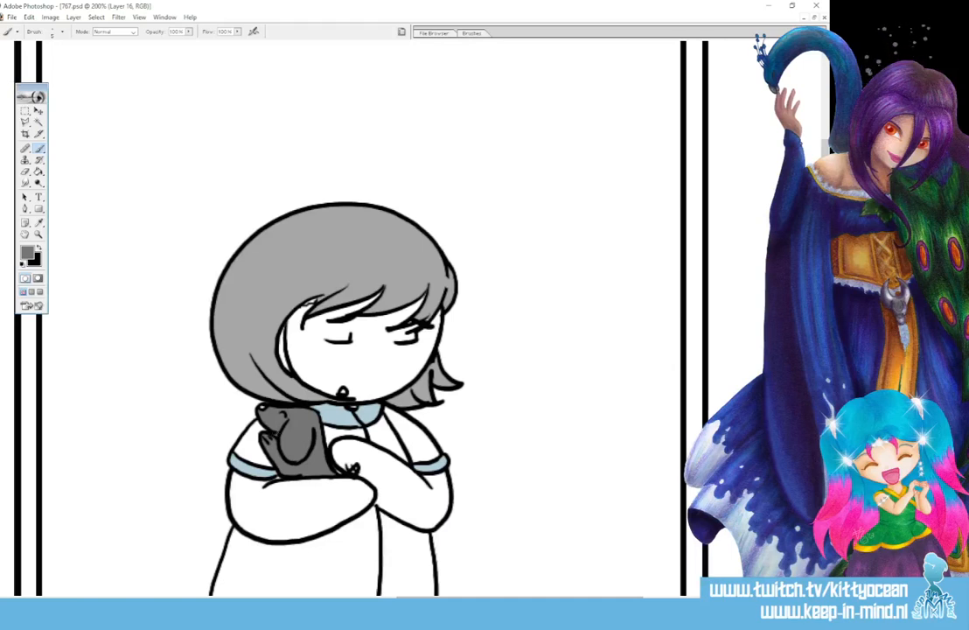
{"action": "scroll", "coordinate": [526, 586], "scroll_direction": "right", "scroll_amount": 6}
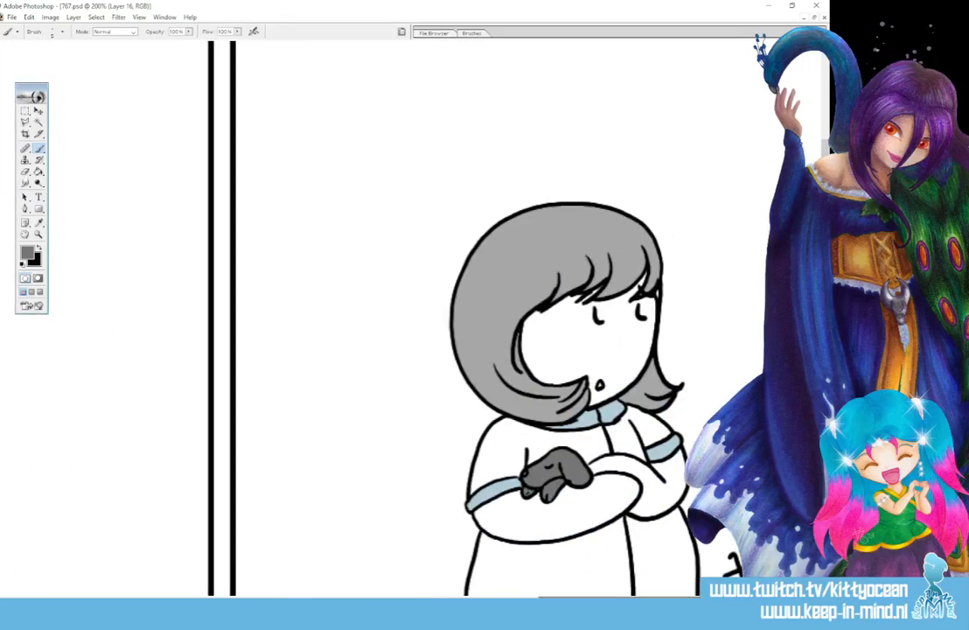
Set the foreground color to a muted pink and brush it into the figures' open mouths and the puppies' small nose and tongue details
{"action": "left_click", "coordinate": [29, 253]}
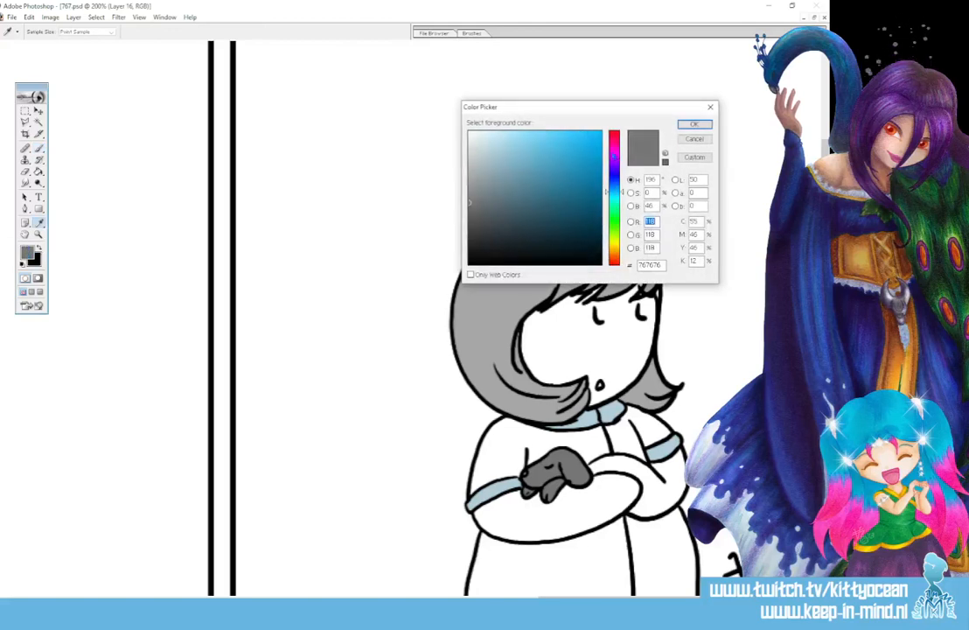
{"action": "left_click_drag", "start_coordinate": [615, 191], "coordinate": [614, 143]}
{"action": "left_click", "coordinate": [514, 171]}
{"action": "left_click", "coordinate": [693, 125]}
{"action": "key", "text": "b"}
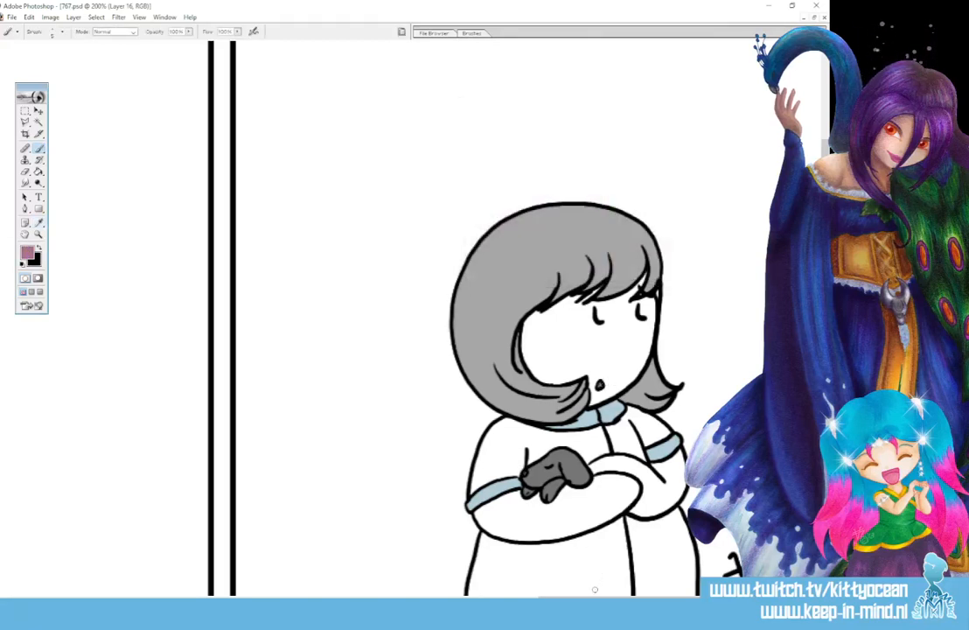
{"action": "left_click_drag", "start_coordinate": [595, 599], "coordinate": [232, 599]}
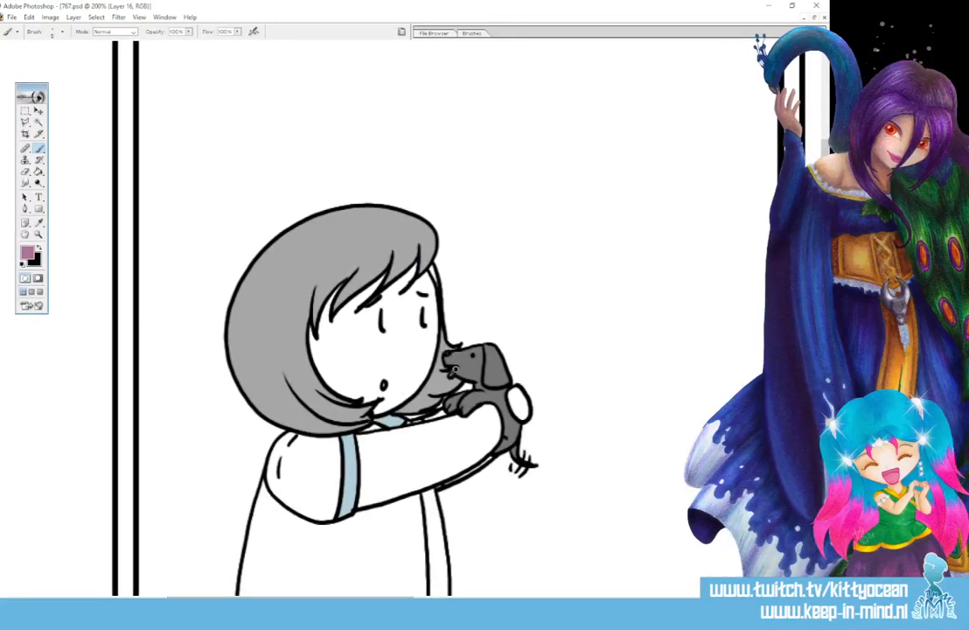
{"action": "left_click_drag", "start_coordinate": [367, 598], "coordinate": [500, 598]}
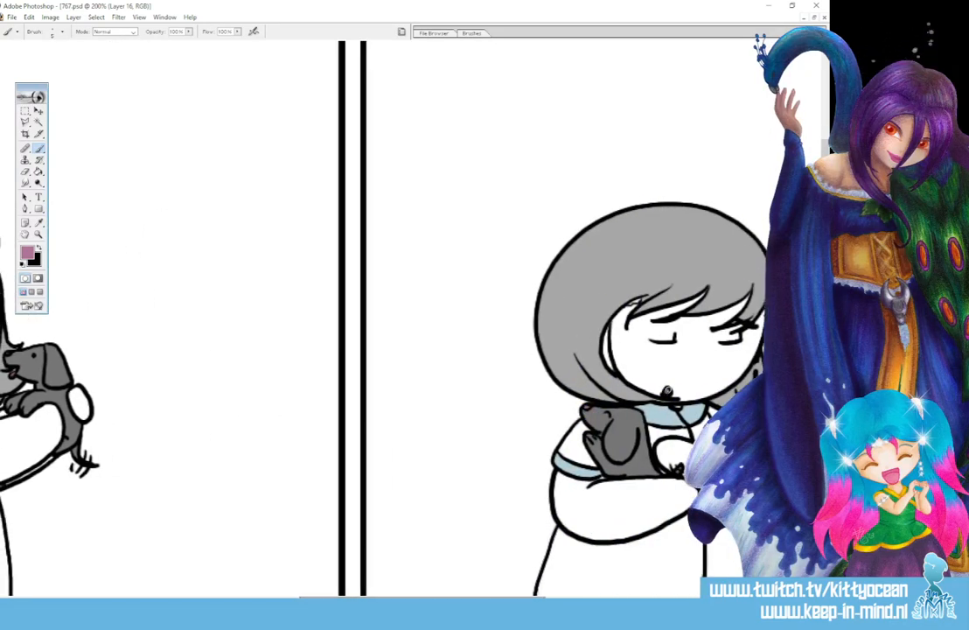
{"action": "left_click_drag", "start_coordinate": [424, 599], "coordinate": [123, 598]}
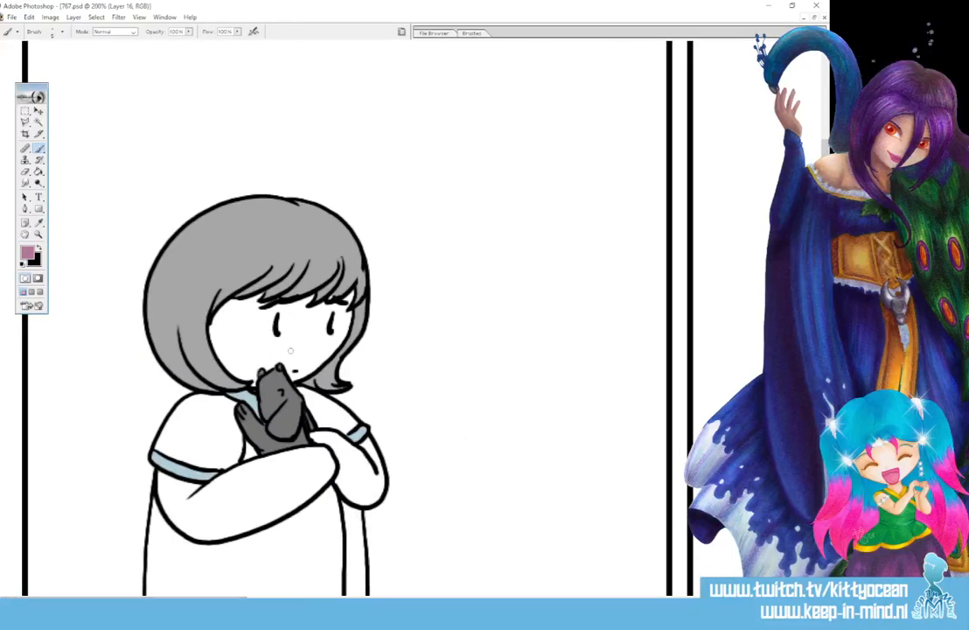
Sample the gray from the first-panel figure's hair and brush it into the remaining white gaps in the hair across the panels
{"action": "left_click", "coordinate": [38, 223]}
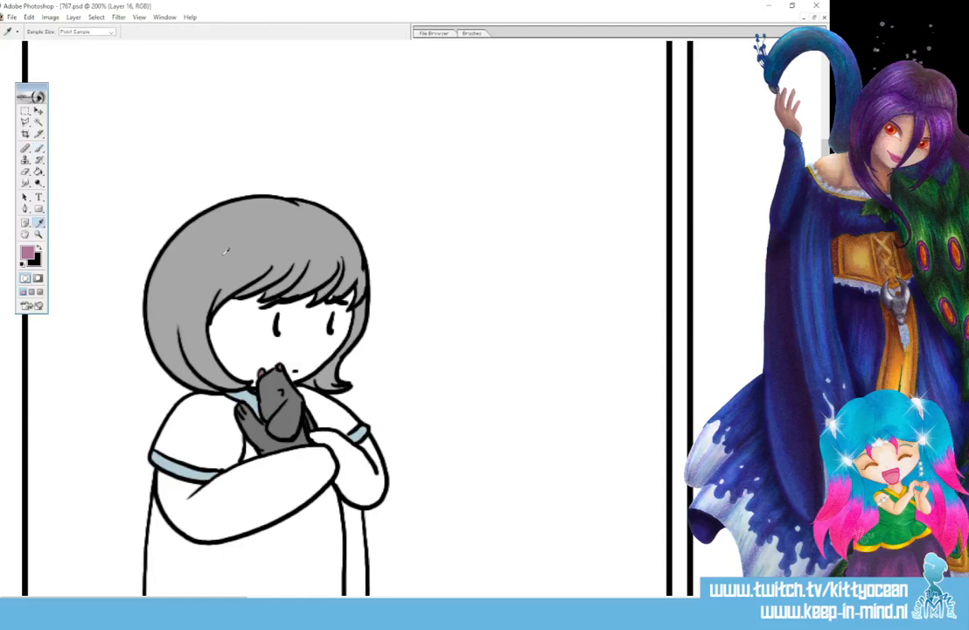
{"action": "left_click", "coordinate": [227, 250]}
{"action": "left_click", "coordinate": [39, 149]}
{"action": "left_click_drag", "start_coordinate": [131, 598], "coordinate": [329, 598]}
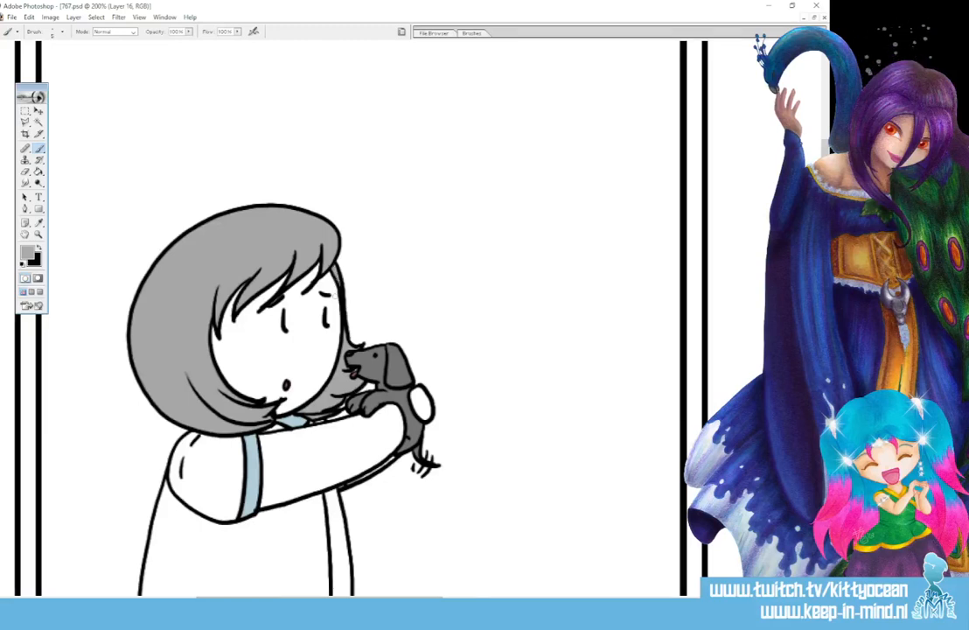
{"action": "left_click_drag", "start_coordinate": [320, 599], "coordinate": [491, 598]}
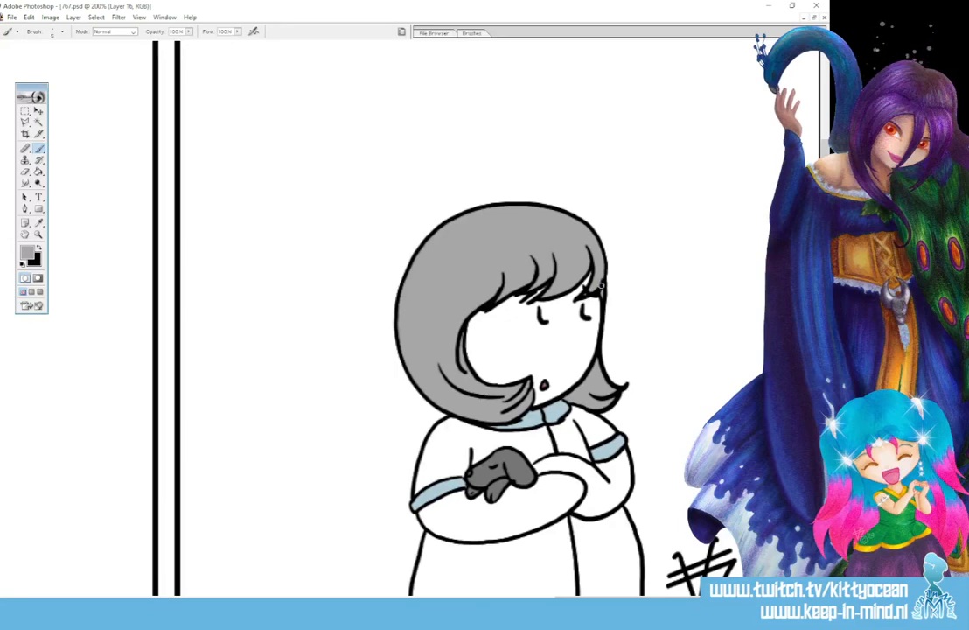
Duplicate the colored layer as "Layer 16 copy" and lighten the figures' hair with the Dodge tool set to Highlights at 17% exposure
{"action": "key", "text": "ctrl+minus"}
{"action": "key", "text": "ctrl+minus"}
{"action": "key", "text": "ctrl+minus"}
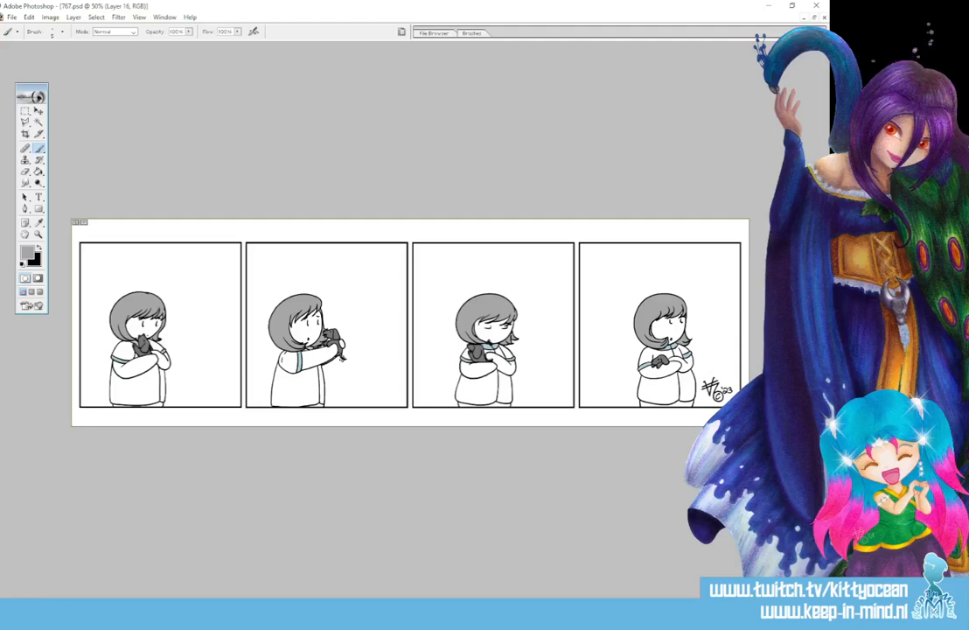
{"action": "key", "text": "ctrl+alt+j"}
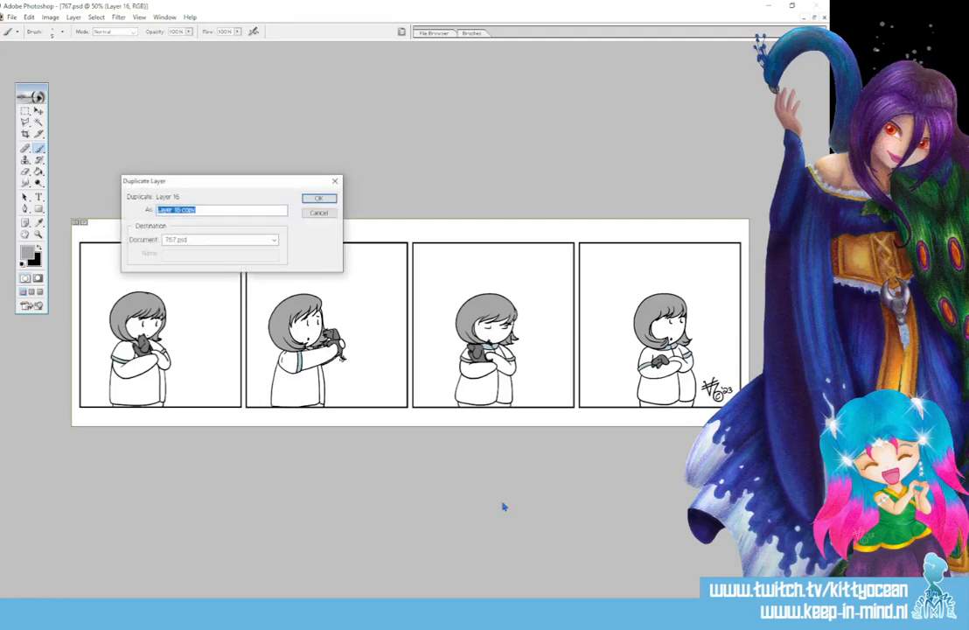
{"action": "left_click", "coordinate": [277, 175]}
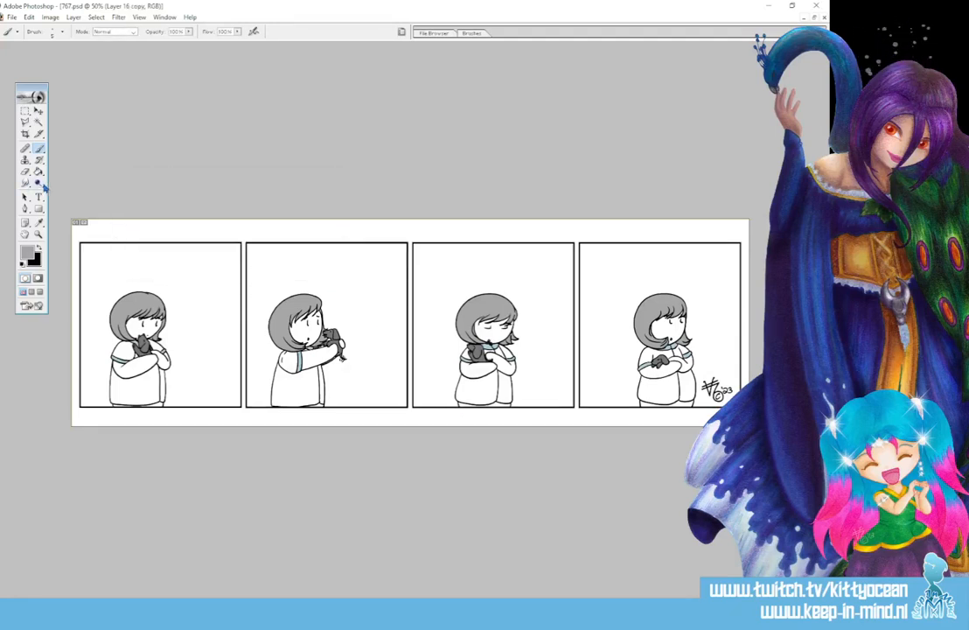
{"action": "key", "text": "o"}
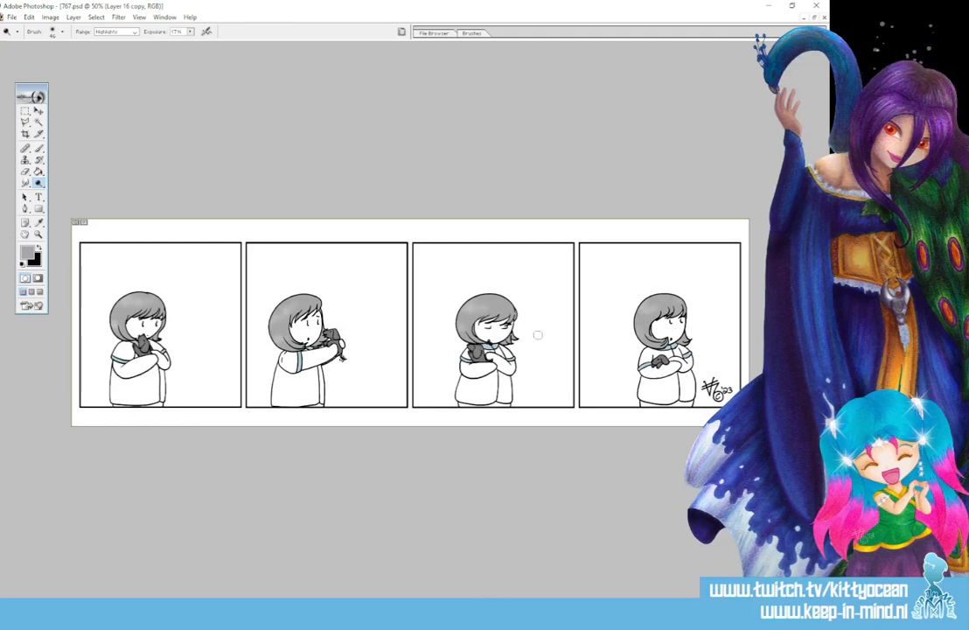
Darken the shadow areas of the puppies, hair and cuffs in all panels with the Burn tool set to Midtones at 66% exposure
{"action": "left_click_drag", "start_coordinate": [39, 182], "coordinate": [63, 169]}
{"action": "left_click_drag", "start_coordinate": [135, 347], "coordinate": [141, 353]}
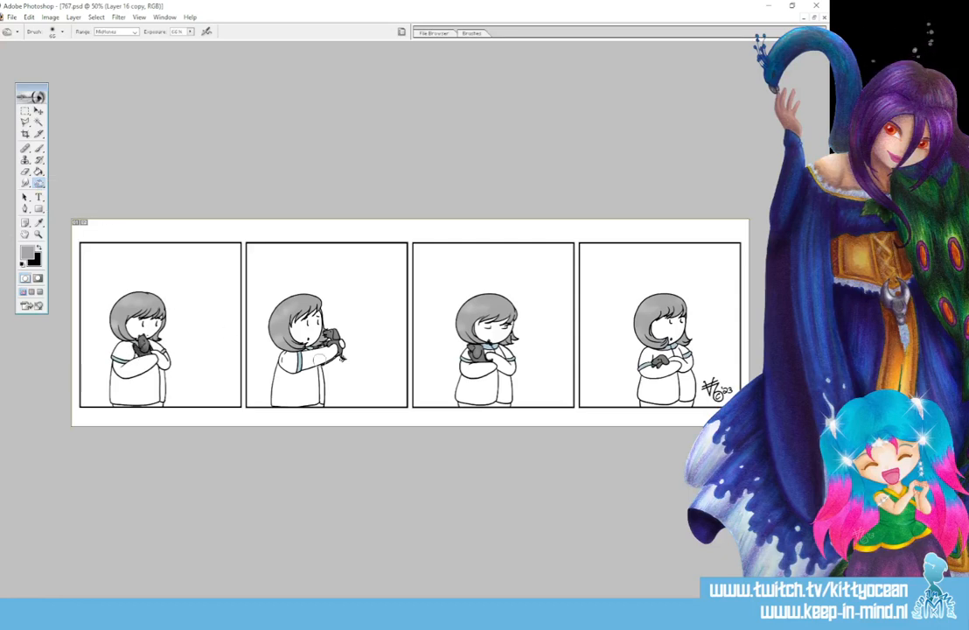
{"action": "left_click_drag", "start_coordinate": [325, 346], "coordinate": [338, 353]}
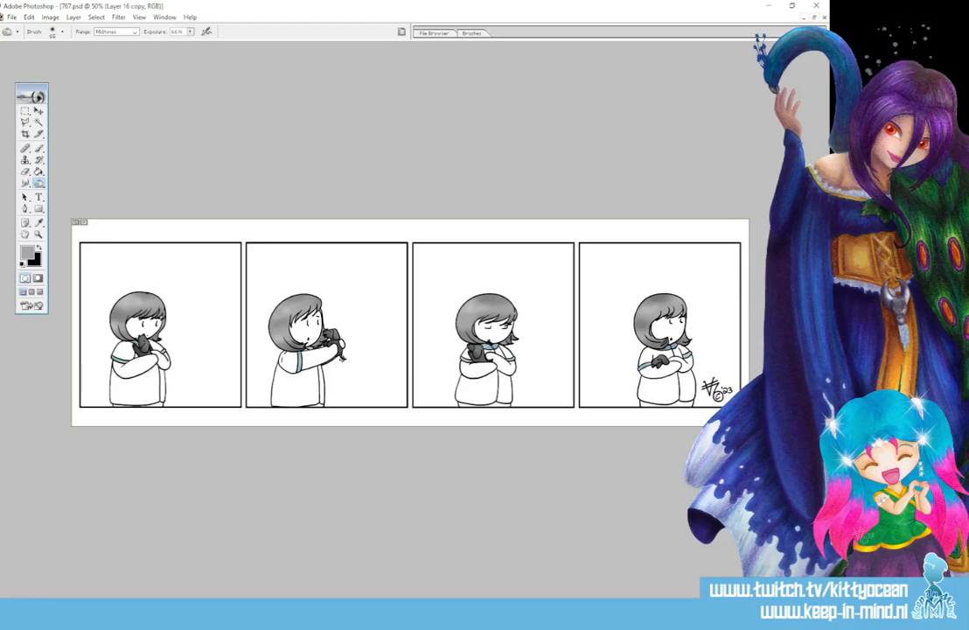
Select the white shirt areas of all four figures with the Magic Wand and create a new layer for their shading
{"action": "left_click", "coordinate": [38, 124]}
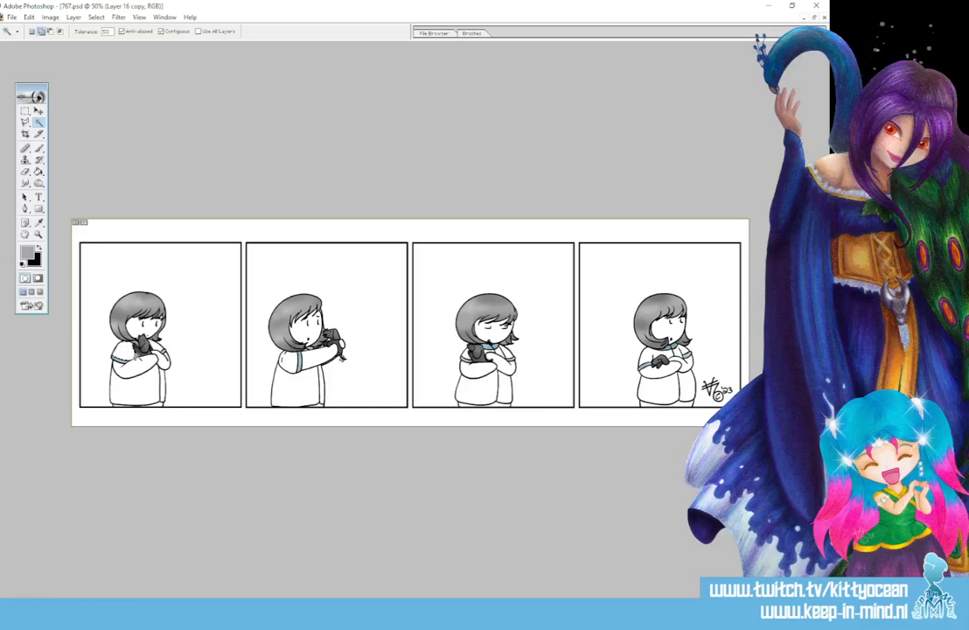
{"action": "left_click", "coordinate": [145, 376]}
{"action": "left_click", "coordinate": [305, 379]}
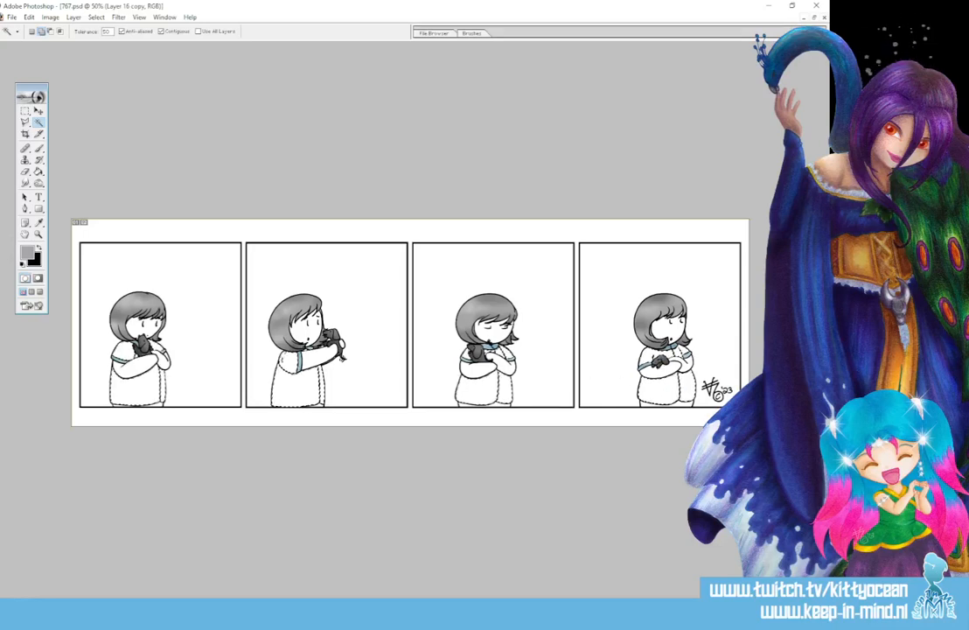
{"action": "key", "text": "ctrl+j"}
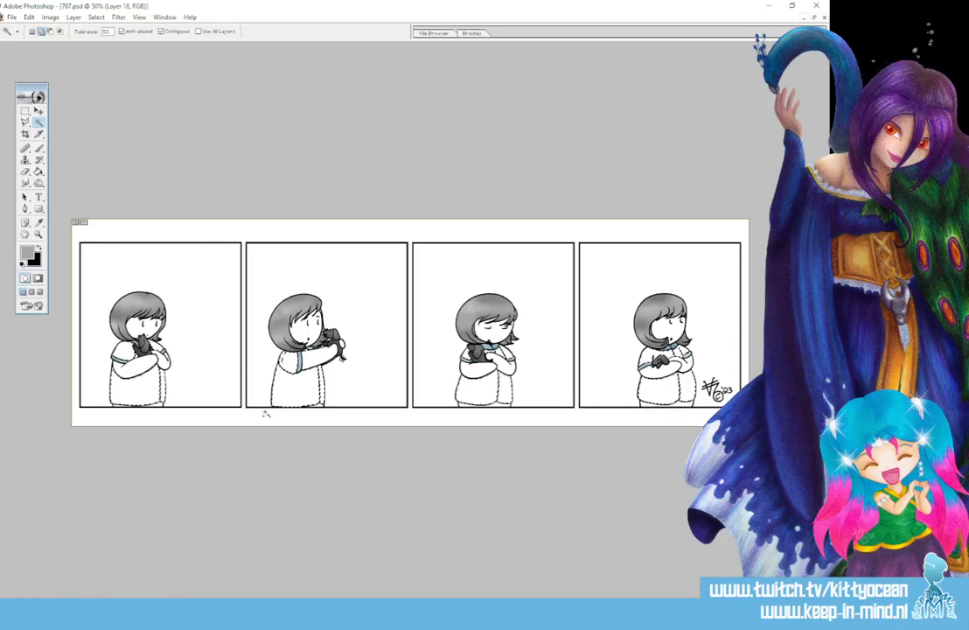
Shade the selected shirts in blue 6D97B8 with a large soft brush without Shape Dynamics, and fade the shading to a pale tint
{"action": "left_click", "coordinate": [27, 253]}
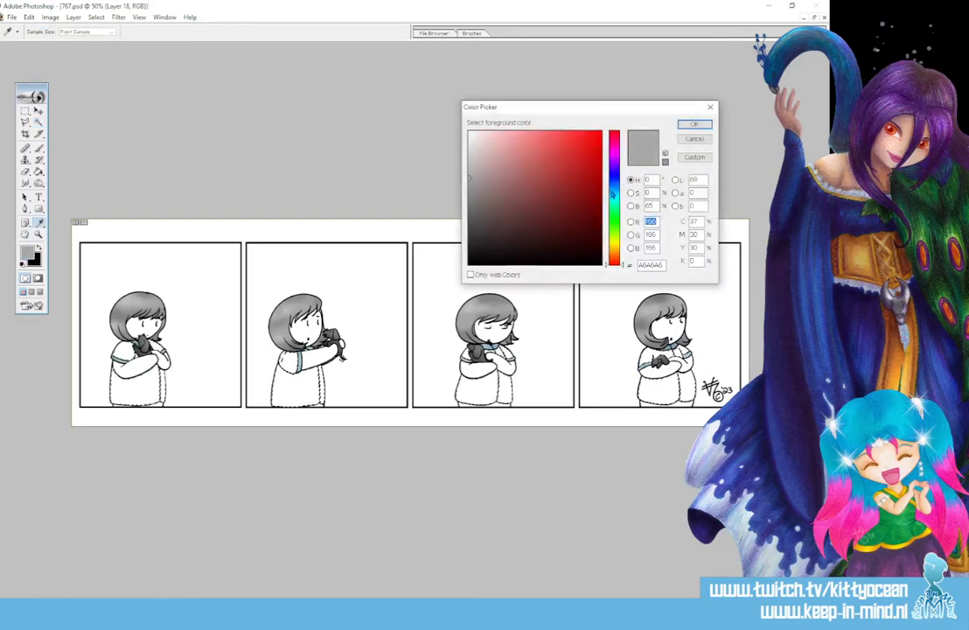
{"action": "left_click", "coordinate": [614, 187]}
{"action": "left_click", "coordinate": [523, 167]}
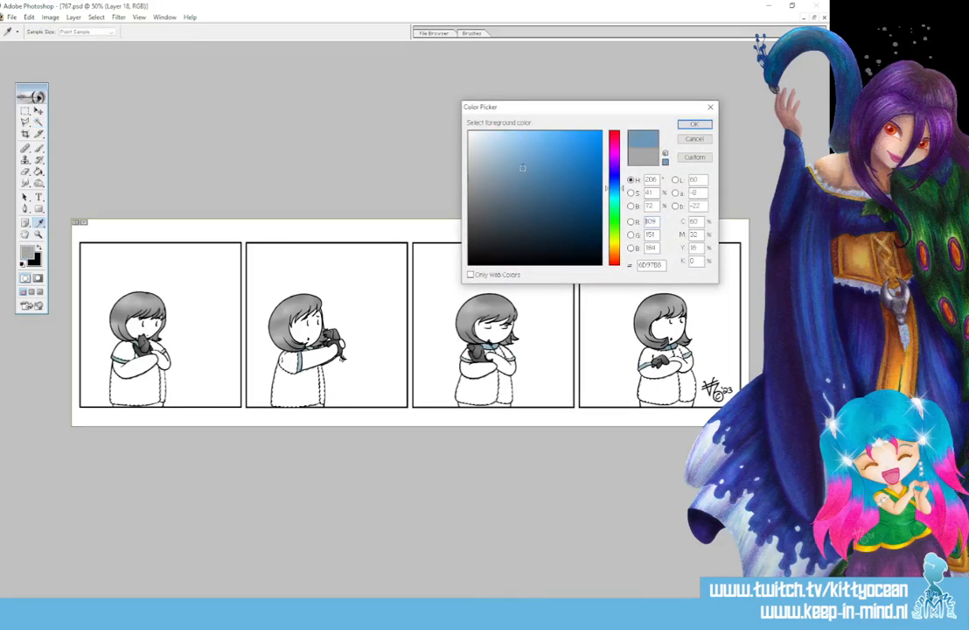
{"action": "left_click", "coordinate": [693, 125]}
{"action": "key", "text": "b"}
{"action": "left_click", "coordinate": [487, 34]}
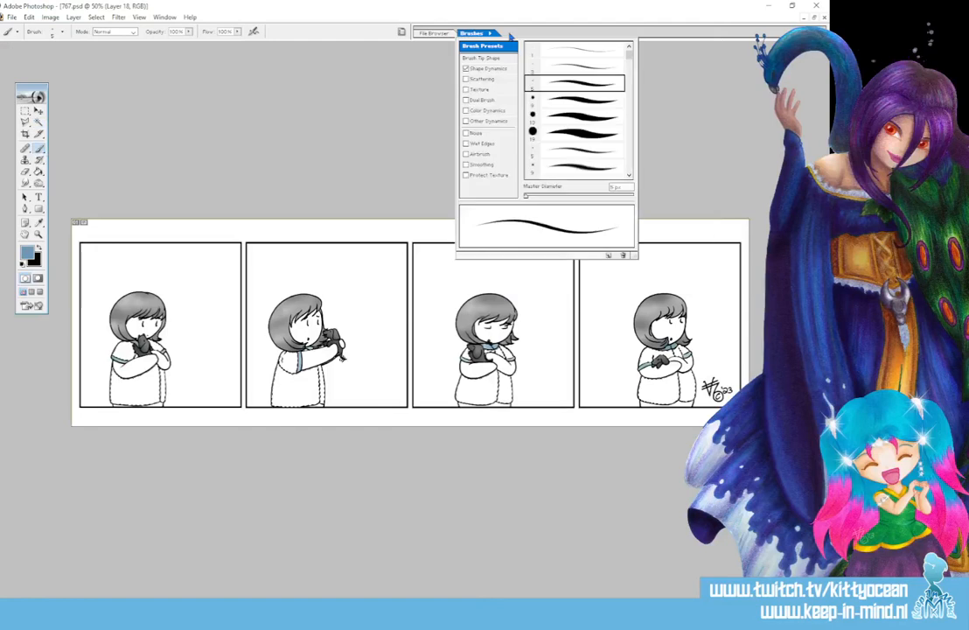
{"action": "left_click", "coordinate": [560, 170]}
{"action": "left_click", "coordinate": [543, 197]}
{"action": "left_click", "coordinate": [467, 69]}
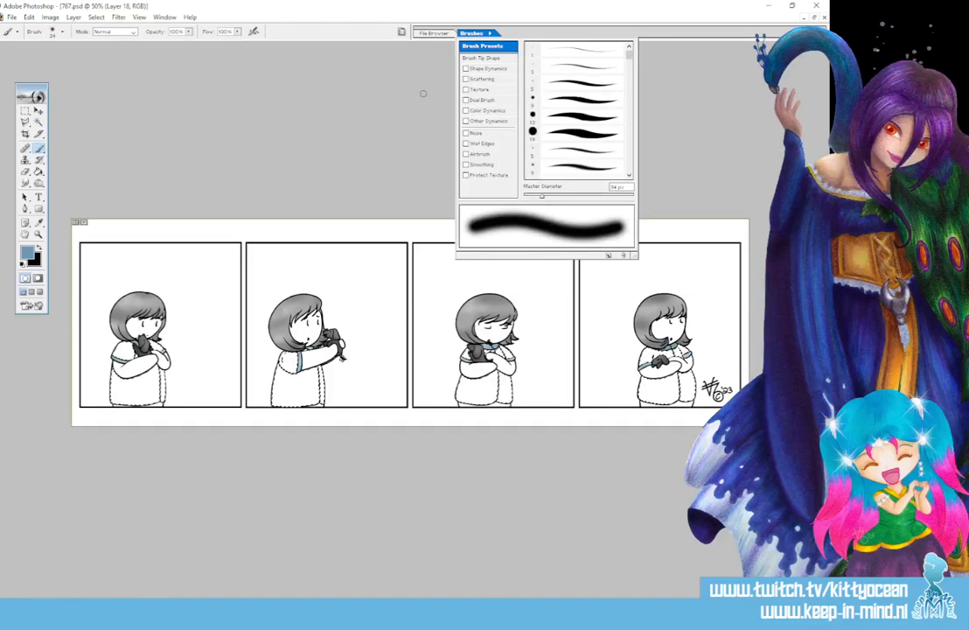
{"action": "left_click", "coordinate": [571, 196]}
{"action": "left_click", "coordinate": [140, 376]}
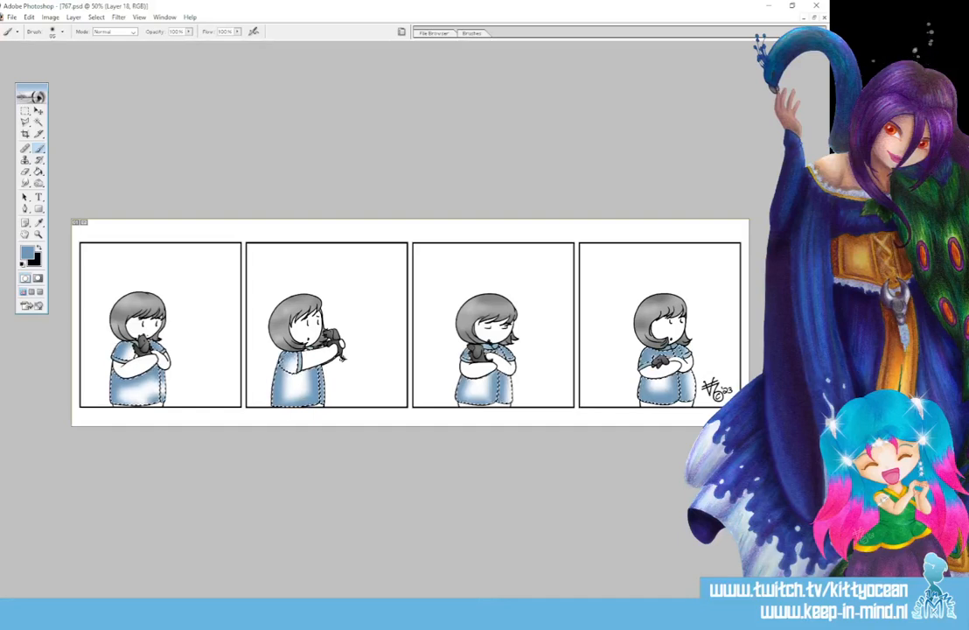
{"action": "key", "text": "Delete"}
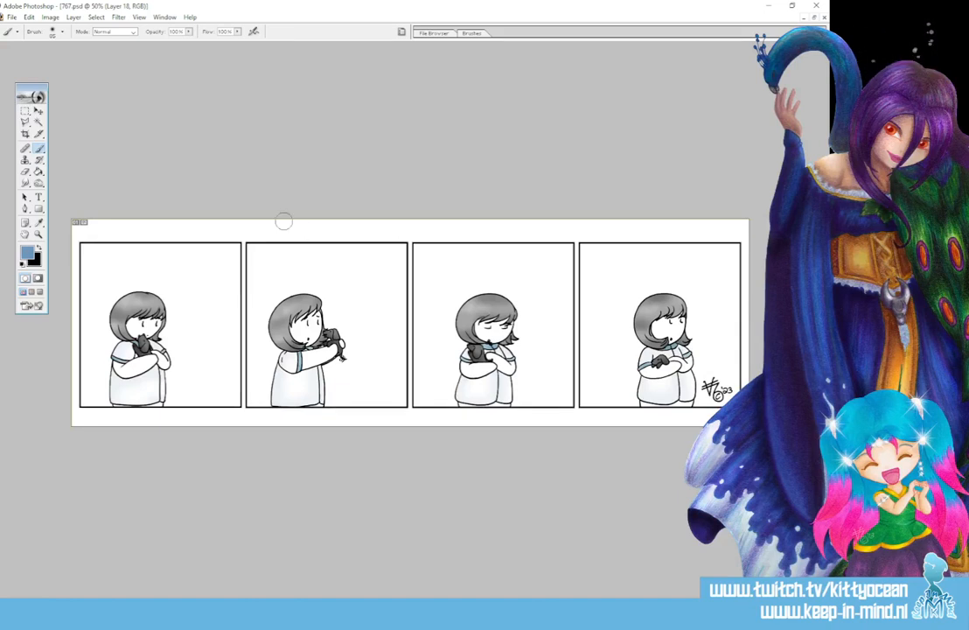
Select the skin areas of all four figures on Layer 16 copy with the Magic Wand and create a new layer for their shading
{"action": "left_click_drag", "start_coordinate": [26, 123], "coordinate": [54, 107]}
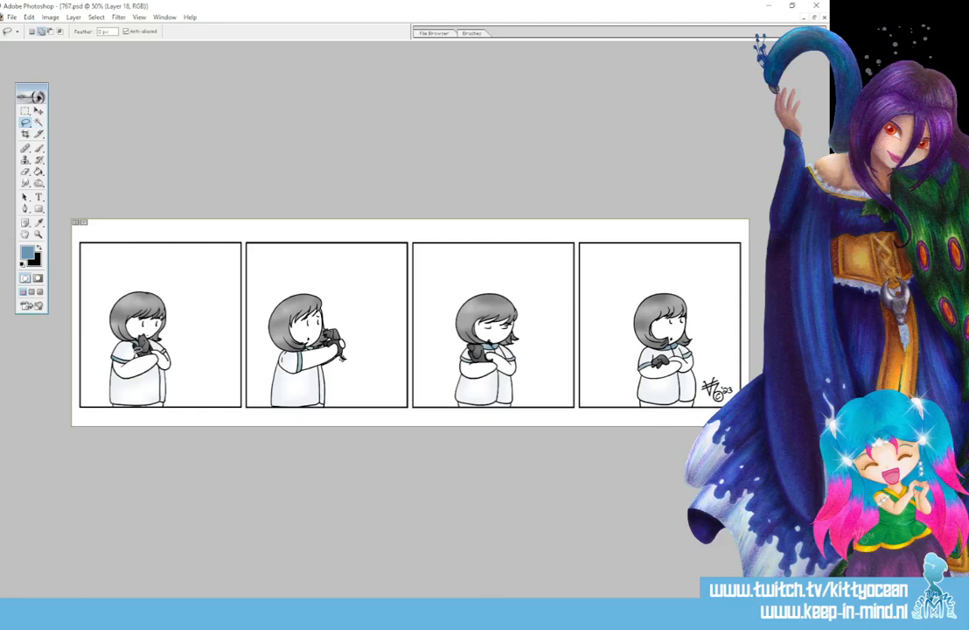
{"action": "left_click", "coordinate": [38, 148]}
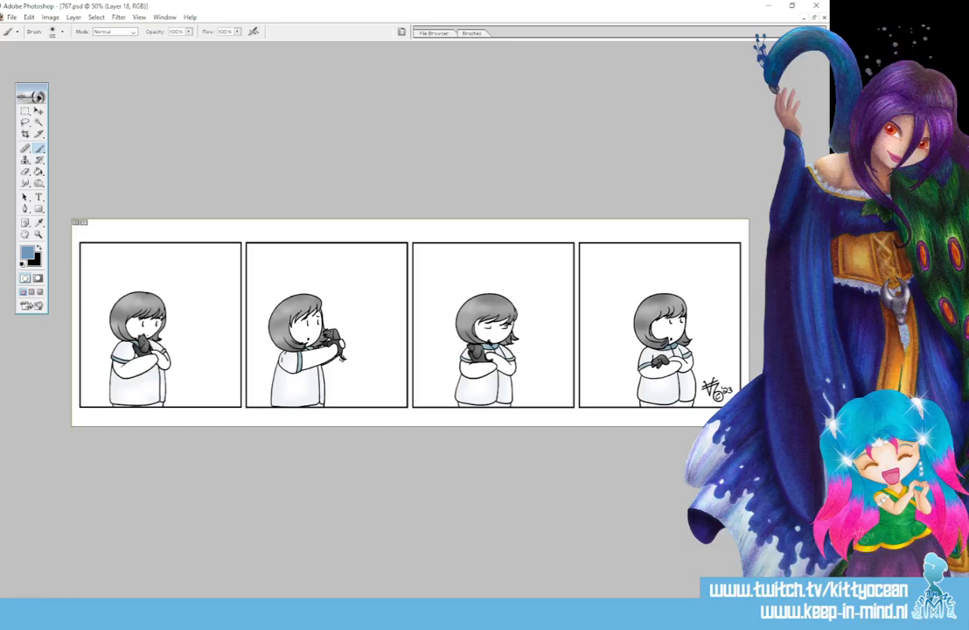
{"action": "key", "text": "ctrl+j"}
{"action": "left_click", "coordinate": [39, 122]}
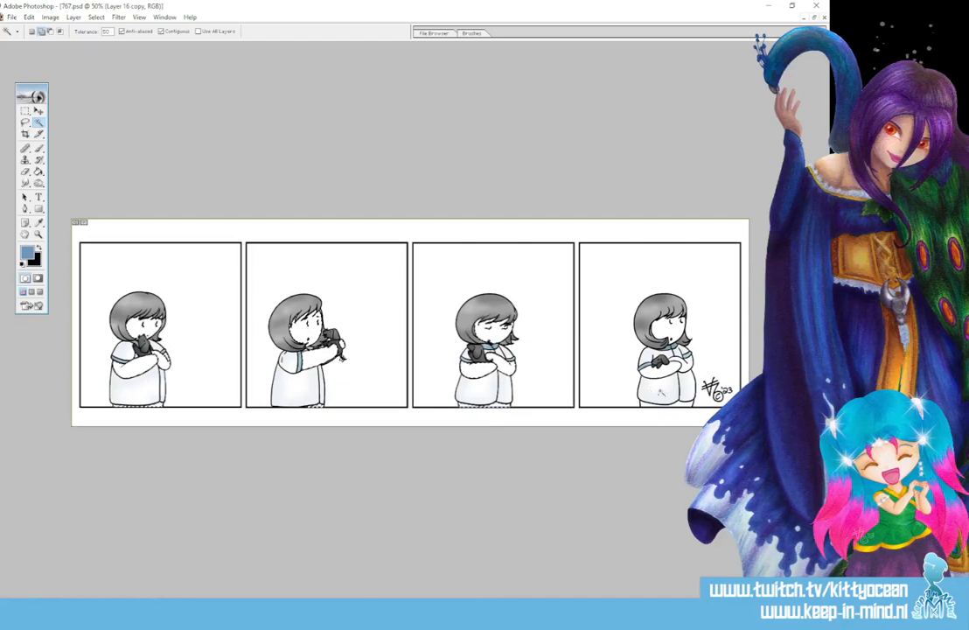
{"action": "left_click", "coordinate": [683, 405]}
{"action": "left_click", "coordinate": [668, 367]}
{"action": "key", "text": "ctrl+alt+shift+n"}
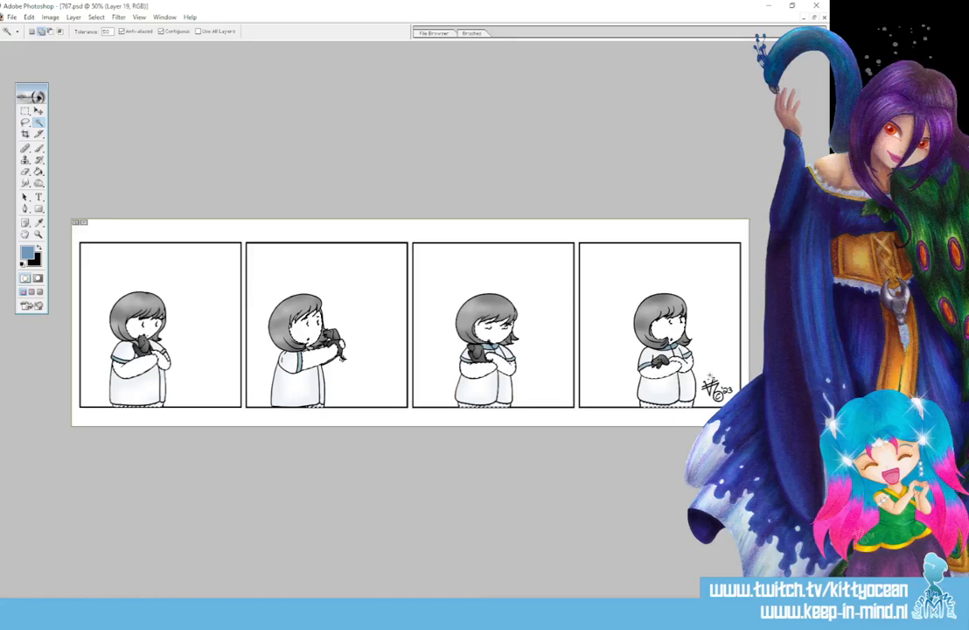
Shade the selected faces and arms in a dark grayish blue with the soft brush, and fade the shading to a pale tint
{"action": "left_click", "coordinate": [29, 254]}
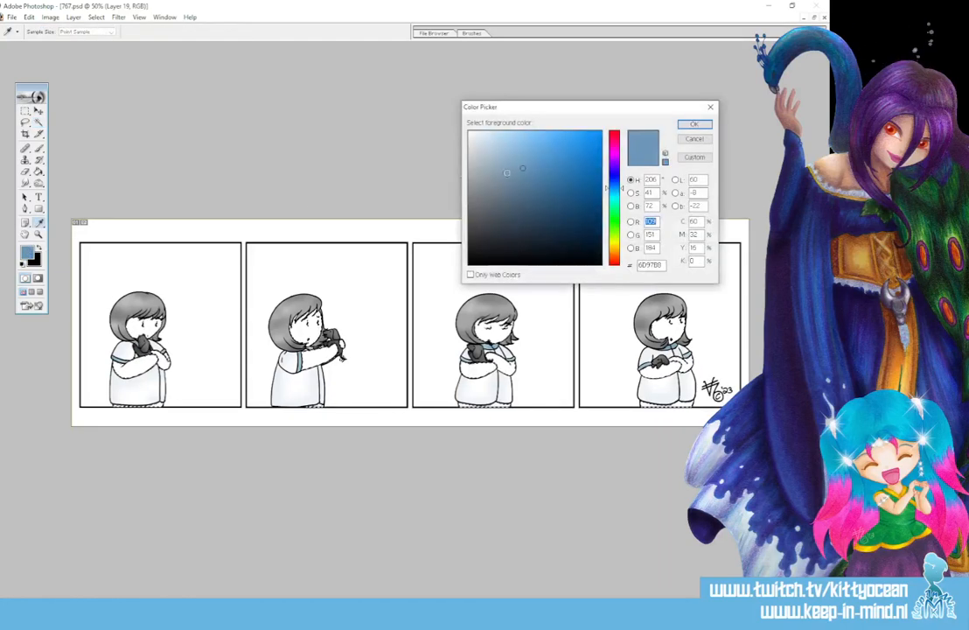
{"action": "left_click_drag", "start_coordinate": [501, 181], "coordinate": [481, 195]}
{"action": "left_click", "coordinate": [694, 125]}
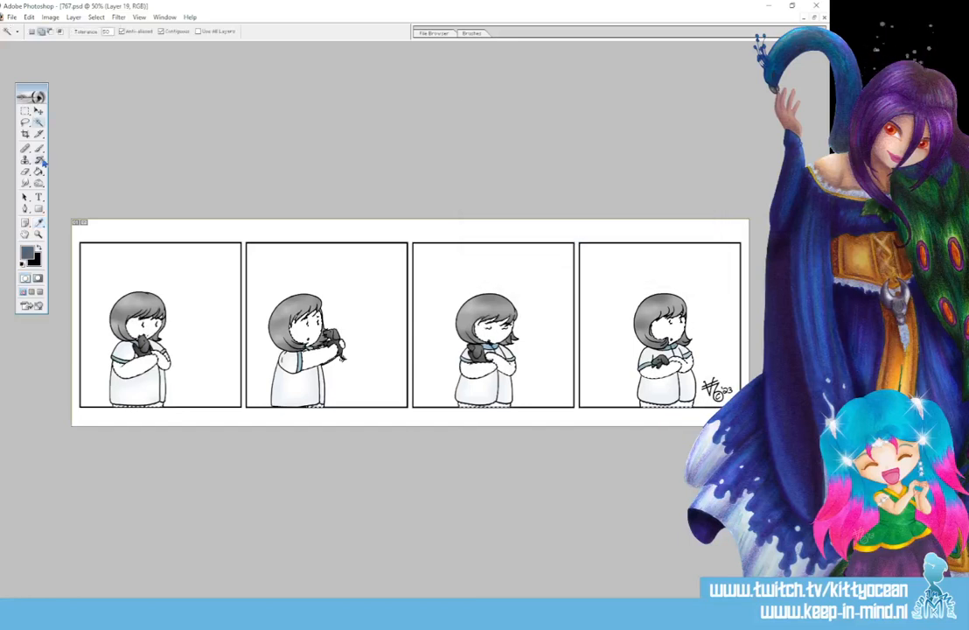
{"action": "key", "text": "b"}
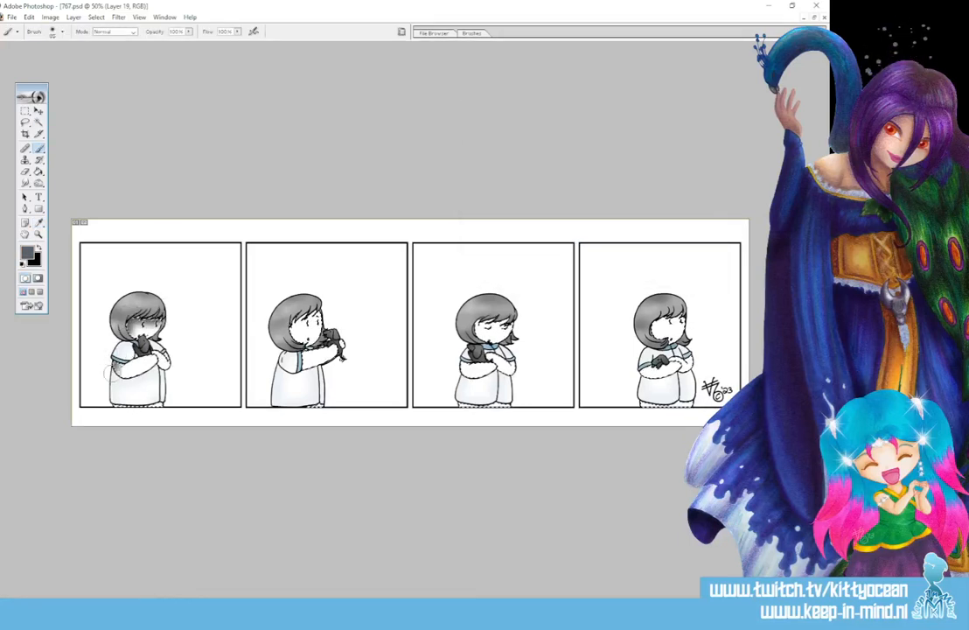
{"action": "left_click_drag", "start_coordinate": [307, 360], "coordinate": [312, 369]}
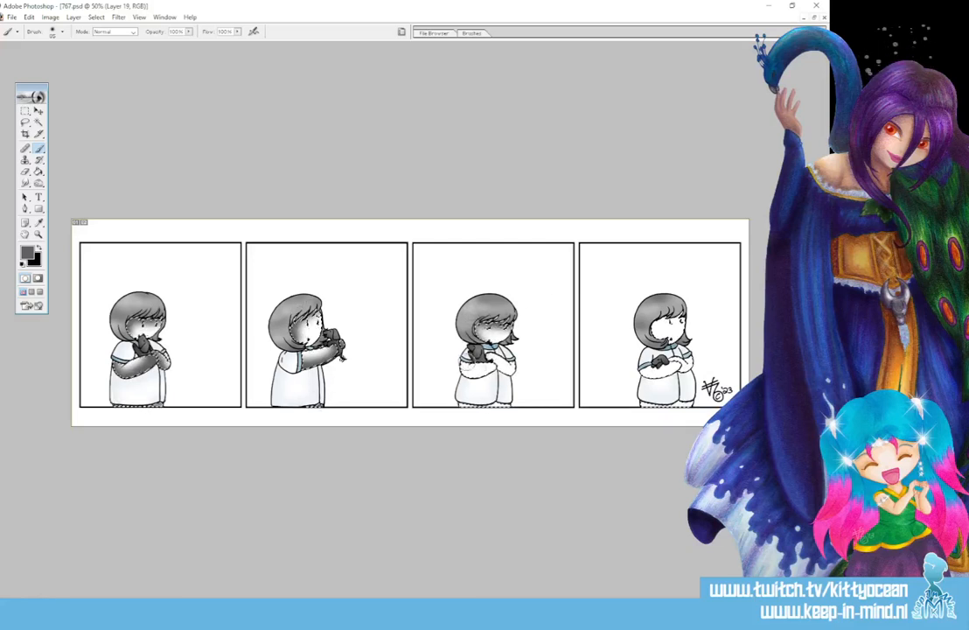
{"action": "left_click_drag", "start_coordinate": [460, 408], "coordinate": [517, 406]}
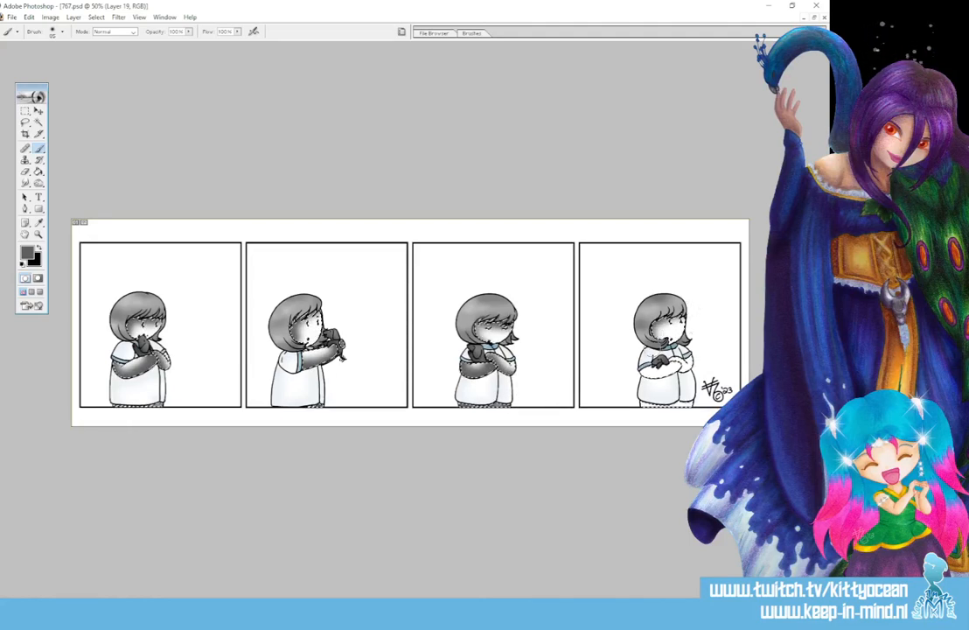
{"action": "left_click_drag", "start_coordinate": [642, 408], "coordinate": [693, 406]}
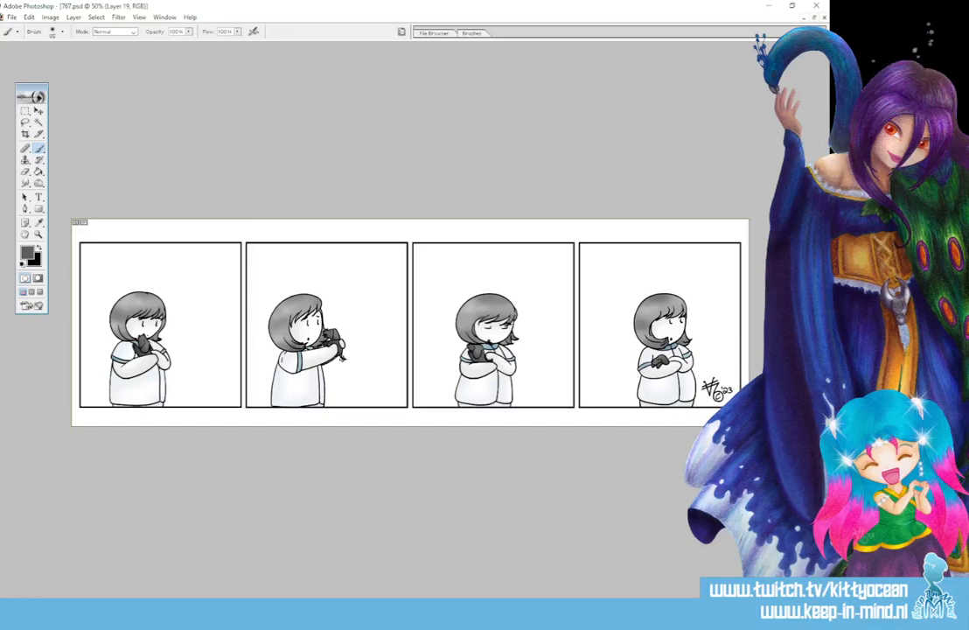
Select the empty backgrounds of all four panels on Layer 16 copy with the Magic Wand and create a new layer for them
{"action": "key", "text": "ctrl+e"}
{"action": "left_click", "coordinate": [39, 122]}
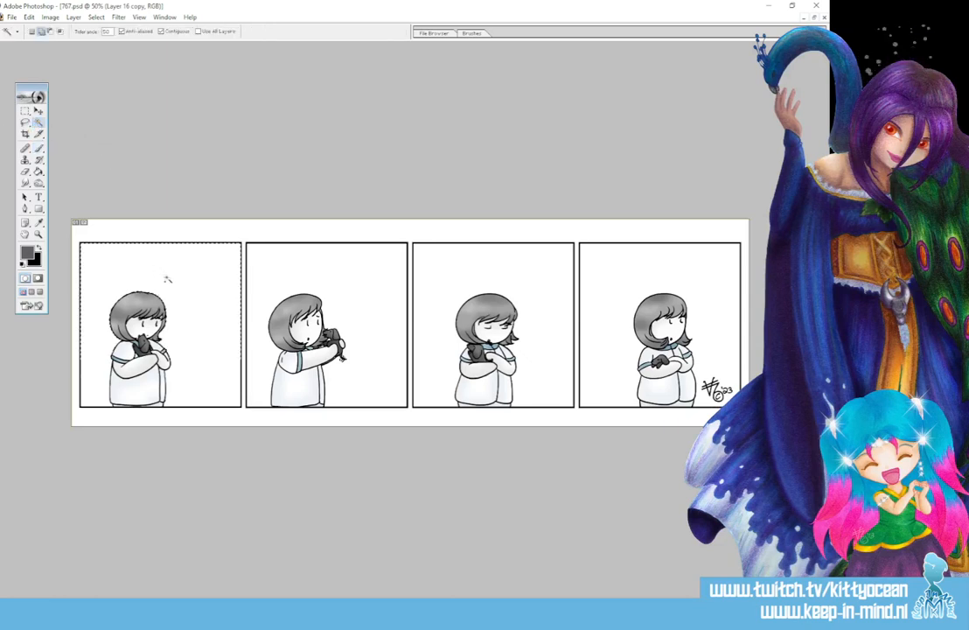
{"action": "left_click", "coordinate": [225, 347]}
{"action": "left_click", "coordinate": [378, 372]}
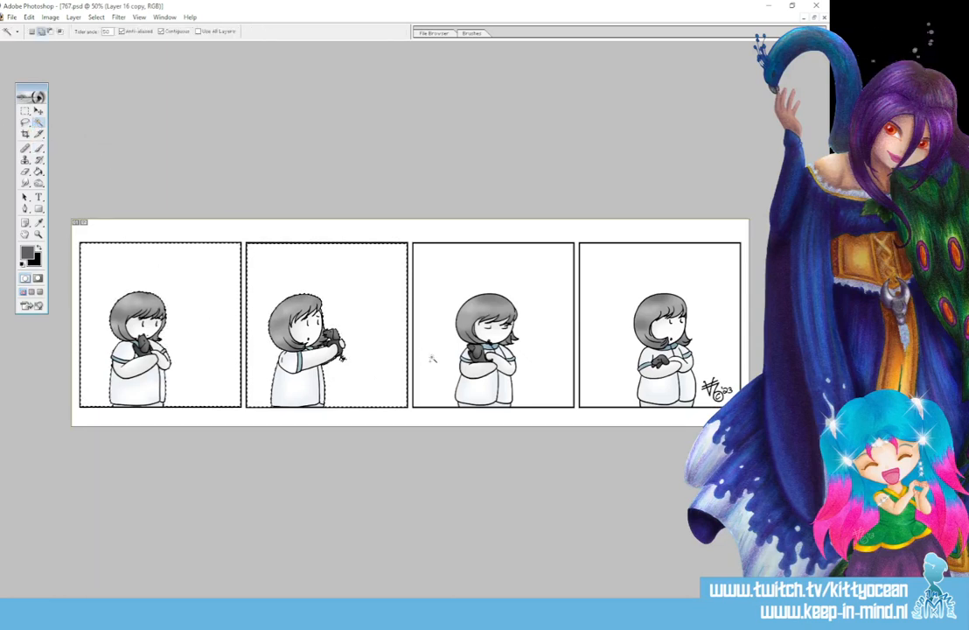
{"action": "left_click", "coordinate": [540, 365]}
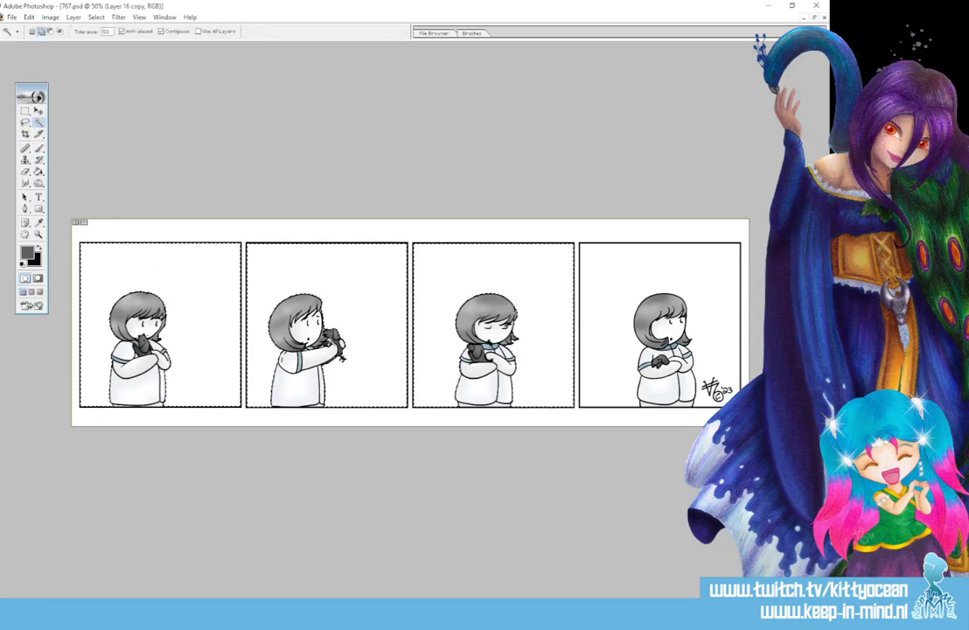
{"action": "left_click", "coordinate": [619, 367]}
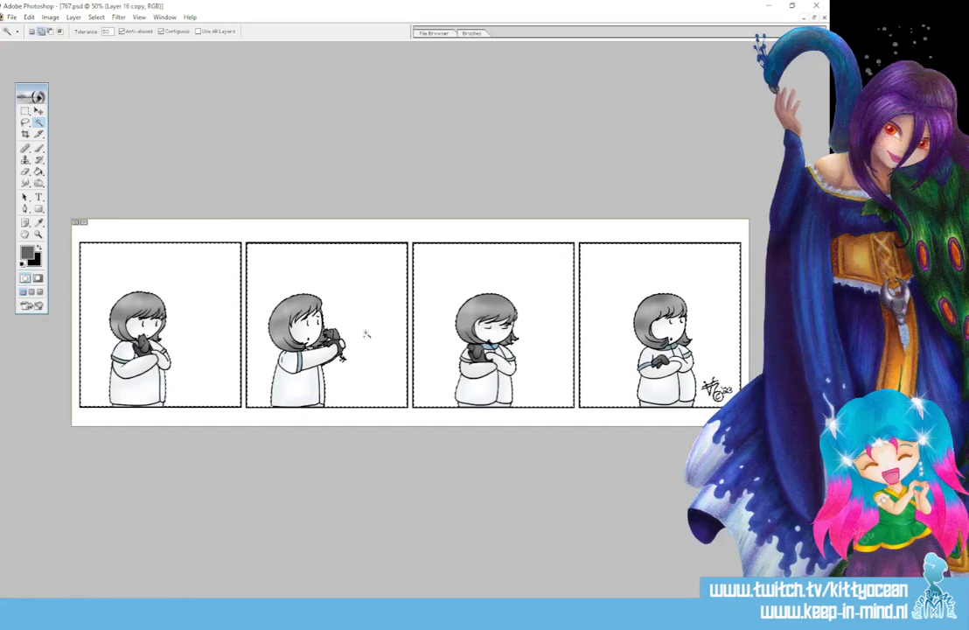
{"action": "left_click", "coordinate": [26, 123]}
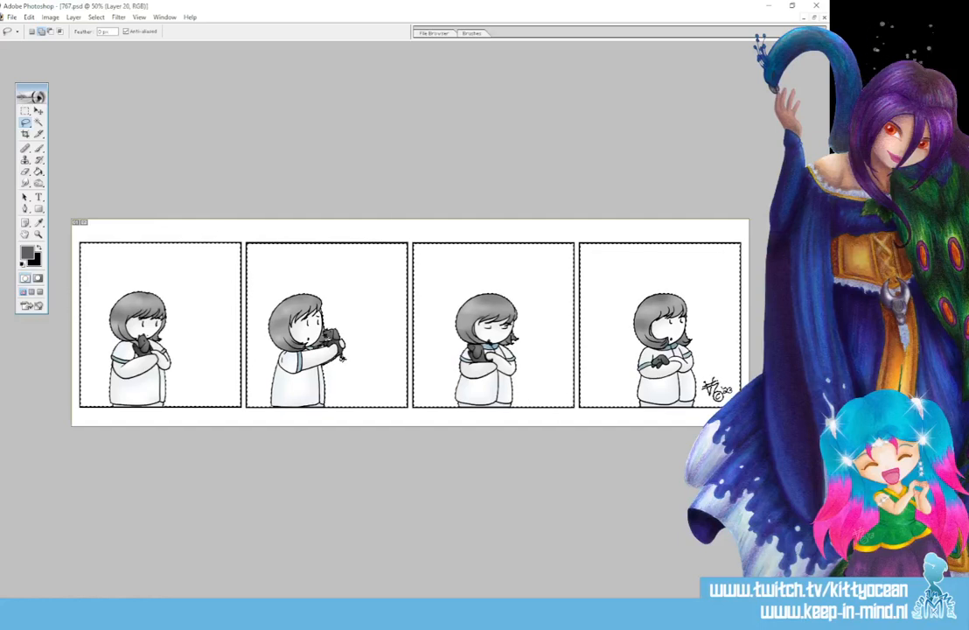
Fill the selected panel backgrounds with the dark gray foreground color, then fill the leftover gaps around the signature in the fourth panel
{"action": "left_click", "coordinate": [38, 172]}
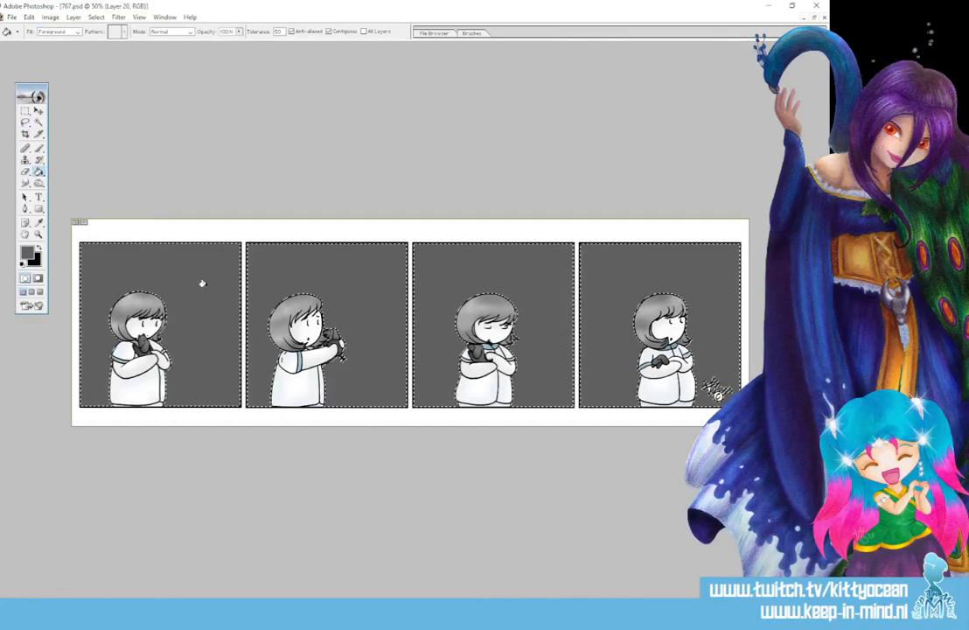
{"action": "key", "text": "ctrl+d"}
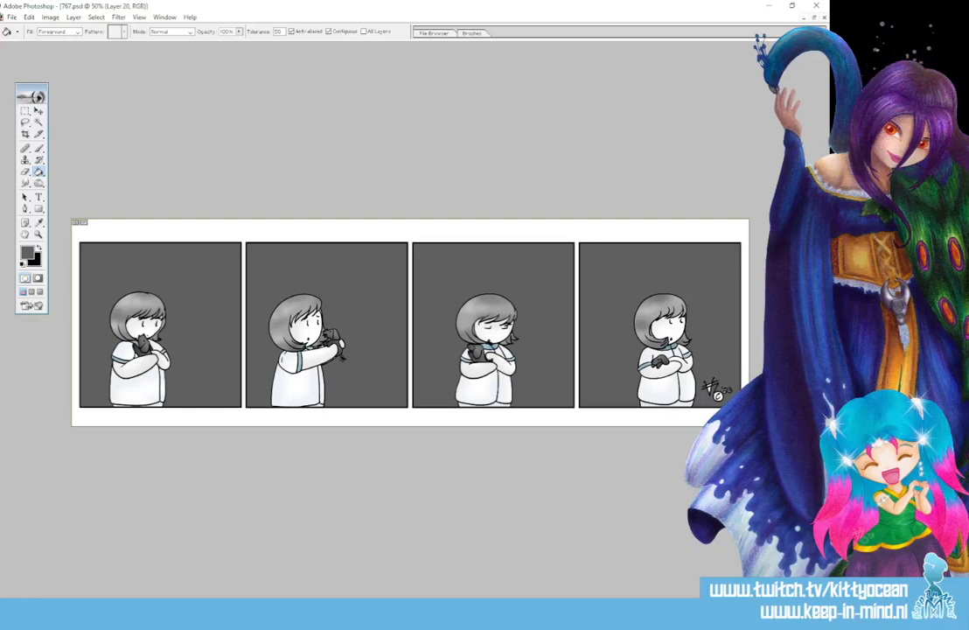
{"action": "left_click", "coordinate": [25, 122]}
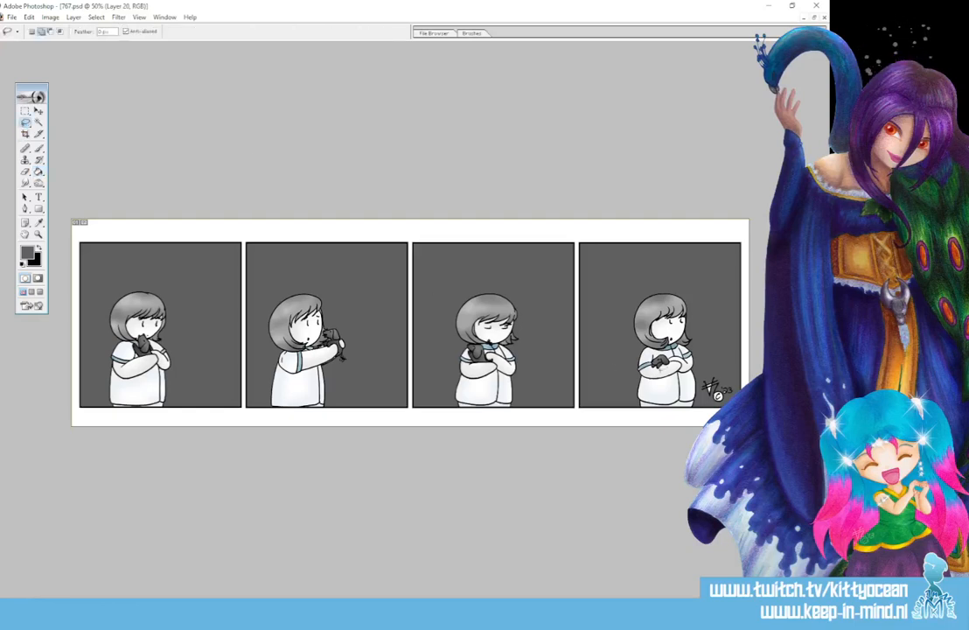
{"action": "left_click_drag", "start_coordinate": [738, 374], "coordinate": [737, 378]}
{"action": "key", "text": "g"}
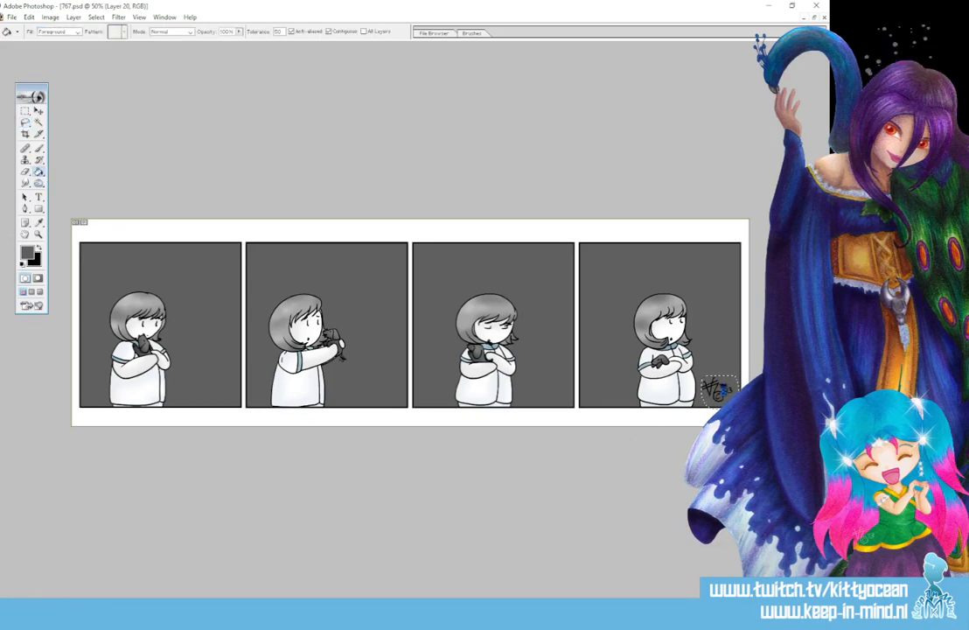
{"action": "key", "text": "ctrl+d"}
Apply a linear Gradient Overlay to the background layer using the pale purple and white preset at 100% opacity
{"action": "double_click", "coordinate": [73, 152]}
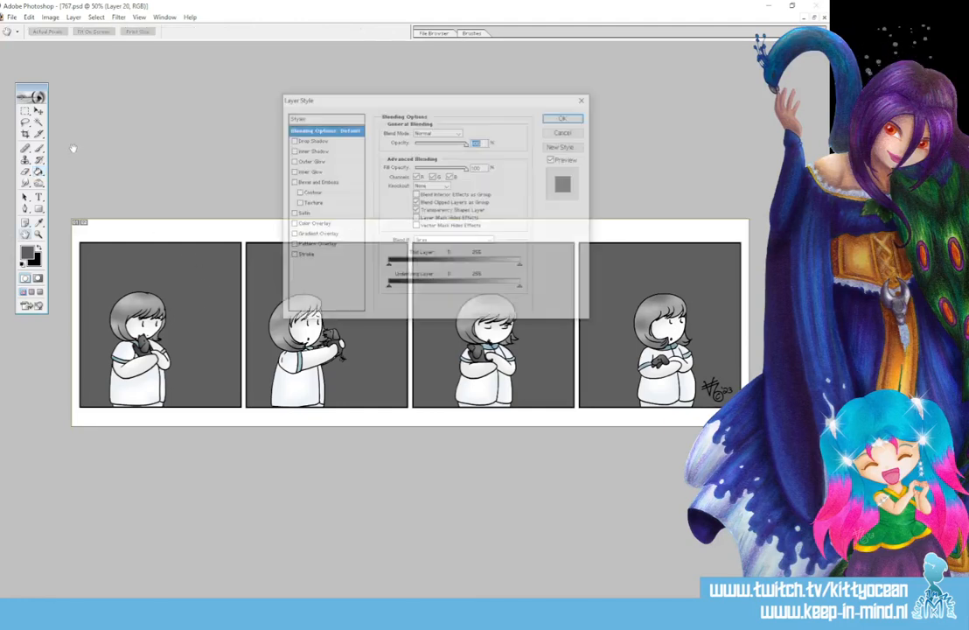
{"action": "left_click", "coordinate": [333, 234]}
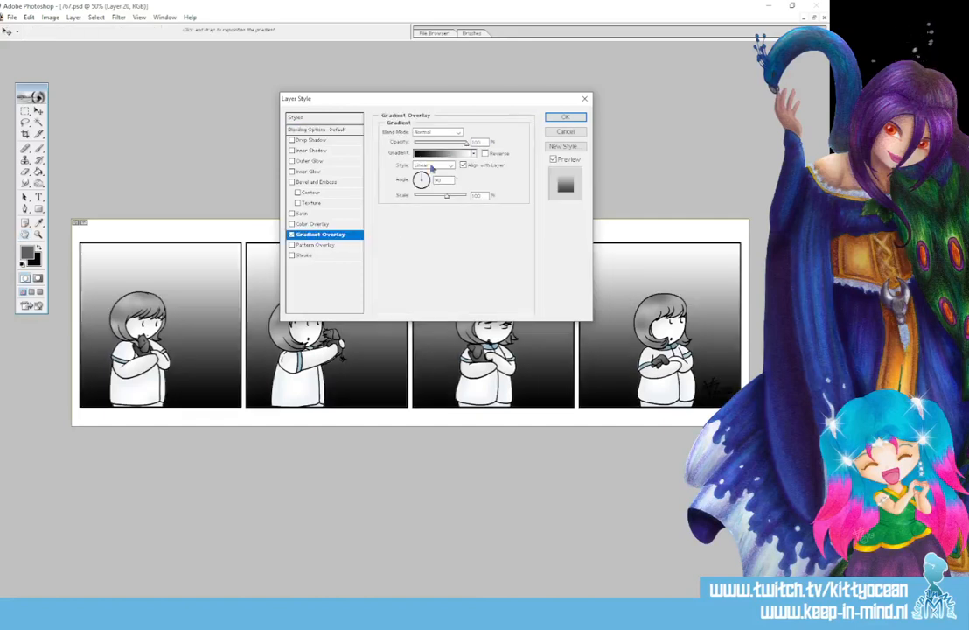
{"action": "left_click", "coordinate": [473, 153]}
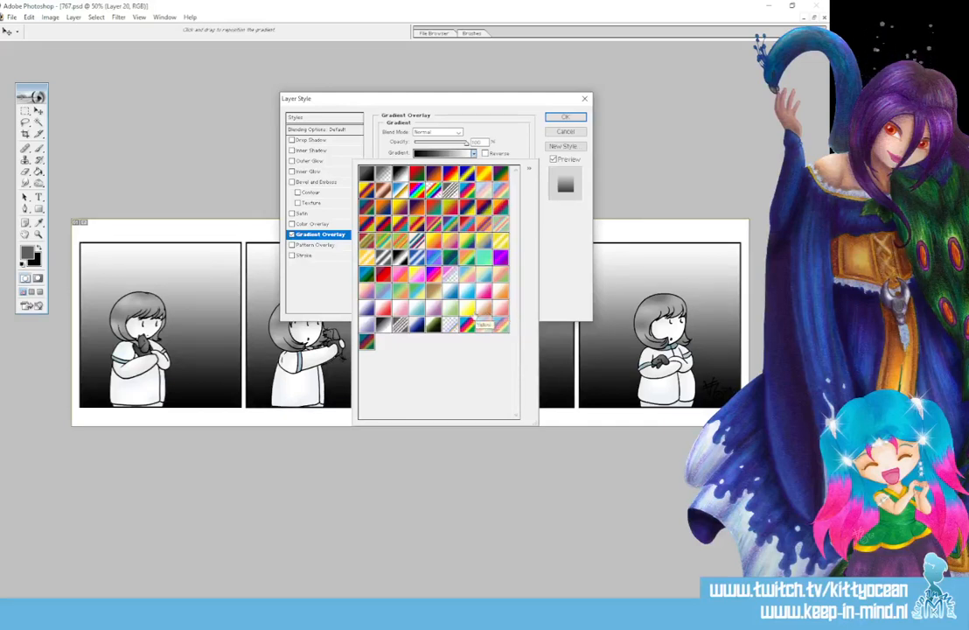
{"action": "left_click", "coordinate": [371, 325]}
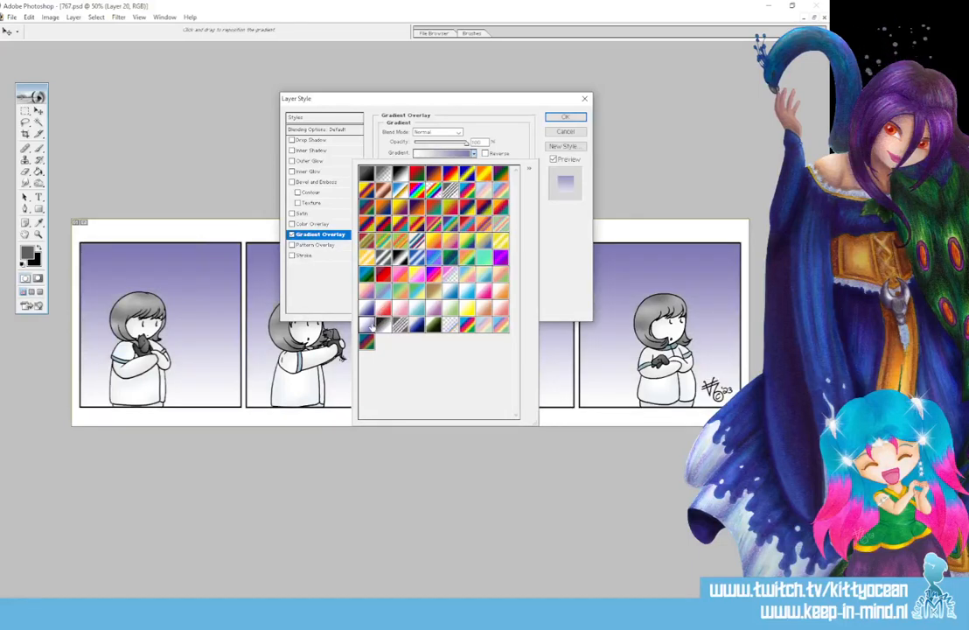
{"action": "left_click", "coordinate": [433, 311]}
{"action": "left_click", "coordinate": [554, 116]}
{"action": "left_click", "coordinate": [553, 115]}
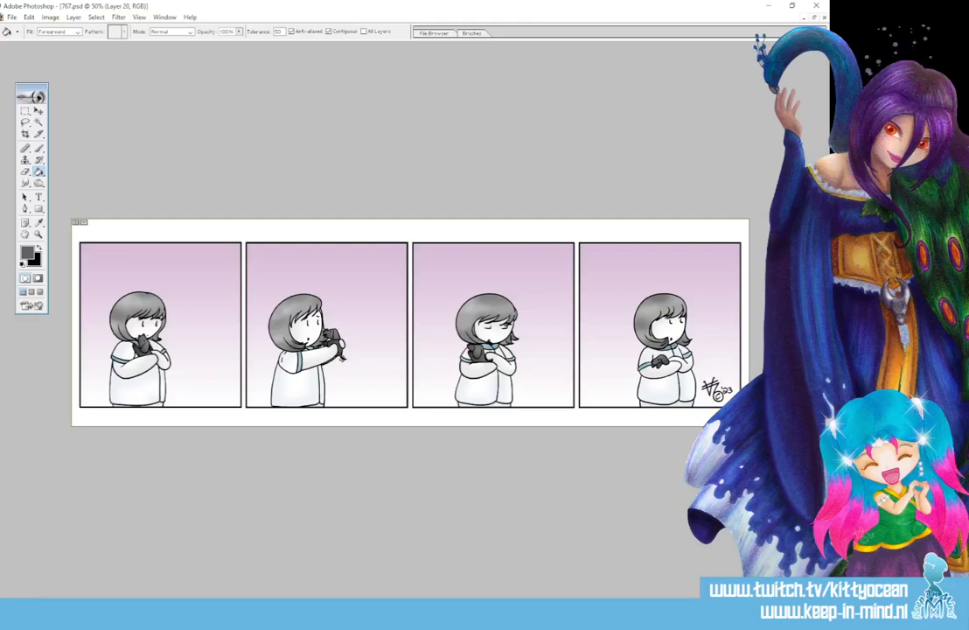
Check the gradient background up close around the puppies and show the strip's text layers
{"action": "key", "text": "ctrl+plus"}
{"action": "key", "text": "ctrl+plus"}
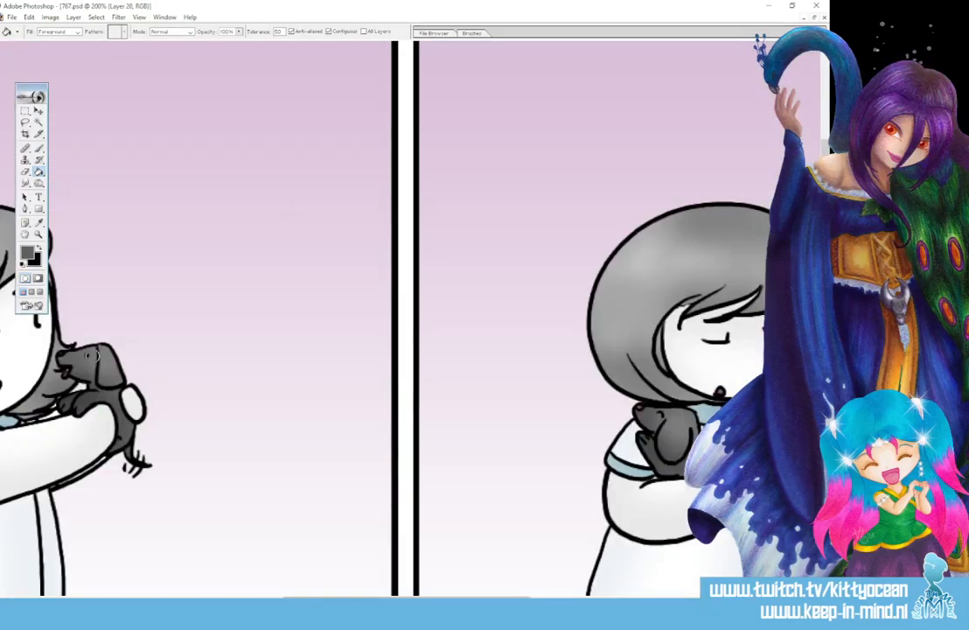
{"action": "key", "text": "ctrl+minus"}
{"action": "key", "text": "ctrl+minus"}
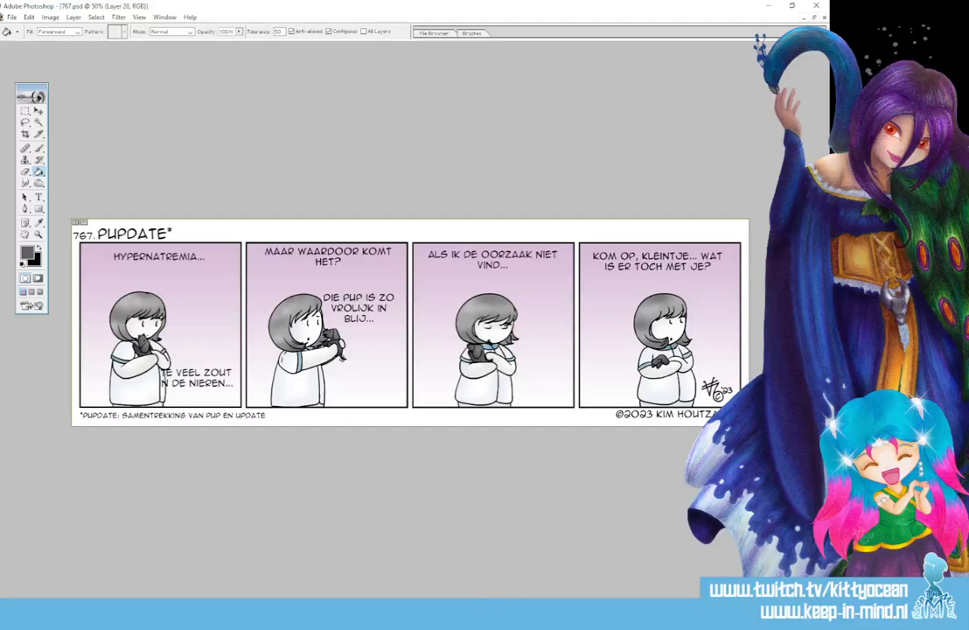
Change the lower text in the first panel to "Te veel zout in het bloed..."
{"action": "key", "text": "alt+["}
{"action": "key", "text": "alt+["}
{"action": "left_click", "coordinate": [39, 197]}
{"action": "left_click_drag", "start_coordinate": [173, 387], "coordinate": [220, 387]}
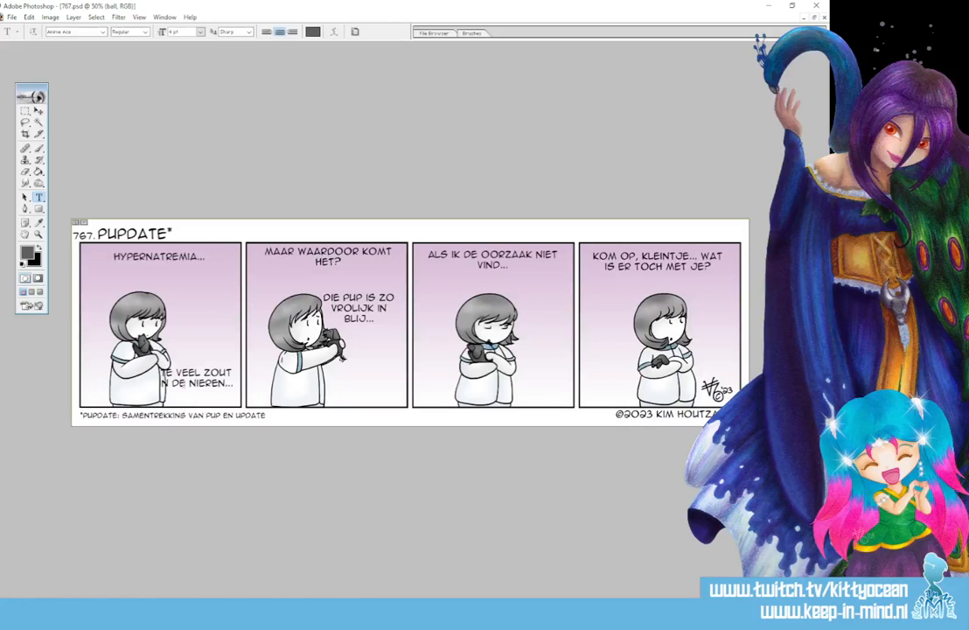
{"action": "left_click", "coordinate": [388, 33]}
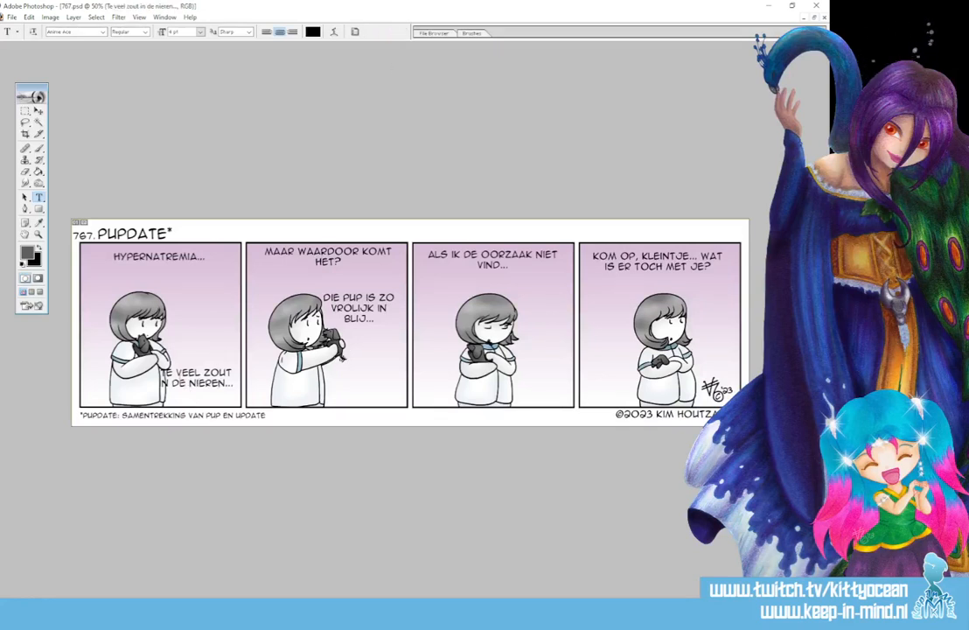
{"action": "left_click_drag", "start_coordinate": [172, 383], "coordinate": [227, 384]}
{"action": "type", "text": "het bloed"}
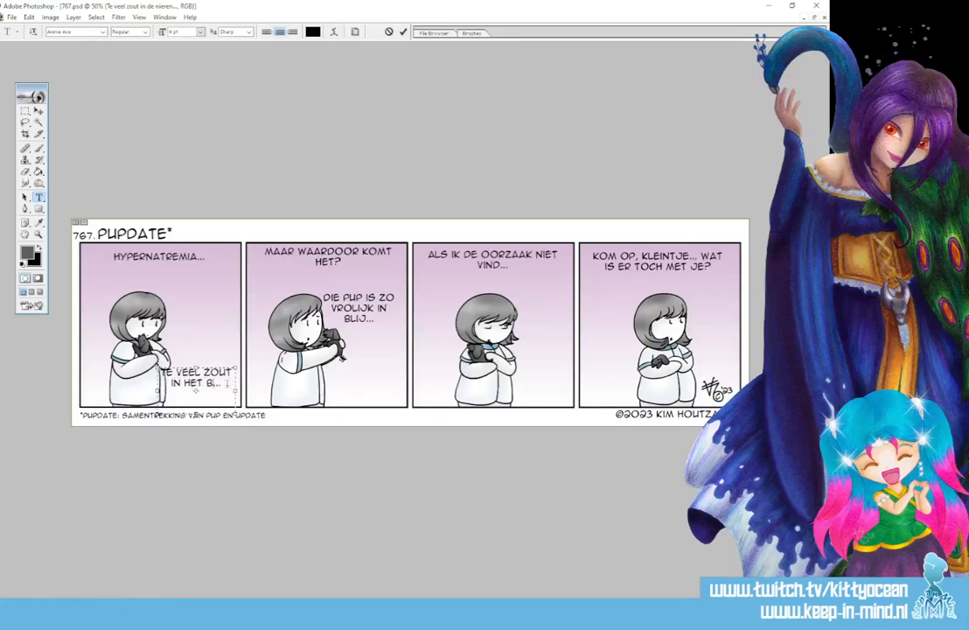
{"action": "left_click", "coordinate": [404, 31]}
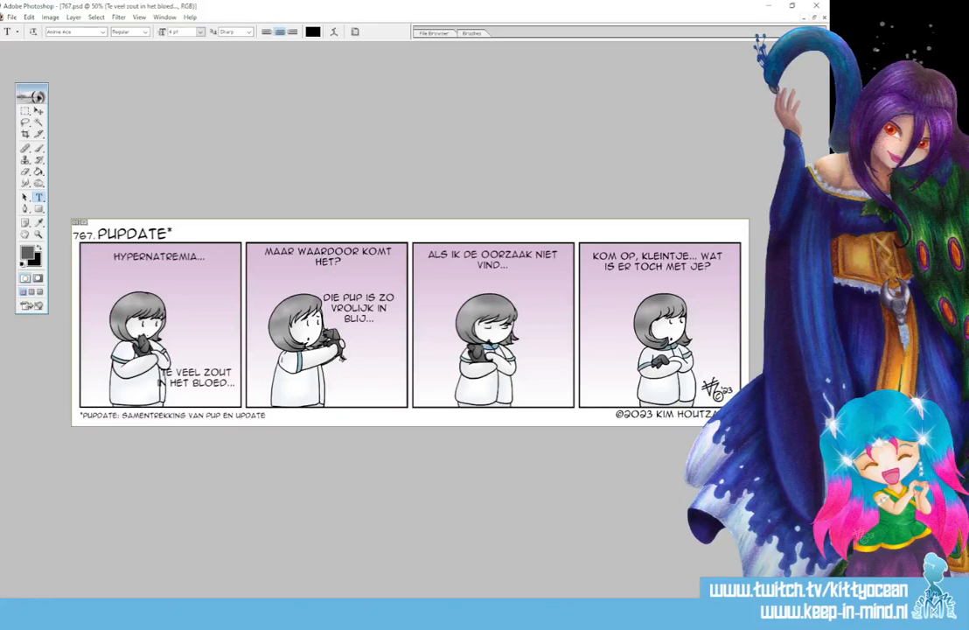
On the "ball" layer, add elliptical balloon selections around each panel's upper text, plus a rounder one in each of the first two panels
{"action": "key", "text": "alt+bracketleft"}
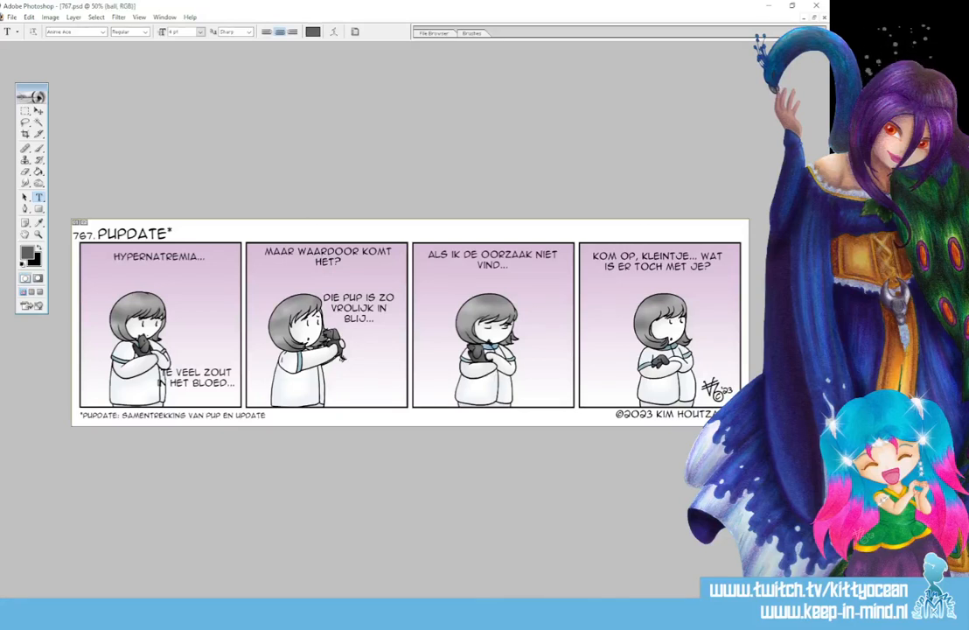
{"action": "left_click_drag", "start_coordinate": [25, 111], "coordinate": [79, 106]}
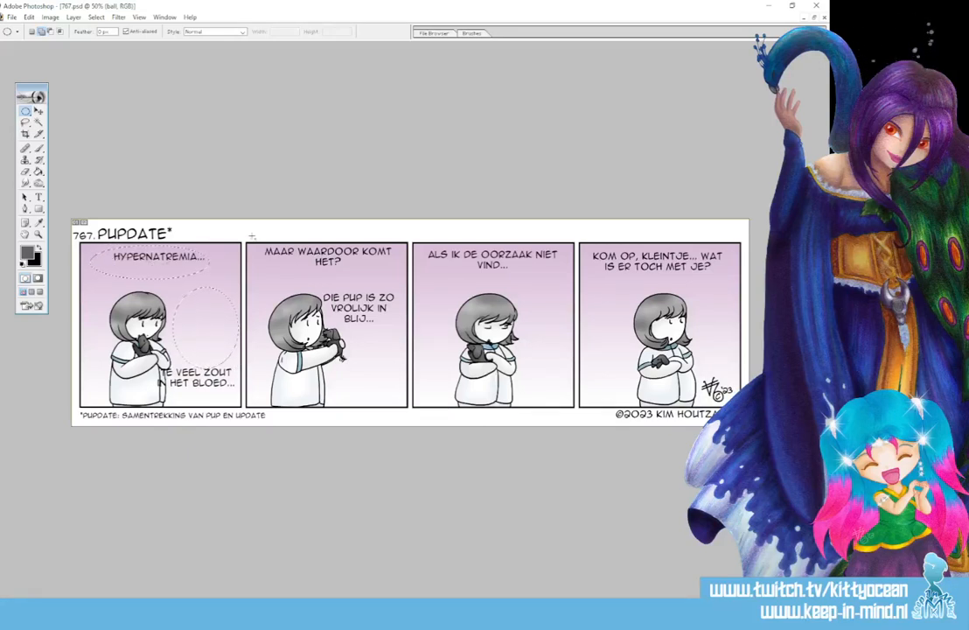
{"action": "left_click_drag", "start_coordinate": [175, 287], "coordinate": [238, 359]}
{"action": "left_click_drag", "start_coordinate": [343, 354], "coordinate": [406, 423]}
{"action": "left_click_drag", "start_coordinate": [420, 242], "coordinate": [561, 288]}
{"action": "left_click_drag", "start_coordinate": [710, 286], "coordinate": [735, 287]}
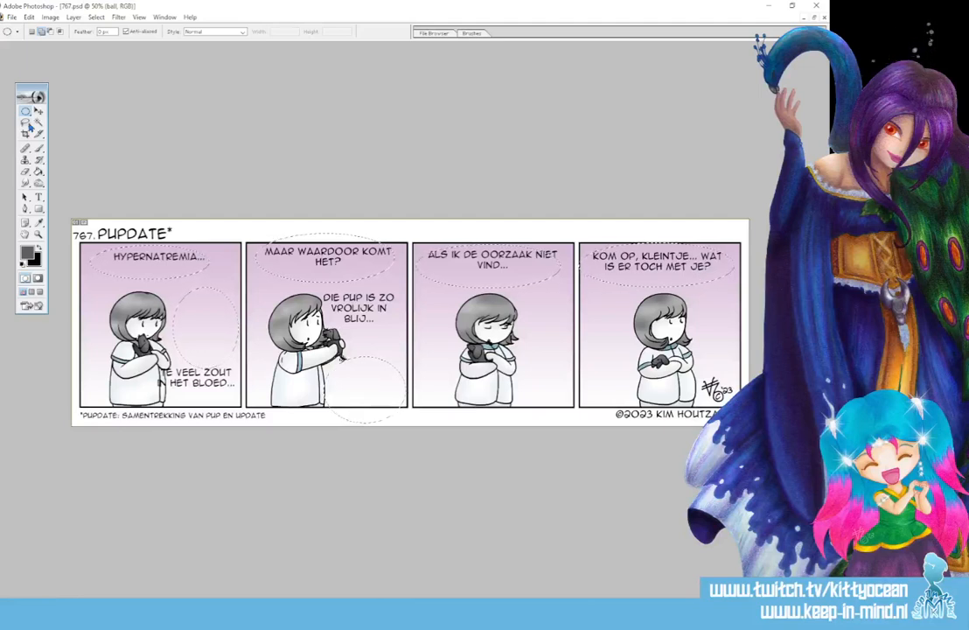
Add polygonal lasso selections in the first panel for a connector between its two balloons and a tail pointing to the woman's mouth
{"action": "left_click_drag", "start_coordinate": [30, 127], "coordinate": [63, 124]}
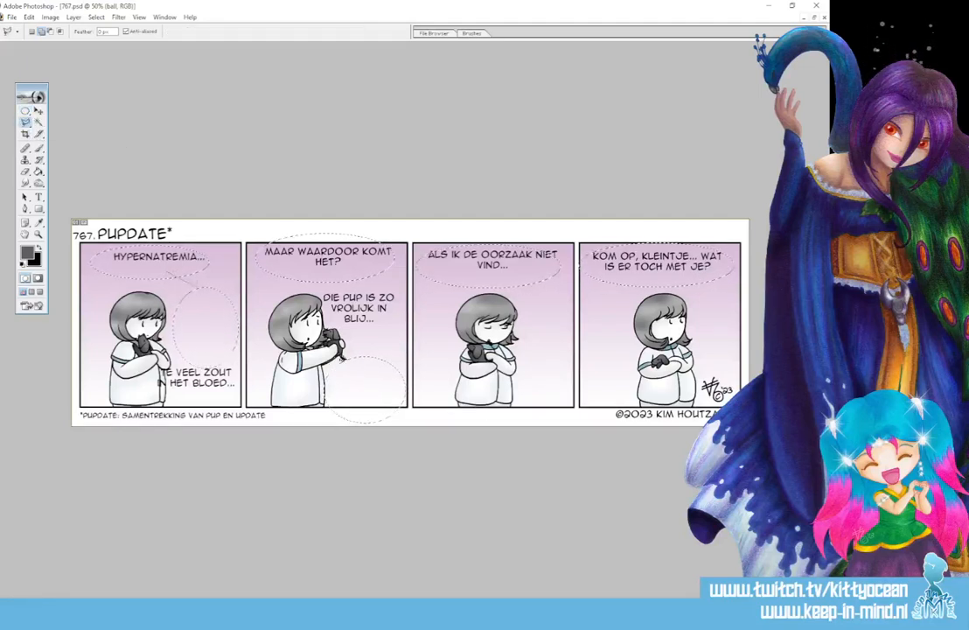
{"action": "left_click", "coordinate": [193, 303]}
{"action": "left_click", "coordinate": [201, 306]}
{"action": "left_click", "coordinate": [170, 269]}
{"action": "left_click", "coordinate": [177, 327]}
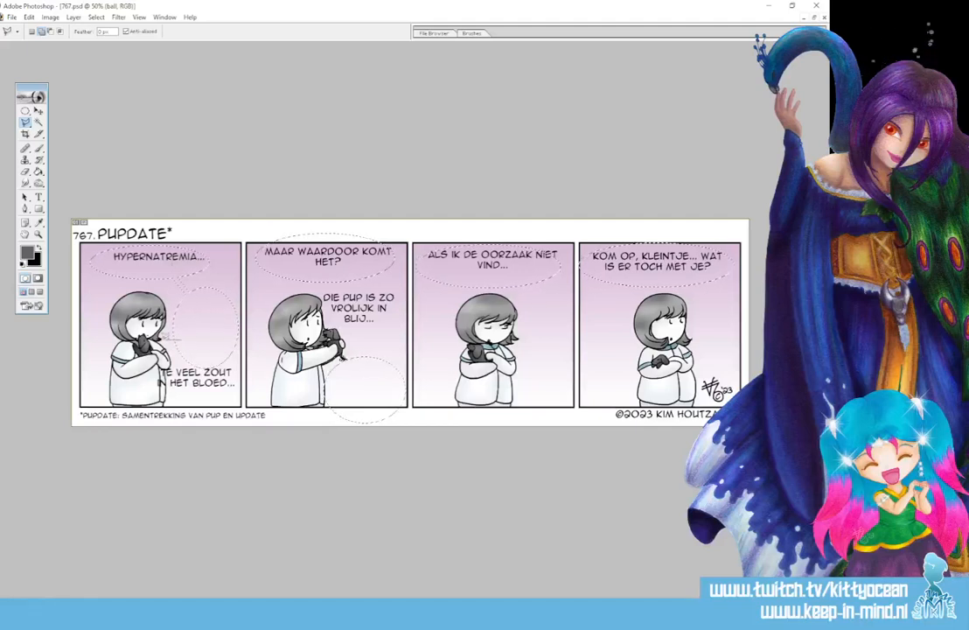
{"action": "left_click", "coordinate": [163, 331]}
{"action": "double_click", "coordinate": [187, 339]}
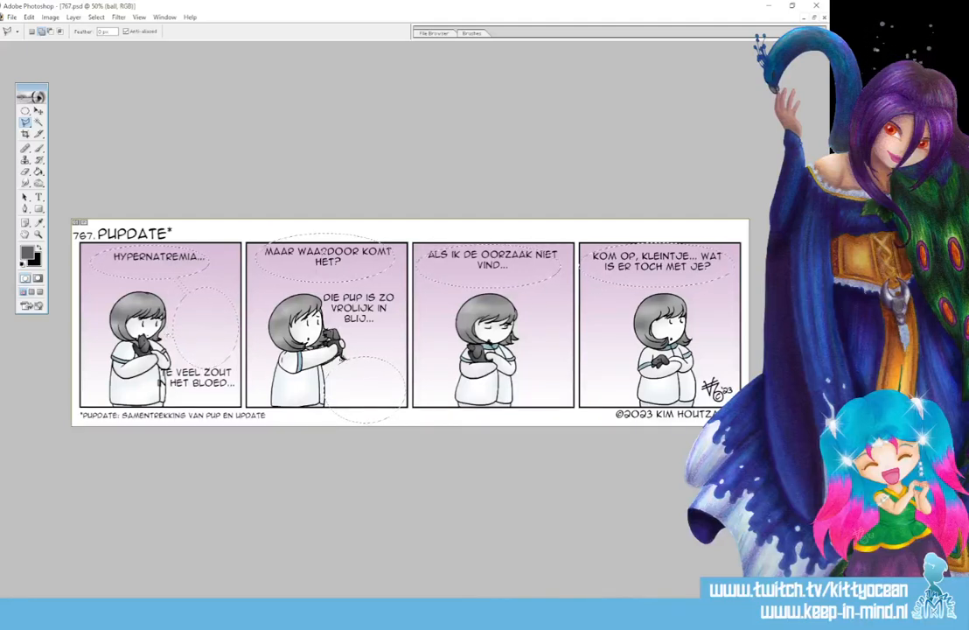
Add pointed polygonal lasso tails to the balloon selections in the second, third and fourth panels
{"action": "left_click", "coordinate": [309, 272]}
{"action": "left_click", "coordinate": [311, 291]}
{"action": "left_click", "coordinate": [310, 274]}
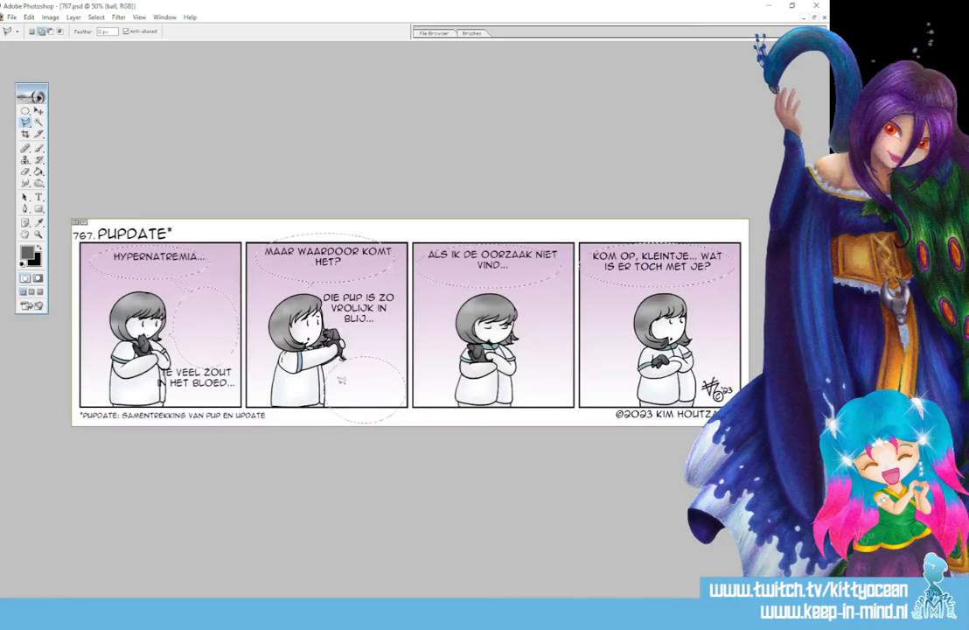
{"action": "left_click", "coordinate": [362, 360]}
{"action": "left_click", "coordinate": [353, 344]}
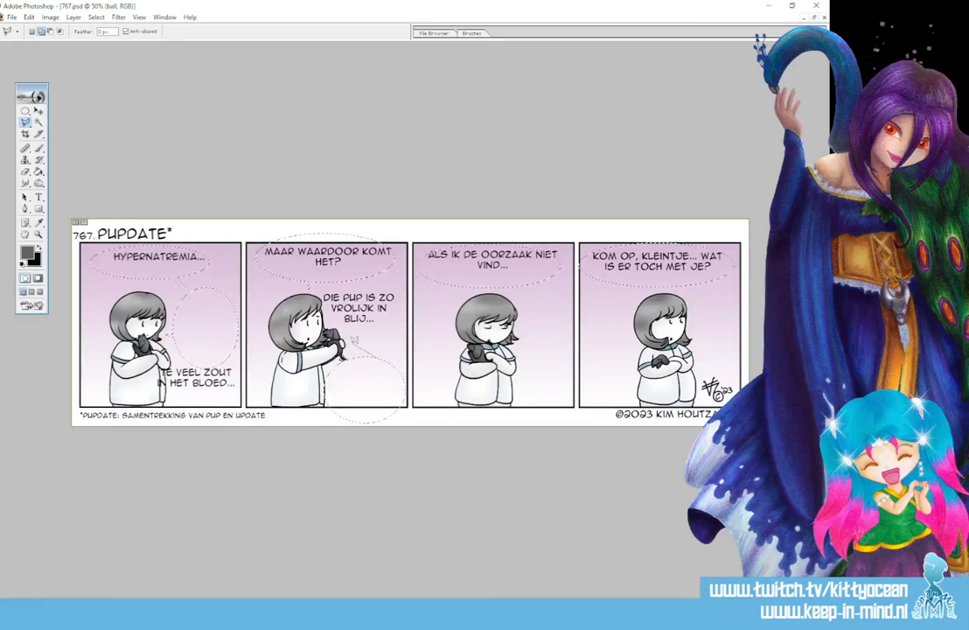
{"action": "double_click", "coordinate": [373, 360]}
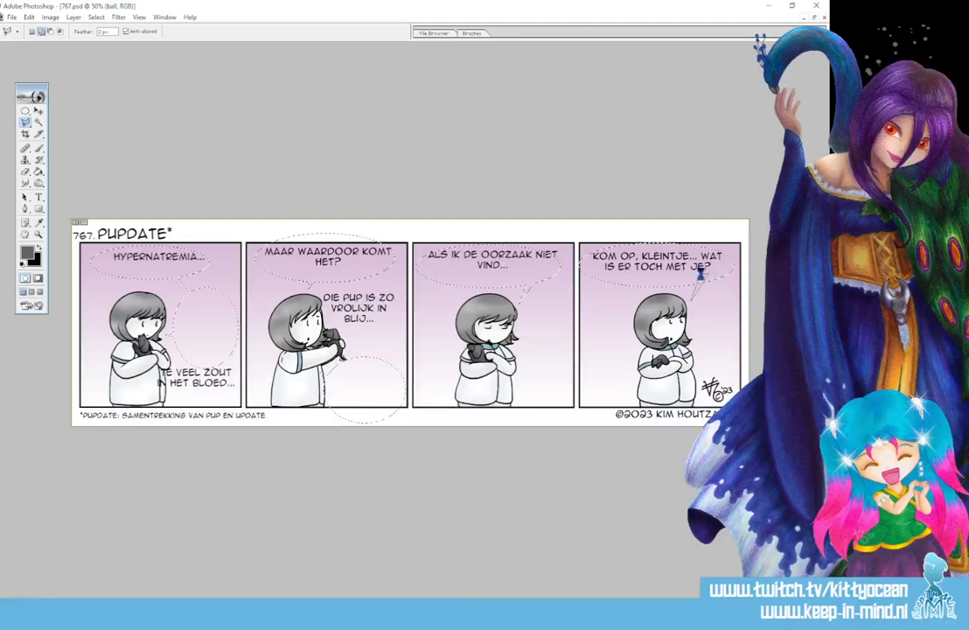
Fill all selected balloons and tails with white on the "ball" layer and clear the selection
{"action": "left_click", "coordinate": [40, 251]}
{"action": "left_click", "coordinate": [40, 250]}
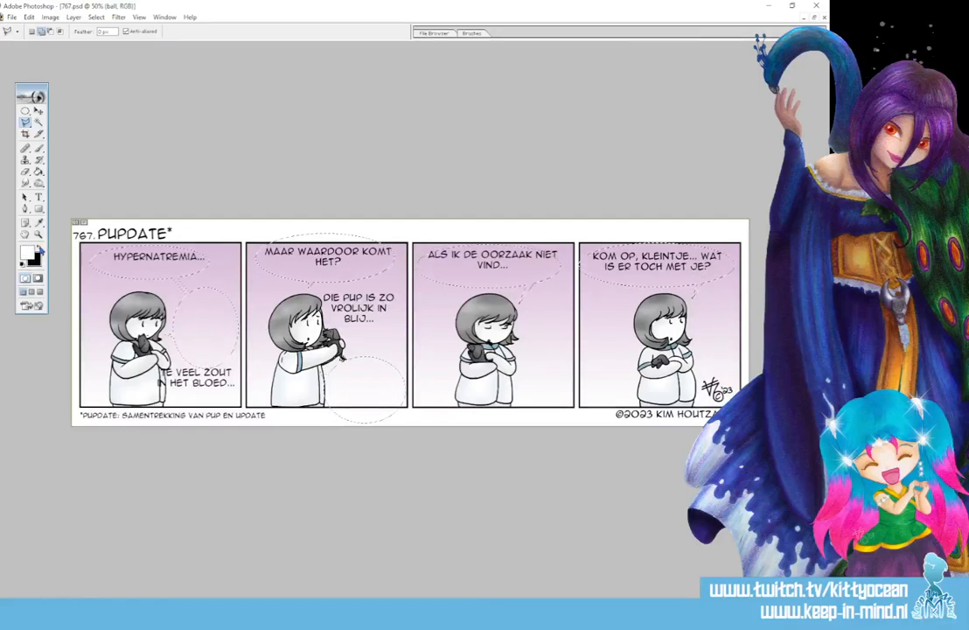
{"action": "left_click", "coordinate": [38, 172]}
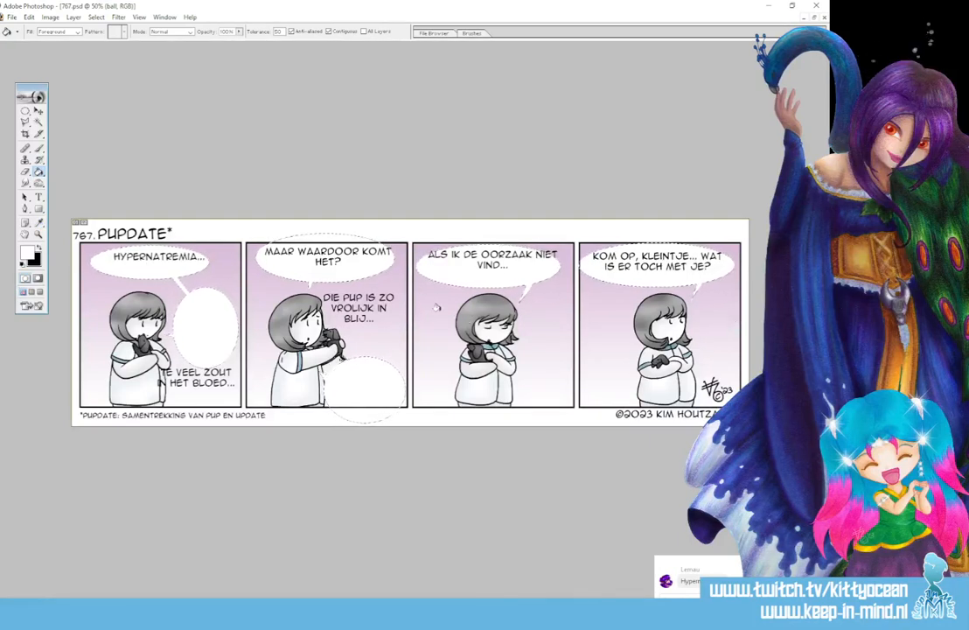
{"action": "left_click", "coordinate": [813, 306]}
Correct the first panel's upper text to "Hypernatremie..." and center it within its white balloon
{"action": "left_click", "coordinate": [39, 199]}
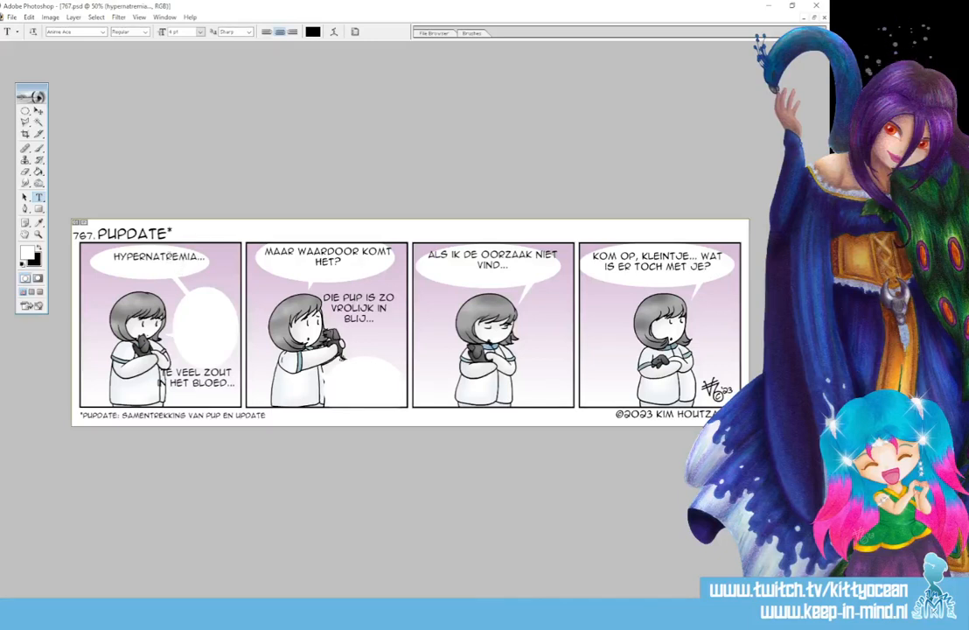
{"action": "left_click_drag", "start_coordinate": [203, 257], "coordinate": [194, 256]}
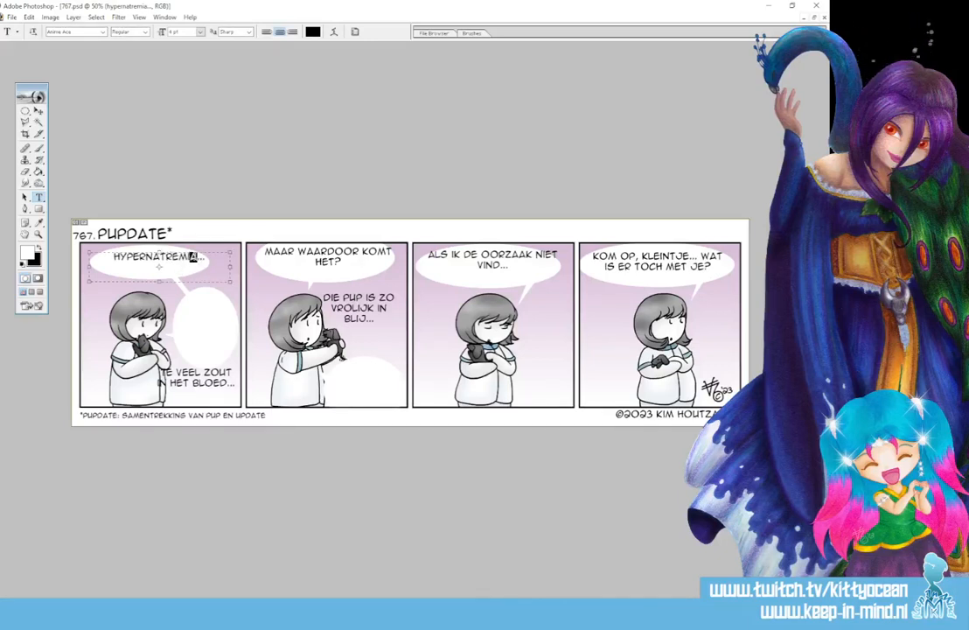
{"action": "type", "text": "E"}
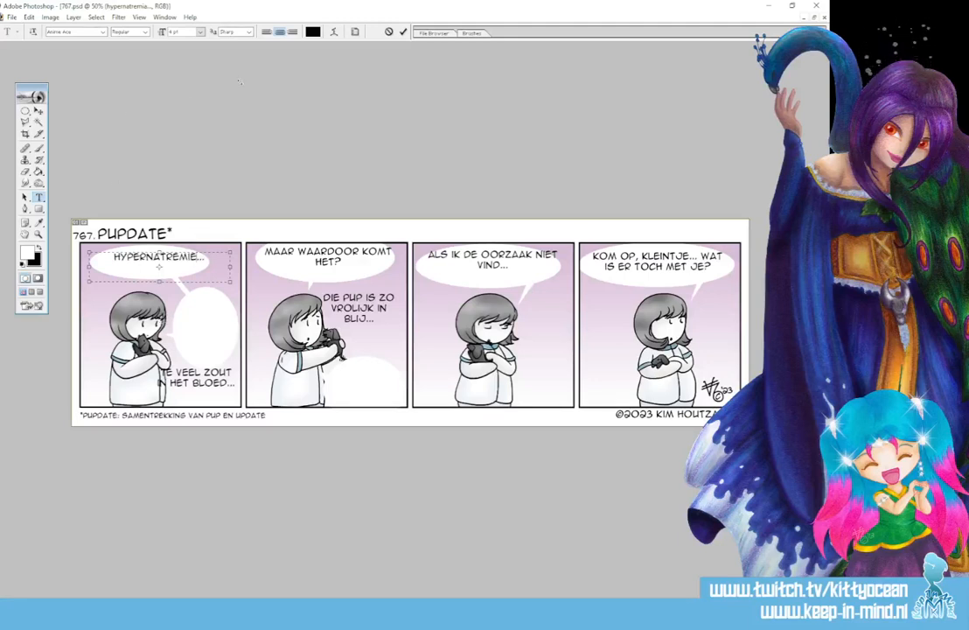
{"action": "left_click", "coordinate": [404, 32]}
{"action": "left_click", "coordinate": [38, 112]}
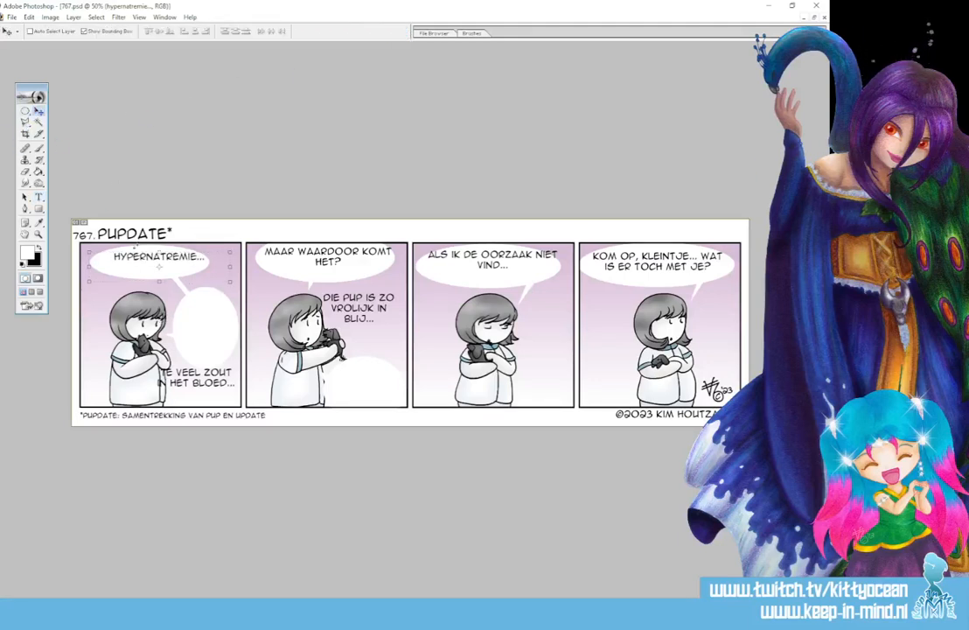
{"action": "left_click_drag", "start_coordinate": [158, 262], "coordinate": [150, 267]}
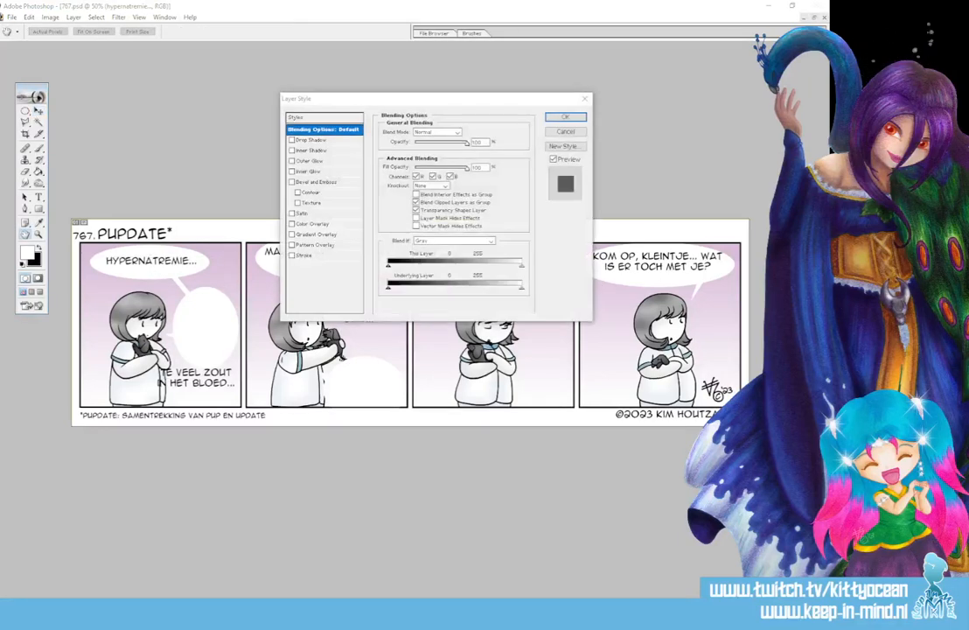
{"action": "left_click", "coordinate": [322, 258]}
{"action": "left_click", "coordinate": [303, 255]}
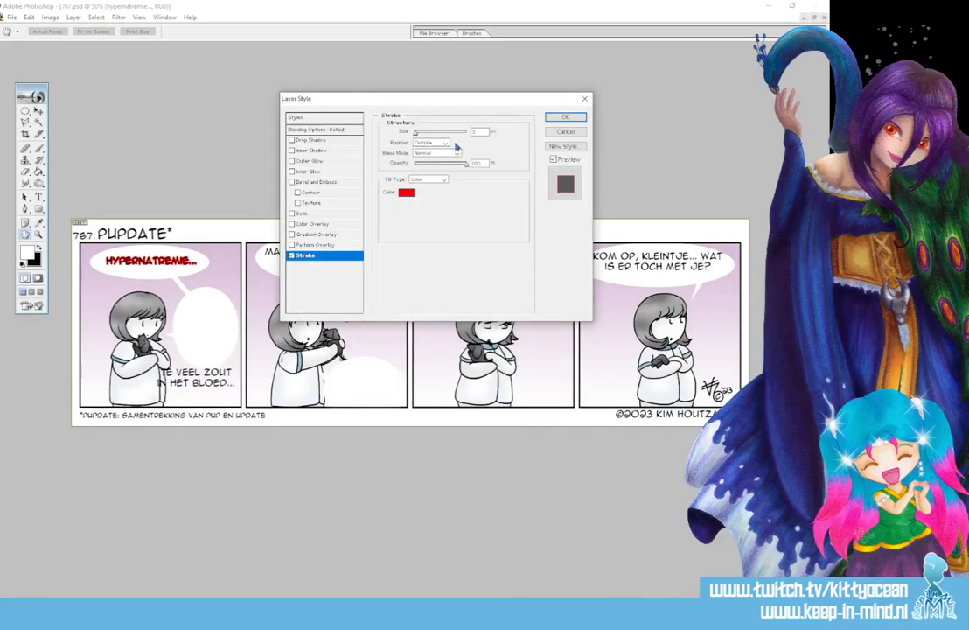
{"action": "left_click", "coordinate": [563, 132]}
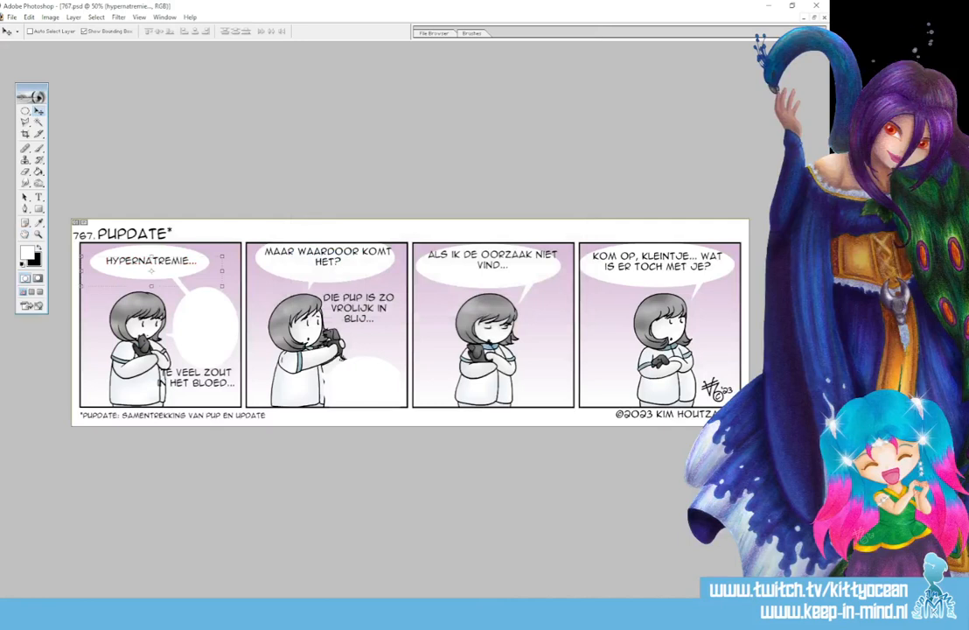
Add a Stroke layer style to the "ball" layer to outline the speech balloons
{"action": "key", "text": "alt+bracketleft"}
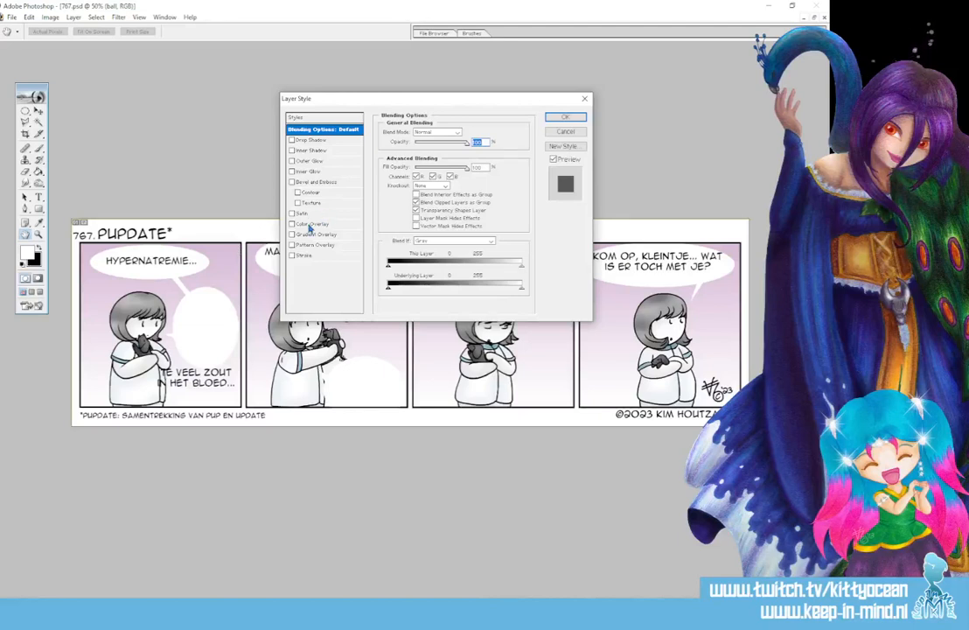
{"action": "left_click", "coordinate": [308, 256]}
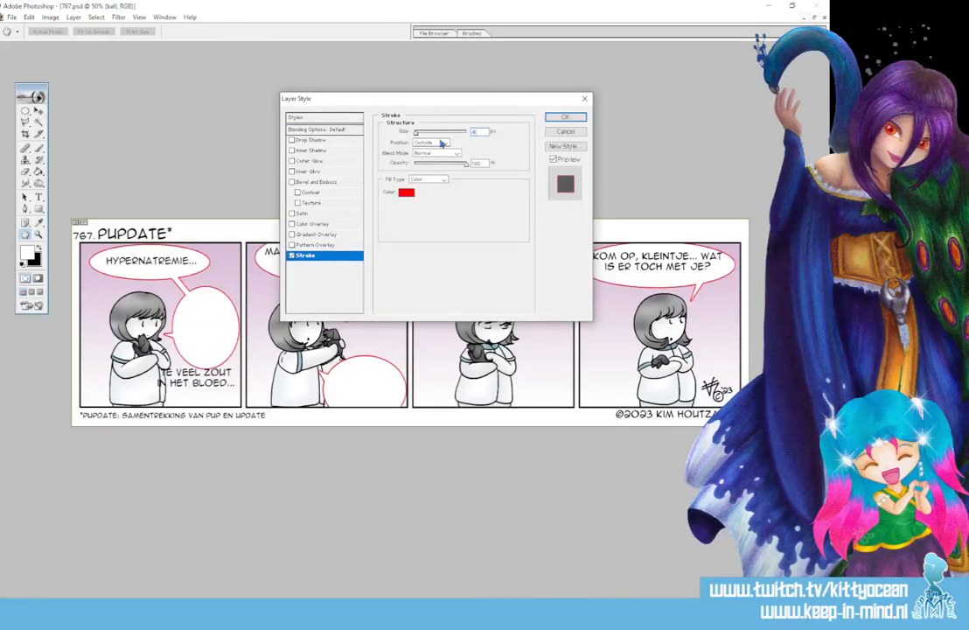
Set the speech balloons' outside stroke colour to black (000000) and apply the layer style
{"action": "left_click", "coordinate": [406, 192]}
{"action": "left_click", "coordinate": [484, 251]}
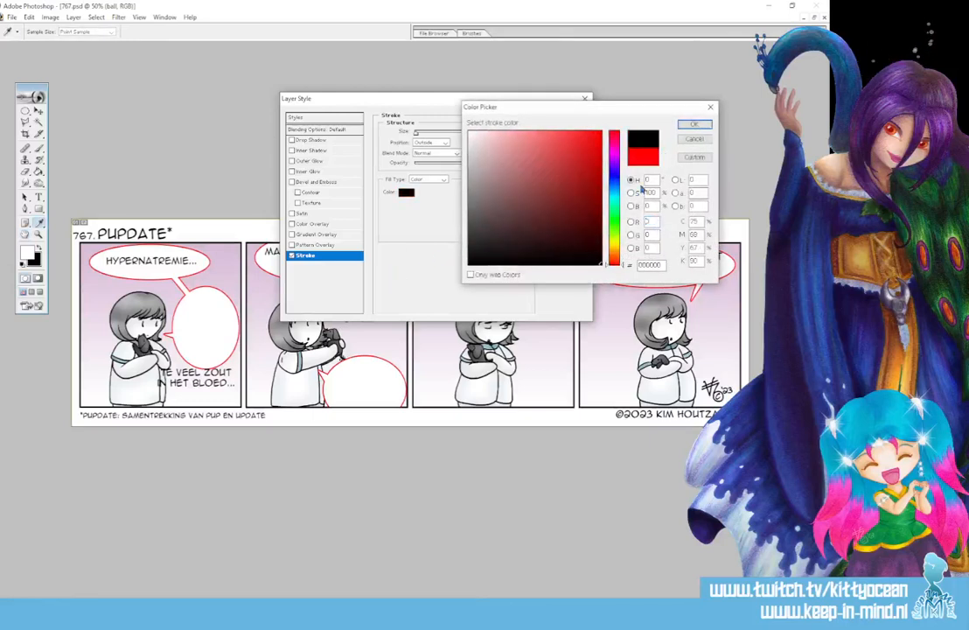
{"action": "left_click", "coordinate": [695, 124]}
{"action": "key", "text": "Return"}
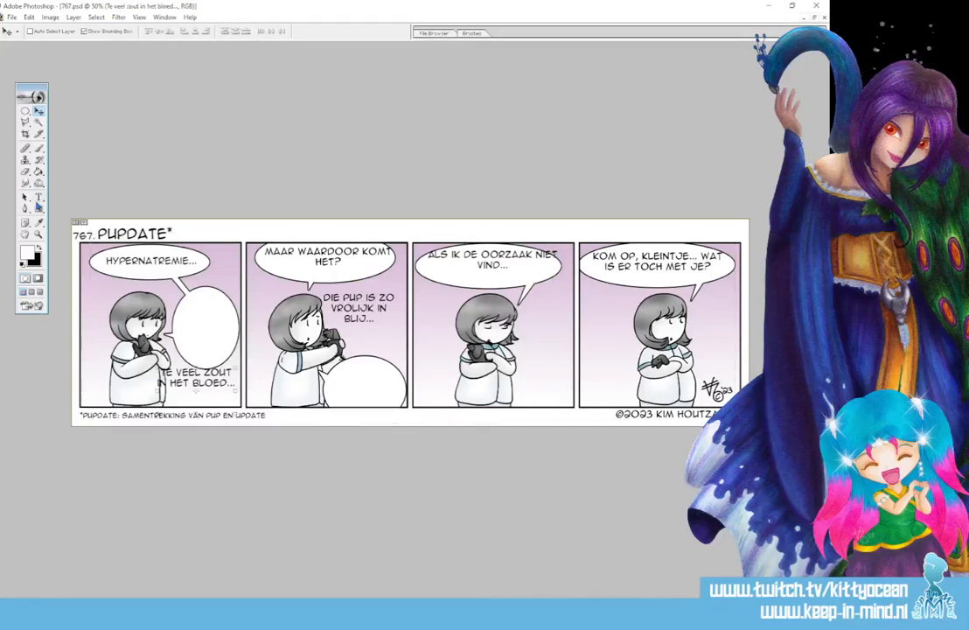
Reshape the "Te veel zout in het bloed..." text box so the text wraps inside the first panel's lower balloon
{"action": "left_click", "coordinate": [38, 199]}
{"action": "left_click", "coordinate": [200, 374]}
{"action": "left_click_drag", "start_coordinate": [159, 367], "coordinate": [177, 303]}
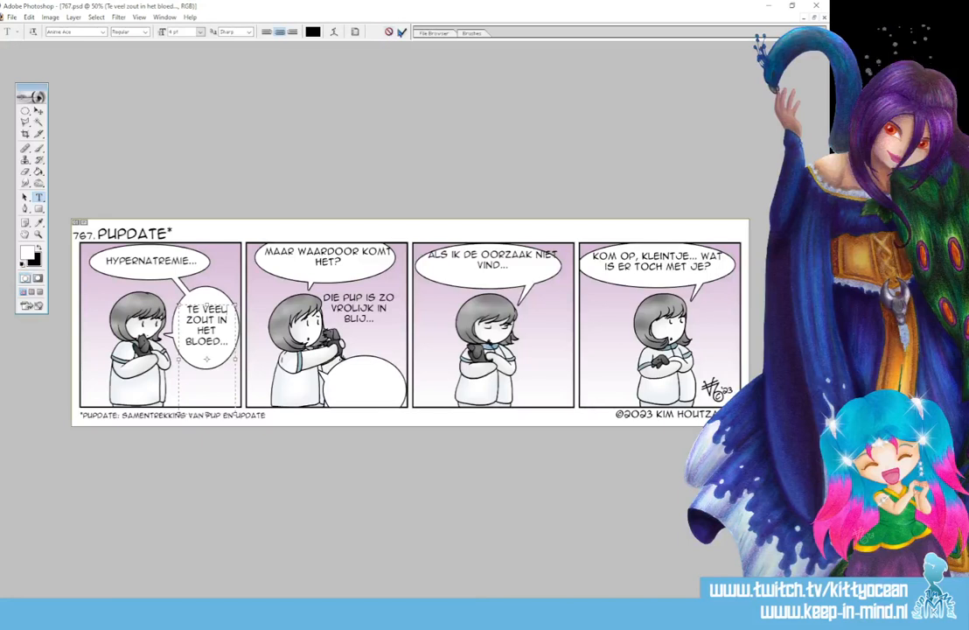
{"action": "key", "text": "ctrl+Return"}
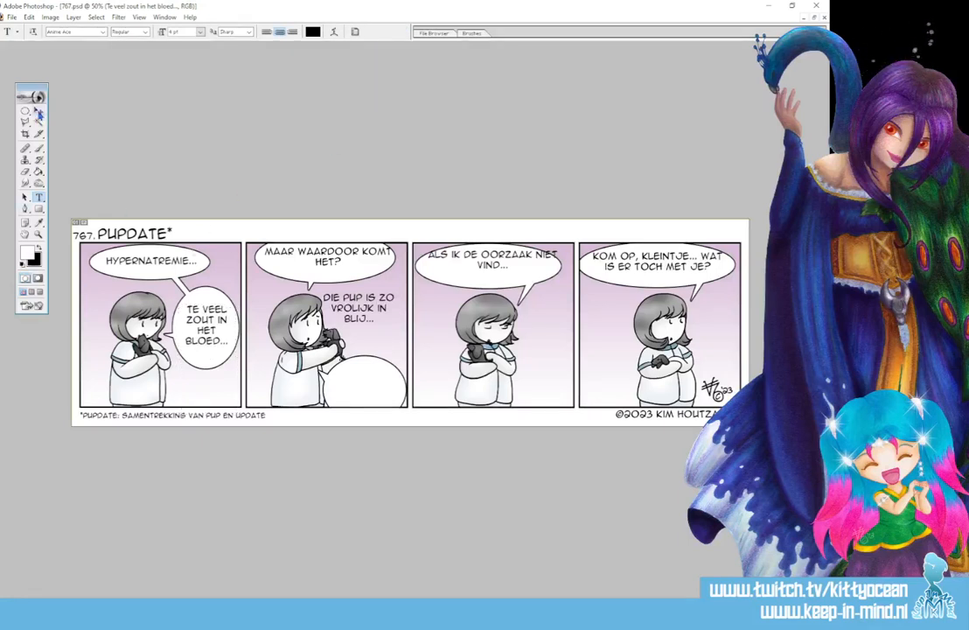
Wrap the "Maar waardoor komt het?" text after "waardoor" and centre it in the second panel's upper balloon
{"action": "left_click", "coordinate": [38, 111]}
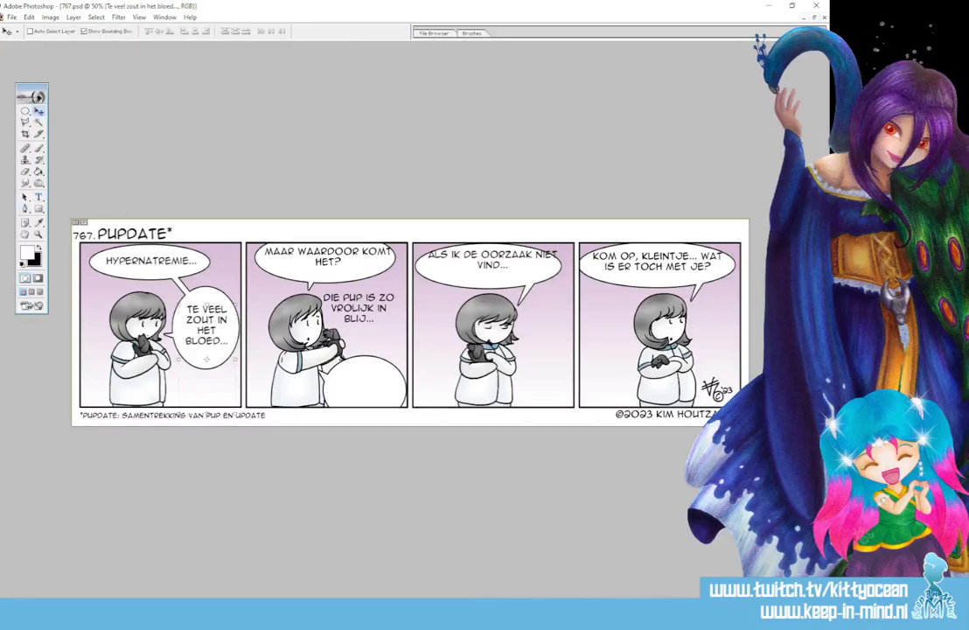
{"action": "left_click", "coordinate": [792, 355]}
{"action": "left_click_drag", "start_coordinate": [357, 267], "coordinate": [358, 275]}
{"action": "left_click", "coordinate": [39, 197]}
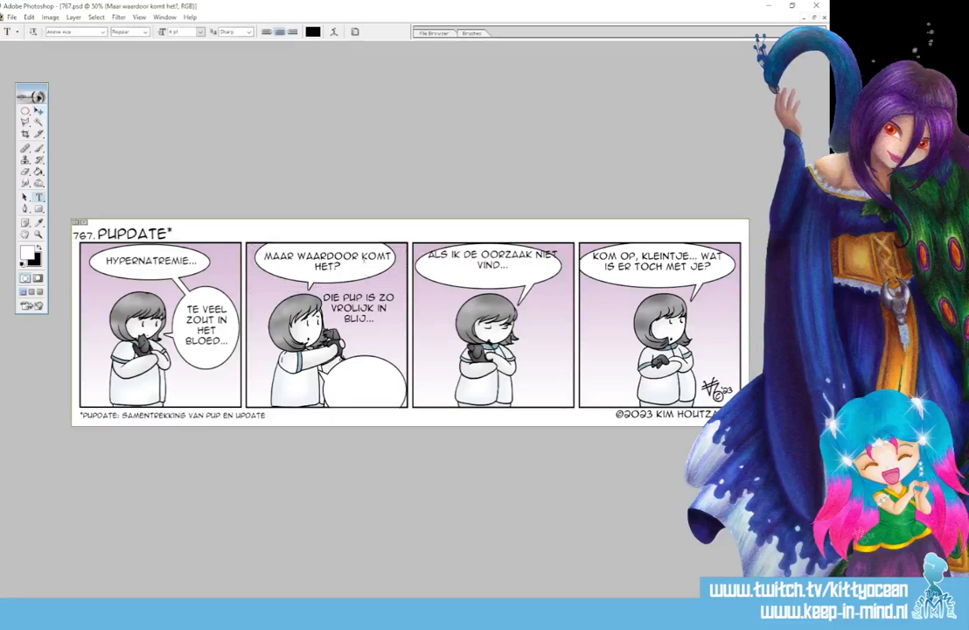
{"action": "left_click", "coordinate": [328, 268]}
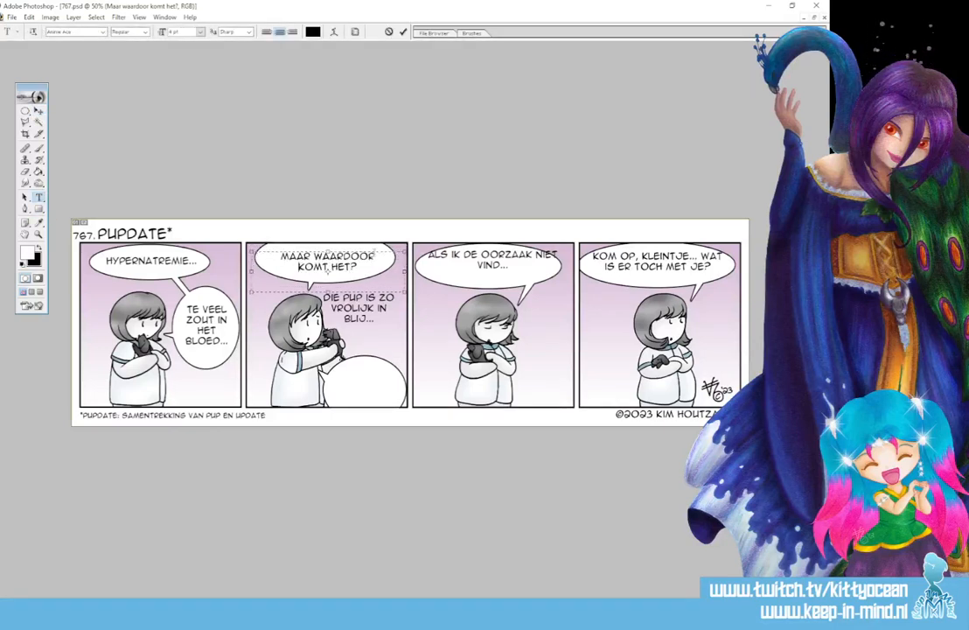
{"action": "left_click", "coordinate": [39, 112]}
{"action": "left_click_drag", "start_coordinate": [330, 268], "coordinate": [329, 268]}
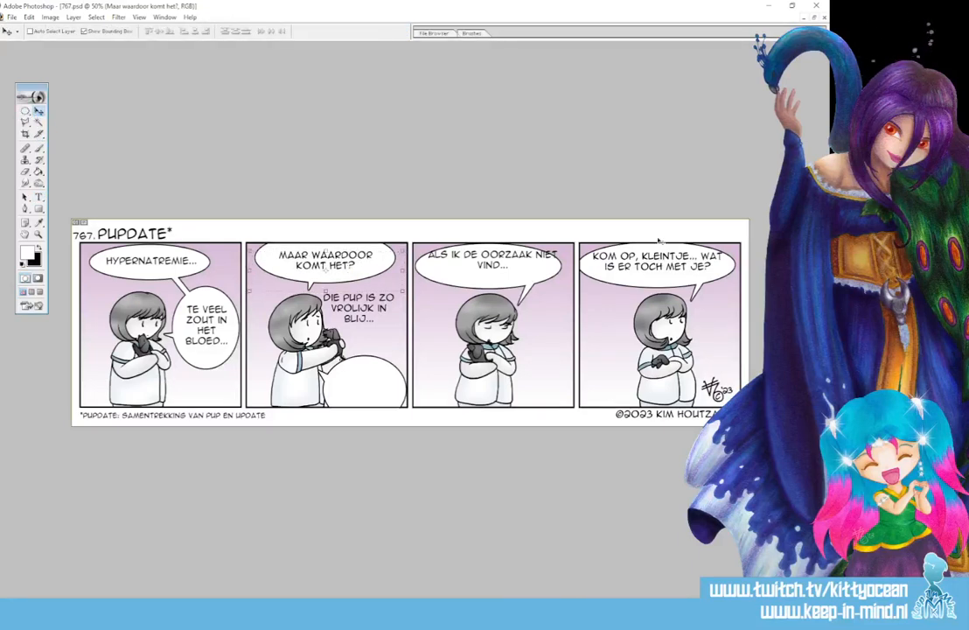
Move the "Die pup is zo vrolijk in blij..." text into the second panel's lower balloon, with a line break after "Die"
{"action": "left_click", "coordinate": [783, 490]}
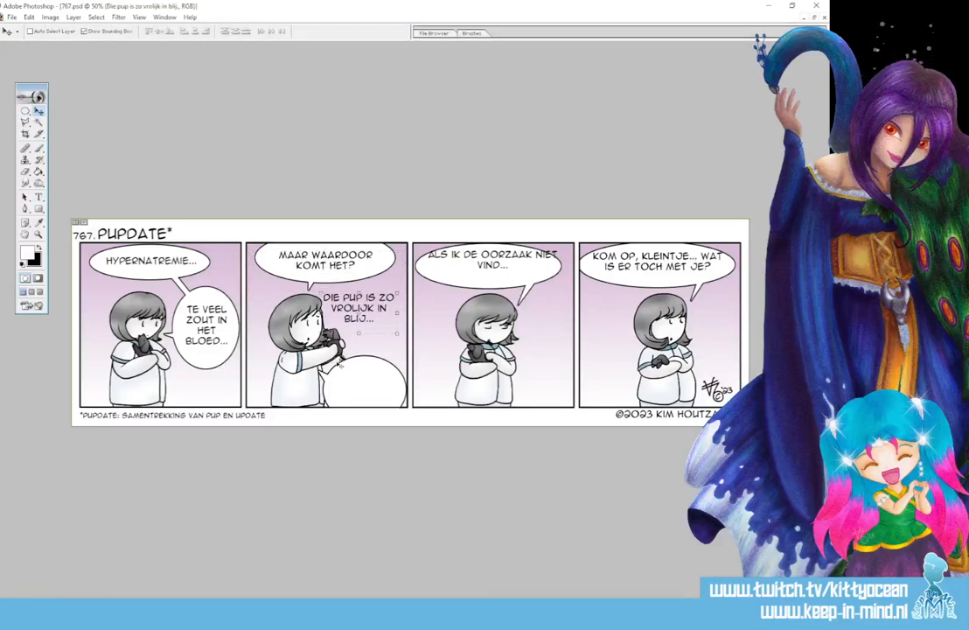
{"action": "left_click_drag", "start_coordinate": [385, 309], "coordinate": [390, 388]}
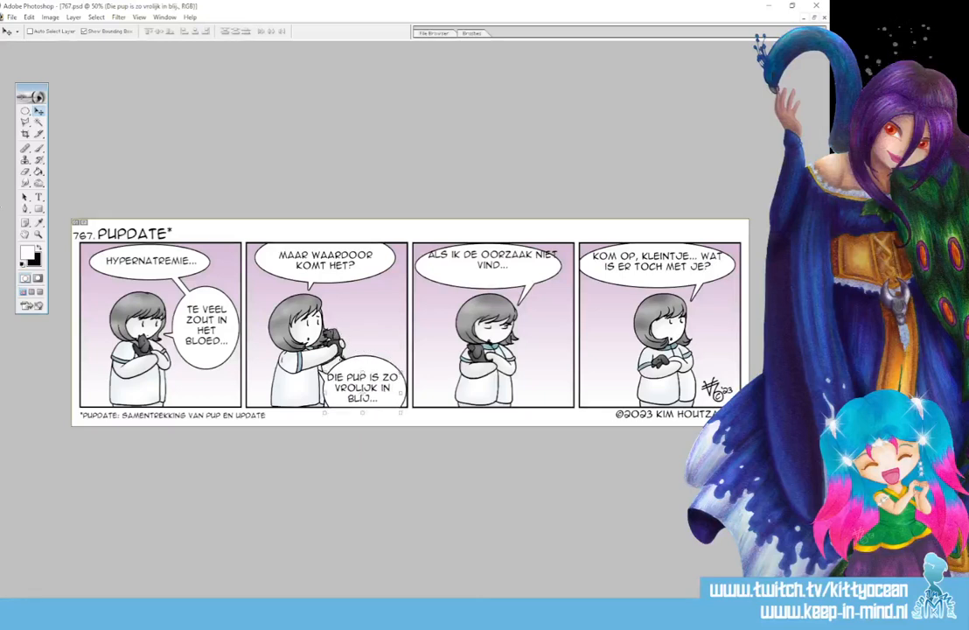
{"action": "left_click", "coordinate": [40, 198]}
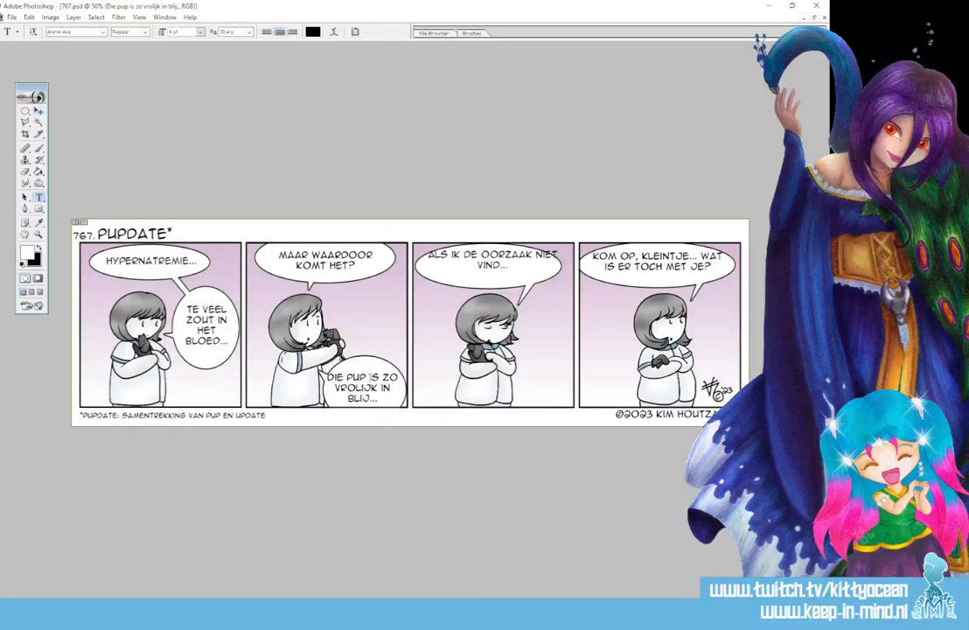
{"action": "left_click", "coordinate": [347, 376]}
{"action": "key", "text": "BackSpace"}
{"action": "key", "text": "Return"}
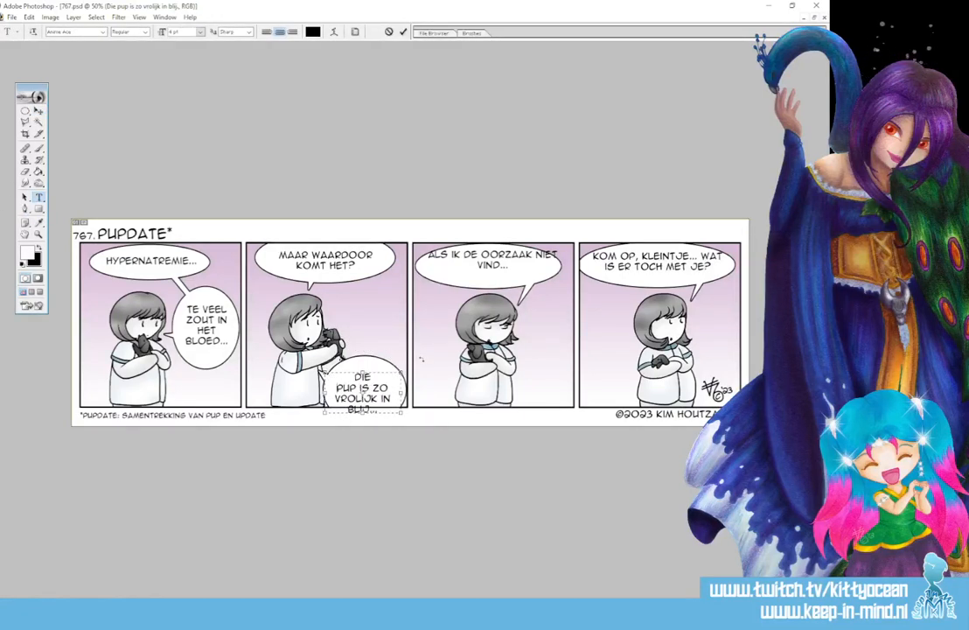
{"action": "left_click", "coordinate": [38, 111]}
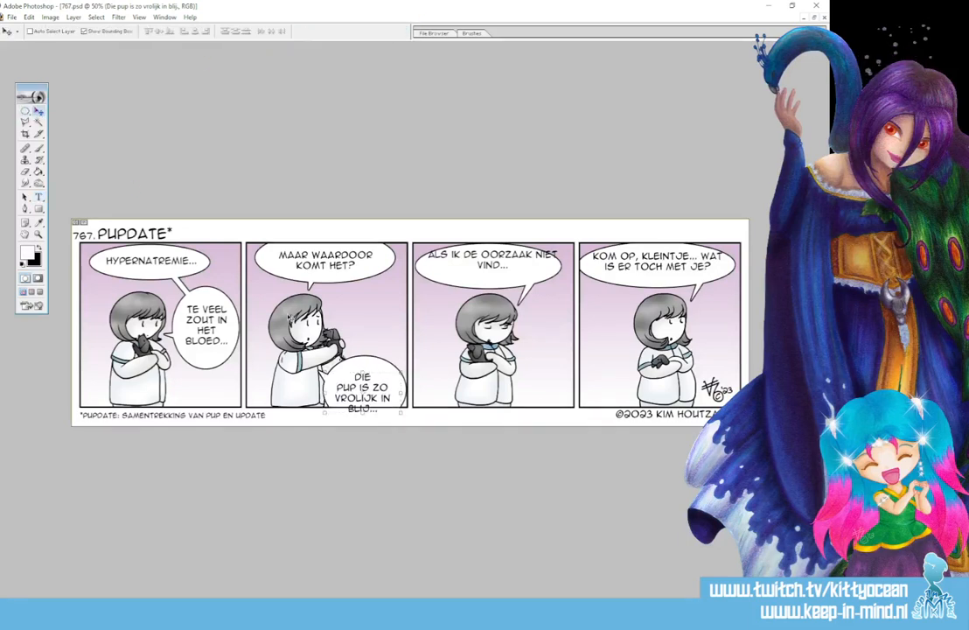
{"action": "left_click_drag", "start_coordinate": [390, 399], "coordinate": [392, 393]}
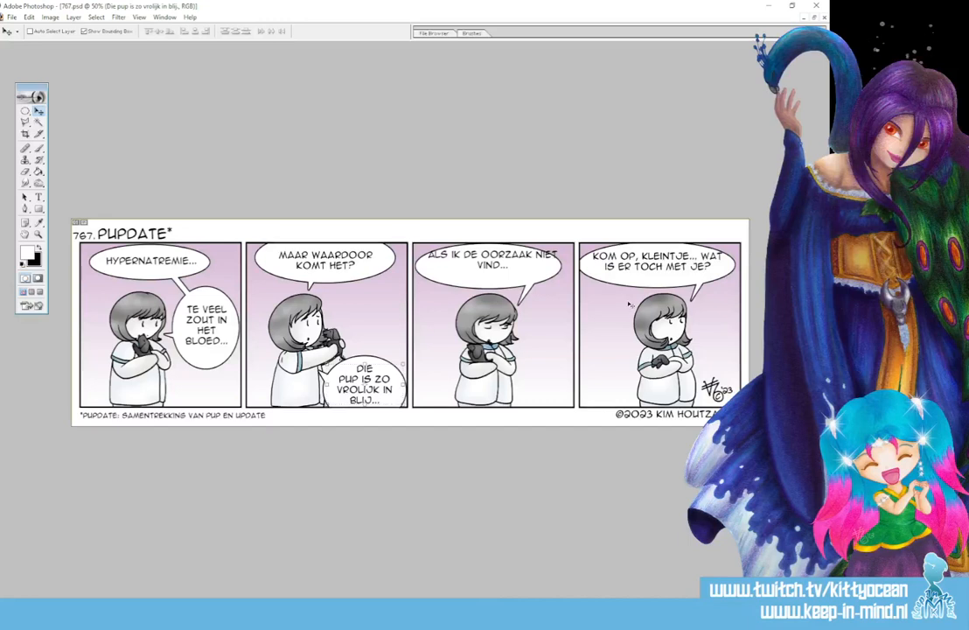
Narrow the "Als ik de oorzaak niet vind..." text box so it wraps after "oorzaak" and centre it in the third panel's balloon
{"action": "left_click", "coordinate": [493, 261]}
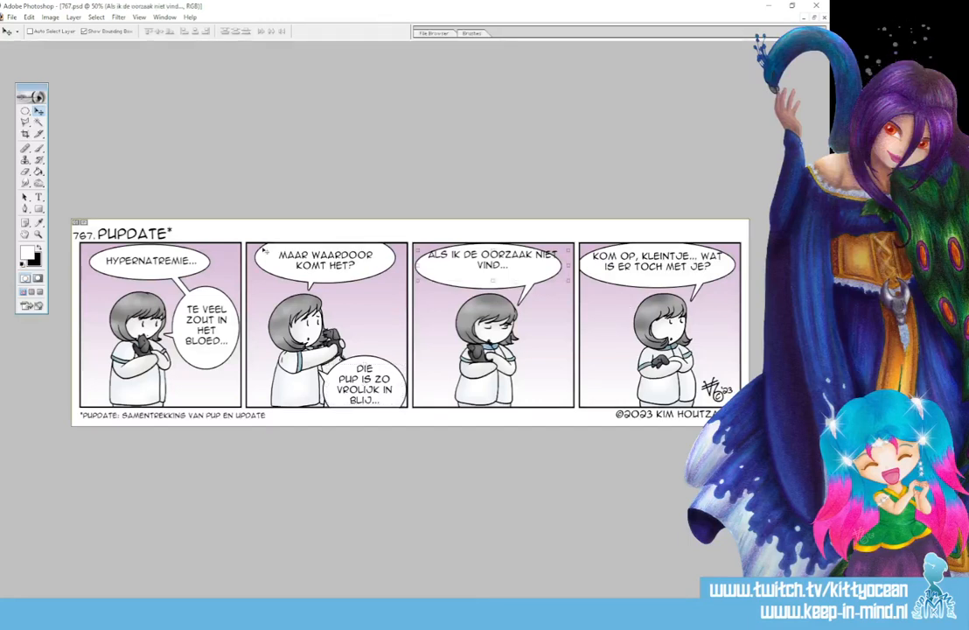
{"action": "left_click", "coordinate": [39, 197]}
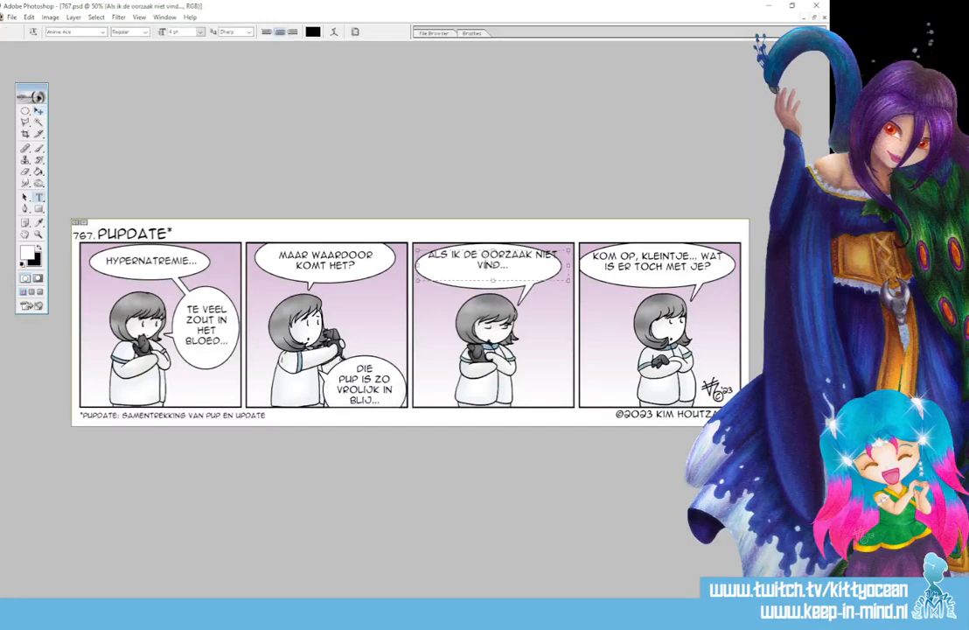
{"action": "left_click", "coordinate": [492, 260]}
{"action": "left_click_drag", "start_coordinate": [569, 265], "coordinate": [538, 282]}
{"action": "left_click", "coordinate": [404, 32]}
{"action": "left_click", "coordinate": [40, 111]}
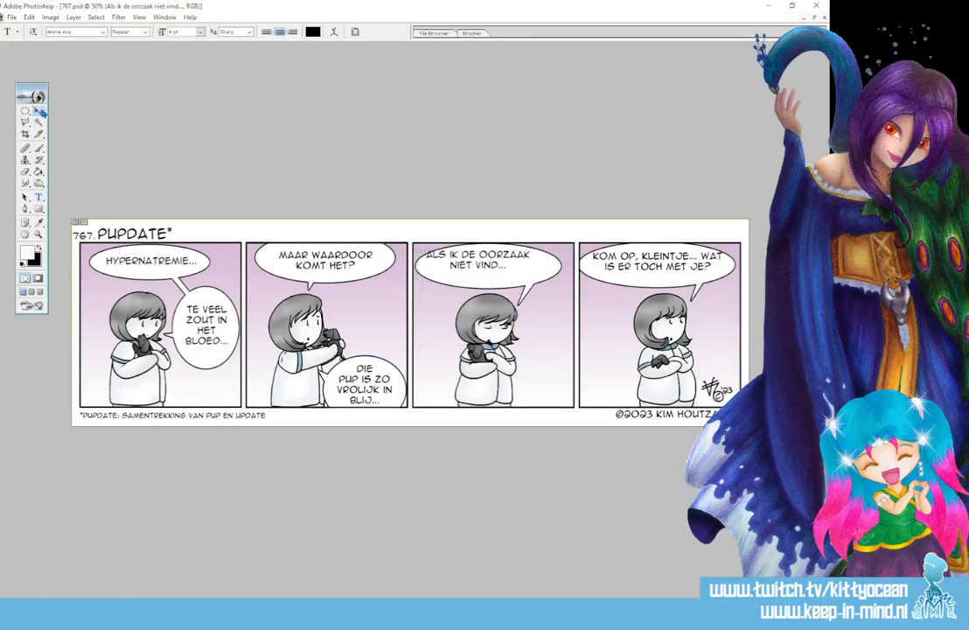
{"action": "left_click_drag", "start_coordinate": [483, 260], "coordinate": [492, 270]}
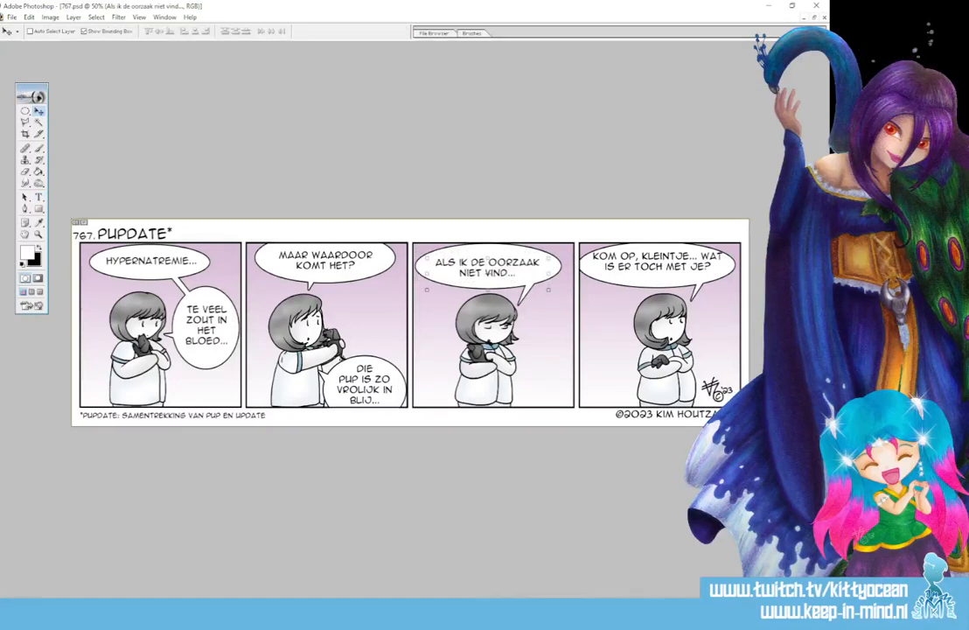
Move the "Kom op, kleintje... wat is er toch met je?" text slightly lower to centre it in the fourth panel's balloon
{"action": "left_click", "coordinate": [658, 266]}
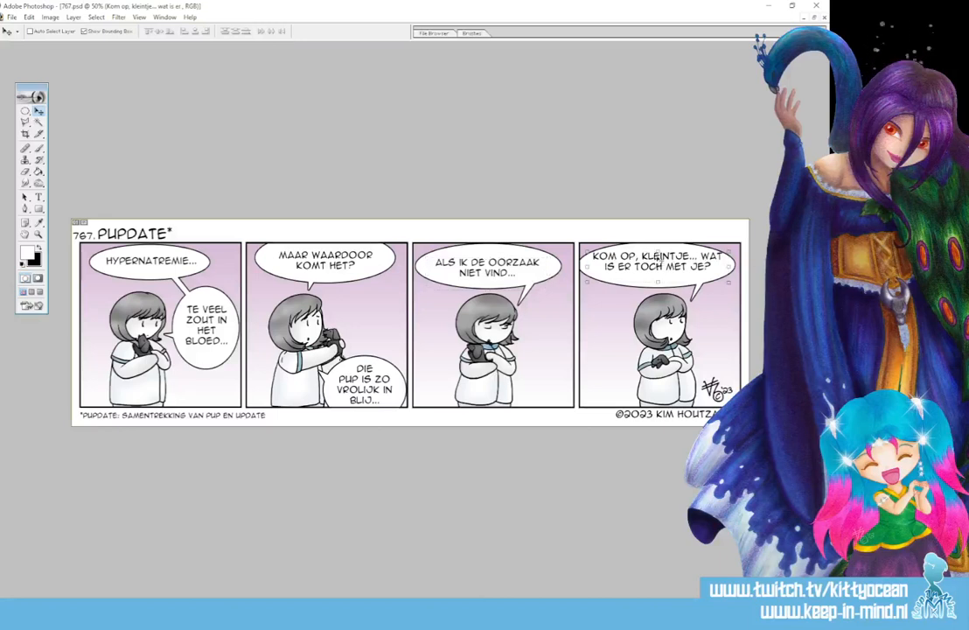
{"action": "left_click_drag", "start_coordinate": [657, 251], "coordinate": [678, 269]}
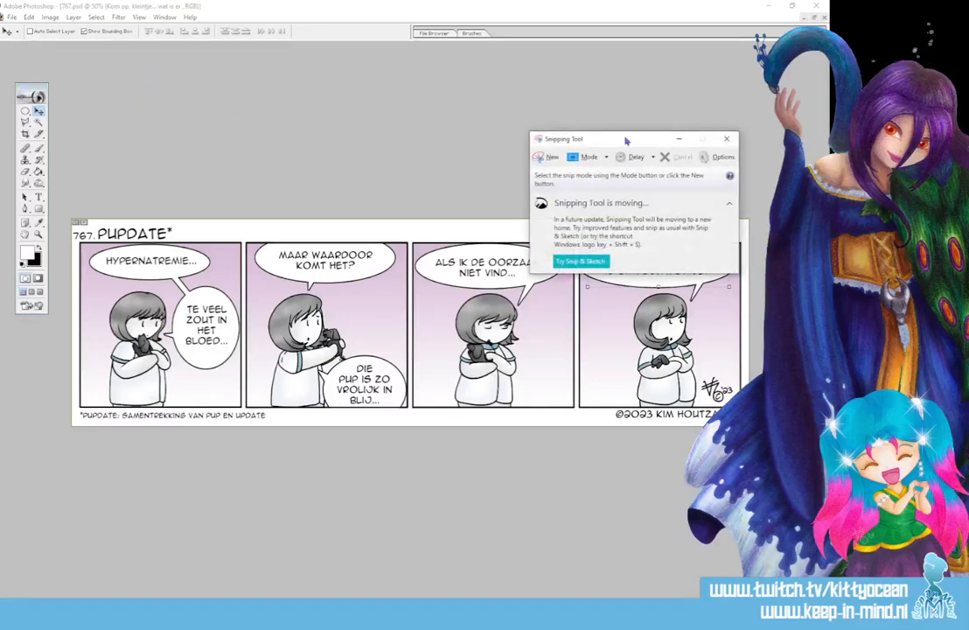
Capture the whole comic strip as a new snip in Snipping Tool and return to Photoshop
{"action": "left_click", "coordinate": [555, 157]}
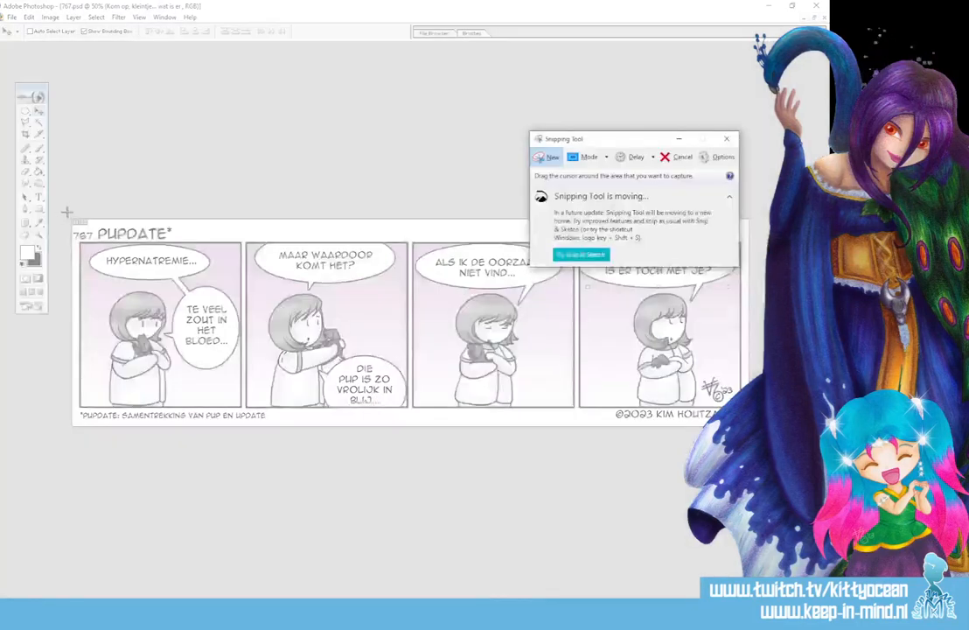
{"action": "left_click_drag", "start_coordinate": [67, 212], "coordinate": [749, 429]}
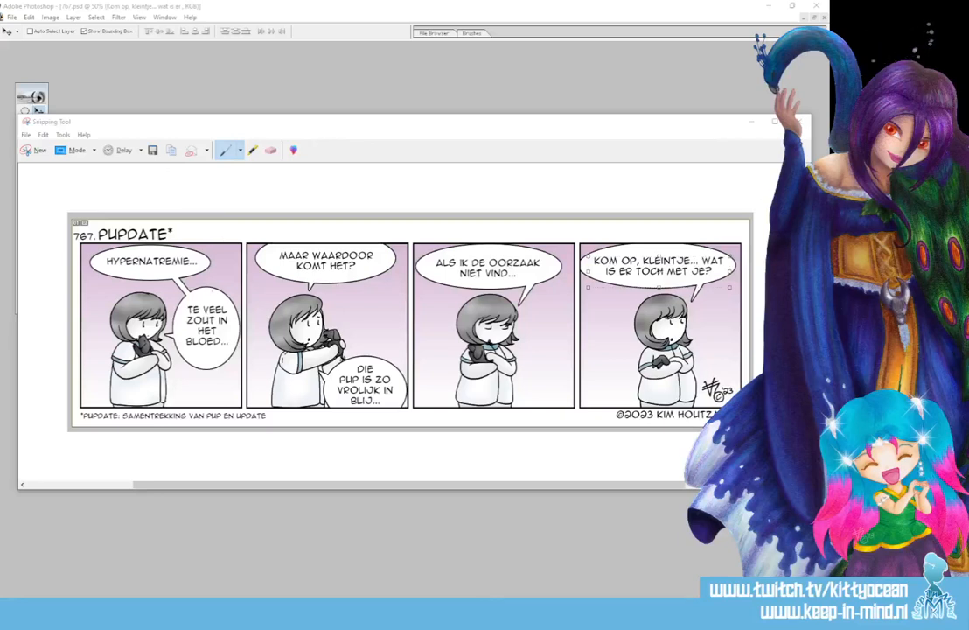
{"action": "left_click", "coordinate": [279, 98]}
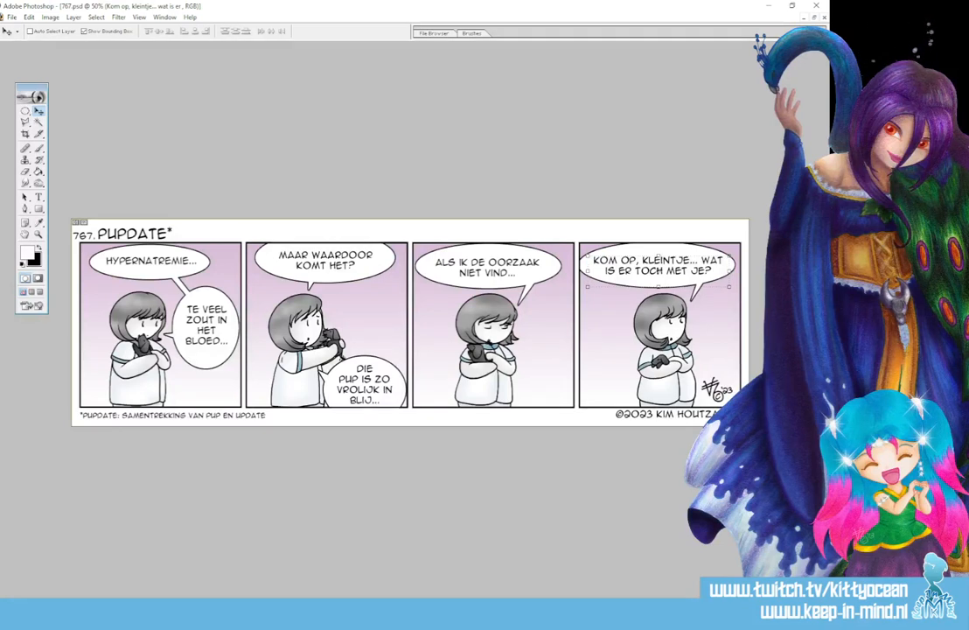
Correct "in" to "en" in the text of the second panel's lower balloon, giving "Die pup is zo vrolijk en blij..."
{"action": "left_click", "coordinate": [792, 394]}
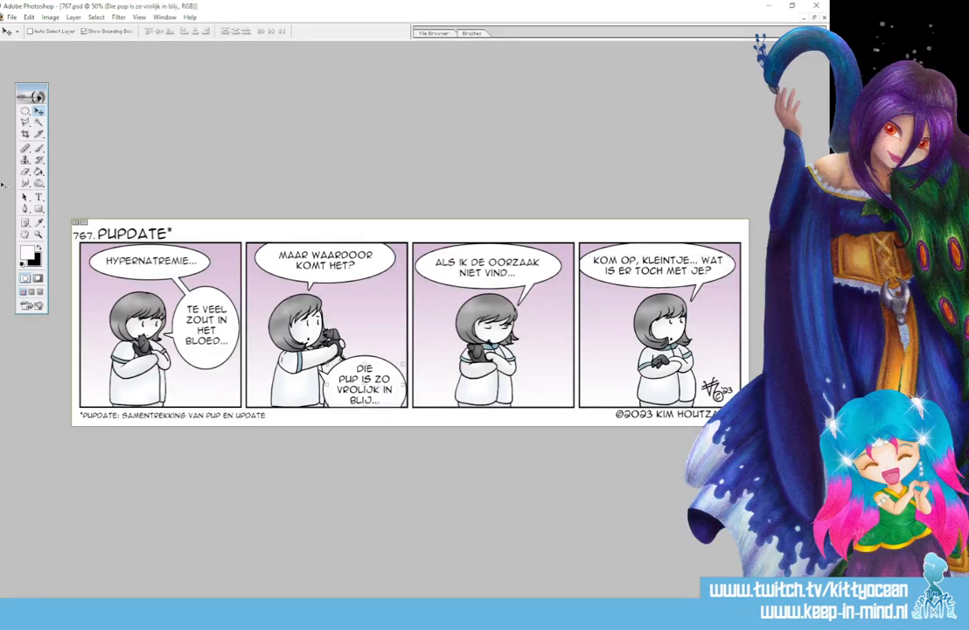
{"action": "left_click", "coordinate": [39, 197]}
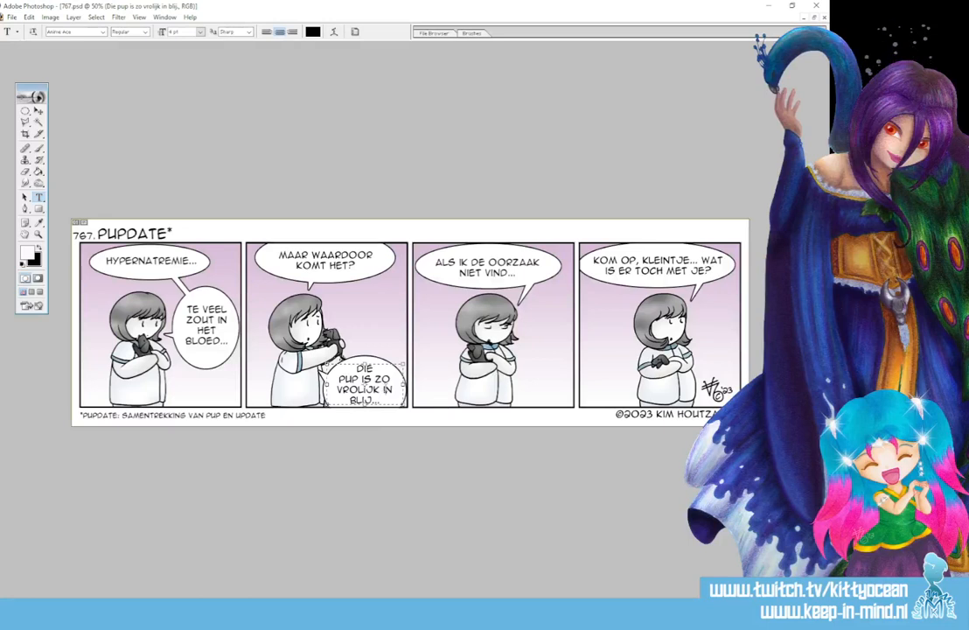
{"action": "left_click", "coordinate": [384, 389]}
{"action": "key", "text": "BackSpace"}
{"action": "type", "text": "e"}
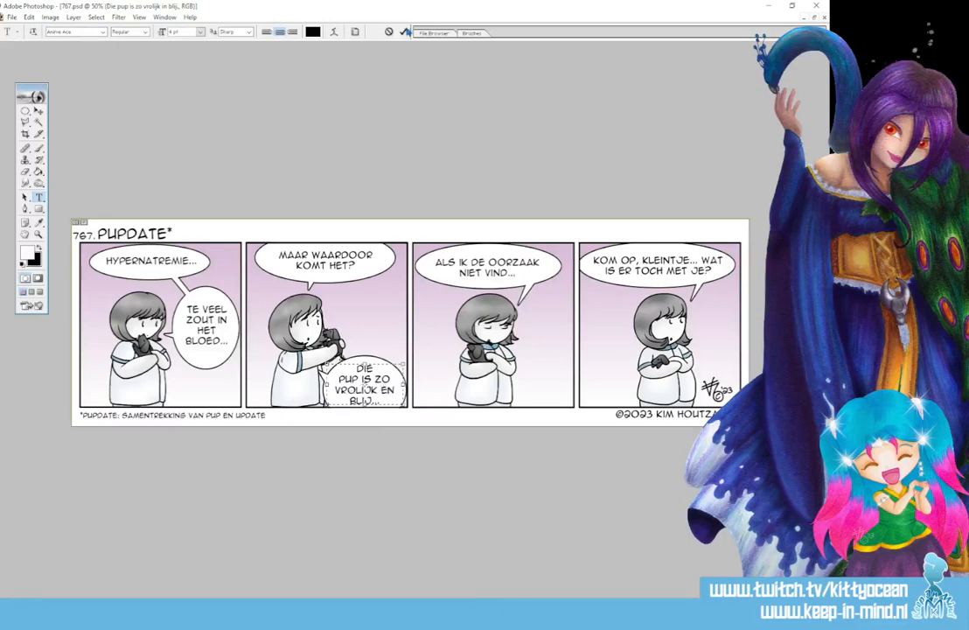
{"action": "left_click", "coordinate": [406, 33]}
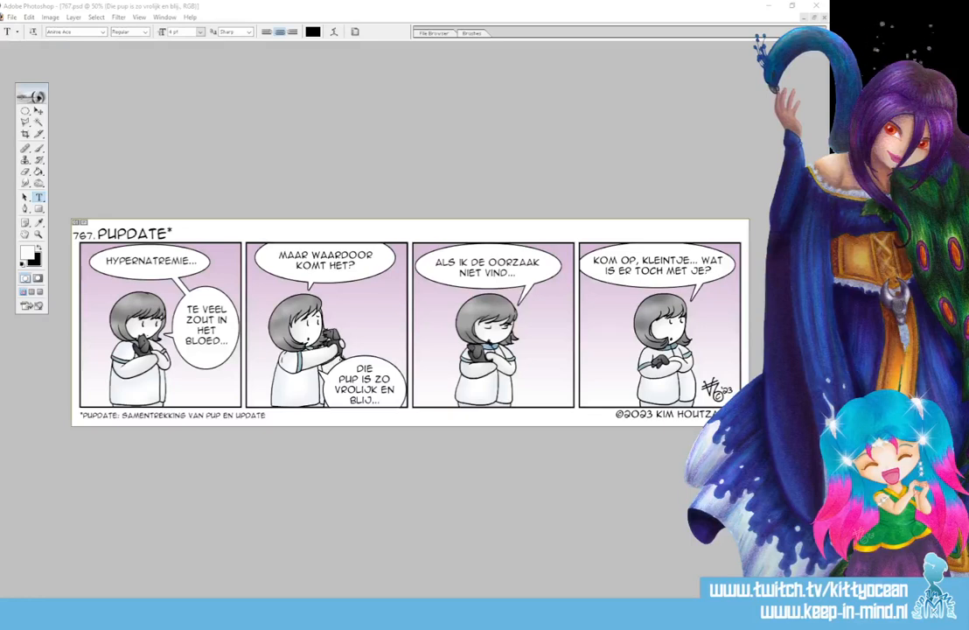
{"action": "left_click", "coordinate": [11, 17]}
{"action": "left_click", "coordinate": [97, 126]}
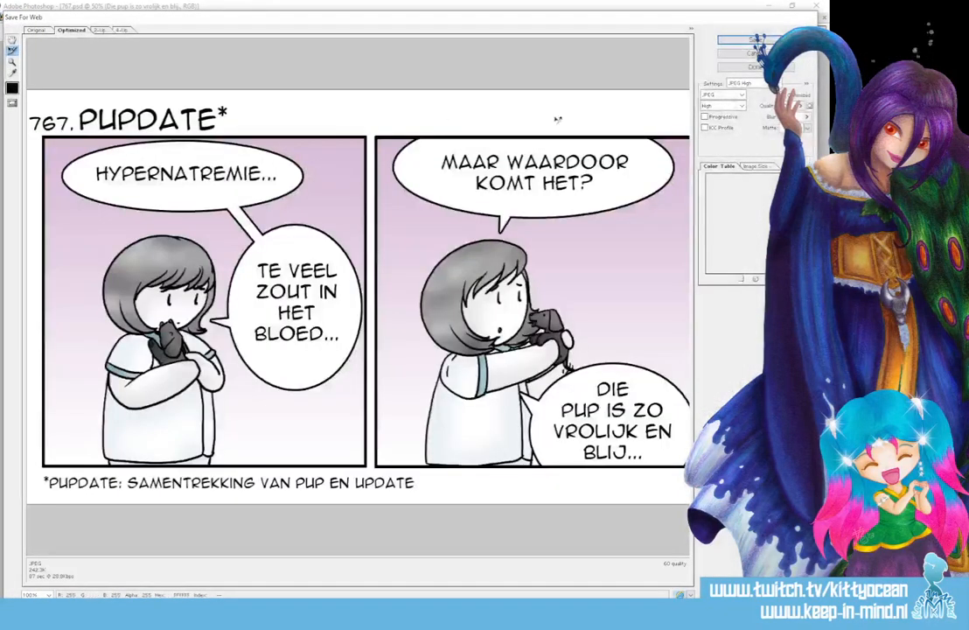
{"action": "left_click", "coordinate": [745, 41]}
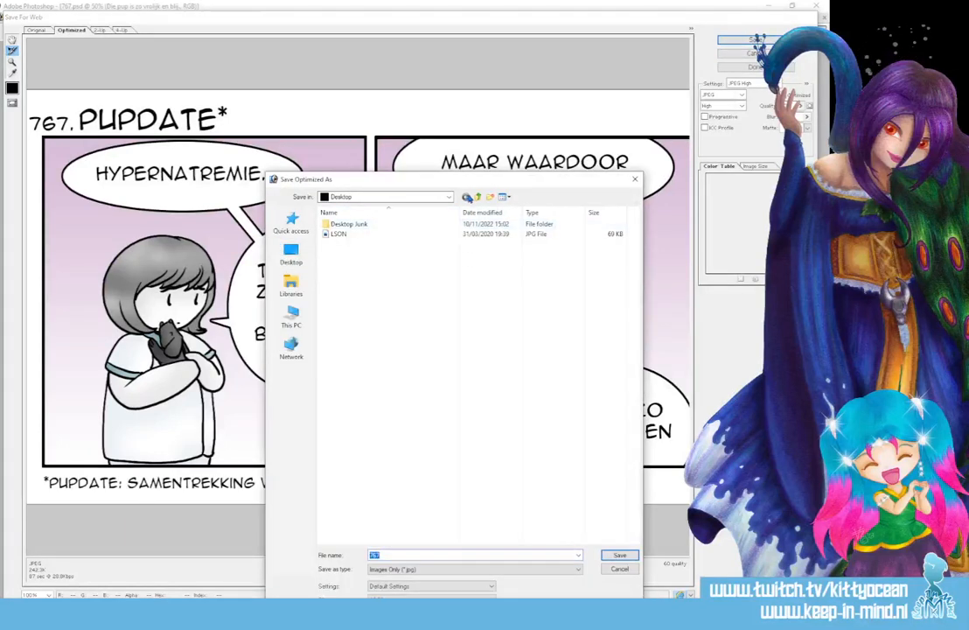
{"action": "left_click", "coordinate": [449, 197]}
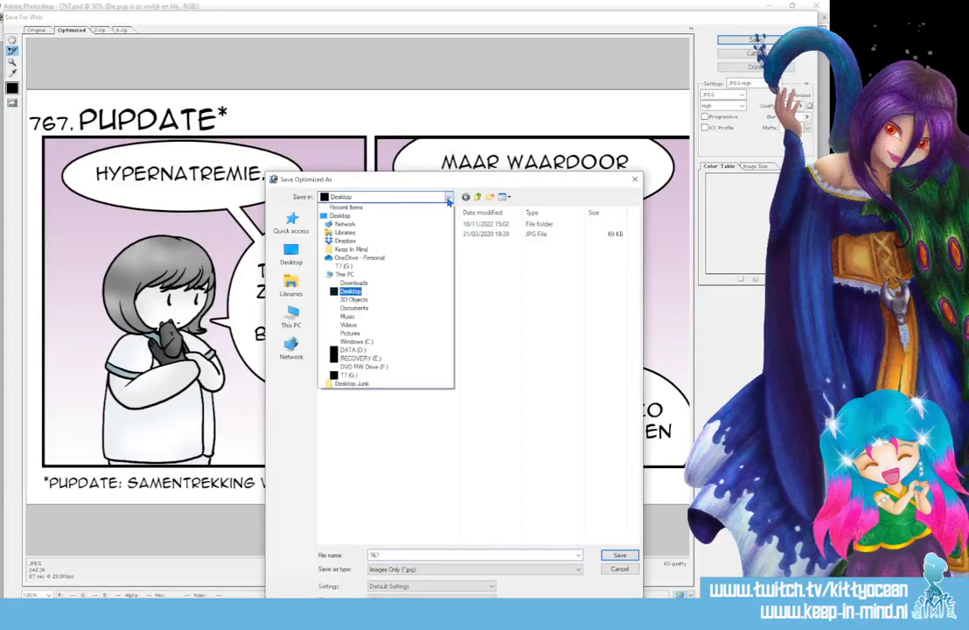
{"action": "left_click", "coordinate": [353, 349]}
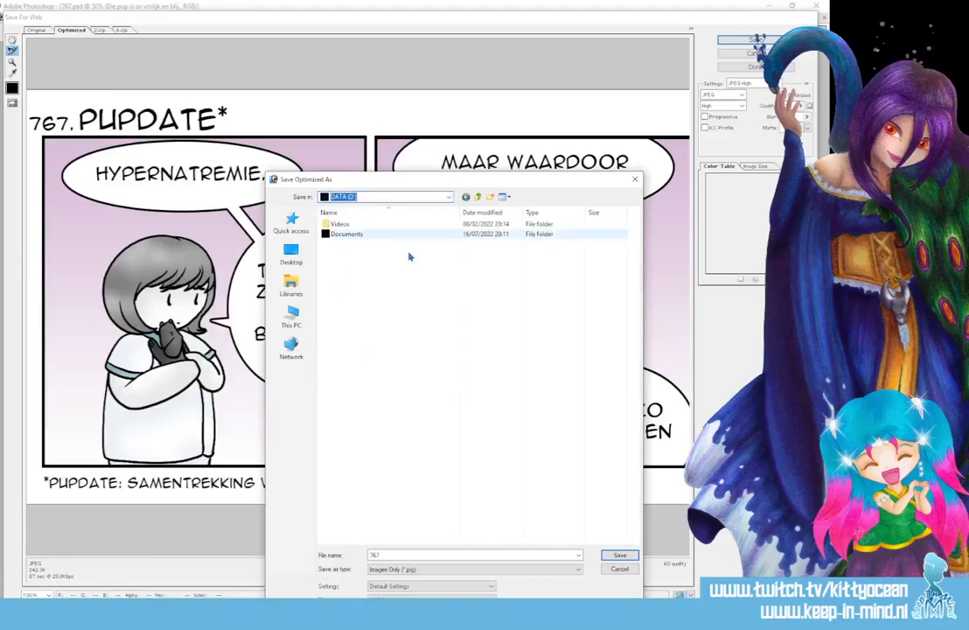
{"action": "left_click", "coordinate": [622, 569]}
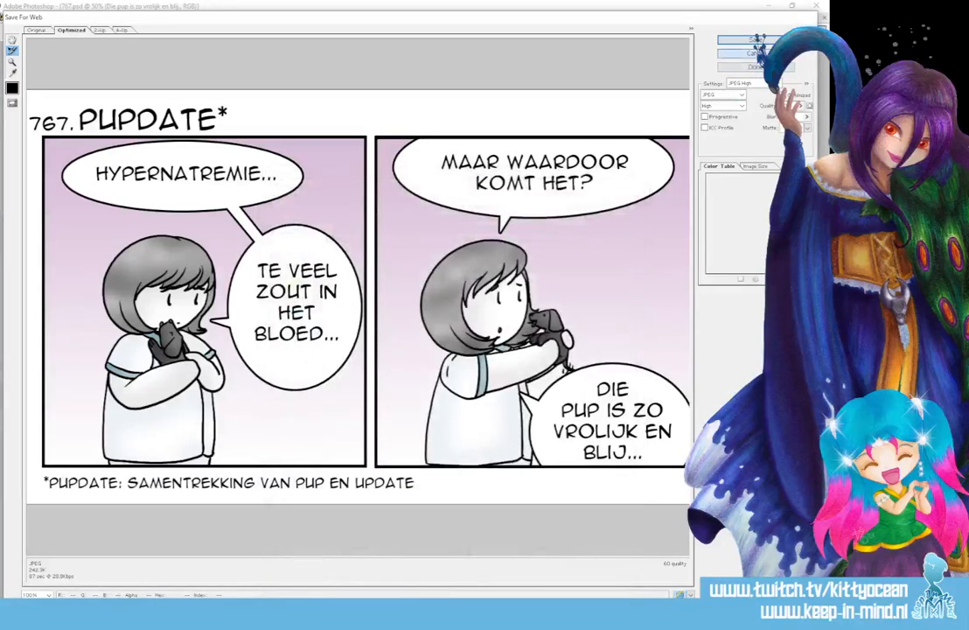
{"action": "left_click", "coordinate": [756, 52]}
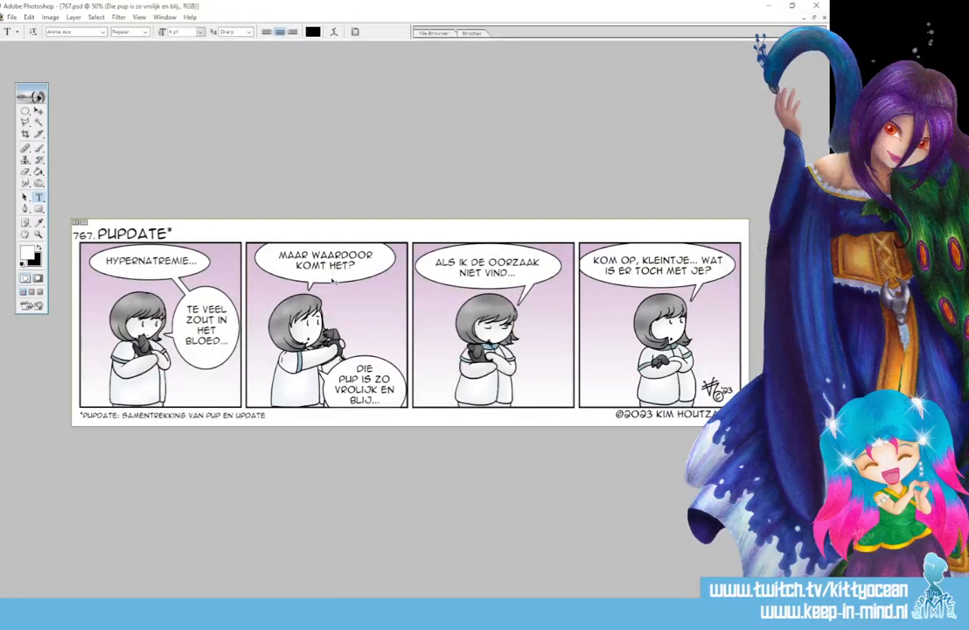
Close Photoshop and reopen 767.psd from the comic's folder in File Explorer
{"action": "left_click", "coordinate": [816, 5]}
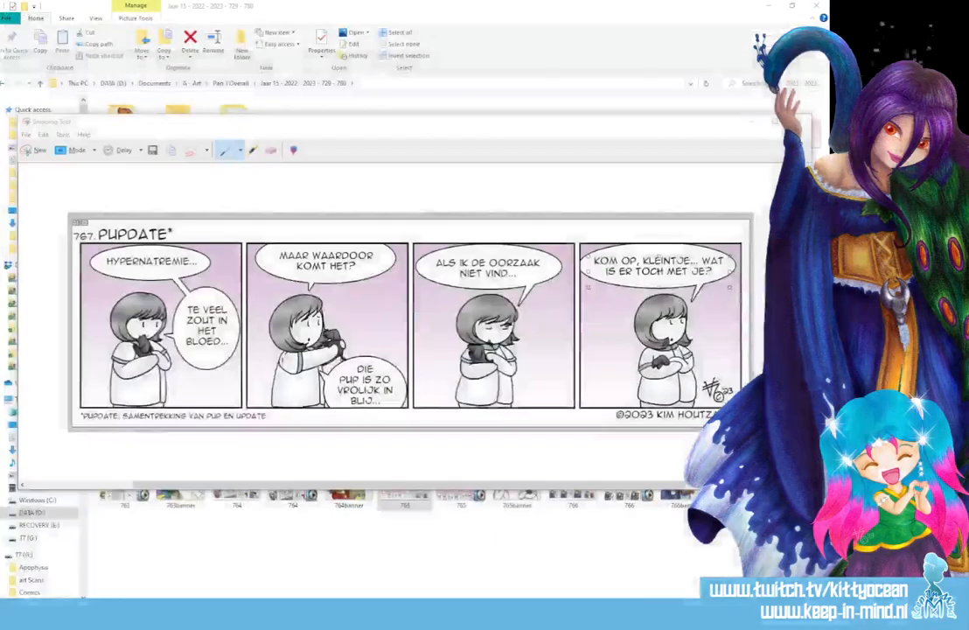
{"action": "left_click", "coordinate": [367, 535]}
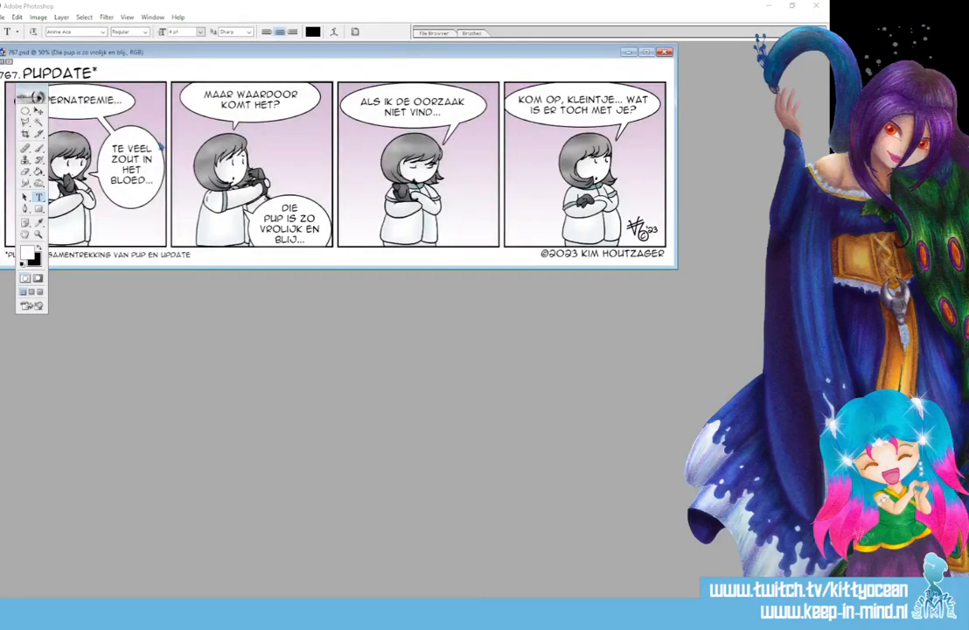
Export the comic for the web as the high-quality JPEG 767 in Pen-i Overall's "Jaar 15 - 2022 - 2023 - 729 - 780" folder on DATA (D:)
{"action": "double_click", "coordinate": [569, 52]}
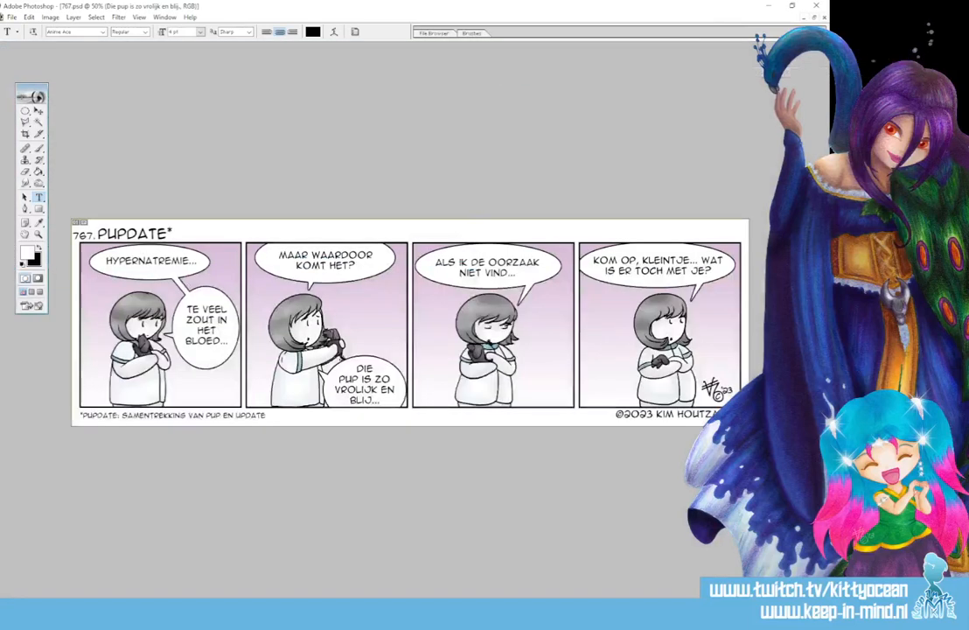
{"action": "left_click", "coordinate": [12, 16]}
{"action": "left_click", "coordinate": [68, 125]}
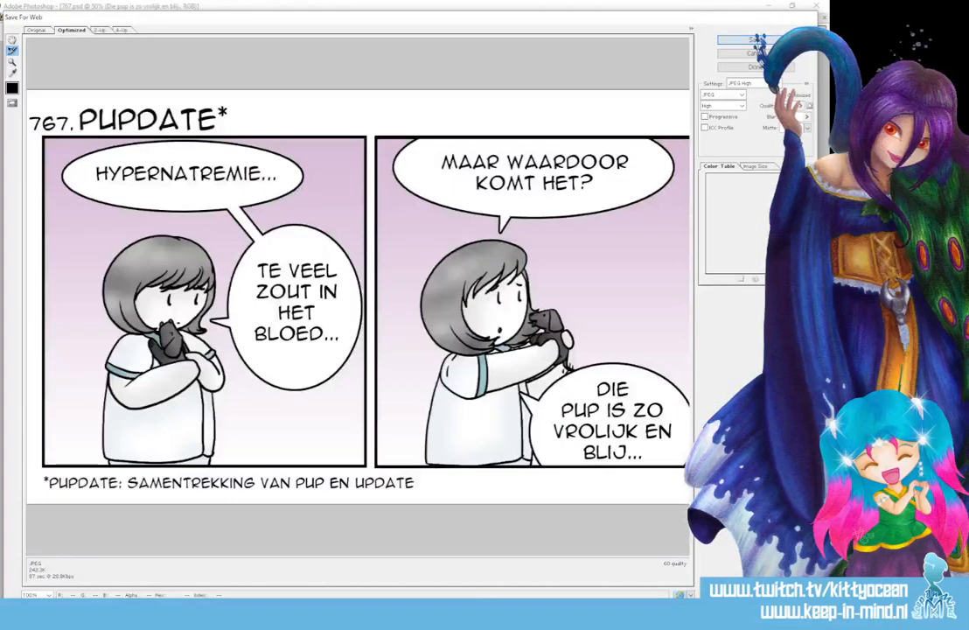
{"action": "left_click", "coordinate": [754, 40]}
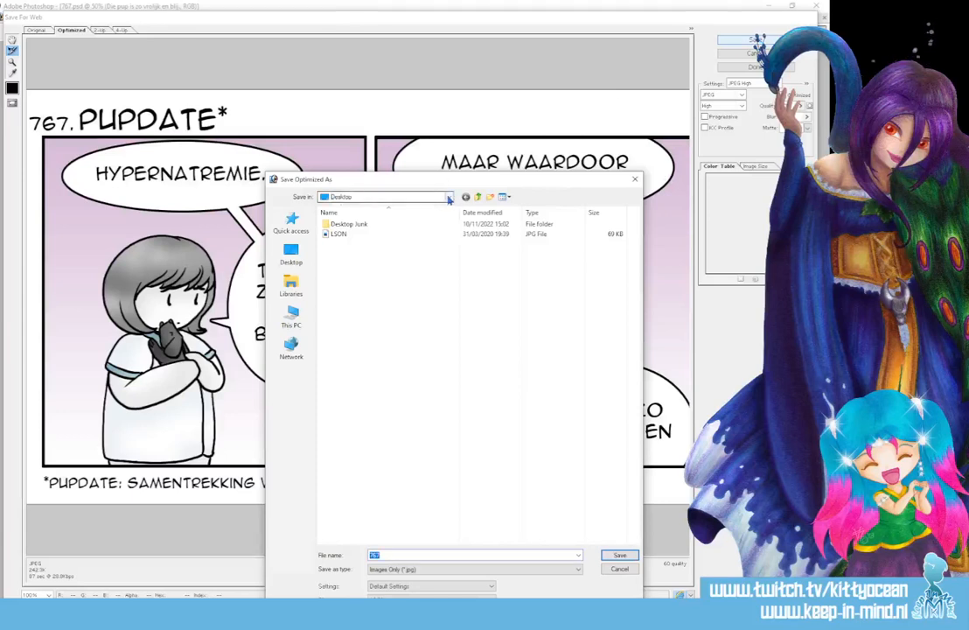
{"action": "left_click", "coordinate": [444, 198]}
{"action": "left_click", "coordinate": [368, 356]}
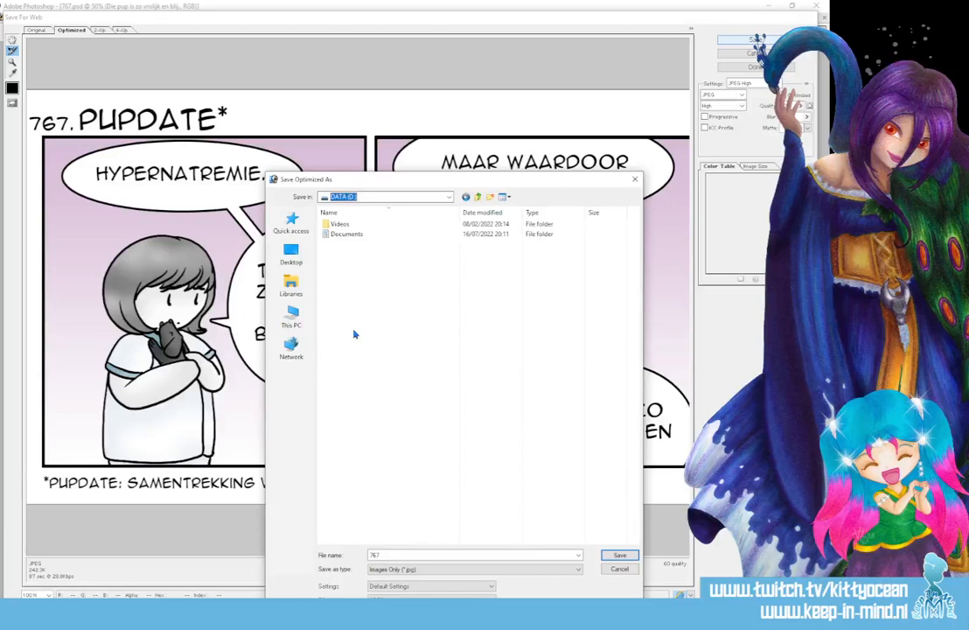
{"action": "double_click", "coordinate": [352, 234]}
{"action": "double_click", "coordinate": [343, 224]}
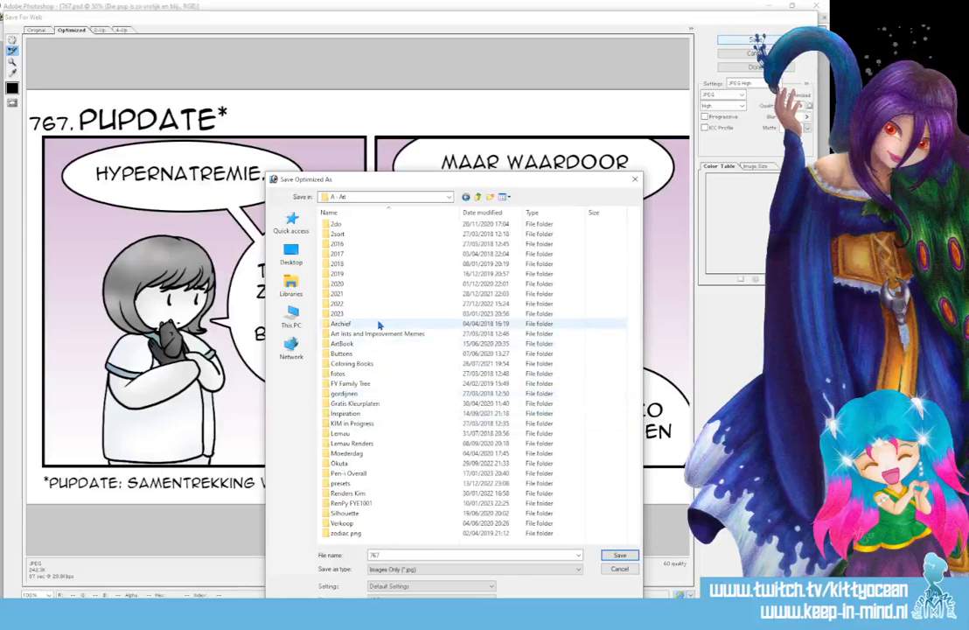
{"action": "double_click", "coordinate": [357, 473]}
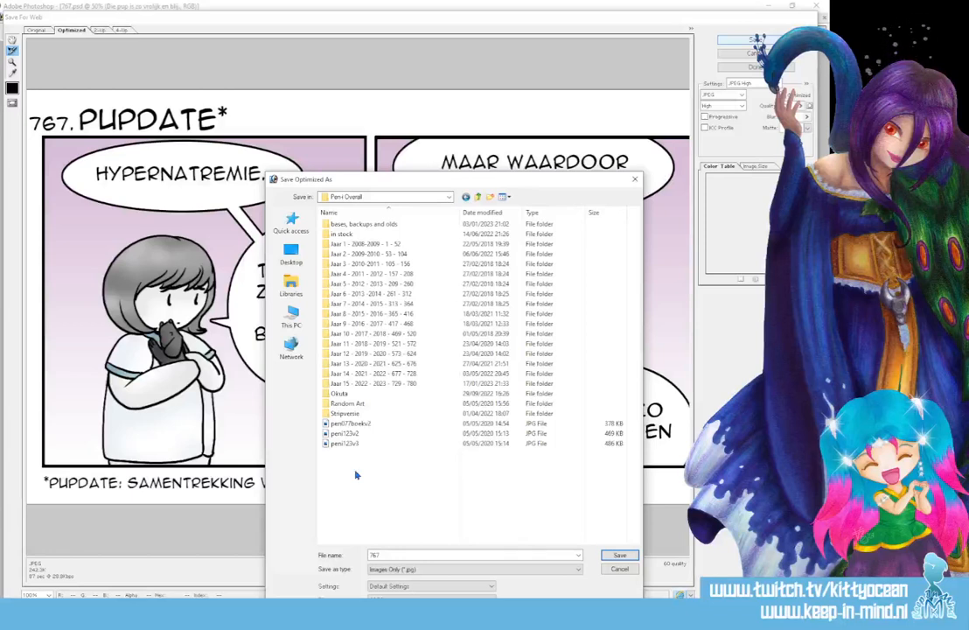
{"action": "double_click", "coordinate": [367, 383]}
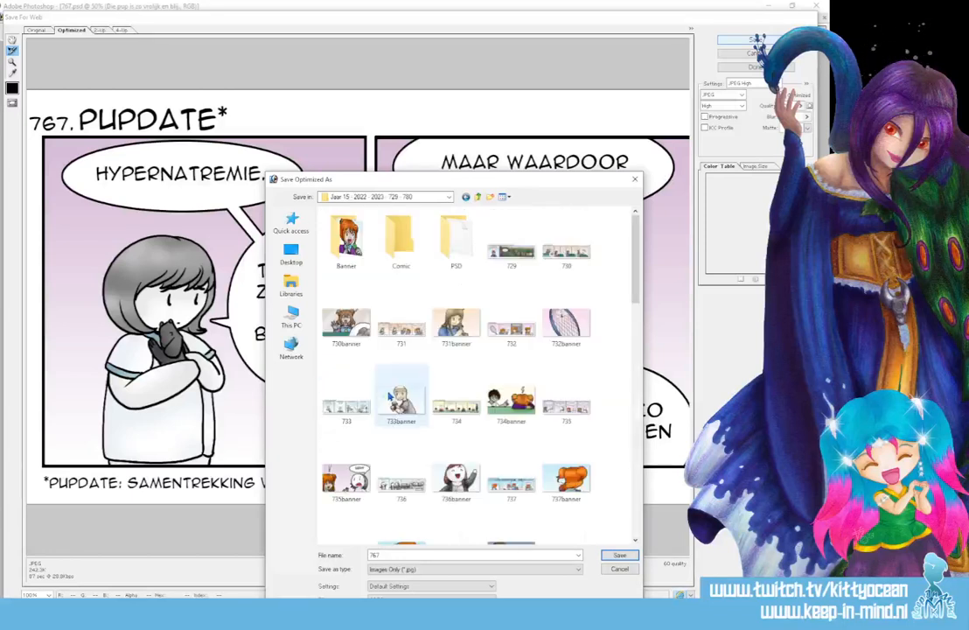
{"action": "left_click", "coordinate": [620, 555]}
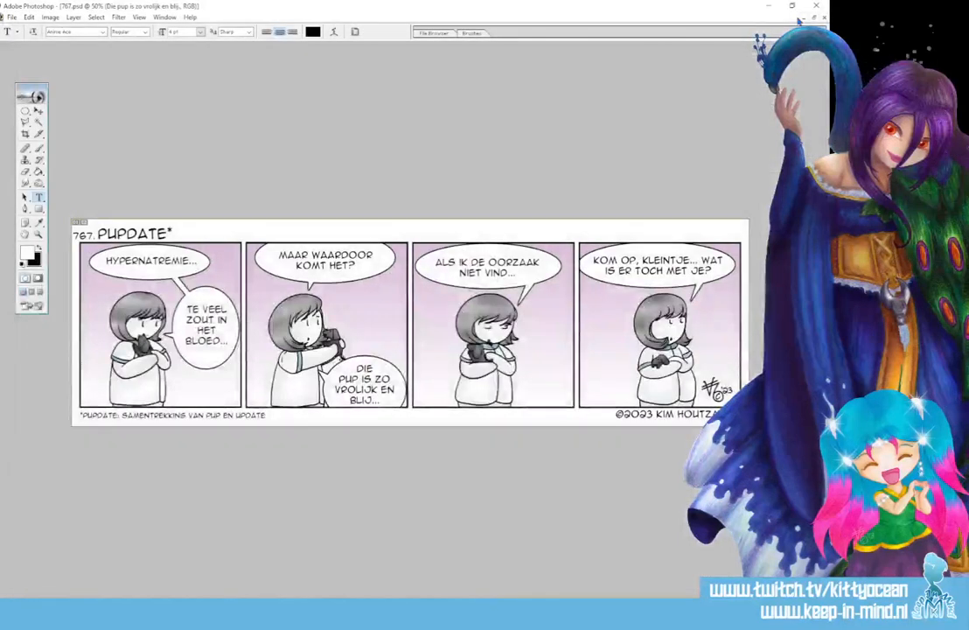
Close 767.psd and open the exported 767.jpg in Photoshop from the comic's folder in File Explorer
{"action": "left_click", "coordinate": [823, 17]}
{"action": "left_click", "coordinate": [374, 235]}
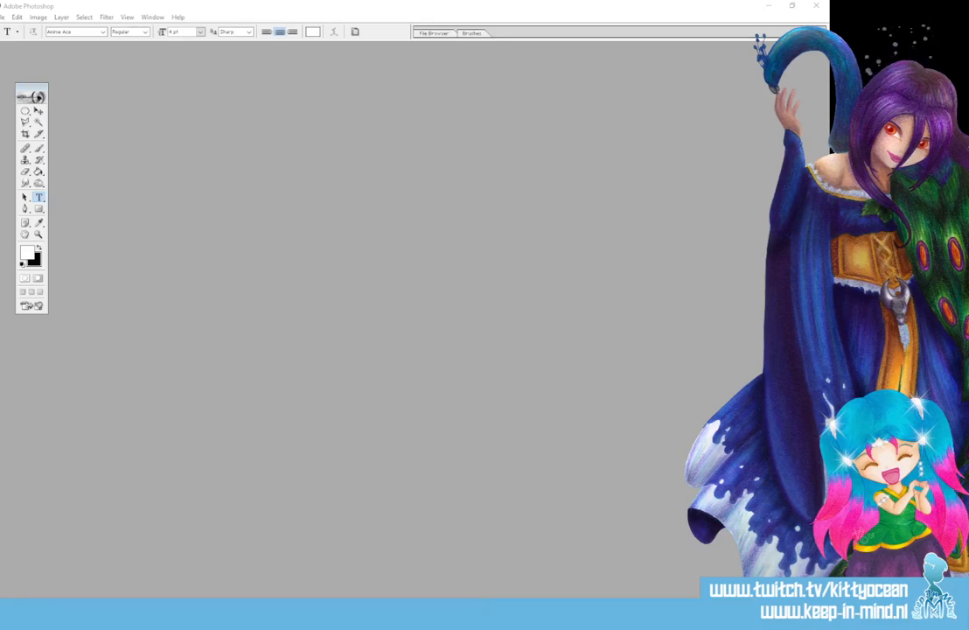
{"action": "key", "text": "alt+Tab"}
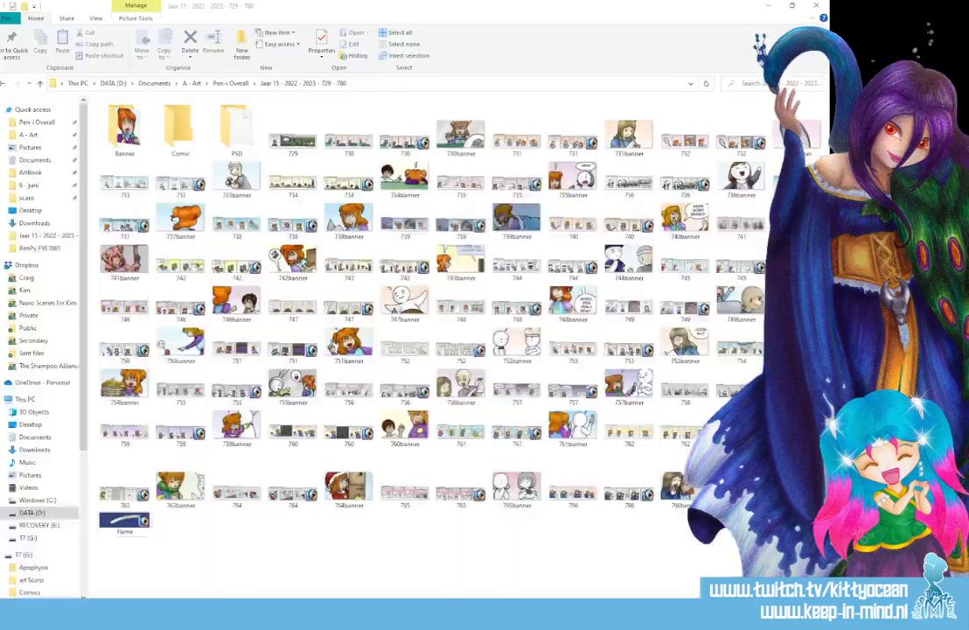
{"action": "left_click_drag", "start_coordinate": [741, 493], "coordinate": [200, 570]}
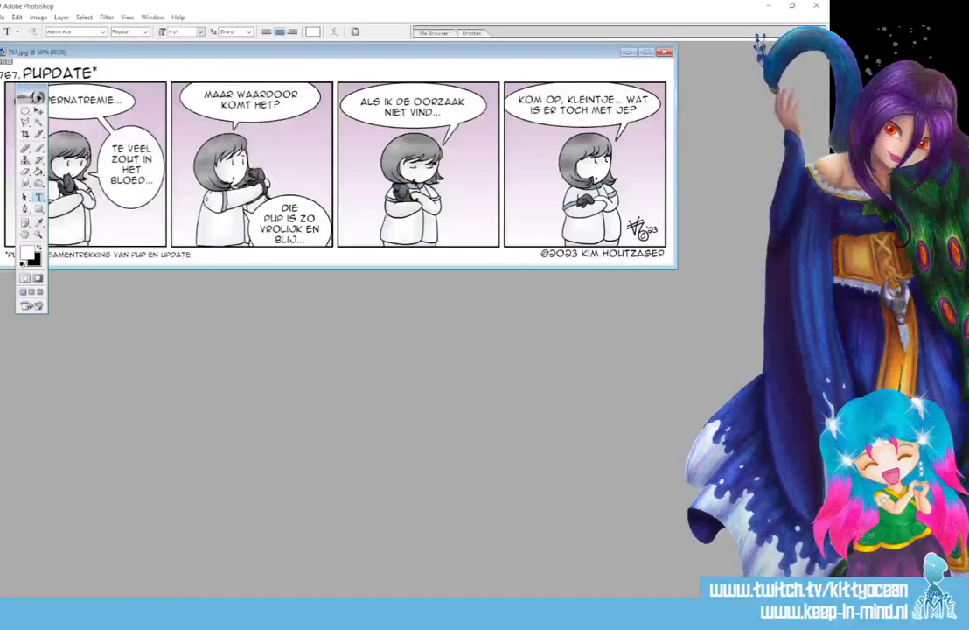
Open NewBanner2023 from the Pen-i Overall folder in Photoshop and move the 767.jpg window clear of the banner
{"action": "left_click", "coordinate": [114, 619]}
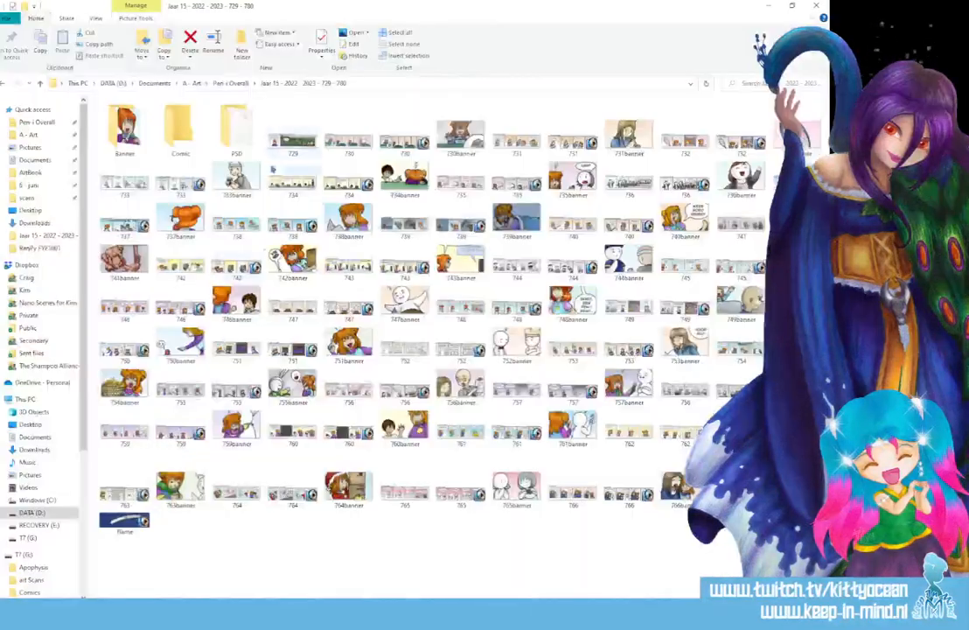
{"action": "left_click", "coordinate": [232, 83]}
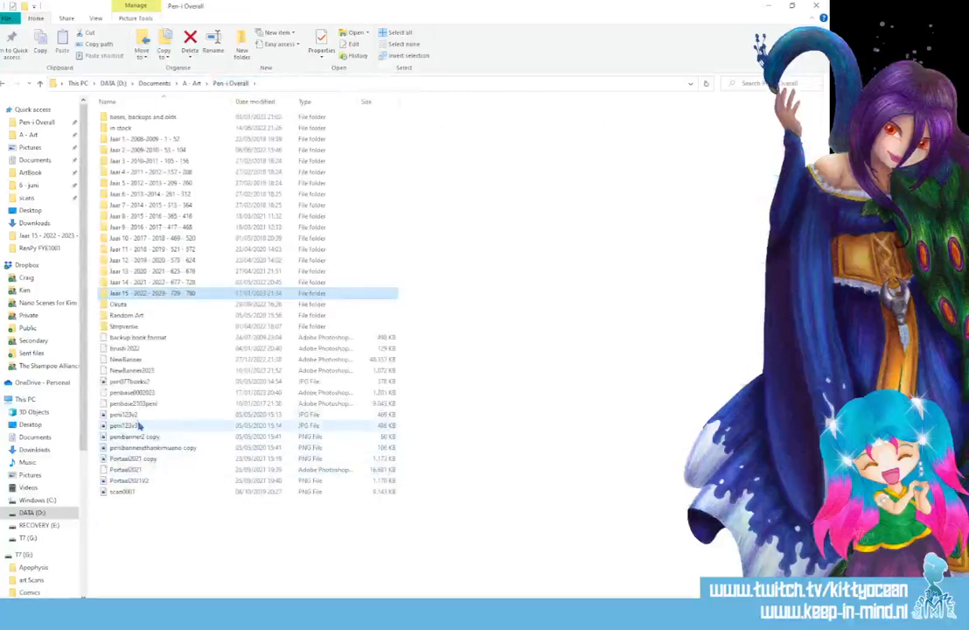
{"action": "double_click", "coordinate": [133, 371]}
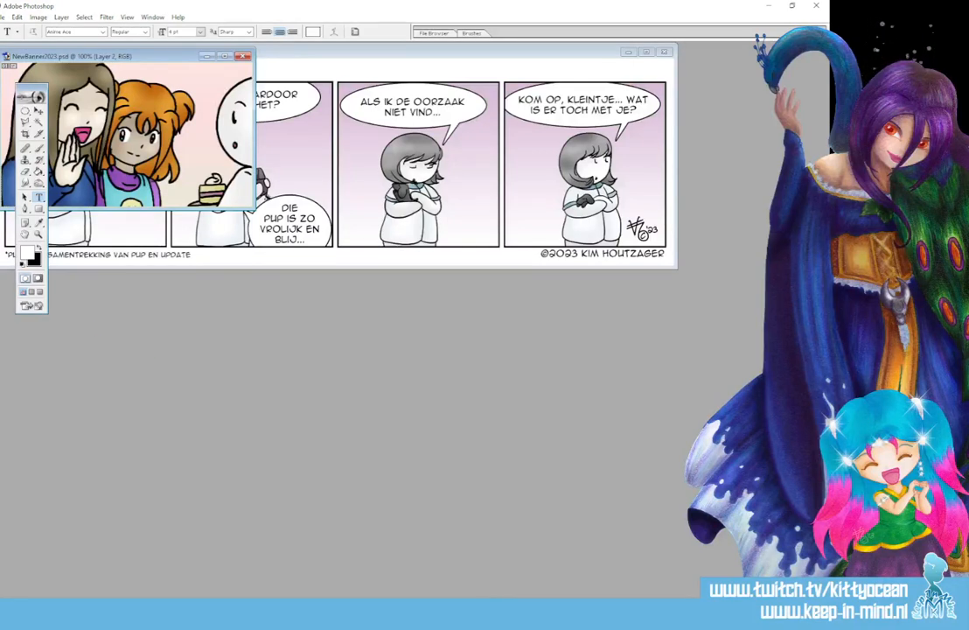
{"action": "key", "text": "alt+Tab"}
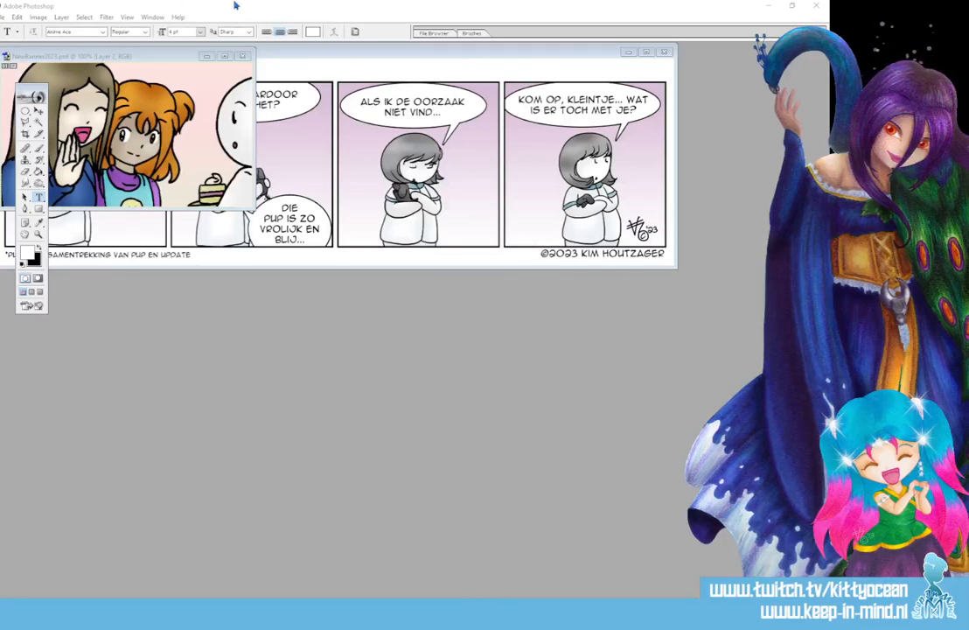
{"action": "left_click", "coordinate": [280, 61]}
{"action": "left_click_drag", "start_coordinate": [281, 61], "coordinate": [434, 242]}
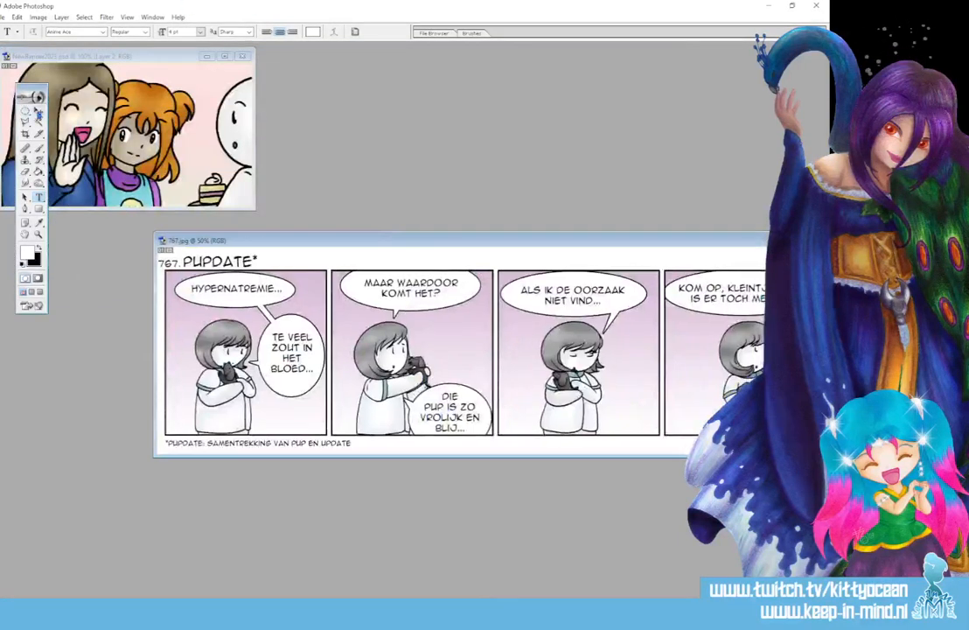
Copy the comic image into NewBanner2023.psd and position it to frame the first panel's woman, puppy and "Te veel zout in het bloed..." balloon
{"action": "key", "text": "v"}
{"action": "left_click", "coordinate": [174, 164]}
{"action": "left_click_drag", "start_coordinate": [152, 55], "coordinate": [299, 115]}
{"action": "left_click_drag", "start_coordinate": [291, 249], "coordinate": [282, 166]}
{"action": "left_click_drag", "start_coordinate": [296, 216], "coordinate": [268, 218]}
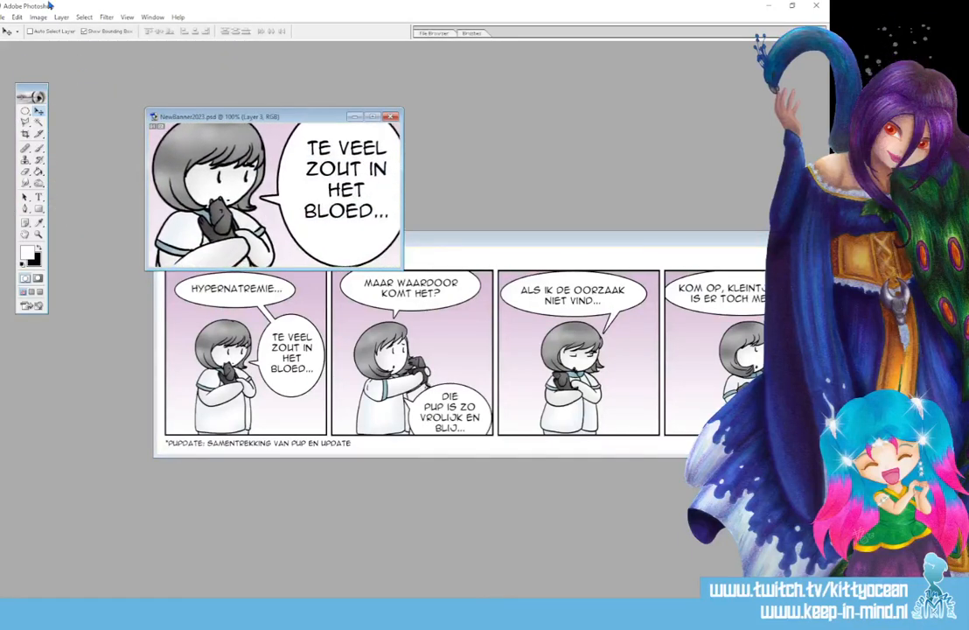
Export the banner for the web as the JPEG 767banner beside the 767 comic, and close NewBanner2023.psd
{"action": "left_click", "coordinate": [5, 17]}
{"action": "left_click", "coordinate": [62, 125]}
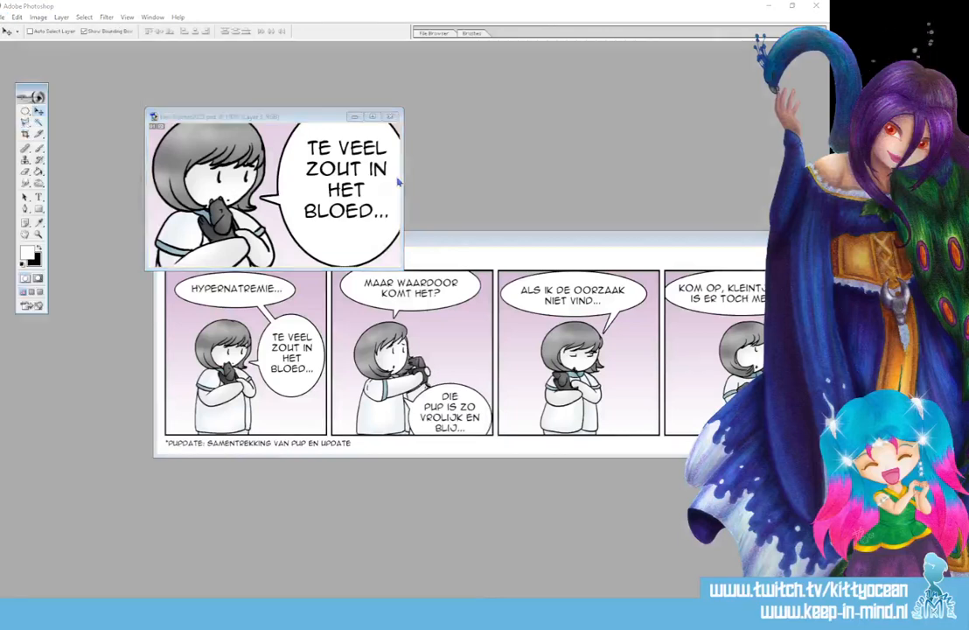
{"action": "key", "text": "Return"}
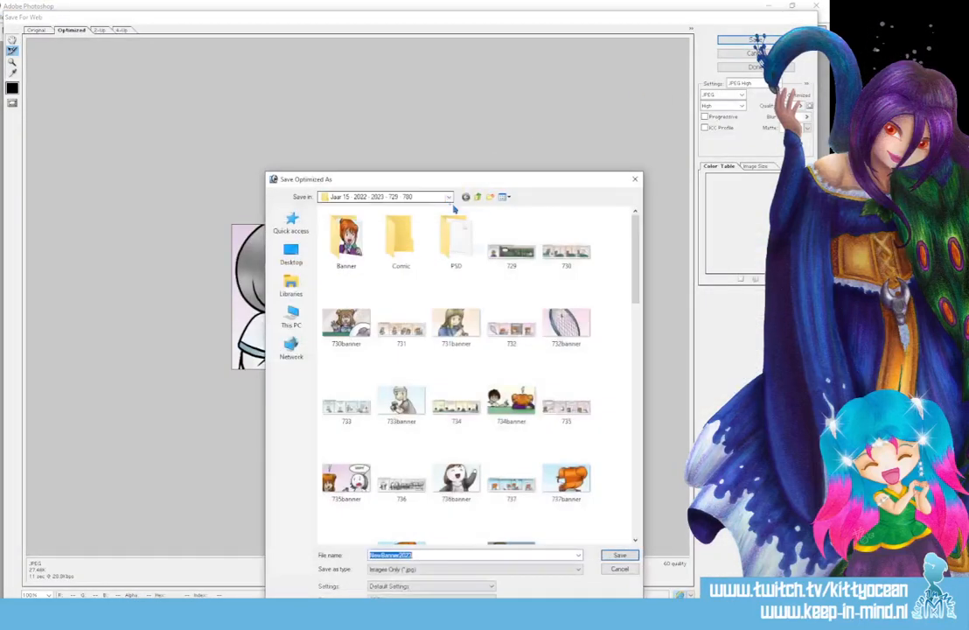
{"action": "left_click_drag", "start_coordinate": [636, 295], "coordinate": [636, 534]}
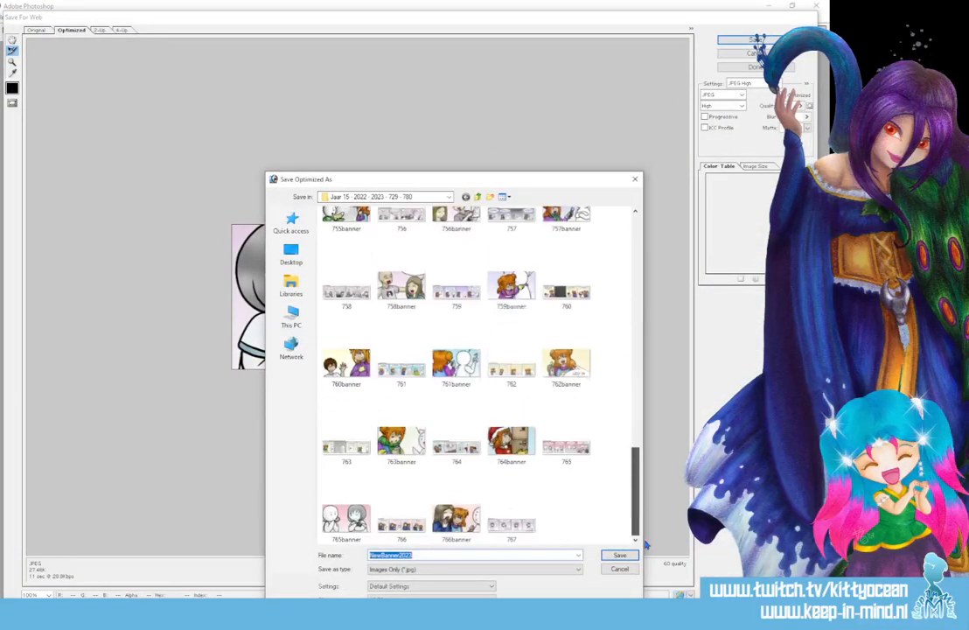
{"action": "left_click", "coordinate": [512, 516]}
{"action": "left_click", "coordinate": [428, 555]}
{"action": "type", "text": "banner"}
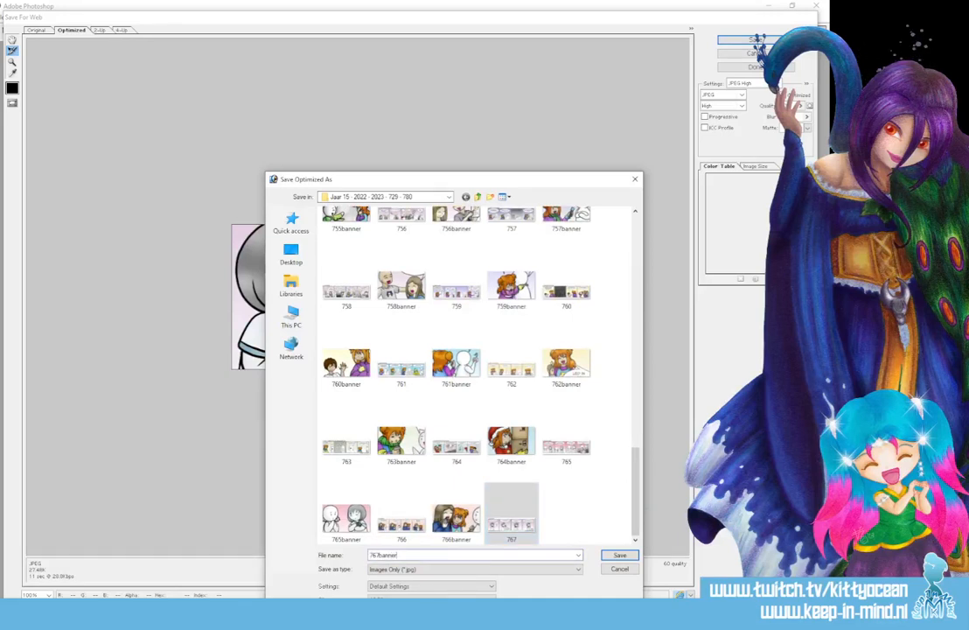
{"action": "key", "text": "Return"}
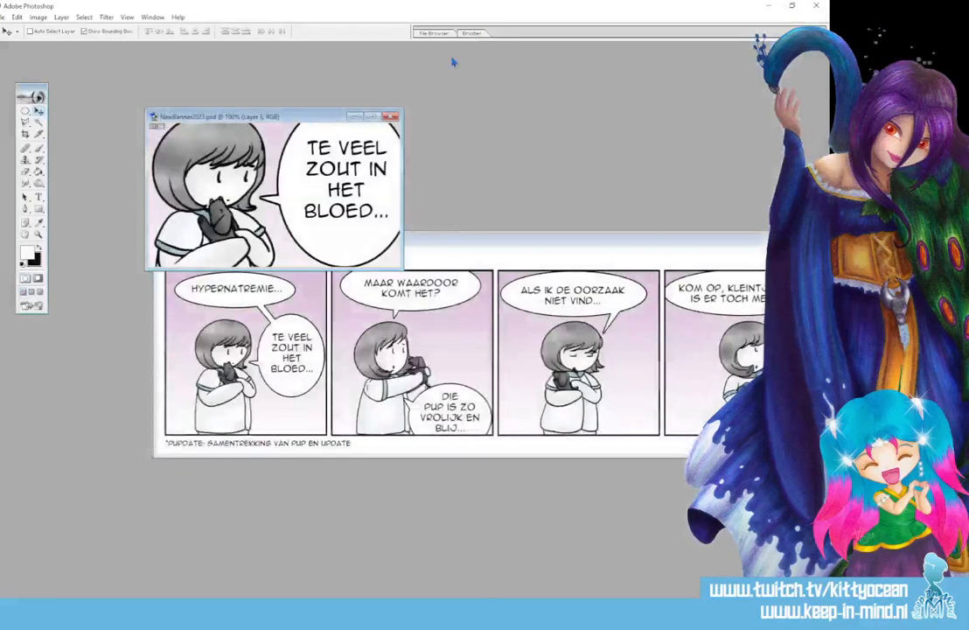
{"action": "left_click", "coordinate": [391, 117]}
{"action": "left_click", "coordinate": [372, 233]}
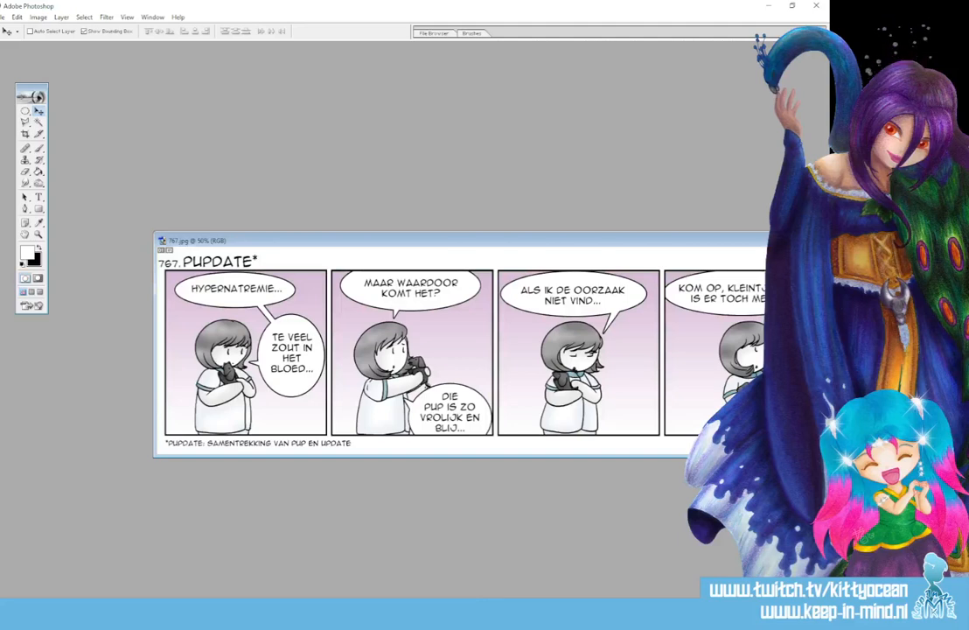
Open penifile V2.doc in WPS Office from Dropbox's recent activity
{"action": "left_click", "coordinate": [709, 611]}
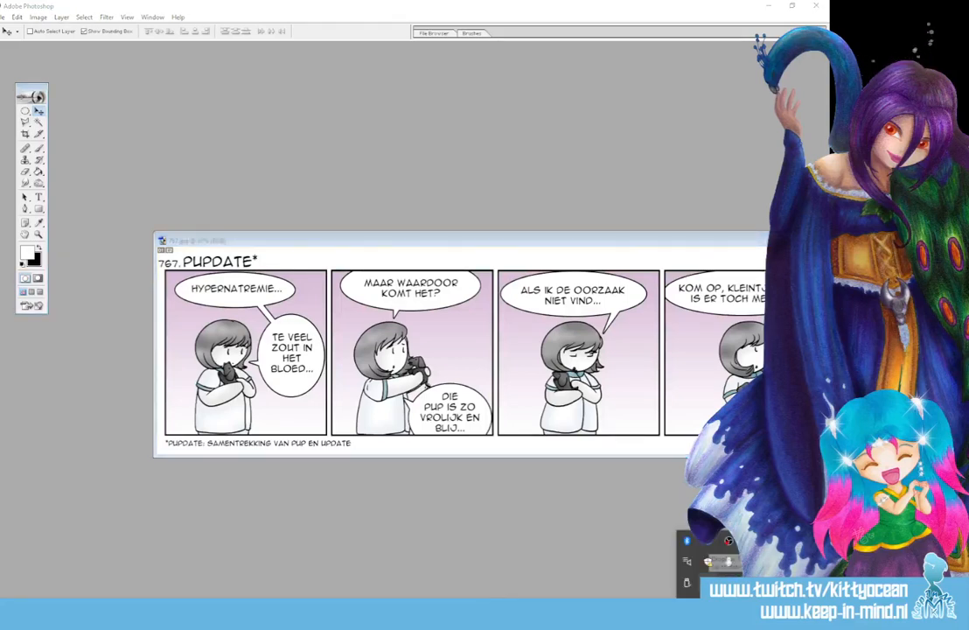
{"action": "left_click", "coordinate": [728, 540]}
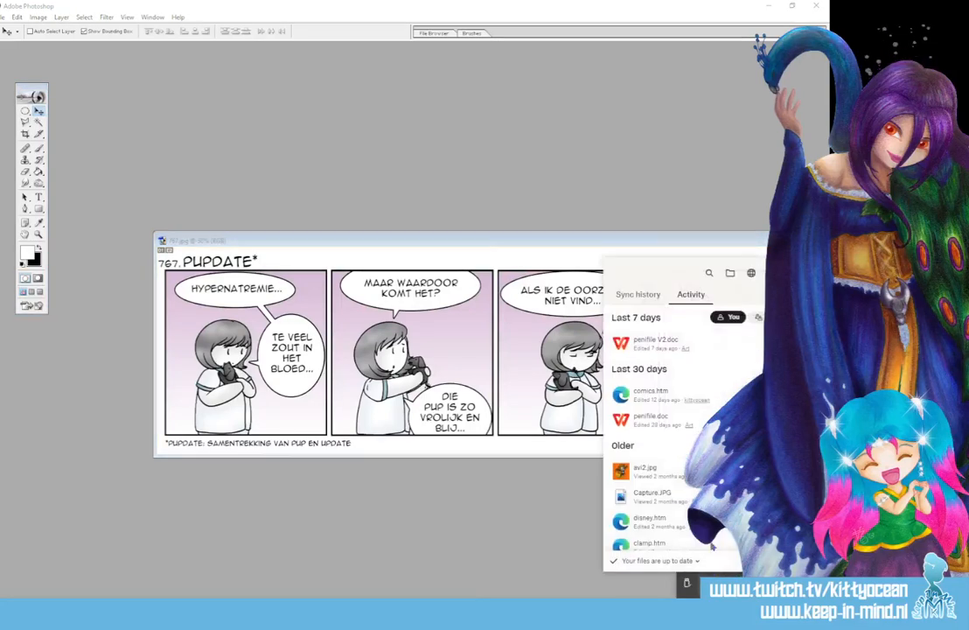
{"action": "left_click", "coordinate": [654, 343]}
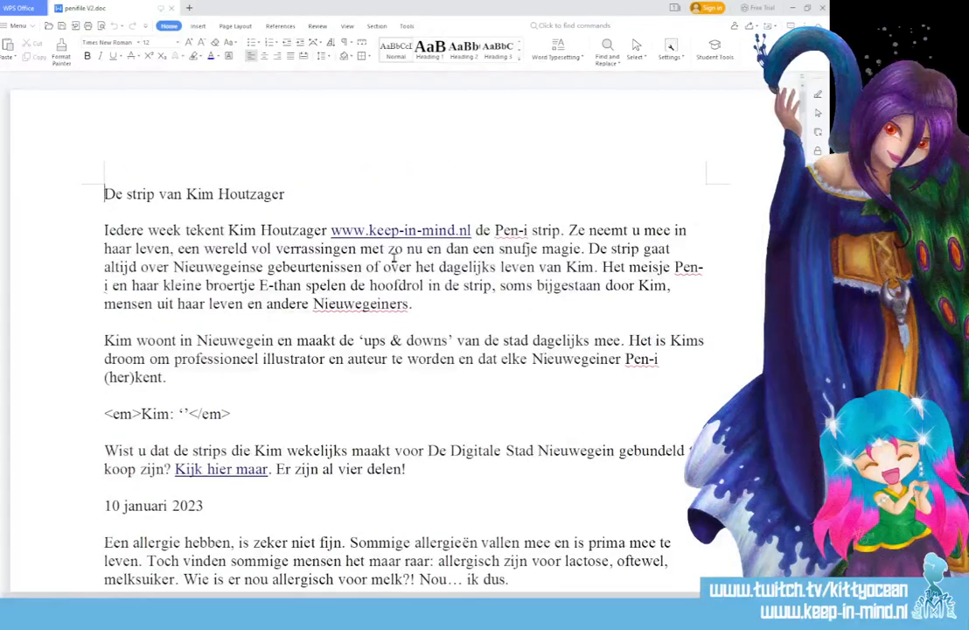
Add the date heading "17 januari 2023" above the "10 januari 2023" entry and start a new paragraph beneath it
{"action": "scroll", "coordinate": [446, 302], "scroll_direction": "down", "scroll_amount": 4}
{"action": "left_click", "coordinate": [437, 262]}
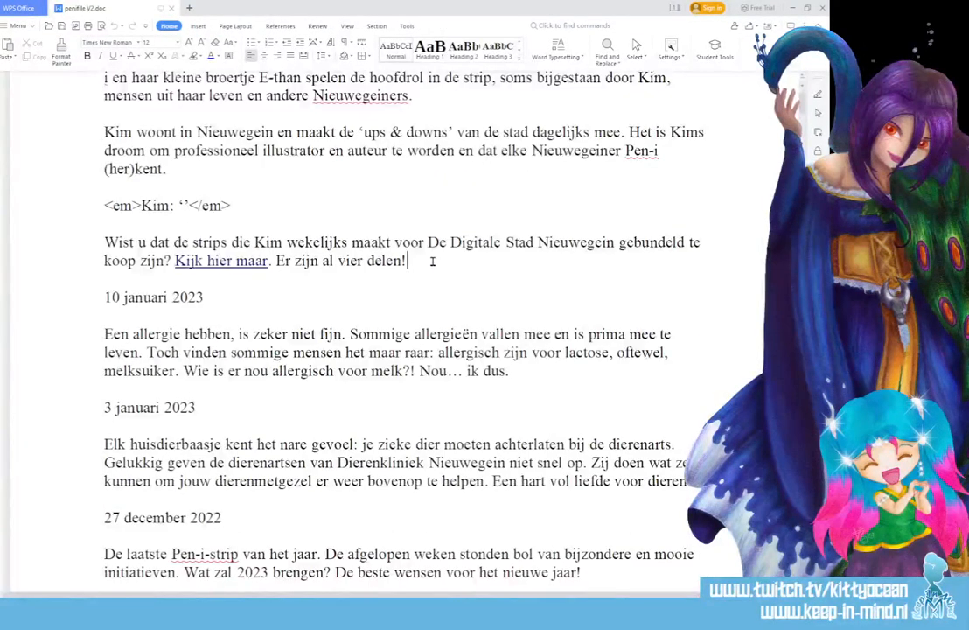
{"action": "key", "text": "Return"}
{"action": "key", "text": "Return"}
{"action": "type", "text": "17"}
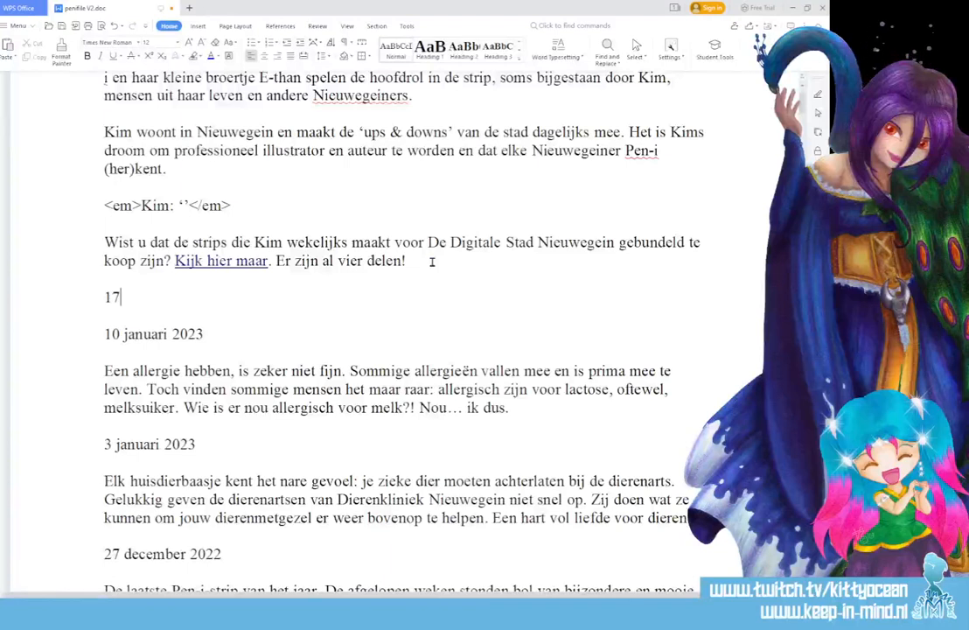
{"action": "type", "text": " januari 2023"}
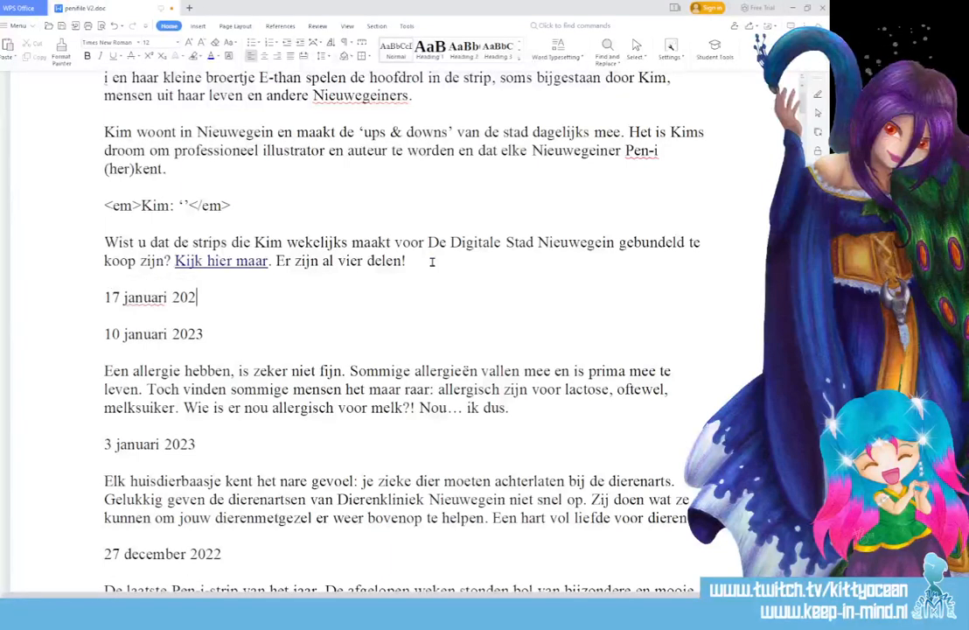
{"action": "key", "text": "Return"}
{"action": "key", "text": "Return"}
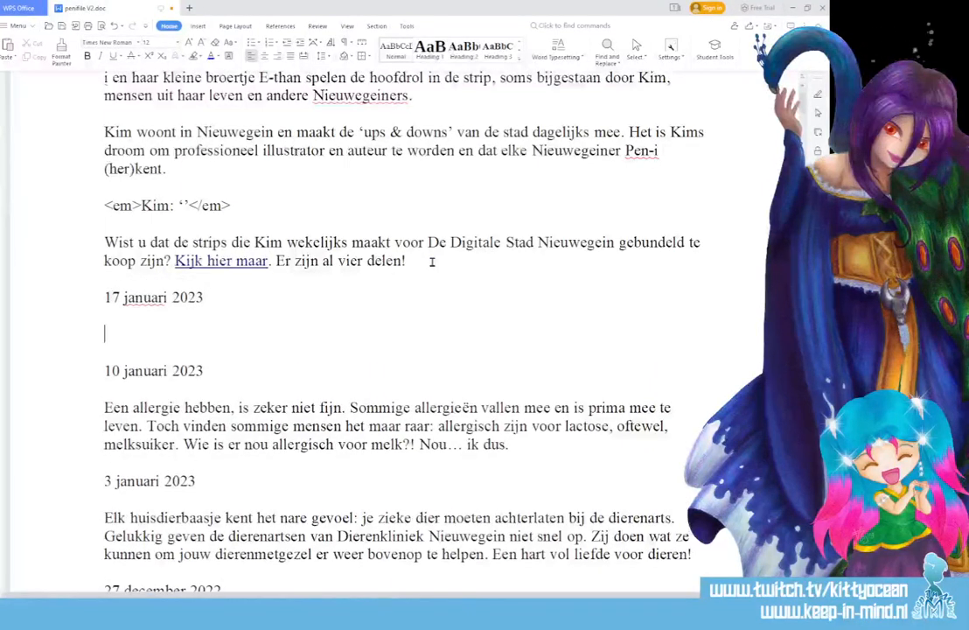
Write the opening of the 17 januari 2023 blurb: "Twee weken geleden ging onze dierenarts de strijd aan… en ze vecht nog steeds"
{"action": "type", "text": "Twee w"}
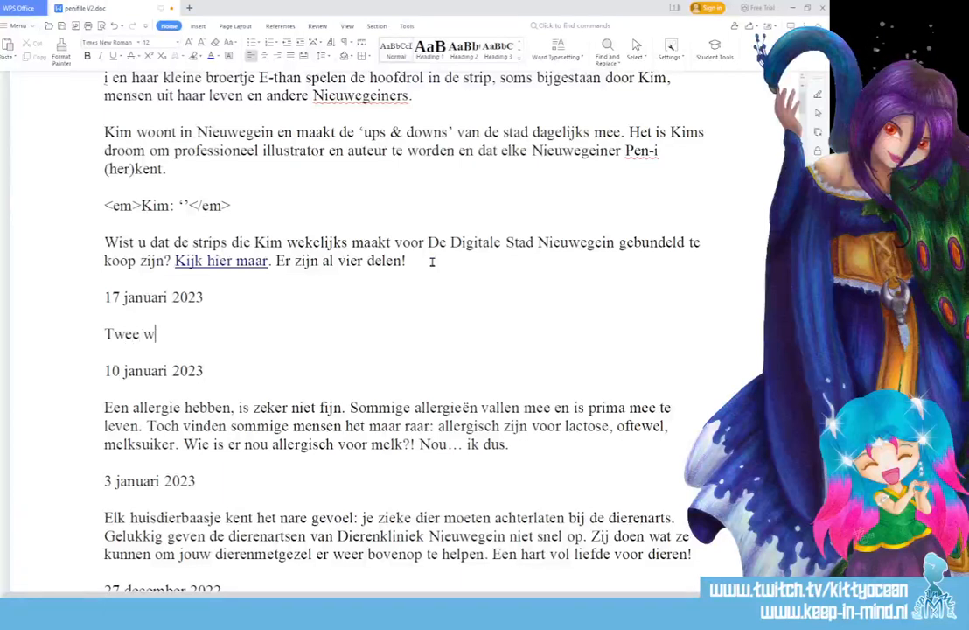
{"action": "type", "text": "eken geleden"}
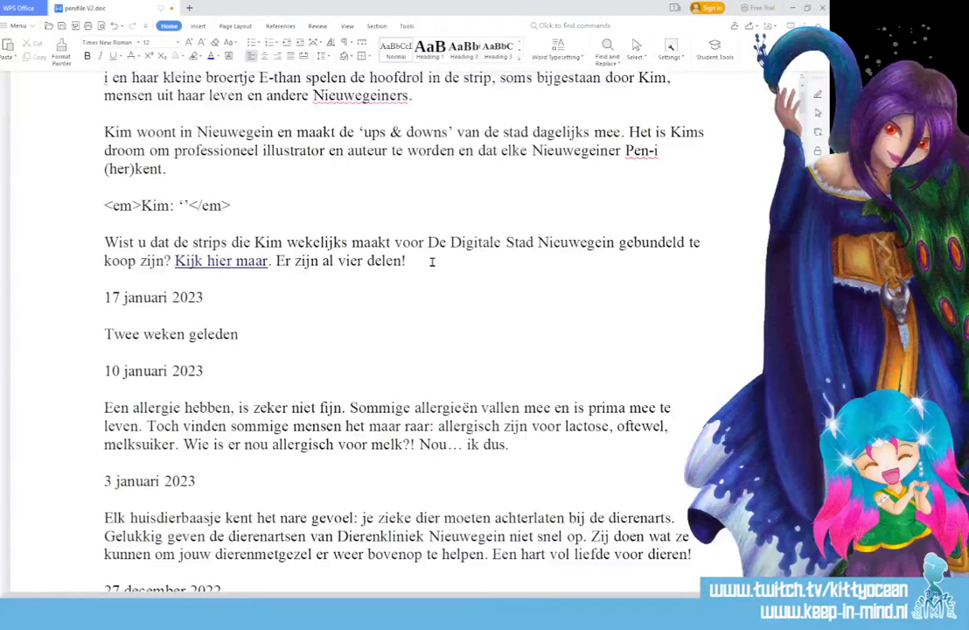
{"action": "type", "text": "ging onze dieren"}
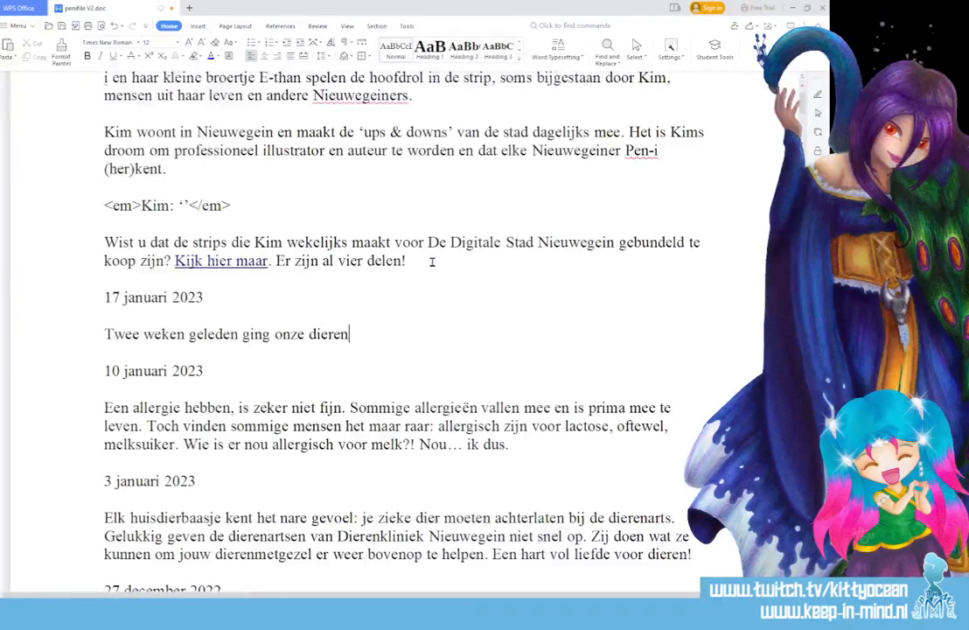
{"action": "type", "text": "arts de strij"}
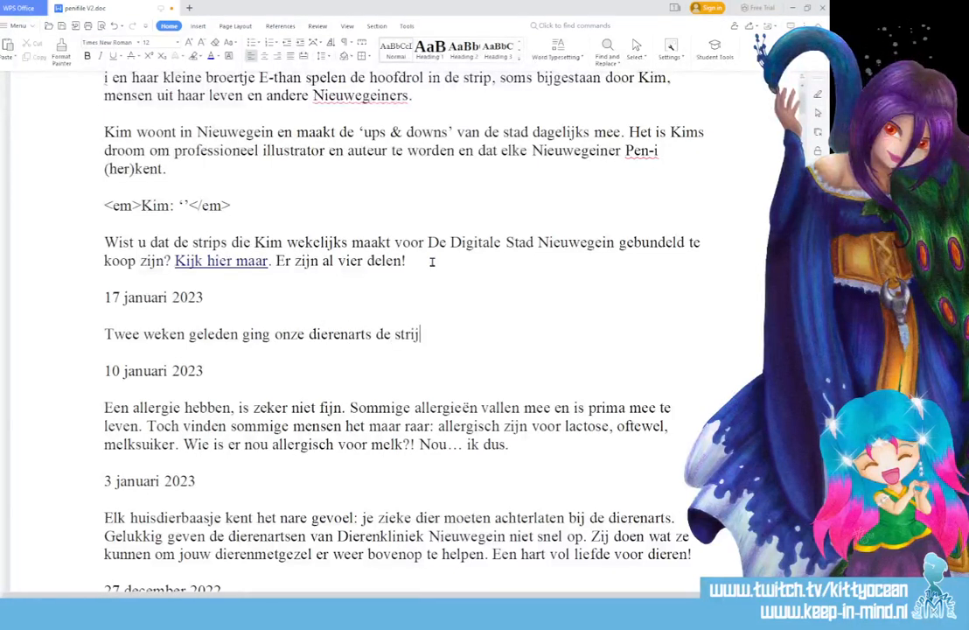
{"action": "type", "text": "d aan.. en"}
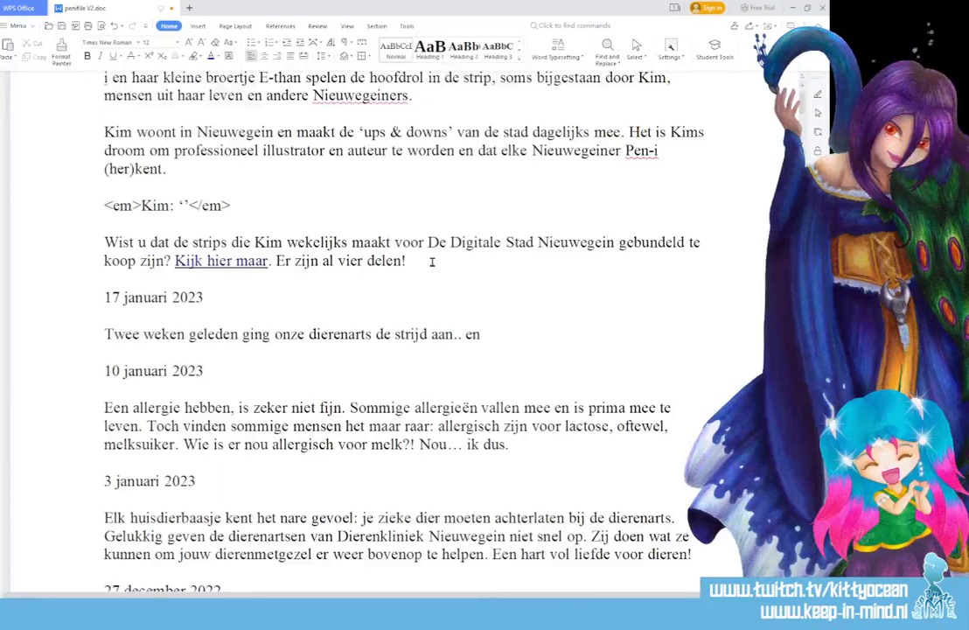
{"action": "key", "text": "BackSpace"}
{"action": "key", "text": "BackSpace"}
{"action": "type", "text": ". en ze vecht nog steeds,"}
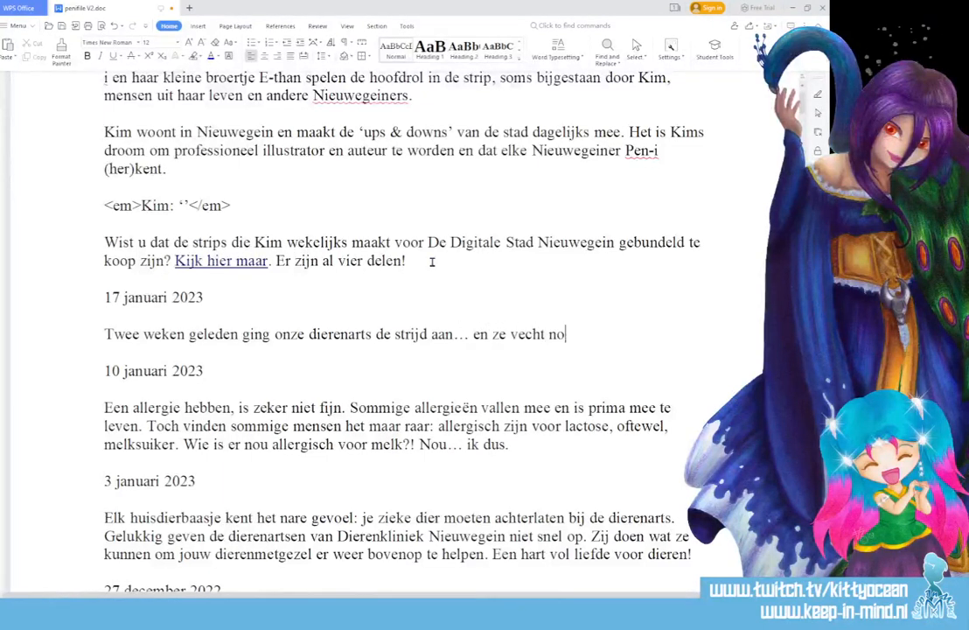
{"action": "key", "text": "BackSpace"}
{"action": "key", "text": "BackSpace"}
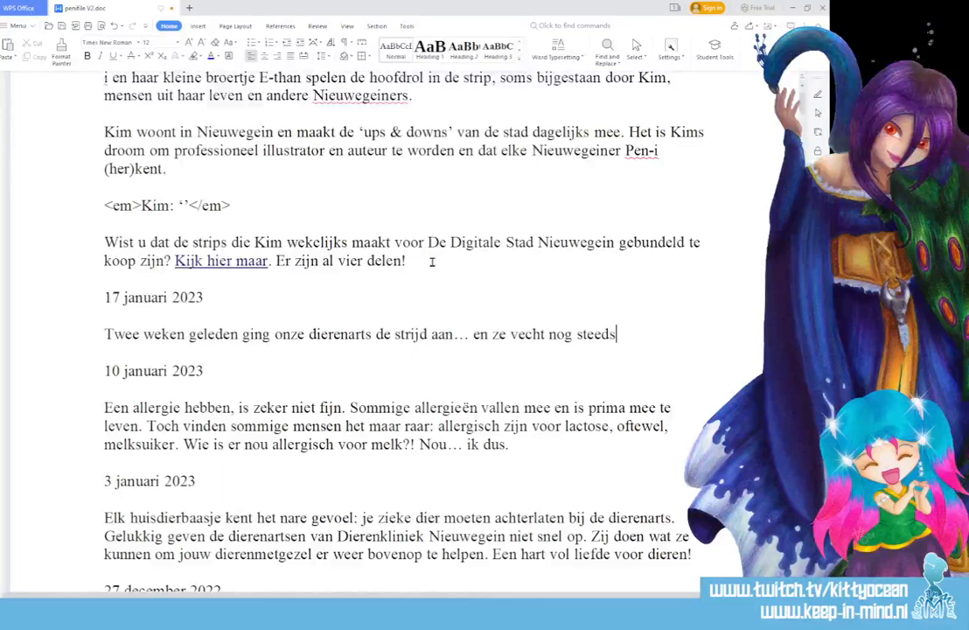
End the opening sentence with an exclamation mark and add "Want onze kleine pup heeft ‘Hypernatremie’: te veel zout in het bloed."
{"action": "type", "text": "! Want"}
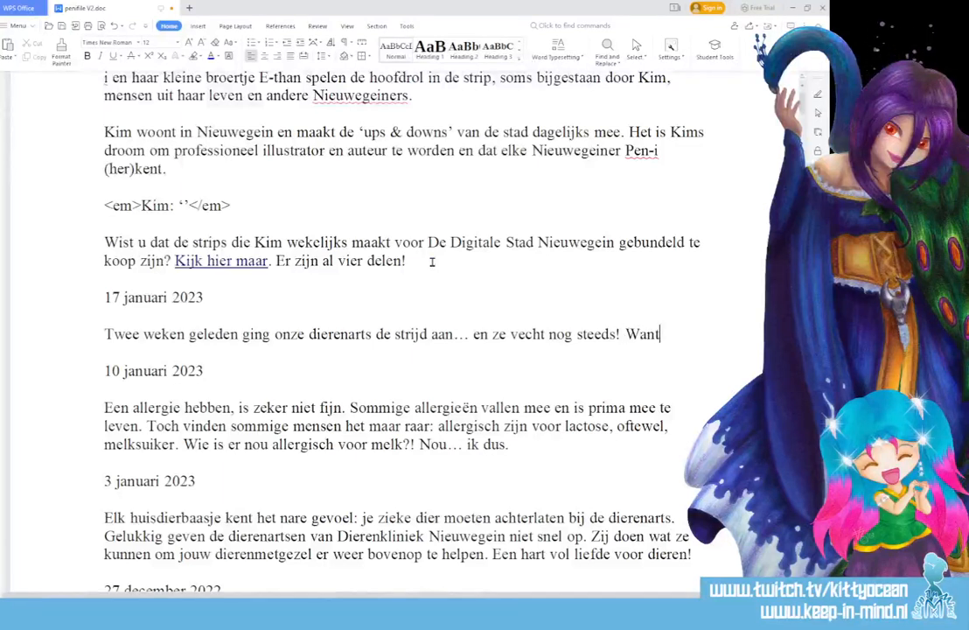
{"action": "type", "text": " onze kleine pup heeft"}
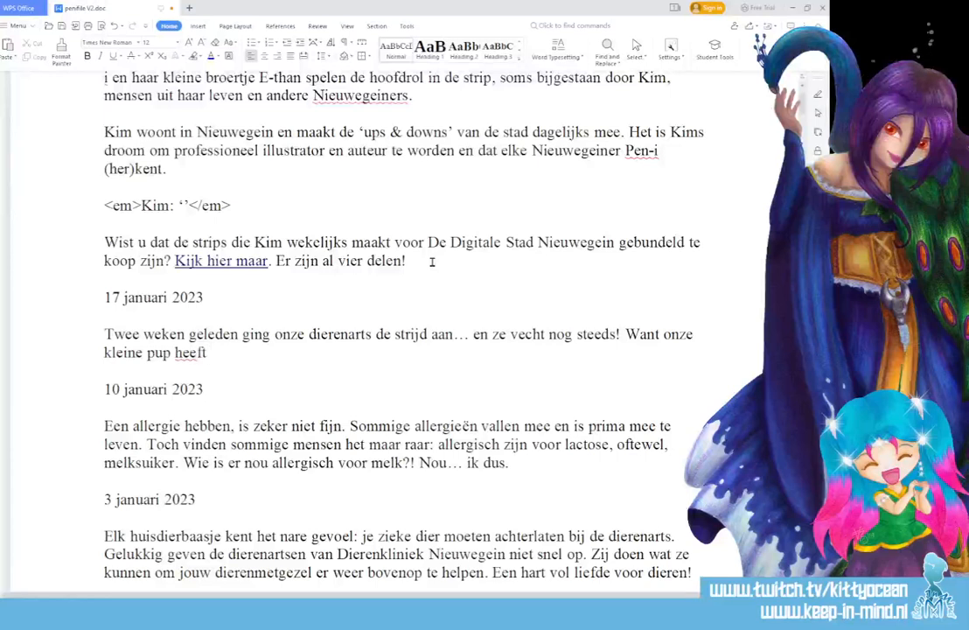
{"action": "type", "text": " '"}
{"action": "type", "text": "Hype"}
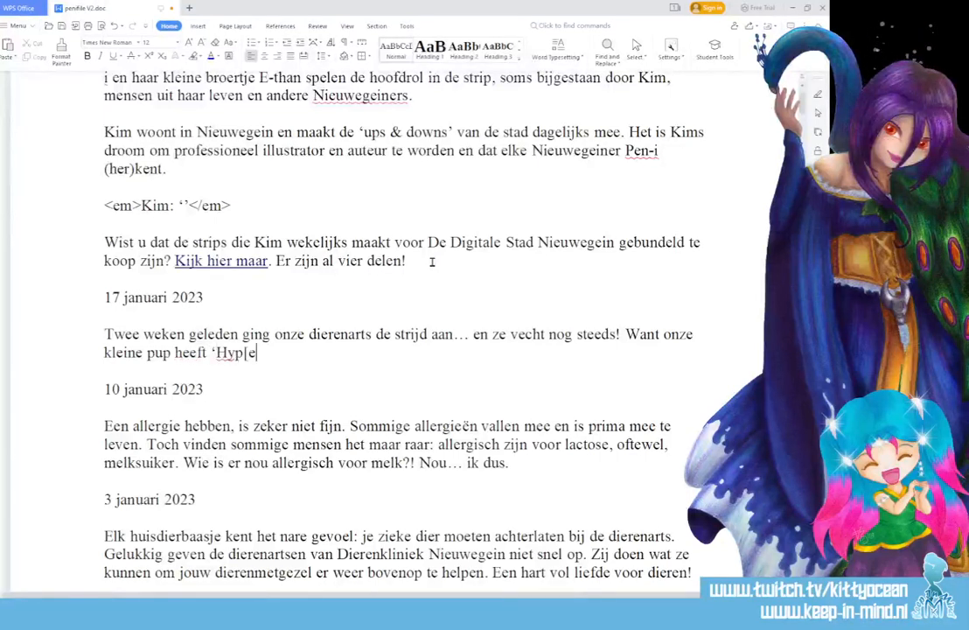
{"action": "type", "text": "rnatre"}
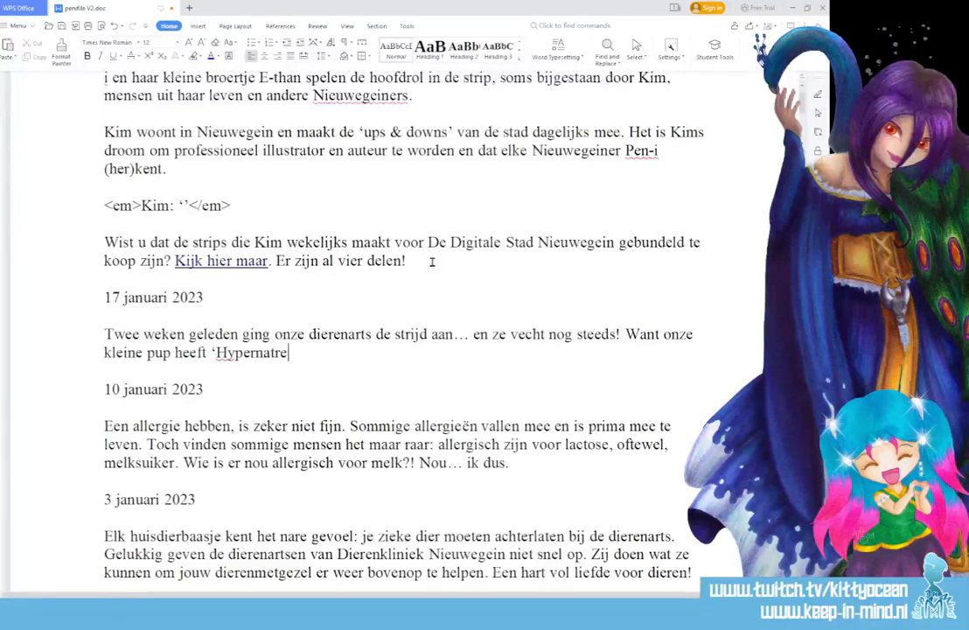
{"action": "type", "text": "mie"}
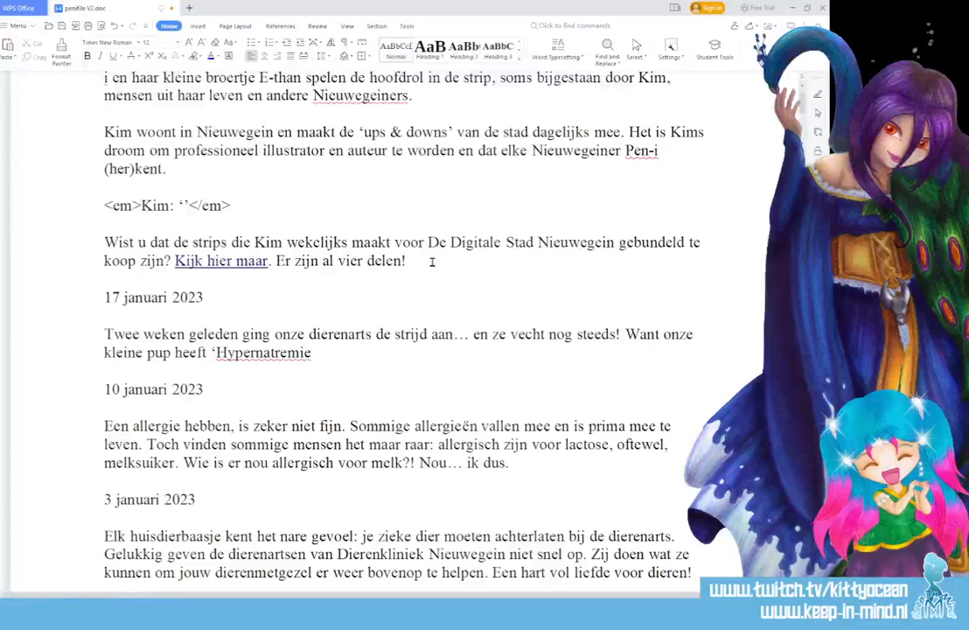
{"action": "type", "text": "': te veel zout"}
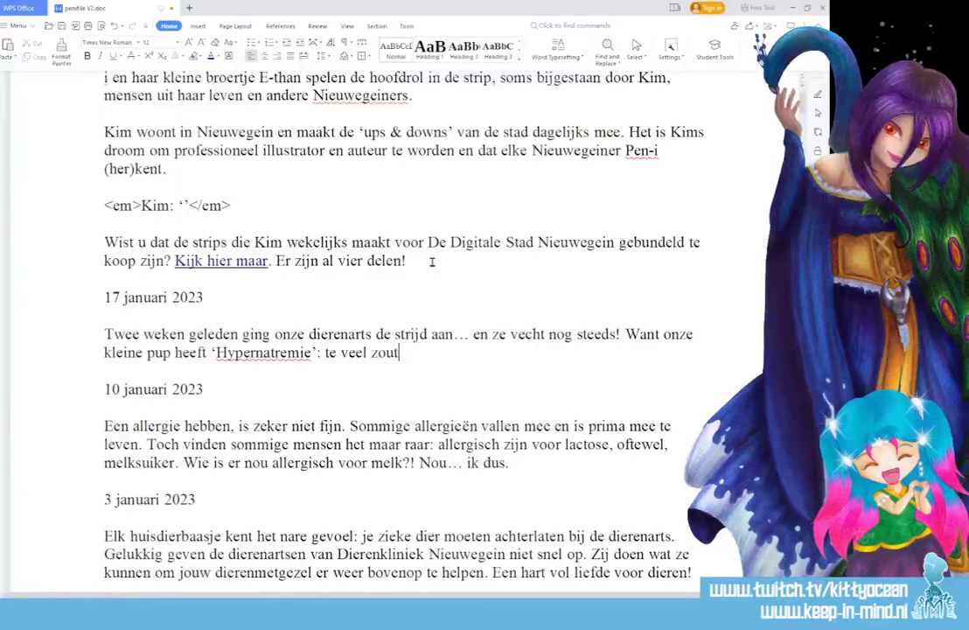
{"action": "type", "text": " in het bloed."}
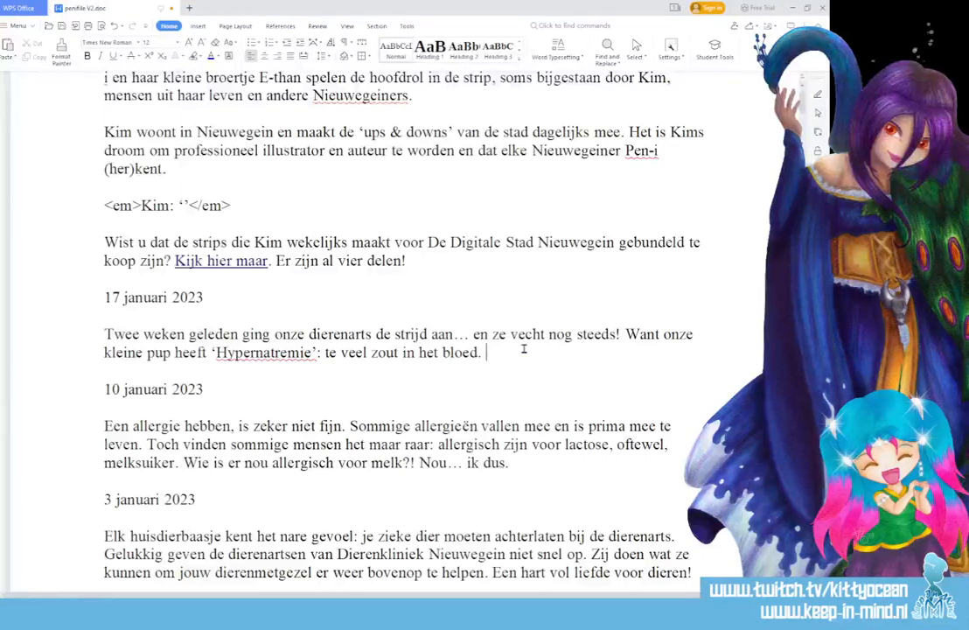
Continue the blurb with "Er is al vanalles geprobeerd, zo’n beetje elke test die ze kon bedenken is uitgevoerd,"
{"action": "type", "text": "Er is al vanalles geprobeer"}
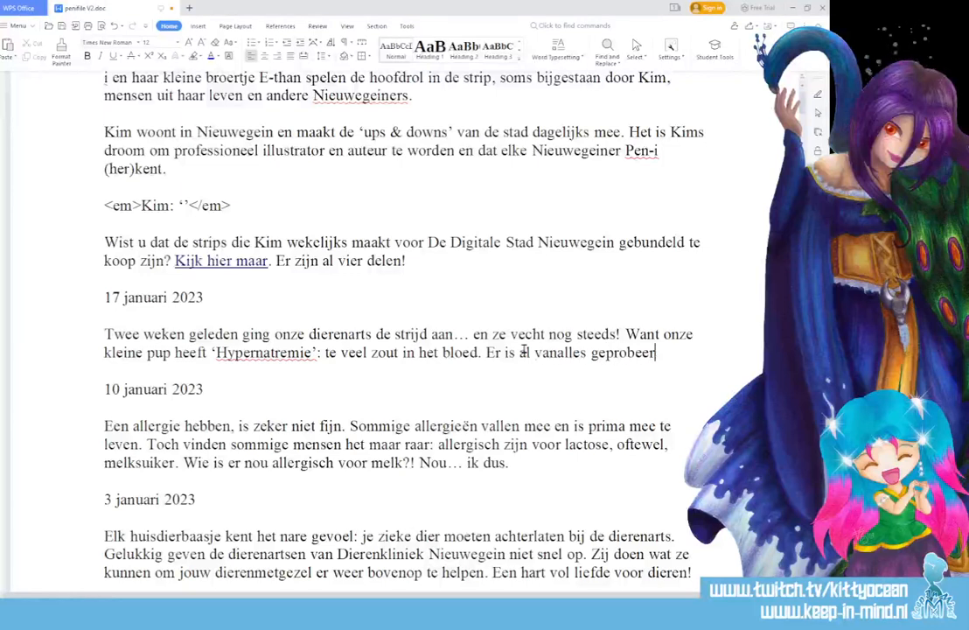
{"action": "type", "text": "d, maar"}
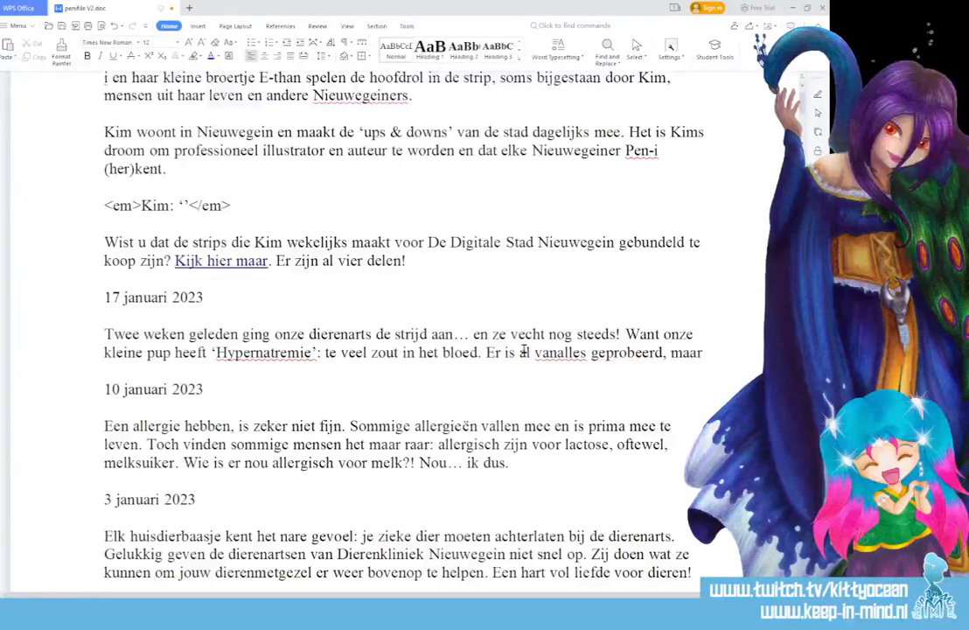
{"action": "key", "text": "BackSpace"}
{"action": "key", "text": "BackSpace"}
{"action": "key", "text": "BackSpace"}
{"action": "key", "text": "BackSpace"}
{"action": "key", "text": "BackSpace"}
{"action": "type", "text": "zo'n bee"}
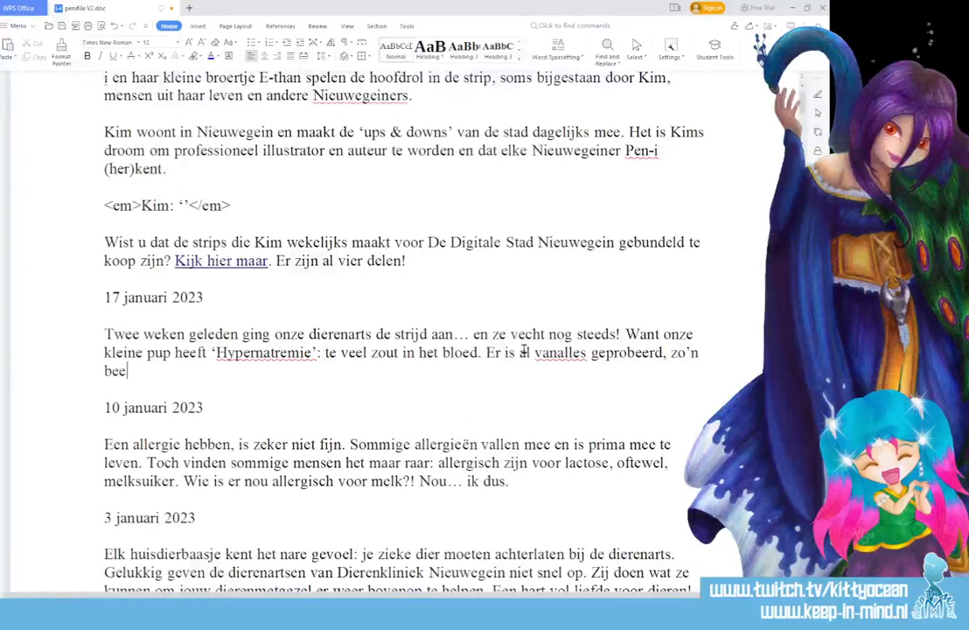
{"action": "type", "text": "tje elke test "}
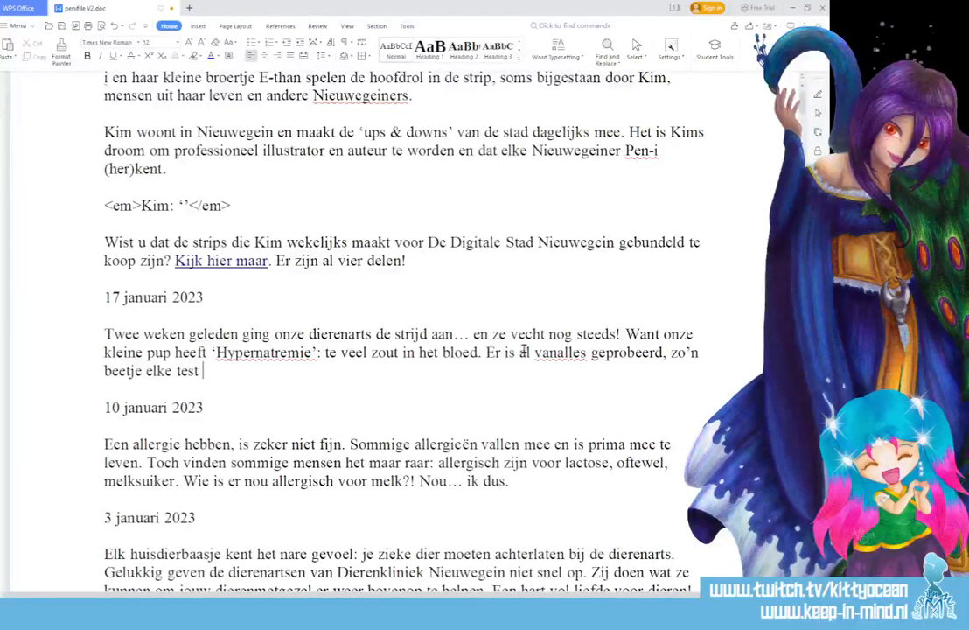
{"action": "type", "text": "die ze ko"}
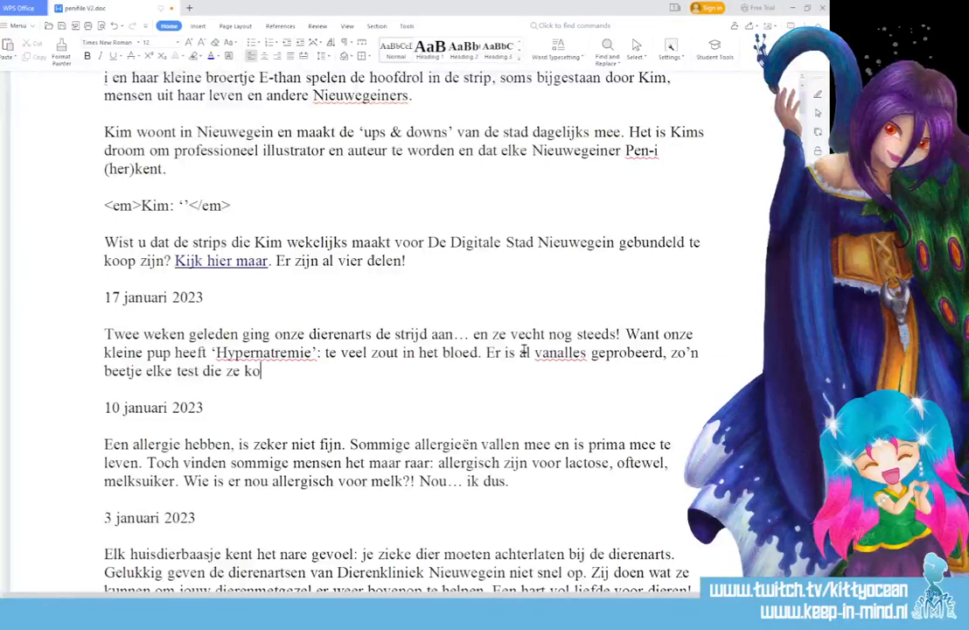
{"action": "type", "text": "n bedenken is "}
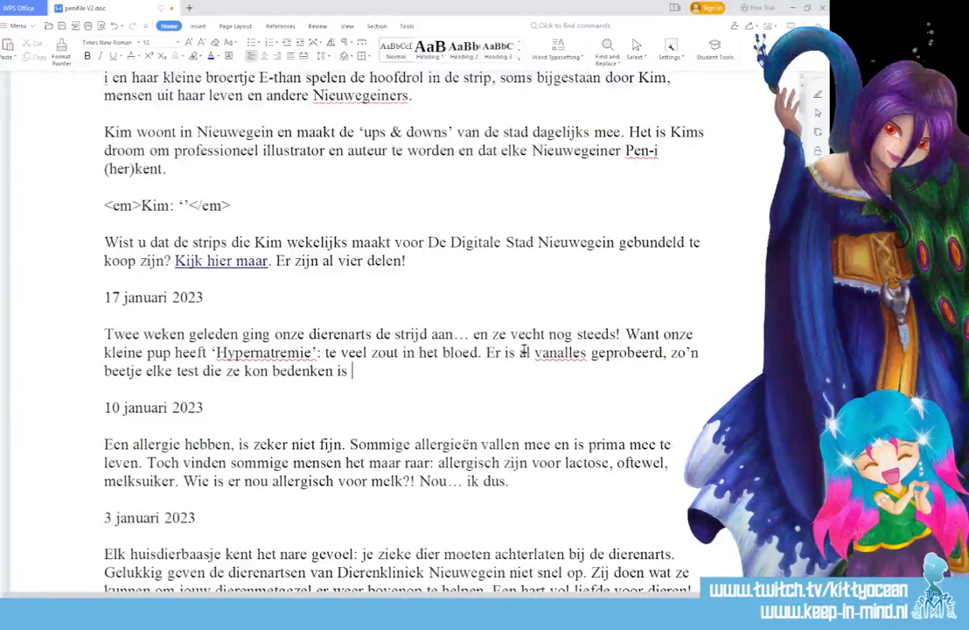
{"action": "type", "text": "uitgevoerd, "}
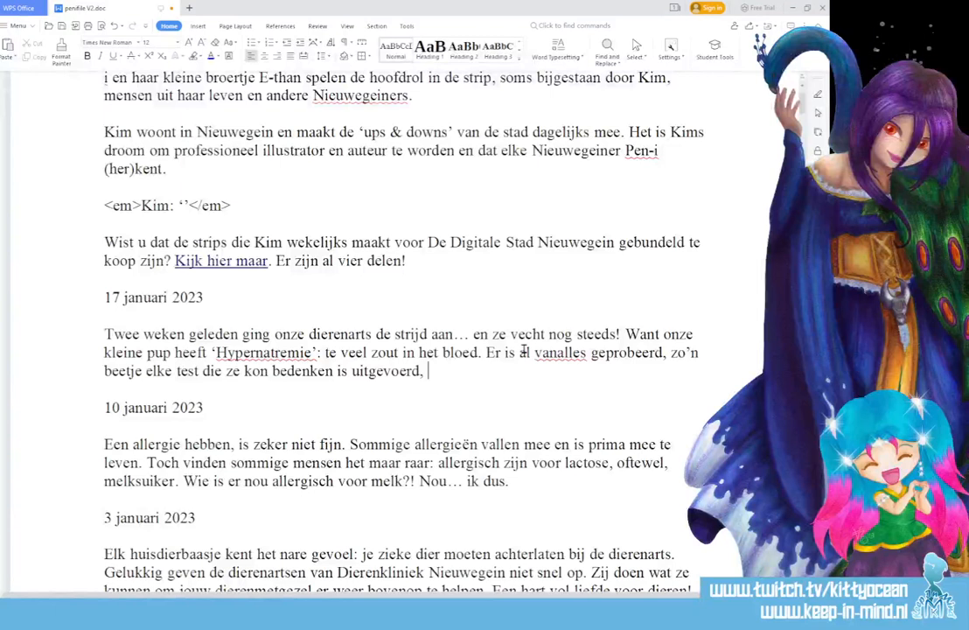
Complete the sentence with "elke specialist die men kent is geraadpleegd… en de oorzaak kan niet gevonden worden."
{"action": "type", "text": "elke "}
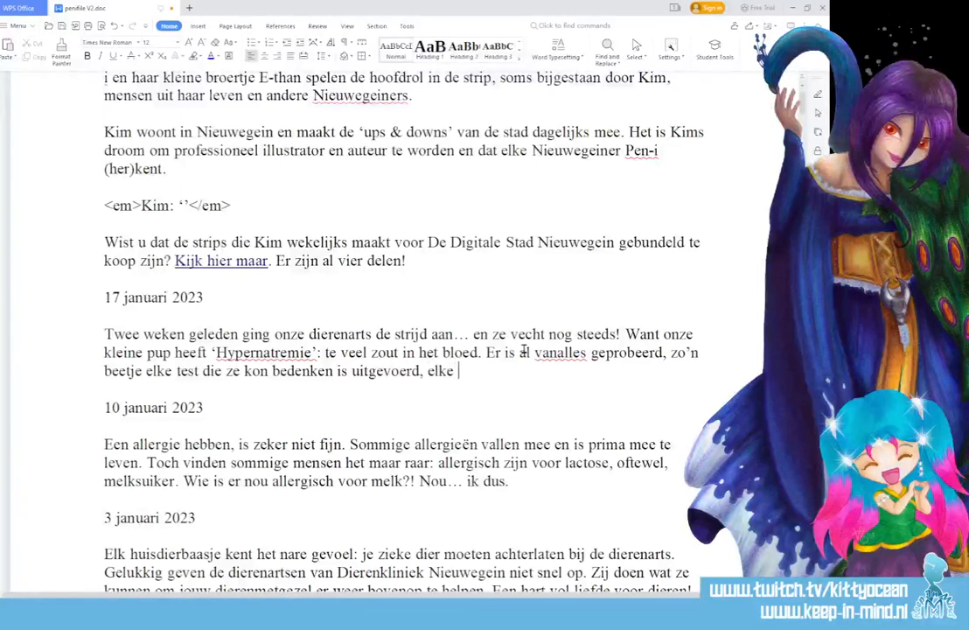
{"action": "type", "text": "specialist"}
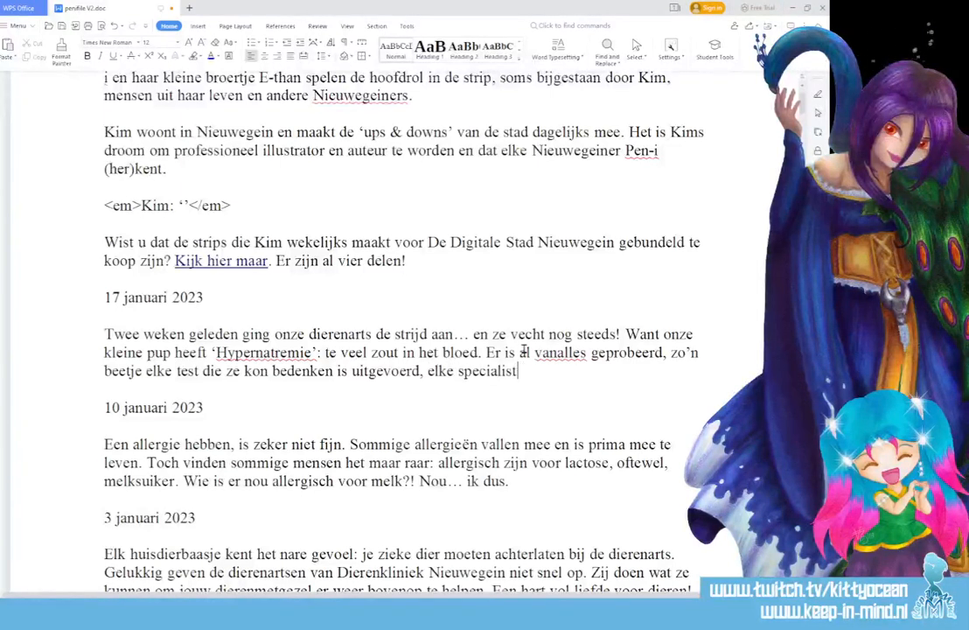
{"action": "type", "text": " die men ken"}
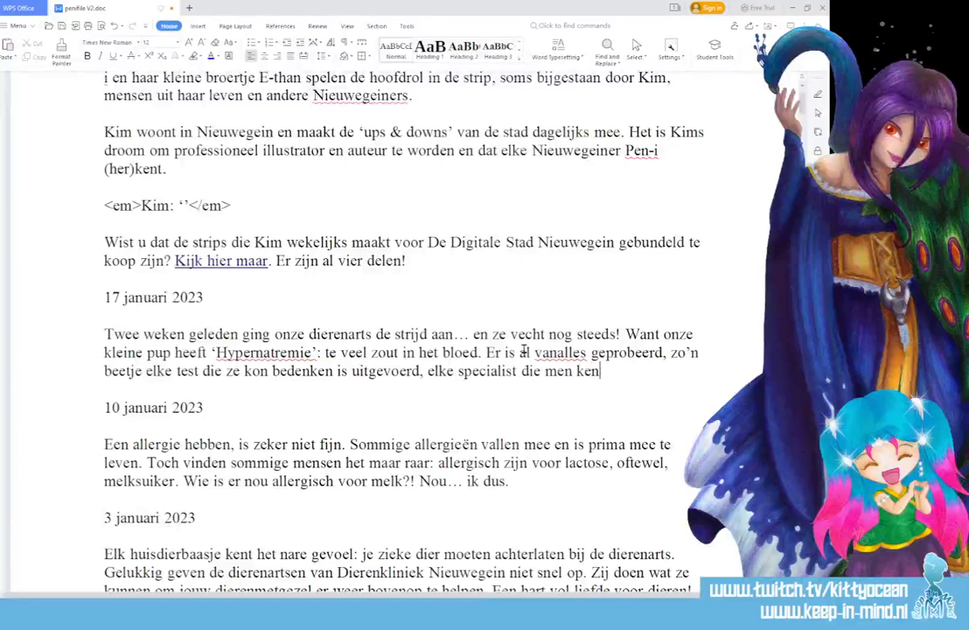
{"action": "type", "text": "t is geraadple"}
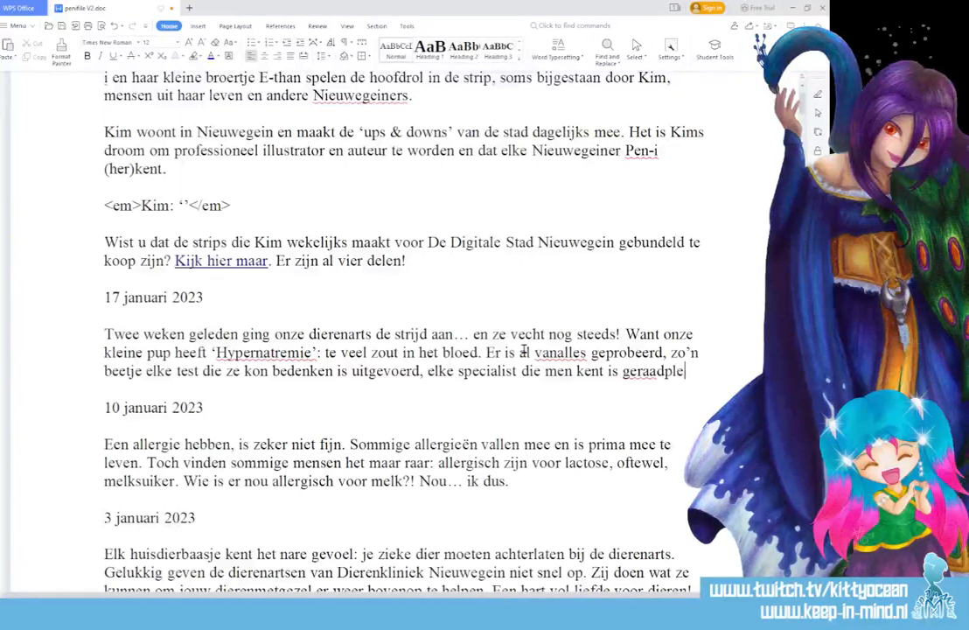
{"action": "type", "text": "egd... en de oor"}
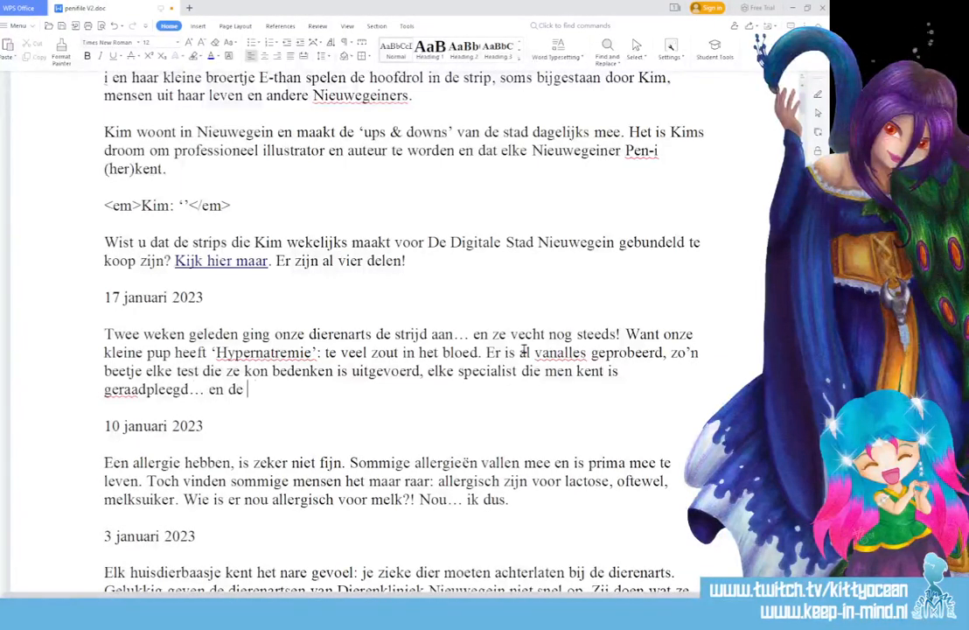
{"action": "type", "text": "zaak kan niet"}
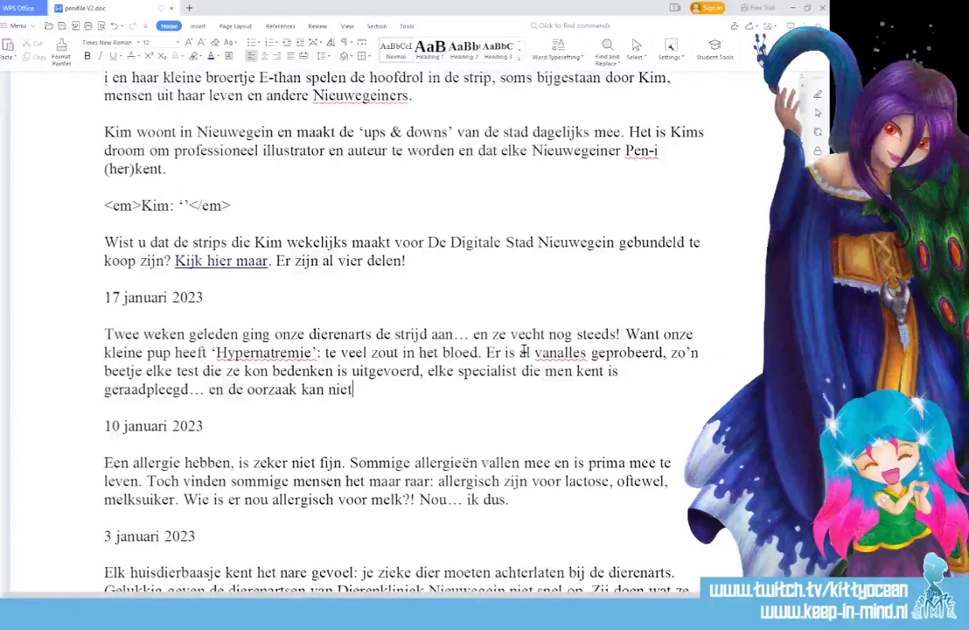
{"action": "type", "text": " gevonden worden."}
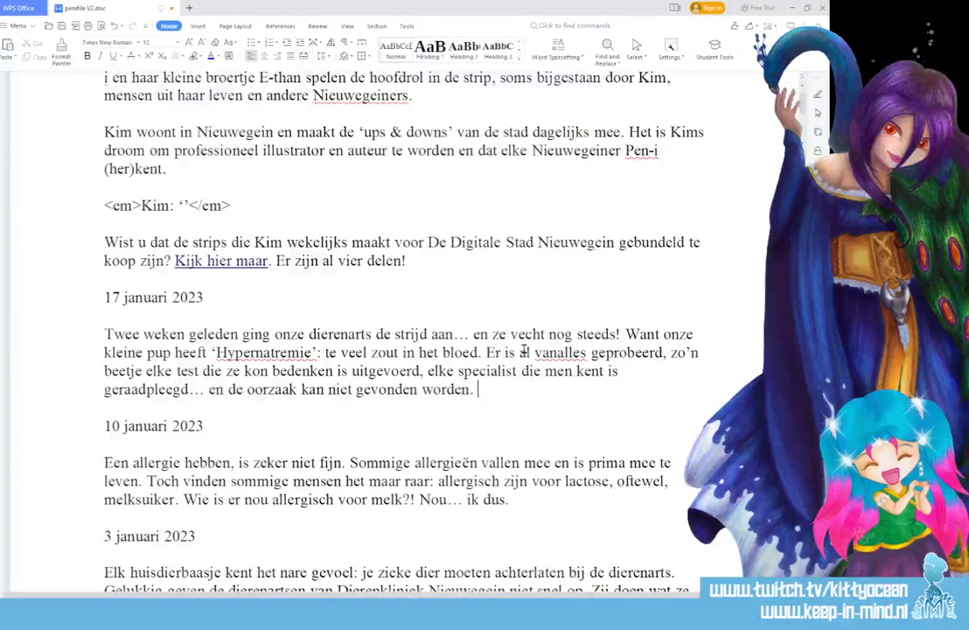
Close the blurb with the appeal "Lieve lezers, wie heeft dit ook meegemaakt? Alle tips zijn welkom!"
{"action": "type", "text": " Lieve"}
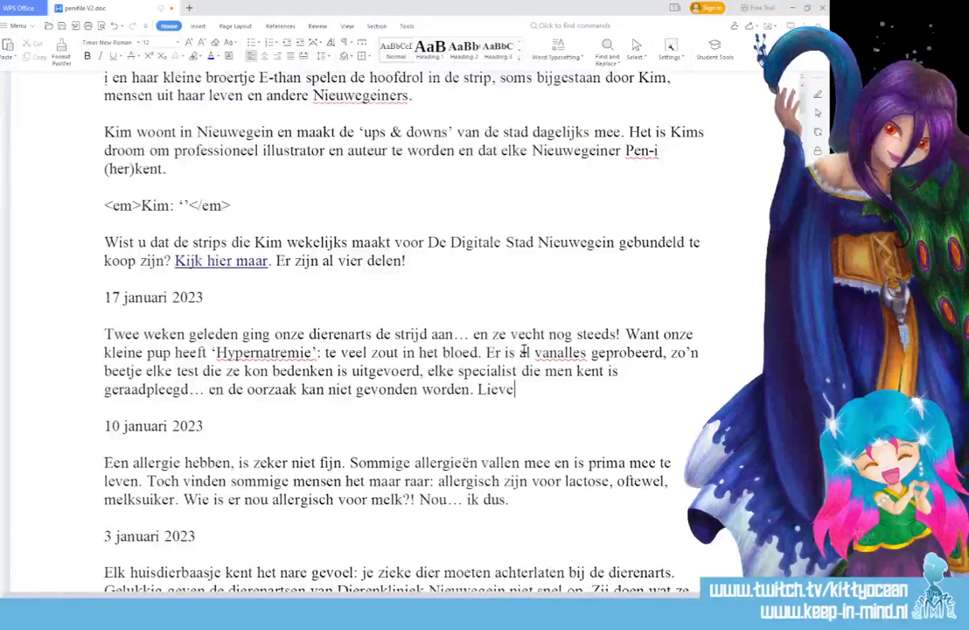
{"action": "type", "text": " lezers, "}
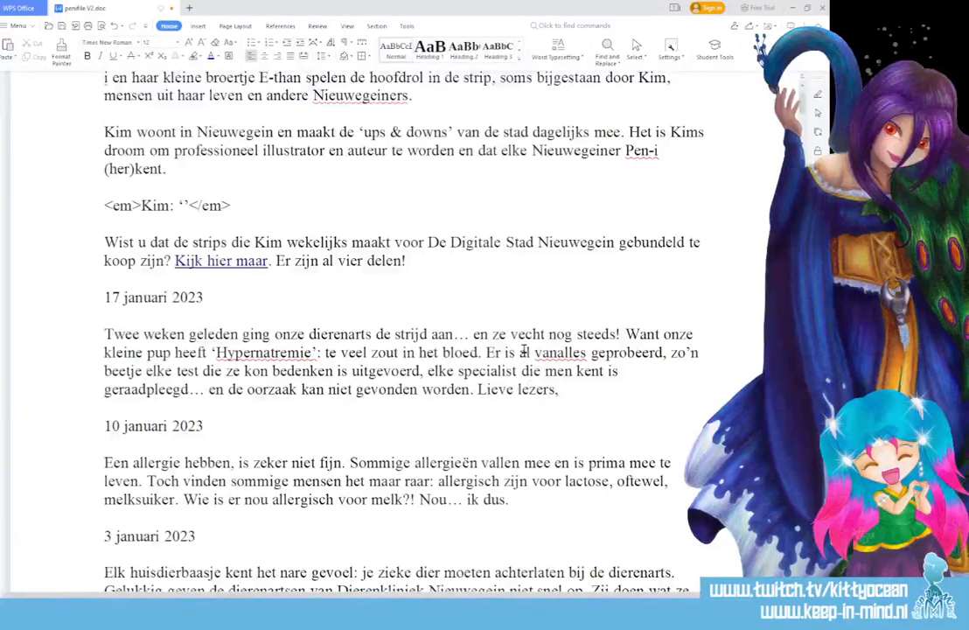
{"action": "type", "text": "wie heeft"}
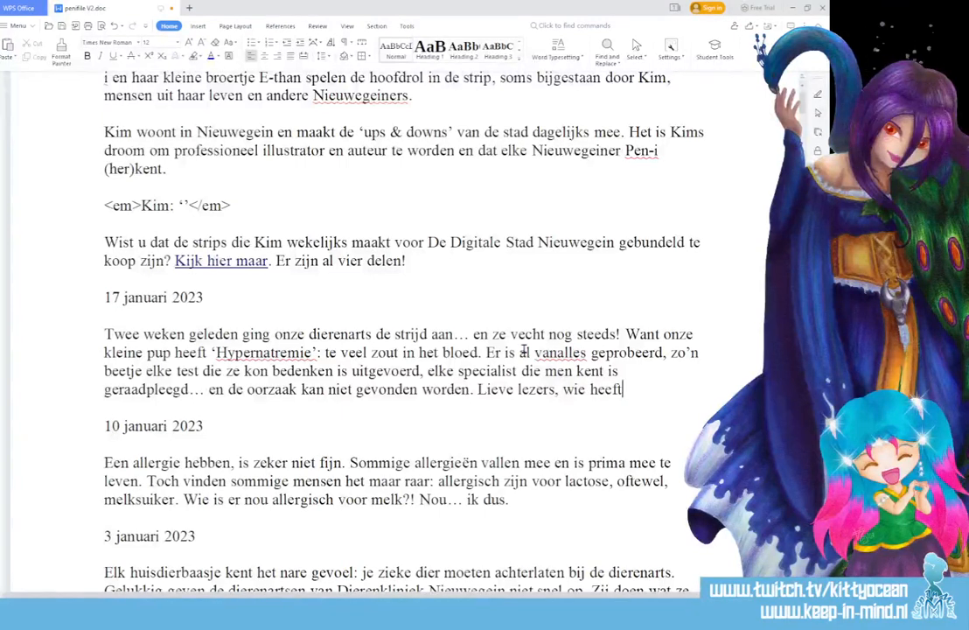
{"action": "type", "text": " dit ook mee"}
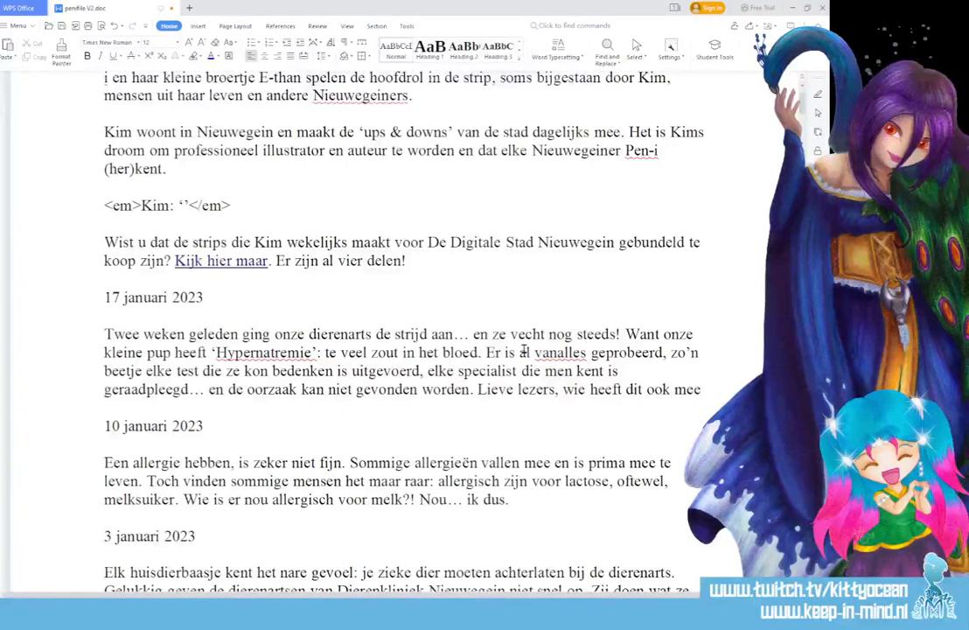
{"action": "type", "text": "gemaakt?"}
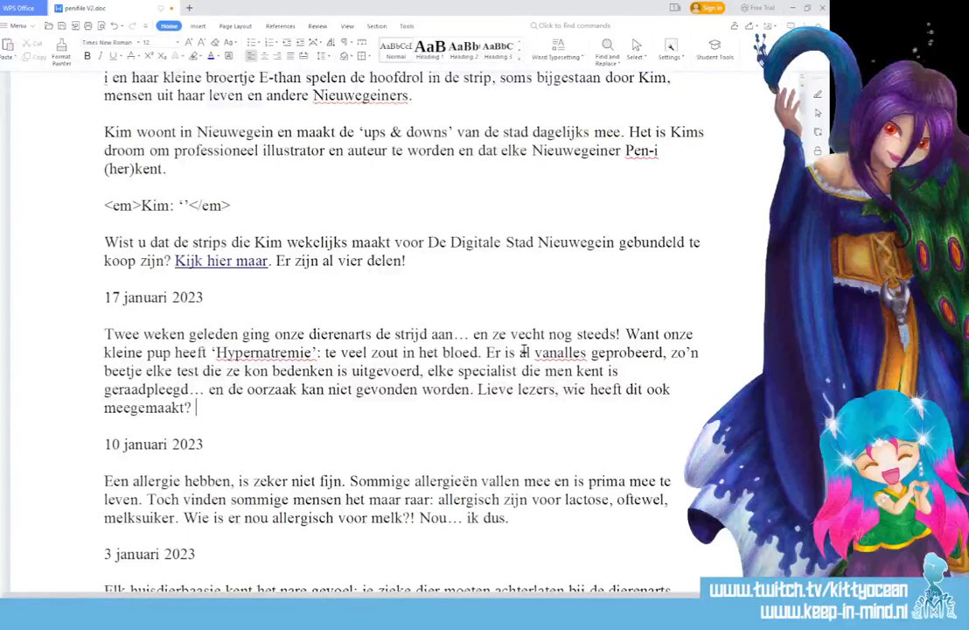
{"action": "type", "text": "Alle tips zijn welkom!"}
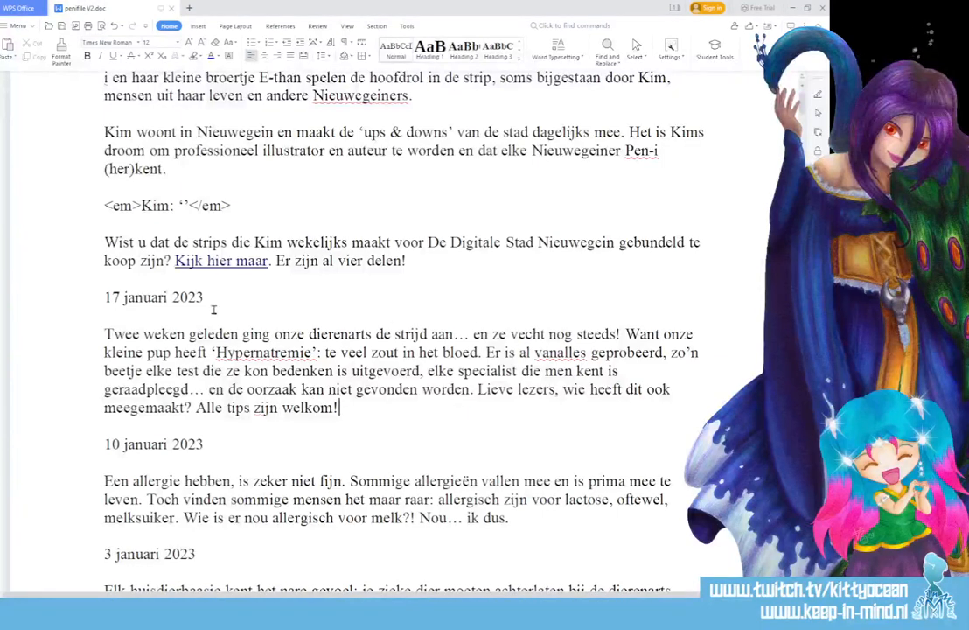
In the 17 januari 2023 blurb, replace "dierenarts" with "dierenkliniek" and change "vecht" to "vechten"
{"action": "left_click", "coordinate": [155, 389]}
{"action": "double_click", "coordinate": [338, 333]}
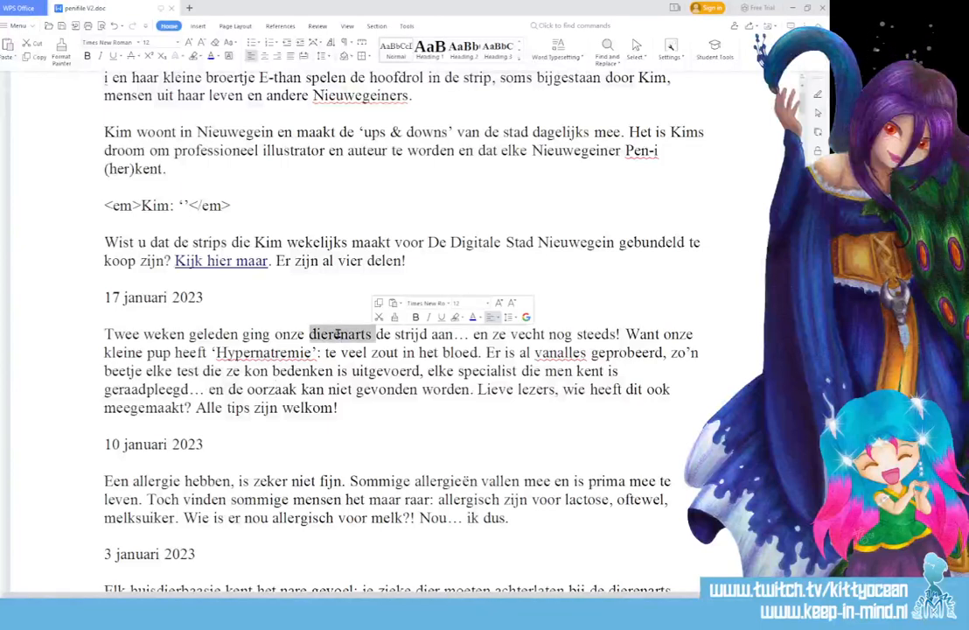
{"action": "type", "text": "dierenklinie"}
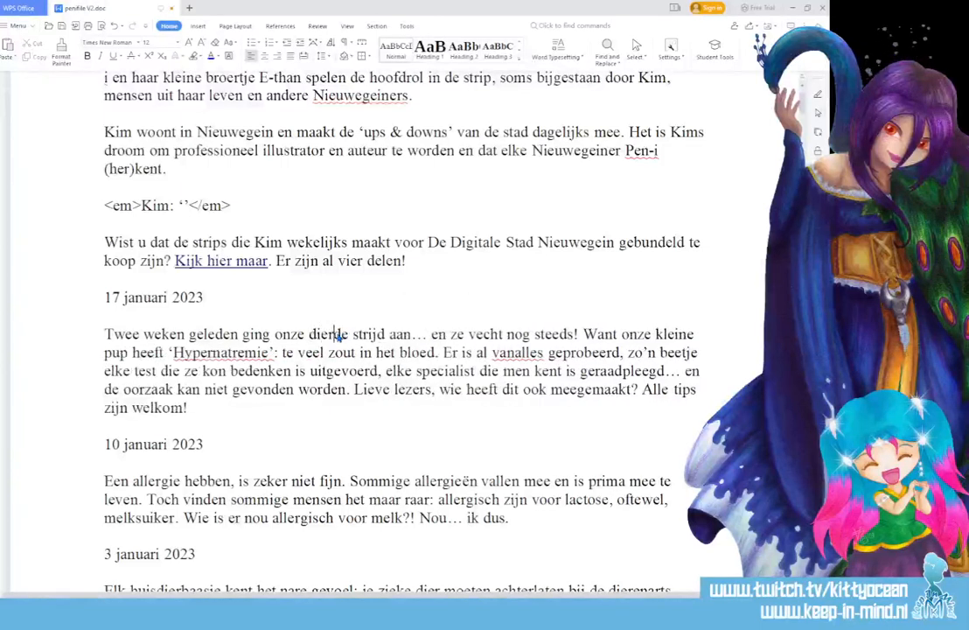
{"action": "type", "text": "k"}
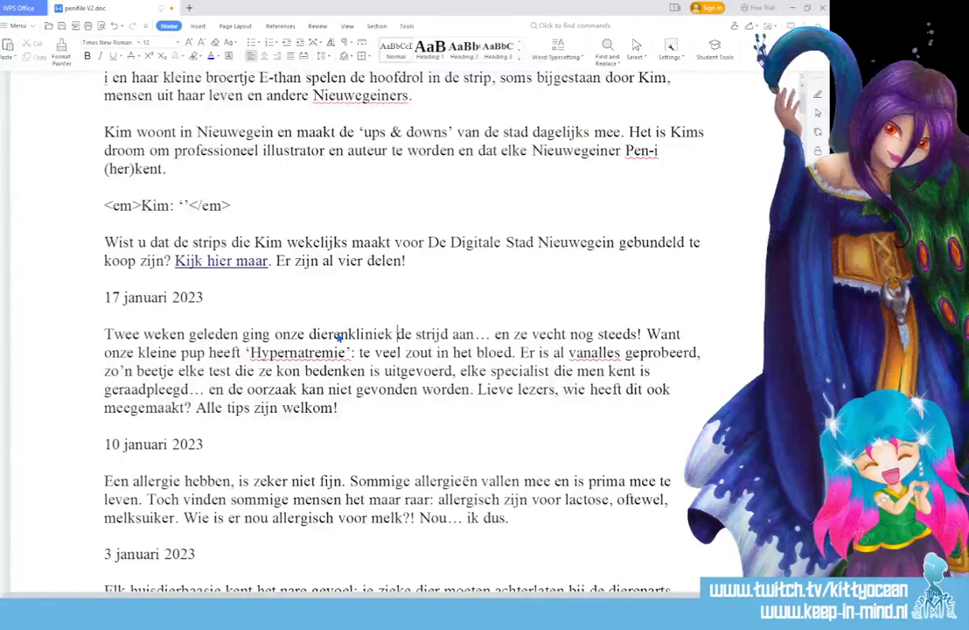
{"action": "left_click", "coordinate": [568, 335]}
{"action": "type", "text": "en"}
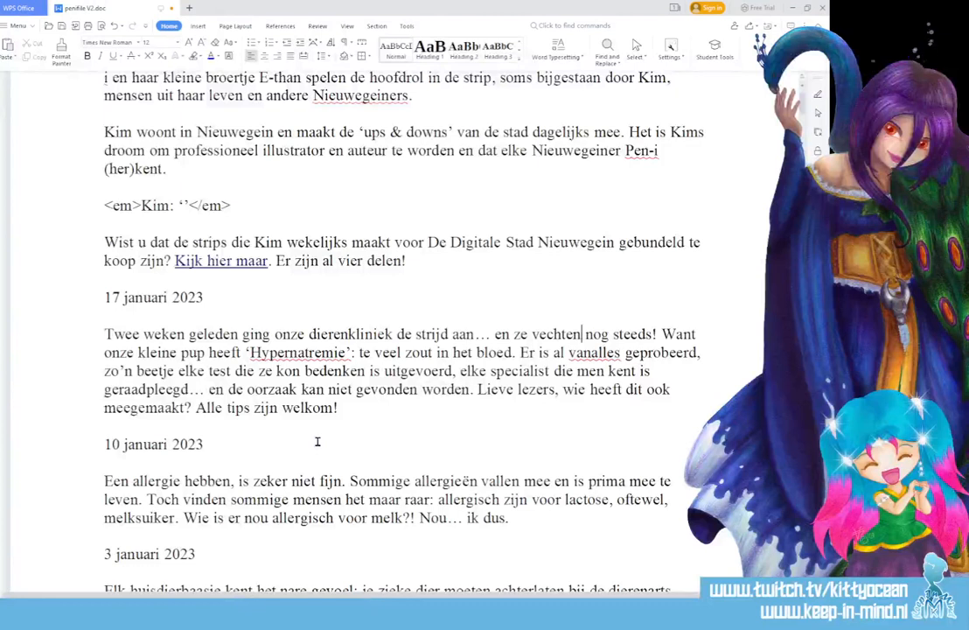
Correct "vanalles" to "van alles" and change "ze kon bedenken" to "ze konden bedenken" in the blurb
{"action": "right_click", "coordinate": [595, 353]}
{"action": "left_click", "coordinate": [595, 378]}
{"action": "left_click", "coordinate": [301, 371]}
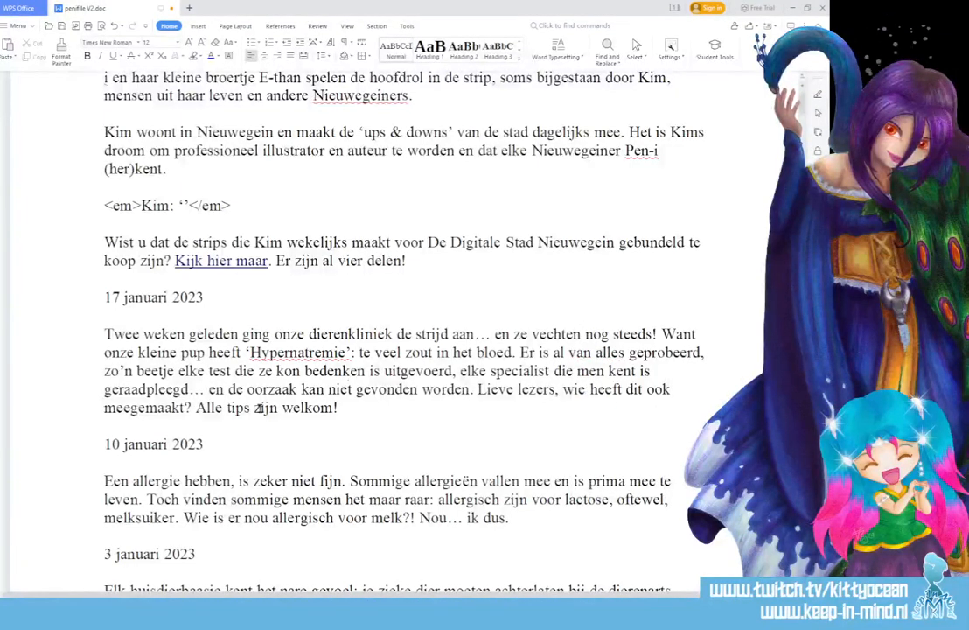
{"action": "type", "text": "den"}
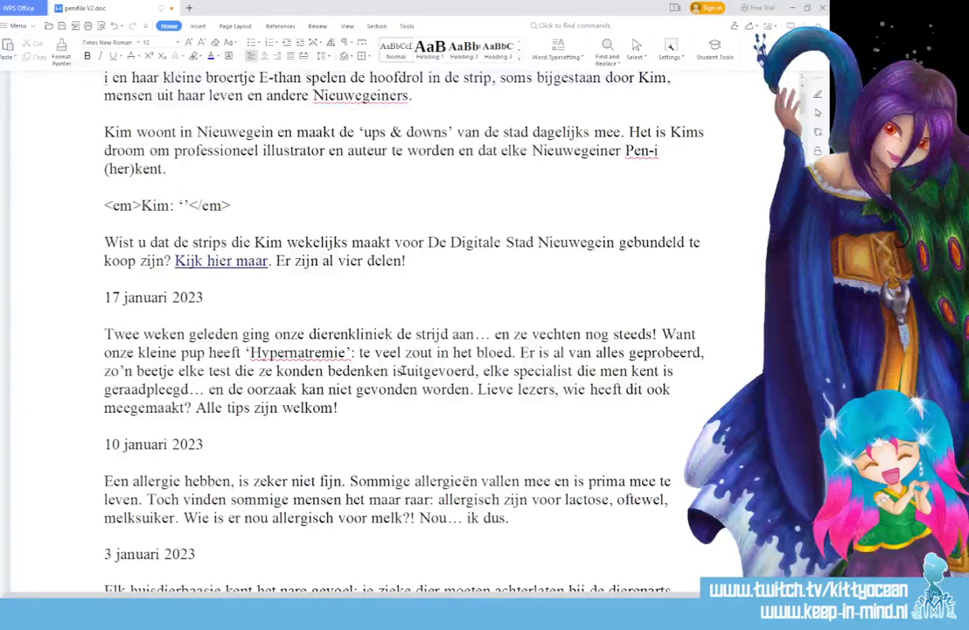
Add a comma after "elke specialist die men kent" and select the finished 17 januari paragraph
{"action": "left_click", "coordinate": [665, 371]}
{"action": "type", "text": ","}
{"action": "left_click", "coordinate": [335, 408]}
{"action": "scroll", "coordinate": [385, 402], "scroll_direction": "down", "scroll_amount": 2}
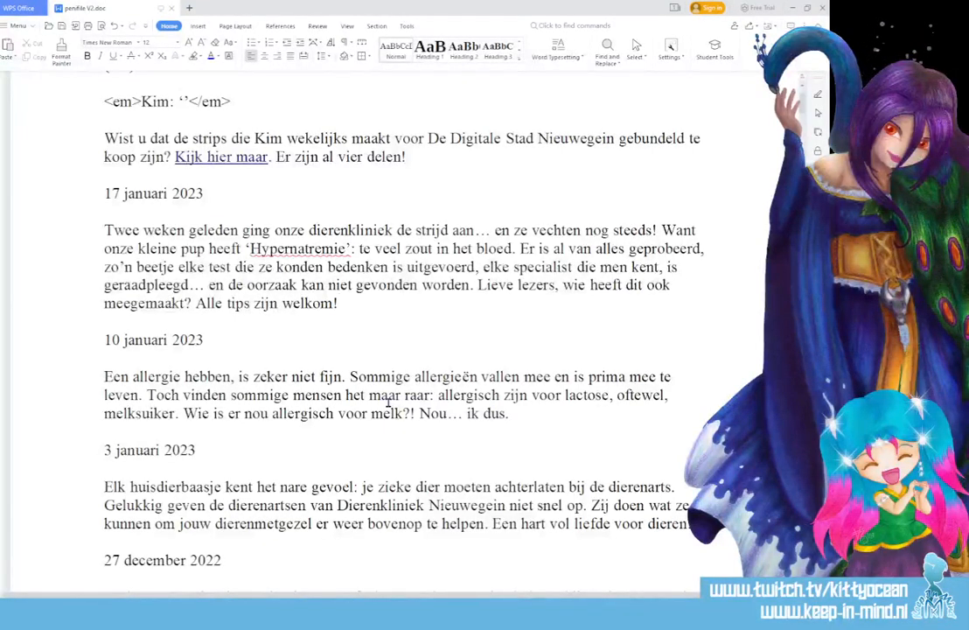
{"action": "left_click_drag", "start_coordinate": [478, 301], "coordinate": [343, 307]}
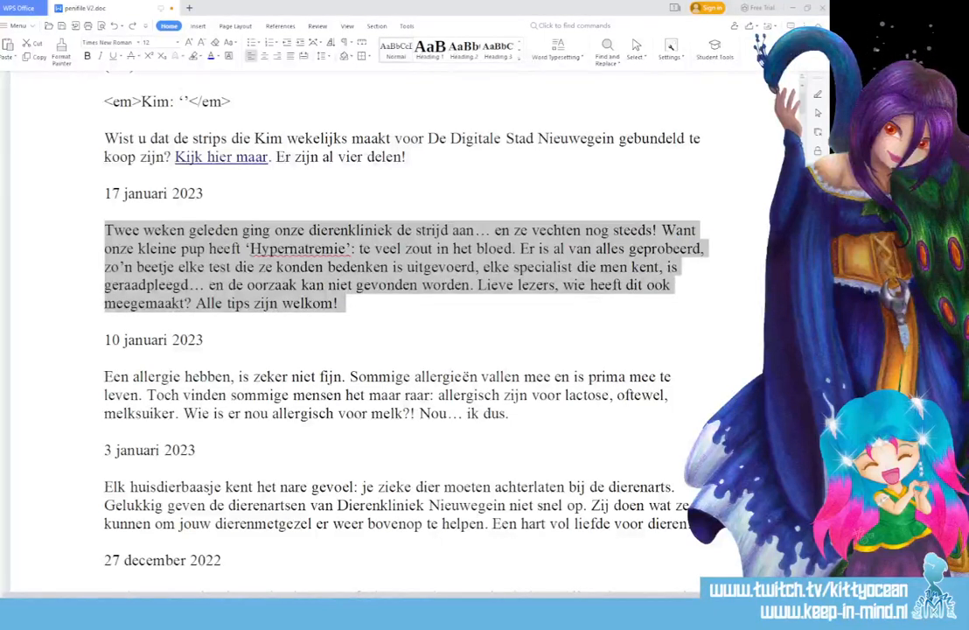
{"action": "left_click", "coordinate": [291, 308]}
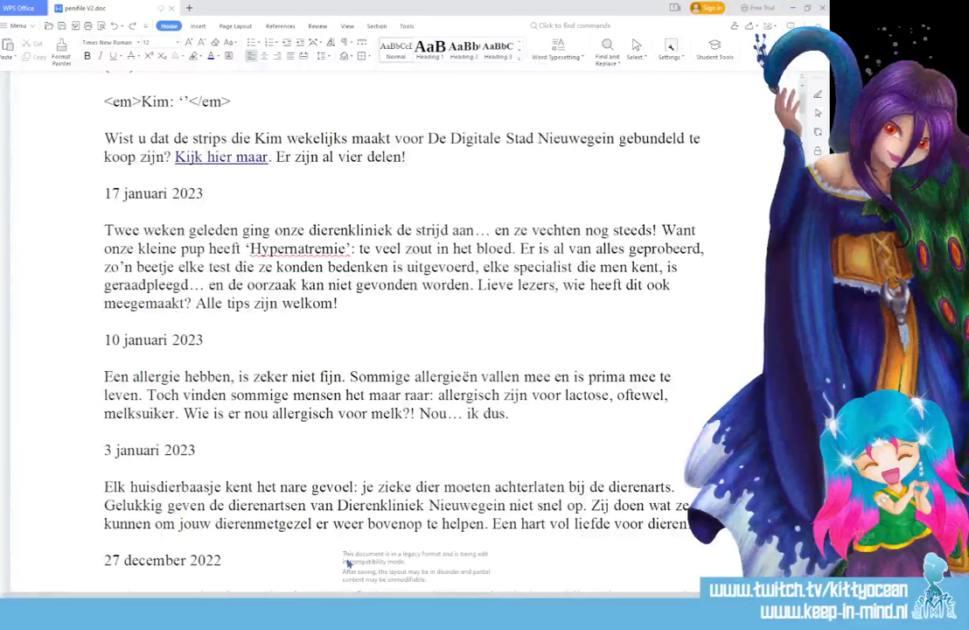
Close the Snipping Tool capture of comic strip 767 and return to the blurb document
{"action": "key", "text": "alt+Tab"}
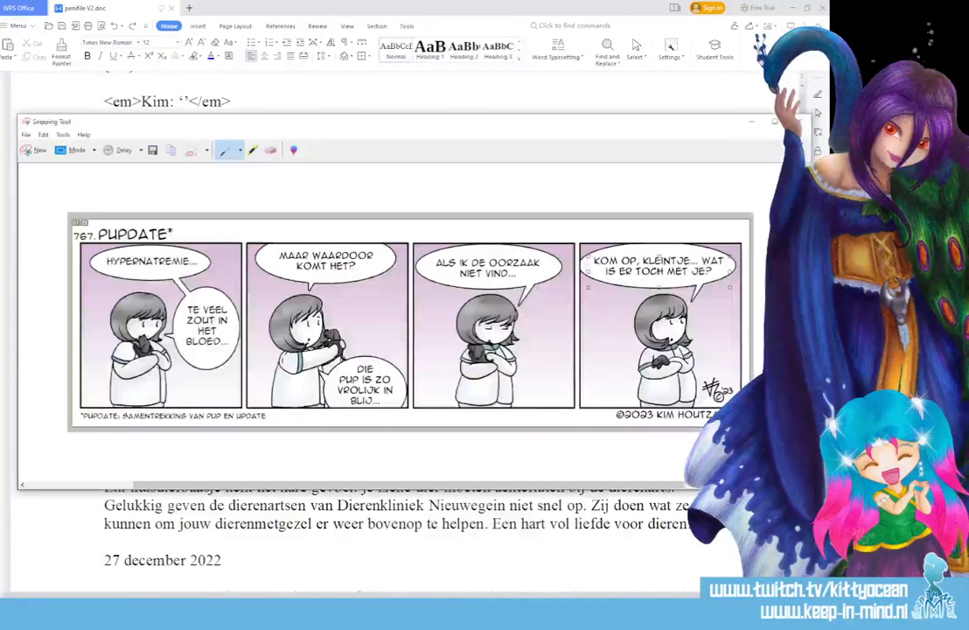
{"action": "left_click", "coordinate": [797, 121]}
{"action": "left_click", "coordinate": [457, 313]}
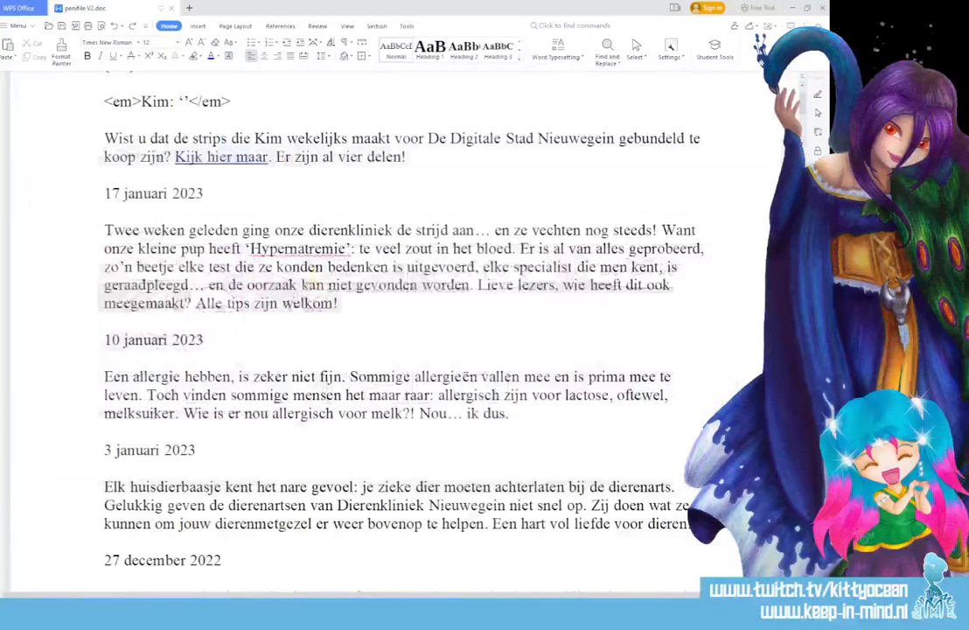
{"action": "key", "text": "alt+Tab"}
{"action": "left_click", "coordinate": [816, 6]}
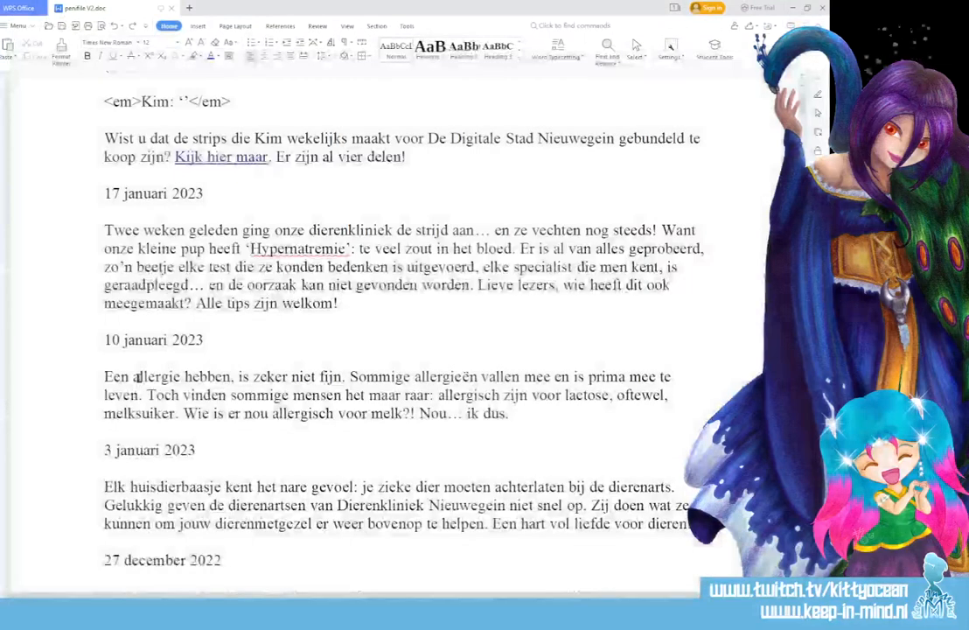
{"action": "left_click", "coordinate": [225, 465]}
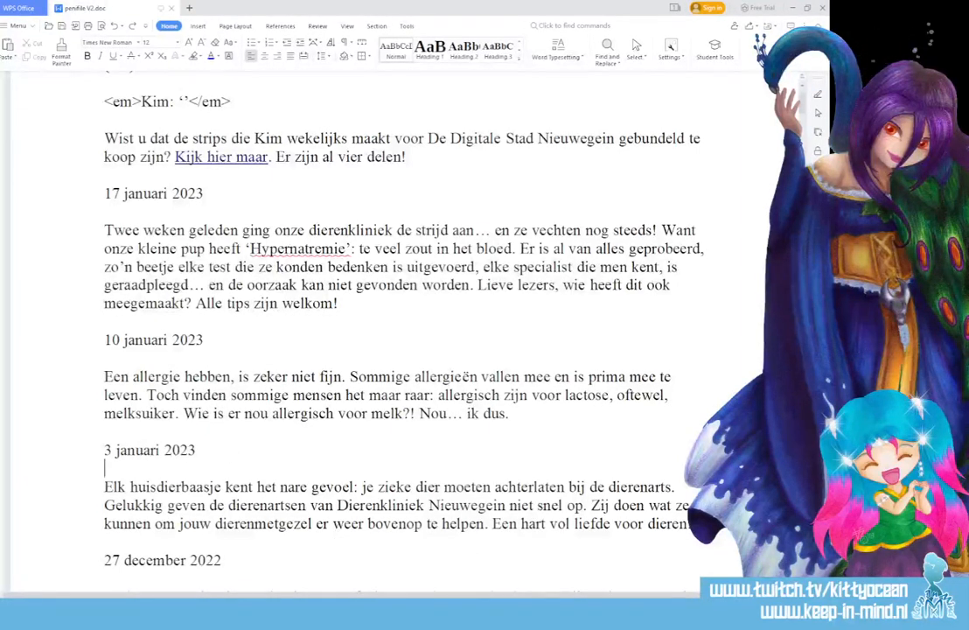
Switch to File Explorer and open the 11 - november folder inside the A - Art 2022 folder
{"action": "key", "text": "super+e"}
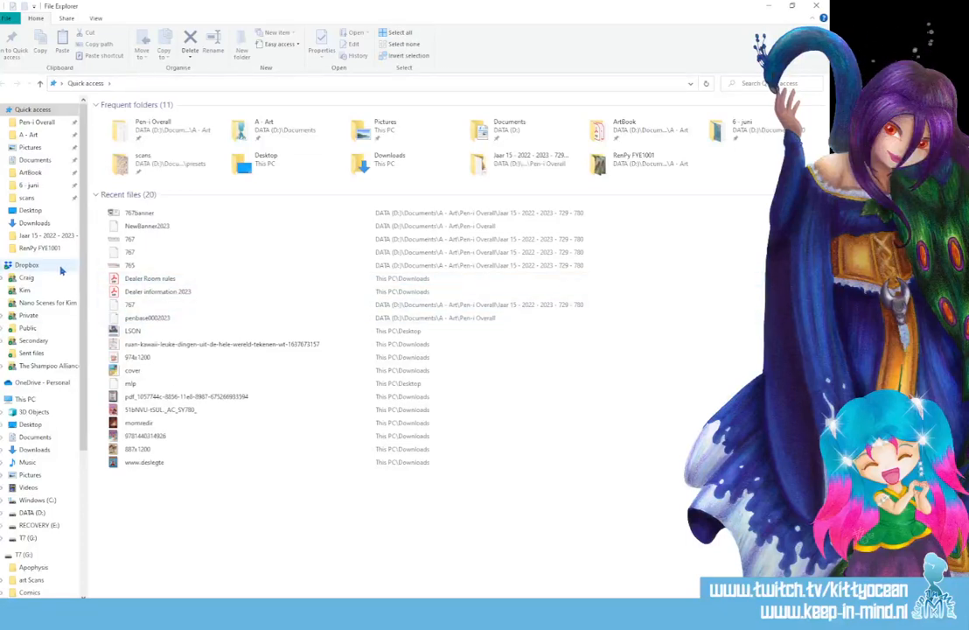
{"action": "left_click", "coordinate": [33, 135]}
{"action": "double_click", "coordinate": [129, 204]}
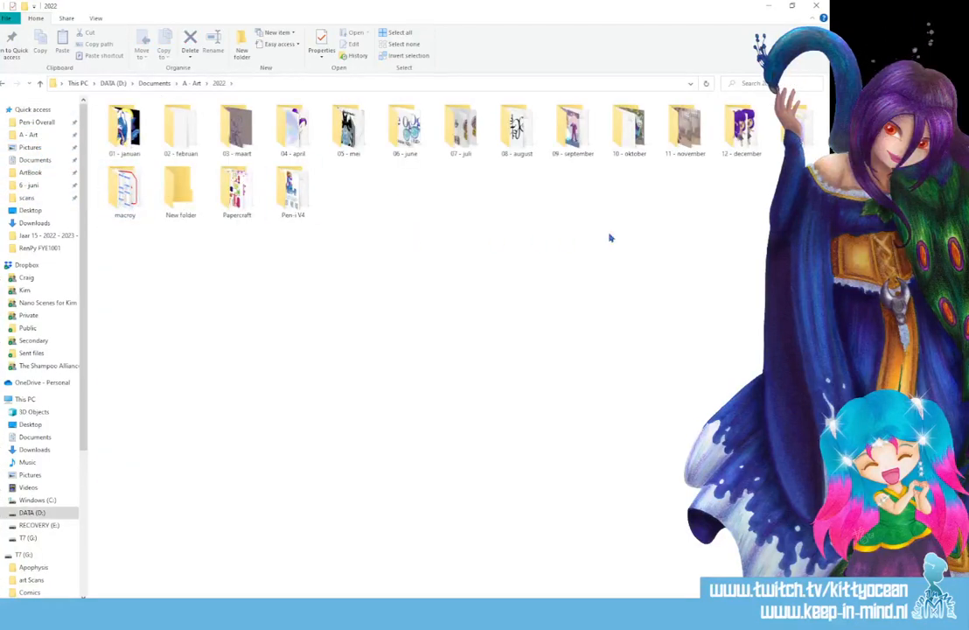
{"action": "double_click", "coordinate": [686, 127]}
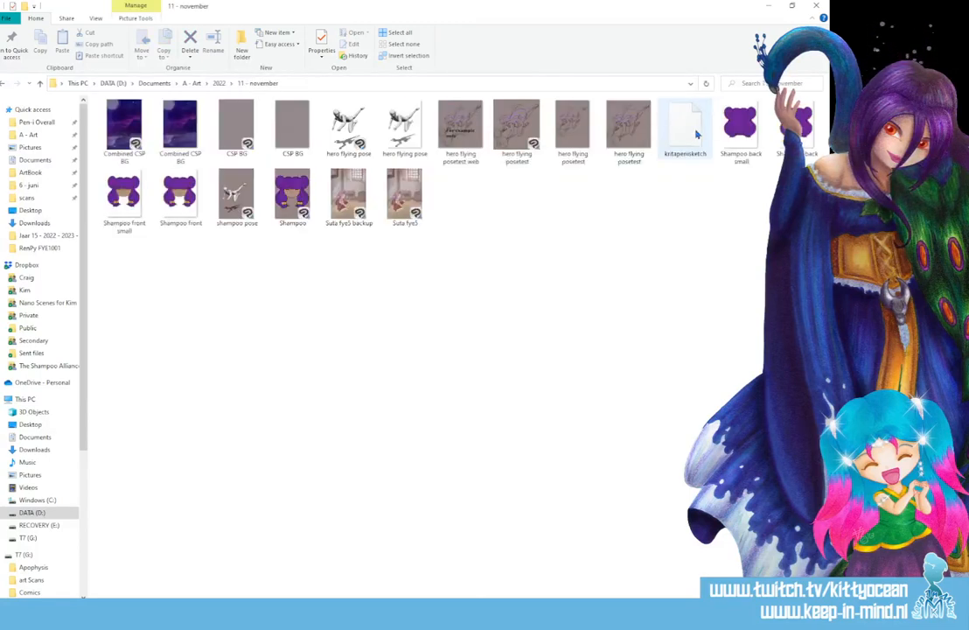
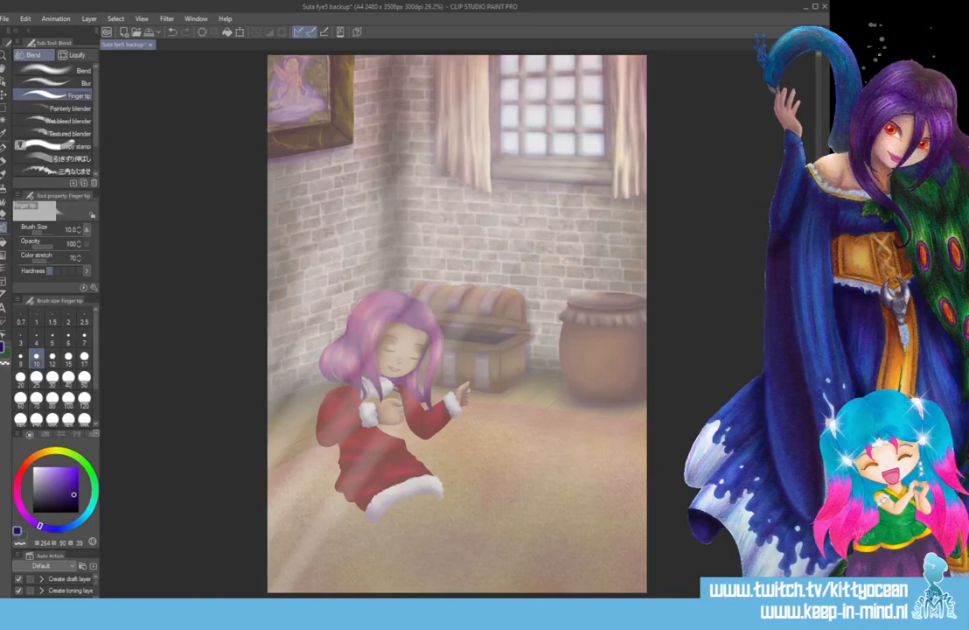
In the Suta fye5 backup illustration, paint over the girl's torso in dark red with the G-pen at brush size 120
{"action": "key", "text": "ctrl+plus"}
{"action": "key", "text": "ctrl+plus"}
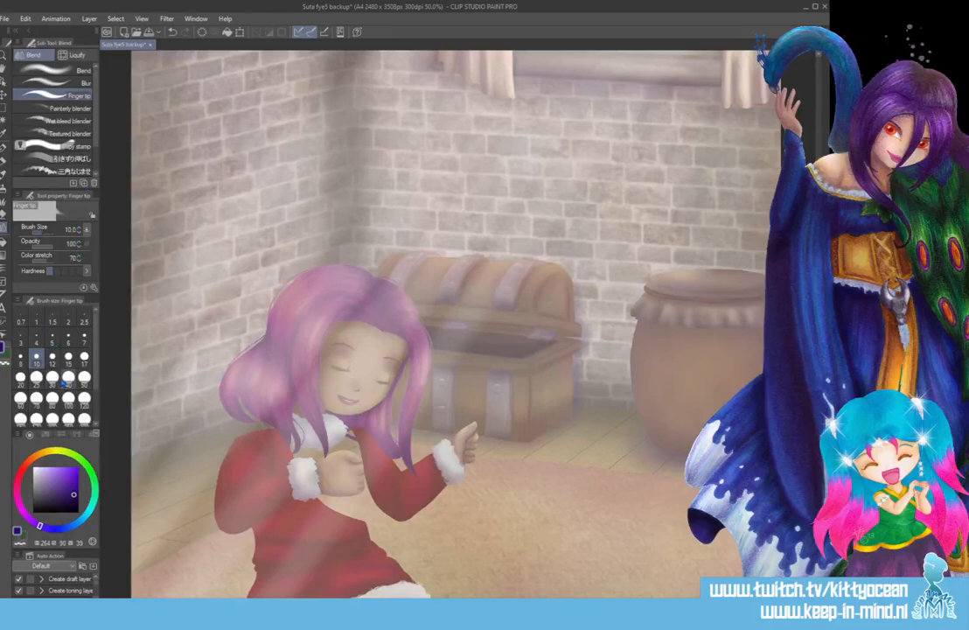
{"action": "left_click", "coordinate": [26, 464]}
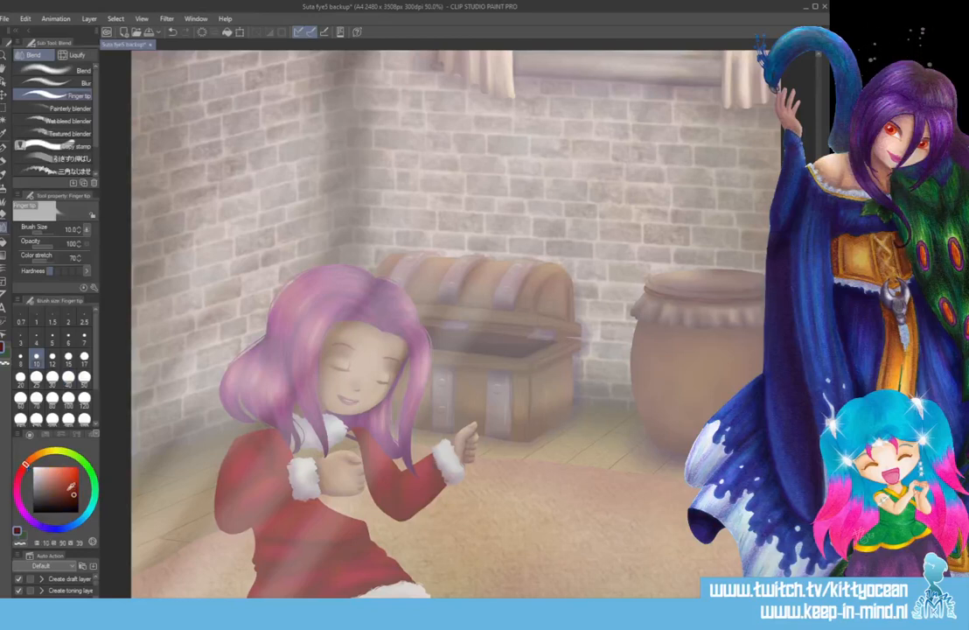
{"action": "left_click", "coordinate": [84, 405]}
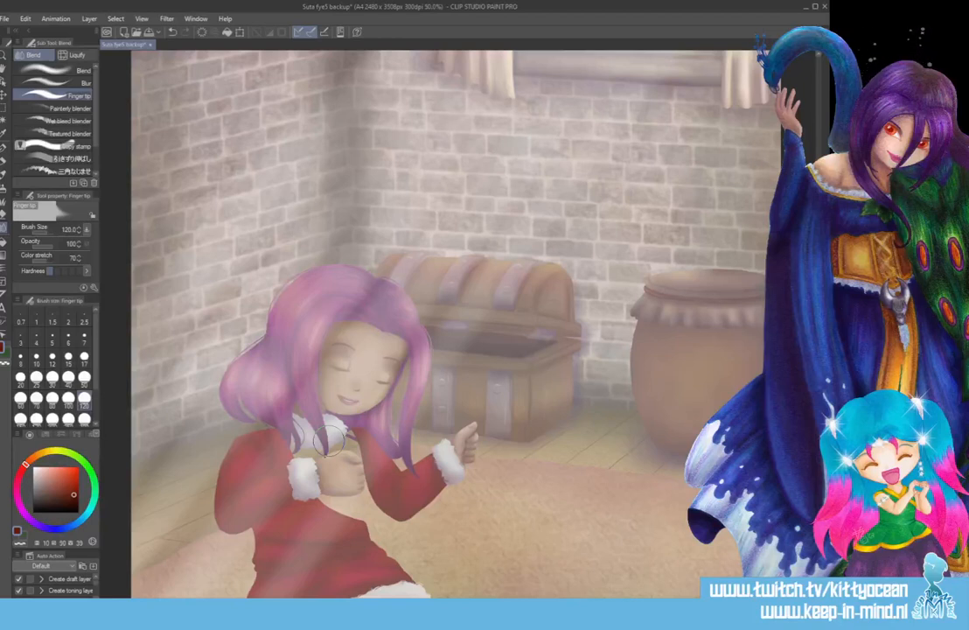
{"action": "key", "text": "p"}
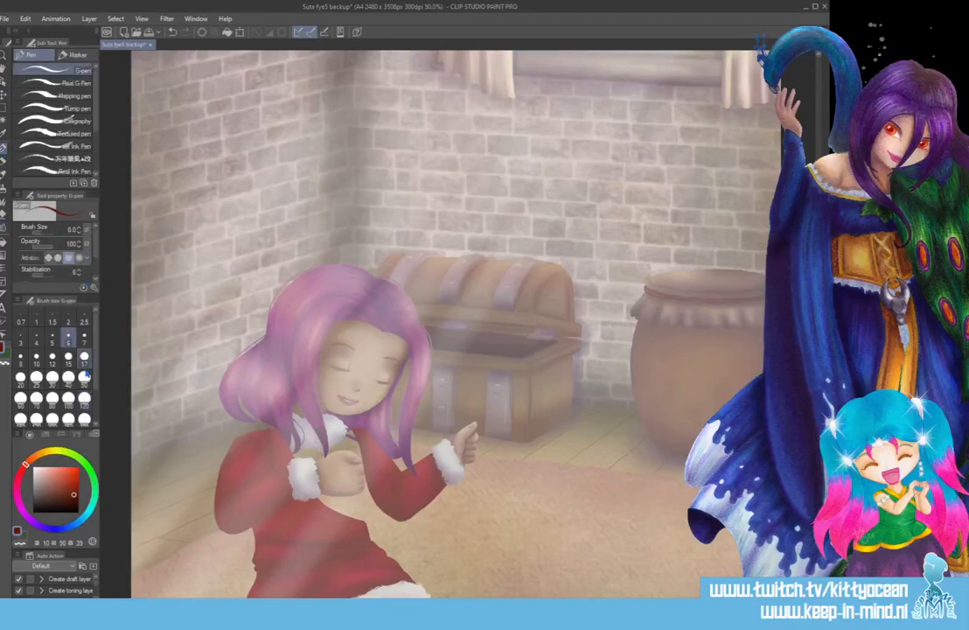
{"action": "left_click", "coordinate": [84, 405]}
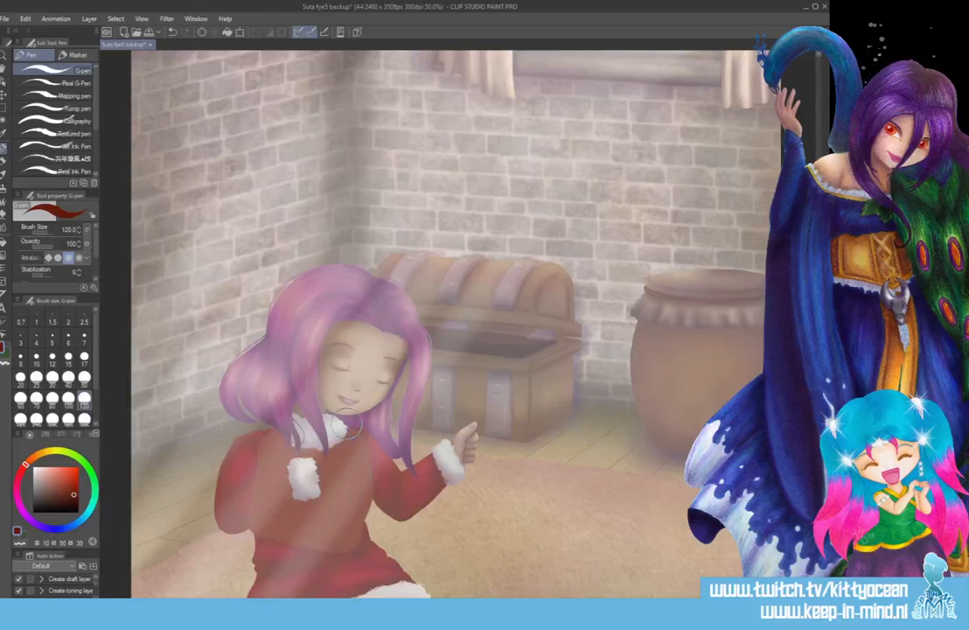
Darken the painted torso with a Hue/Saturation/Luminosity correction of hue -2, saturation 100 and luminosity -59
{"action": "key", "text": "ctrl+u"}
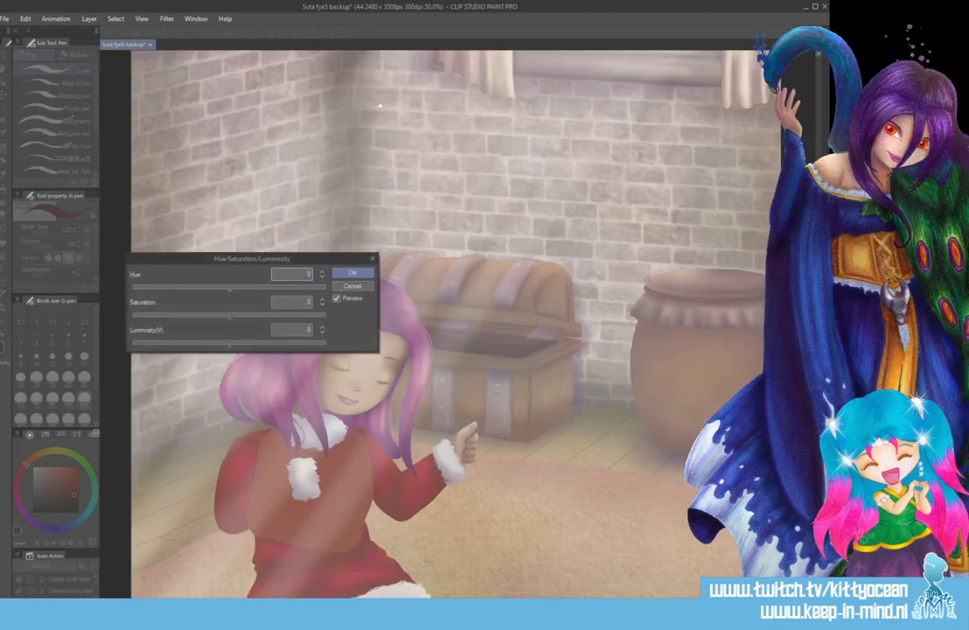
{"action": "left_click_drag", "start_coordinate": [229, 294], "coordinate": [202, 295]}
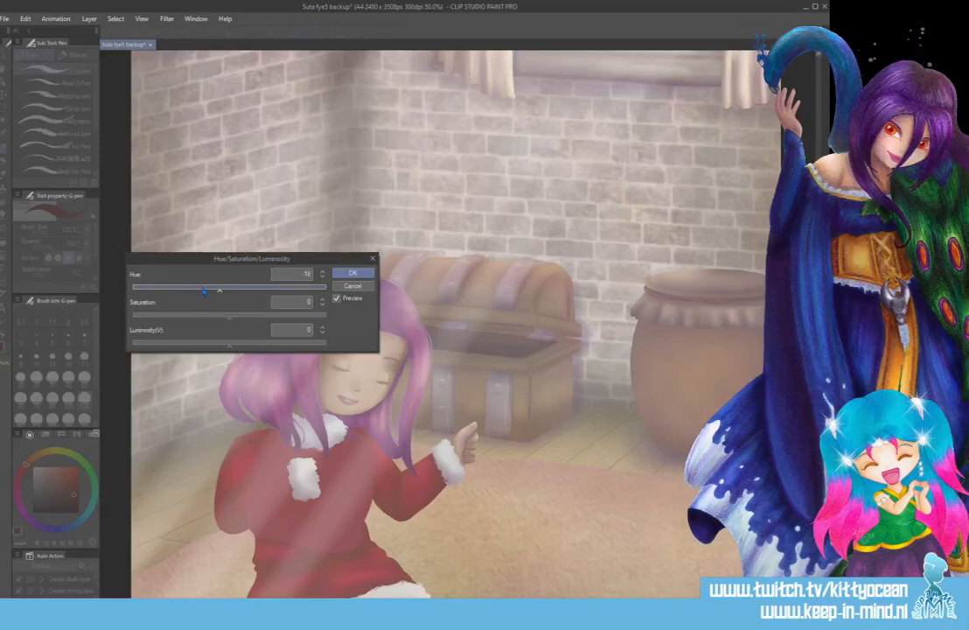
{"action": "left_click_drag", "start_coordinate": [203, 292], "coordinate": [136, 290]}
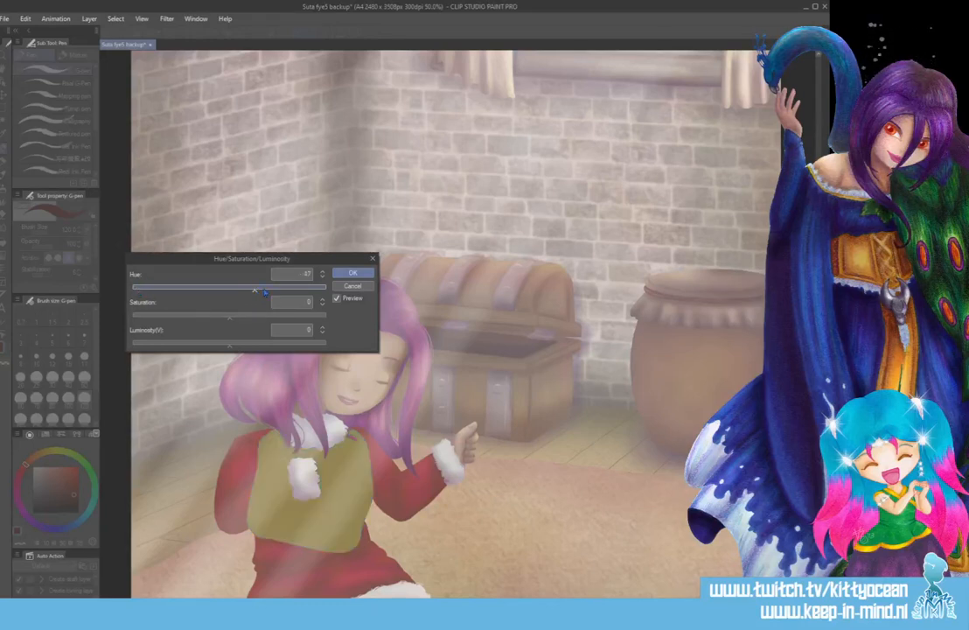
{"action": "left_click_drag", "start_coordinate": [265, 292], "coordinate": [185, 316]}
{"action": "left_click_drag", "start_coordinate": [229, 343], "coordinate": [324, 339]}
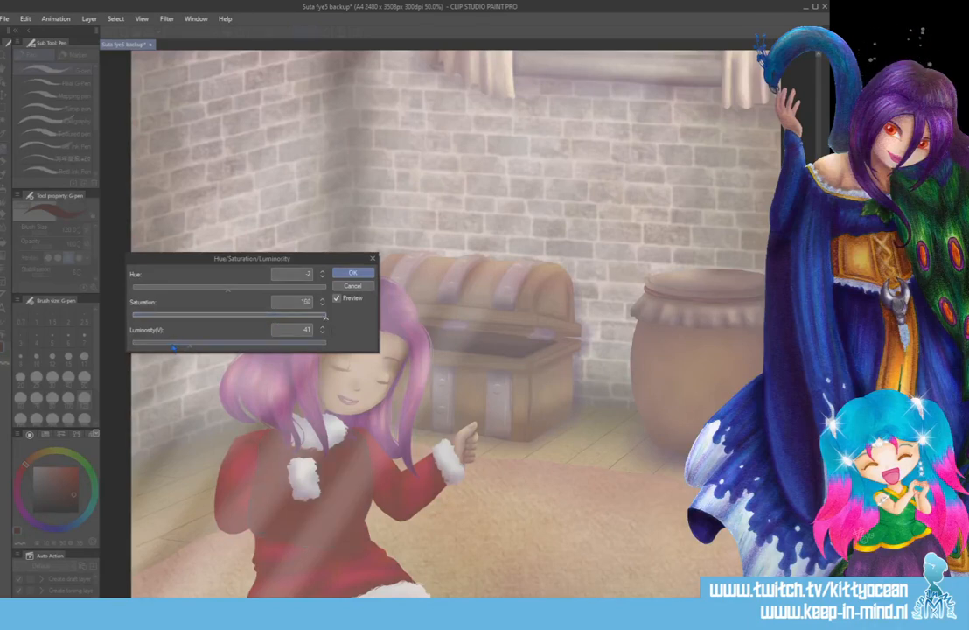
{"action": "left_click_drag", "start_coordinate": [187, 342], "coordinate": [171, 347]}
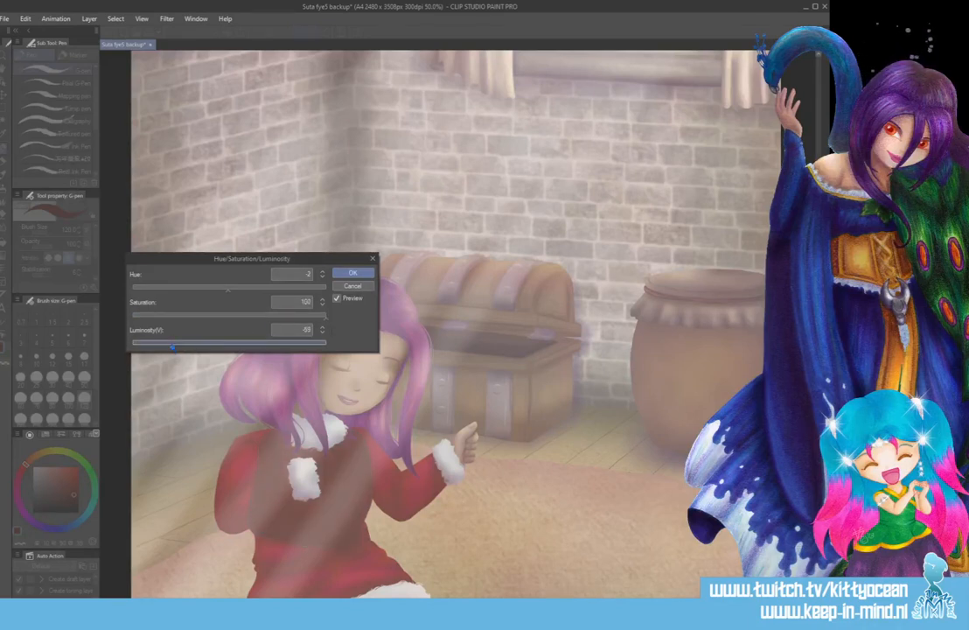
{"action": "left_click", "coordinate": [351, 273]}
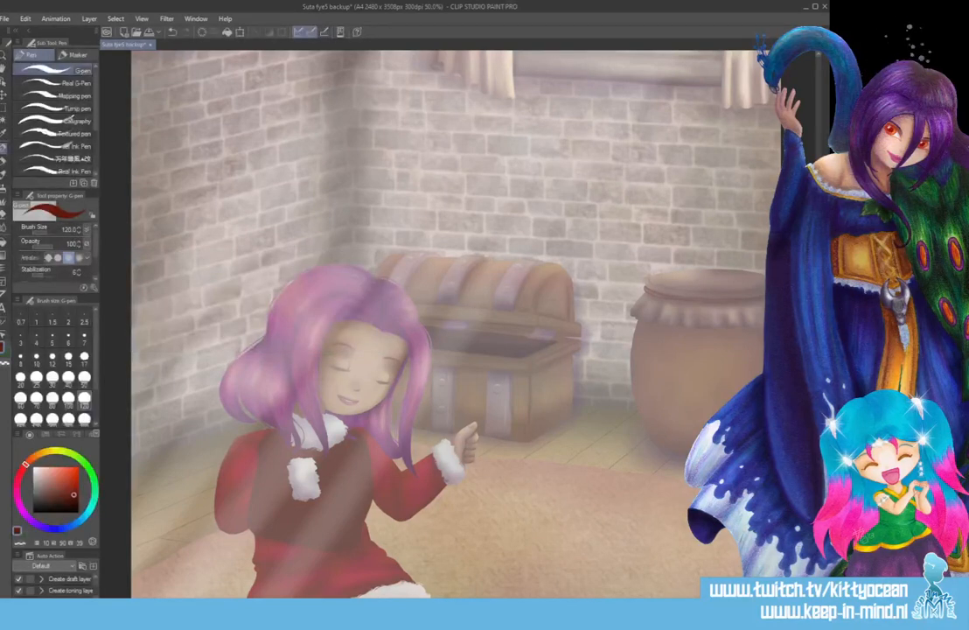
Try to block in a shape beside the skirt's lower edge with the size 120 G-pen, sampling a muted brown from the picture
{"action": "scroll", "coordinate": [394, 306], "scroll_direction": "down", "scroll_amount": 5}
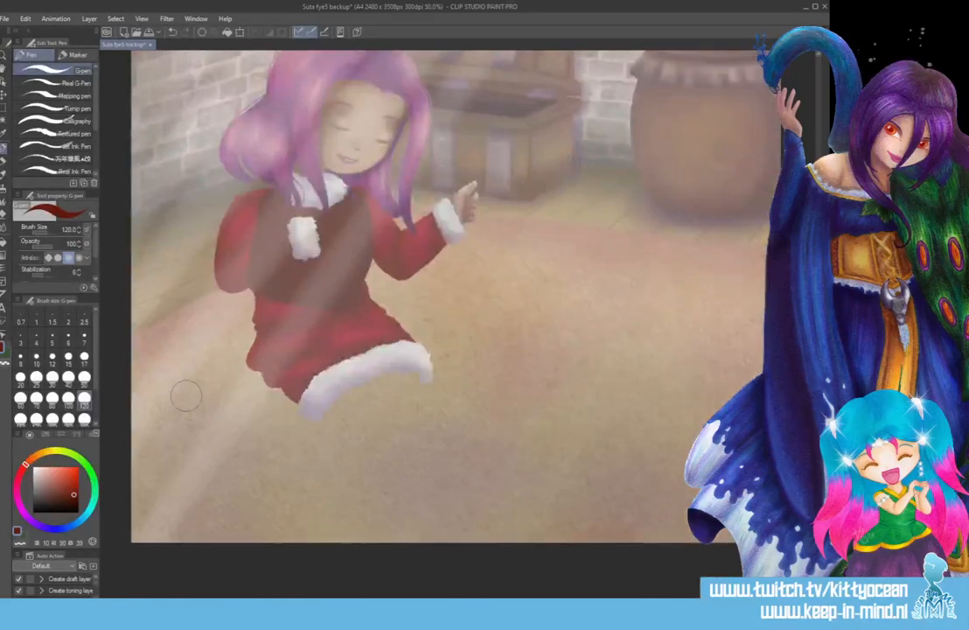
{"action": "mouse_move", "coordinate": [215, 393]}
{"action": "left_mouse_down"}
{"action": "mouse_move", "coordinate": [262, 418]}
{"action": "mouse_move", "coordinate": [219, 367]}
{"action": "mouse_move", "coordinate": [242, 371]}
{"action": "mouse_move", "coordinate": [259, 391]}
{"action": "left_mouse_up"}
{"action": "key", "text": "ctrl+z"}
{"action": "key", "text": "i"}
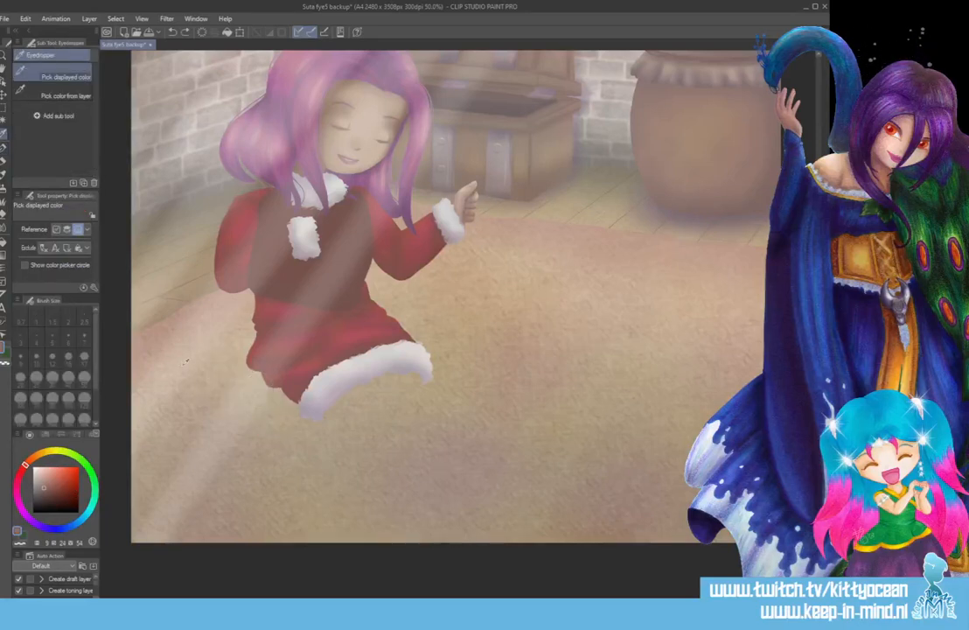
{"action": "key", "text": "b"}
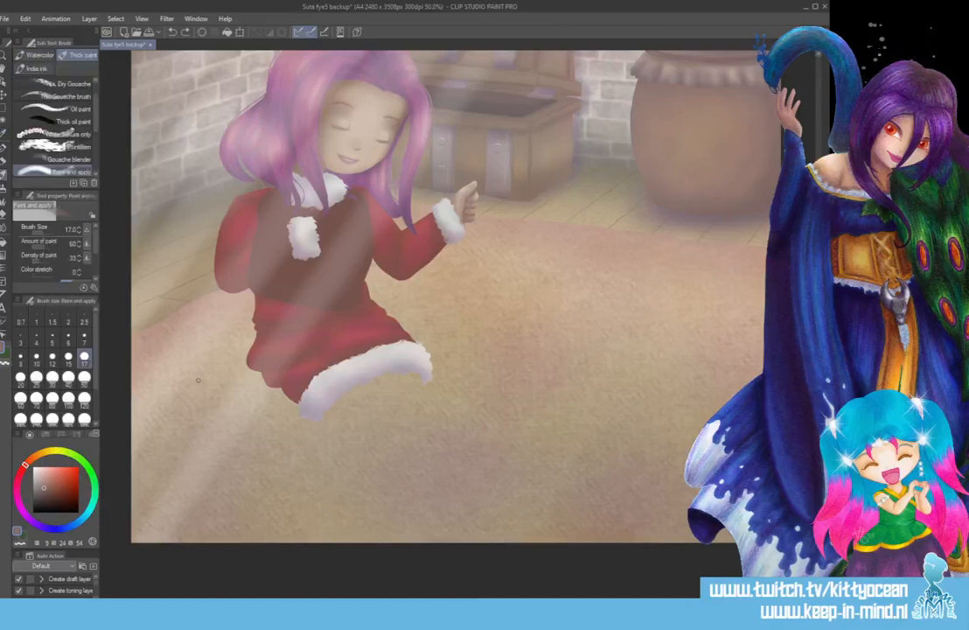
{"action": "key", "text": "p"}
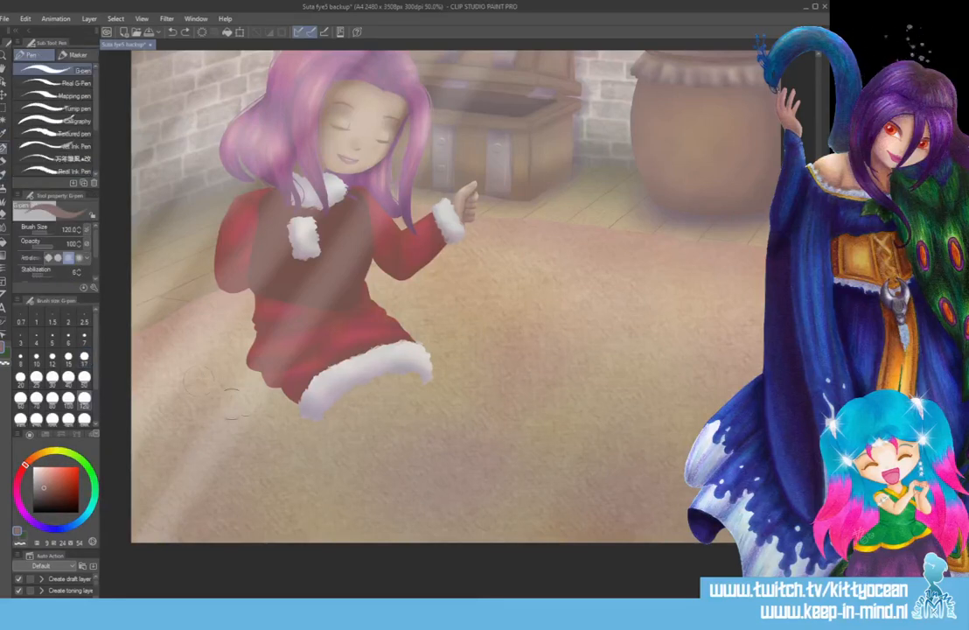
{"action": "left_click_drag", "start_coordinate": [214, 356], "coordinate": [288, 416]}
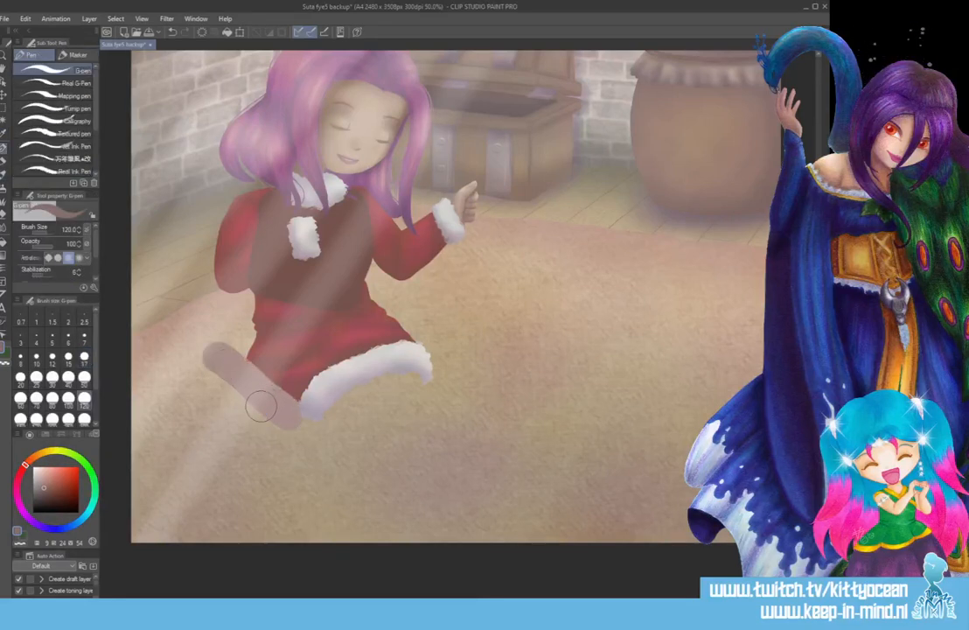
{"action": "key", "text": "ctrl+z"}
Try to block in the folded leg beside the skirt with the size 120 G-pen, using dark red sampled from the torso
{"action": "key", "text": "i"}
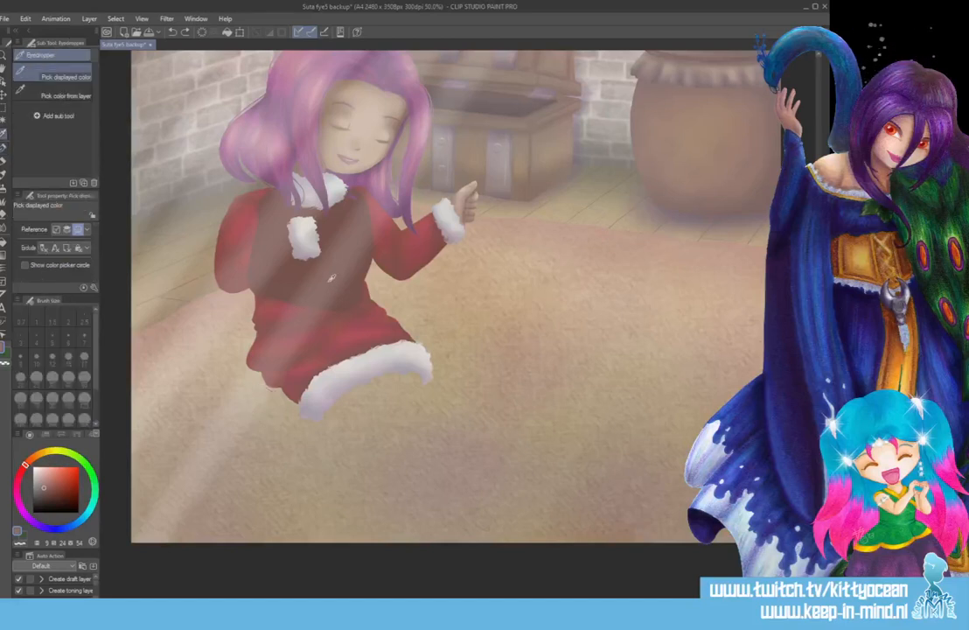
{"action": "left_click", "coordinate": [293, 275]}
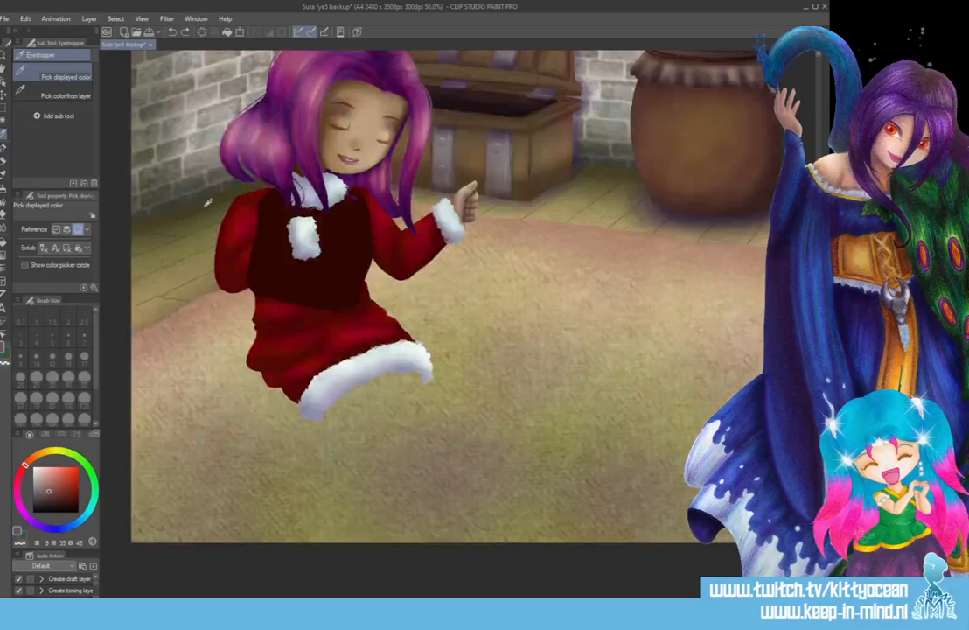
{"action": "left_click", "coordinate": [286, 246]}
{"action": "key", "text": "p"}
{"action": "mouse_move", "coordinate": [214, 361]}
{"action": "left_mouse_down"}
{"action": "mouse_move", "coordinate": [278, 410]}
{"action": "mouse_move", "coordinate": [233, 365]}
{"action": "mouse_move", "coordinate": [200, 368]}
{"action": "mouse_move", "coordinate": [236, 353]}
{"action": "mouse_move", "coordinate": [284, 399]}
{"action": "left_mouse_up"}
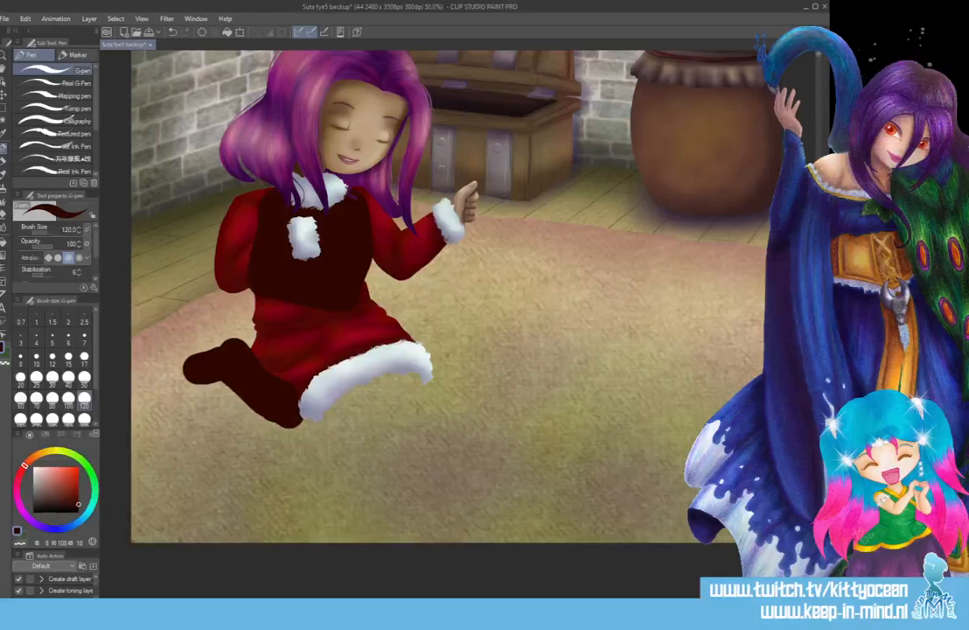
Clear all the dark red paint of the torso and leg from the current layer
{"action": "key", "text": "ctrl+a"}
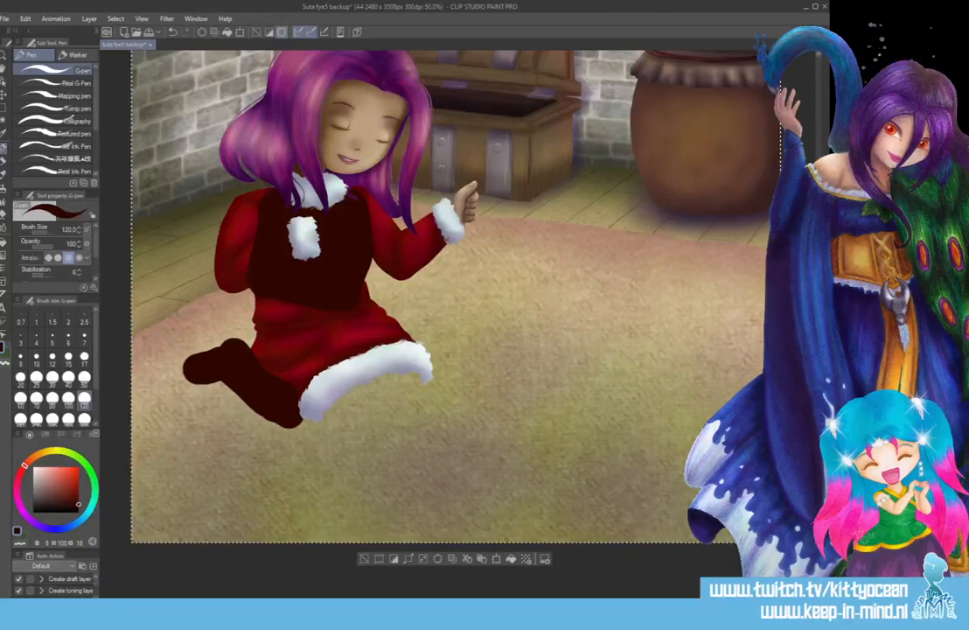
{"action": "key", "text": "Delete"}
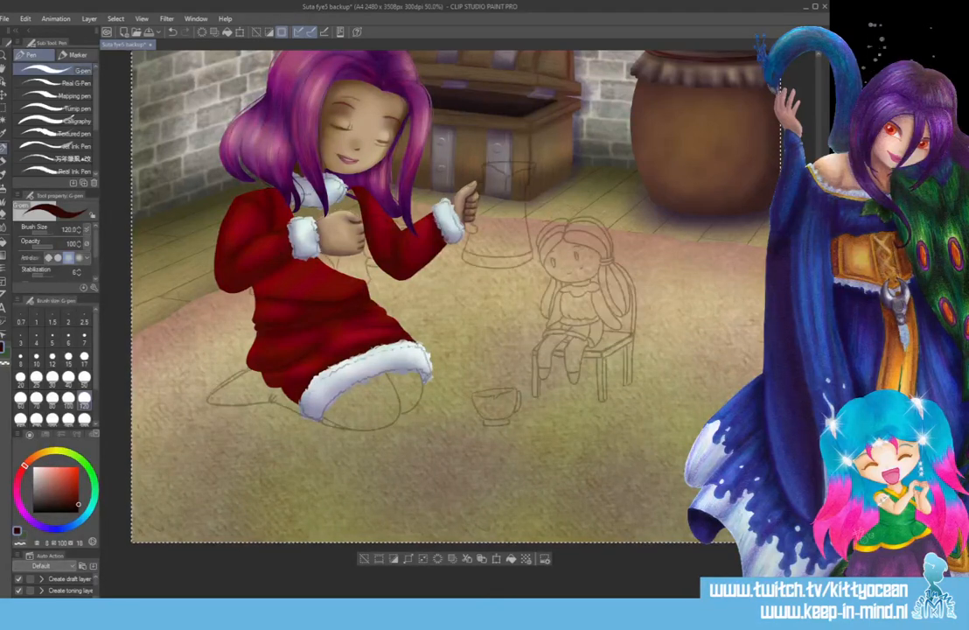
Outline the girl's torso along the sleeve, hem, side and hand in dark red with the G-pen at sizes 7 and 8
{"action": "scroll", "coordinate": [674, 258], "scroll_direction": "up", "scroll_amount": 1}
{"action": "scroll", "coordinate": [674, 258], "scroll_direction": "up", "scroll_amount": 1}
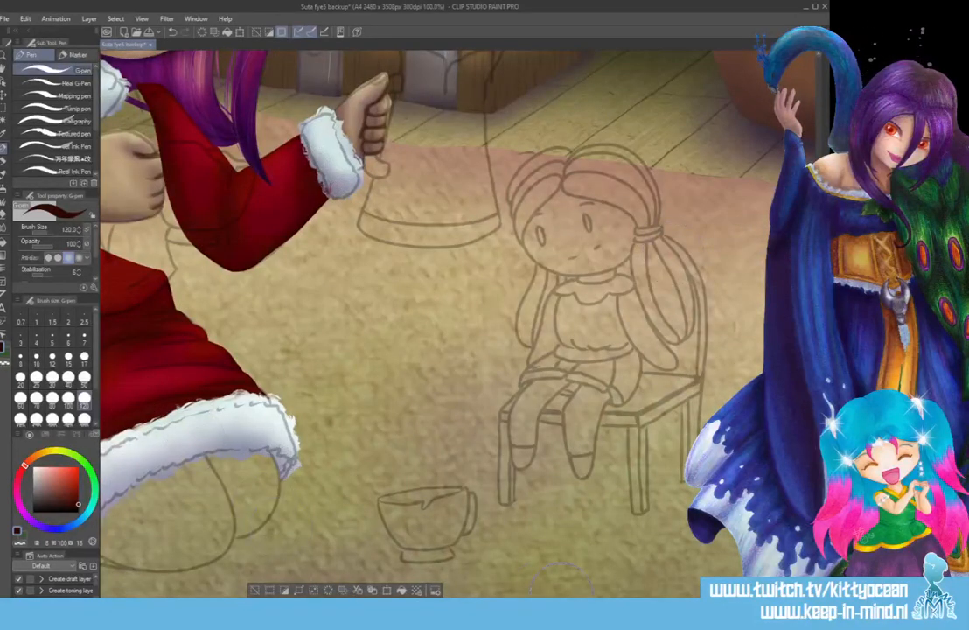
{"action": "left_click_drag", "start_coordinate": [565, 603], "coordinate": [465, 603]}
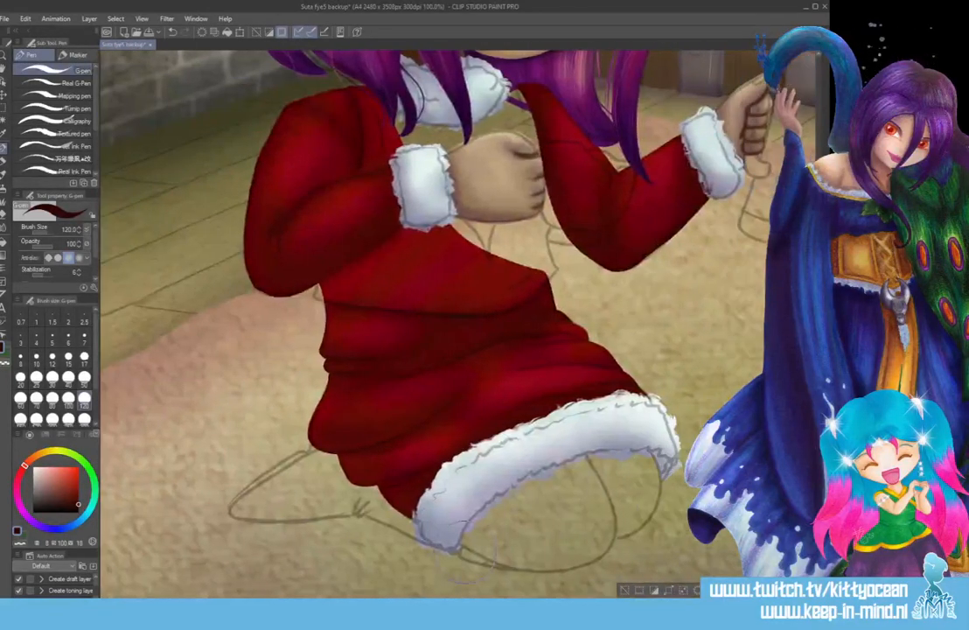
{"action": "left_click_drag", "start_coordinate": [454, 117], "coordinate": [494, 236]}
{"action": "key", "text": "ctrl+z"}
{"action": "left_click", "coordinate": [84, 338]}
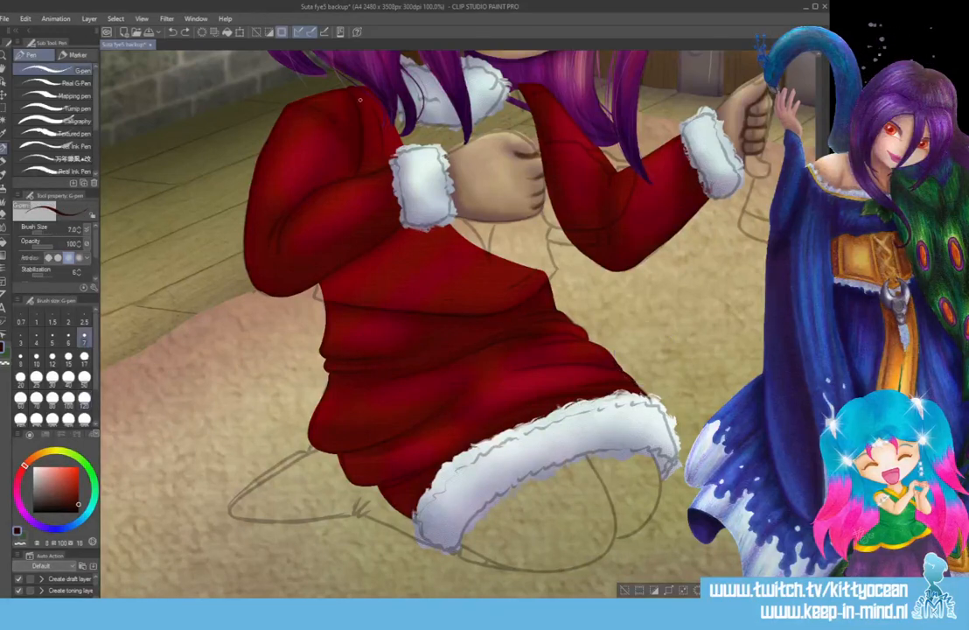
{"action": "left_click", "coordinate": [20, 358]}
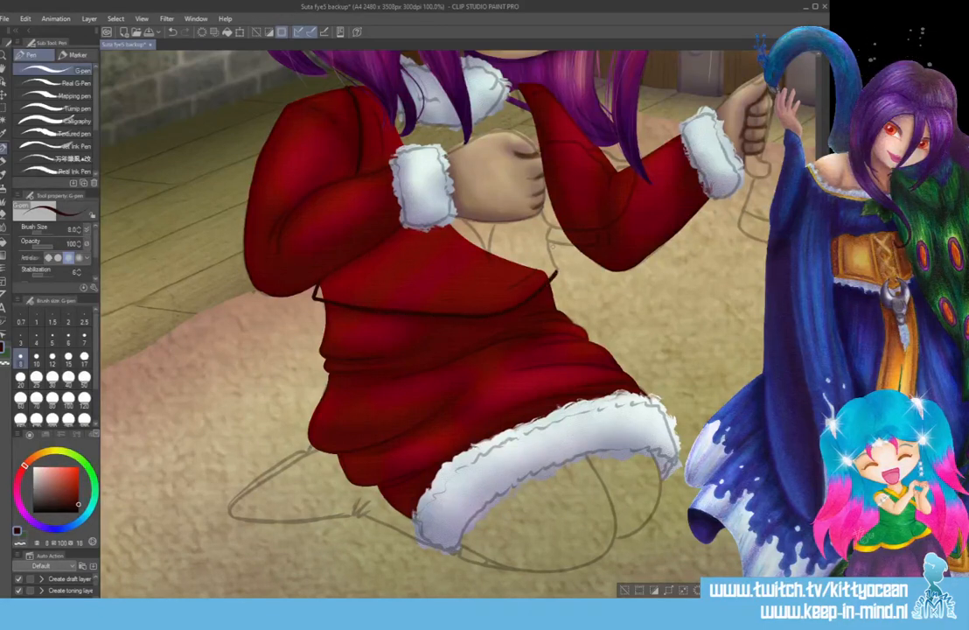
{"action": "left_click_drag", "start_coordinate": [544, 209], "coordinate": [552, 266]}
{"action": "left_click_drag", "start_coordinate": [454, 219], "coordinate": [532, 215]}
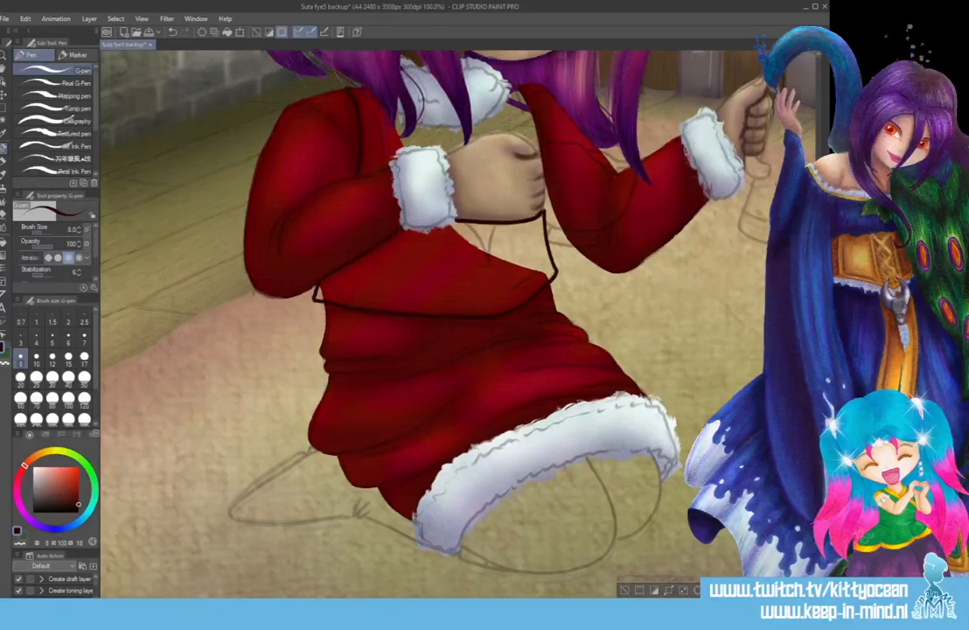
{"action": "scroll", "coordinate": [437, 324], "scroll_direction": "up", "scroll_amount": 4}
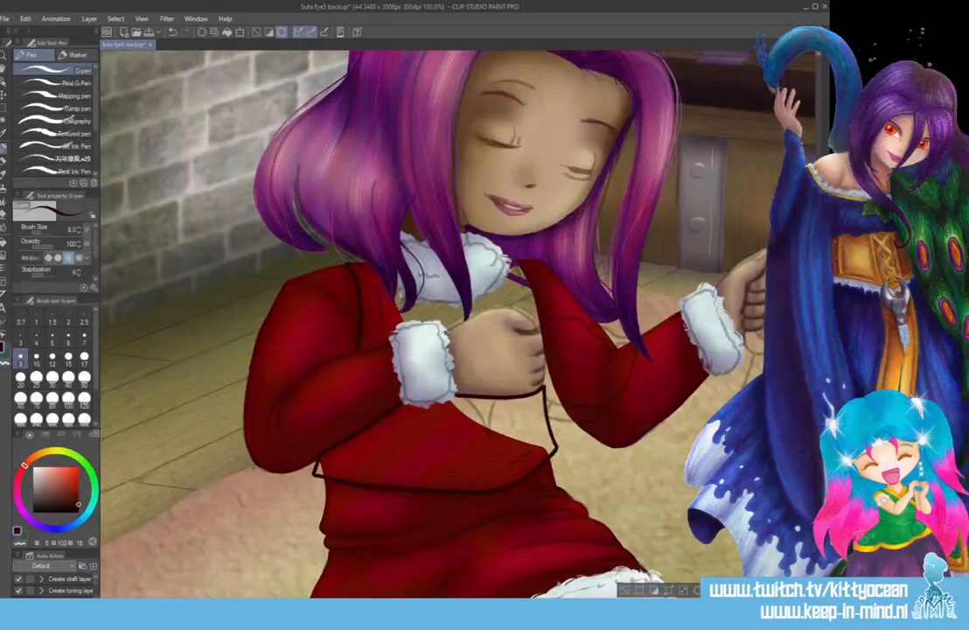
{"action": "mouse_move", "coordinate": [445, 326]}
{"action": "left_mouse_down"}
{"action": "mouse_move", "coordinate": [491, 303]}
{"action": "mouse_move", "coordinate": [533, 320]}
{"action": "left_mouse_up"}
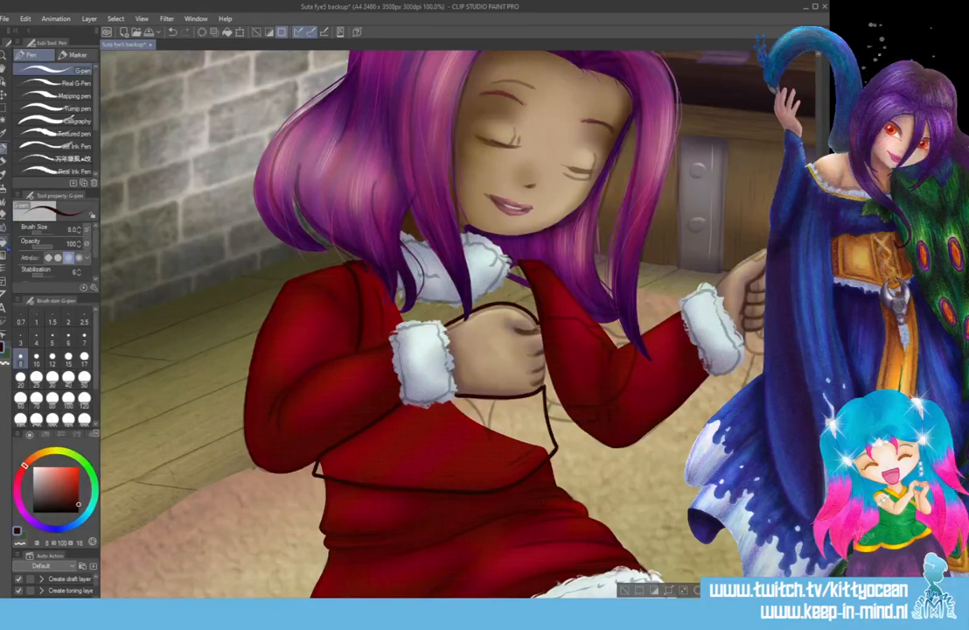
Try to fill the upper torso area beside the collar with dark red
{"action": "left_click", "coordinate": [5, 212]}
{"action": "left_click", "coordinate": [393, 261]}
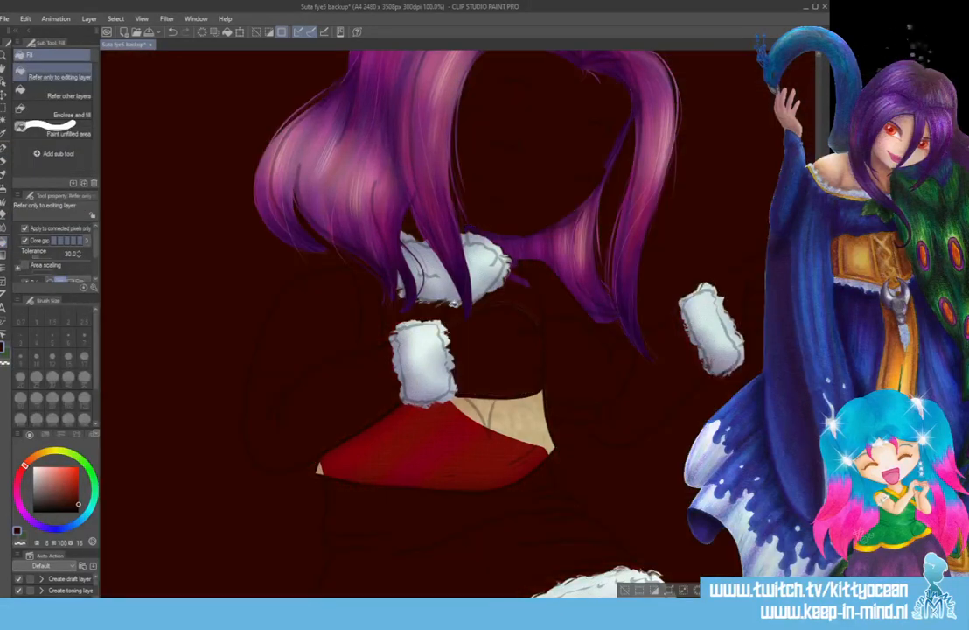
{"action": "key", "text": "ctrl+z"}
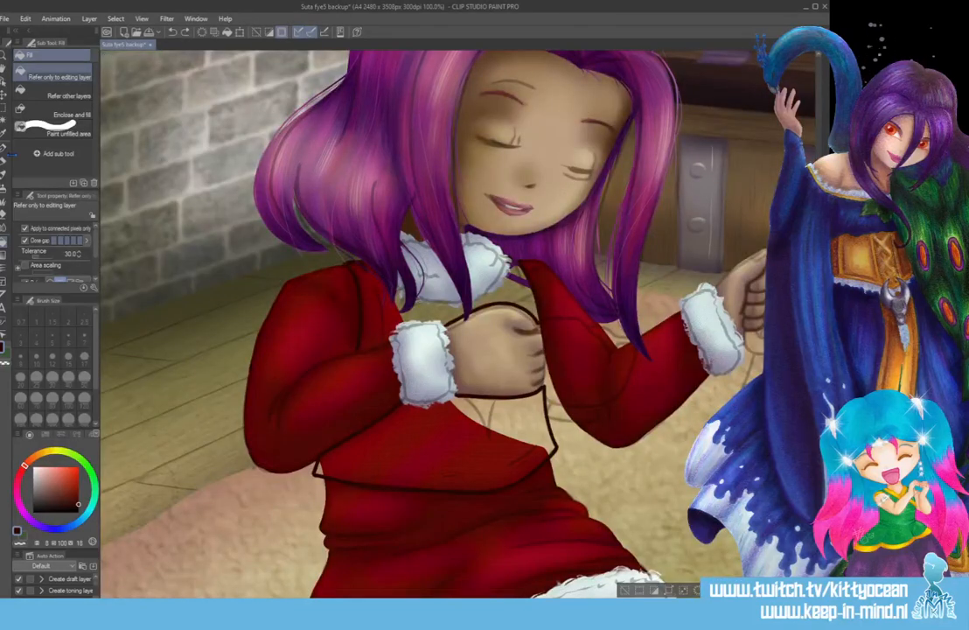
Fill the upper and lower parts of the outlined torso with dark red, referring only to the editing layer
{"action": "left_click", "coordinate": [5, 147]}
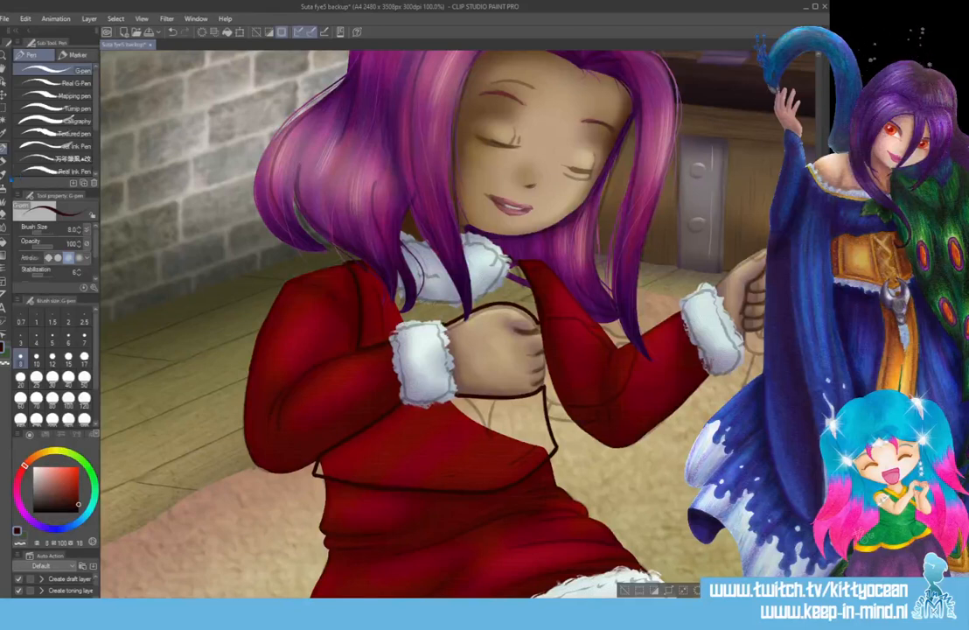
{"action": "left_click", "coordinate": [4, 224]}
{"action": "left_click", "coordinate": [393, 301]}
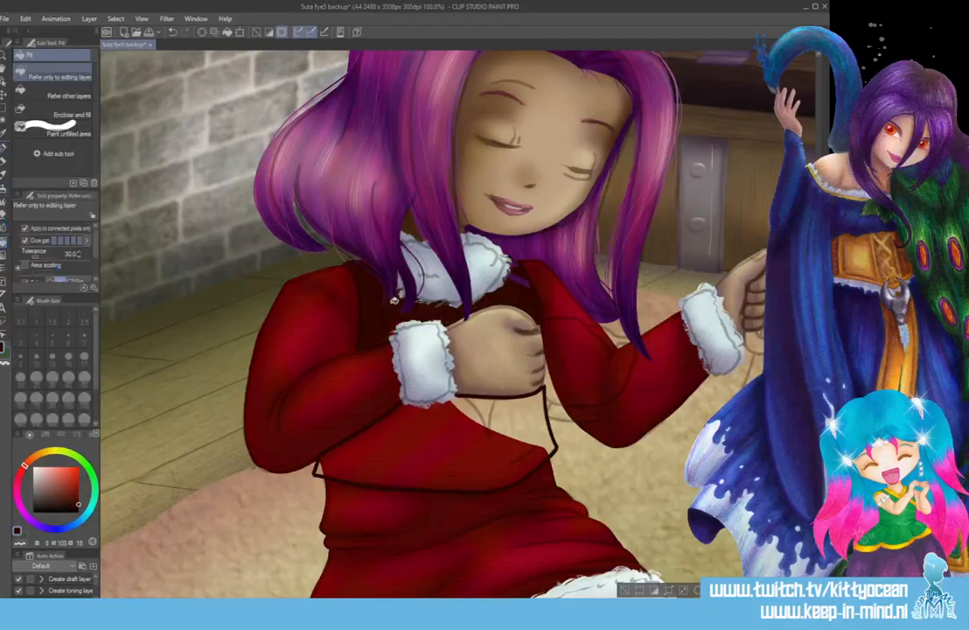
{"action": "left_click", "coordinate": [479, 439]}
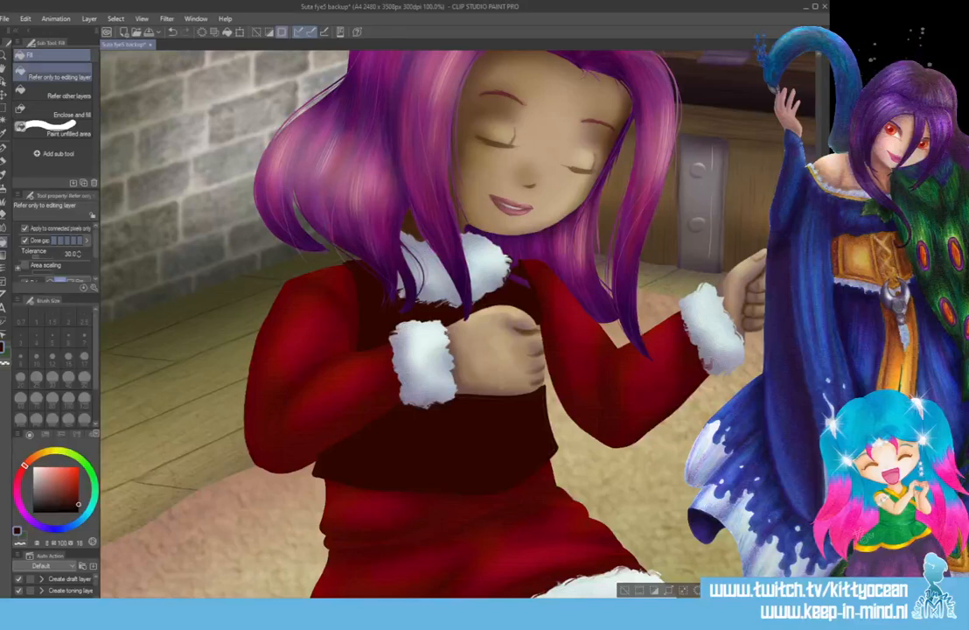
Touch up the dark red torso's edges around the collar and hand with the G-pen and the Hard eraser, up to size 12
{"action": "key", "text": "p"}
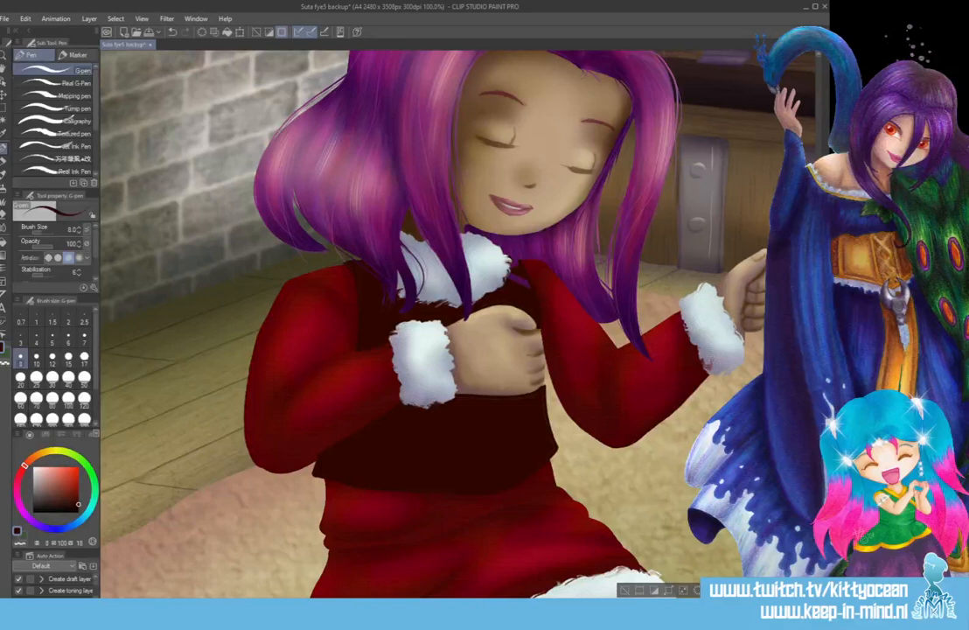
{"action": "left_click_drag", "start_coordinate": [418, 235], "coordinate": [401, 293]}
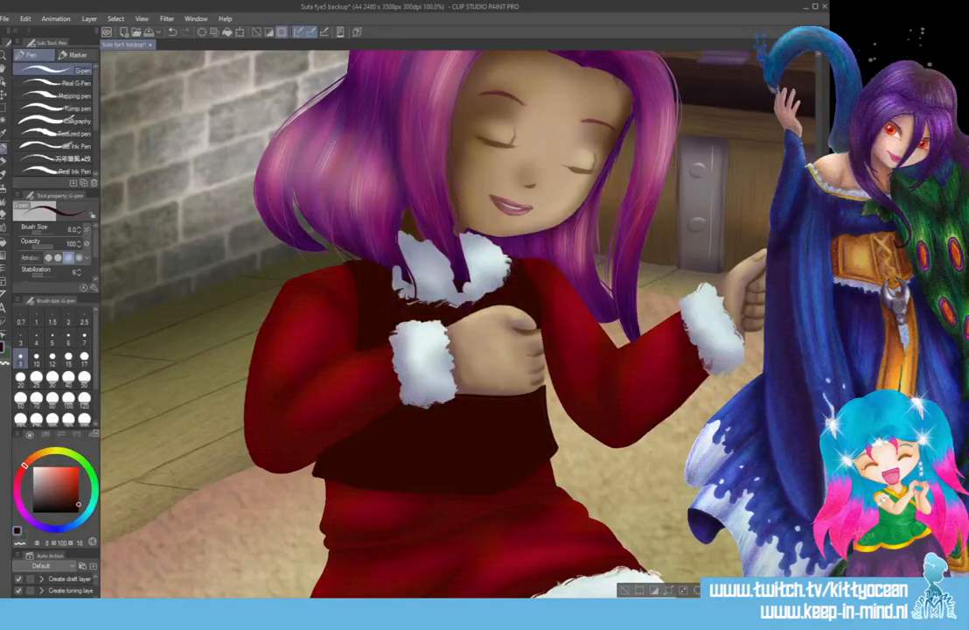
{"action": "key", "text": "ctrl+z"}
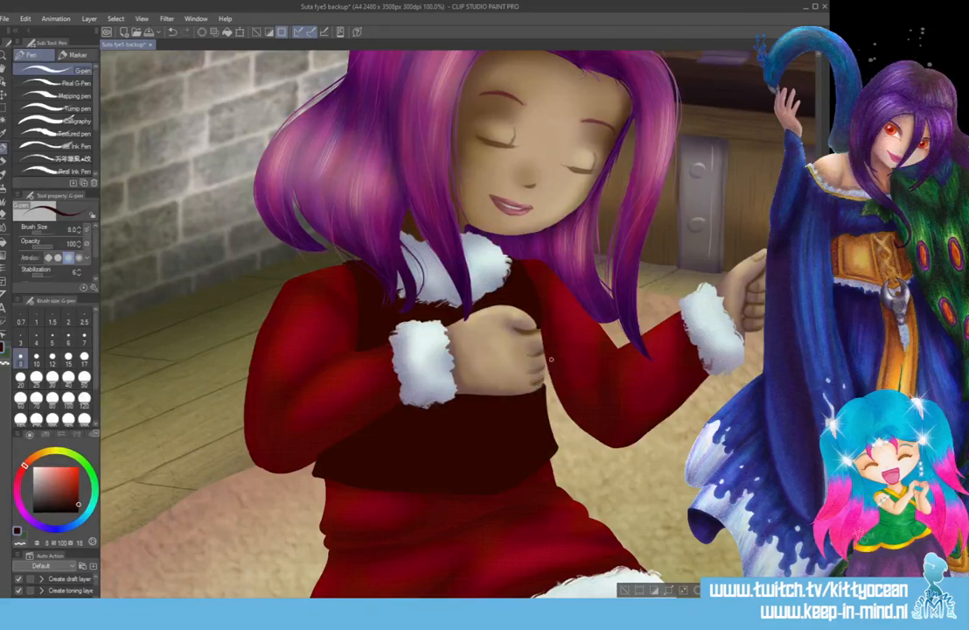
{"action": "key", "text": "e"}
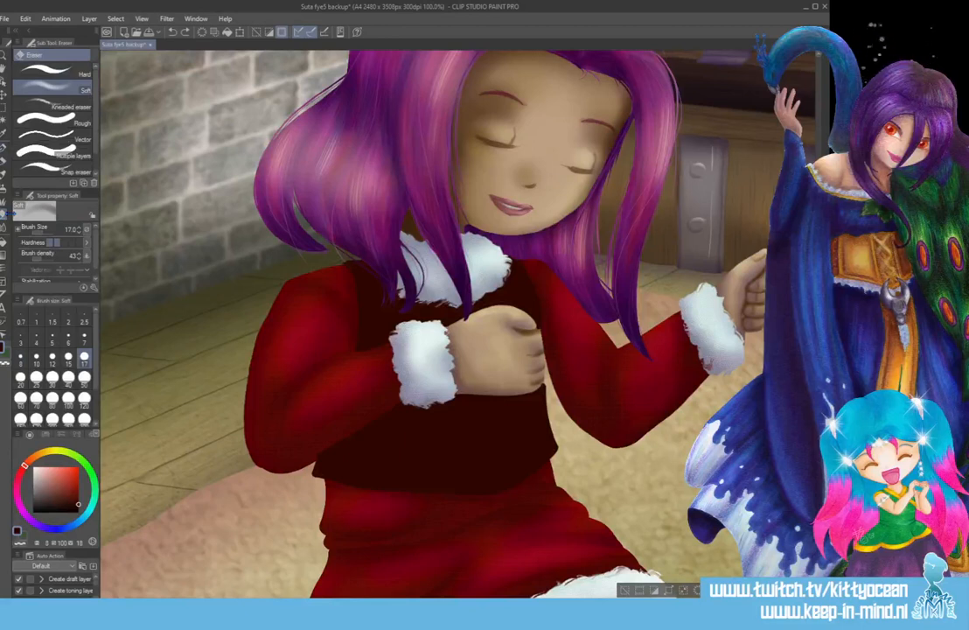
{"action": "left_click", "coordinate": [52, 340]}
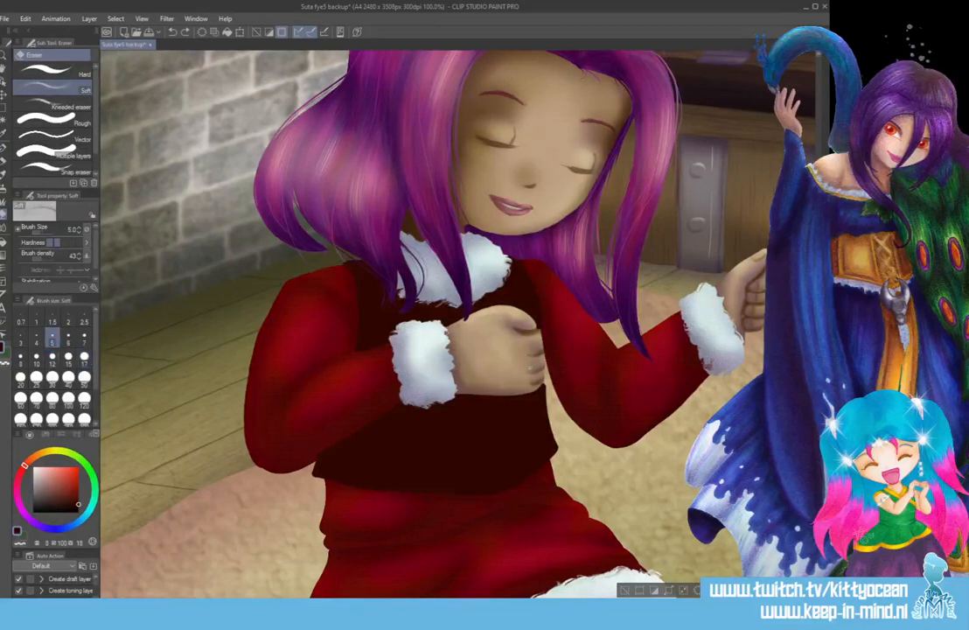
{"action": "left_click", "coordinate": [52, 68]}
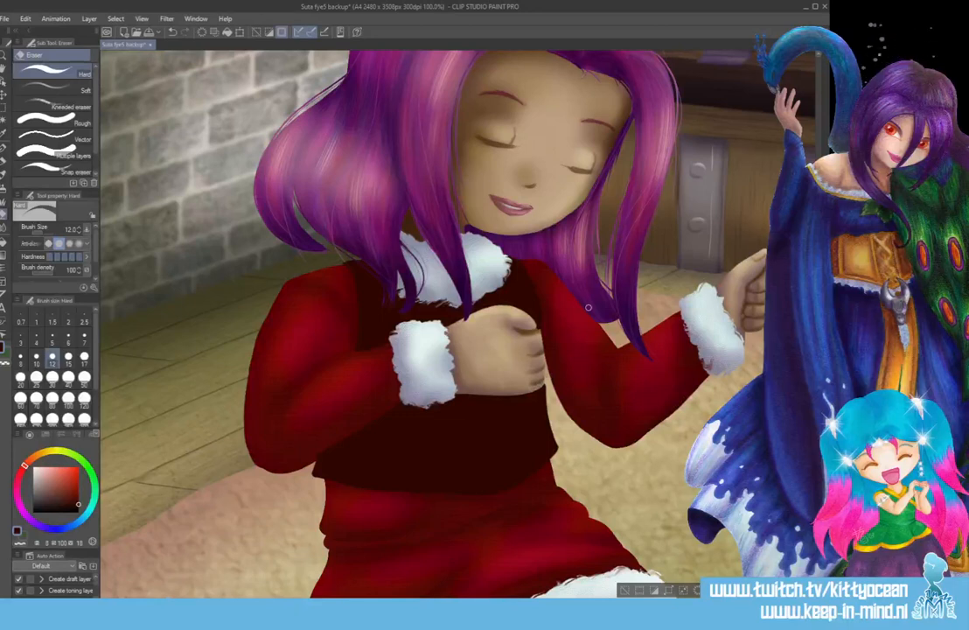
{"action": "left_click", "coordinate": [5, 147]}
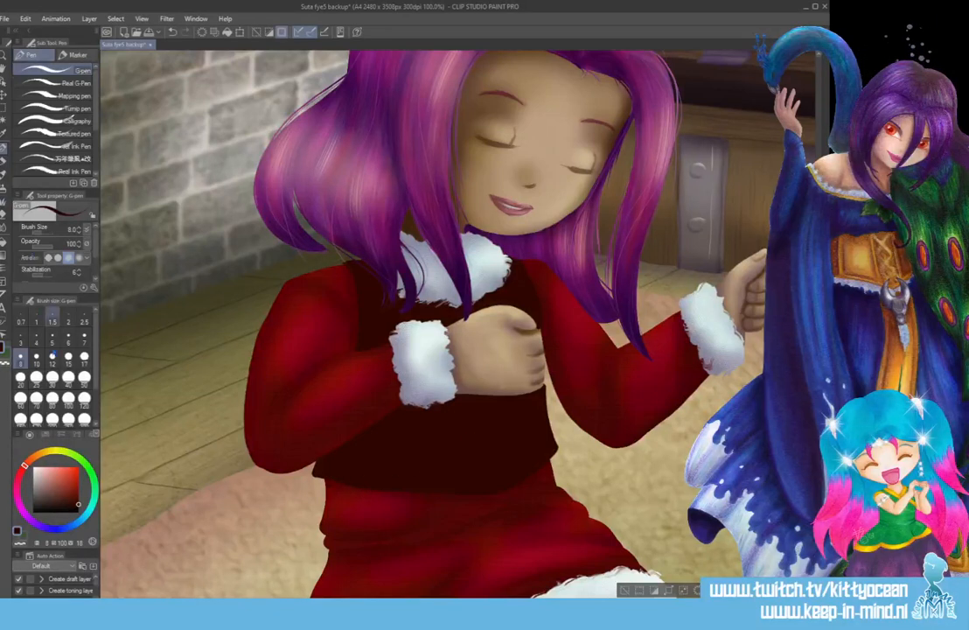
{"action": "left_click", "coordinate": [52, 357]}
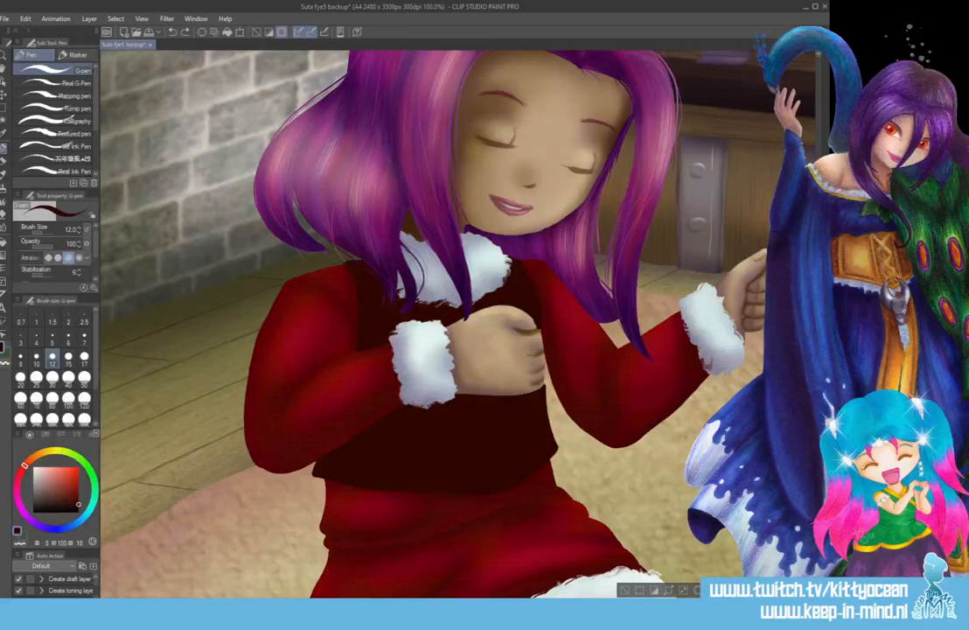
{"action": "key", "text": "ctrl+y"}
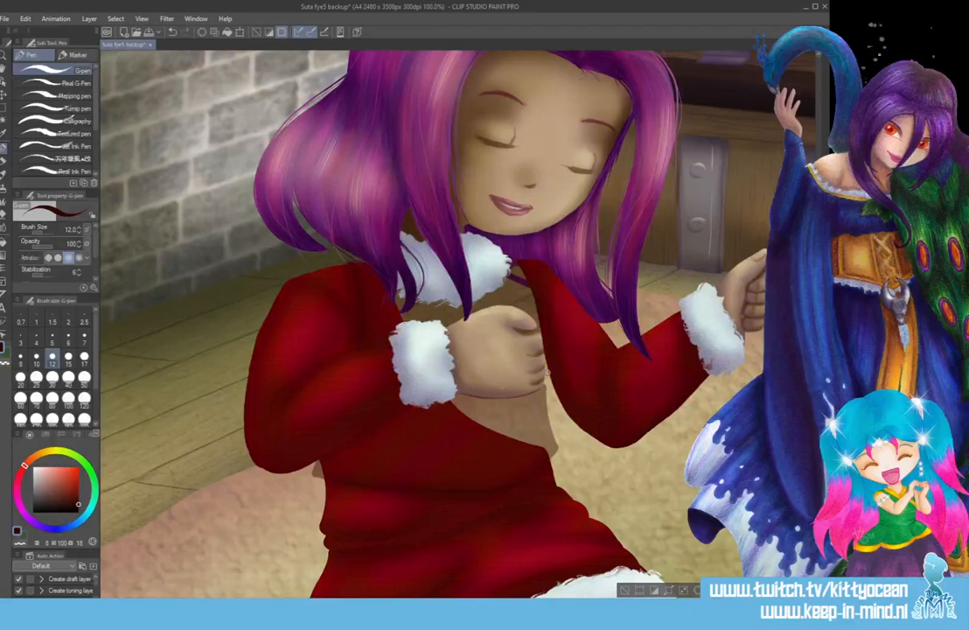
{"action": "key", "text": "alt+Delete"}
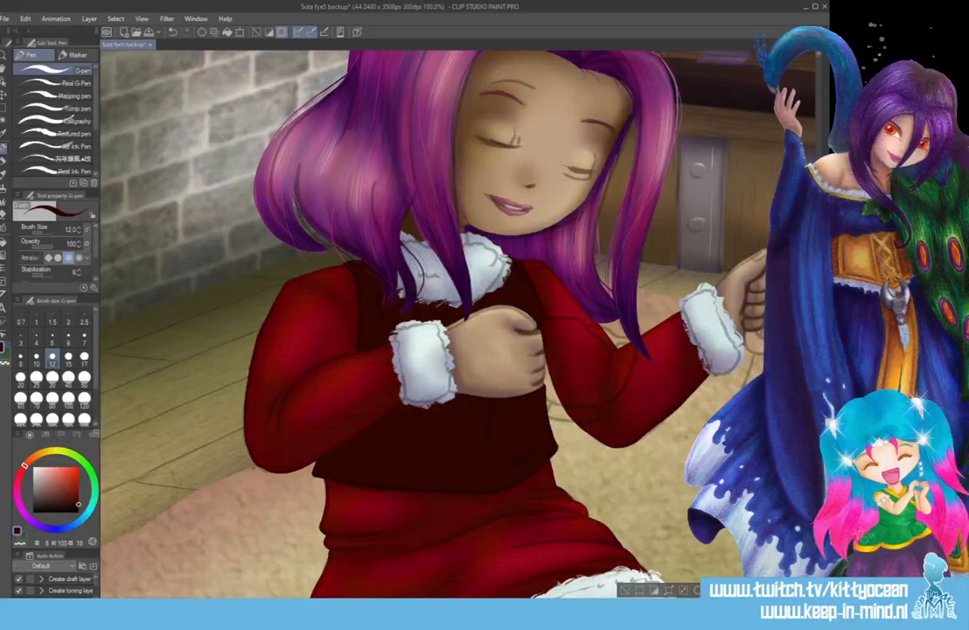
Outline the girl's folded leg and foot behind the skirt in dark red with the size 12 G-pen, following the sketch
{"action": "scroll", "coordinate": [455, 324], "scroll_direction": "down", "scroll_amount": 8}
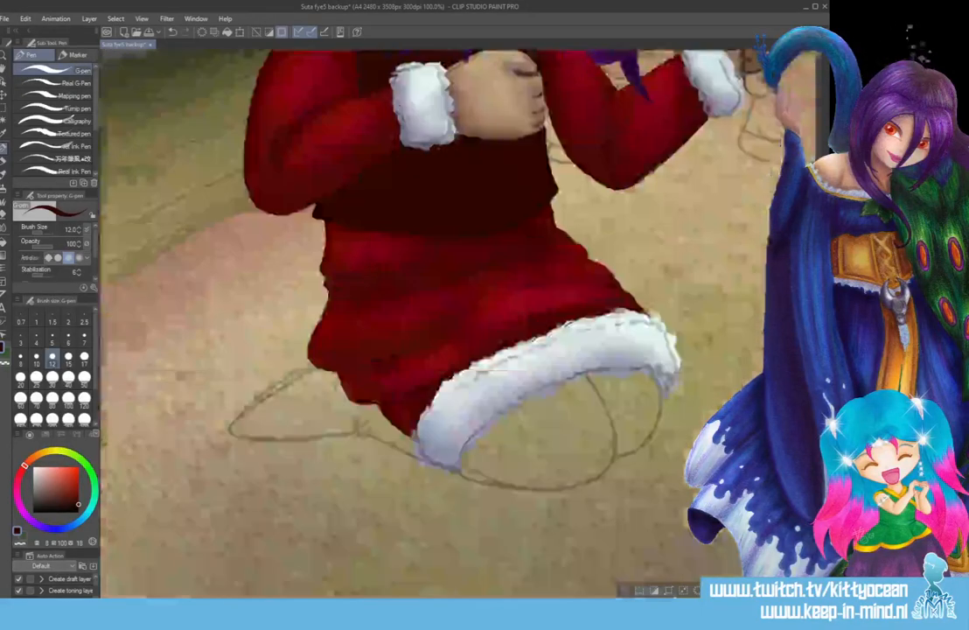
{"action": "scroll", "coordinate": [455, 324], "scroll_direction": "up", "scroll_amount": 2}
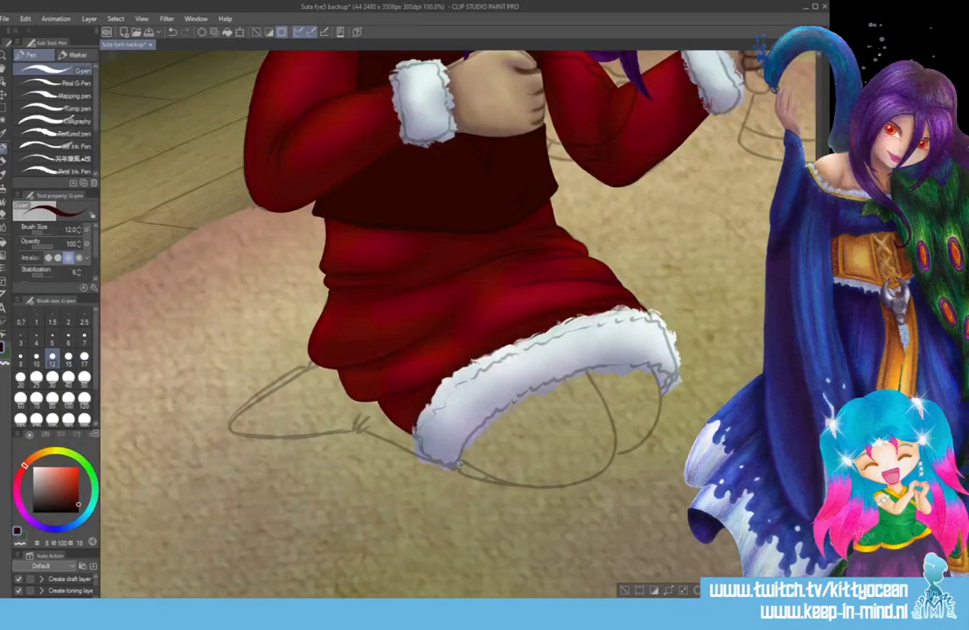
{"action": "left_click_drag", "start_coordinate": [457, 469], "coordinate": [482, 476]}
{"action": "left_click_drag", "start_coordinate": [435, 460], "coordinate": [359, 422]}
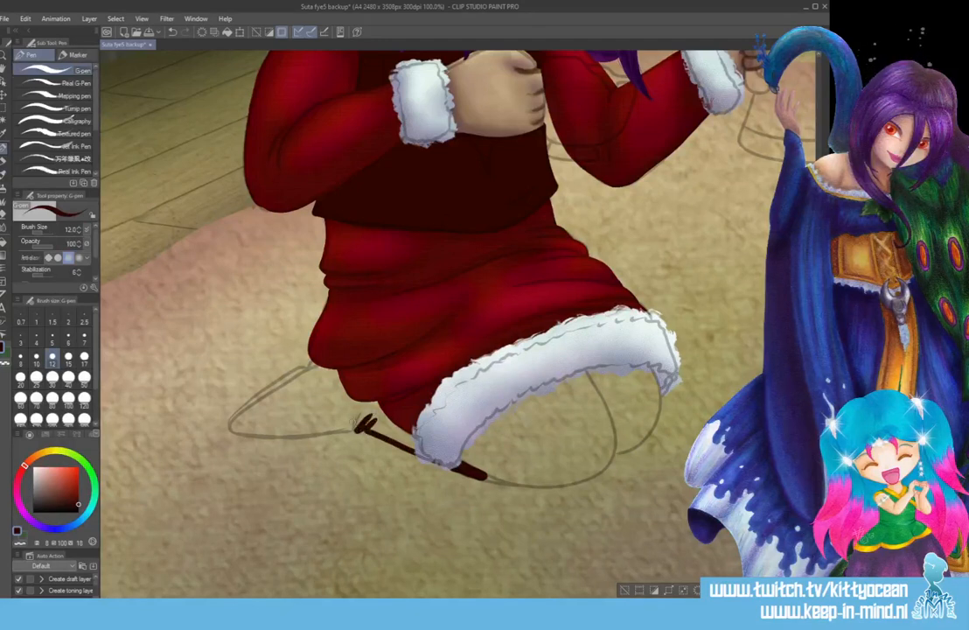
{"action": "mouse_move", "coordinate": [315, 364]}
{"action": "left_mouse_down"}
{"action": "mouse_move", "coordinate": [230, 427]}
{"action": "mouse_move", "coordinate": [284, 436]}
{"action": "mouse_move", "coordinate": [356, 426]}
{"action": "left_mouse_up"}
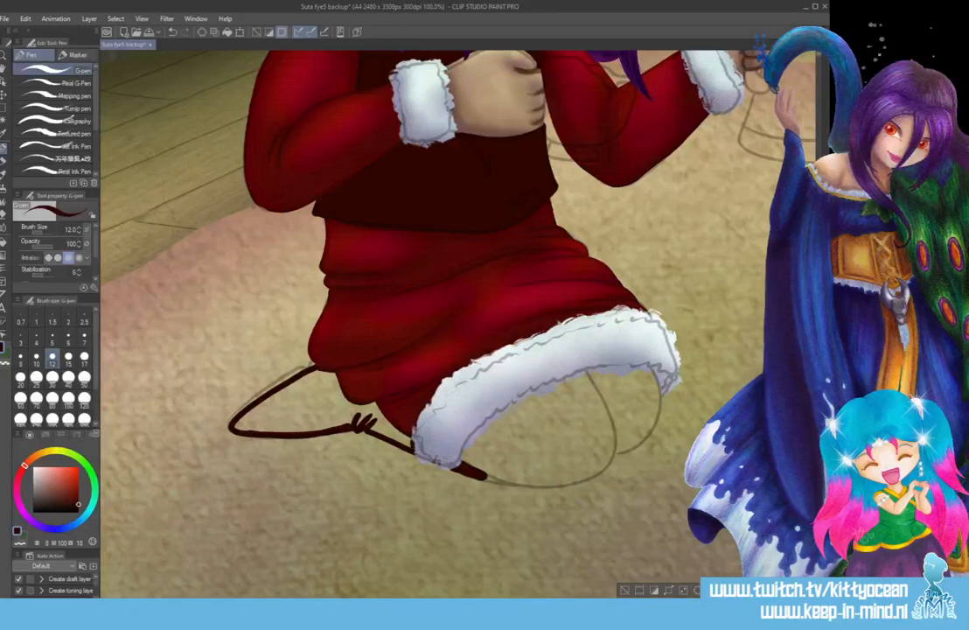
Fill the outlined foot and the gaps between the leg line and the skirt with dark red
{"action": "key", "text": "g"}
{"action": "left_click", "coordinate": [321, 413]}
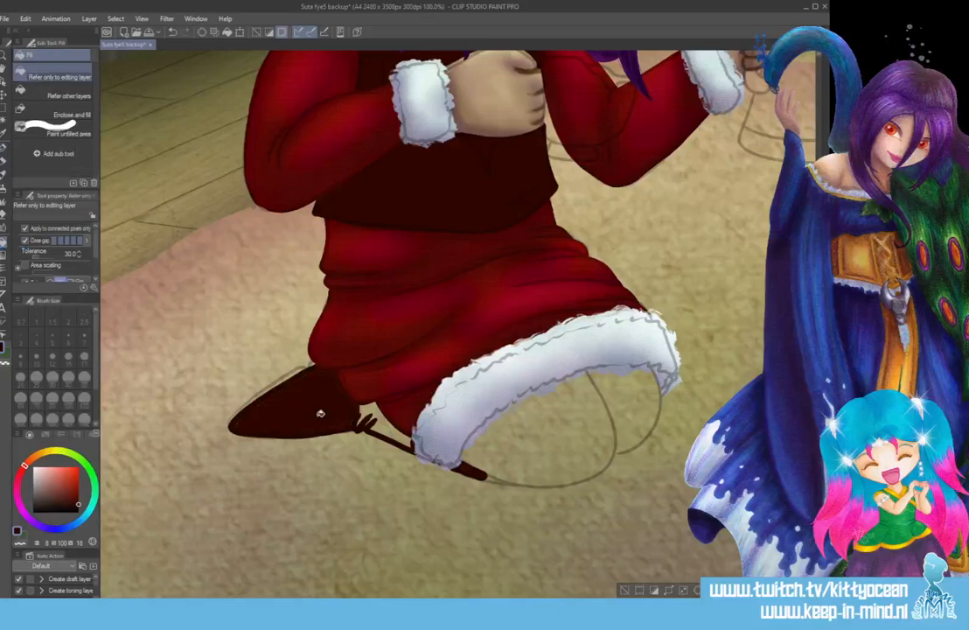
{"action": "left_click", "coordinate": [390, 428]}
{"action": "left_click", "coordinate": [375, 406]}
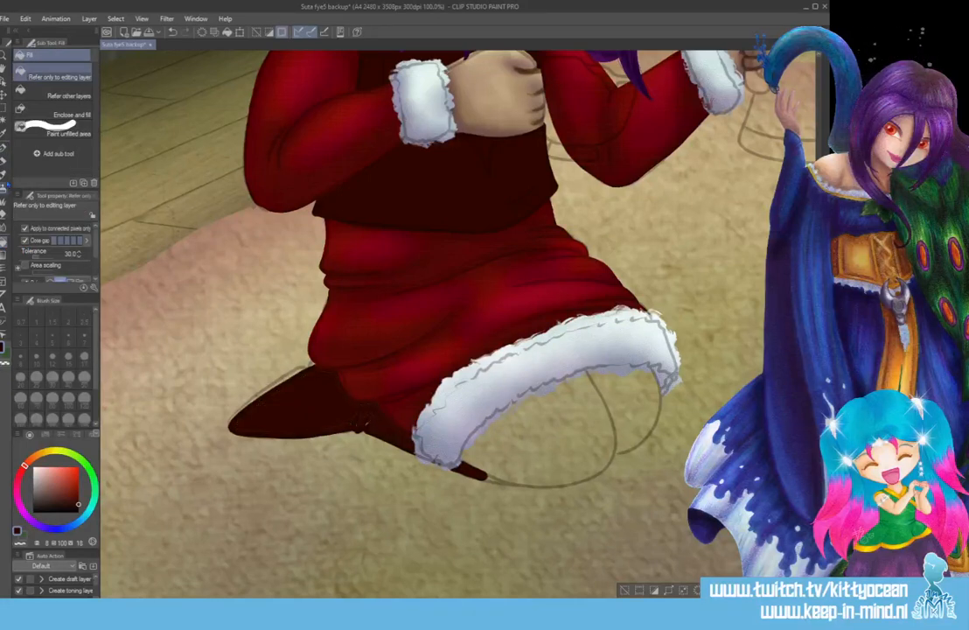
Set the drawing color to a muted mid red for highlighting the dark red foot
{"action": "left_click", "coordinate": [3, 133]}
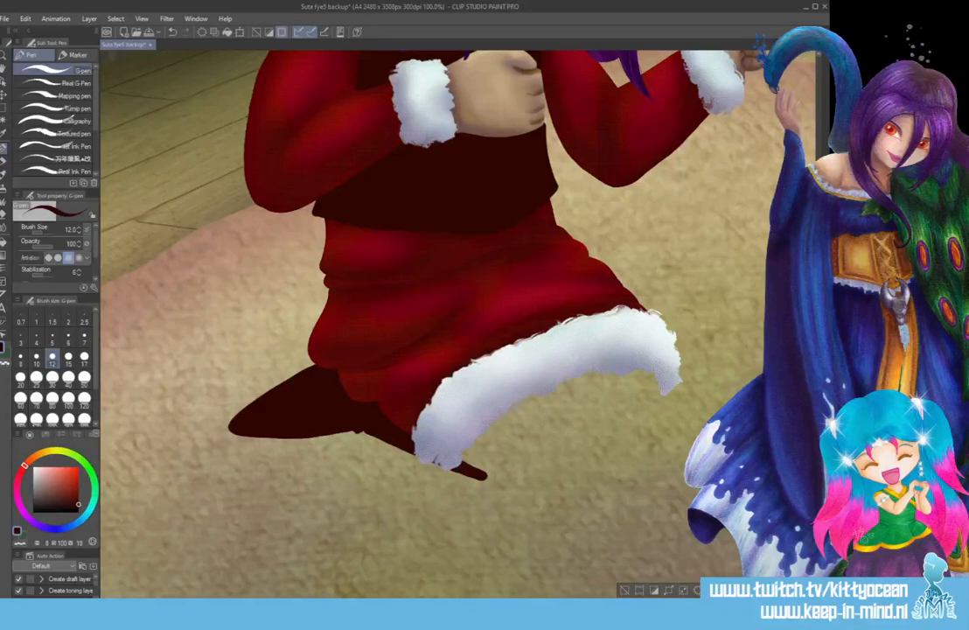
{"action": "left_click", "coordinate": [62, 487]}
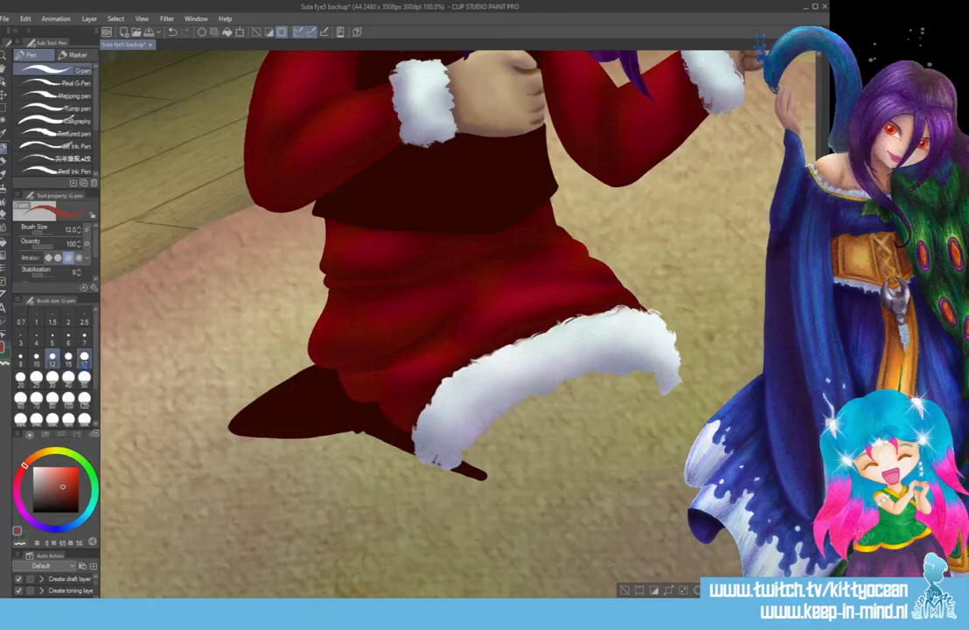
{"action": "left_click", "coordinate": [84, 398]}
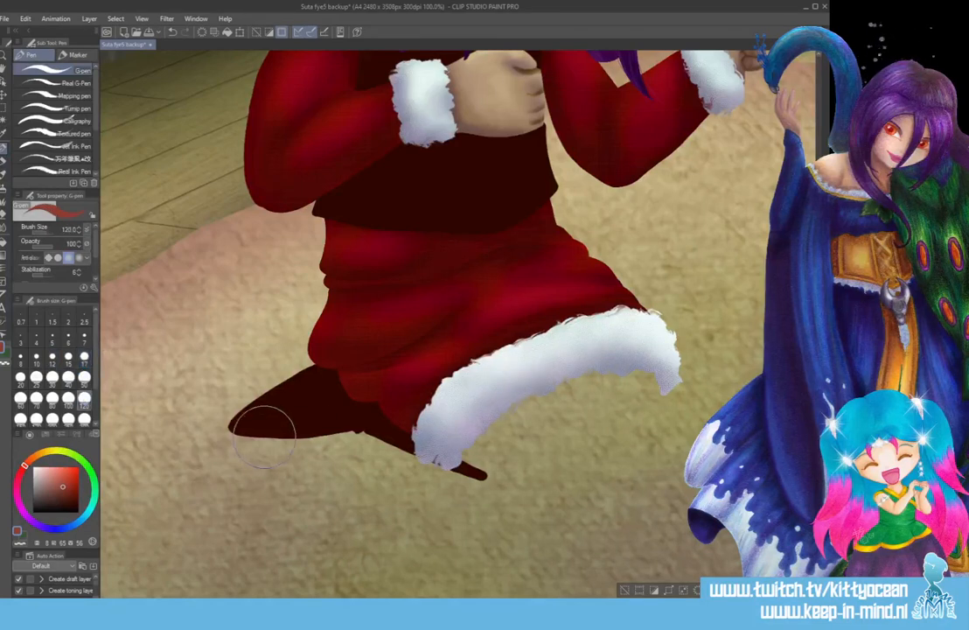
{"action": "mouse_move", "coordinate": [260, 418]}
{"action": "left_mouse_down"}
{"action": "mouse_move", "coordinate": [324, 420]}
{"action": "mouse_move", "coordinate": [315, 424]}
{"action": "left_mouse_up"}
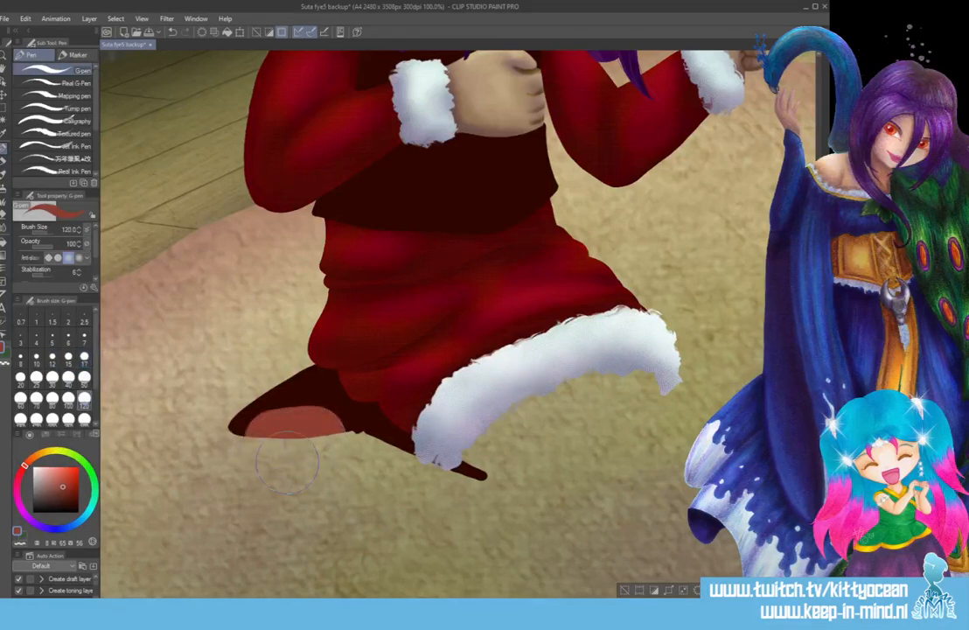
{"action": "key", "text": "ctrl+z"}
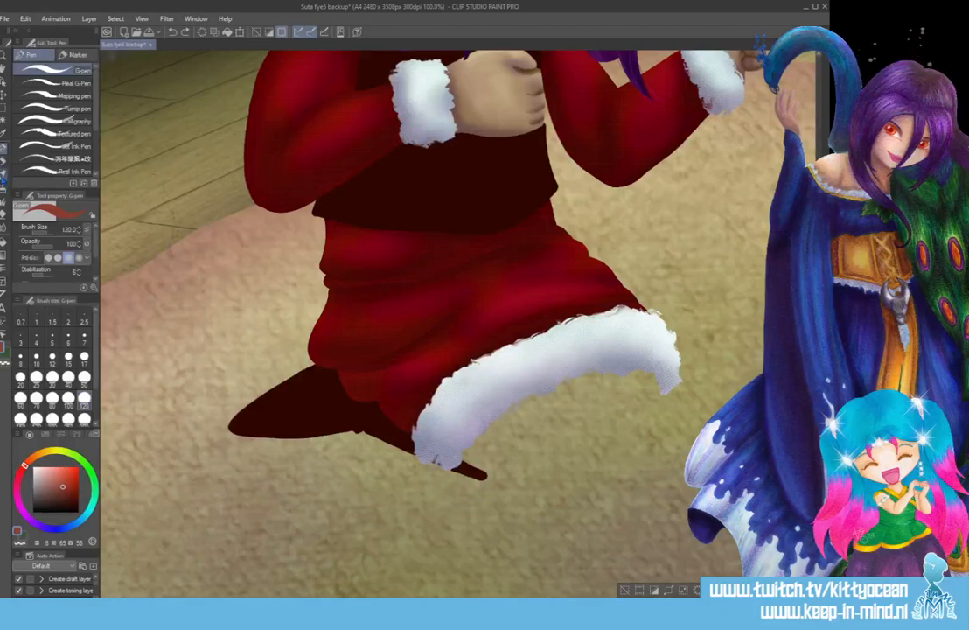
Paint a soft muted red highlight along the foot's lower edge with the Paint and apply brush at size 50
{"action": "left_click", "coordinate": [5, 160]}
{"action": "left_click", "coordinate": [84, 377]}
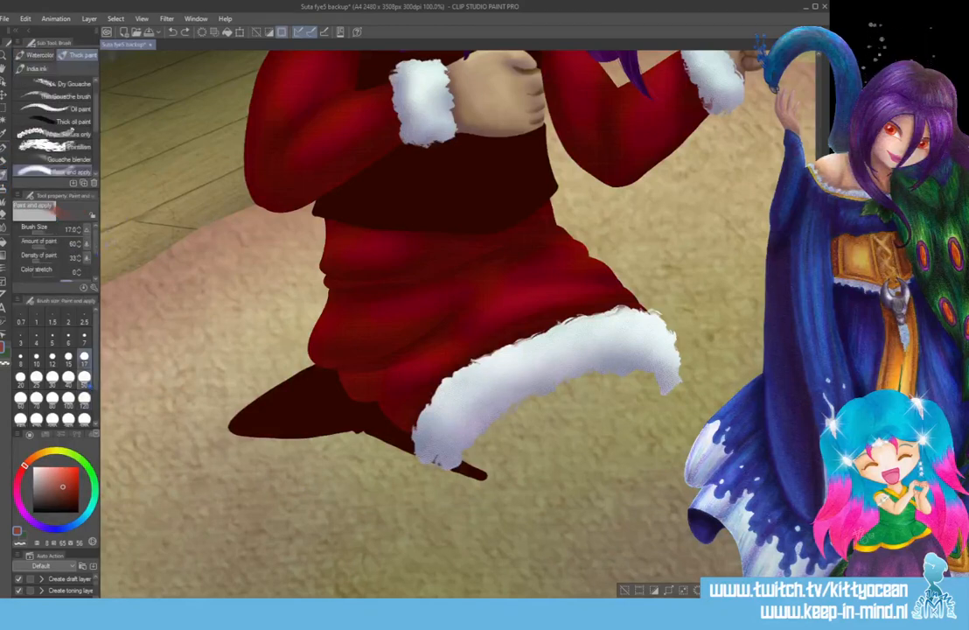
{"action": "left_click_drag", "start_coordinate": [233, 427], "coordinate": [350, 431]}
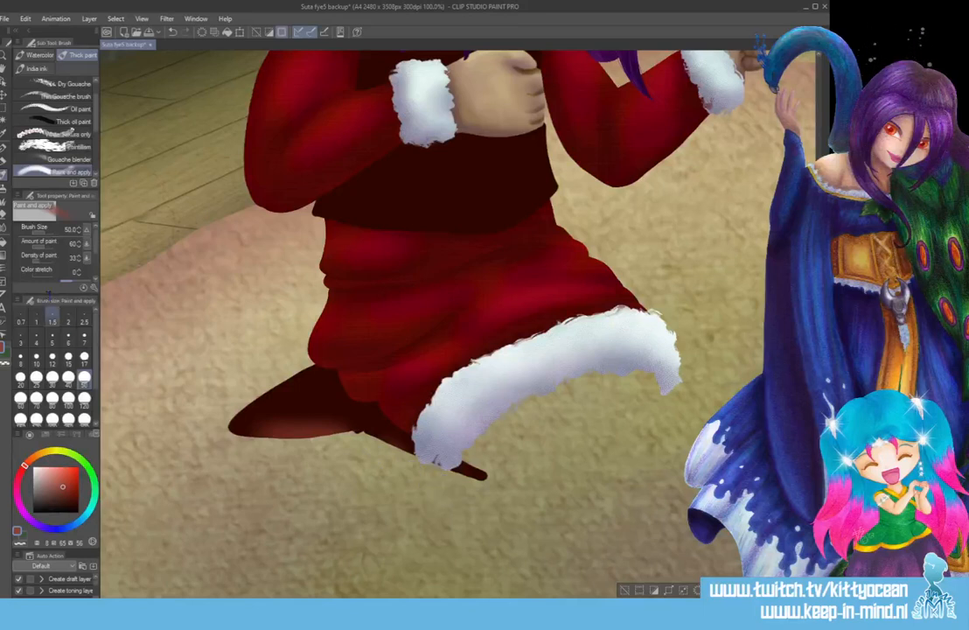
Add thin muted red crease highlights to the foot and leg at size 5 and blend them with the size 17 Finger tip
{"action": "left_click", "coordinate": [53, 339]}
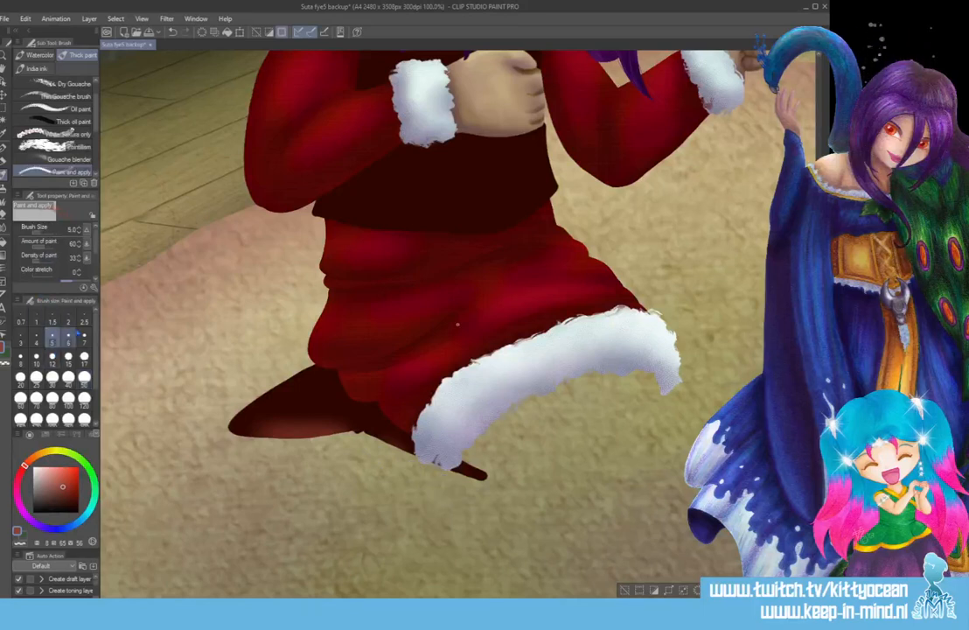
{"action": "left_click_drag", "start_coordinate": [366, 427], "coordinate": [375, 413]}
{"action": "mouse_move", "coordinate": [294, 419]}
{"action": "left_mouse_down"}
{"action": "mouse_move", "coordinate": [301, 407]}
{"action": "mouse_move", "coordinate": [320, 407]}
{"action": "left_mouse_up"}
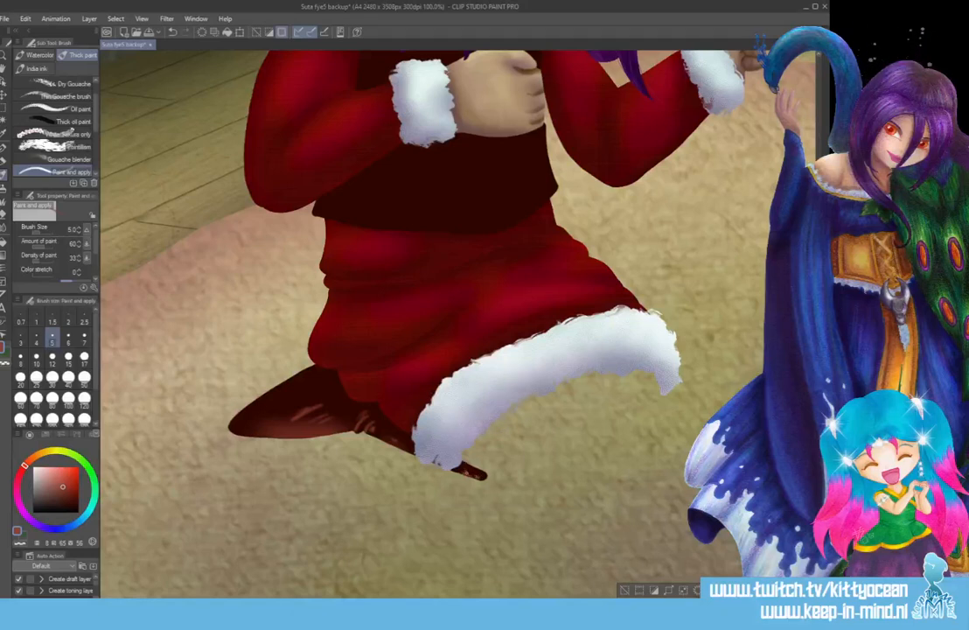
{"action": "key", "text": "j"}
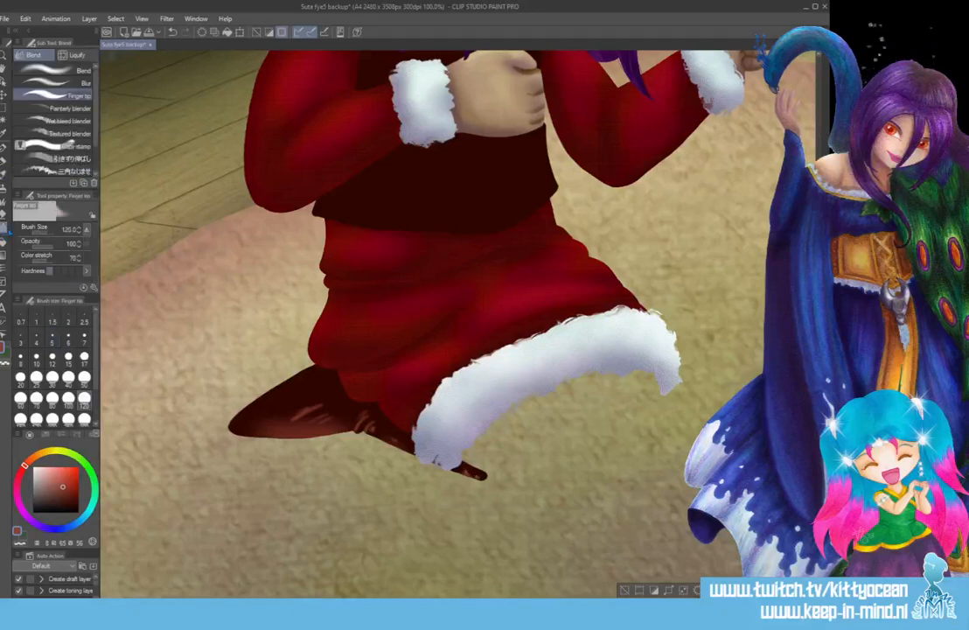
{"action": "left_click", "coordinate": [84, 357]}
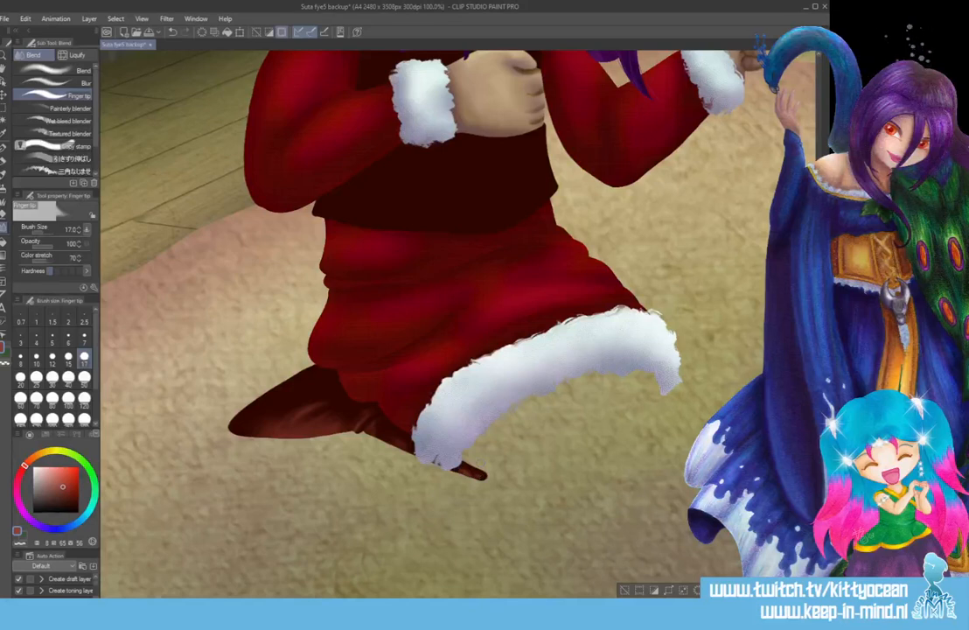
Try dark blue shading on the foot with the size 60 Paint and apply brush, undo it, and shade the torso below the hand instead
{"action": "scroll", "coordinate": [591, 284], "scroll_direction": "down", "scroll_amount": 3}
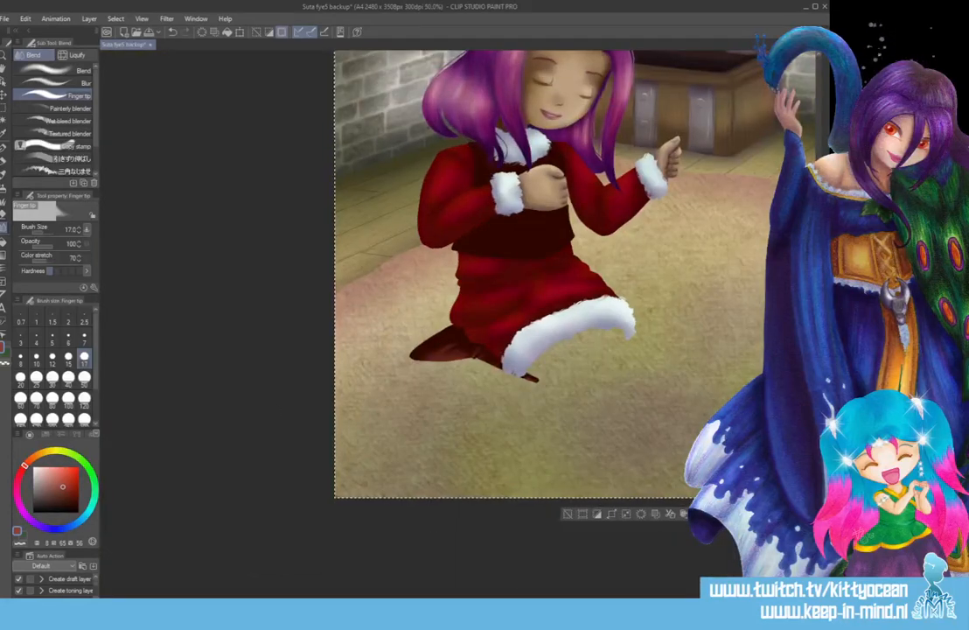
{"action": "scroll", "coordinate": [472, 272], "scroll_direction": "right", "scroll_amount": 3}
{"action": "scroll", "coordinate": [472, 271], "scroll_direction": "up", "scroll_amount": 3}
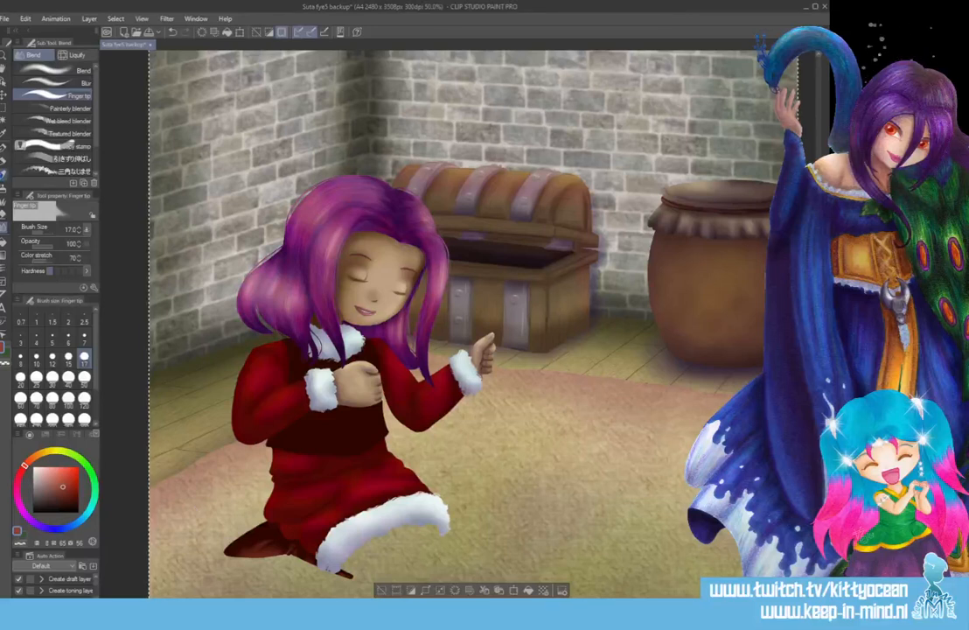
{"action": "left_click", "coordinate": [4, 175]}
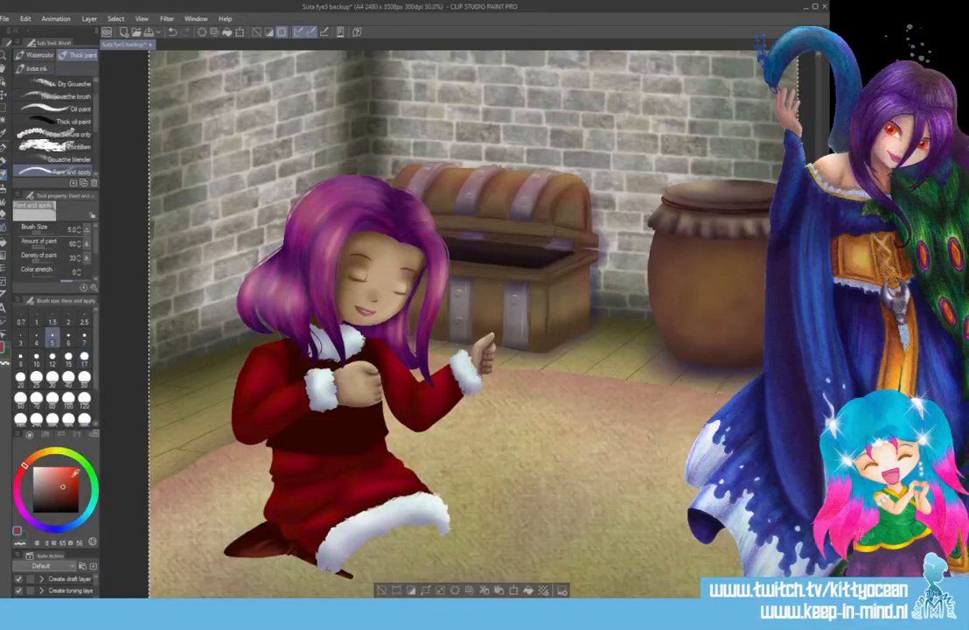
{"action": "left_click", "coordinate": [44, 526]}
{"action": "left_click", "coordinate": [74, 492]}
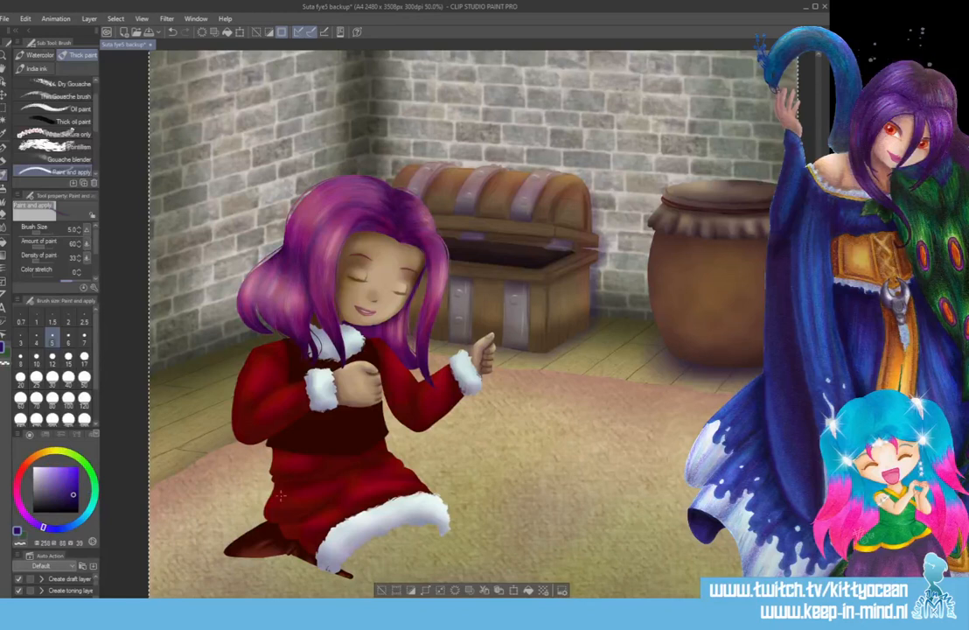
{"action": "left_click", "coordinate": [84, 377]}
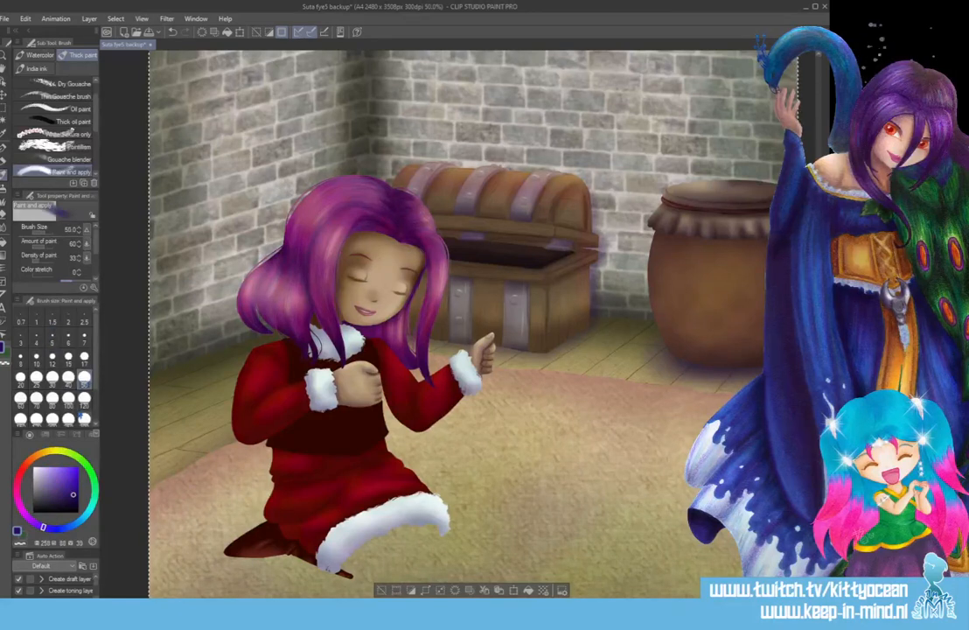
{"action": "left_click", "coordinate": [21, 400]}
{"action": "mouse_move", "coordinate": [227, 544]}
{"action": "left_mouse_down"}
{"action": "mouse_move", "coordinate": [266, 525]}
{"action": "mouse_move", "coordinate": [308, 548]}
{"action": "mouse_move", "coordinate": [278, 525]}
{"action": "mouse_move", "coordinate": [292, 530]}
{"action": "mouse_move", "coordinate": [299, 547]}
{"action": "left_mouse_up"}
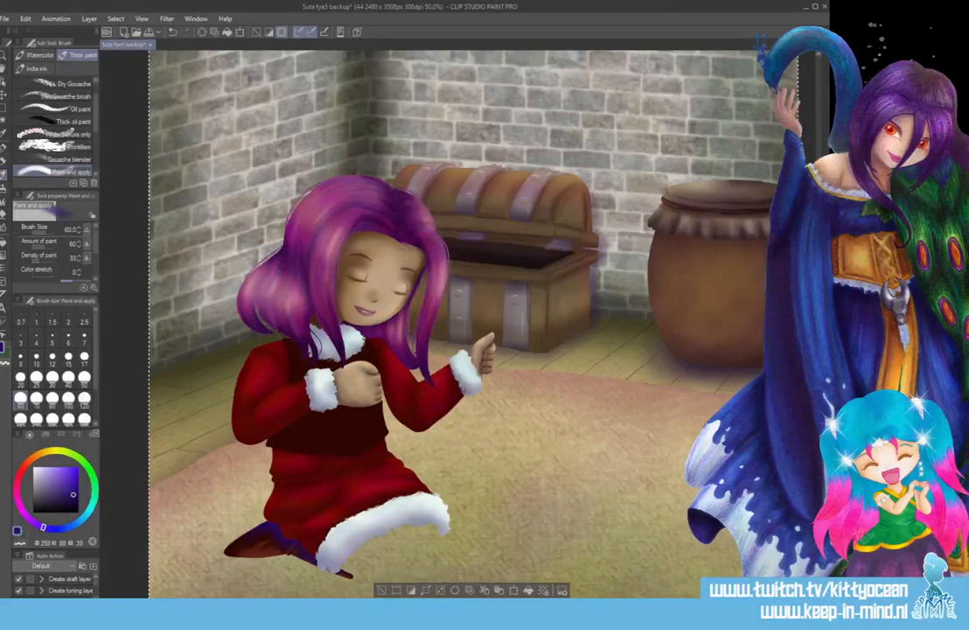
{"action": "key", "text": "ctrl+z"}
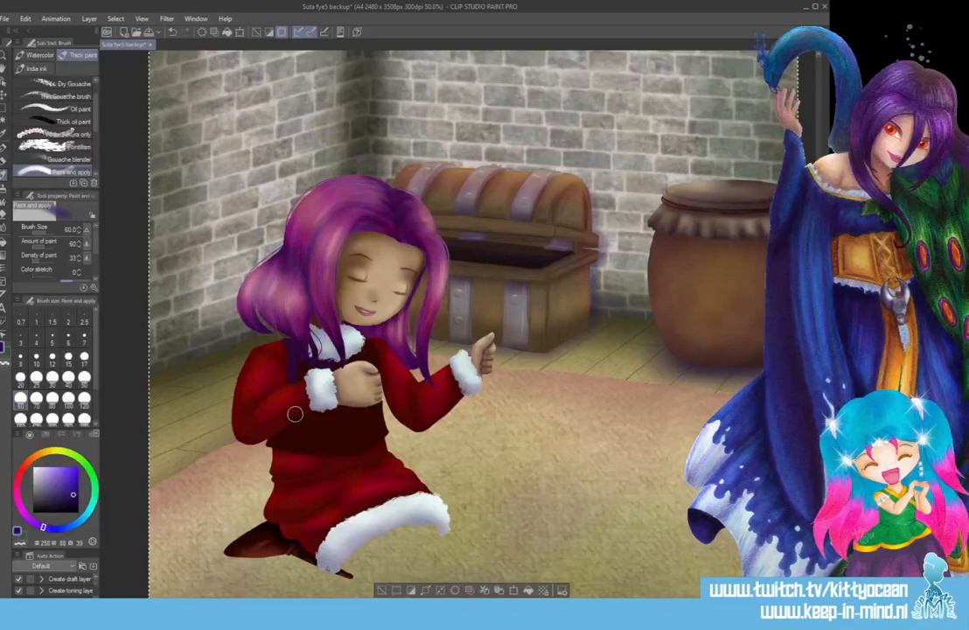
{"action": "left_click_drag", "start_coordinate": [295, 414], "coordinate": [376, 419]}
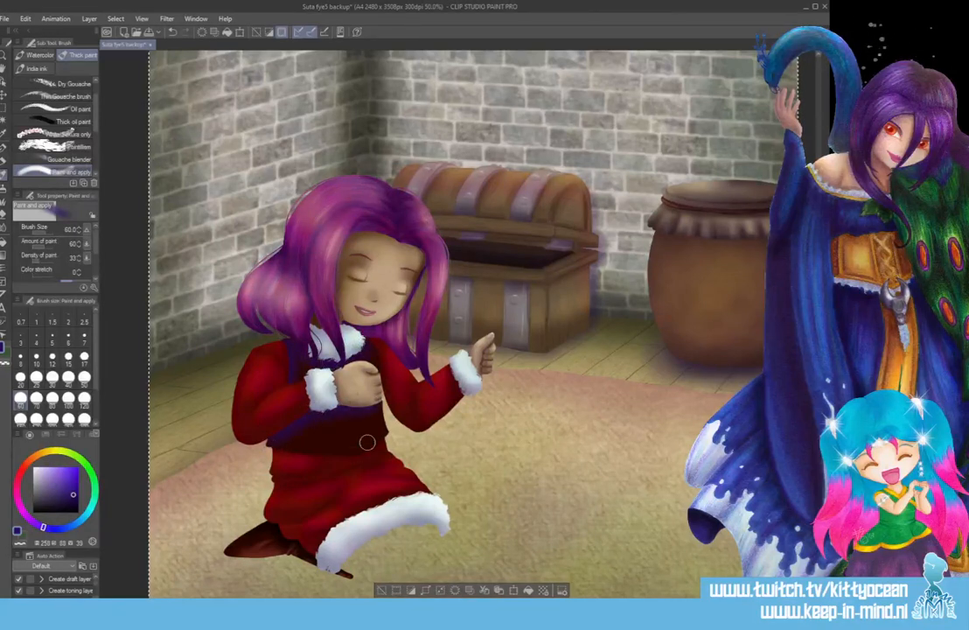
{"action": "left_click_drag", "start_coordinate": [367, 442], "coordinate": [302, 427]}
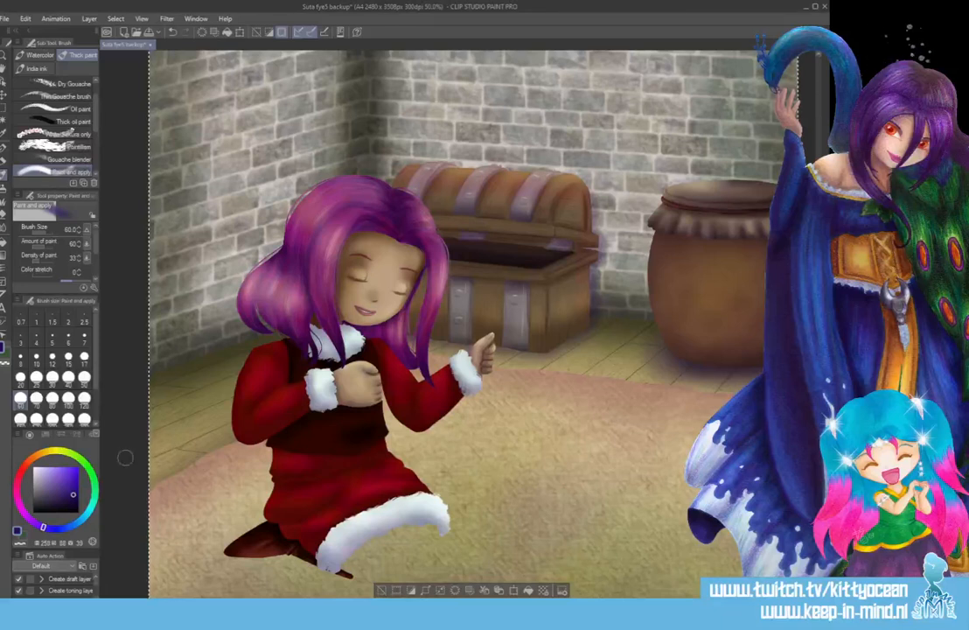
Draw fold highlights across the torso in the sleeve's sampled red with the size 6 G-pen and blend them with the size 17 Finger tip
{"action": "key", "text": "i"}
{"action": "left_click", "coordinate": [243, 344]}
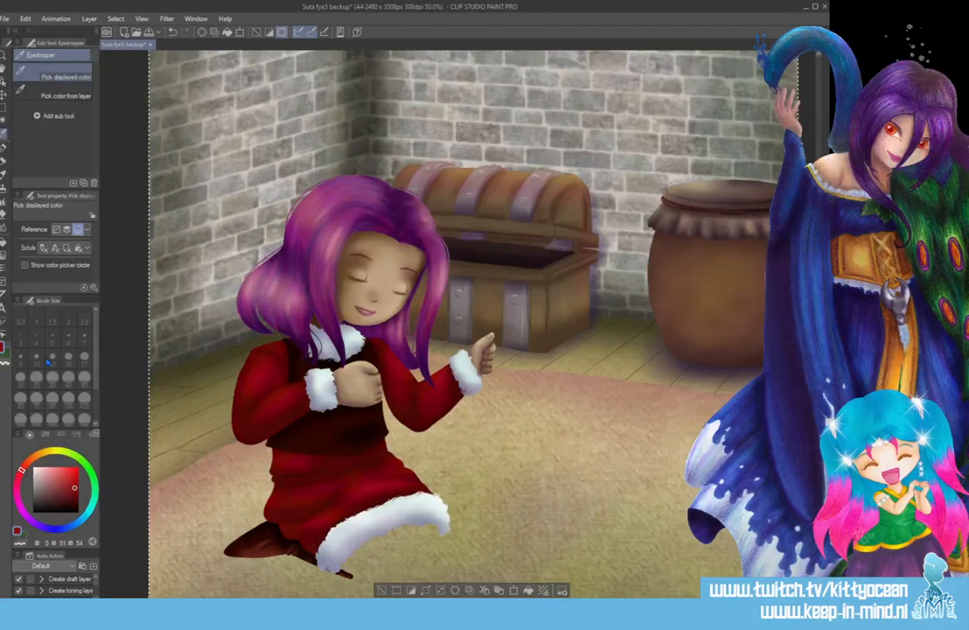
{"action": "left_click", "coordinate": [7, 148]}
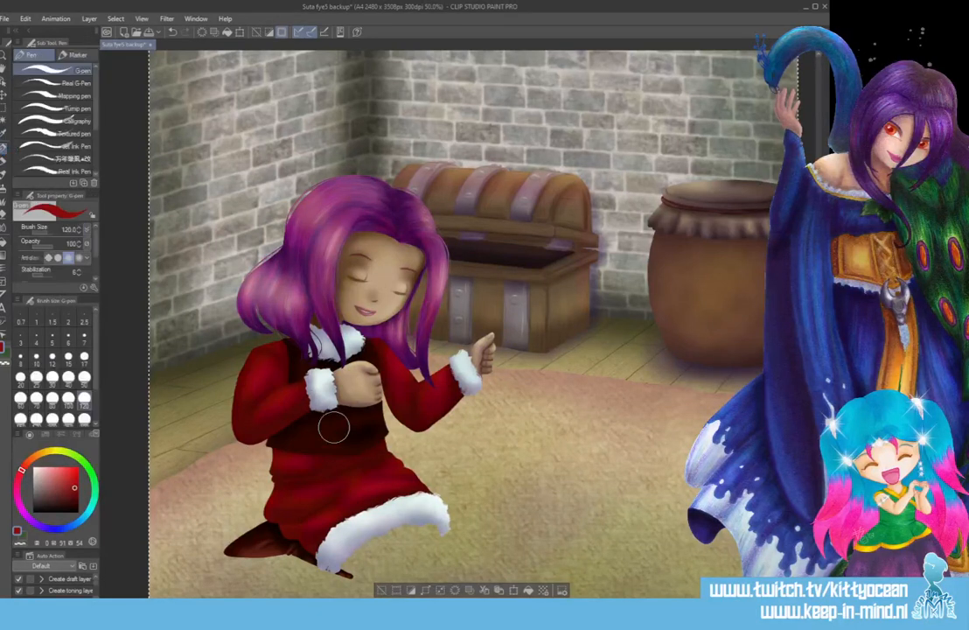
{"action": "left_click", "coordinate": [68, 333]}
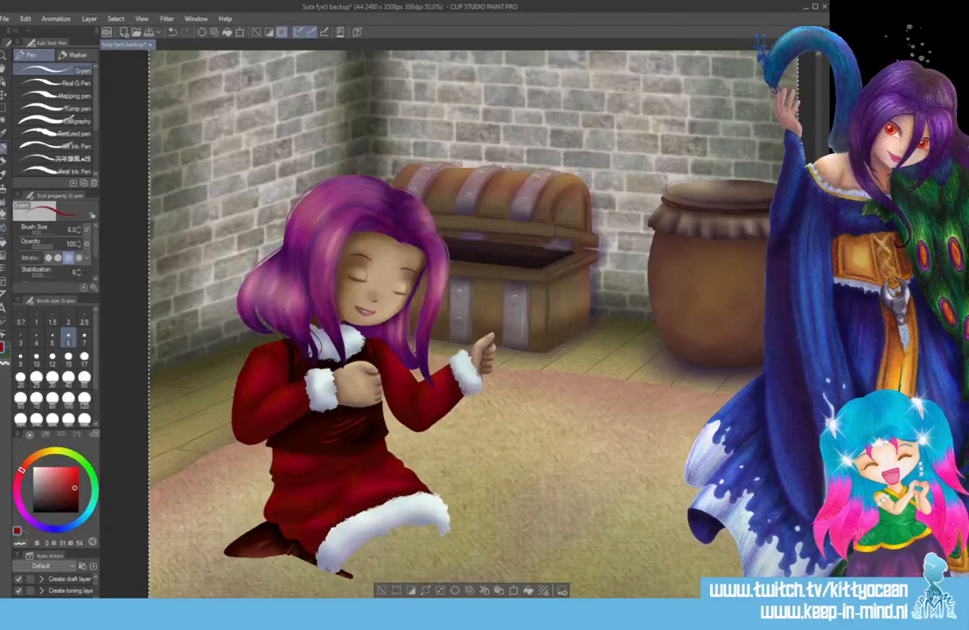
{"action": "key", "text": "j"}
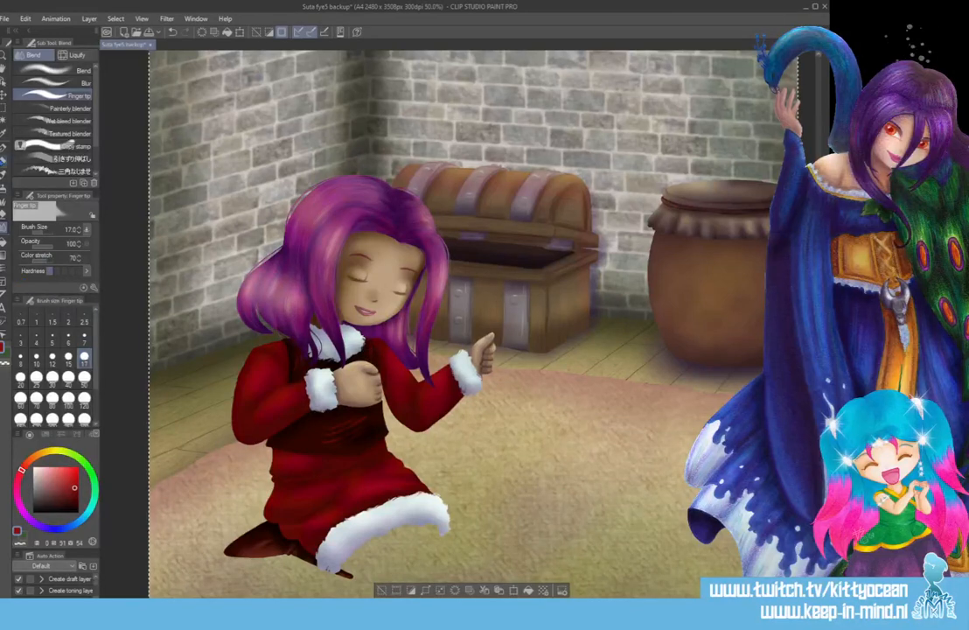
{"action": "key", "text": "p"}
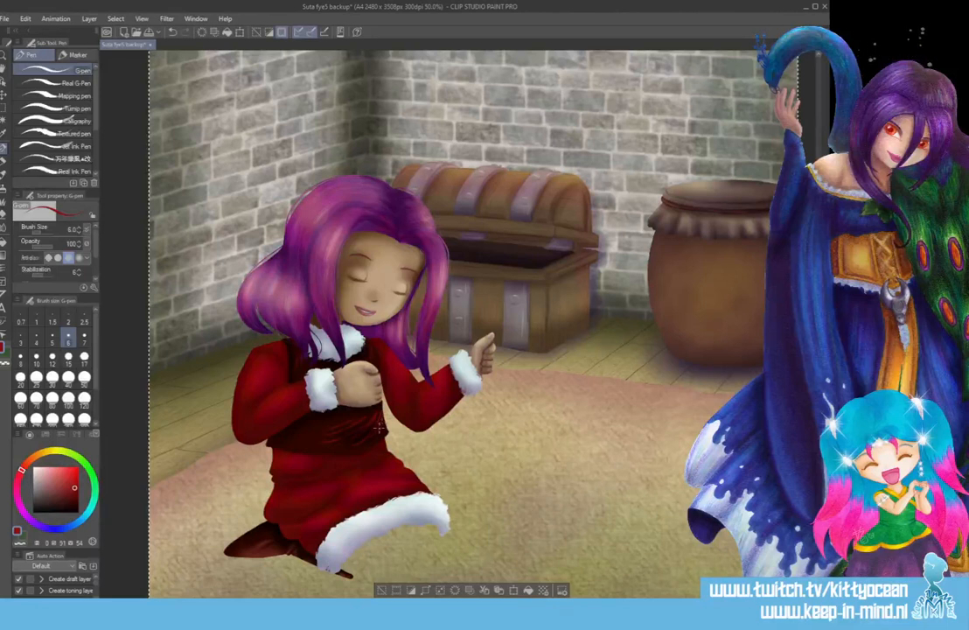
{"action": "key", "text": "j"}
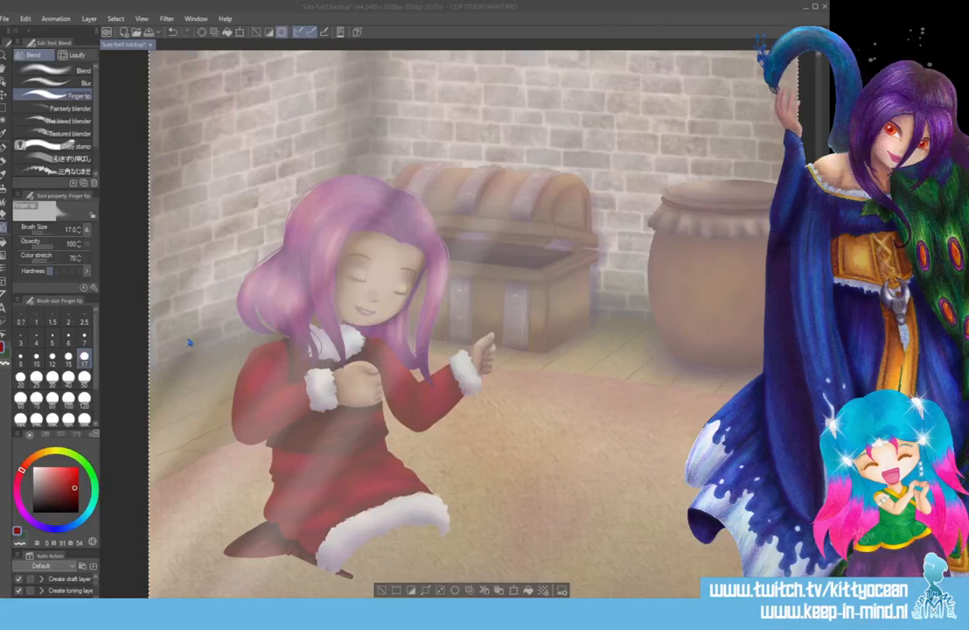
Switch to the WPS Office document and replace "kan niet gevonden worden" with "is nog niet gevonden" in the 17 januari 2023 entry
{"action": "left_click", "coordinate": [314, 9]}
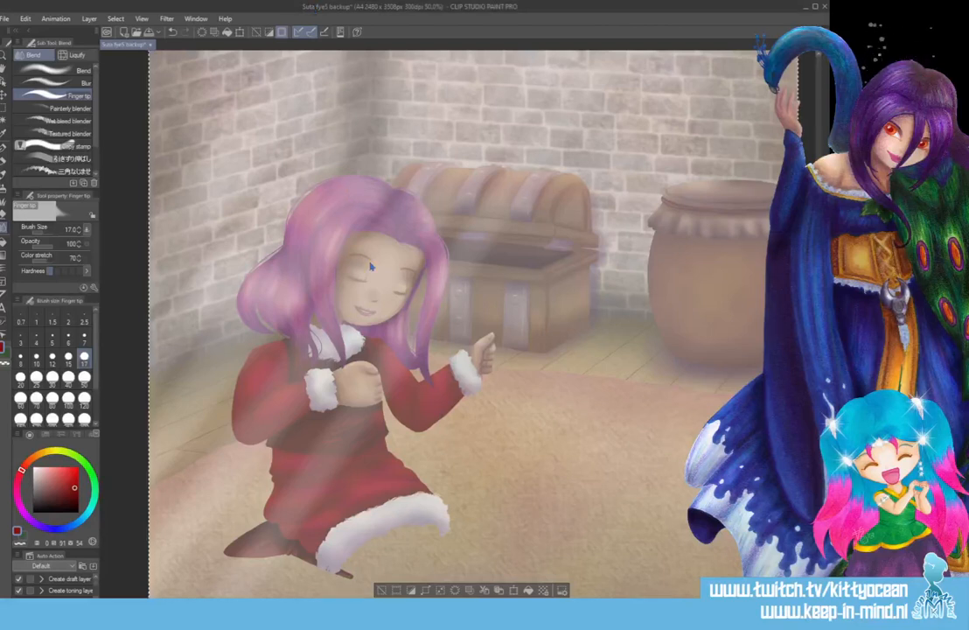
{"action": "key", "text": "alt+Tab"}
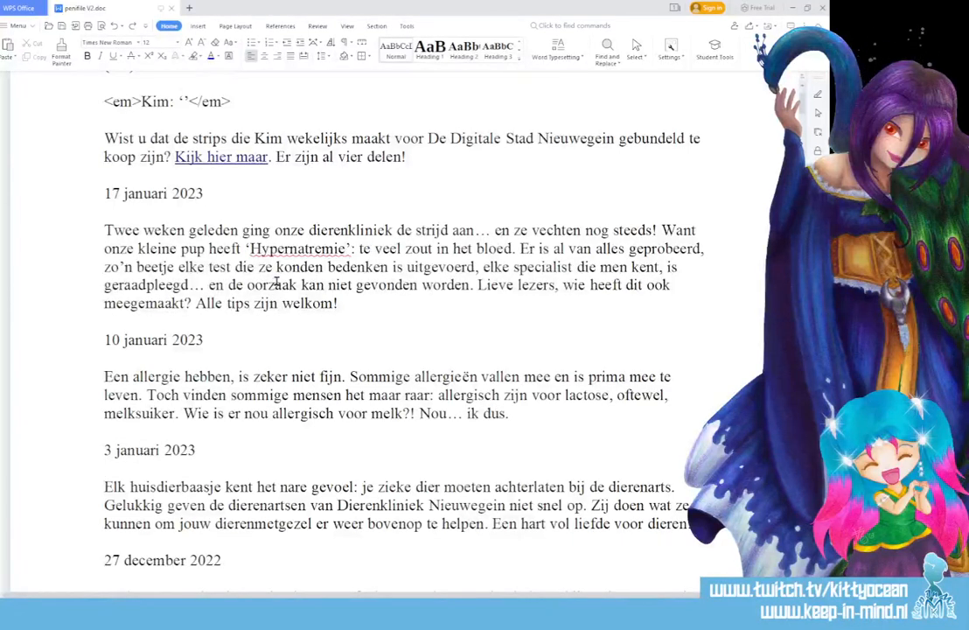
{"action": "left_click_drag", "start_coordinate": [302, 285], "coordinate": [472, 286]}
{"action": "type", "text": "is nog niet"}
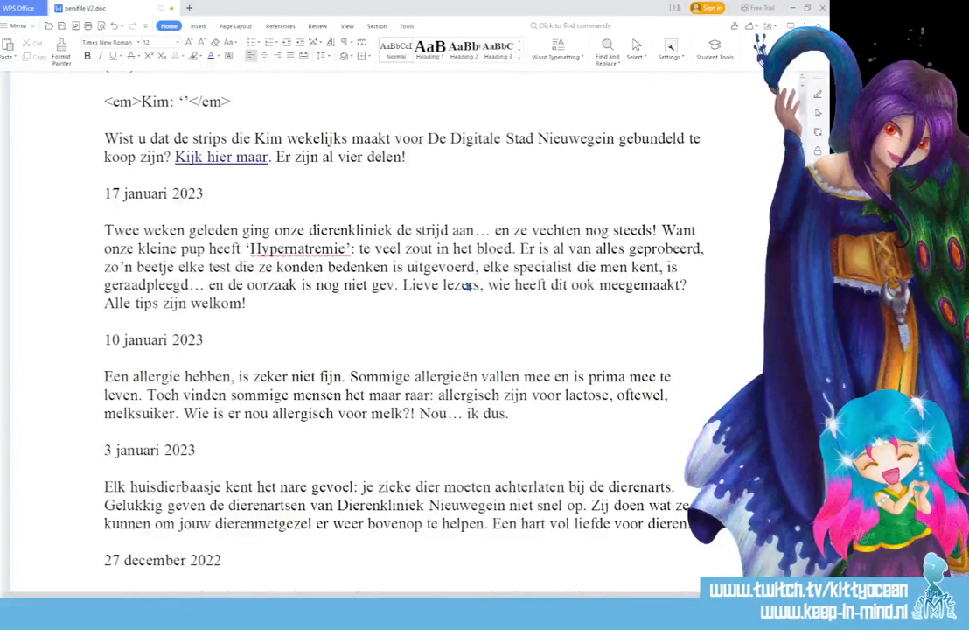
{"action": "type", "text": " gevoi"}
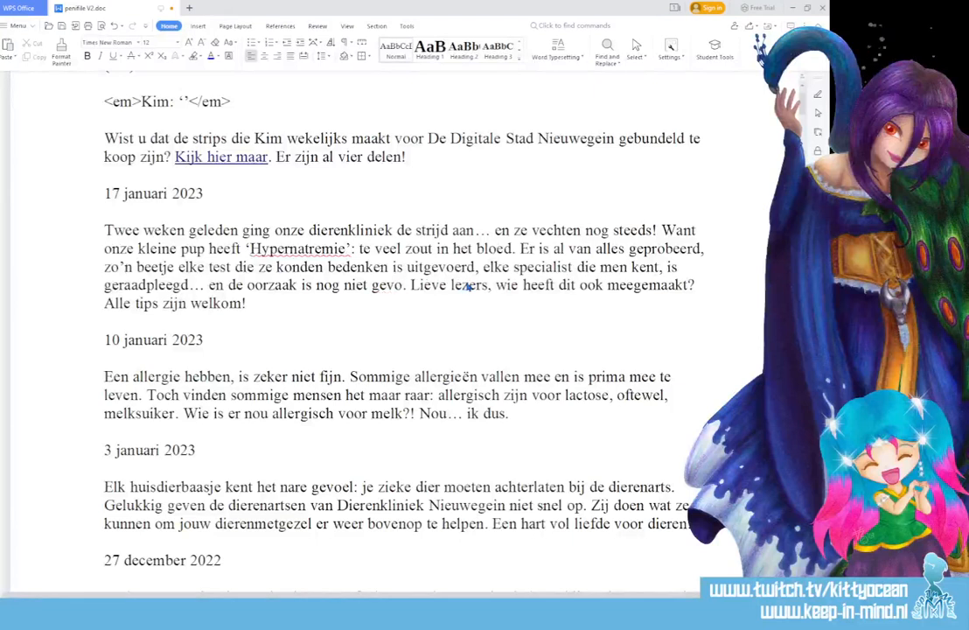
{"action": "key", "text": "BackSpace"}
{"action": "type", "text": "nden"}
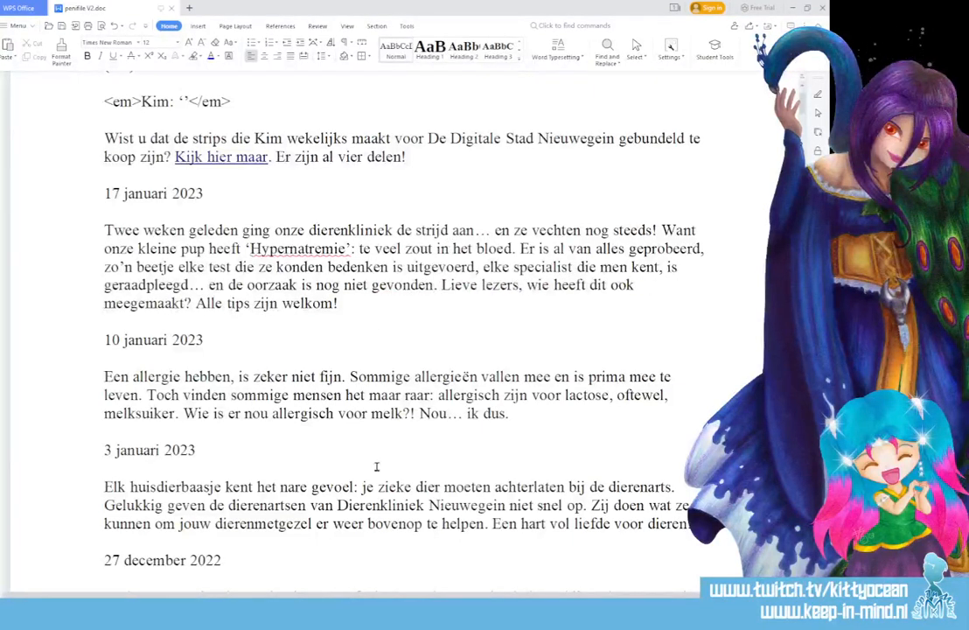
Check the spelling suggestion for the word "Hypernatremie" in the 17 januari 2023 entry, leaving the word as written
{"action": "right_click", "coordinate": [290, 248]}
{"action": "left_click", "coordinate": [290, 248]}
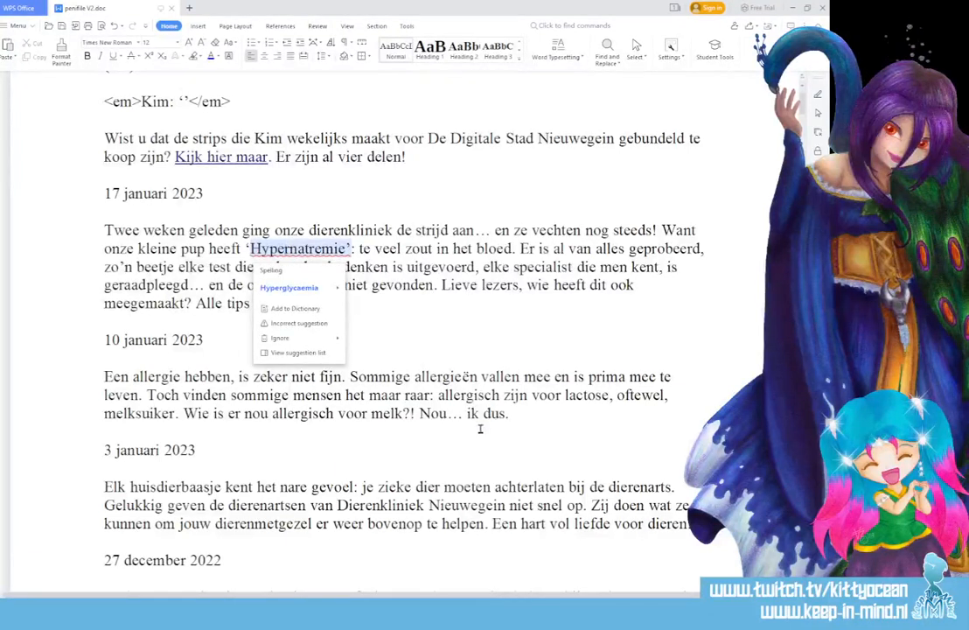
{"action": "left_click", "coordinate": [353, 429]}
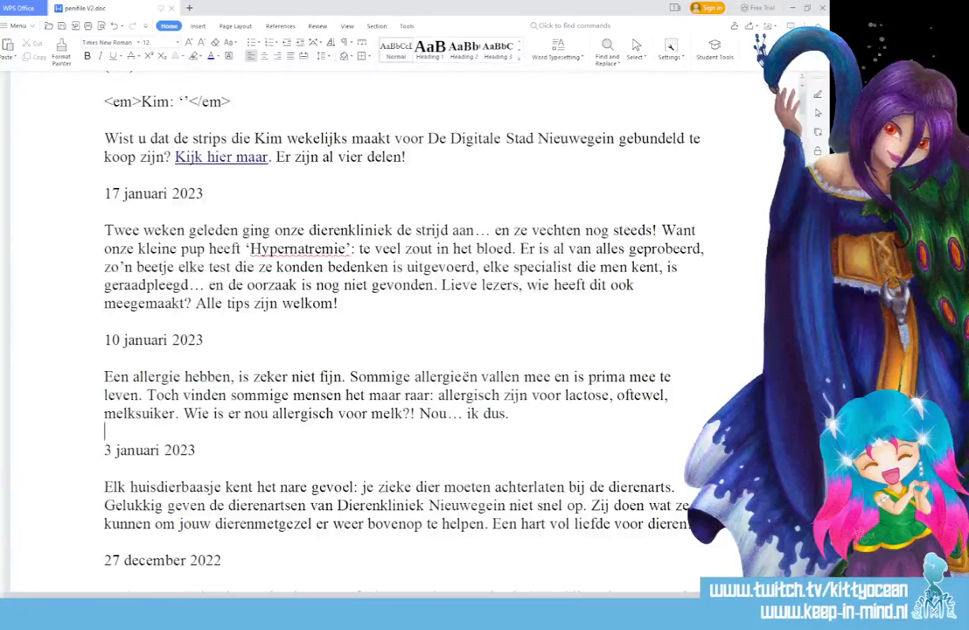
Switch to File Explorer and open the scans folder containing the fabric and pattern textures
{"action": "key", "text": "alt+Tab"}
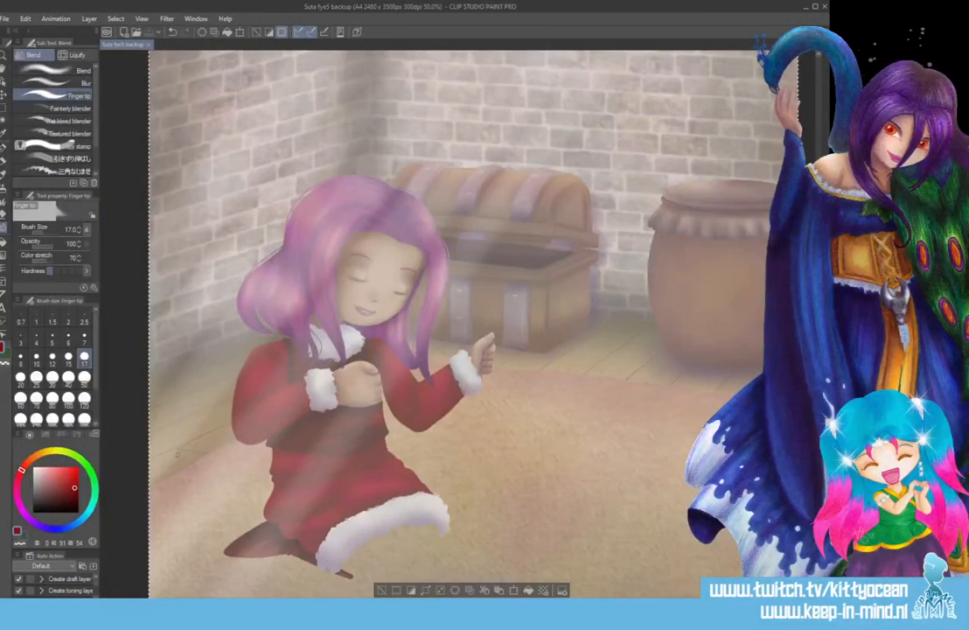
{"action": "left_click_drag", "start_coordinate": [154, 397], "coordinate": [158, 388]}
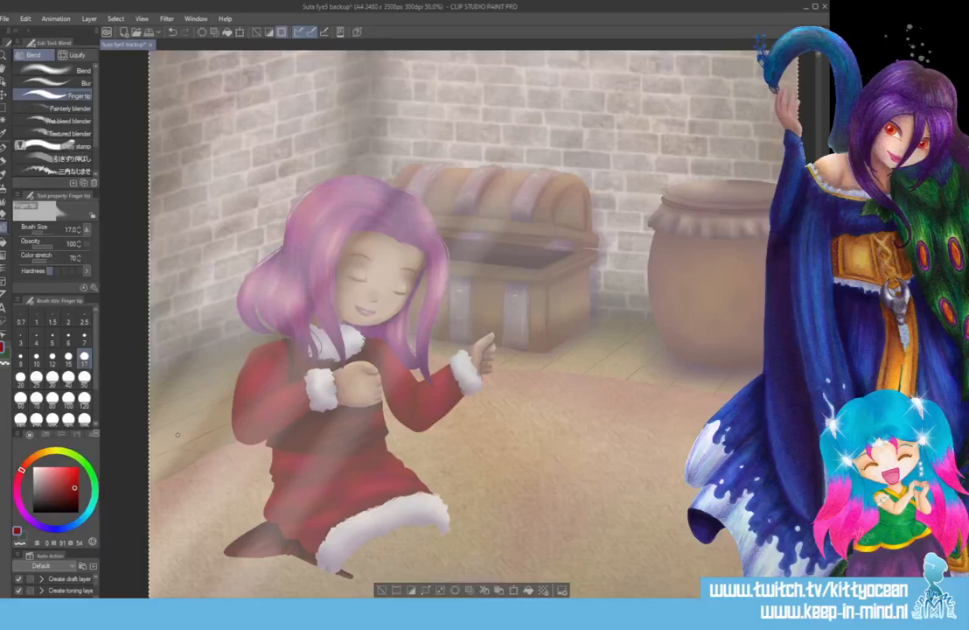
{"action": "key", "text": "super+e"}
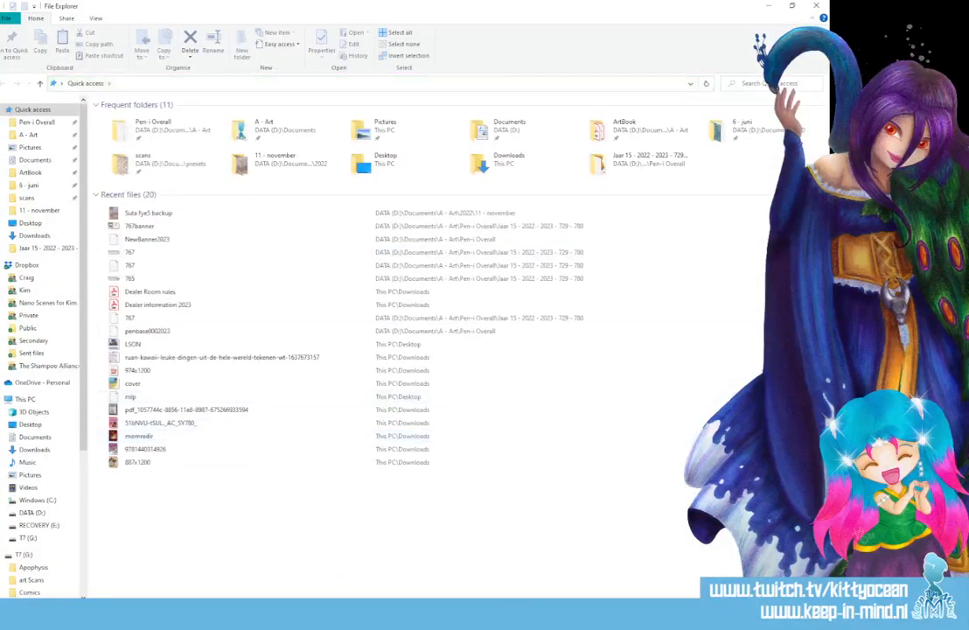
{"action": "key", "text": "alt+Tab"}
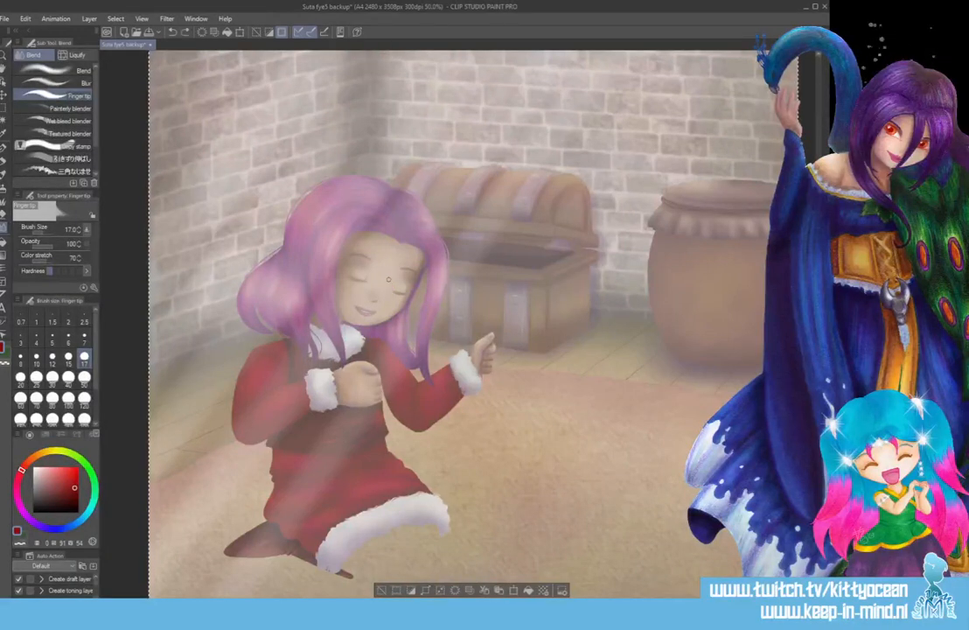
{"action": "key", "text": "alt+Tab"}
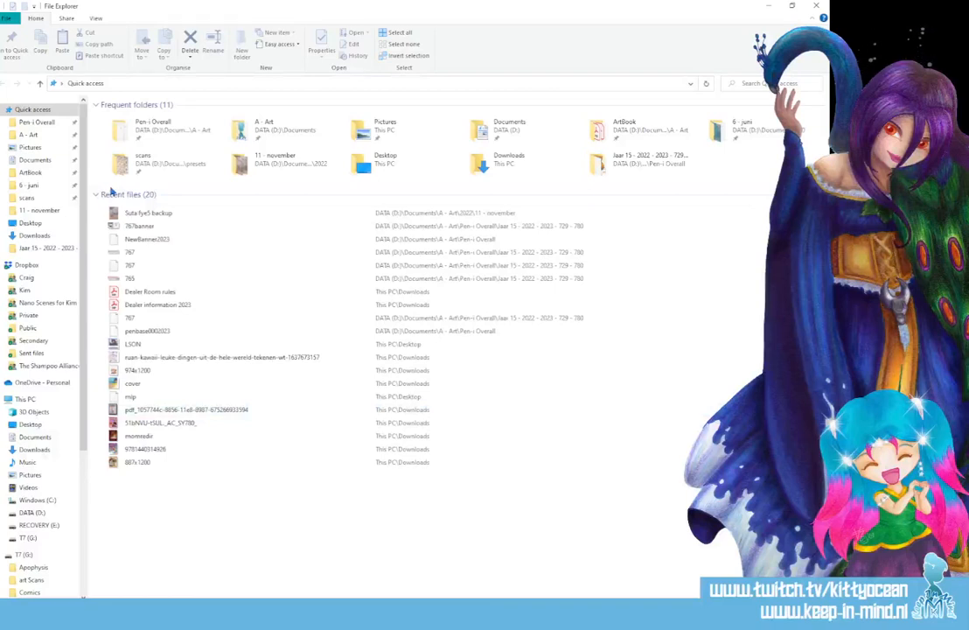
{"action": "double_click", "coordinate": [122, 163]}
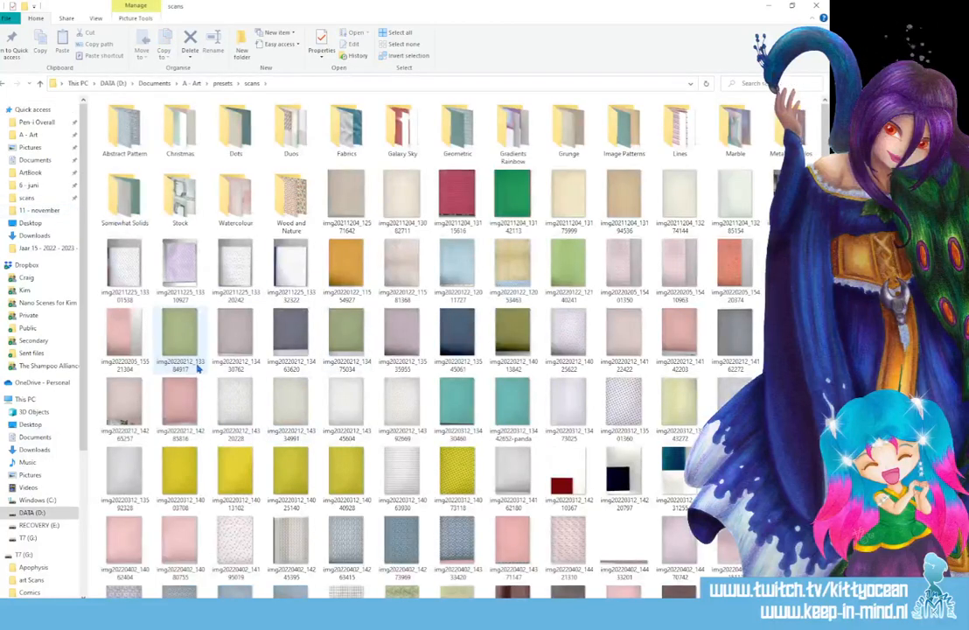
Preview several fabric scans in the scans folder and compare their weaves as a possible clothing texture
{"action": "left_click", "coordinate": [233, 274]}
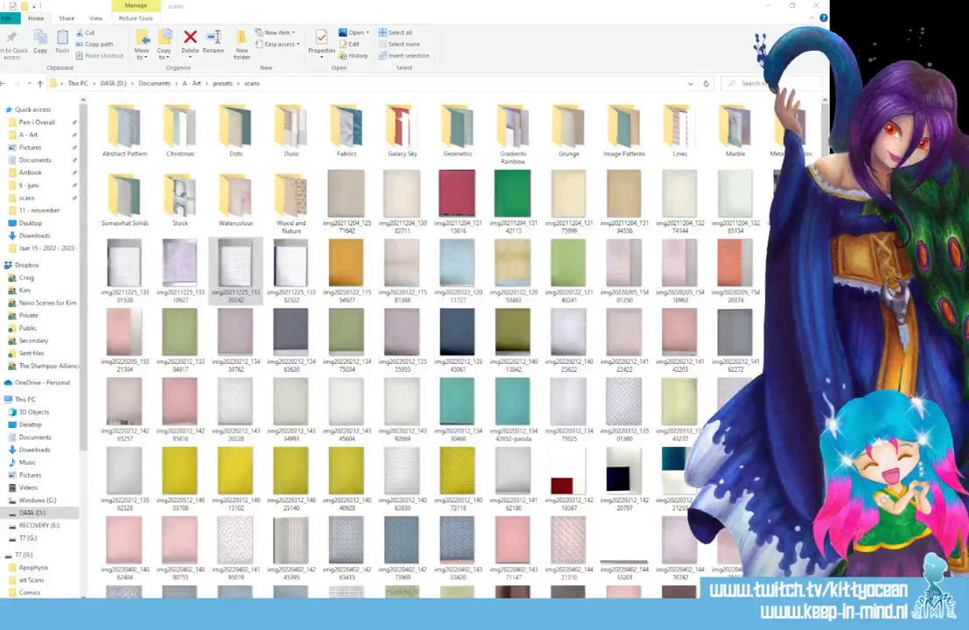
{"action": "key", "text": "alt+Tab"}
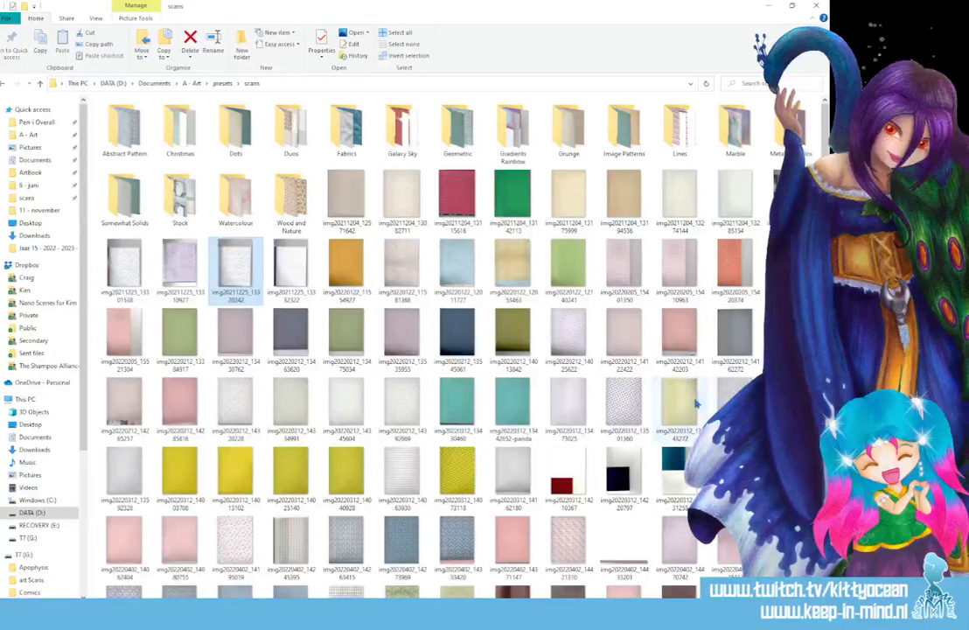
{"action": "left_click", "coordinate": [336, 202]}
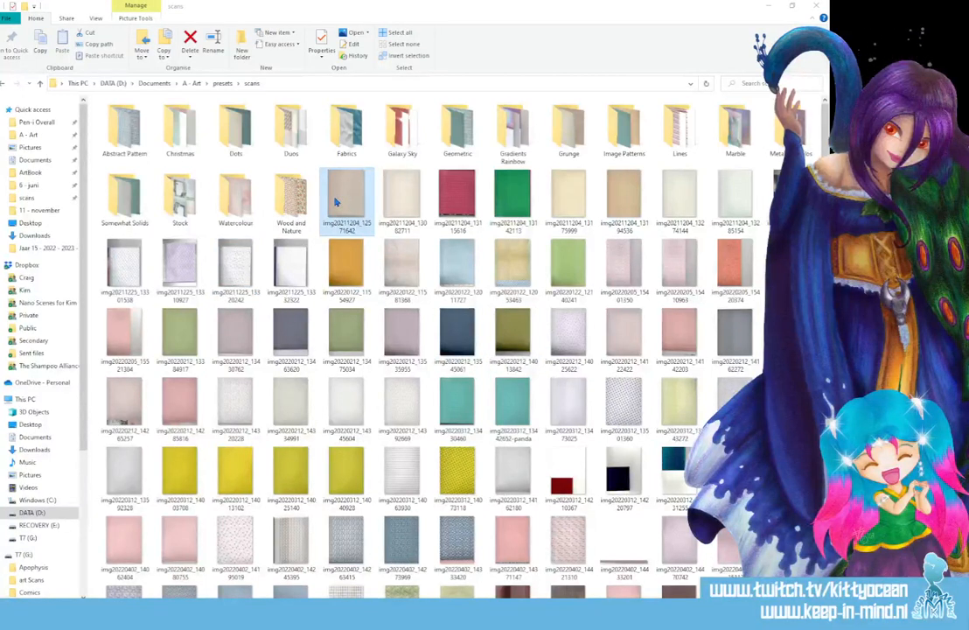
{"action": "key", "text": "alt+Tab"}
{"action": "key", "text": "alt+Tab"}
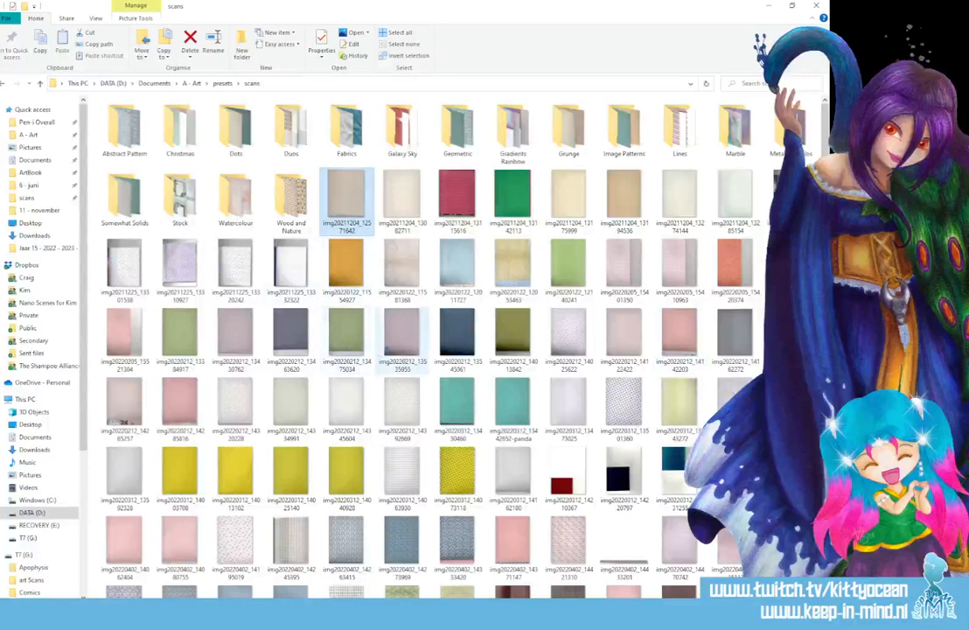
{"action": "left_click", "coordinate": [406, 291]}
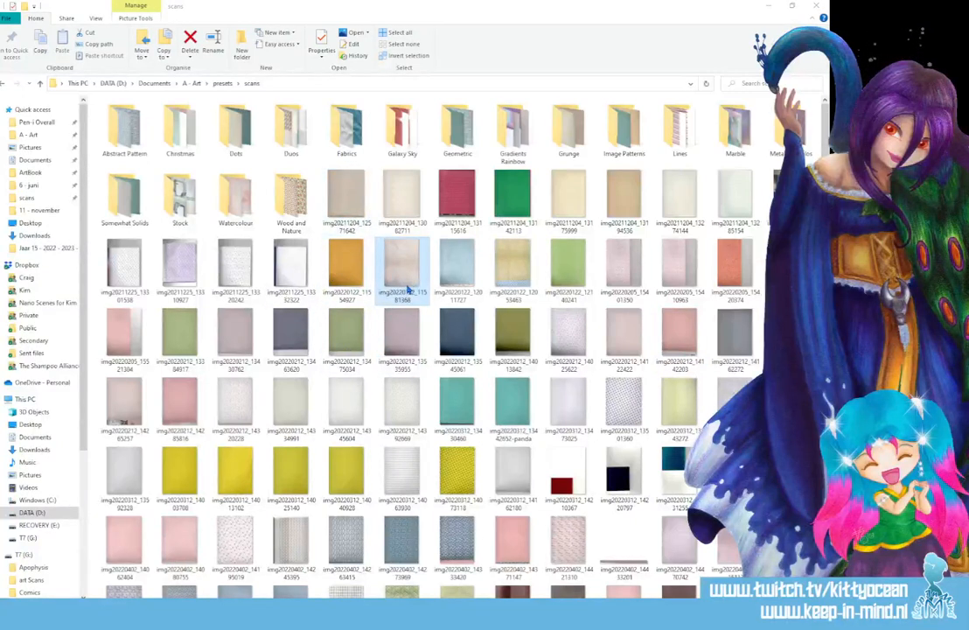
{"action": "left_click_drag", "start_coordinate": [409, 290], "coordinate": [350, 254]}
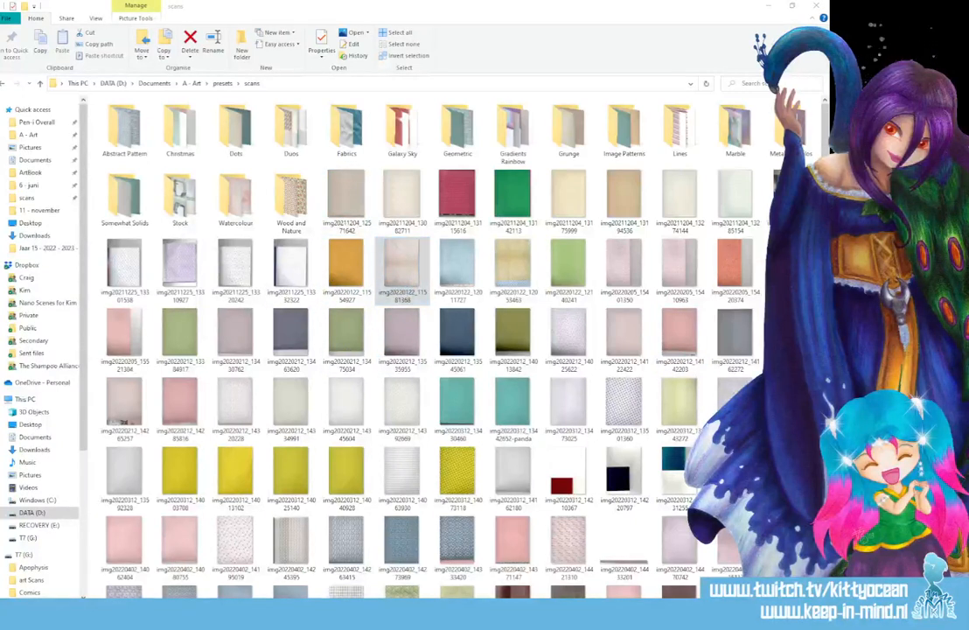
{"action": "left_click", "coordinate": [524, 278]}
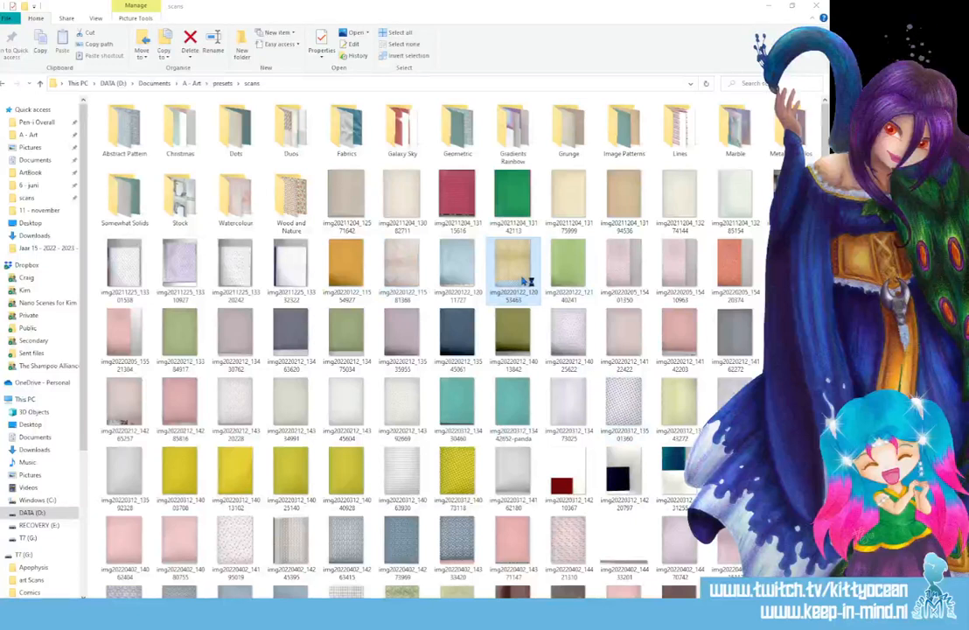
{"action": "left_click_drag", "start_coordinate": [523, 278], "coordinate": [444, 252]}
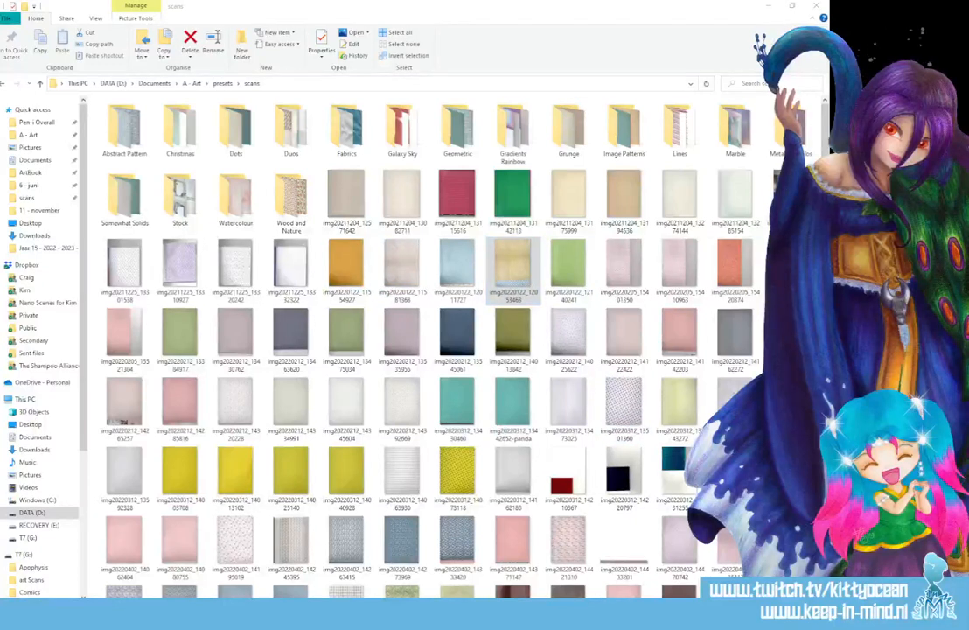
{"action": "key", "text": "alt+Tab"}
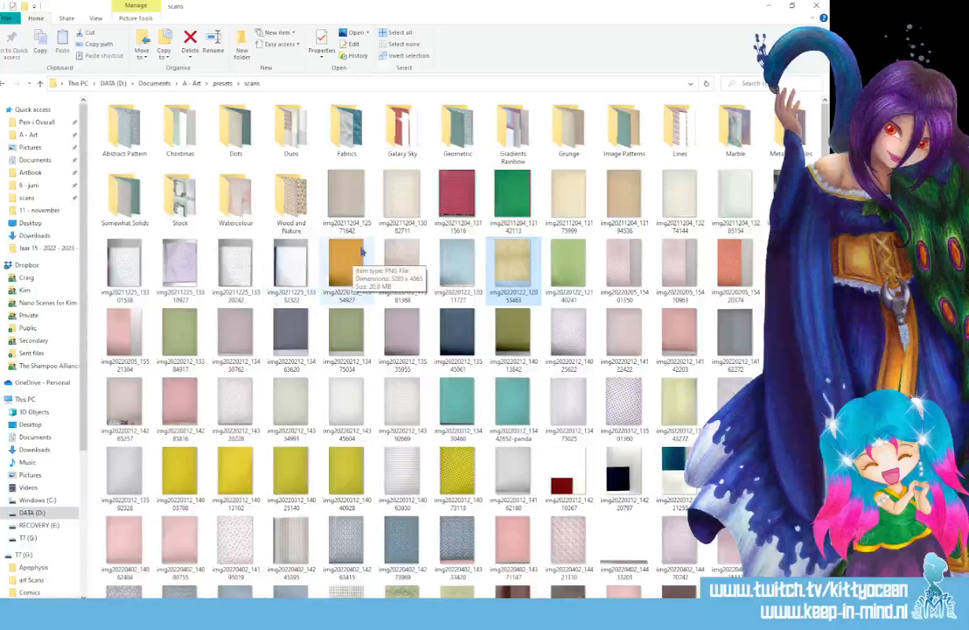
Copy the whole linen scan img20220122_11581368.png into the Suta fye5 backup illustration in Clip Studio Paint, clipped to the torso layer
{"action": "mouse_move", "coordinate": [401, 262]}
{"action": "left_mouse_down"}
{"action": "mouse_move", "coordinate": [456, 555]}
{"action": "mouse_move", "coordinate": [543, 619]}
{"action": "mouse_move", "coordinate": [479, 404]}
{"action": "mouse_move", "coordinate": [457, 412]}
{"action": "left_mouse_up"}
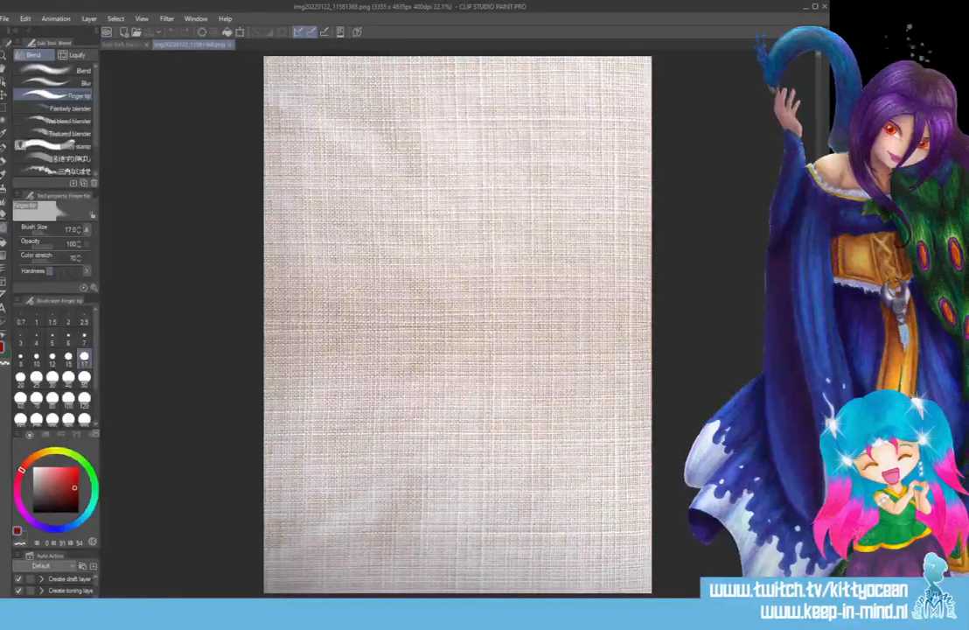
{"action": "key", "text": "ctrl+a"}
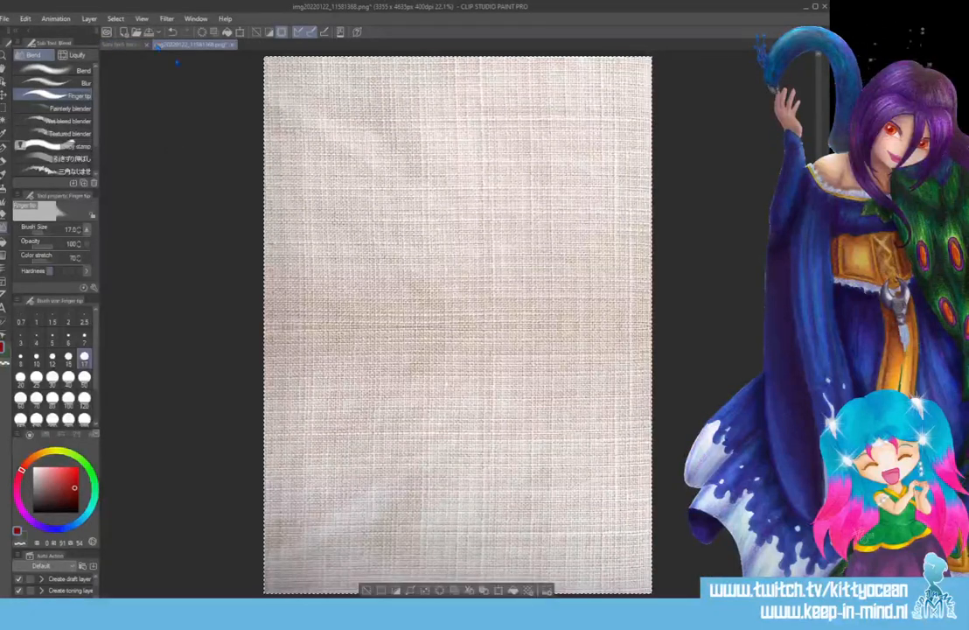
{"action": "left_click", "coordinate": [122, 44]}
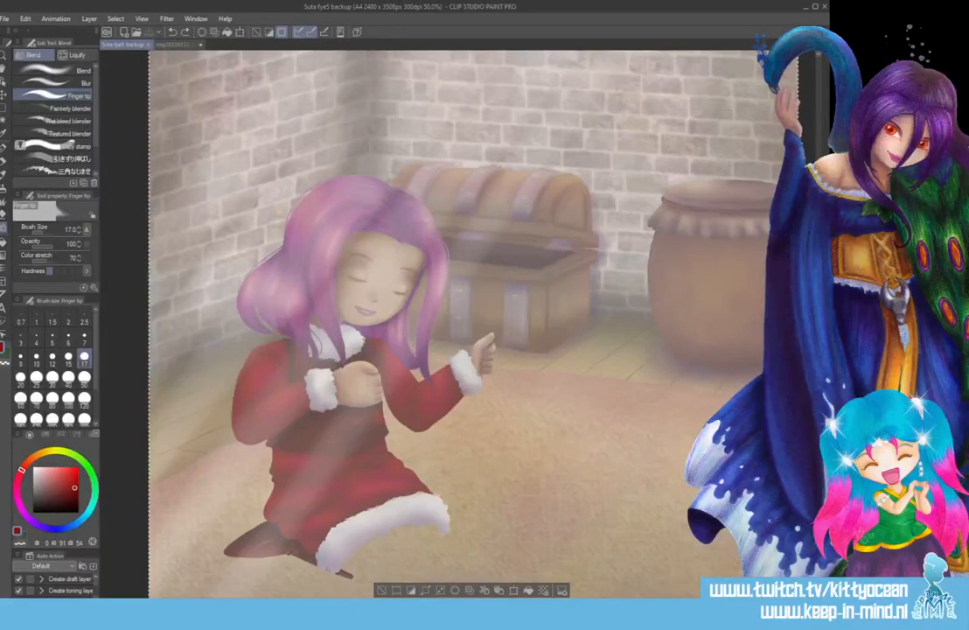
{"action": "key", "text": "ctrl+v"}
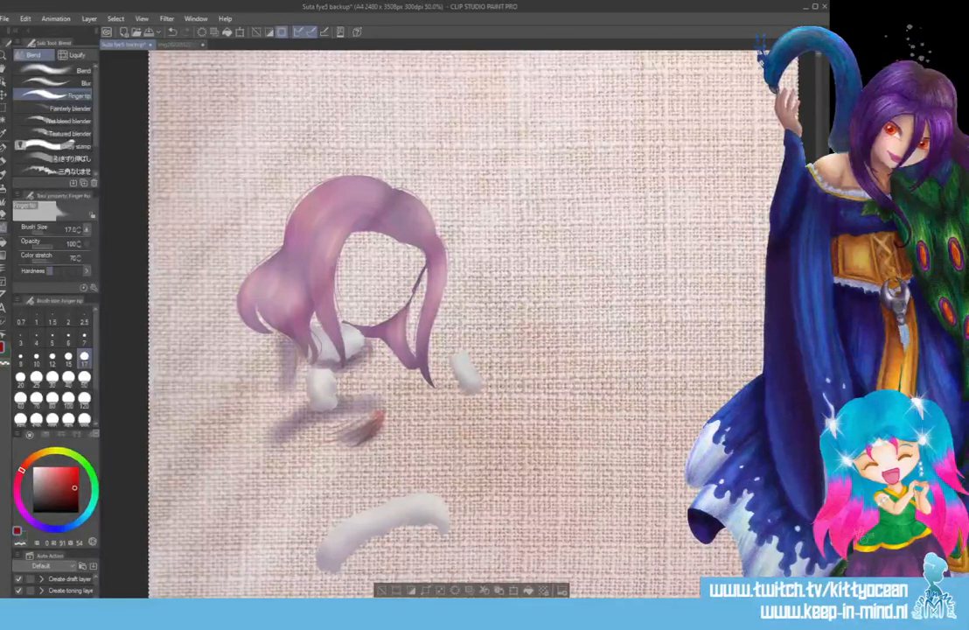
{"action": "key", "text": "ctrl+alt+g"}
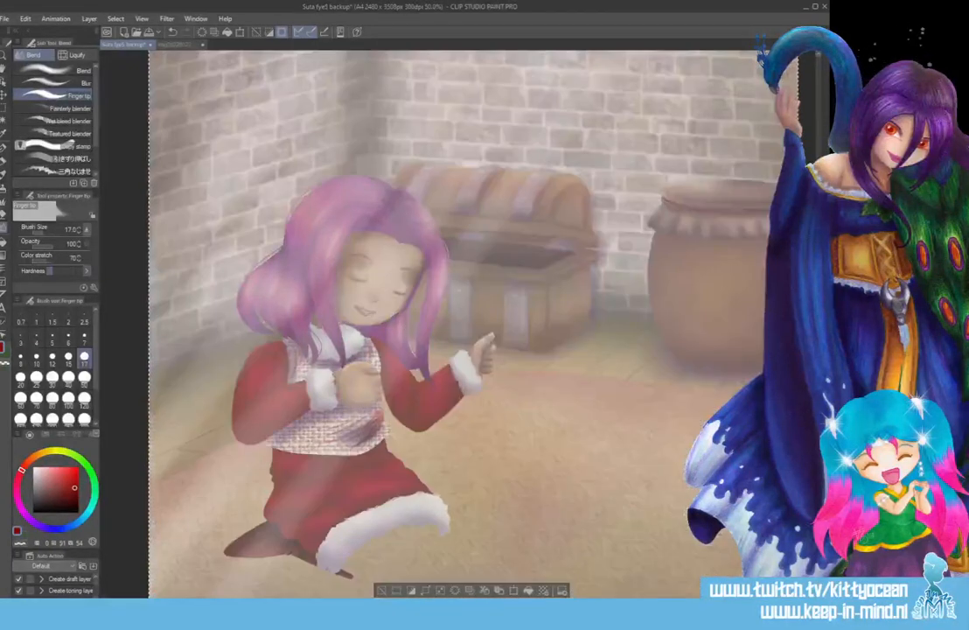
Shrink the pasted linen texture to just under half the canvas width, place it over the girl and compress its height
{"action": "key", "text": "ctrl+minus"}
{"action": "key", "text": "ctrl+minus"}
{"action": "key", "text": "ctrl+minus"}
{"action": "key", "text": "ctrl+minus"}
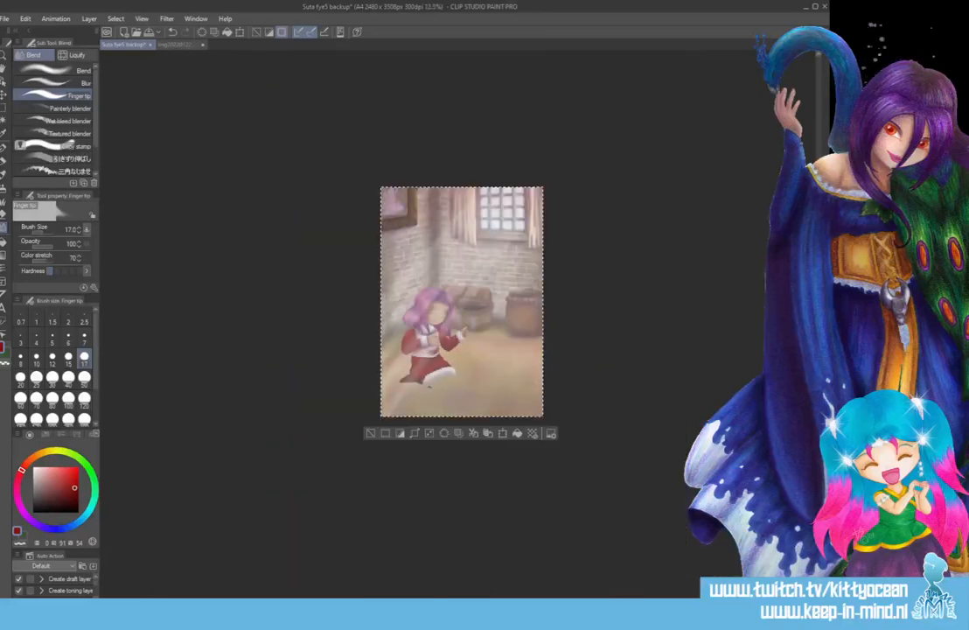
{"action": "key", "text": "ctrl+plus"}
{"action": "key", "text": "ctrl+plus"}
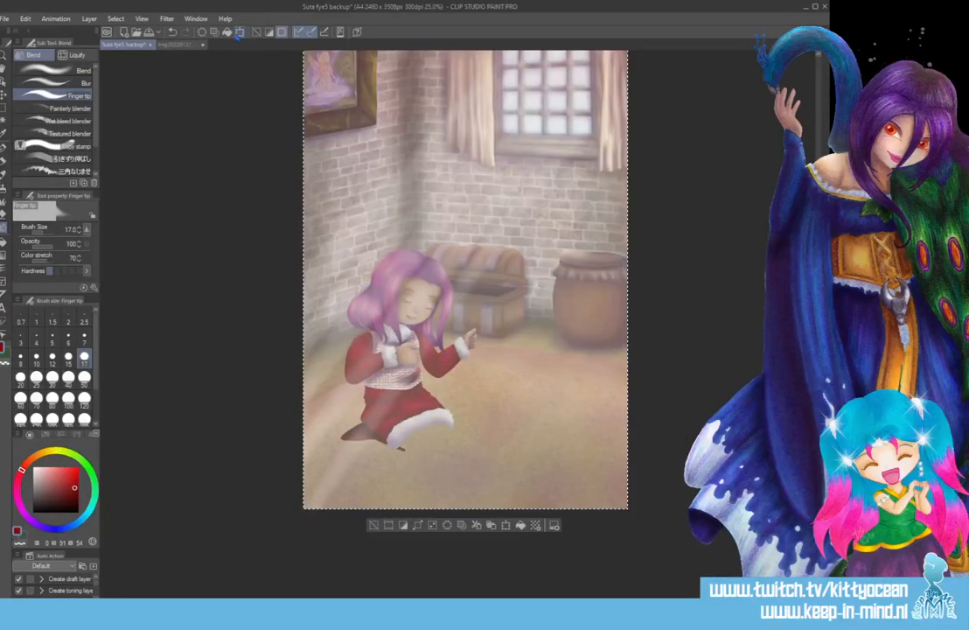
{"action": "left_click", "coordinate": [238, 33]}
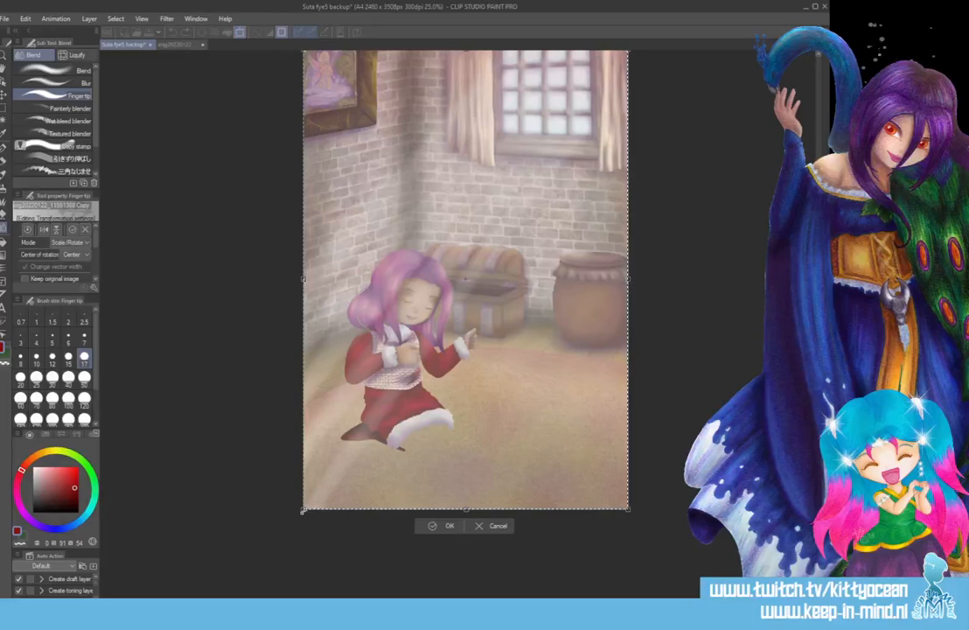
{"action": "left_click_drag", "start_coordinate": [302, 511], "coordinate": [480, 296]}
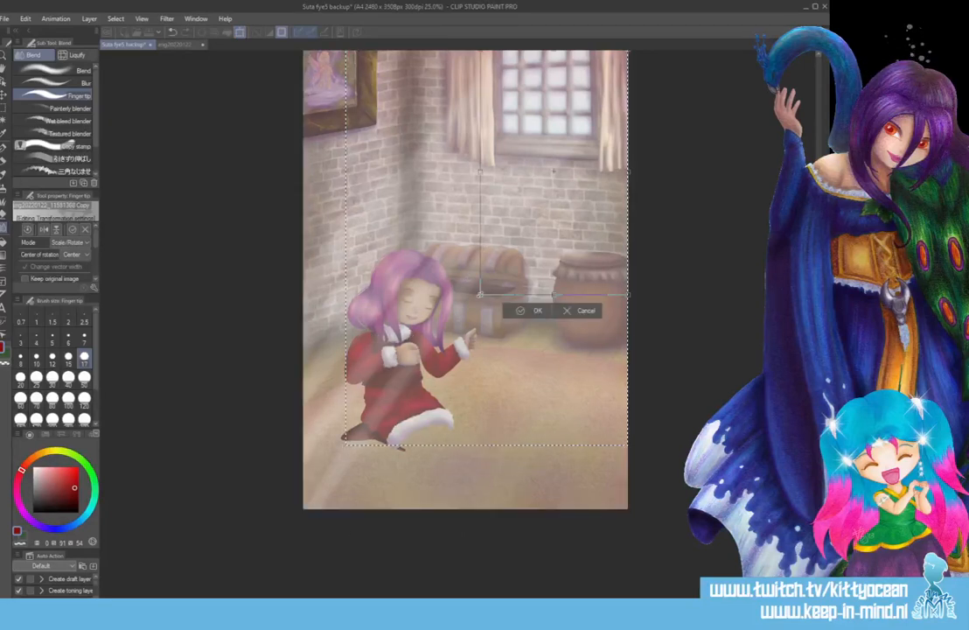
{"action": "left_click_drag", "start_coordinate": [567, 195], "coordinate": [404, 354]}
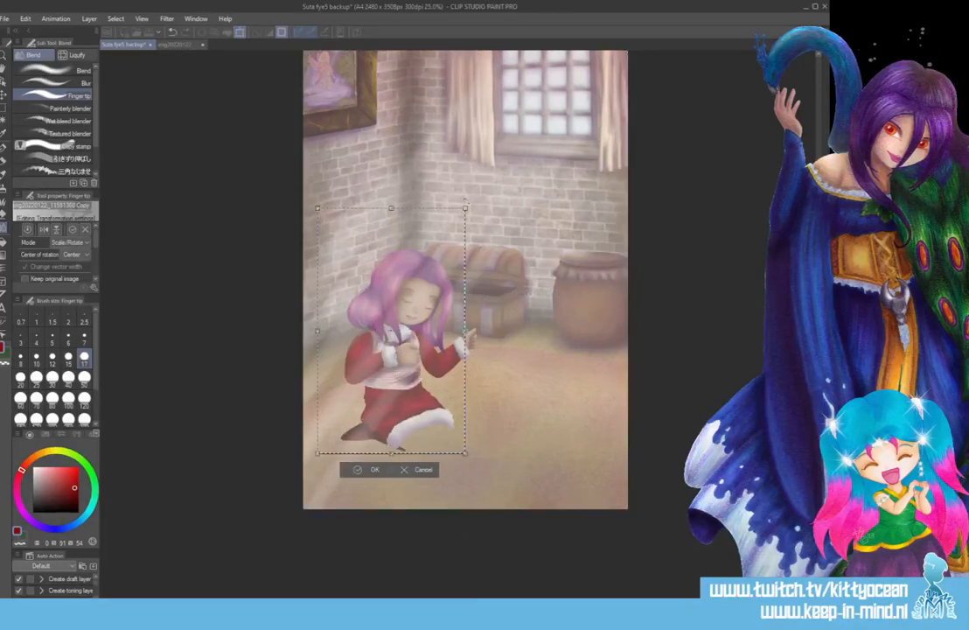
{"action": "left_click_drag", "start_coordinate": [391, 208], "coordinate": [391, 288]}
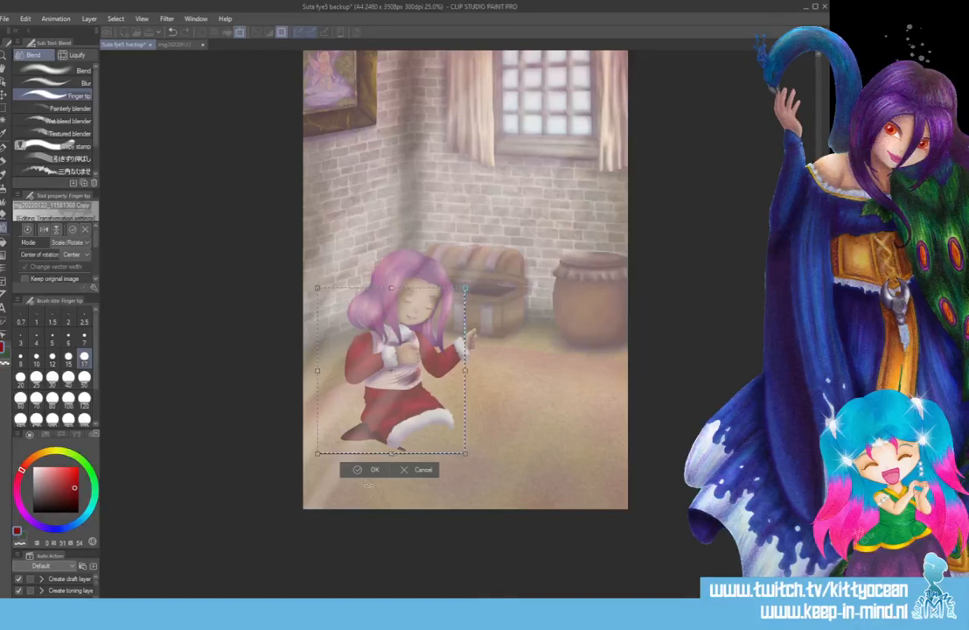
{"action": "left_click", "coordinate": [375, 470]}
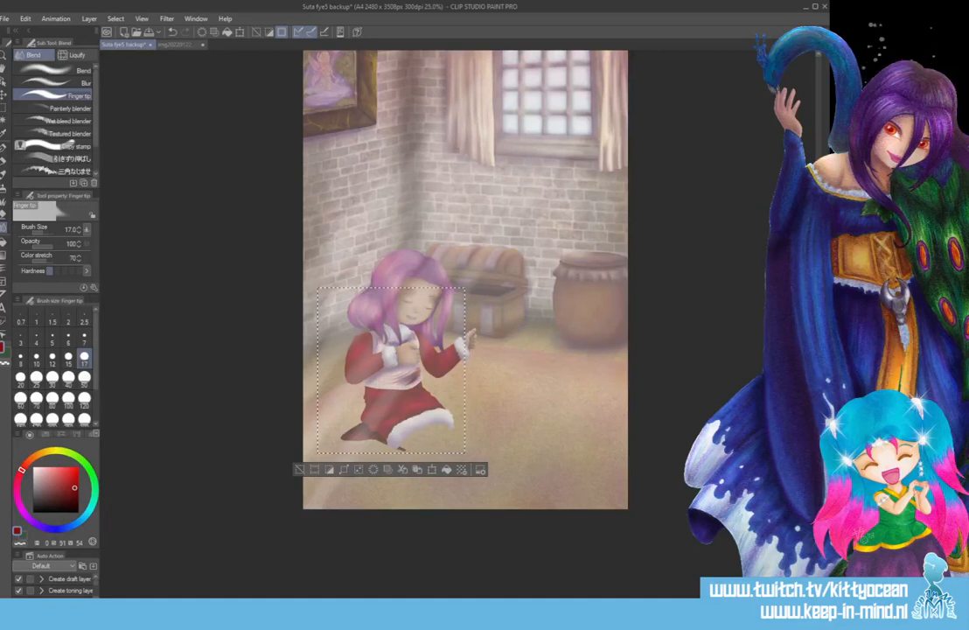
Blend the clipped linen texture into the dark red of the girl's torso
{"action": "key", "text": "ctrl+plus"}
{"action": "key", "text": "ctrl+plus"}
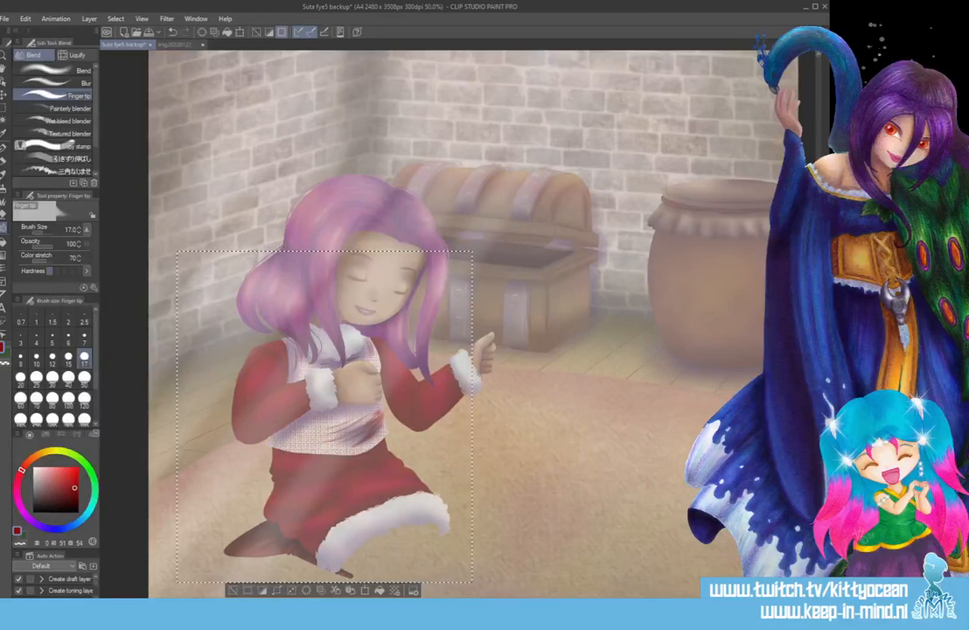
{"action": "key", "text": "ctrl+z"}
{"action": "key", "text": "ctrl+z"}
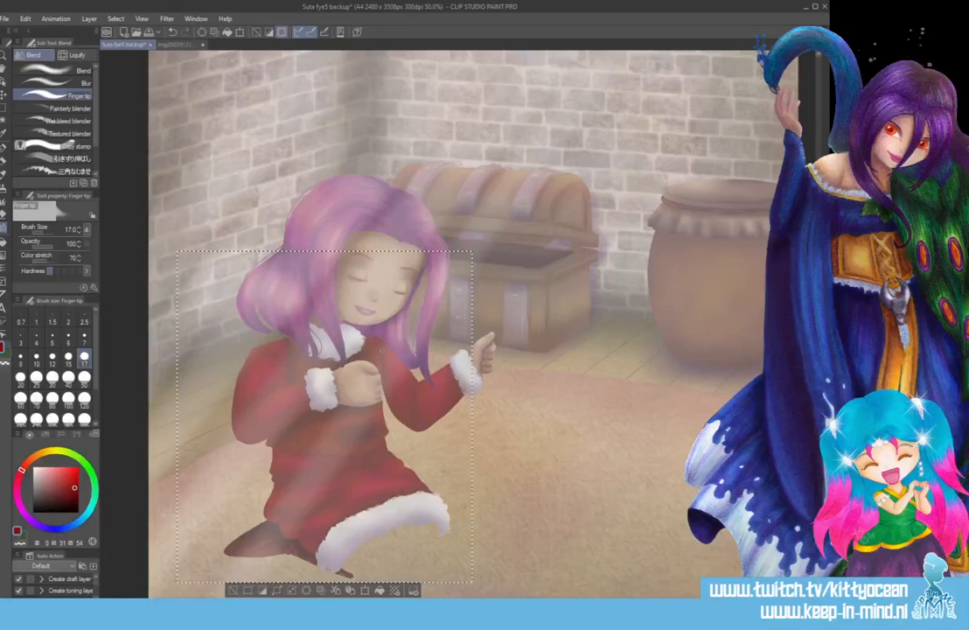
Rotate the linen texture slightly counterclockwise to follow the tilt of the girl's torso
{"action": "left_click", "coordinate": [4, 92]}
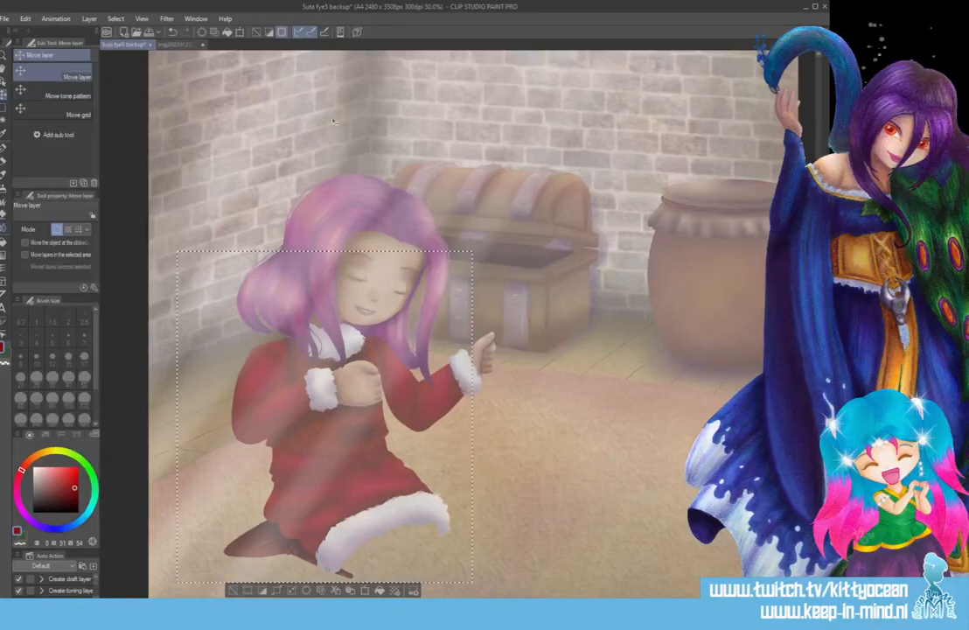
{"action": "key", "text": "ctrl+t"}
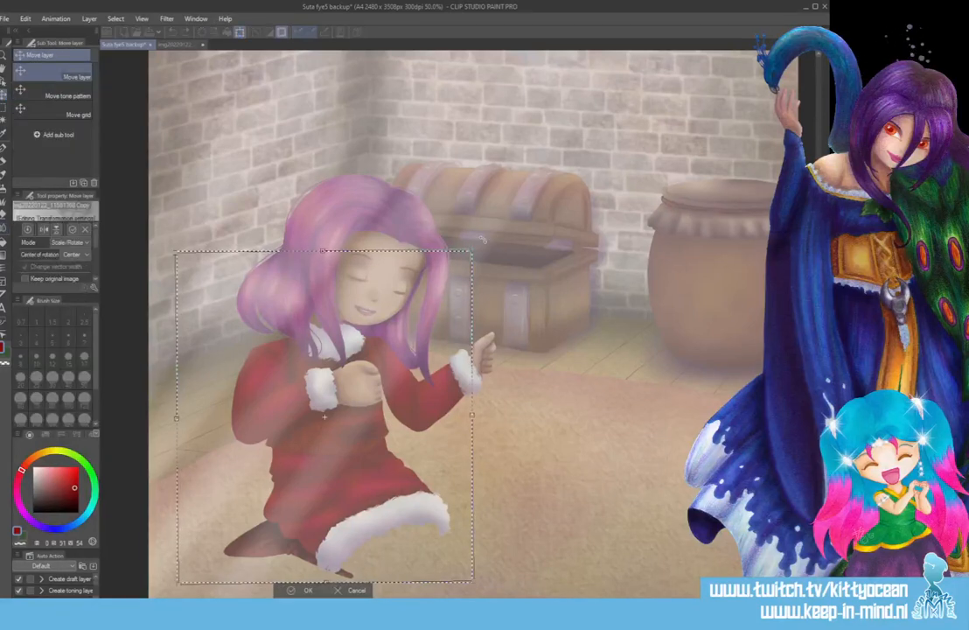
{"action": "left_click_drag", "start_coordinate": [482, 239], "coordinate": [467, 210]}
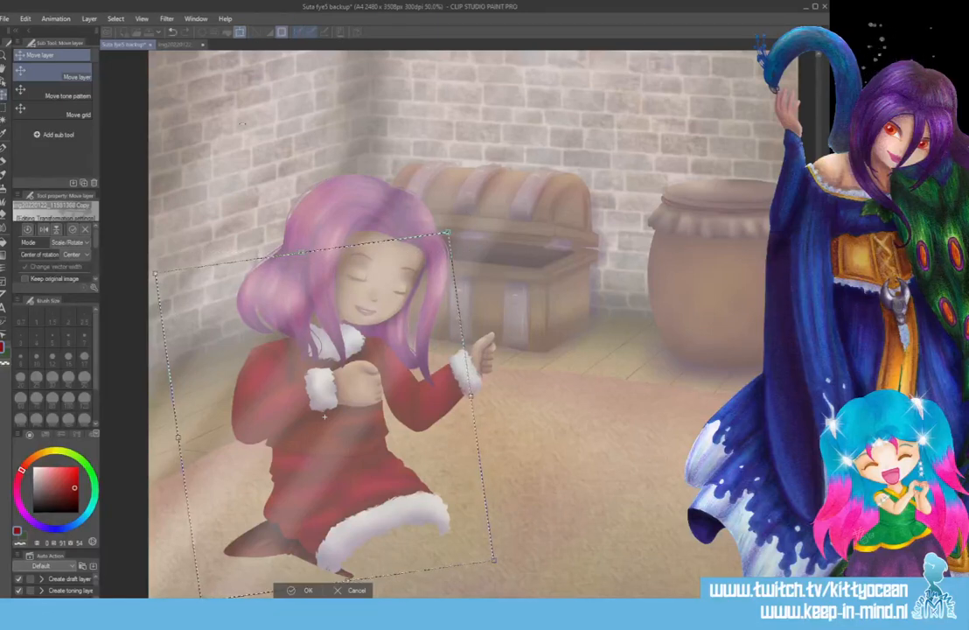
{"action": "left_click", "coordinate": [310, 590]}
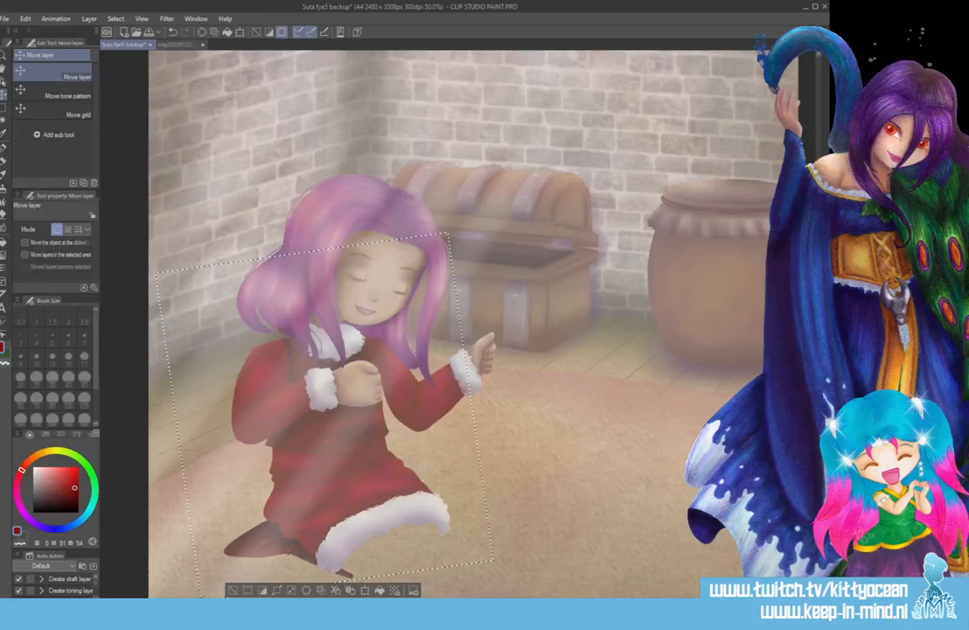
Save the illustration and merge the linen texture with the layer below it
{"action": "key", "text": "ctrl+s"}
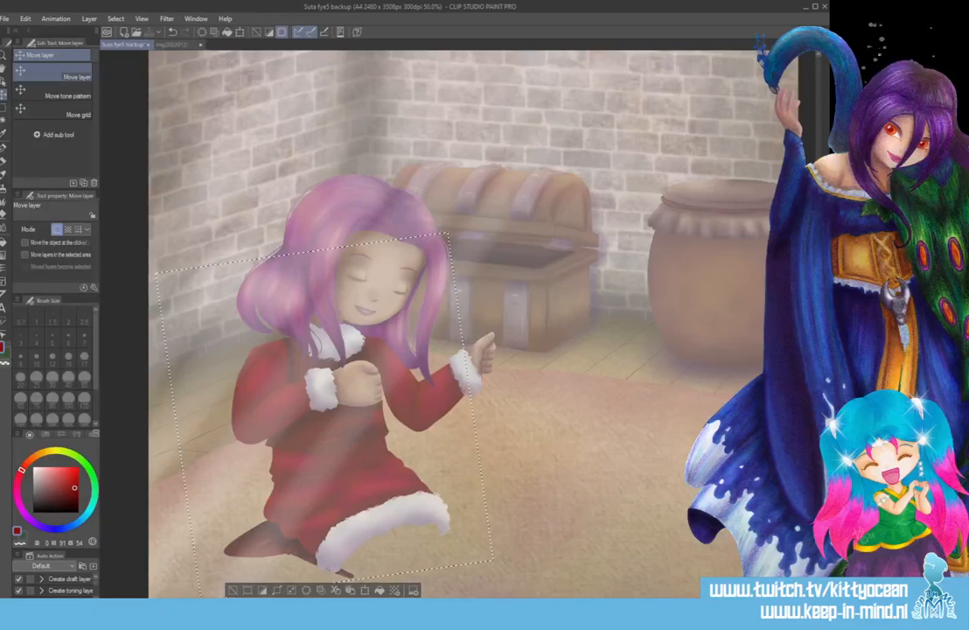
{"action": "key", "text": "ctrl+e"}
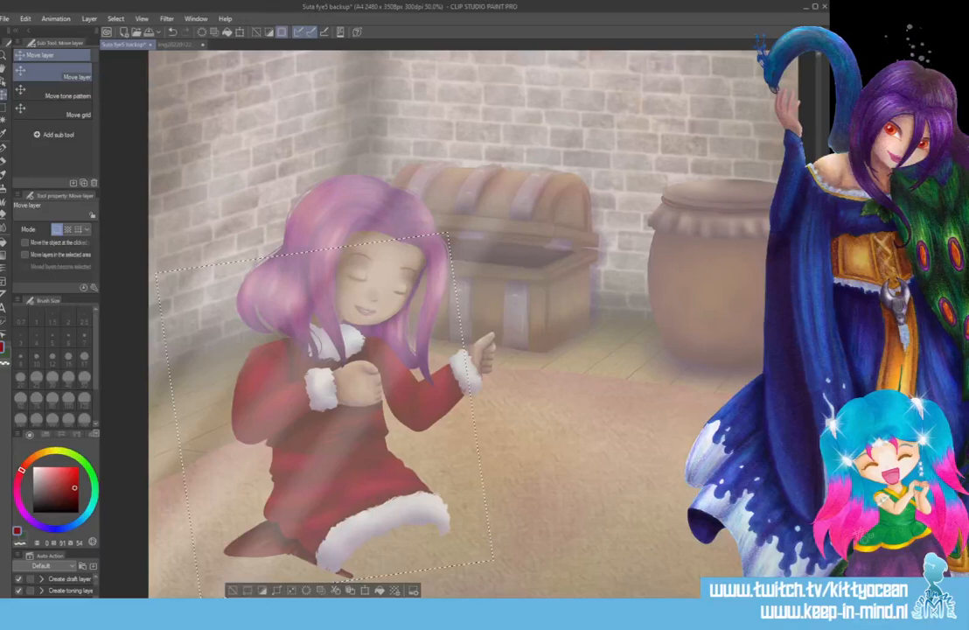
Save the illustration and clear the selection around the girl
{"action": "key", "text": "ctrl+s"}
{"action": "key", "text": "ctrl+d"}
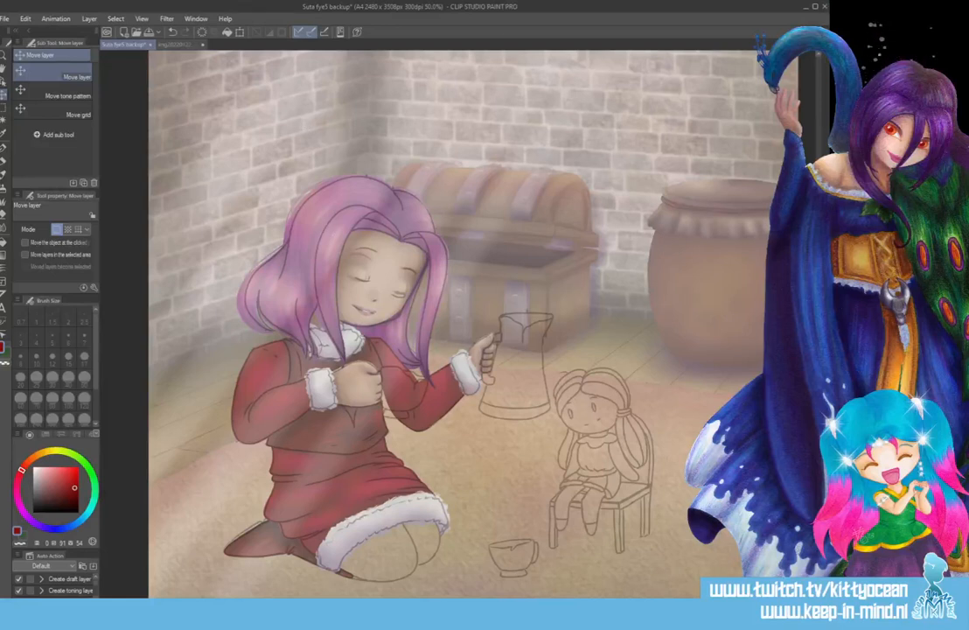
Fill the outlined legs below the skirt's white fur trim with flat grey, referring only to the editing layer
{"action": "key", "text": "ctrl+plus"}
{"action": "key", "text": "ctrl+plus"}
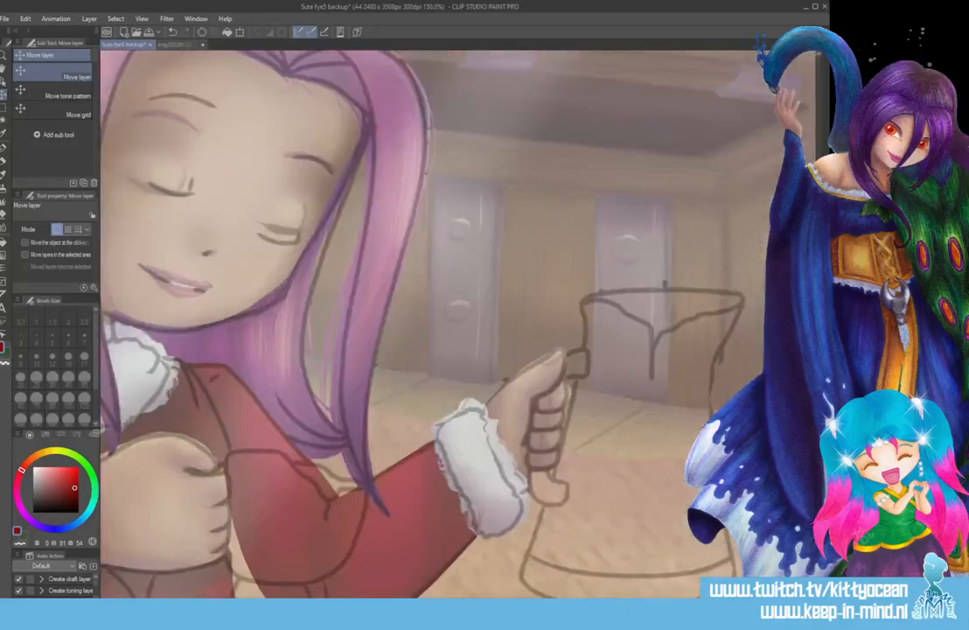
{"action": "scroll", "coordinate": [437, 324], "scroll_direction": "down", "scroll_amount": 10}
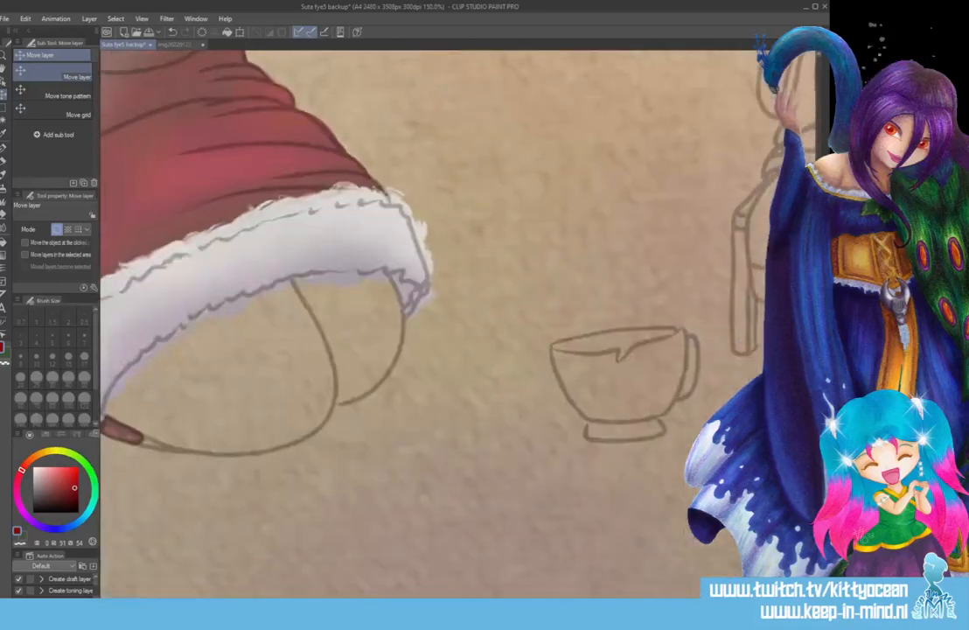
{"action": "left_click_drag", "start_coordinate": [569, 600], "coordinate": [502, 599]}
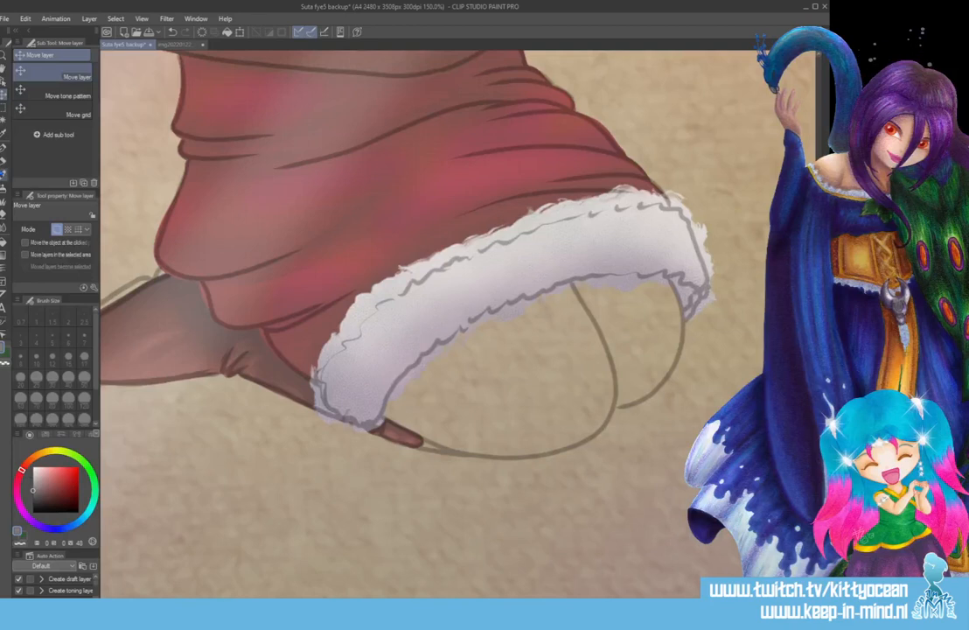
{"action": "left_click", "coordinate": [3, 150]}
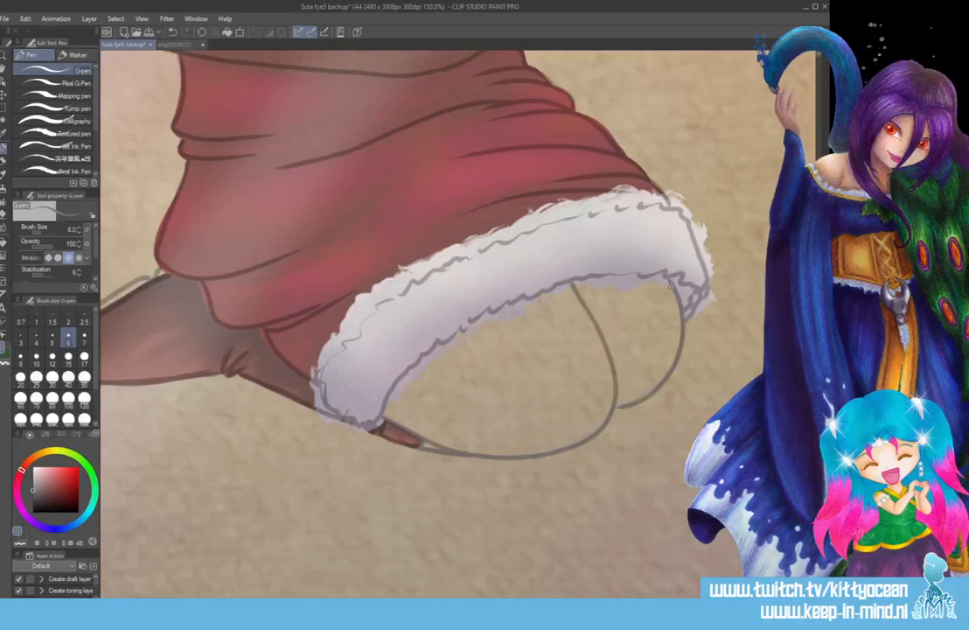
{"action": "key", "text": "g"}
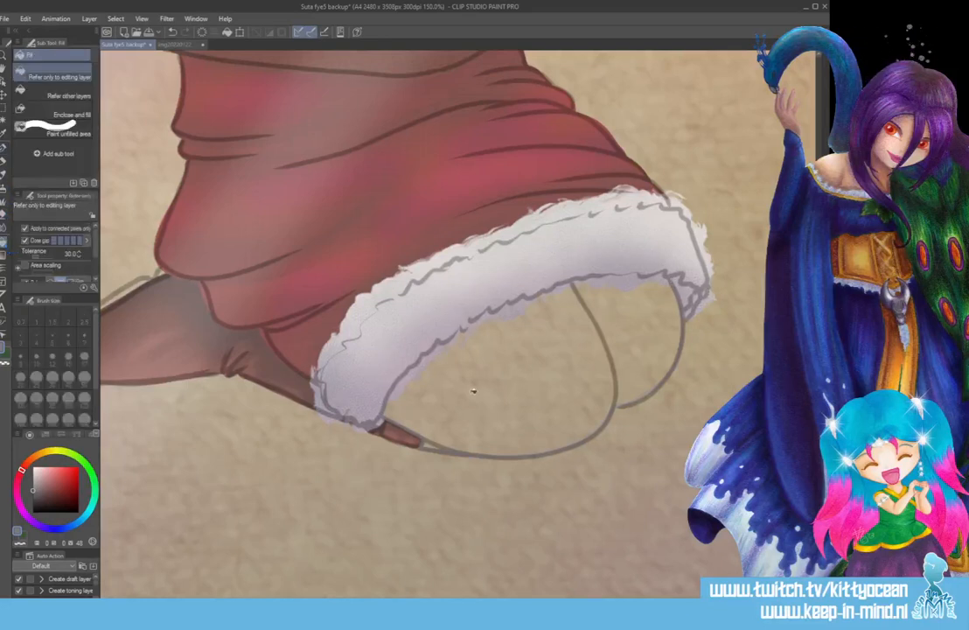
{"action": "left_click", "coordinate": [472, 391]}
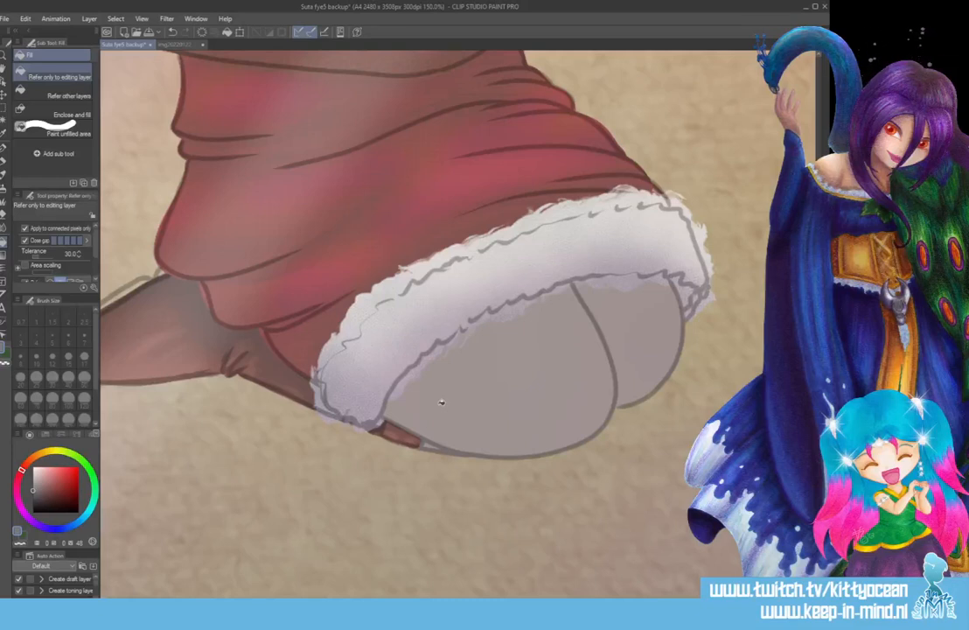
{"action": "left_click_drag", "start_coordinate": [441, 402], "coordinate": [716, 407]}
{"action": "key", "text": "p"}
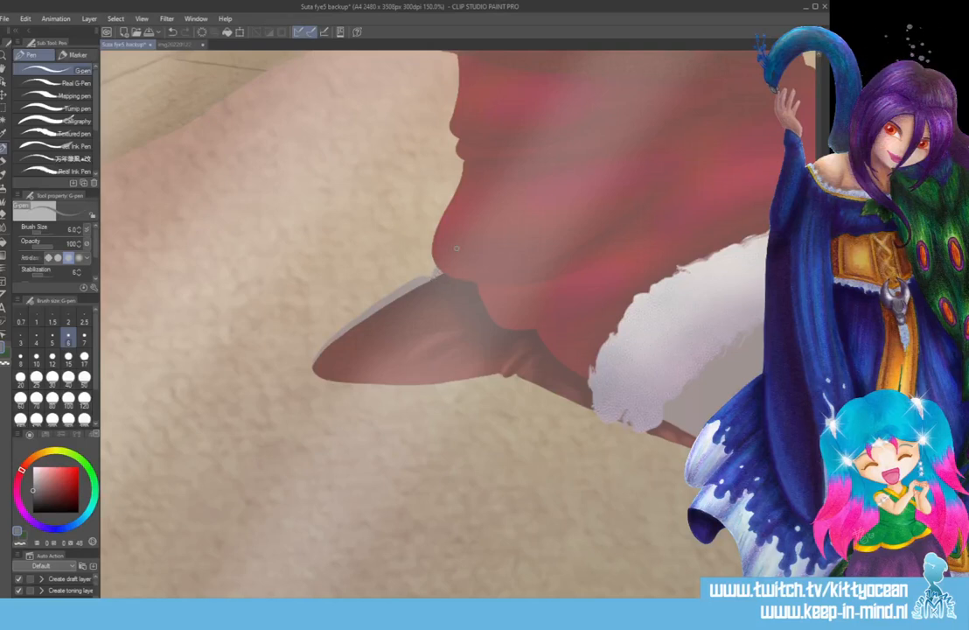
Draw darker grey shadows along the gap between the legs, their lower edges and beneath the fur trim with the size 15 G-pen
{"action": "left_click_drag", "start_coordinate": [411, 604], "coordinate": [534, 604]}
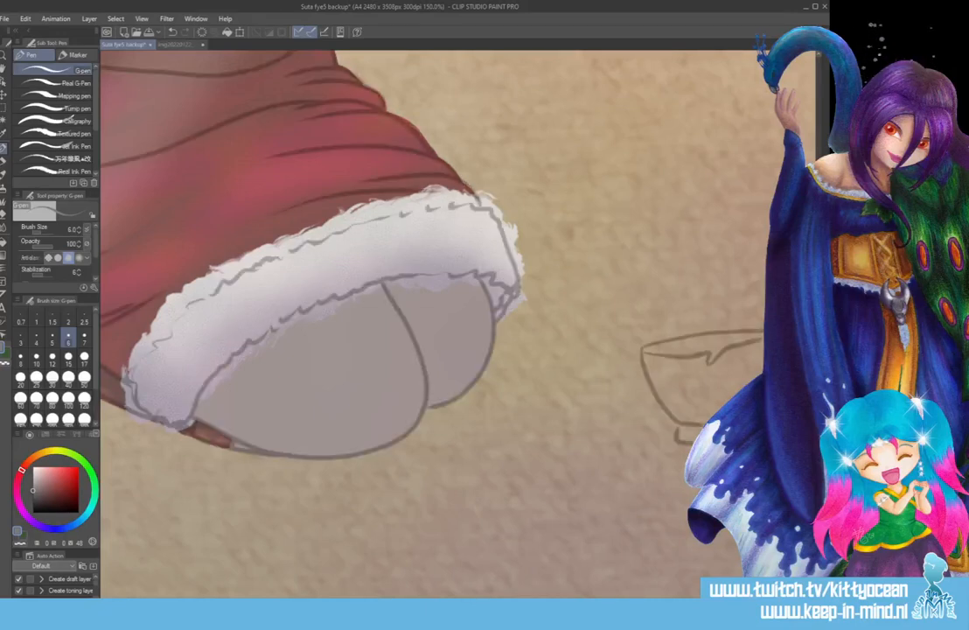
{"action": "left_click", "coordinate": [33, 500]}
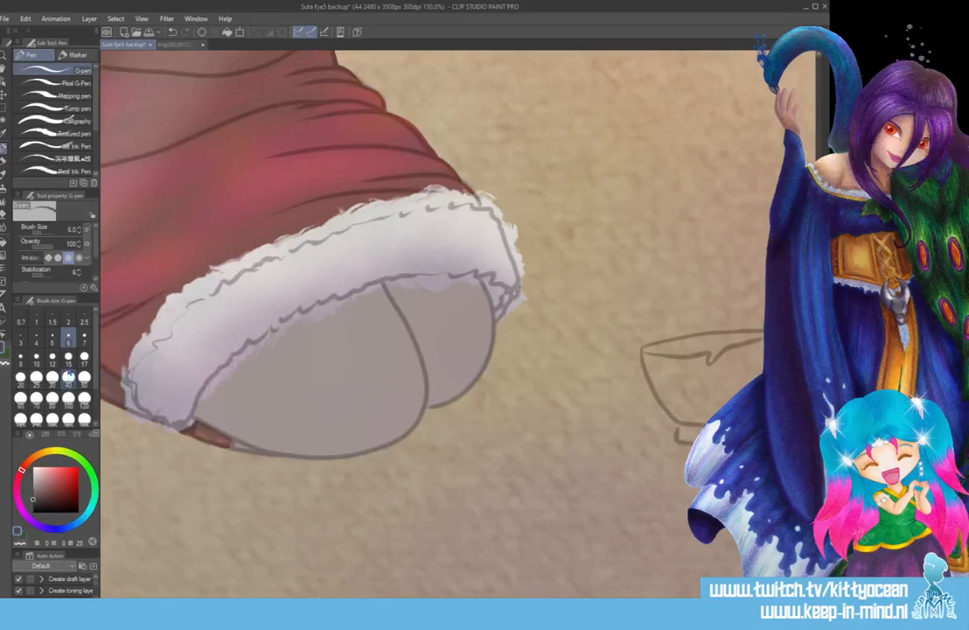
{"action": "left_click", "coordinate": [68, 361]}
{"action": "mouse_move", "coordinate": [385, 285]}
{"action": "left_mouse_down"}
{"action": "mouse_move", "coordinate": [425, 356]}
{"action": "mouse_move", "coordinate": [429, 401]}
{"action": "mouse_move", "coordinate": [456, 395]}
{"action": "left_mouse_up"}
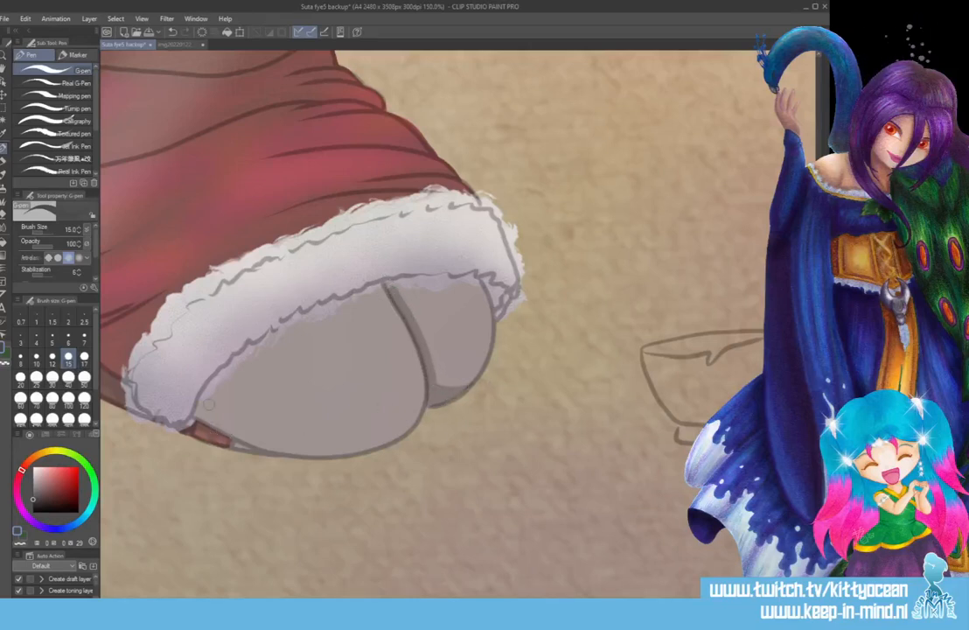
{"action": "left_click_drag", "start_coordinate": [194, 409], "coordinate": [288, 455]}
{"action": "left_click_drag", "start_coordinate": [227, 441], "coordinate": [255, 449]}
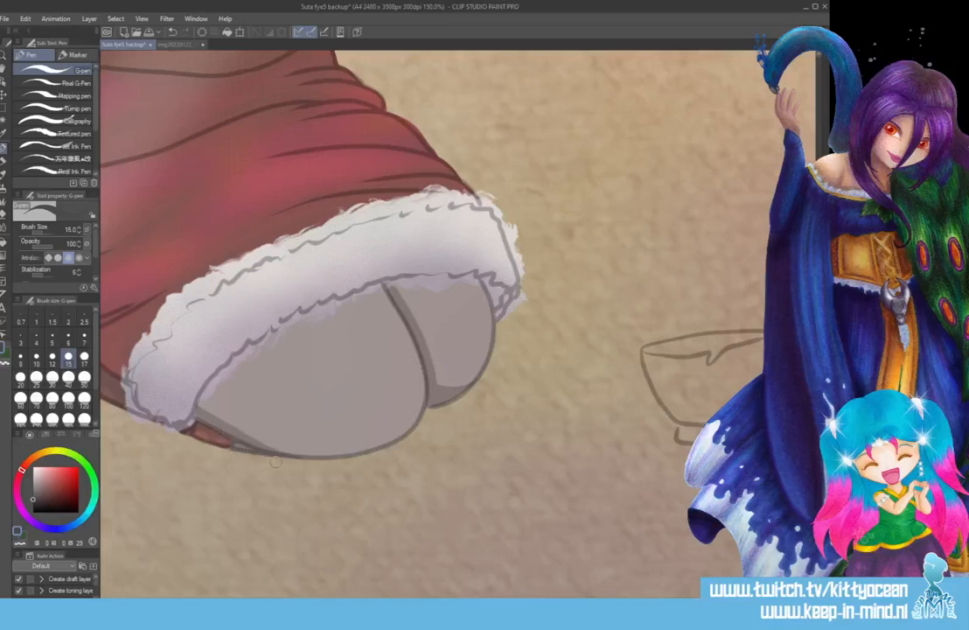
{"action": "mouse_move", "coordinate": [324, 451]}
{"action": "left_mouse_down"}
{"action": "mouse_move", "coordinate": [431, 434]}
{"action": "mouse_move", "coordinate": [433, 417]}
{"action": "mouse_move", "coordinate": [394, 439]}
{"action": "mouse_move", "coordinate": [353, 450]}
{"action": "left_mouse_up"}
{"action": "left_click_drag", "start_coordinate": [221, 417], "coordinate": [231, 378]}
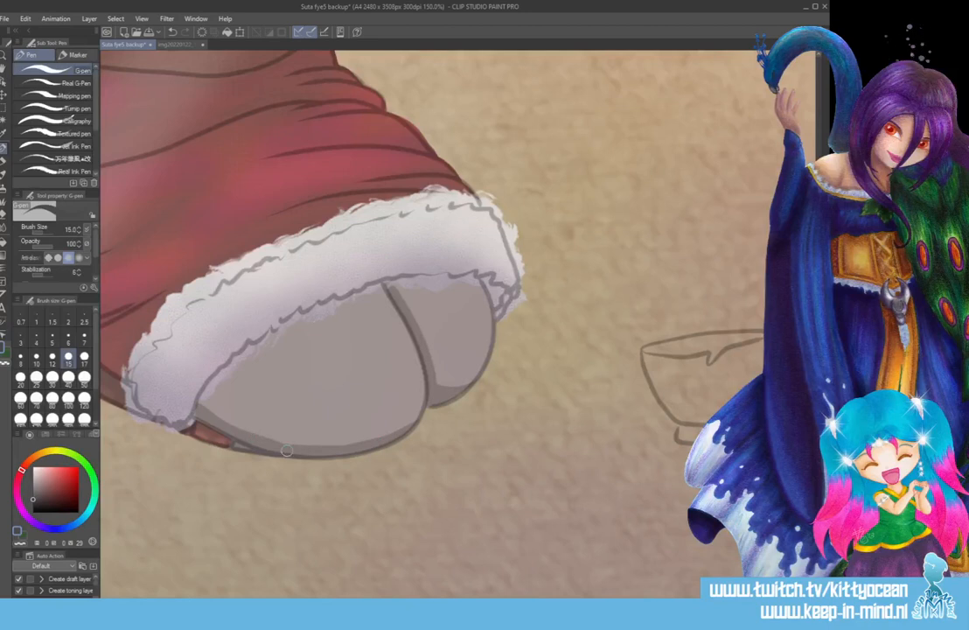
{"action": "mouse_move", "coordinate": [209, 322]}
{"action": "left_mouse_down"}
{"action": "mouse_move", "coordinate": [280, 268]}
{"action": "mouse_move", "coordinate": [343, 245]}
{"action": "mouse_move", "coordinate": [382, 246]}
{"action": "left_mouse_up"}
{"action": "left_click_drag", "start_coordinate": [437, 282], "coordinate": [497, 288]}
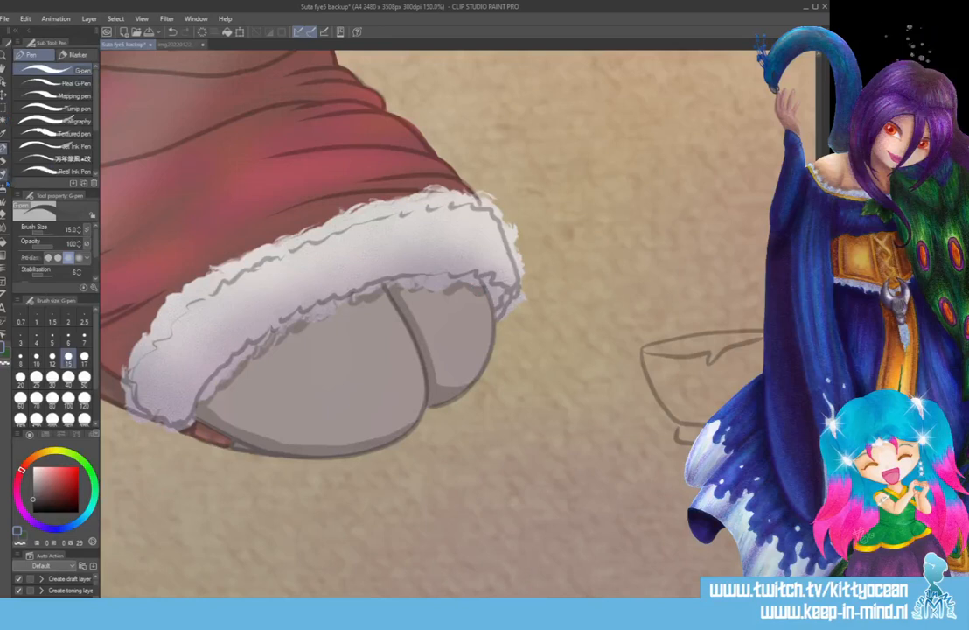
Paint a soft grey shadow beneath the fur trim with Paint and apply at size 60, and add thin fold lines at size 4
{"action": "left_click", "coordinate": [4, 159]}
{"action": "mouse_move", "coordinate": [197, 398]}
{"action": "left_mouse_down"}
{"action": "mouse_move", "coordinate": [227, 319]}
{"action": "mouse_move", "coordinate": [280, 278]}
{"action": "mouse_move", "coordinate": [350, 261]}
{"action": "mouse_move", "coordinate": [471, 263]}
{"action": "mouse_move", "coordinate": [492, 273]}
{"action": "left_mouse_up"}
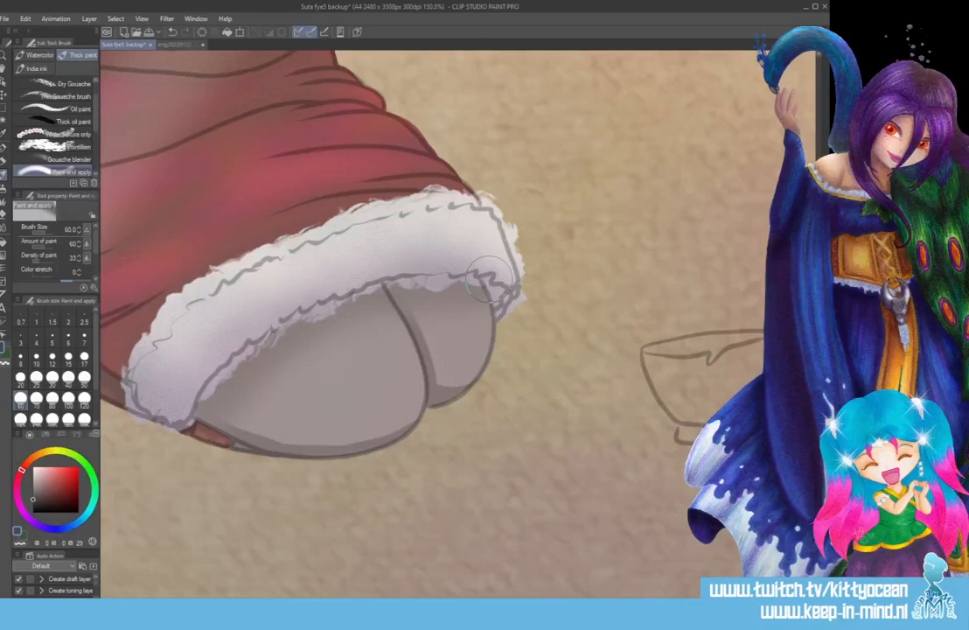
{"action": "left_click", "coordinate": [35, 337]}
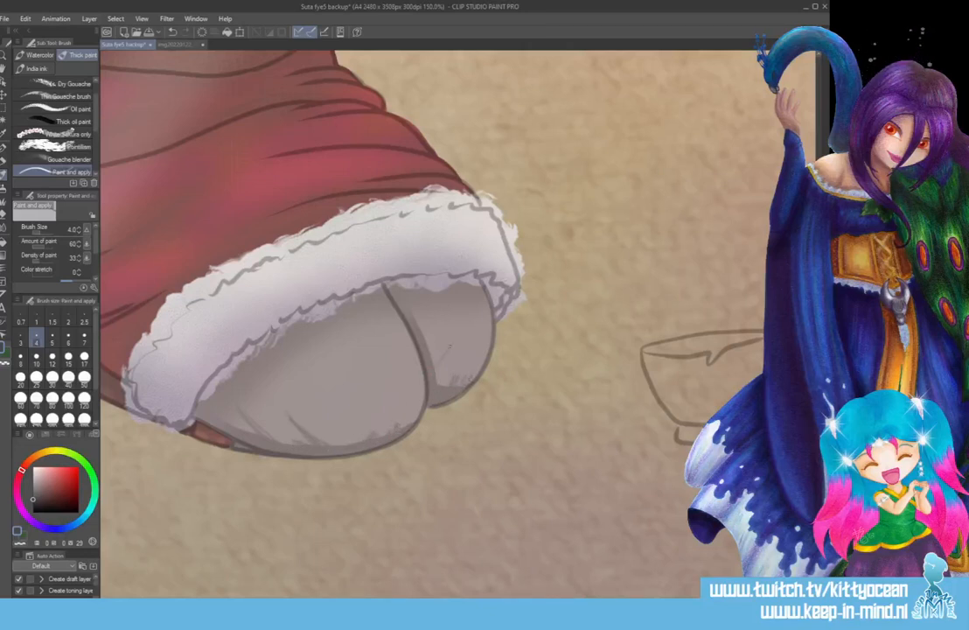
Smudge the grey fold lines and lower shadows on both legs with the size 17 Finger tip blender
{"action": "key", "text": "j"}
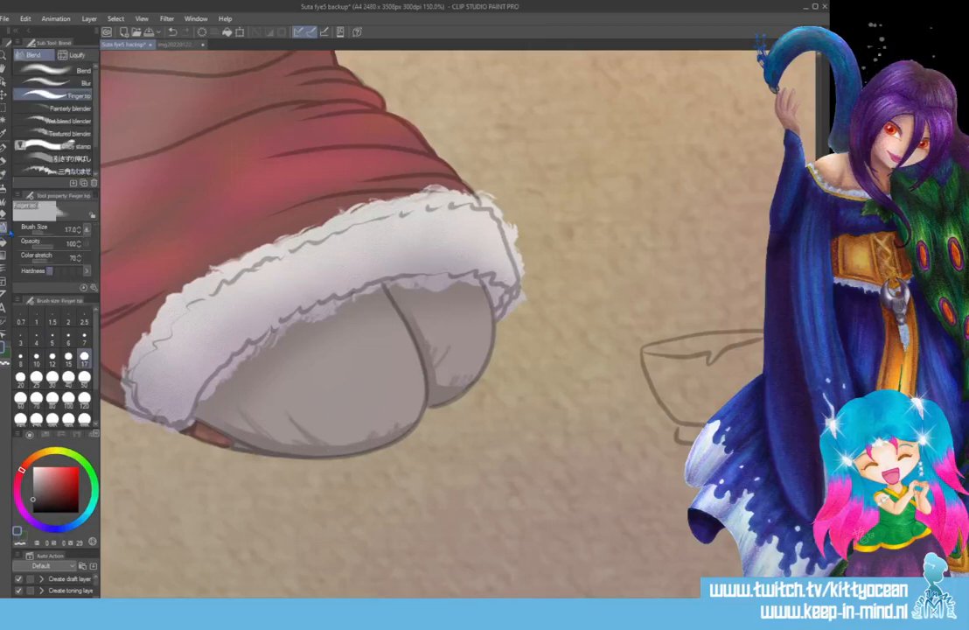
{"action": "mouse_move", "coordinate": [298, 424]}
{"action": "left_mouse_down"}
{"action": "mouse_move", "coordinate": [308, 439]}
{"action": "mouse_move", "coordinate": [294, 442]}
{"action": "left_mouse_up"}
{"action": "left_click_drag", "start_coordinate": [243, 409], "coordinate": [253, 430]}
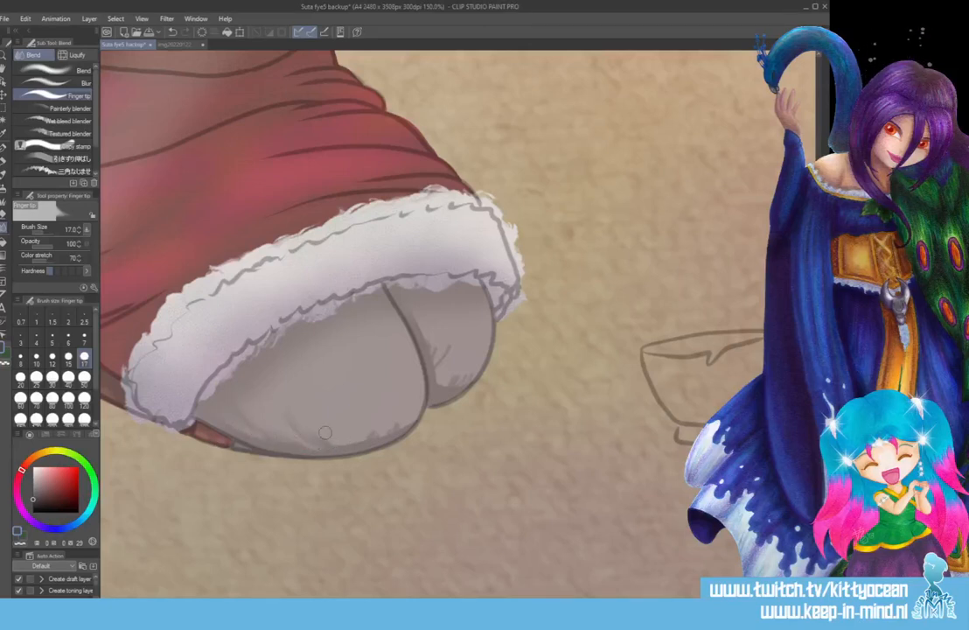
{"action": "mouse_move", "coordinate": [337, 445]}
{"action": "left_mouse_down"}
{"action": "mouse_move", "coordinate": [358, 443]}
{"action": "mouse_move", "coordinate": [380, 419]}
{"action": "mouse_move", "coordinate": [412, 416]}
{"action": "left_mouse_up"}
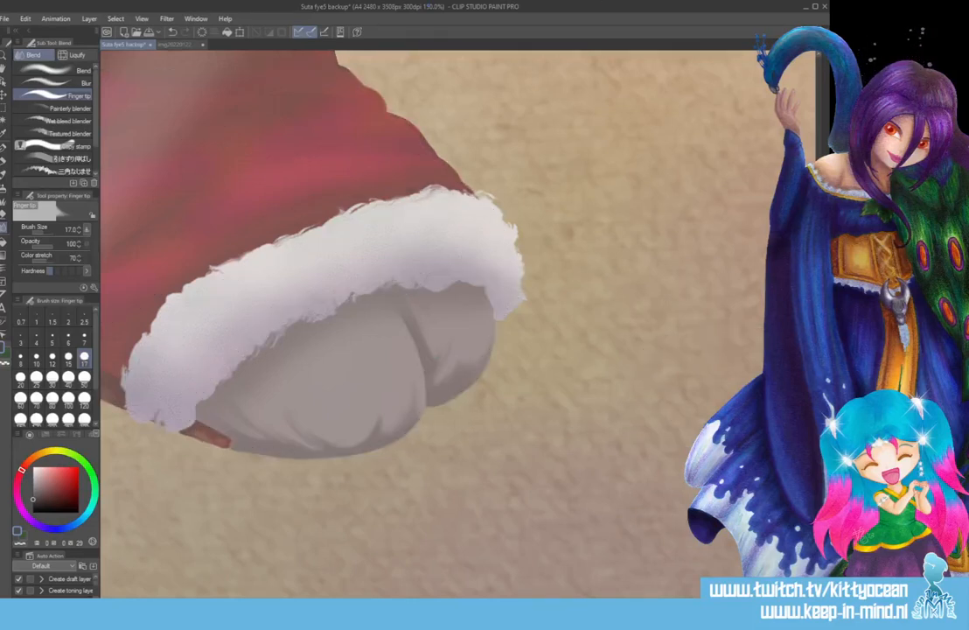
Paint the grey leg strip behind the brown shoe dark violet with the Paint and apply brush at size 15
{"action": "left_click_drag", "start_coordinate": [556, 602], "coordinate": [457, 601]}
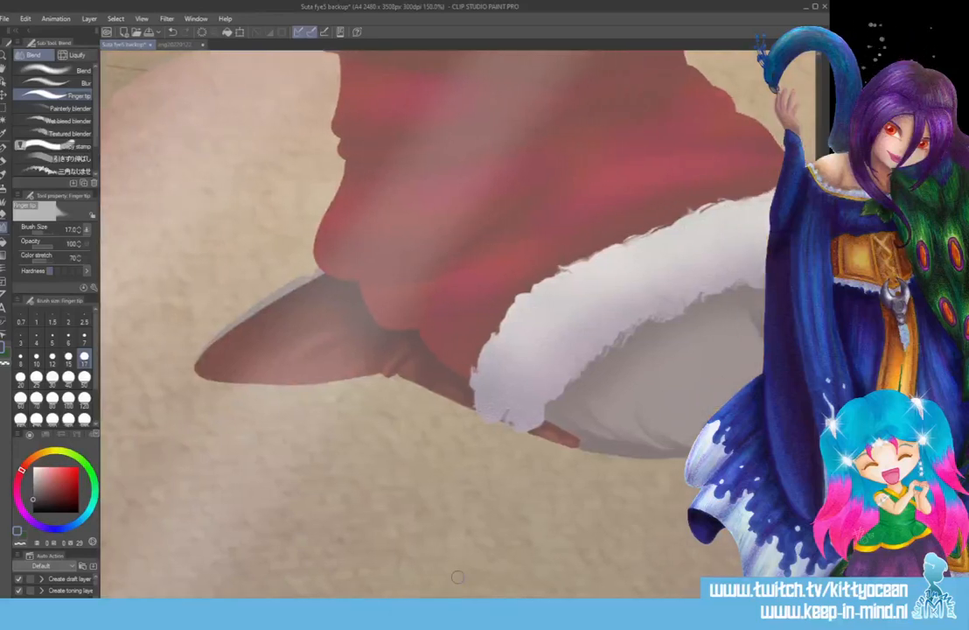
{"action": "left_click", "coordinate": [39, 525]}
{"action": "left_click", "coordinate": [62, 496]}
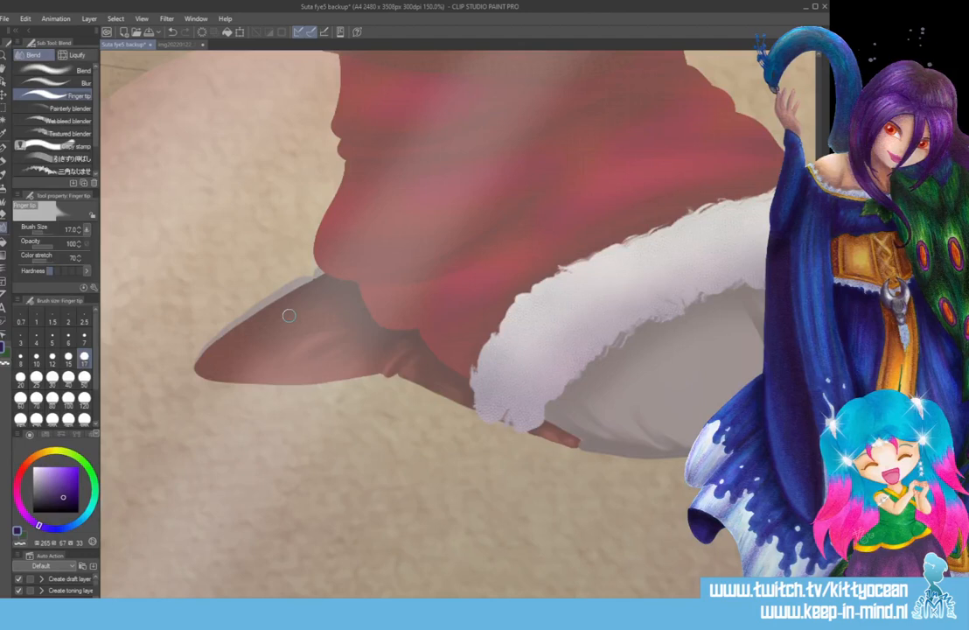
{"action": "left_click", "coordinate": [4, 174]}
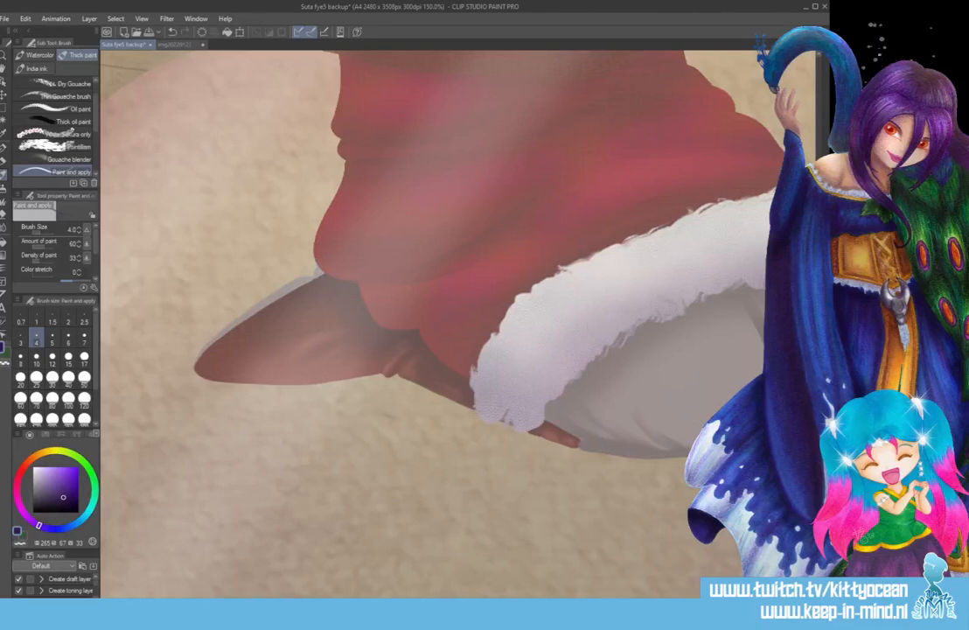
{"action": "left_click", "coordinate": [68, 357]}
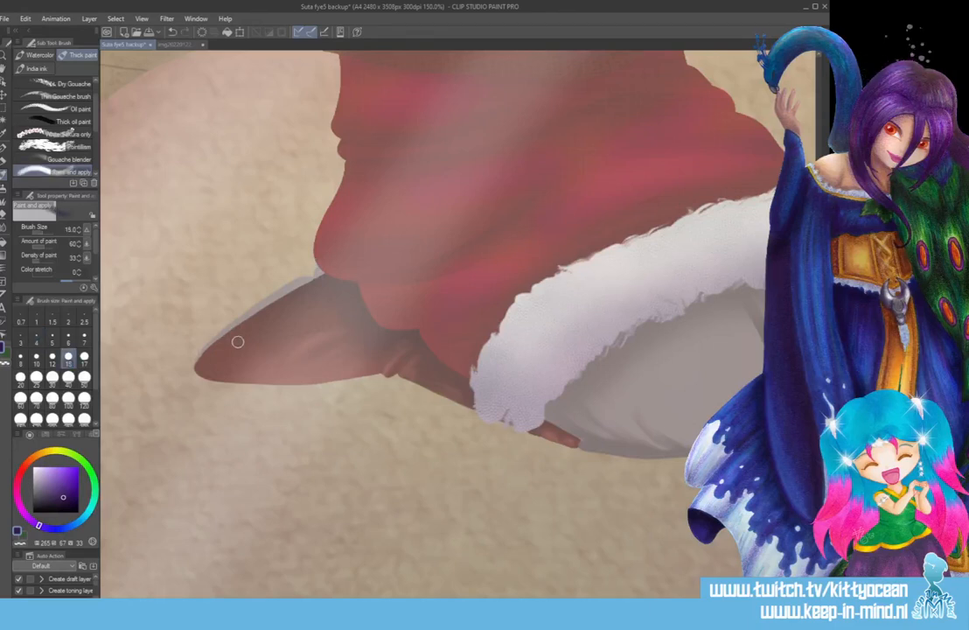
{"action": "left_click_drag", "start_coordinate": [311, 284], "coordinate": [217, 354]}
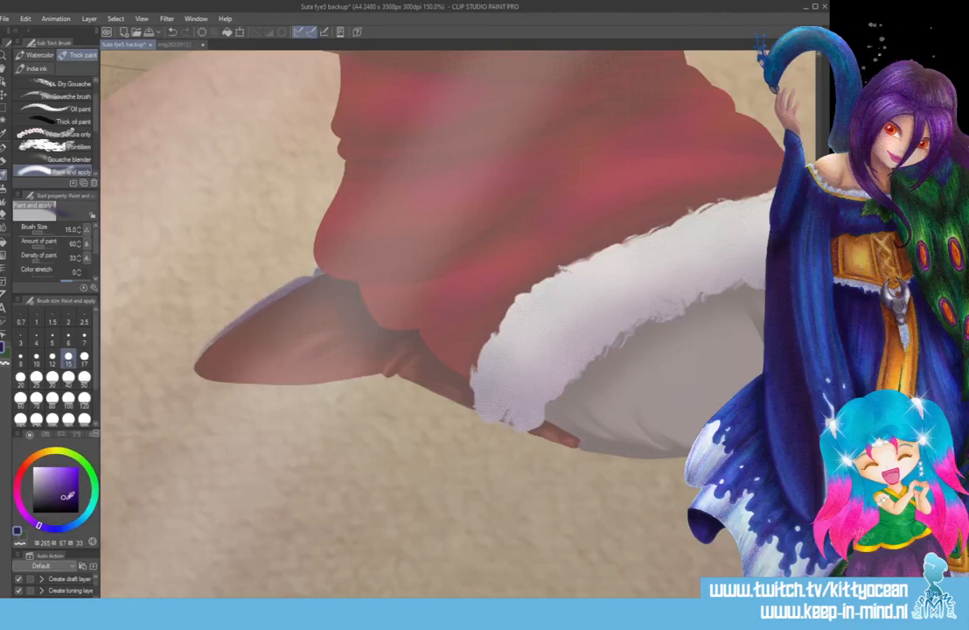
{"action": "left_click", "coordinate": [72, 500]}
Blend the violet shading on the leg strip behind the shoe with the size 17 Finger tip tool
{"action": "key", "text": "j"}
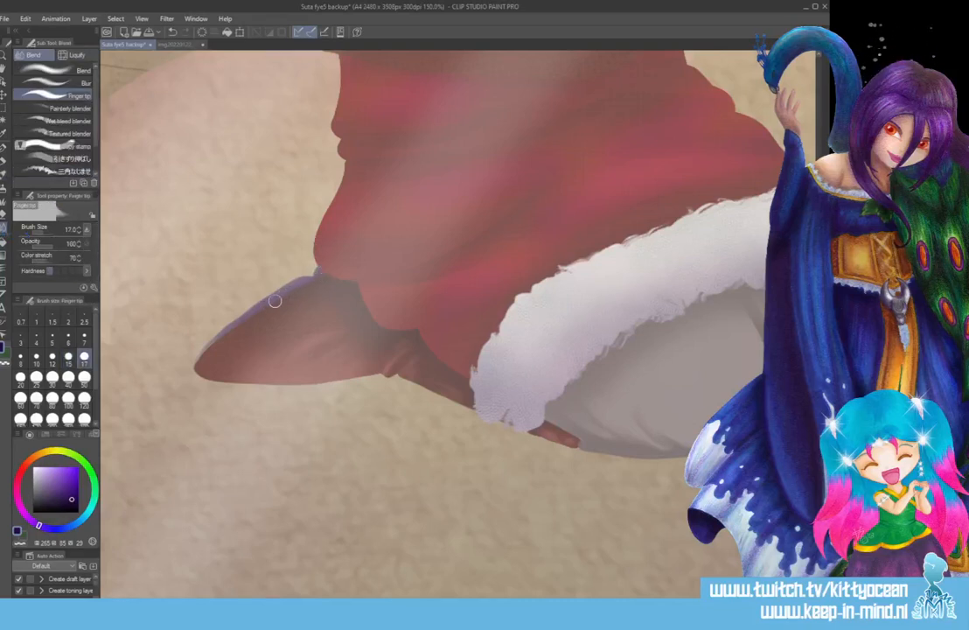
{"action": "mouse_move", "coordinate": [236, 327]}
{"action": "left_mouse_down"}
{"action": "mouse_move", "coordinate": [202, 369]}
{"action": "mouse_move", "coordinate": [242, 327]}
{"action": "mouse_move", "coordinate": [242, 307]}
{"action": "mouse_move", "coordinate": [247, 318]}
{"action": "mouse_move", "coordinate": [279, 298]}
{"action": "mouse_move", "coordinate": [248, 325]}
{"action": "mouse_move", "coordinate": [290, 293]}
{"action": "mouse_move", "coordinate": [241, 348]}
{"action": "left_mouse_up"}
{"action": "mouse_move", "coordinate": [281, 303]}
{"action": "left_mouse_down"}
{"action": "mouse_move", "coordinate": [325, 282]}
{"action": "mouse_move", "coordinate": [246, 313]}
{"action": "left_mouse_up"}
Glaze both legs below the fur trim with dark violet using the Paint and apply brush at size 120
{"action": "left_click_drag", "start_coordinate": [442, 514], "coordinate": [210, 514]}
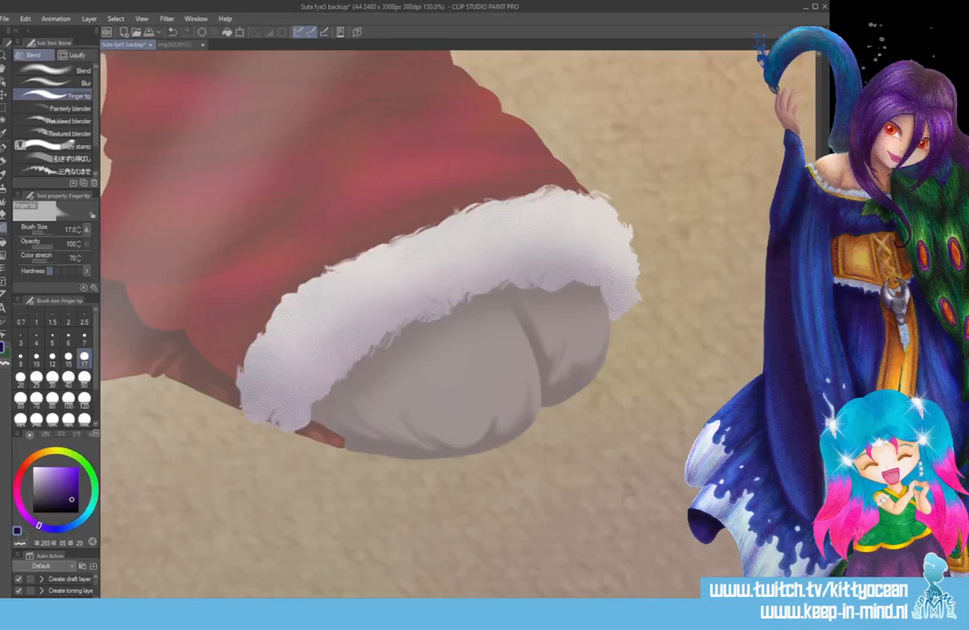
{"action": "left_click", "coordinate": [52, 356]}
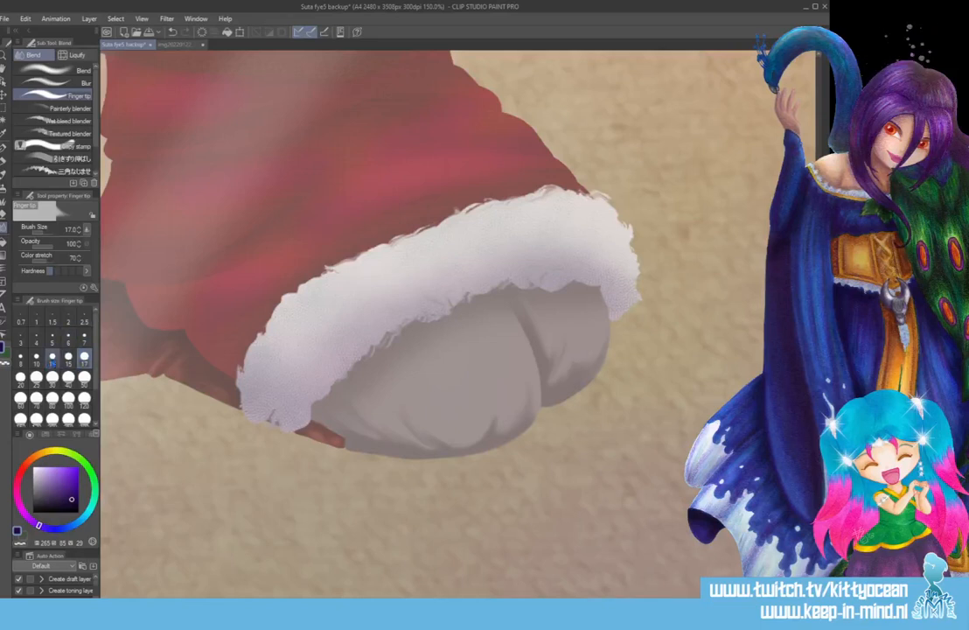
{"action": "left_click", "coordinate": [84, 385]}
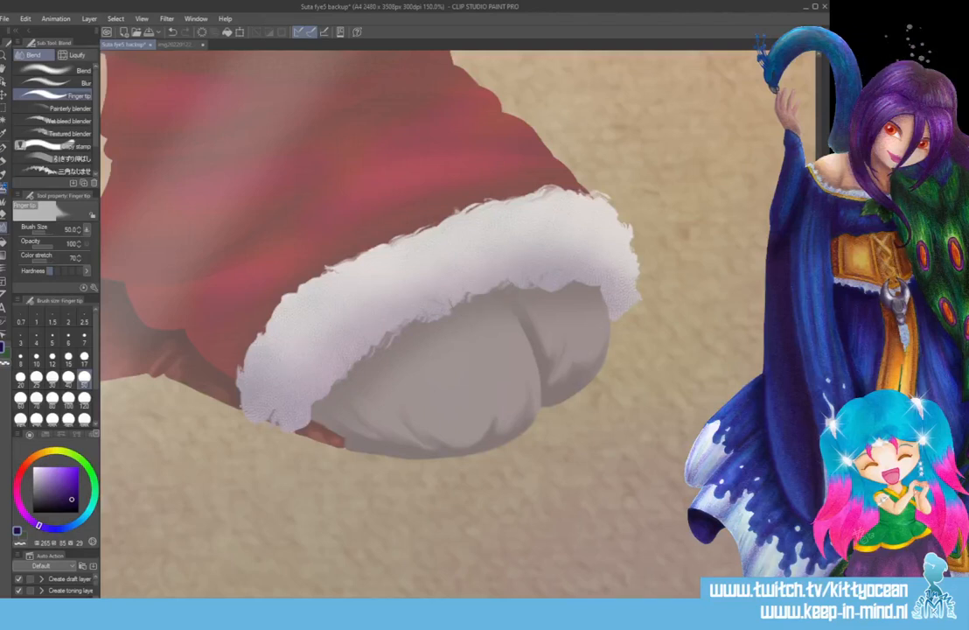
{"action": "key", "text": "b"}
{"action": "left_click", "coordinate": [84, 405]}
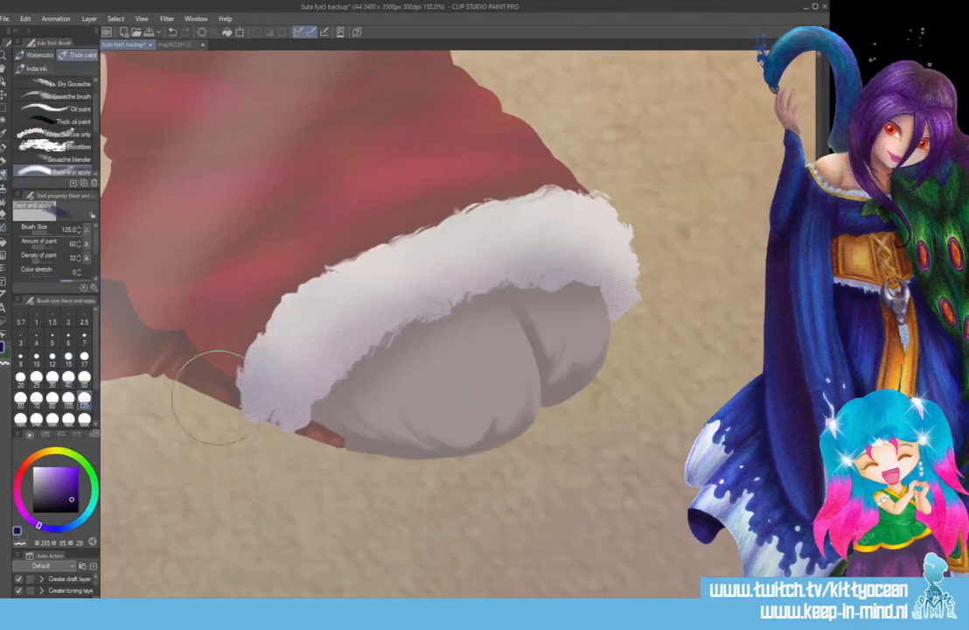
{"action": "mouse_move", "coordinate": [430, 280]}
{"action": "left_mouse_down"}
{"action": "mouse_move", "coordinate": [595, 265]}
{"action": "mouse_move", "coordinate": [303, 407]}
{"action": "mouse_move", "coordinate": [525, 341]}
{"action": "left_mouse_up"}
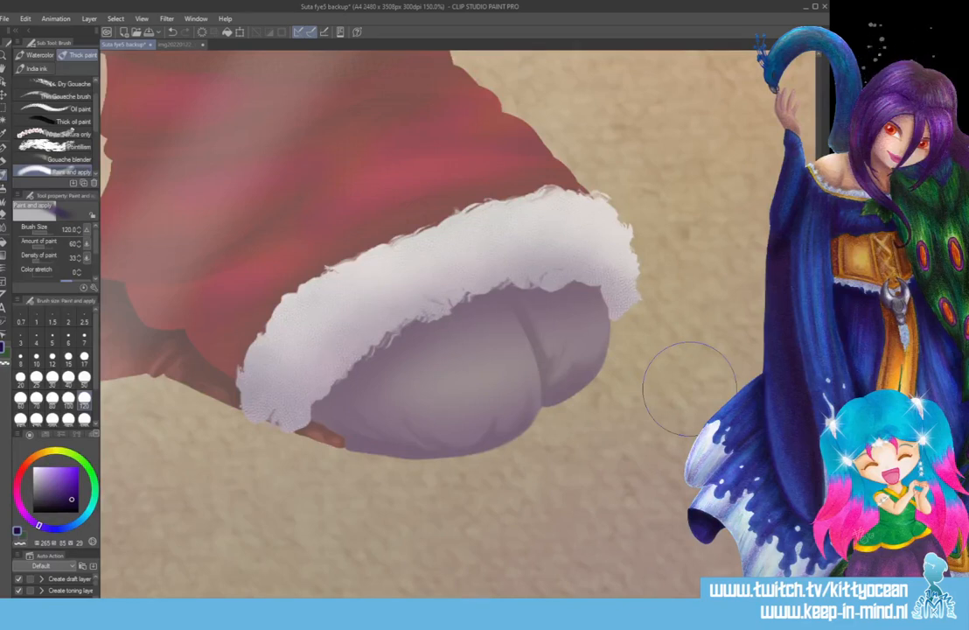
Deepen the gap between the legs and the shadow under the fur trim in dark violet with a size 20 brush
{"action": "left_click", "coordinate": [20, 378]}
{"action": "left_click_drag", "start_coordinate": [509, 290], "coordinate": [539, 350]}
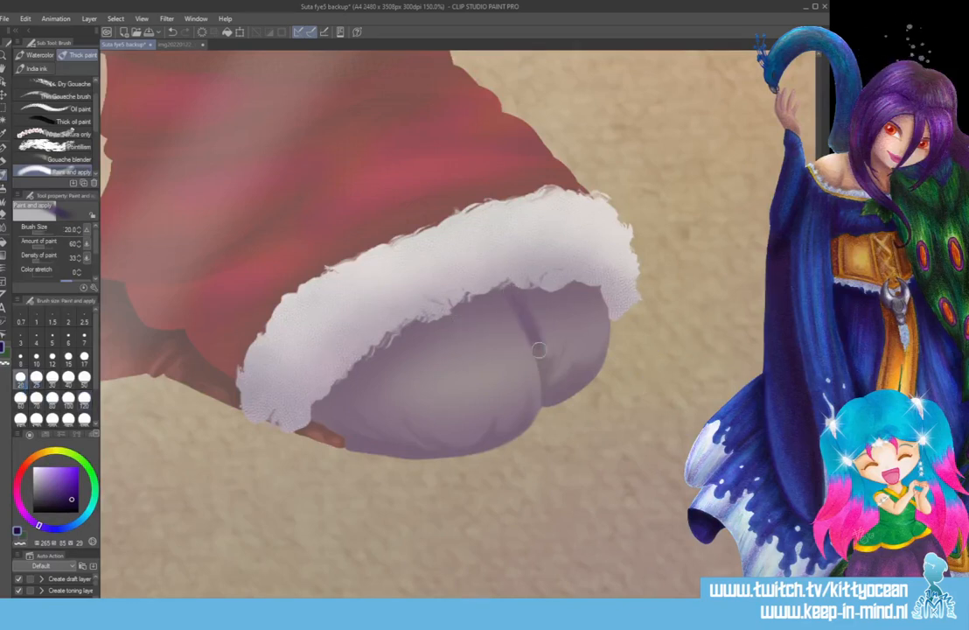
{"action": "left_click_drag", "start_coordinate": [468, 298], "coordinate": [474, 375]}
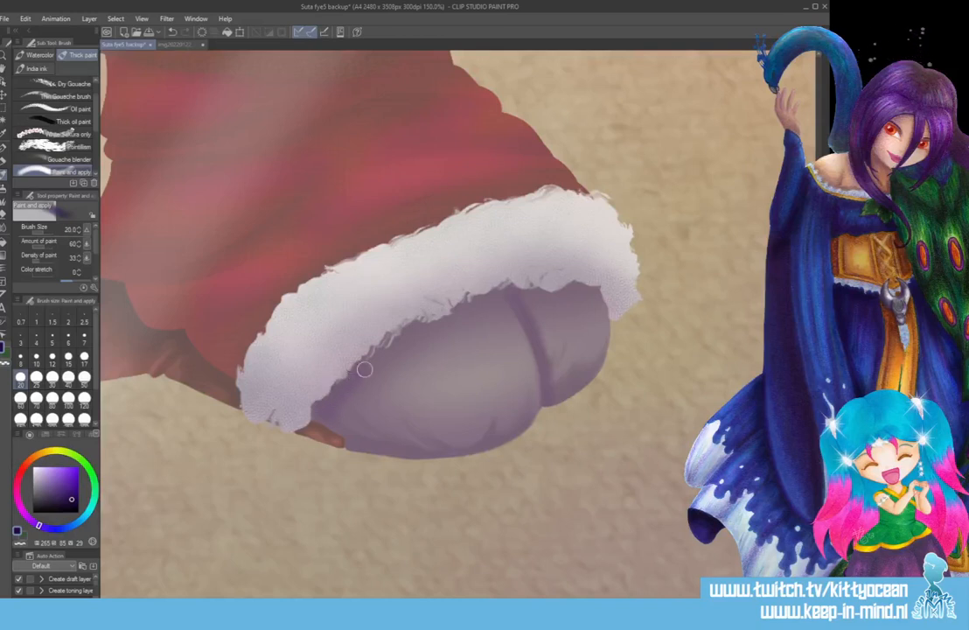
{"action": "mouse_move", "coordinate": [365, 370]}
{"action": "left_mouse_down"}
{"action": "mouse_move", "coordinate": [389, 358]}
{"action": "mouse_move", "coordinate": [394, 327]}
{"action": "mouse_move", "coordinate": [405, 339]}
{"action": "mouse_move", "coordinate": [505, 280]}
{"action": "mouse_move", "coordinate": [507, 289]}
{"action": "mouse_move", "coordinate": [607, 287]}
{"action": "left_mouse_up"}
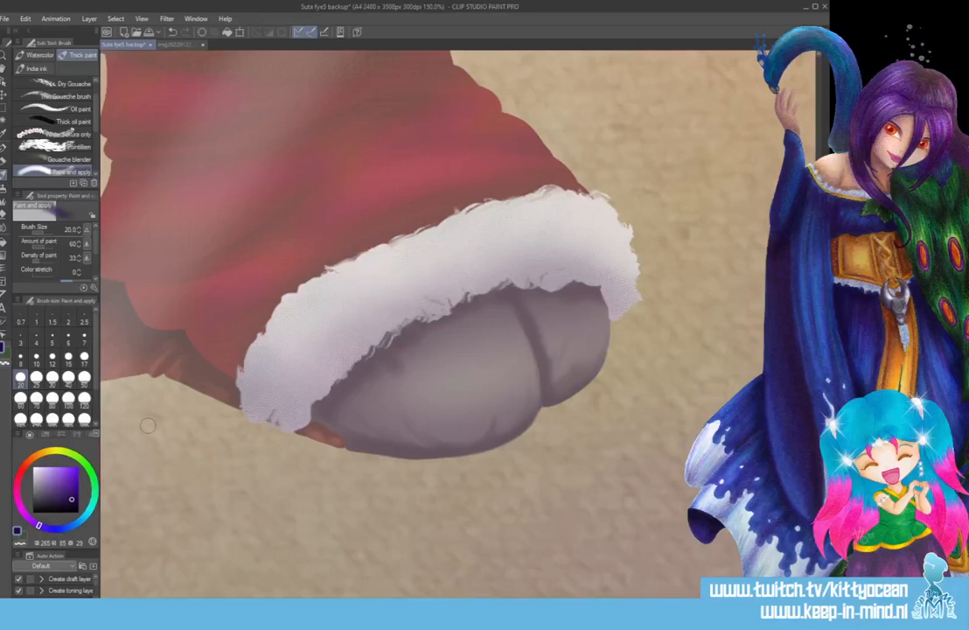
Add pale yellow highlights to both legs at brush size 40 and blend them in with the size 50 Finger tip tool
{"action": "left_click", "coordinate": [54, 451]}
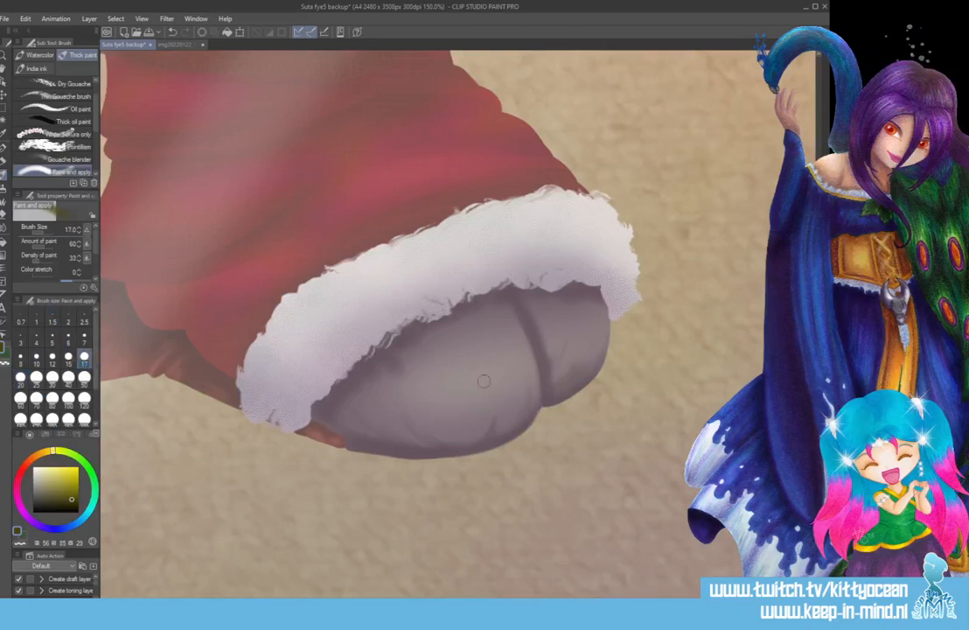
{"action": "left_click", "coordinate": [68, 378]}
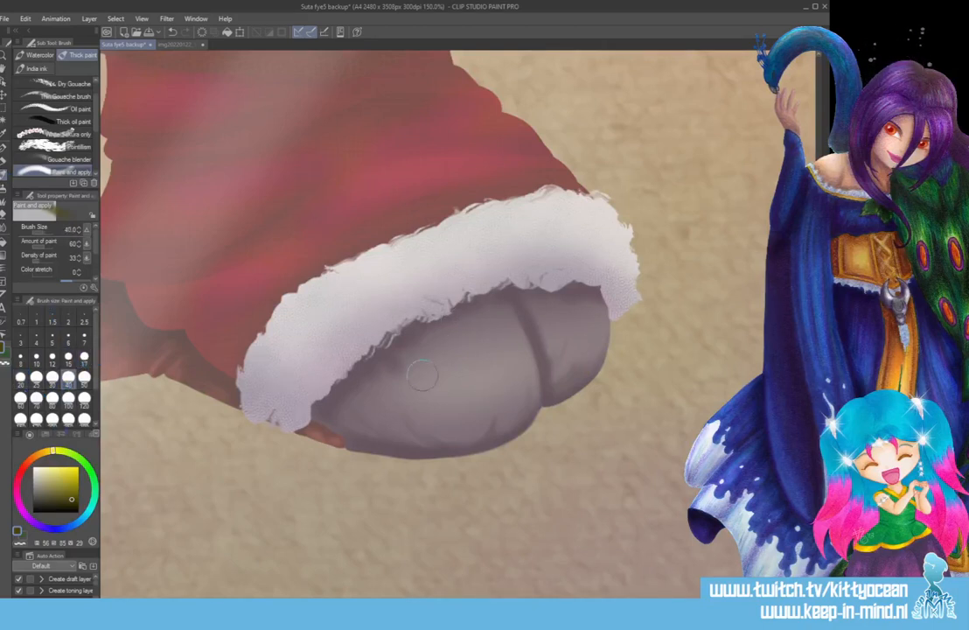
{"action": "left_click_drag", "start_coordinate": [469, 373], "coordinate": [516, 350]}
{"action": "mouse_move", "coordinate": [433, 375]}
{"action": "left_mouse_down"}
{"action": "mouse_move", "coordinate": [504, 372]}
{"action": "mouse_move", "coordinate": [581, 328]}
{"action": "mouse_move", "coordinate": [595, 335]}
{"action": "mouse_move", "coordinate": [614, 312]}
{"action": "left_mouse_up"}
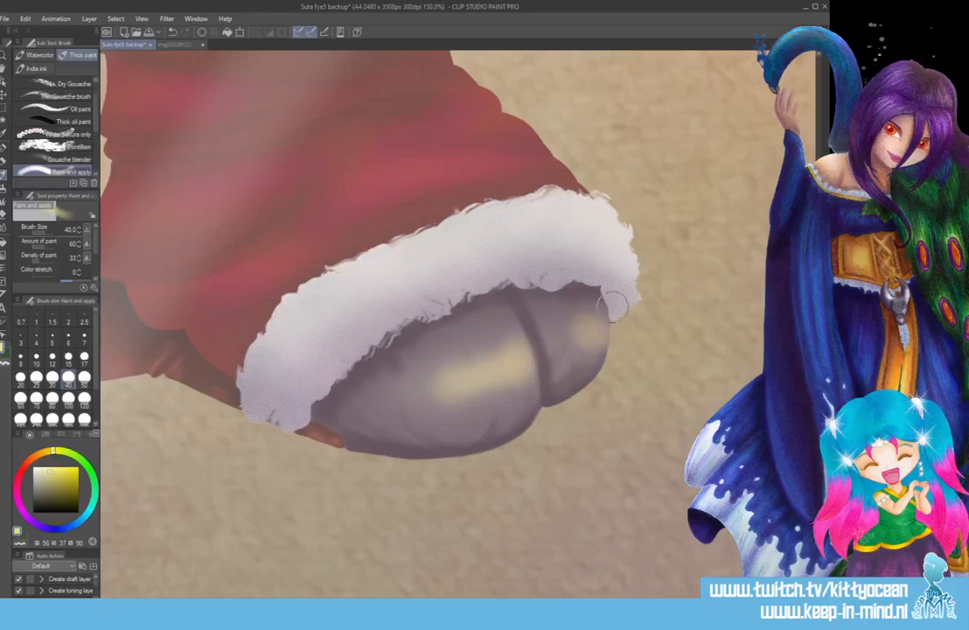
{"action": "key", "text": "j"}
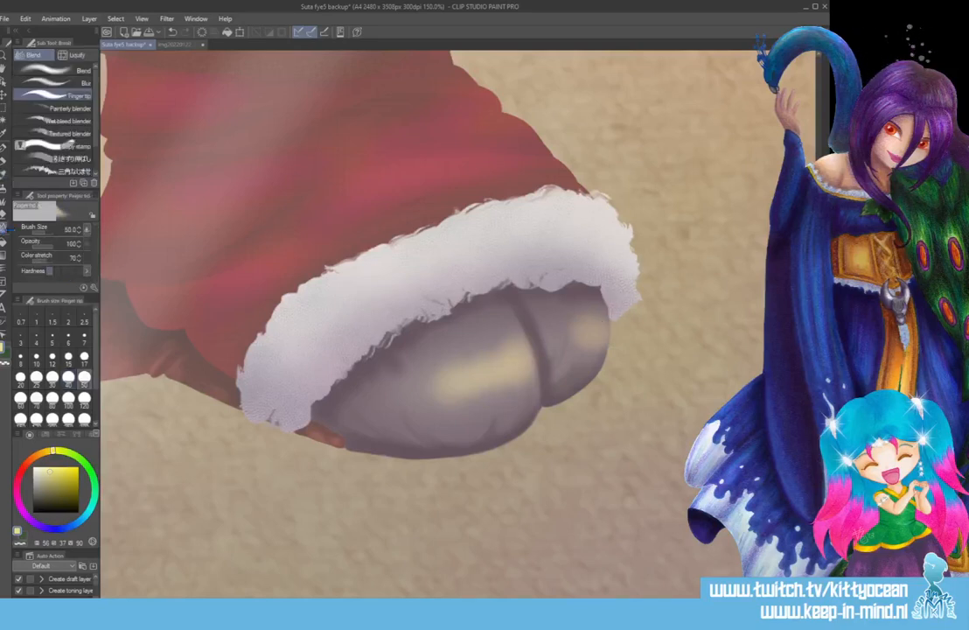
{"action": "mouse_move", "coordinate": [470, 343]}
{"action": "left_mouse_down"}
{"action": "mouse_move", "coordinate": [512, 342]}
{"action": "mouse_move", "coordinate": [541, 321]}
{"action": "mouse_move", "coordinate": [586, 342]}
{"action": "mouse_move", "coordinate": [587, 310]}
{"action": "left_mouse_up"}
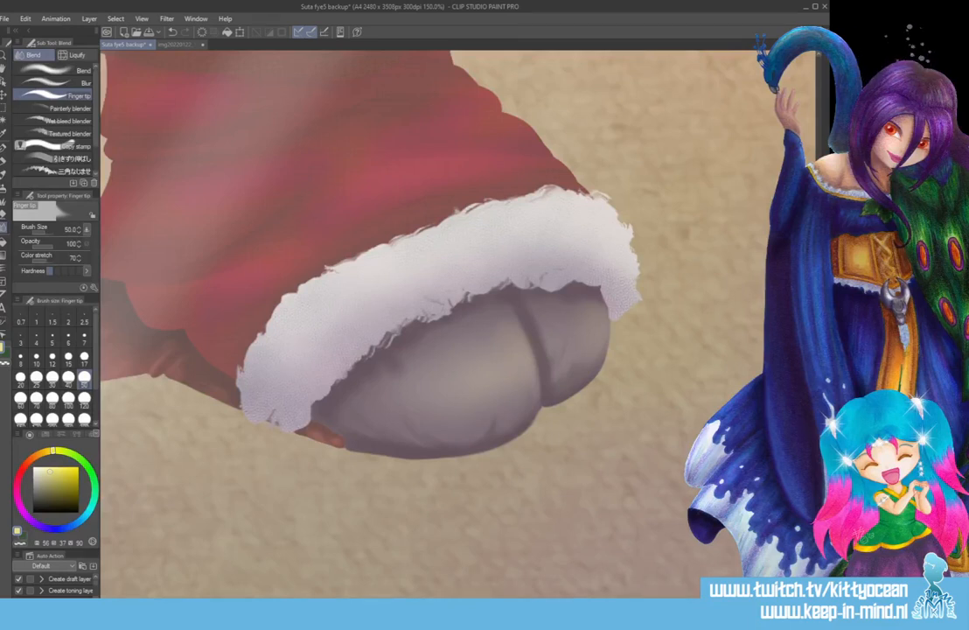
Glaze the larger front leg with dark blue-violet using the Paint and apply brush at size 120
{"action": "left_click", "coordinate": [826, 361]}
{"action": "left_click", "coordinate": [826, 360]}
{"action": "left_click", "coordinate": [44, 527]}
{"action": "left_click", "coordinate": [72, 495]}
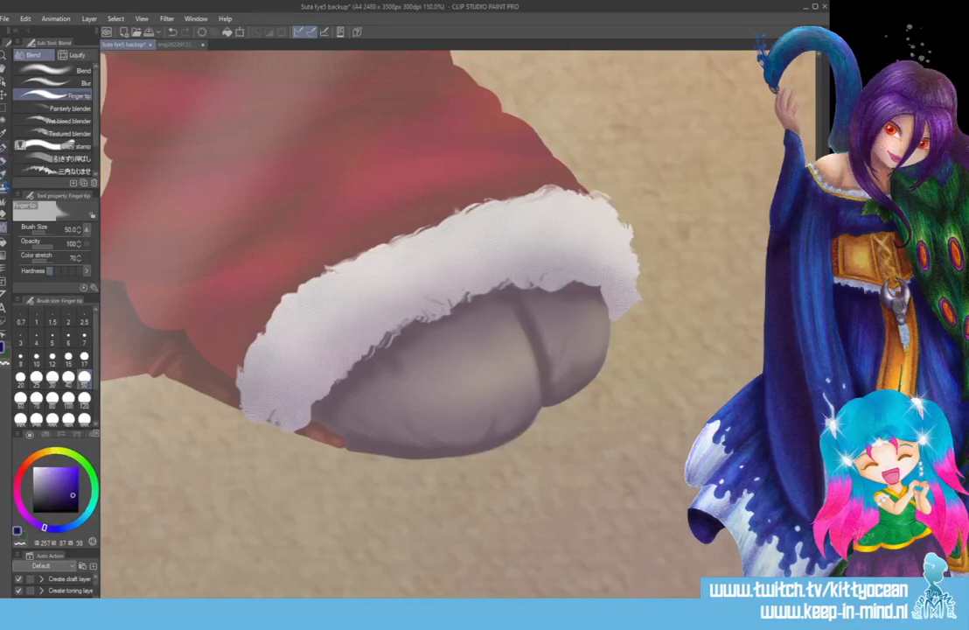
{"action": "left_click", "coordinate": [3, 175]}
{"action": "left_click", "coordinate": [84, 399]}
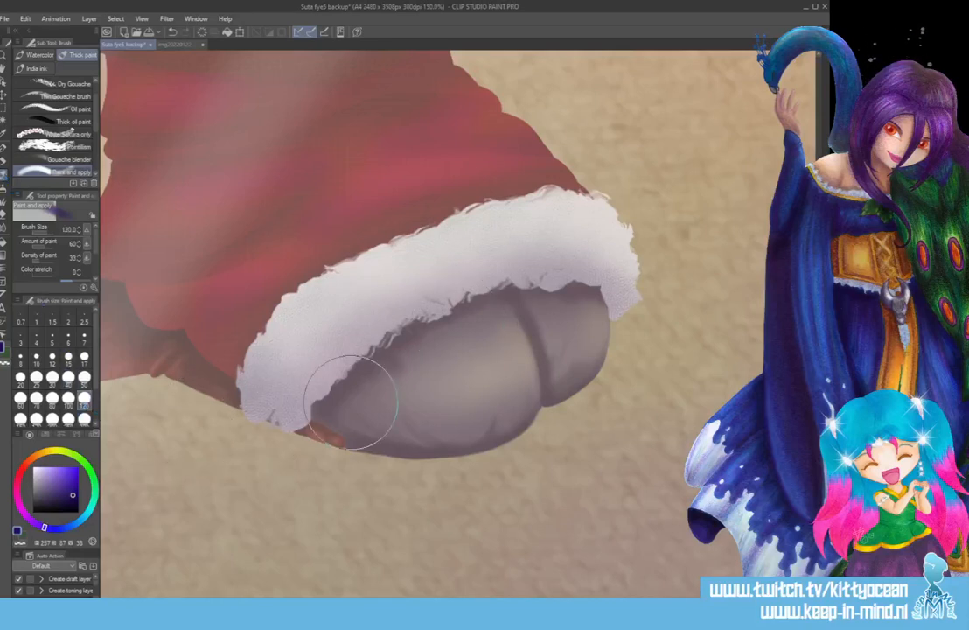
{"action": "mouse_move", "coordinate": [367, 404]}
{"action": "left_mouse_down"}
{"action": "mouse_move", "coordinate": [382, 416]}
{"action": "mouse_move", "coordinate": [379, 347]}
{"action": "mouse_move", "coordinate": [536, 424]}
{"action": "mouse_move", "coordinate": [527, 422]}
{"action": "left_mouse_up"}
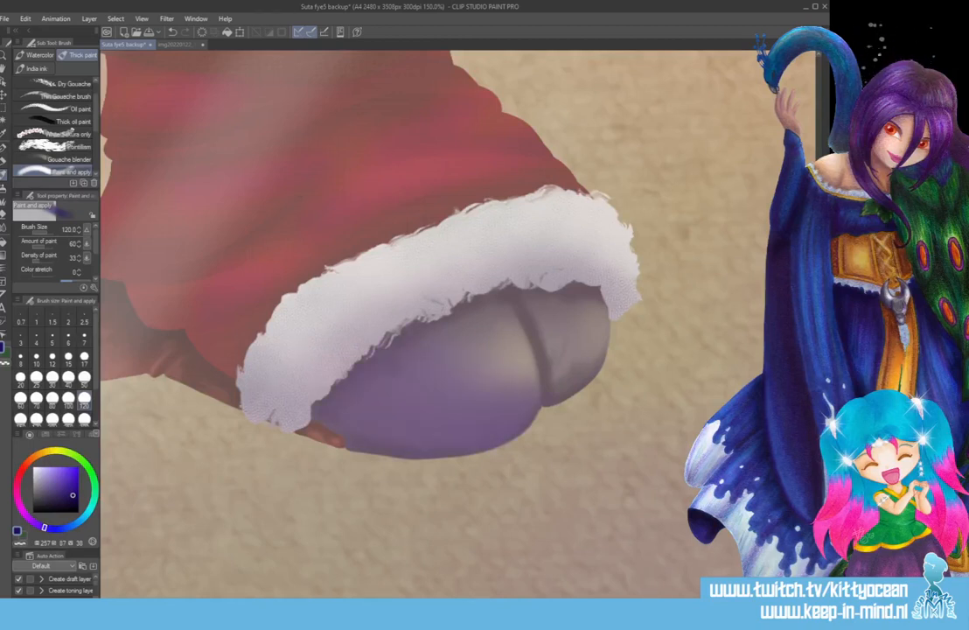
{"action": "key", "text": "ctrl+z"}
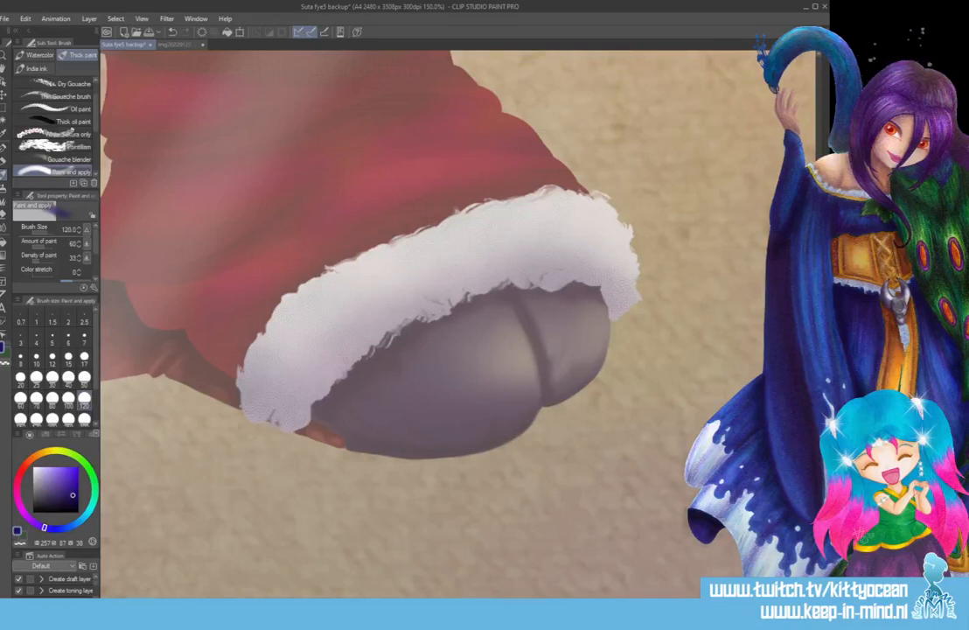
{"action": "key", "text": "ctrl+z"}
{"action": "key", "text": "ctrl+y"}
Darken the smaller leg with the blue-violet glaze and deepen the front leg's lower shadow with a darker violet at size 120
{"action": "left_click_drag", "start_coordinate": [530, 293], "coordinate": [587, 357]}
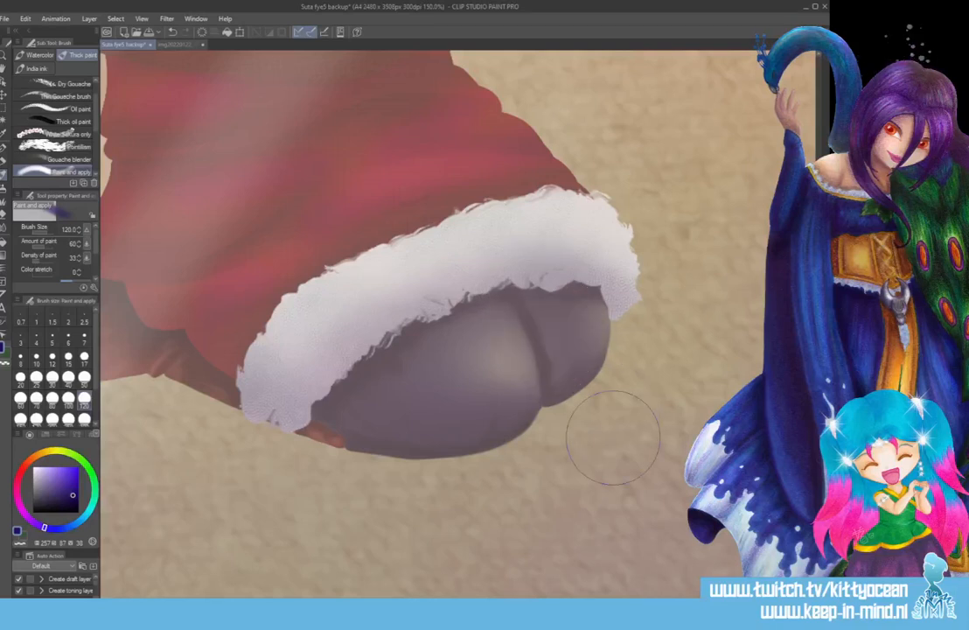
{"action": "left_click_drag", "start_coordinate": [532, 303], "coordinate": [569, 351]}
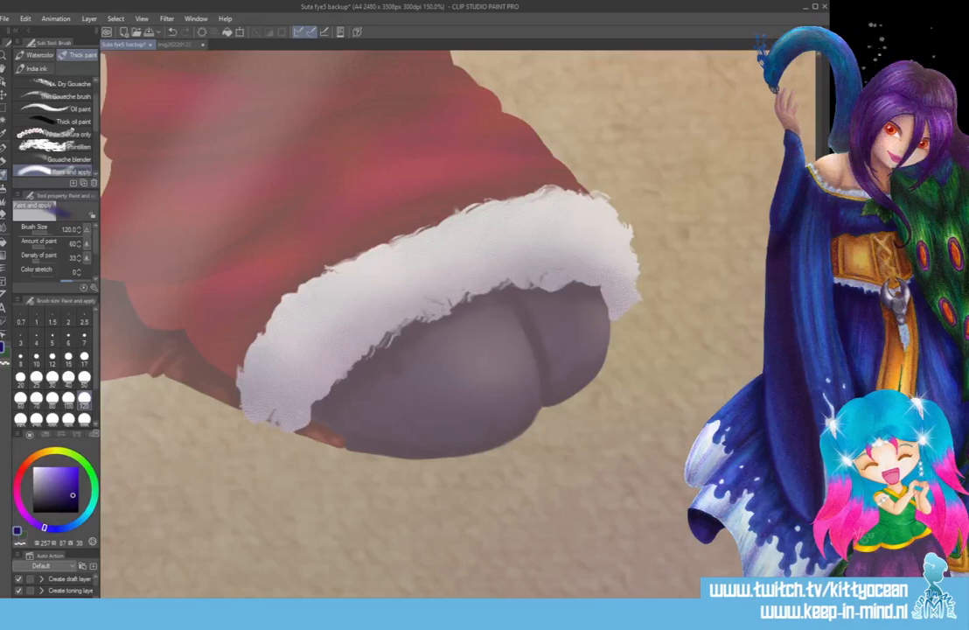
{"action": "left_click", "coordinate": [78, 504]}
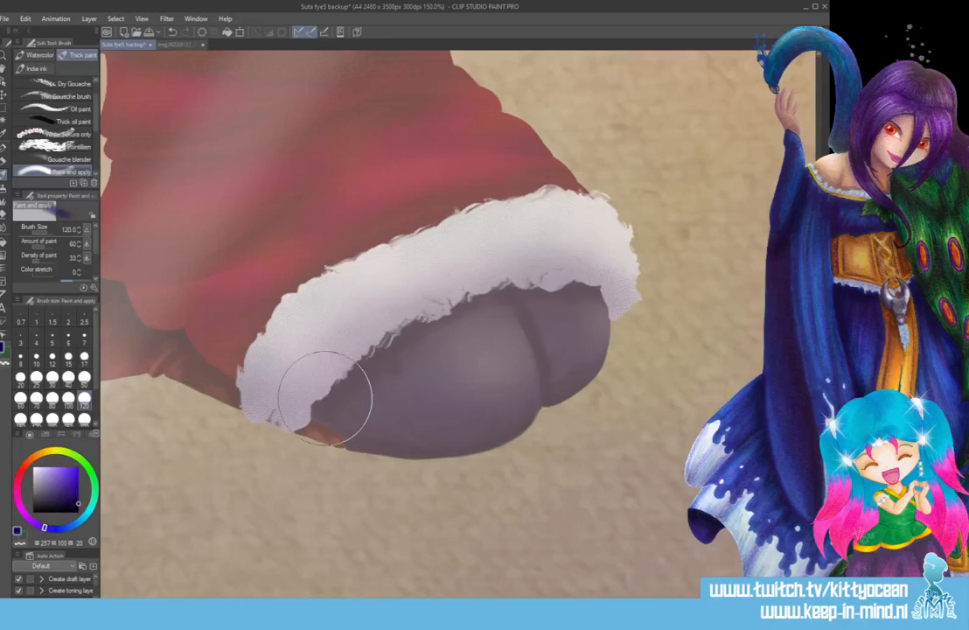
{"action": "mouse_move", "coordinate": [325, 398]}
{"action": "left_mouse_down"}
{"action": "mouse_move", "coordinate": [497, 453]}
{"action": "mouse_move", "coordinate": [357, 429]}
{"action": "mouse_move", "coordinate": [476, 459]}
{"action": "mouse_move", "coordinate": [599, 444]}
{"action": "mouse_move", "coordinate": [516, 446]}
{"action": "mouse_move", "coordinate": [489, 433]}
{"action": "left_mouse_up"}
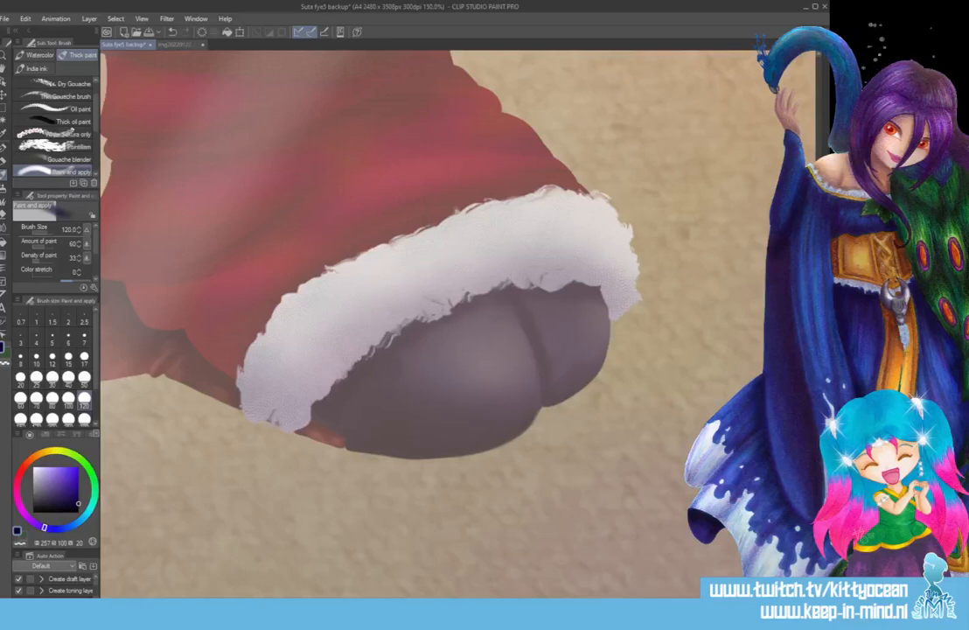
{"action": "key", "text": "ctrl+s"}
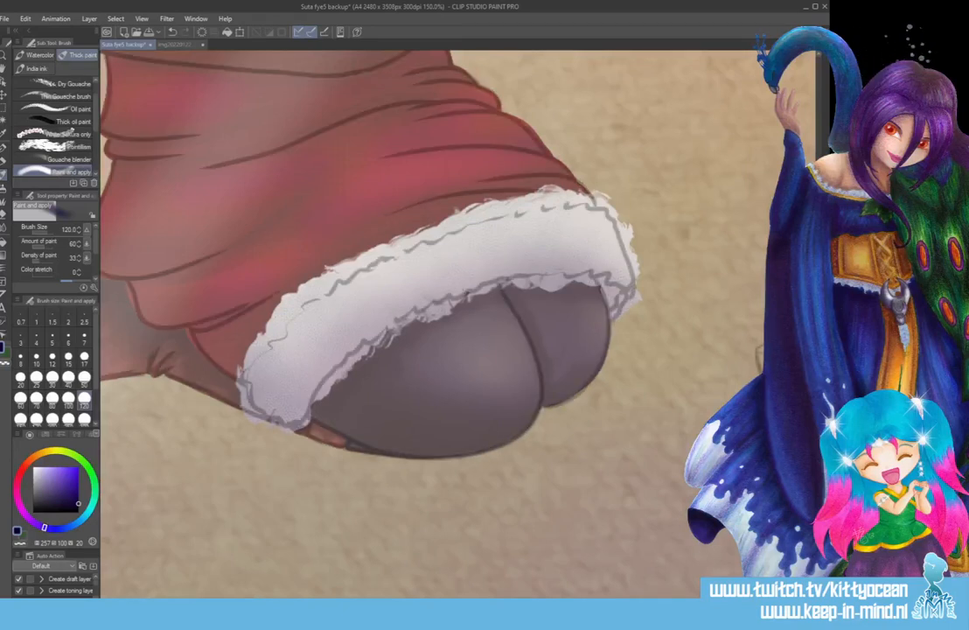
Trace both sides of the pointed shape below the front fist in pale yellow with the G-pen at size 6
{"action": "key", "text": "ctrl+plus"}
{"action": "key", "text": "ctrl+plus"}
{"action": "key", "text": "ctrl+plus"}
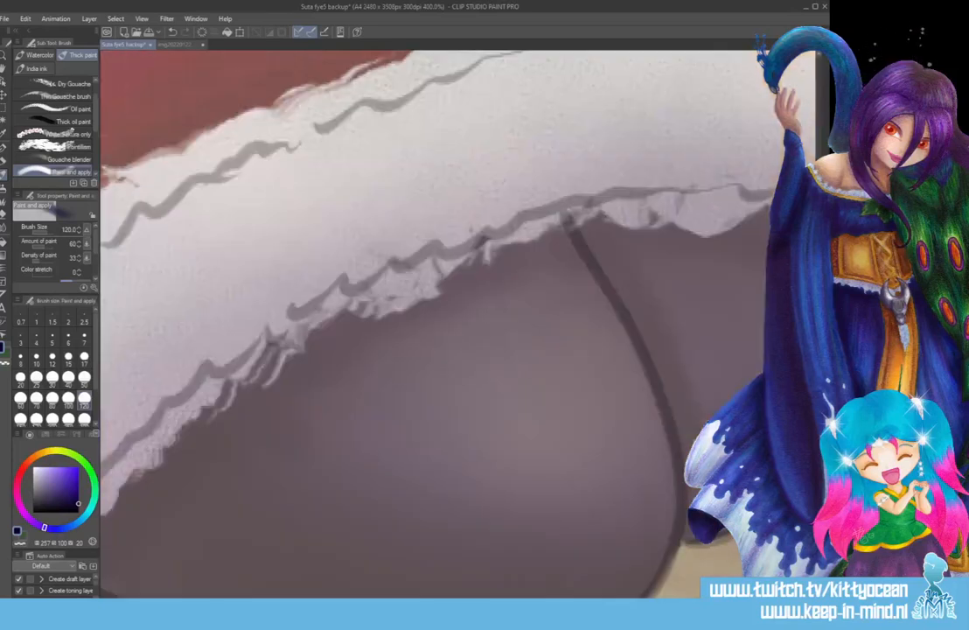
{"action": "mouse_move", "coordinate": [897, 131]}
{"action": "left_mouse_down"}
{"action": "mouse_move", "coordinate": [895, 83]}
{"action": "mouse_move", "coordinate": [901, 101]}
{"action": "mouse_move", "coordinate": [892, 114]}
{"action": "left_mouse_up"}
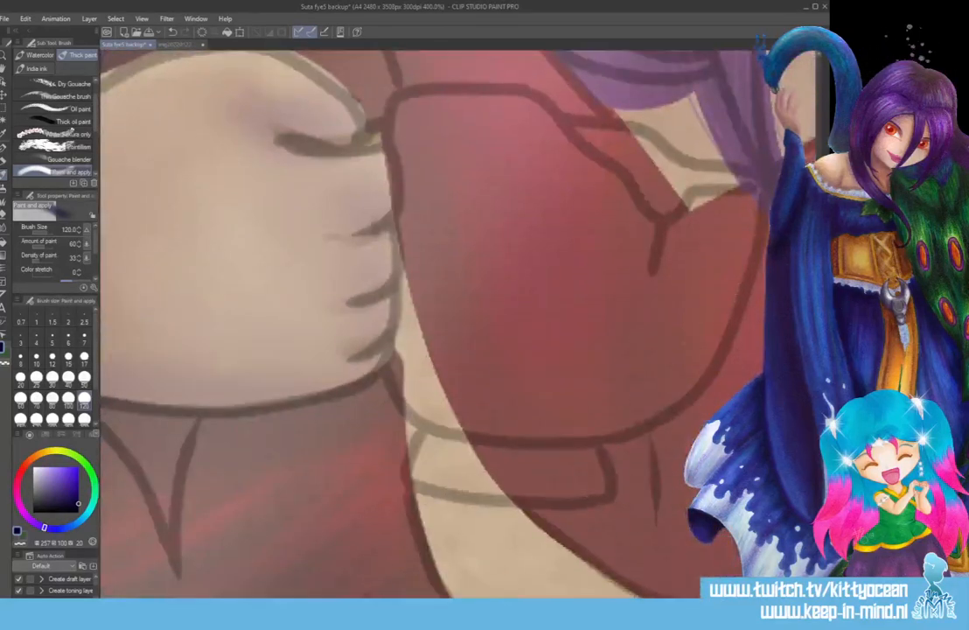
{"action": "left_click_drag", "start_coordinate": [498, 604], "coordinate": [450, 603]}
{"action": "left_click", "coordinate": [53, 451]}
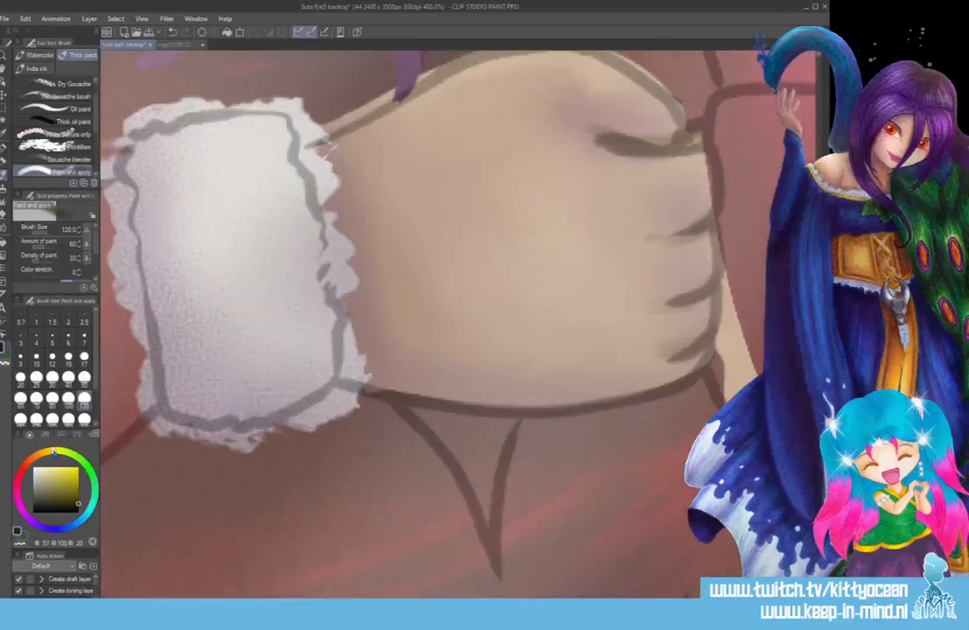
{"action": "left_click", "coordinate": [52, 478]}
{"action": "left_click", "coordinate": [36, 356]}
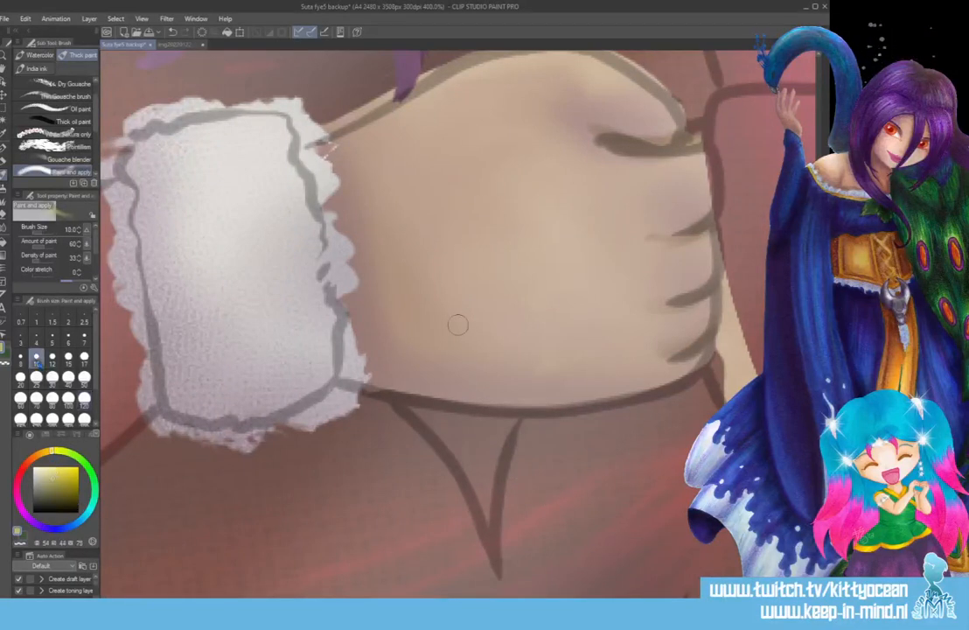
{"action": "left_click", "coordinate": [84, 340]}
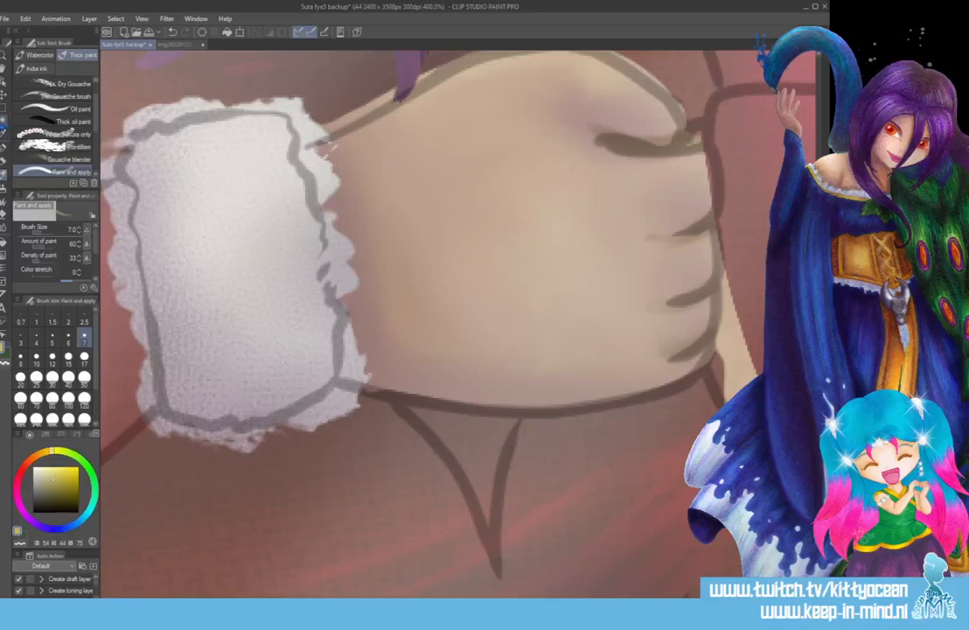
{"action": "left_click", "coordinate": [3, 148]}
{"action": "left_click", "coordinate": [68, 343]}
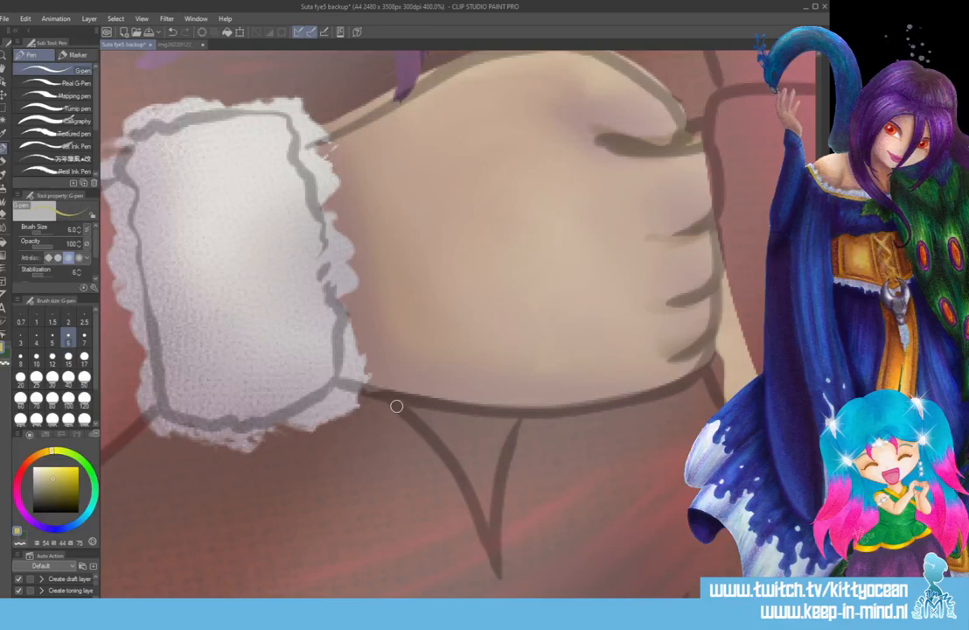
{"action": "mouse_move", "coordinate": [394, 401]}
{"action": "left_mouse_down"}
{"action": "mouse_move", "coordinate": [449, 461]}
{"action": "mouse_move", "coordinate": [498, 569]}
{"action": "left_mouse_up"}
{"action": "left_click_drag", "start_coordinate": [519, 421], "coordinate": [488, 536]}
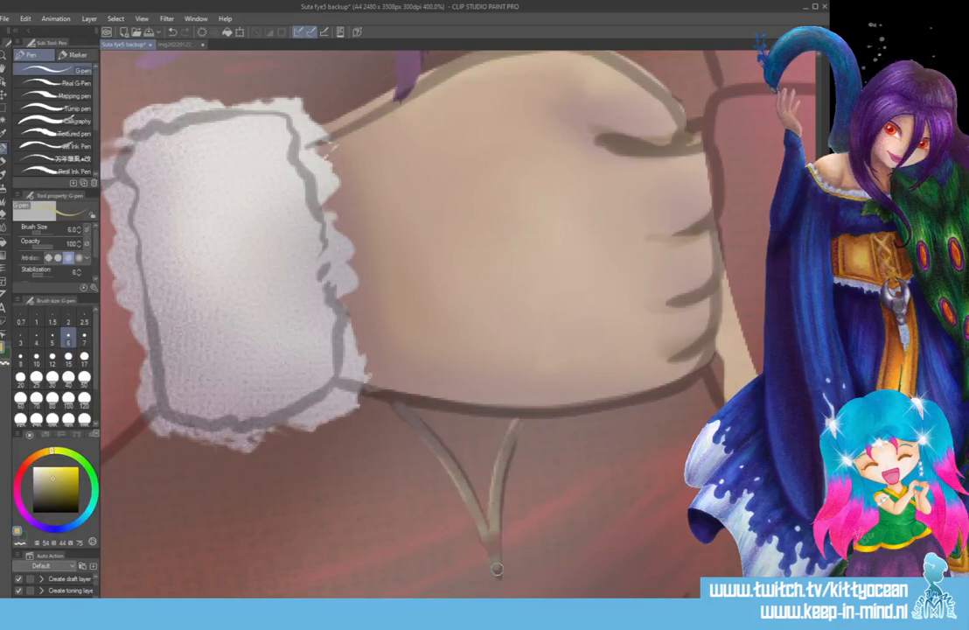
Close the pointed shape along the fist's lower edge and fill its inside with pale yellow
{"action": "left_click_drag", "start_coordinate": [398, 406], "coordinate": [517, 416]}
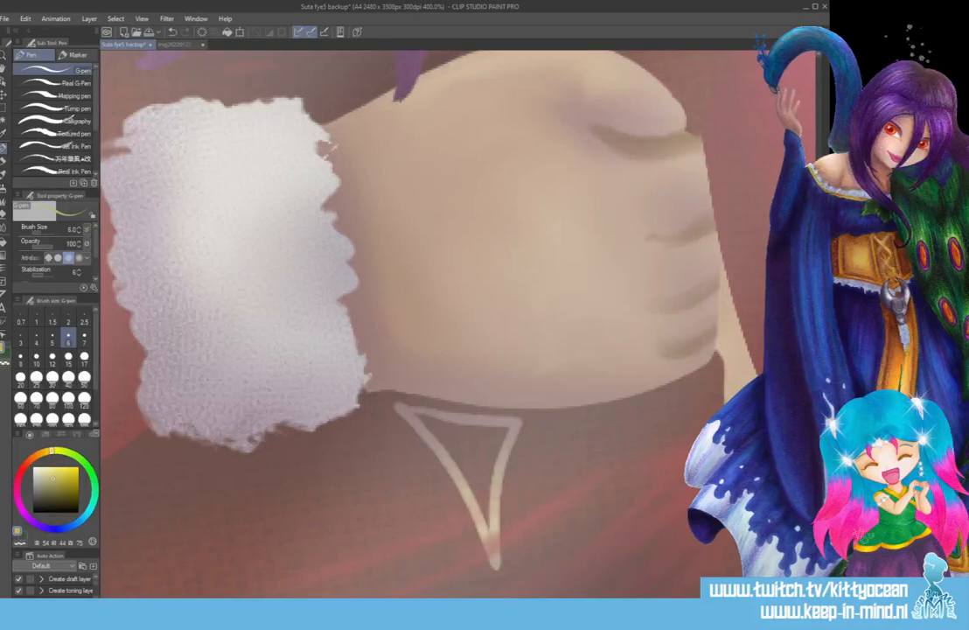
{"action": "mouse_move", "coordinate": [400, 406]}
{"action": "left_mouse_down"}
{"action": "mouse_move", "coordinate": [390, 395]}
{"action": "mouse_move", "coordinate": [527, 411]}
{"action": "left_mouse_up"}
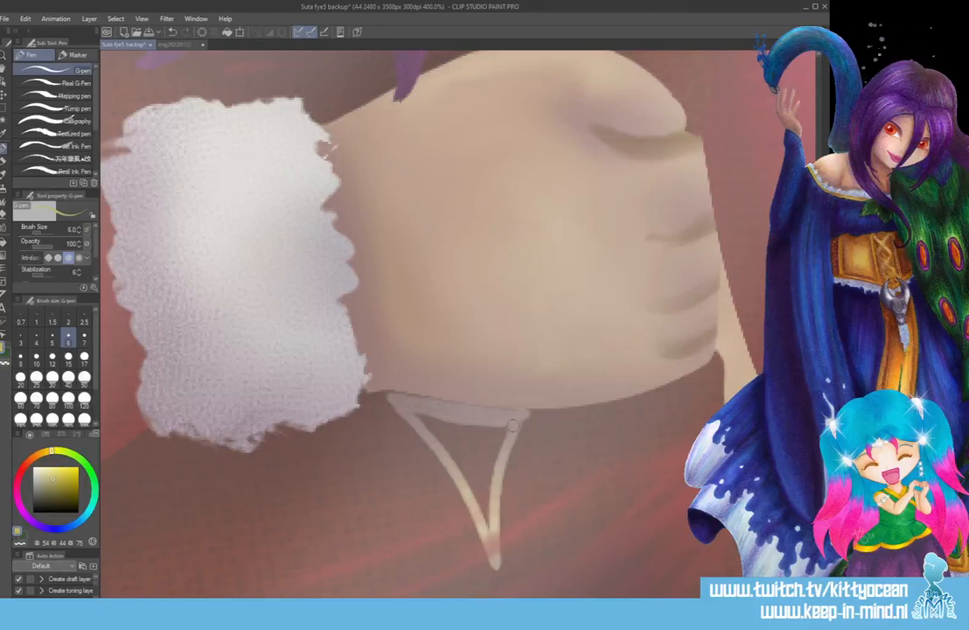
{"action": "mouse_move", "coordinate": [417, 395]}
{"action": "left_mouse_down"}
{"action": "mouse_move", "coordinate": [477, 491]}
{"action": "mouse_move", "coordinate": [486, 531]}
{"action": "mouse_move", "coordinate": [431, 423]}
{"action": "mouse_move", "coordinate": [450, 436]}
{"action": "mouse_move", "coordinate": [481, 496]}
{"action": "mouse_move", "coordinate": [450, 426]}
{"action": "mouse_move", "coordinate": [491, 439]}
{"action": "left_mouse_up"}
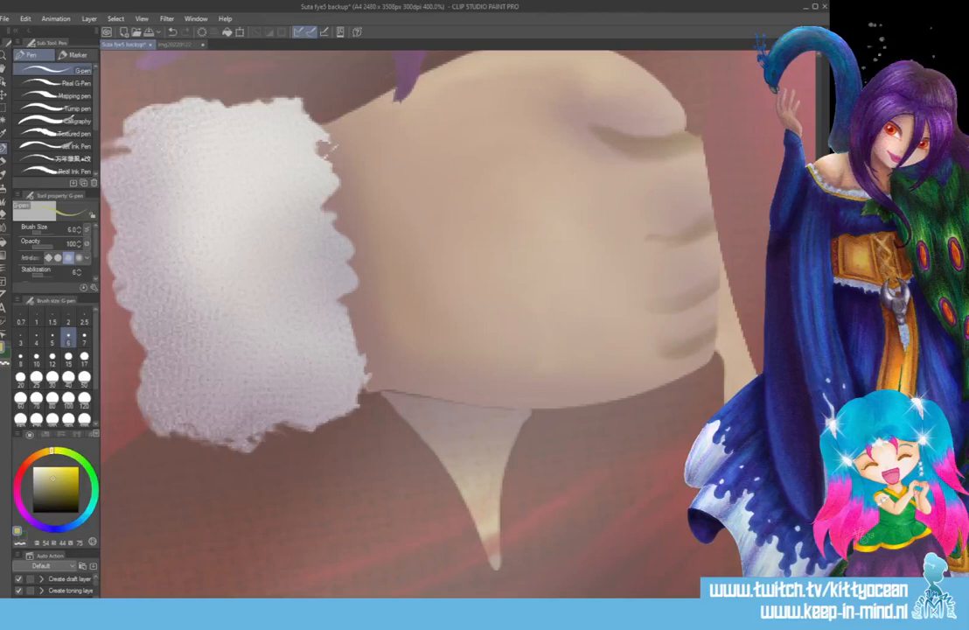
Edge the pale pointed shape below the fist with fine brown-orange marks down to its tip using the G-pen at size 3
{"action": "left_click", "coordinate": [21, 336]}
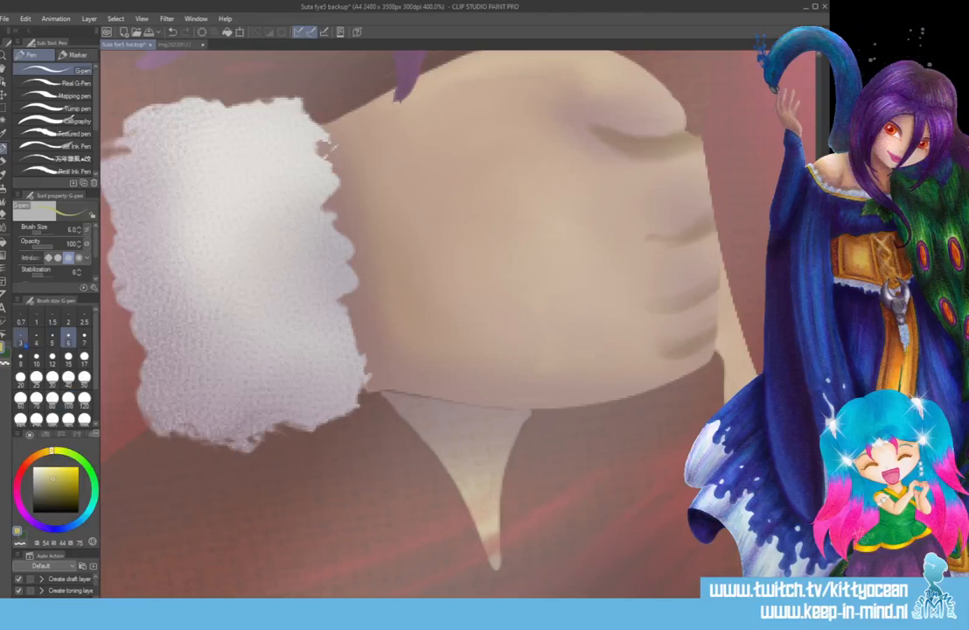
{"action": "left_click", "coordinate": [32, 458]}
{"action": "left_click_drag", "start_coordinate": [33, 461], "coordinate": [35, 455]}
{"action": "left_click", "coordinate": [63, 489]}
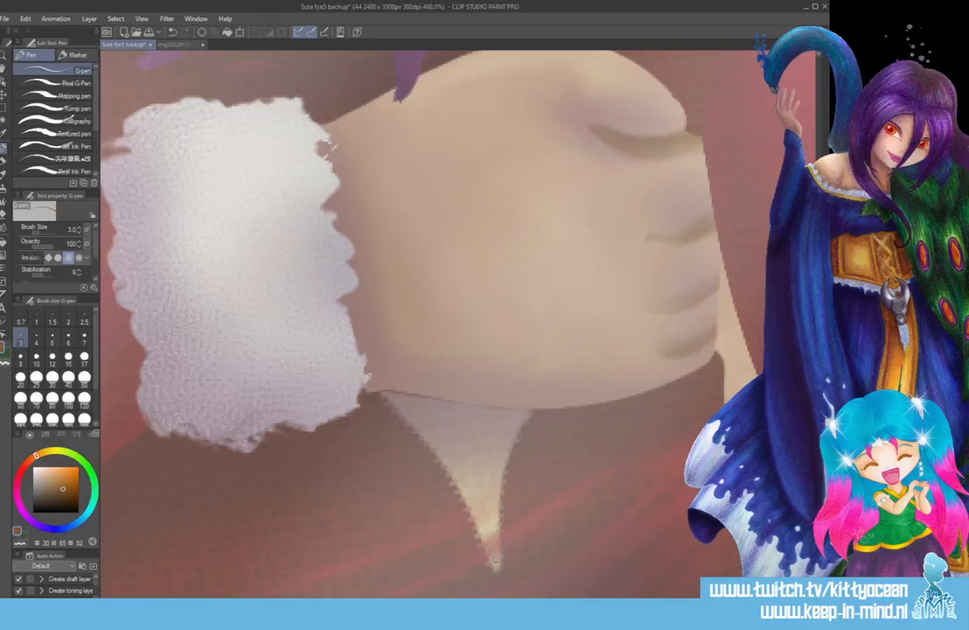
{"action": "left_click_drag", "start_coordinate": [495, 560], "coordinate": [494, 567]}
{"action": "left_click_drag", "start_coordinate": [496, 564], "coordinate": [496, 566]}
Darken the edge marks of the pointed shape by setting Luminosity to -77 in the Hue/Saturation/Luminosity correction
{"action": "key", "text": "ctrl+u"}
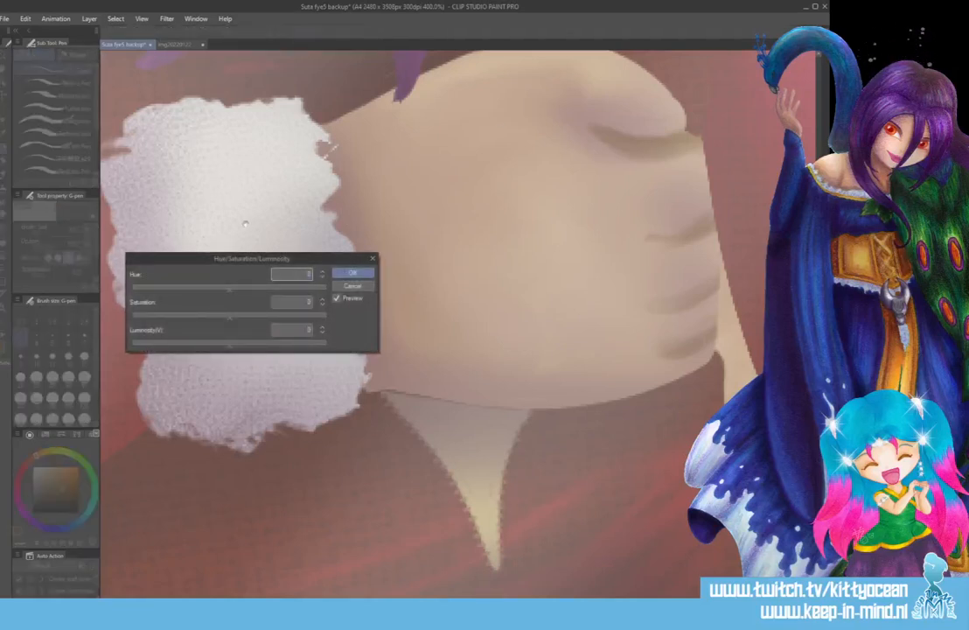
{"action": "left_click_drag", "start_coordinate": [200, 348], "coordinate": [155, 347]}
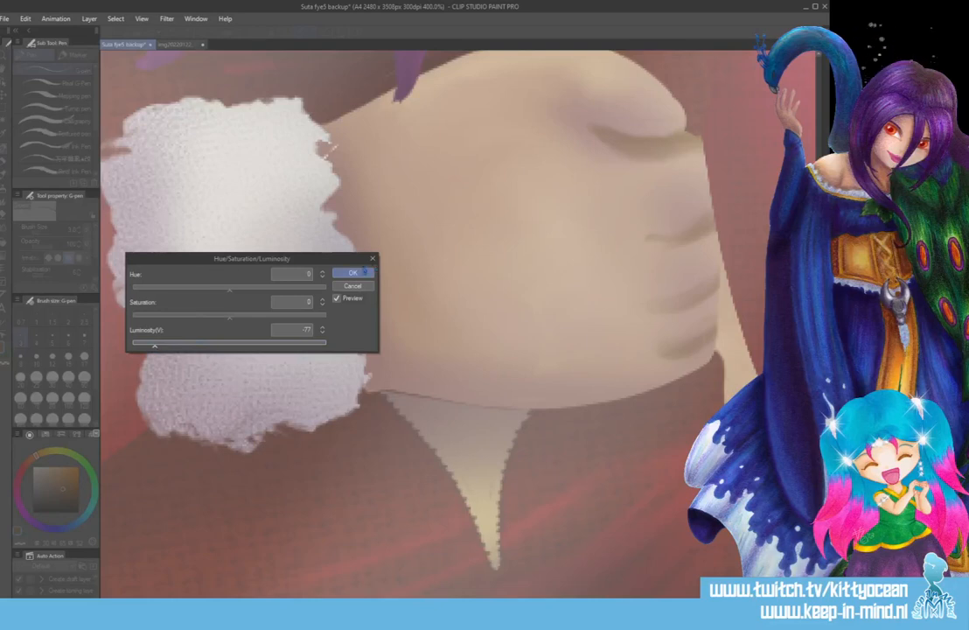
{"action": "left_click", "coordinate": [357, 275]}
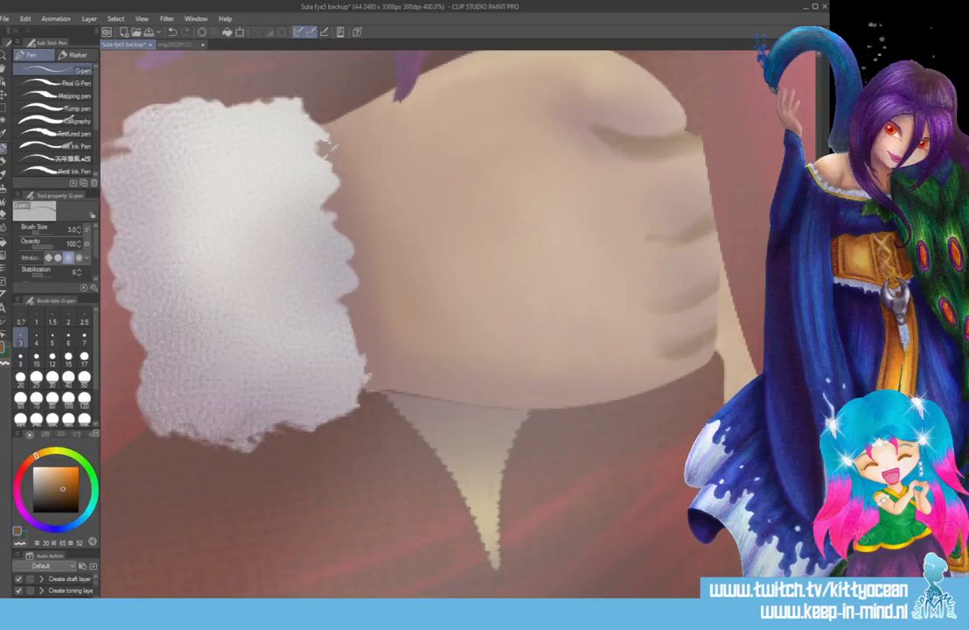
Switch to the Finger tip blending tool and set its brush size to 6
{"action": "left_click", "coordinate": [4, 227]}
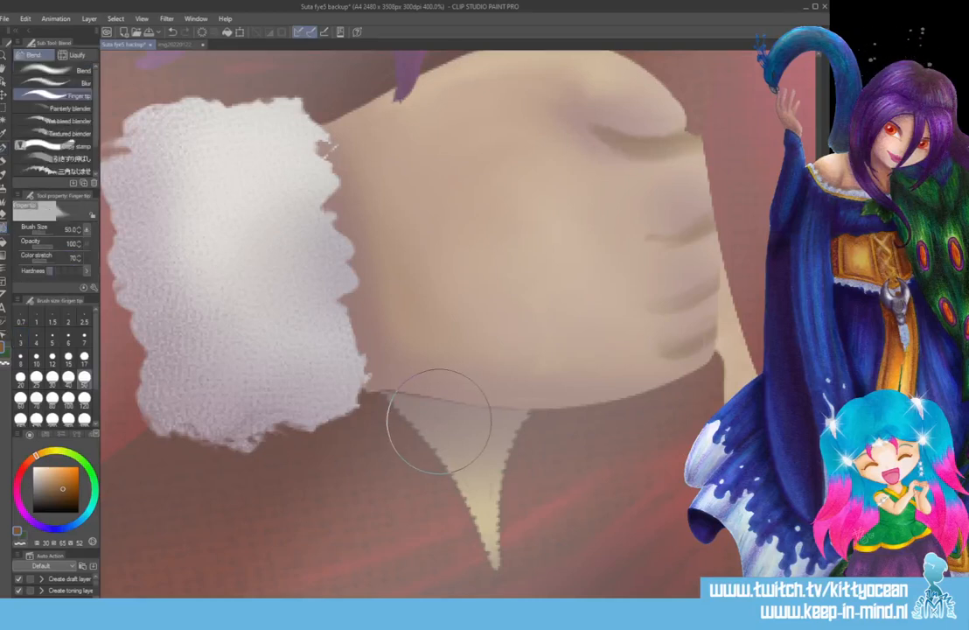
{"action": "left_click", "coordinate": [69, 340]}
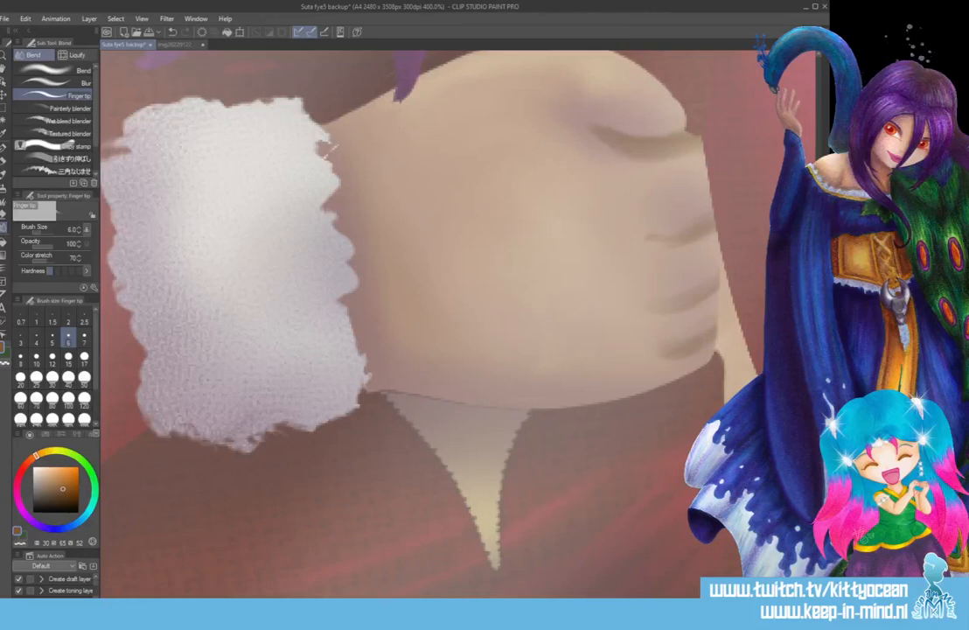
{"action": "scroll", "coordinate": [325, 144], "scroll_direction": "down", "scroll_amount": 6}
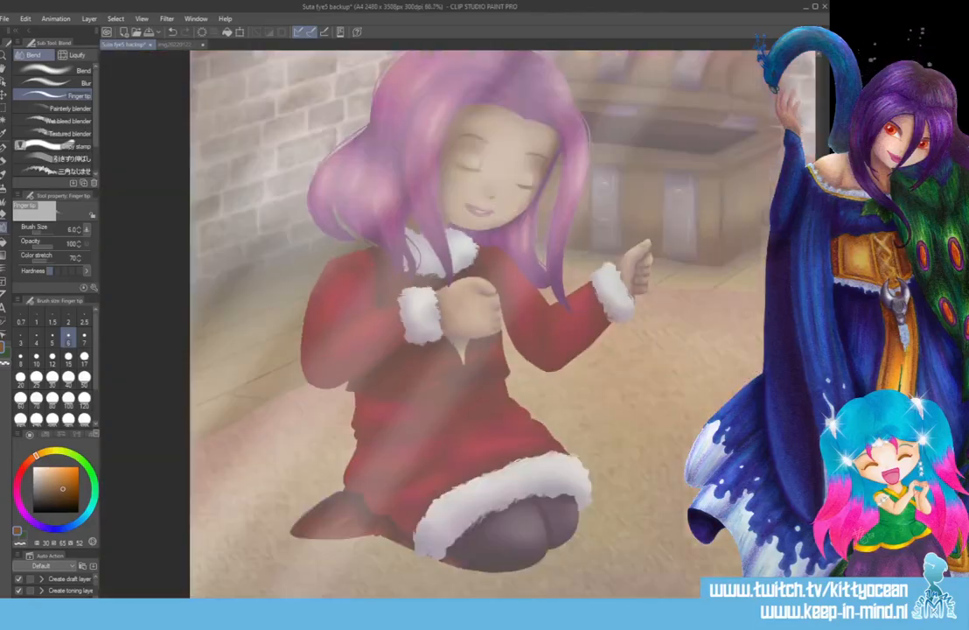
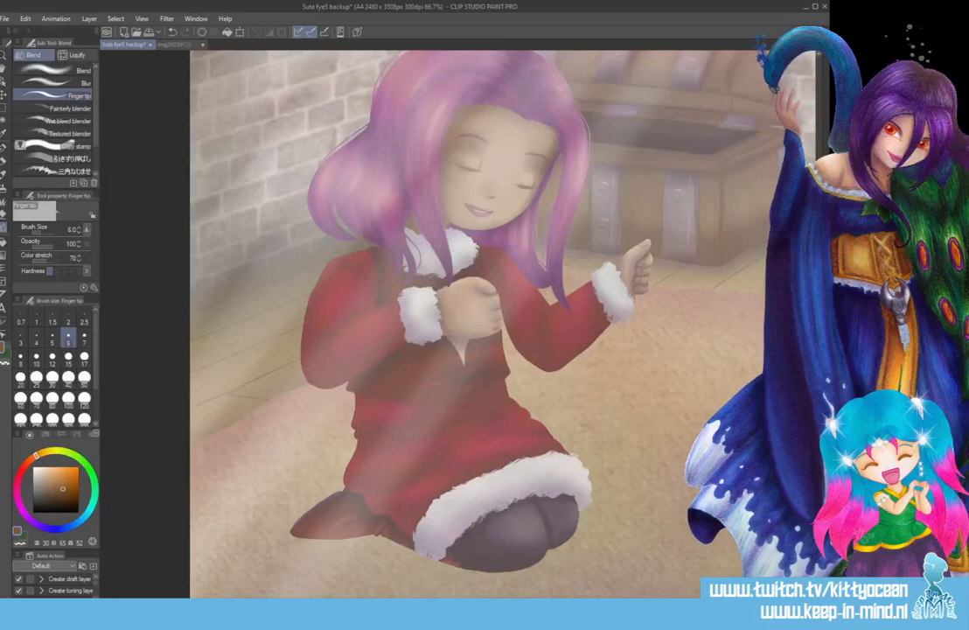
Paint dark purple shading over the girl's lower legs and the floor beneath them with the Paint and apply brush at size 120
{"action": "scroll", "coordinate": [450, 332], "scroll_direction": "down", "scroll_amount": 5}
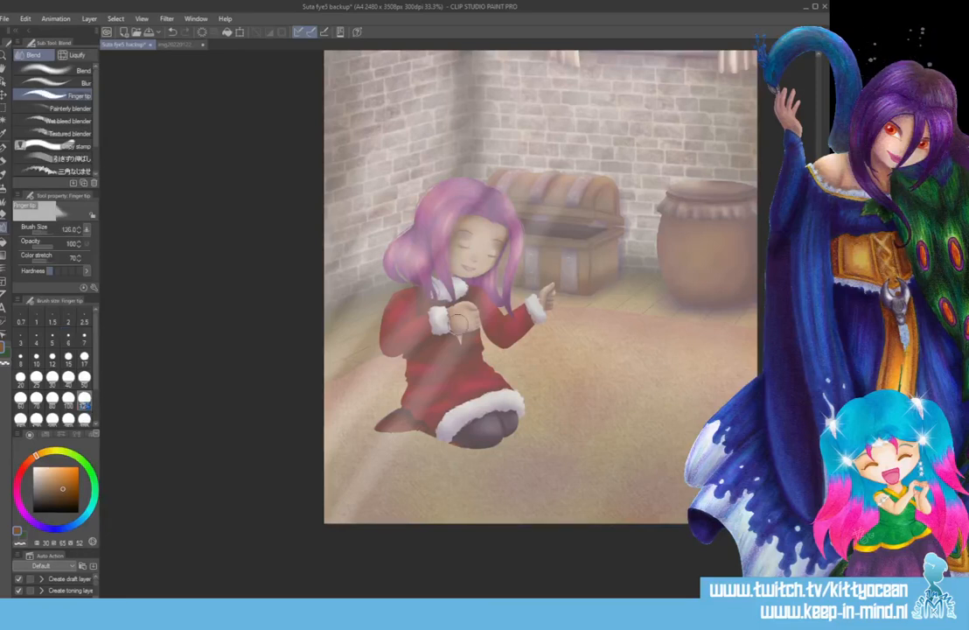
{"action": "left_click", "coordinate": [84, 404]}
{"action": "left_click", "coordinate": [38, 525]}
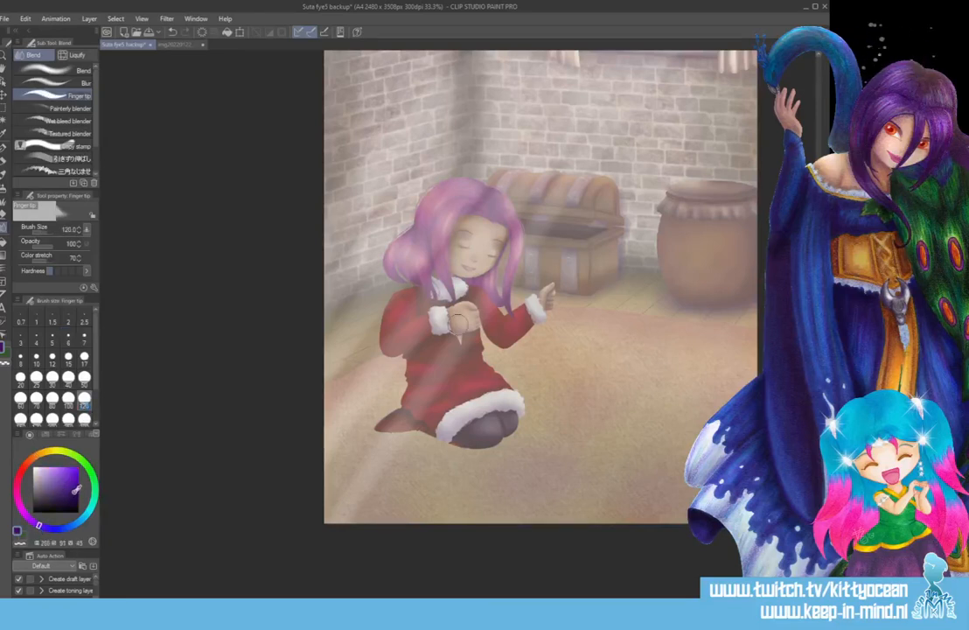
{"action": "left_click", "coordinate": [400, 419], "text": "alt"}
{"action": "left_click", "coordinate": [4, 166]}
{"action": "left_click", "coordinate": [84, 377]}
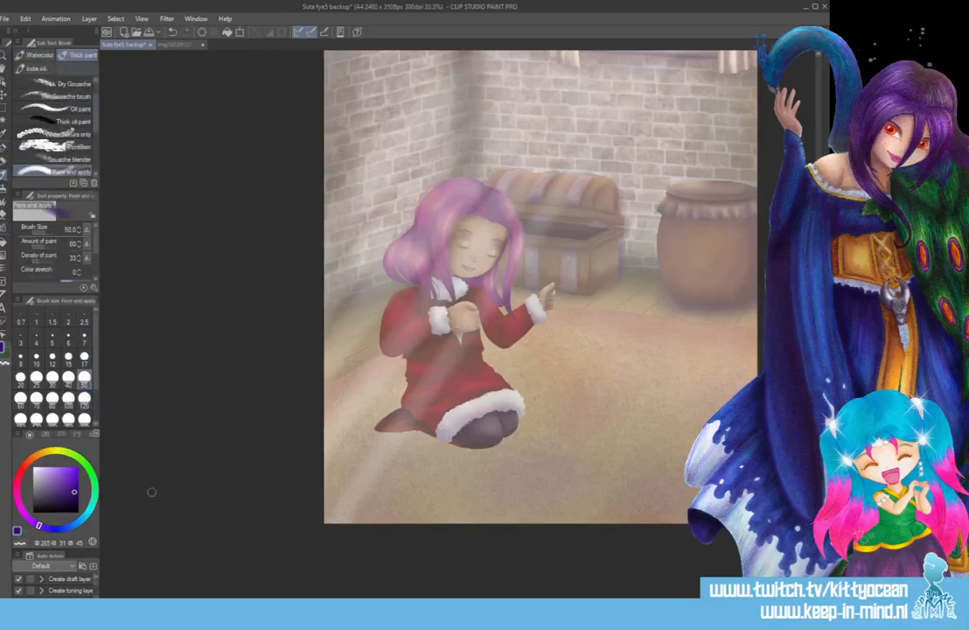
{"action": "left_click", "coordinate": [84, 398]}
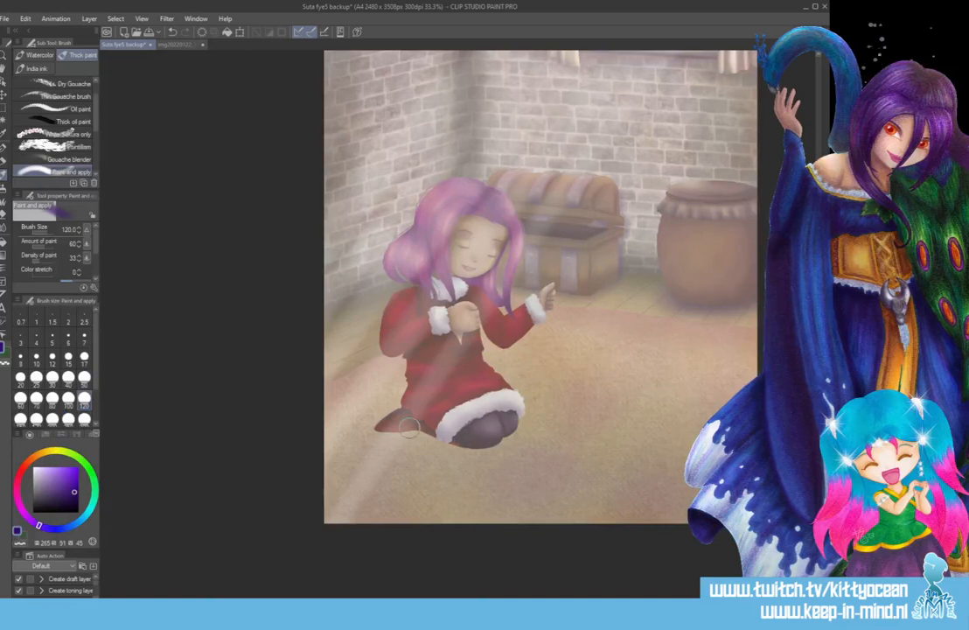
{"action": "left_click_drag", "start_coordinate": [389, 435], "coordinate": [469, 444]}
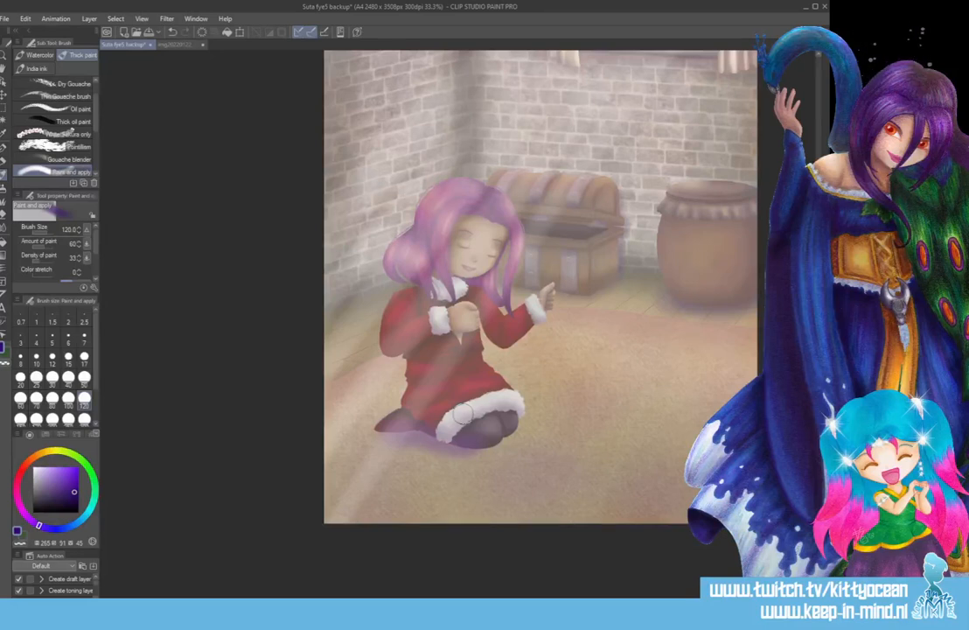
{"action": "left_click_drag", "start_coordinate": [447, 448], "coordinate": [475, 454]}
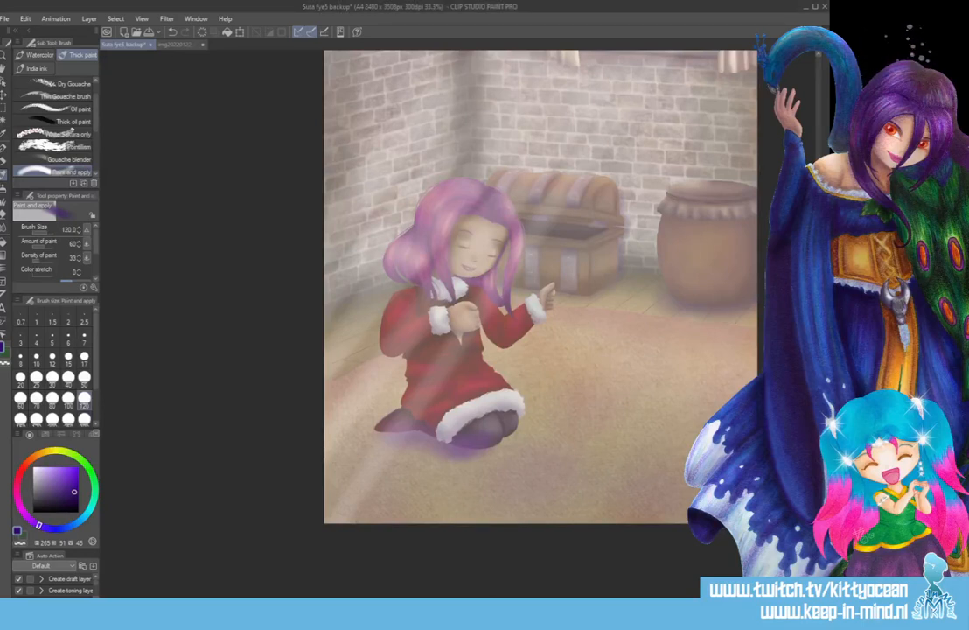
{"action": "key", "text": "ctrl+z"}
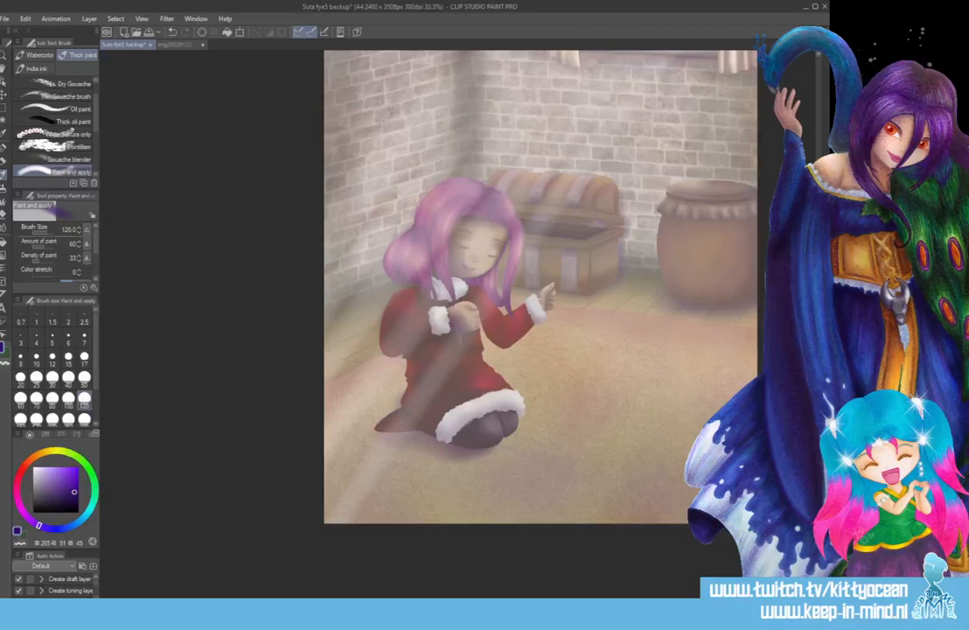
Shade the girl's hair, cuff, dress and skirt trim in purple, and soften the head shading with the Soft eraser at size 300
{"action": "left_click_drag", "start_coordinate": [415, 236], "coordinate": [455, 422]}
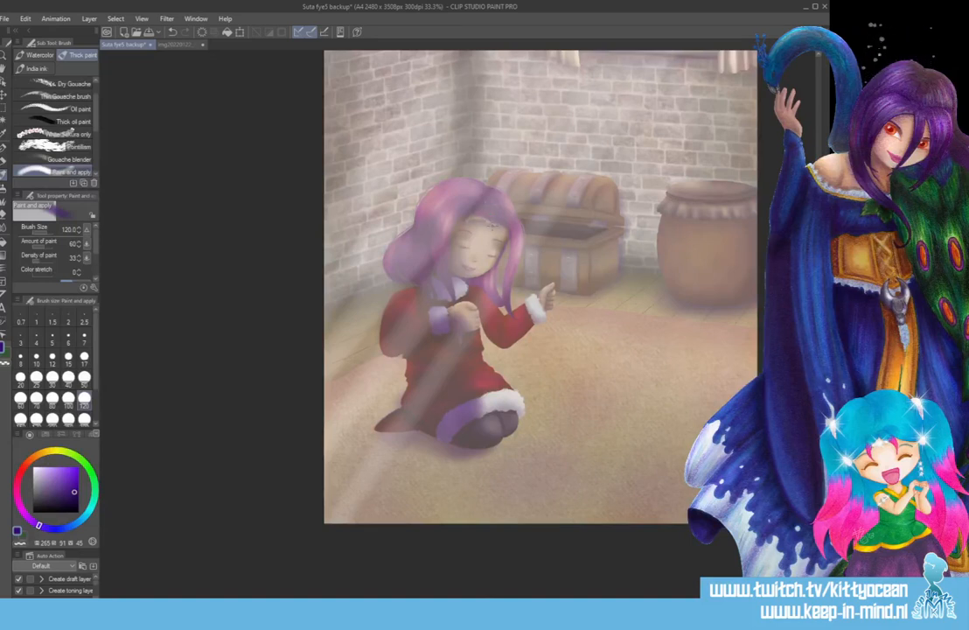
{"action": "key", "text": "e"}
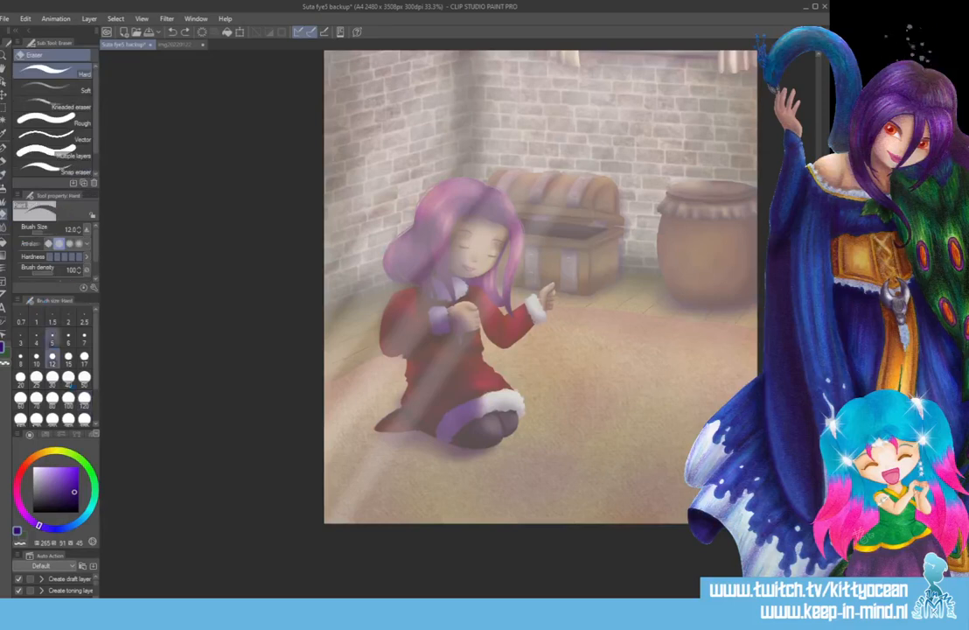
{"action": "left_click", "coordinate": [52, 85]}
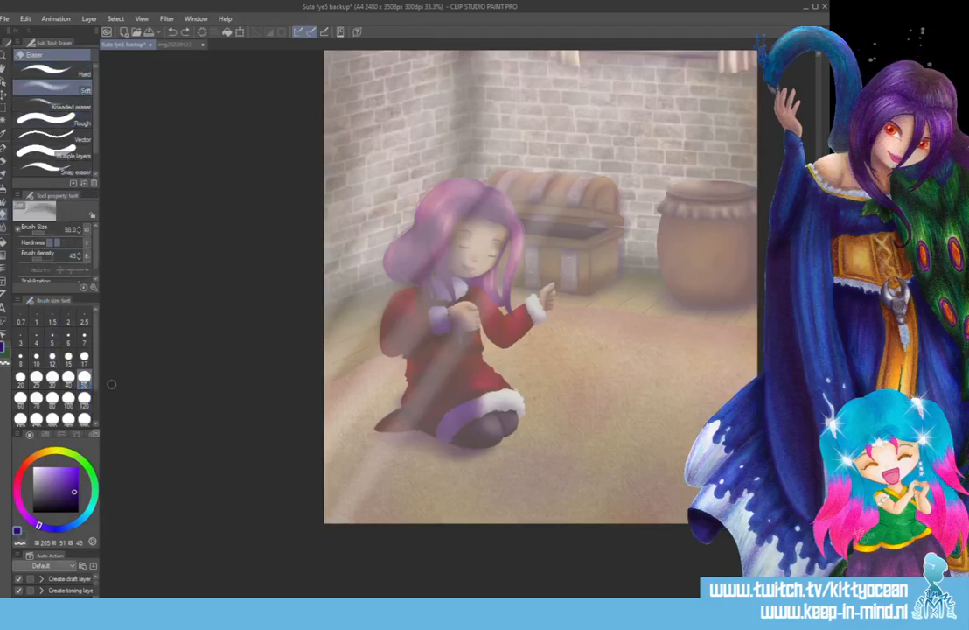
{"action": "left_click", "coordinate": [84, 419]}
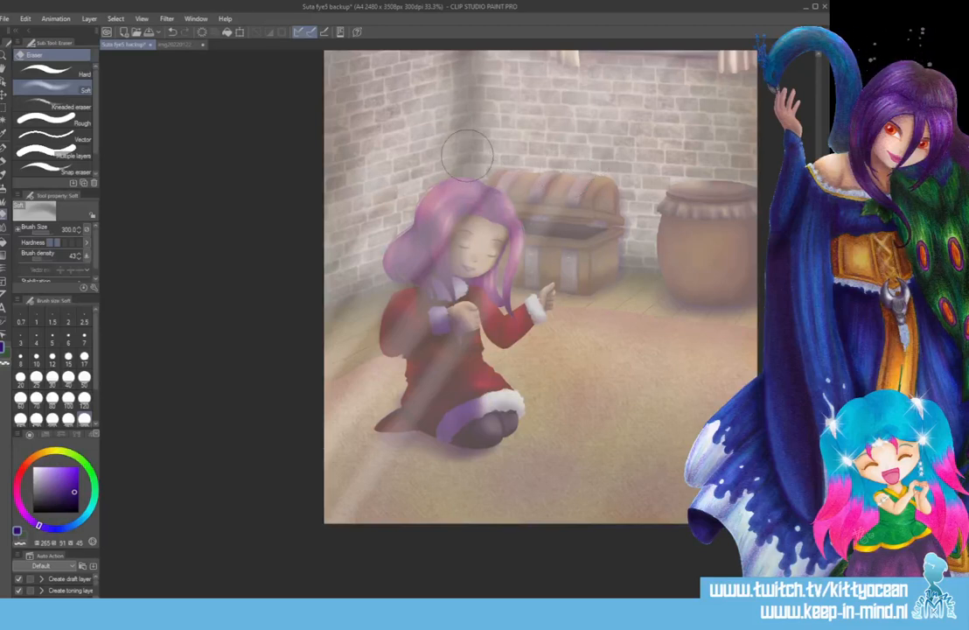
Paint a purple cast shadow on the floor below the girl's kneeling legs with the Paint and apply brush at size 120
{"action": "left_click", "coordinate": [4, 161]}
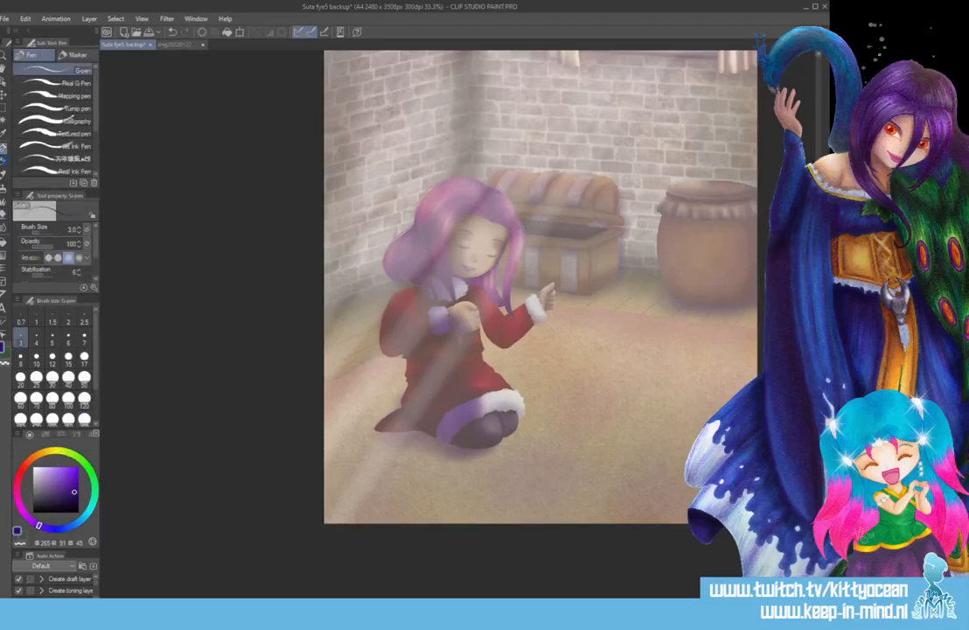
{"action": "left_click", "coordinate": [4, 172]}
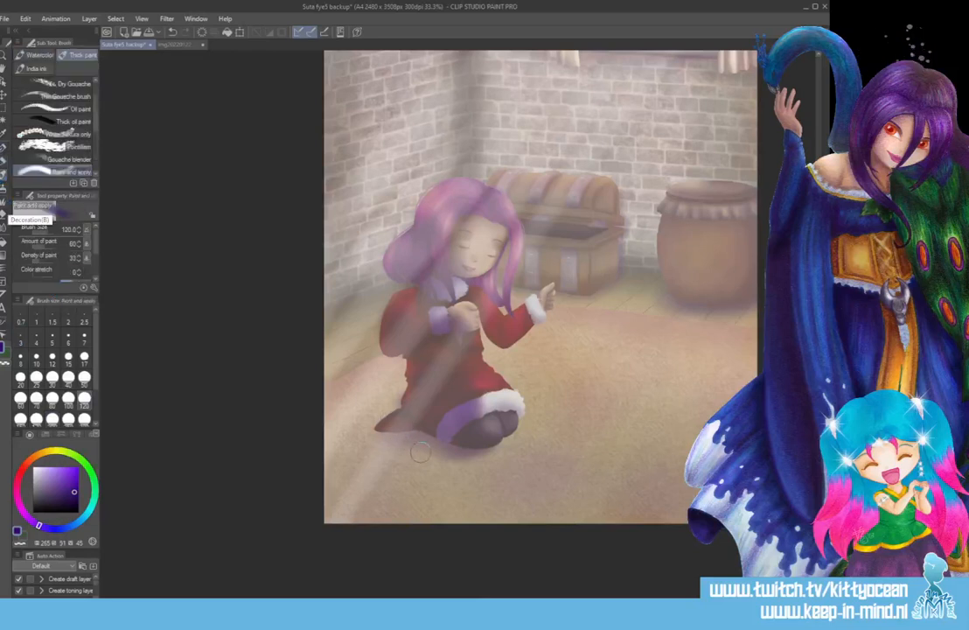
{"action": "mouse_move", "coordinate": [376, 457]}
{"action": "left_mouse_down"}
{"action": "mouse_move", "coordinate": [455, 458]}
{"action": "mouse_move", "coordinate": [387, 451]}
{"action": "mouse_move", "coordinate": [425, 438]}
{"action": "mouse_move", "coordinate": [365, 448]}
{"action": "mouse_move", "coordinate": [399, 431]}
{"action": "mouse_move", "coordinate": [368, 451]}
{"action": "mouse_move", "coordinate": [426, 458]}
{"action": "mouse_move", "coordinate": [401, 465]}
{"action": "mouse_move", "coordinate": [500, 428]}
{"action": "left_mouse_up"}
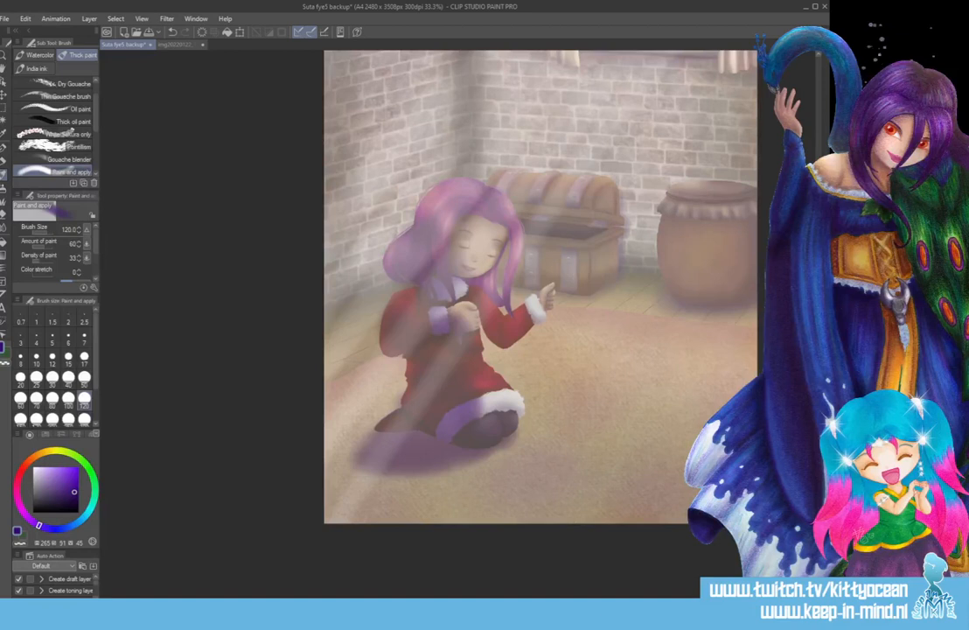
{"action": "key", "text": "ctrl+z"}
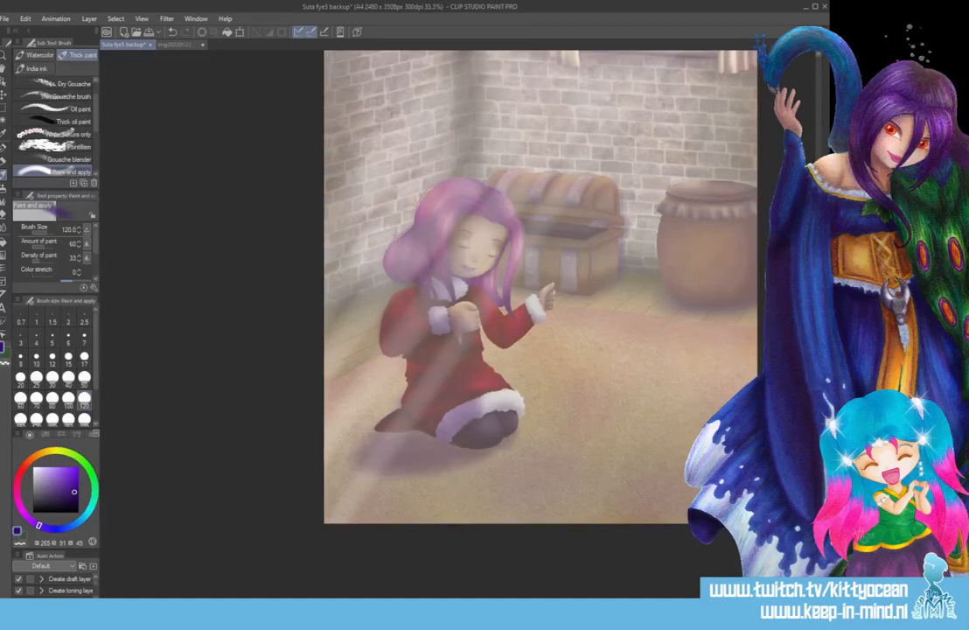
{"action": "key", "text": "ctrl+z"}
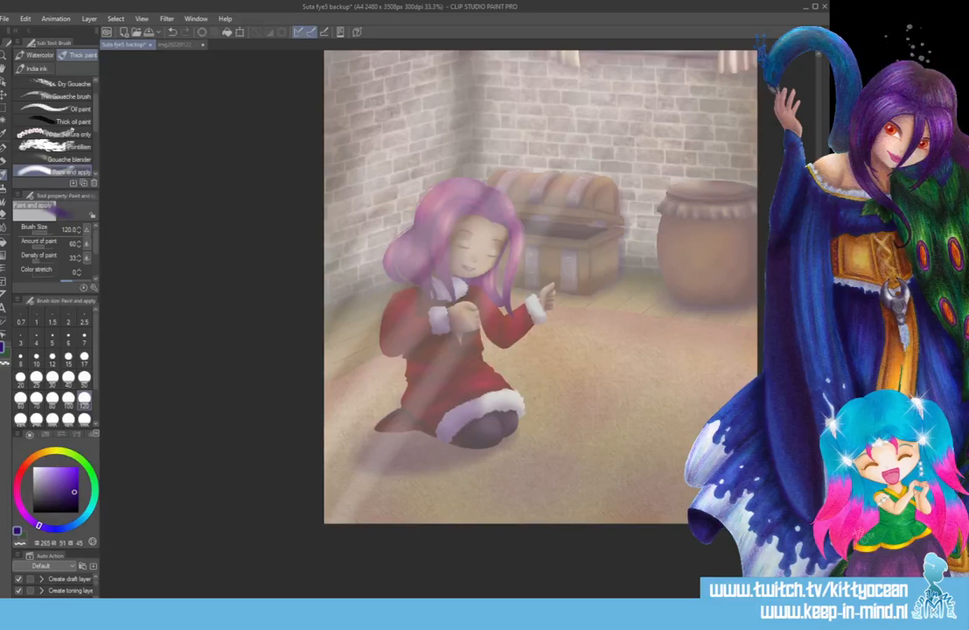
Try stronger purple strokes across the girl's skirt, fur trim and sleeve
{"action": "mouse_move", "coordinate": [403, 432]}
{"action": "left_mouse_down"}
{"action": "mouse_move", "coordinate": [464, 443]}
{"action": "mouse_move", "coordinate": [437, 393]}
{"action": "mouse_move", "coordinate": [445, 422]}
{"action": "mouse_move", "coordinate": [463, 434]}
{"action": "mouse_move", "coordinate": [424, 355]}
{"action": "mouse_move", "coordinate": [411, 354]}
{"action": "mouse_move", "coordinate": [394, 328]}
{"action": "mouse_move", "coordinate": [419, 304]}
{"action": "mouse_move", "coordinate": [435, 340]}
{"action": "mouse_move", "coordinate": [457, 337]}
{"action": "mouse_move", "coordinate": [469, 314]}
{"action": "left_mouse_up"}
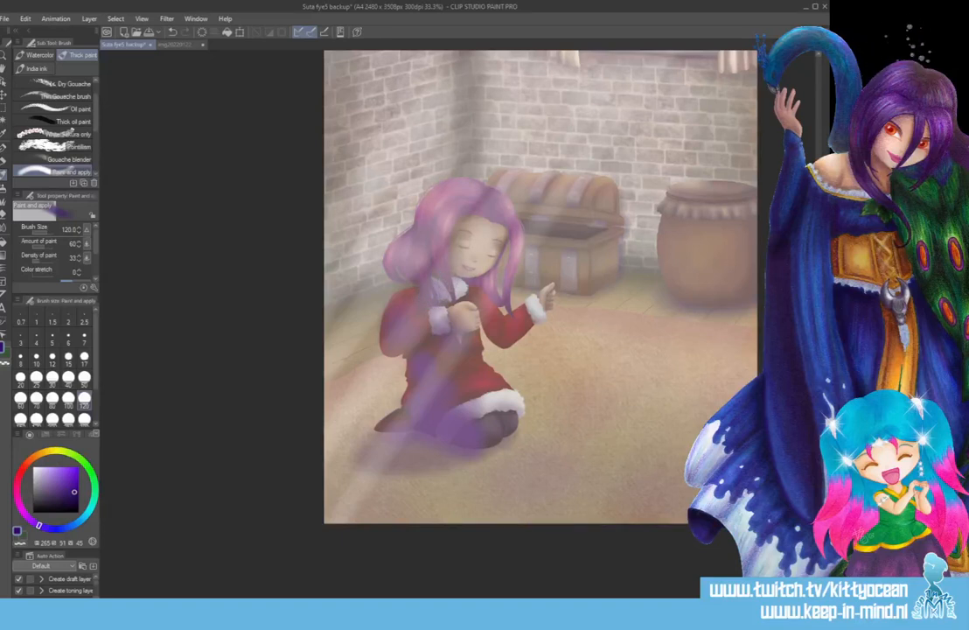
{"action": "key", "text": "ctrl+z"}
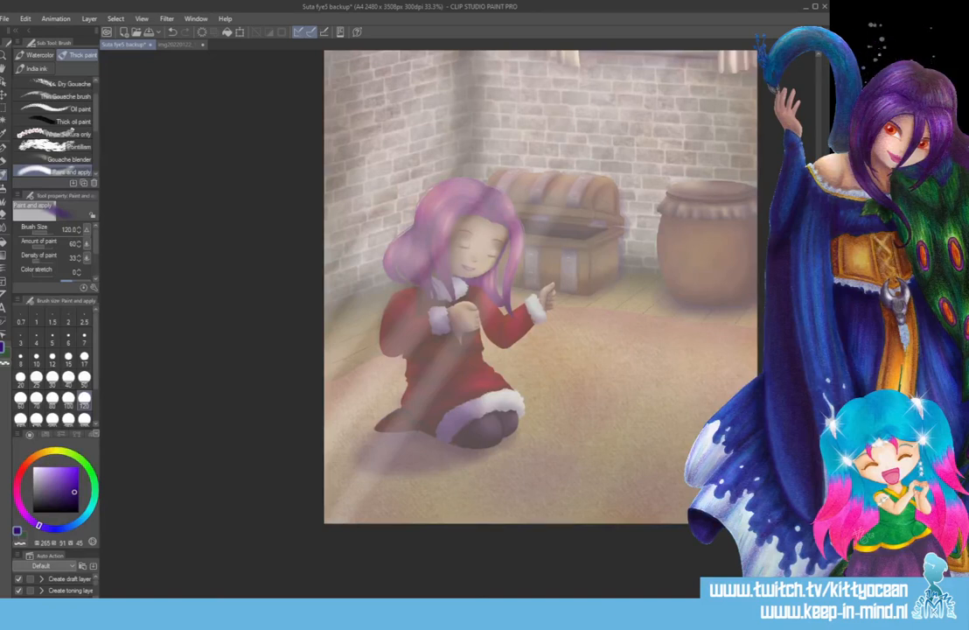
Check the shadows across the whole page with the line art shown and hidden, and save the illustration
{"action": "key", "text": "ctrl+s"}
{"action": "key", "text": "ctrl+minus"}
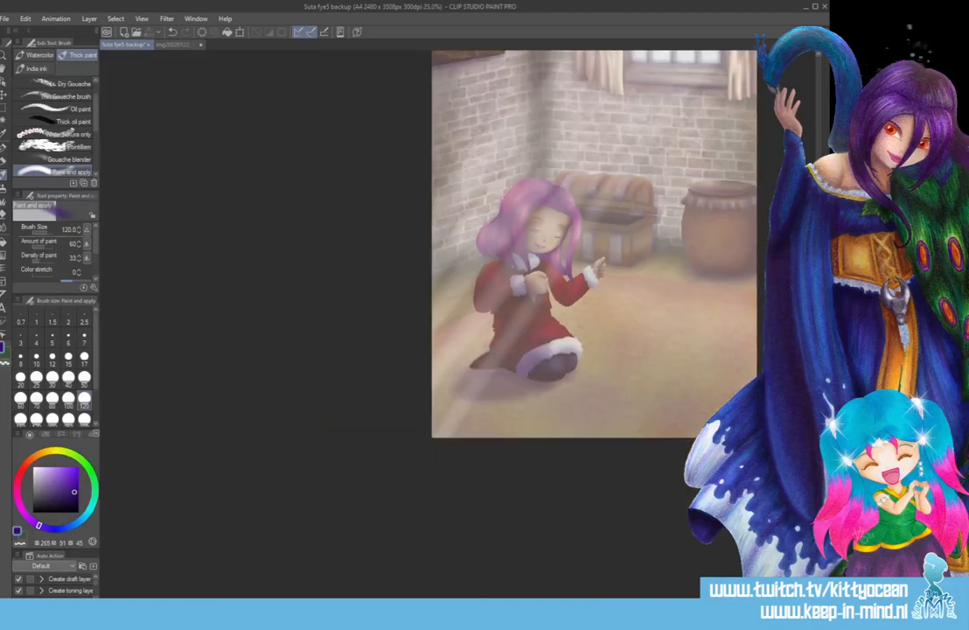
{"action": "mouse_move", "coordinate": [363, 515]}
{"action": "left_mouse_down"}
{"action": "mouse_move", "coordinate": [155, 514]}
{"action": "mouse_move", "coordinate": [165, 514]}
{"action": "left_mouse_up"}
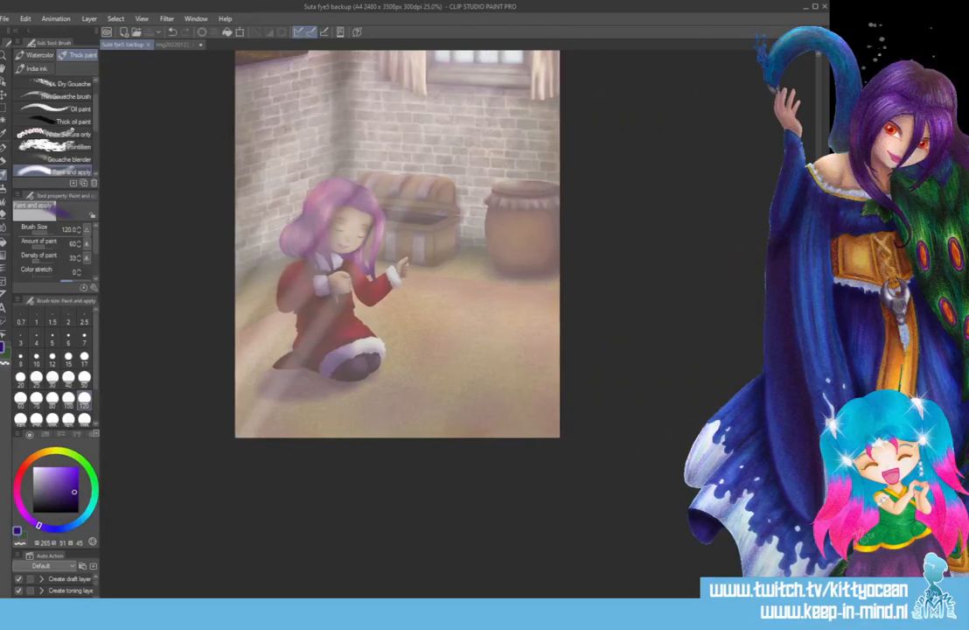
{"action": "left_click_drag", "start_coordinate": [819, 320], "coordinate": [819, 275]}
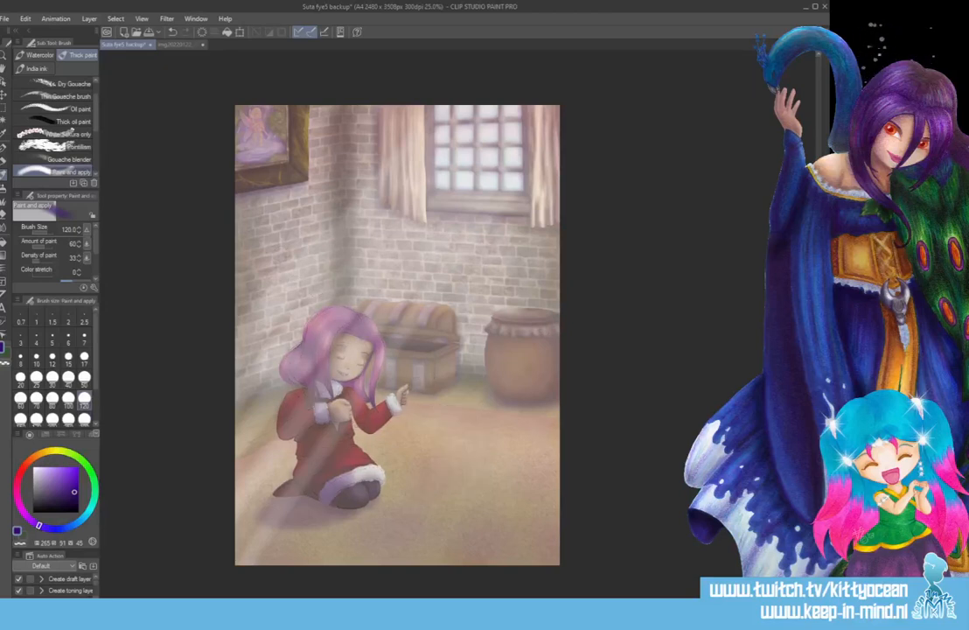
{"action": "key", "text": "ctrl+z"}
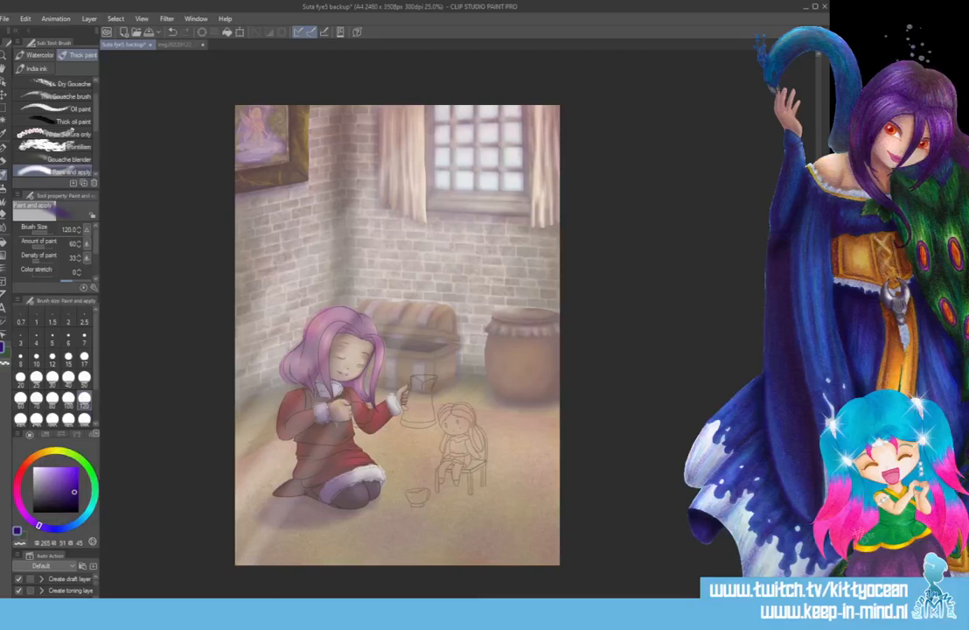
{"action": "key", "text": "ctrl+y"}
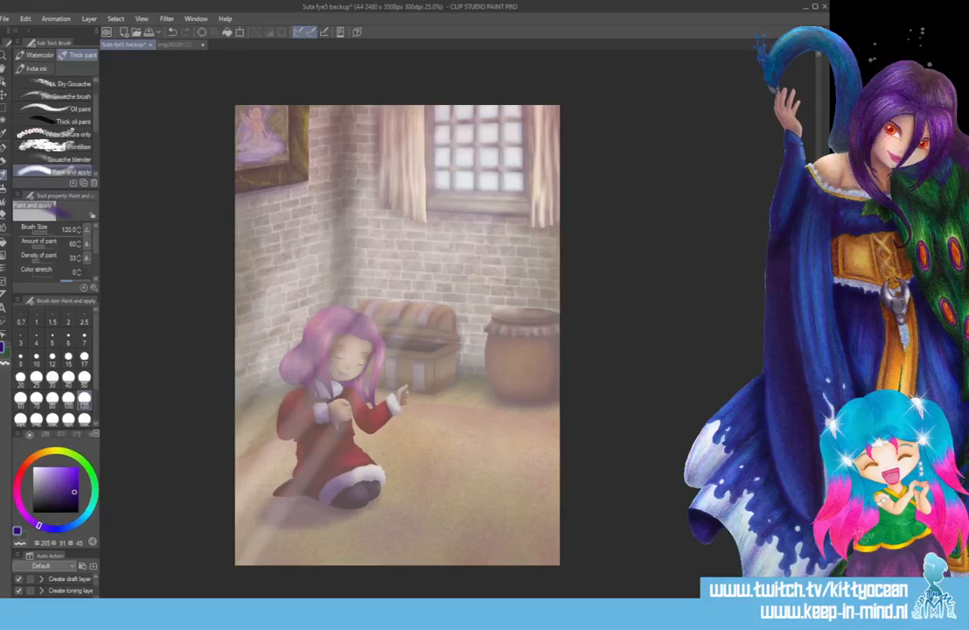
{"action": "key", "text": "ctrl+s"}
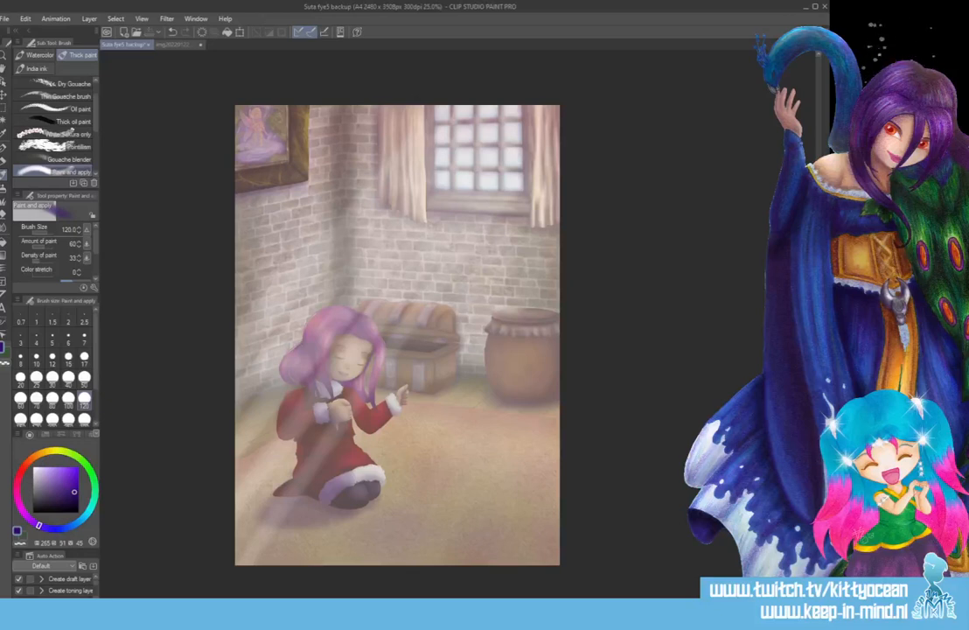